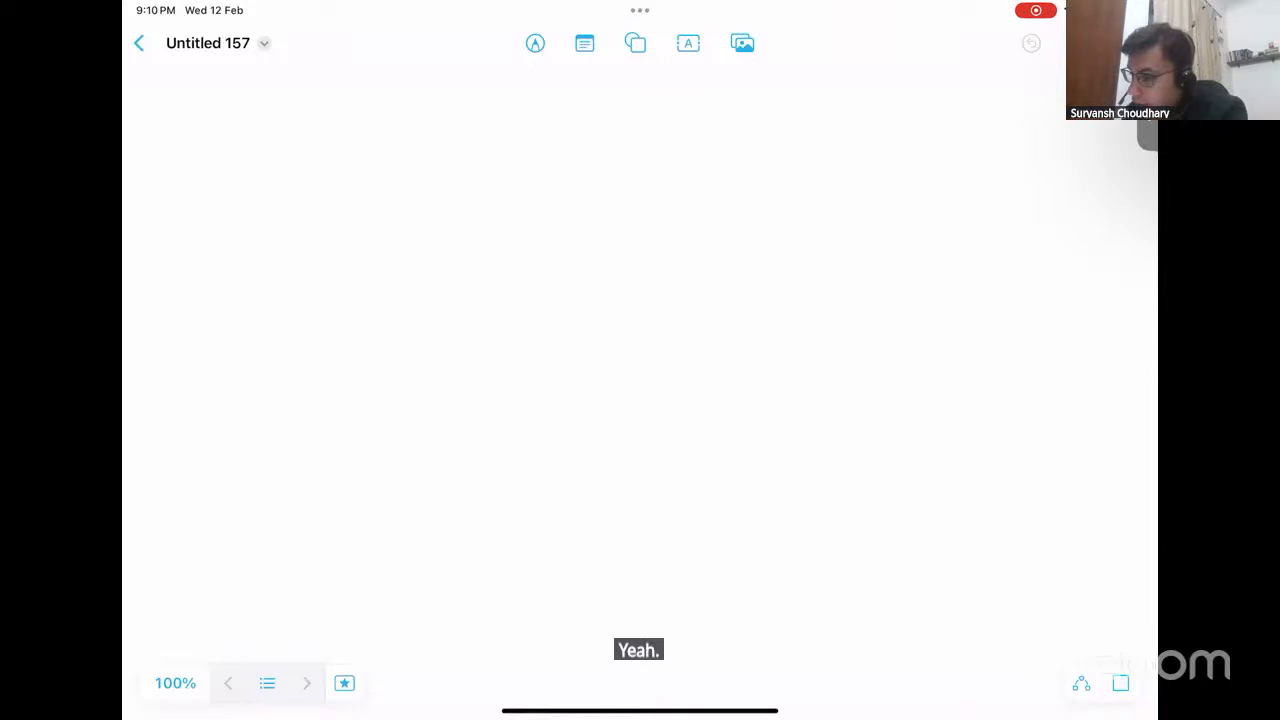
- Draw a tall rectangular frame near the middle of the blank board with a thicker blue pen
click(535, 43)
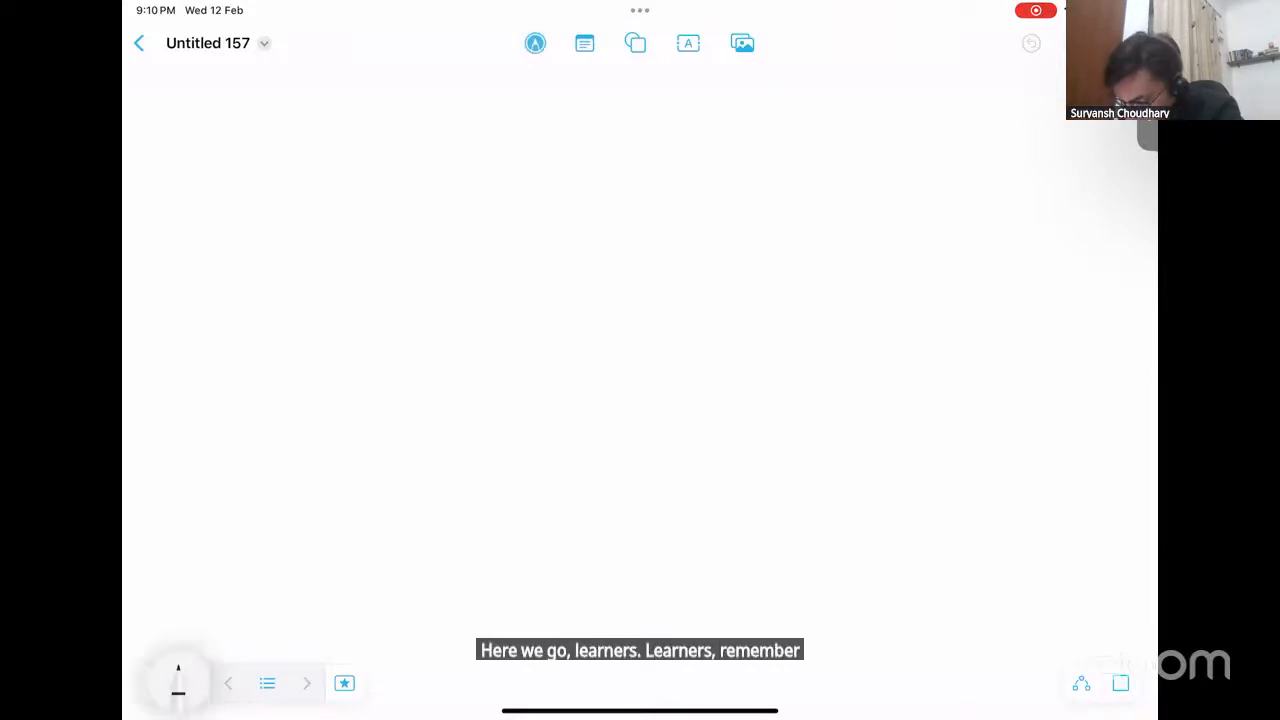
click(311, 660)
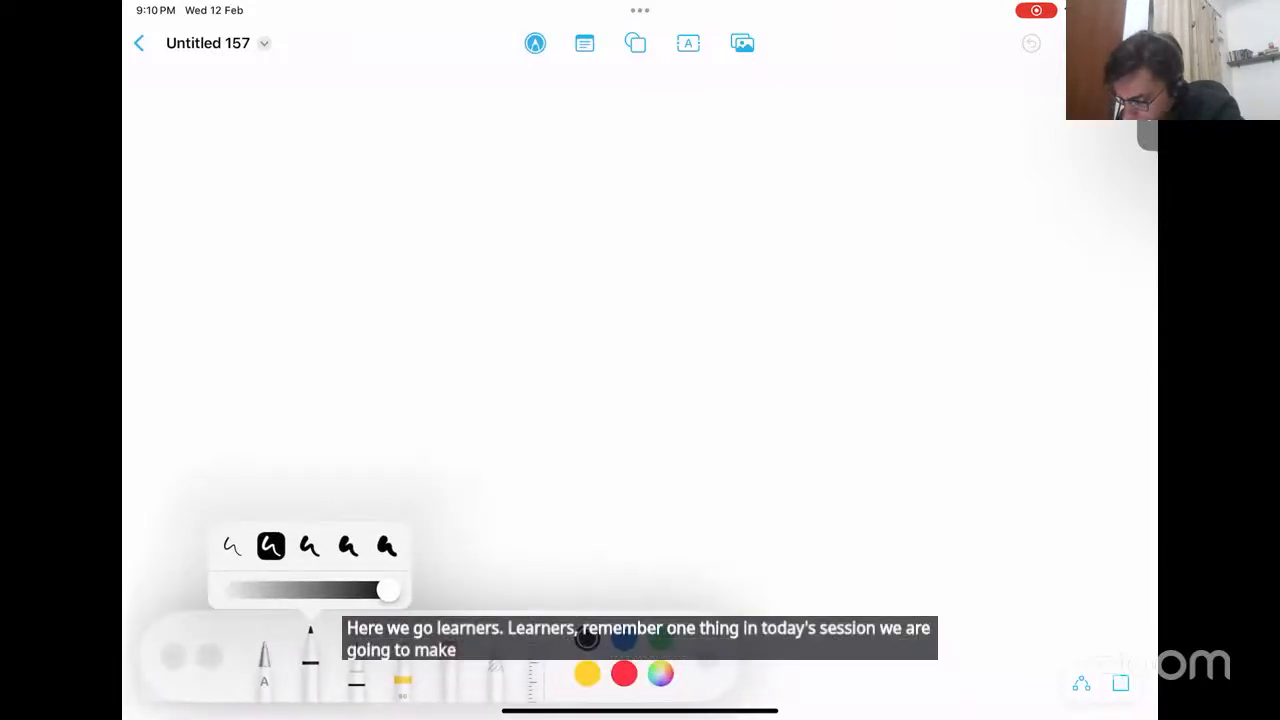
click(311, 546)
click(625, 637)
click(640, 340)
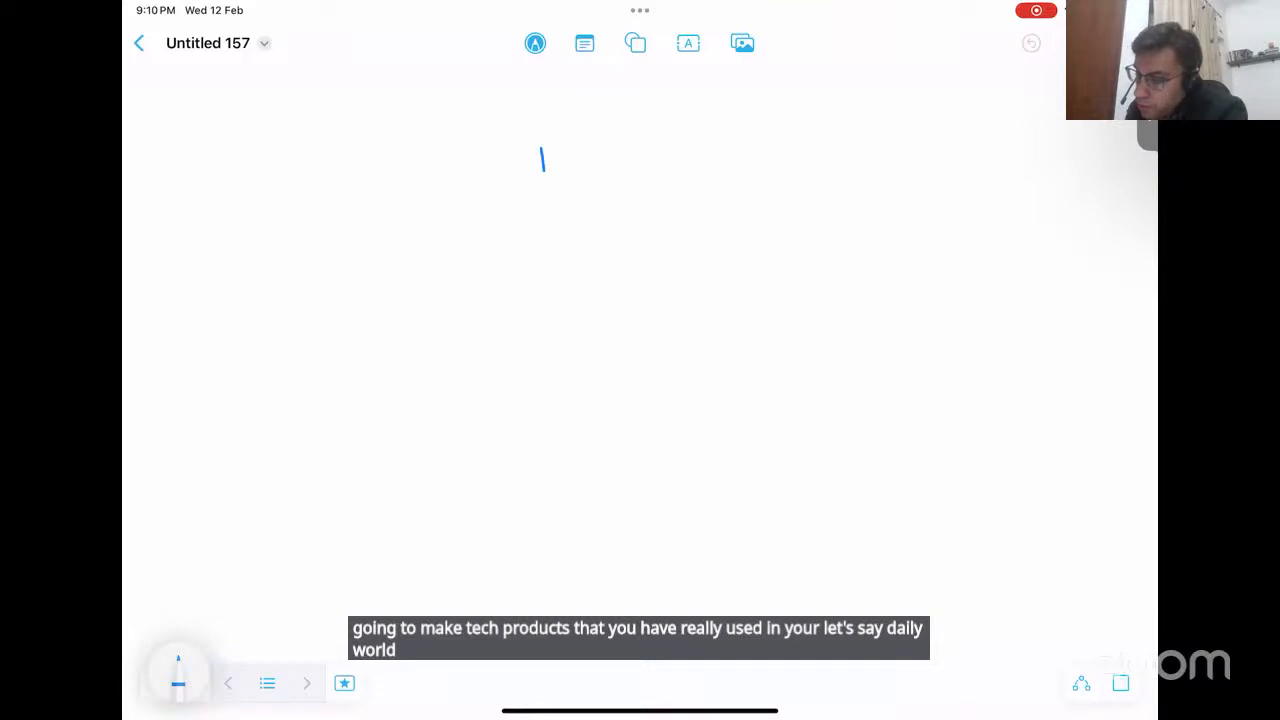
drag(542, 170, 551, 491)
mouse_move(541, 145)
mouse_down()
mouse_move(795, 148)
mouse_move(553, 487)
mouse_up()
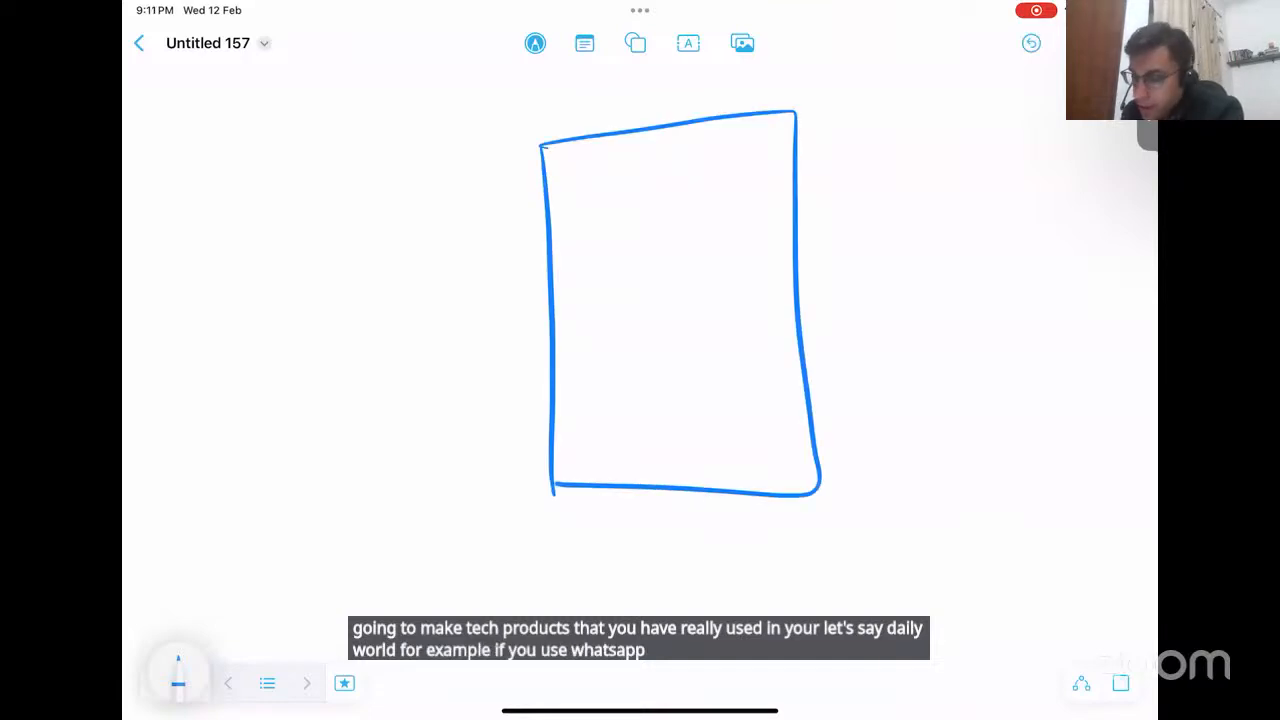
- Draw a second, similar blue rectangular frame to the left of the first one
mouse_move(220, 150)
mouse_down()
mouse_move(218, 438)
mouse_move(468, 112)
mouse_up()
drag(468, 112, 450, 446)
drag(208, 455, 455, 432)
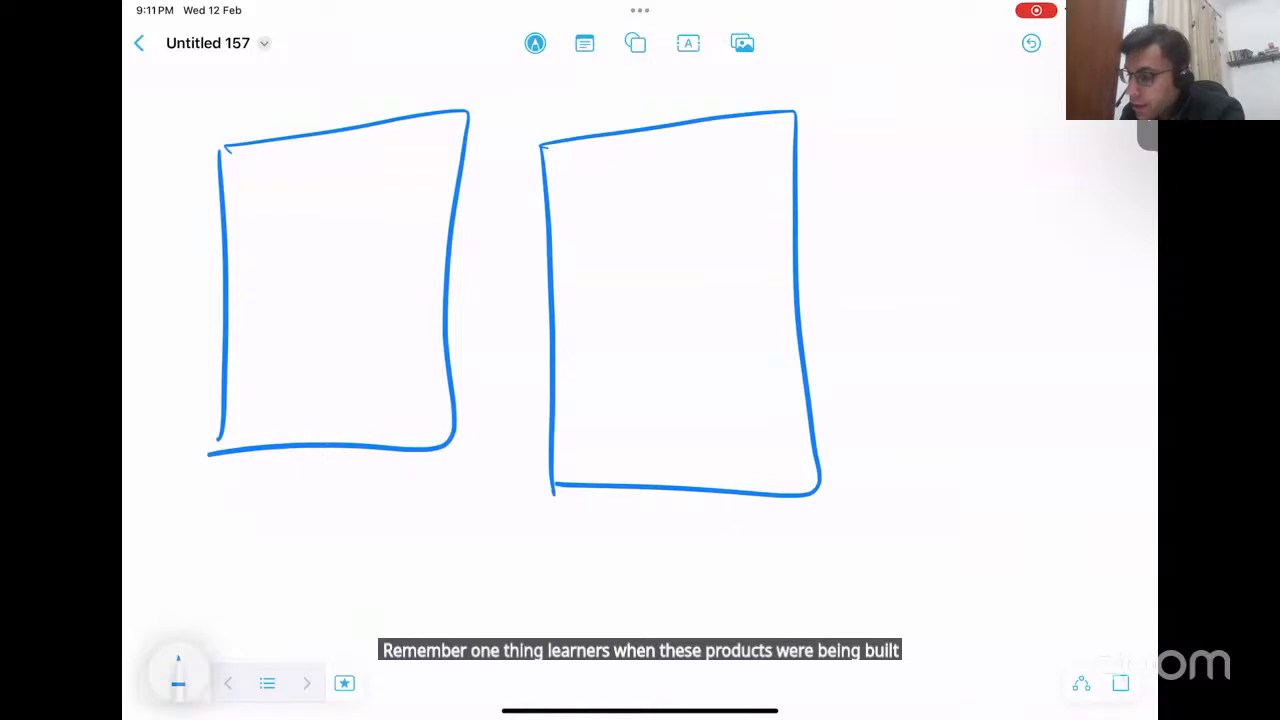
- Draw an arrow out of the right-hand frame to the handwritten, underlined label "coding" and write "last" beneath it
drag(718, 228, 836, 200)
mouse_move(828, 214)
mouse_down()
mouse_move(837, 197)
mouse_move(887, 213)
mouse_up()
drag(905, 195, 903, 196)
drag(919, 208, 932, 188)
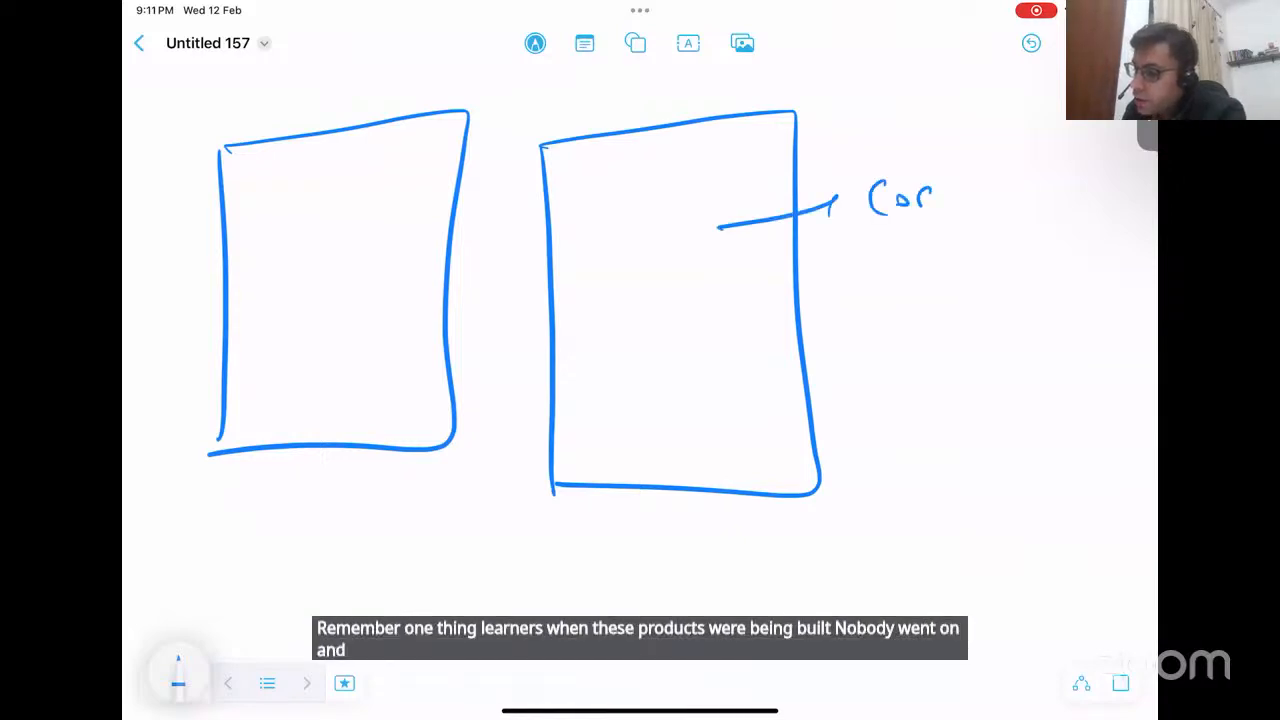
drag(929, 143, 934, 207)
mouse_move(947, 184)
mouse_down()
mouse_move(948, 196)
mouse_move(979, 184)
mouse_up()
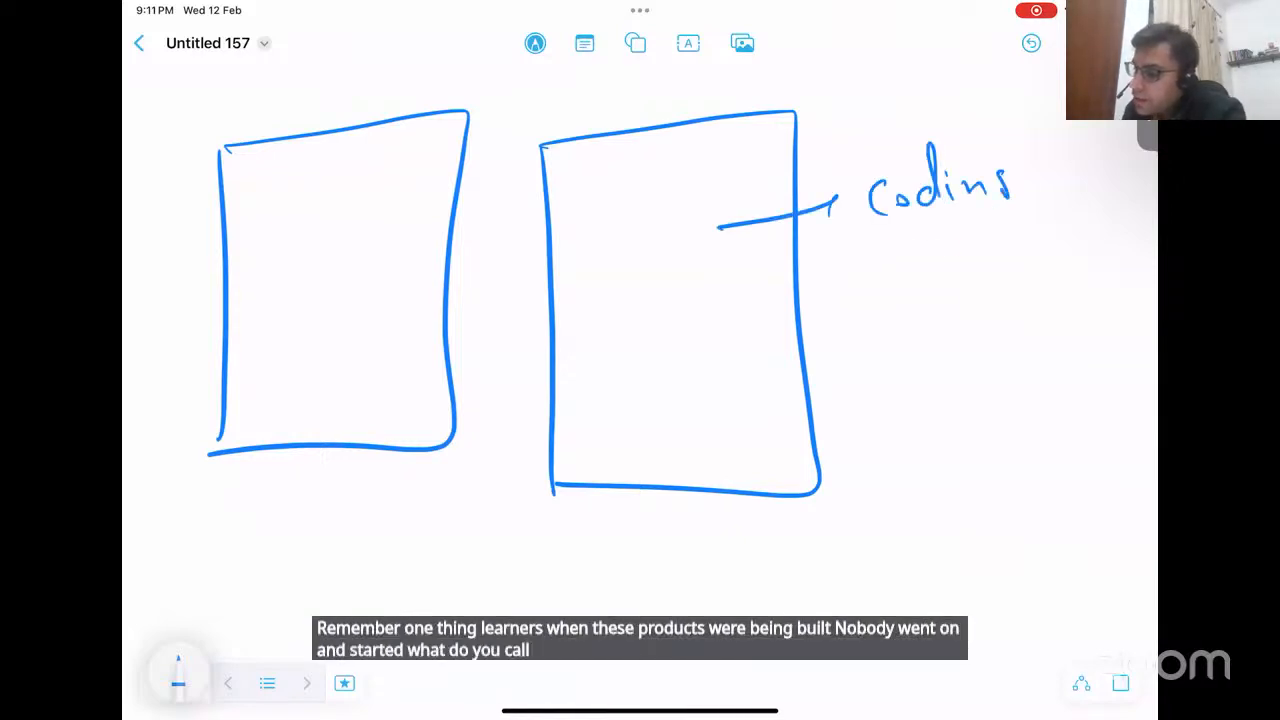
drag(891, 244, 1028, 242)
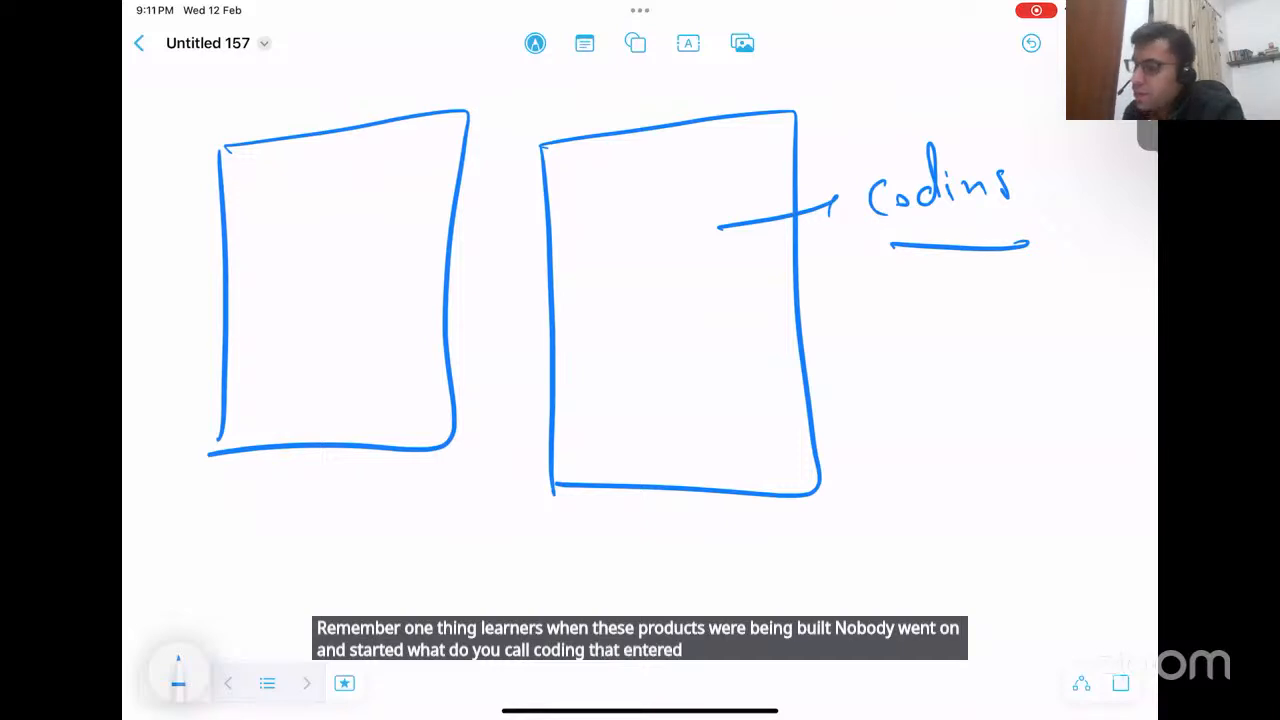
drag(924, 338, 961, 330)
drag(974, 318, 964, 331)
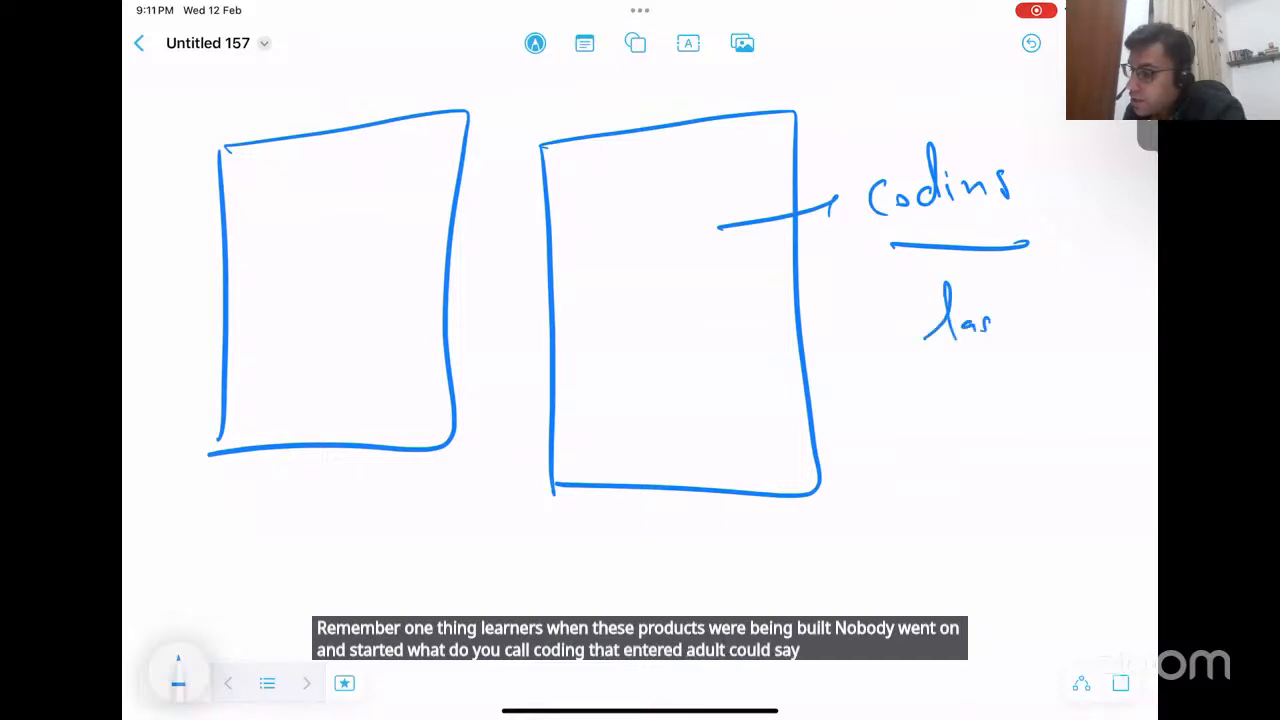
mouse_move(1001, 282)
mouse_down()
mouse_move(996, 320)
mouse_move(1028, 292)
mouse_up()
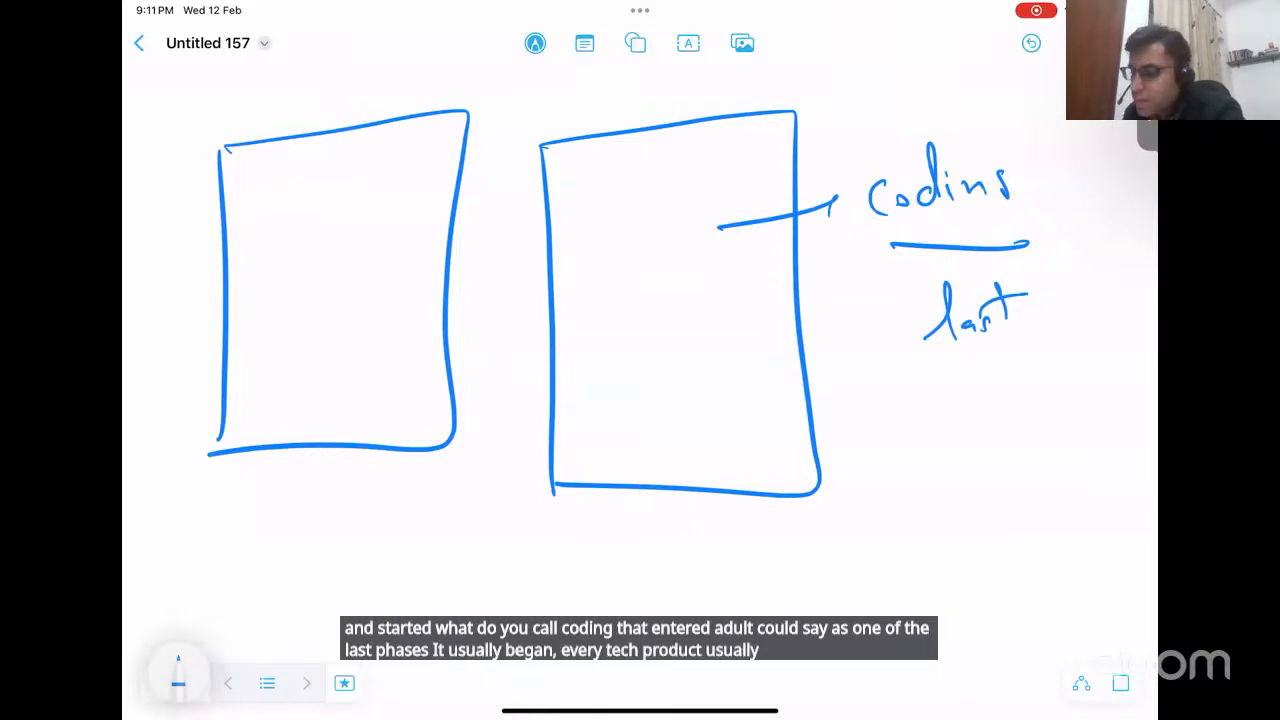
- Draw a smaller rectangle inside the right-hand frame and write "PPT" below the frame
mouse_move(607, 174)
mouse_down()
mouse_move(734, 168)
mouse_move(600, 444)
mouse_move(617, 186)
mouse_up()
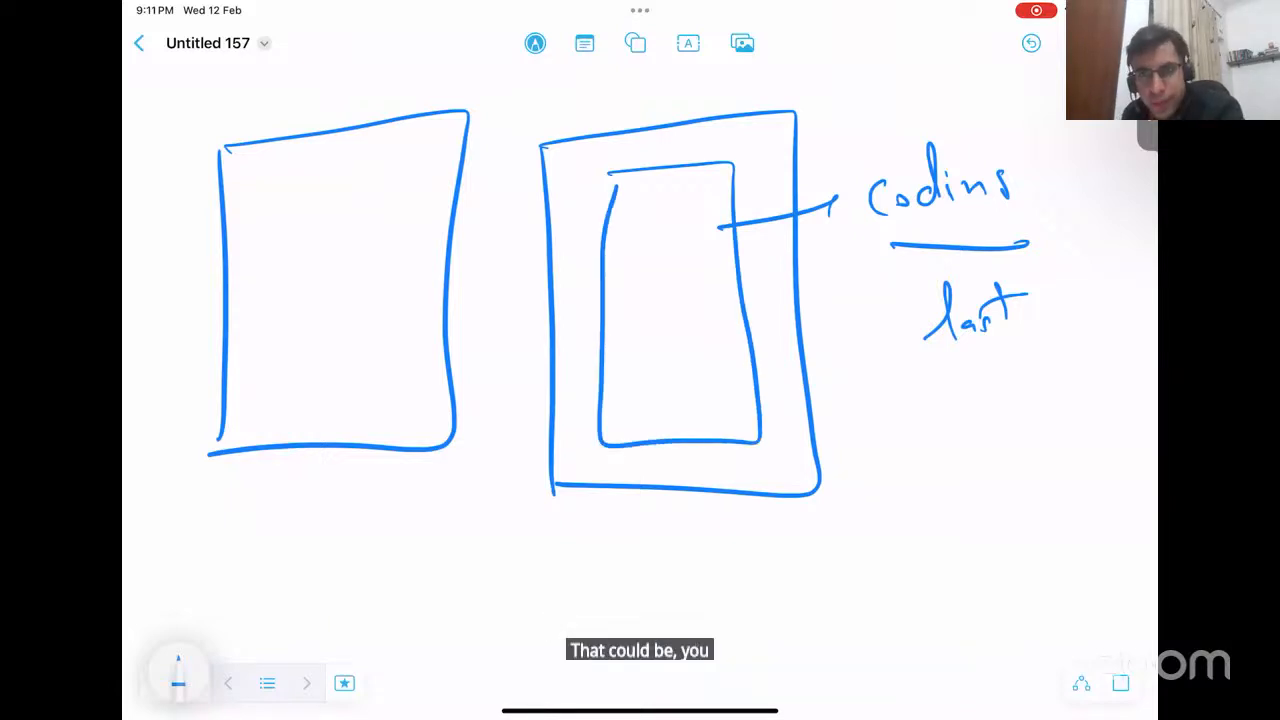
scroll(640, 350, down, 2)
click(766, 460)
mouse_move(766, 455)
mouse_down()
mouse_move(770, 502)
mouse_move(796, 496)
mouse_up()
drag(818, 444, 872, 436)
drag(835, 440, 836, 490)
scroll(640, 350, down, 1)
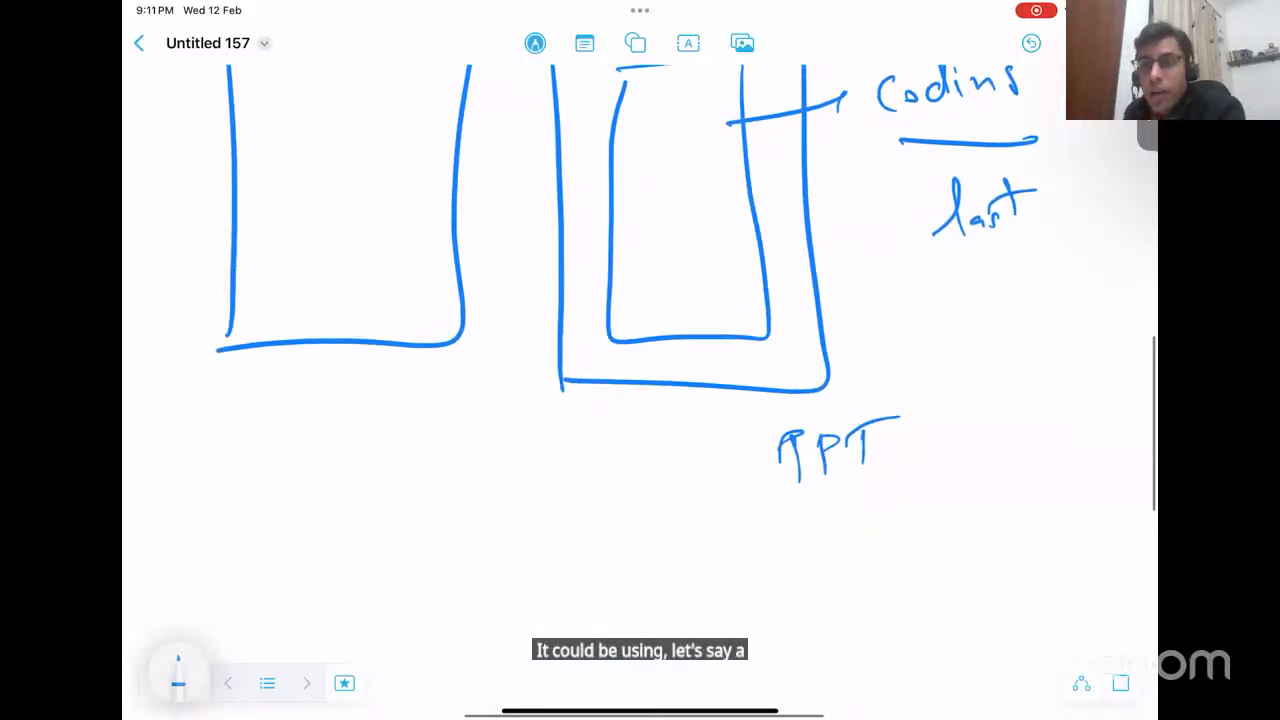
- Write "Canva" below the right-hand frame, beside "PPT", and underline it twice
scroll(640, 350, left, 2)
mouse_move(582, 432)
mouse_down()
mouse_move(578, 462)
mouse_move(657, 441)
mouse_up()
drag(581, 478, 662, 463)
drag(596, 487, 660, 476)
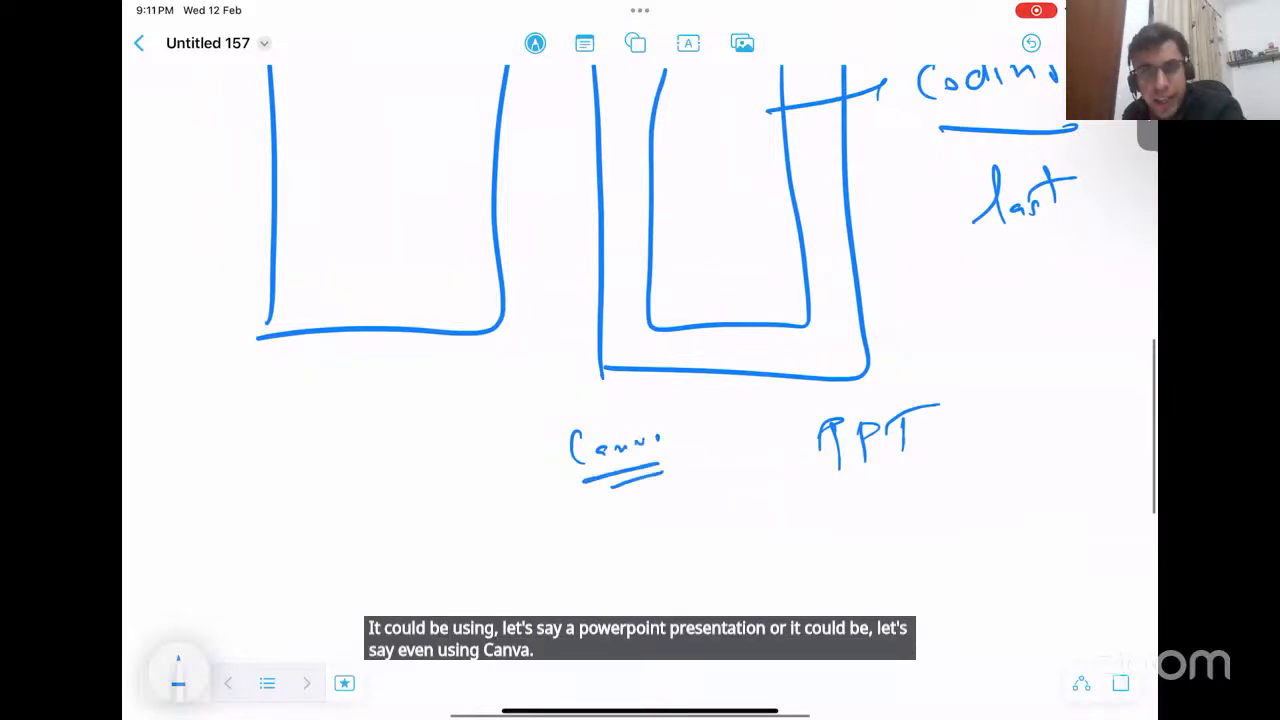
- Draw a peaked blue line joining the left-hand frame to the inner rectangle of the right-hand frame
scroll(640, 350, up, 3)
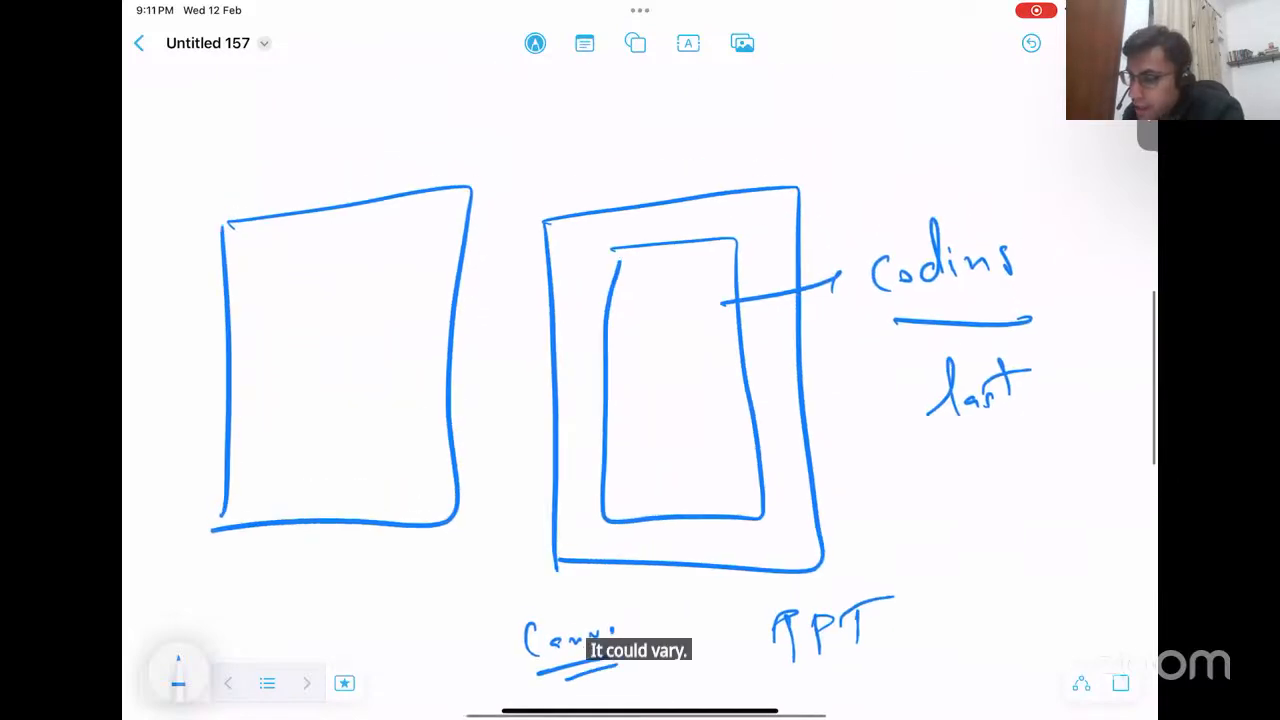
scroll(640, 350, right, 1)
mouse_move(374, 342)
mouse_down()
mouse_move(533, 218)
mouse_move(641, 350)
mouse_up()
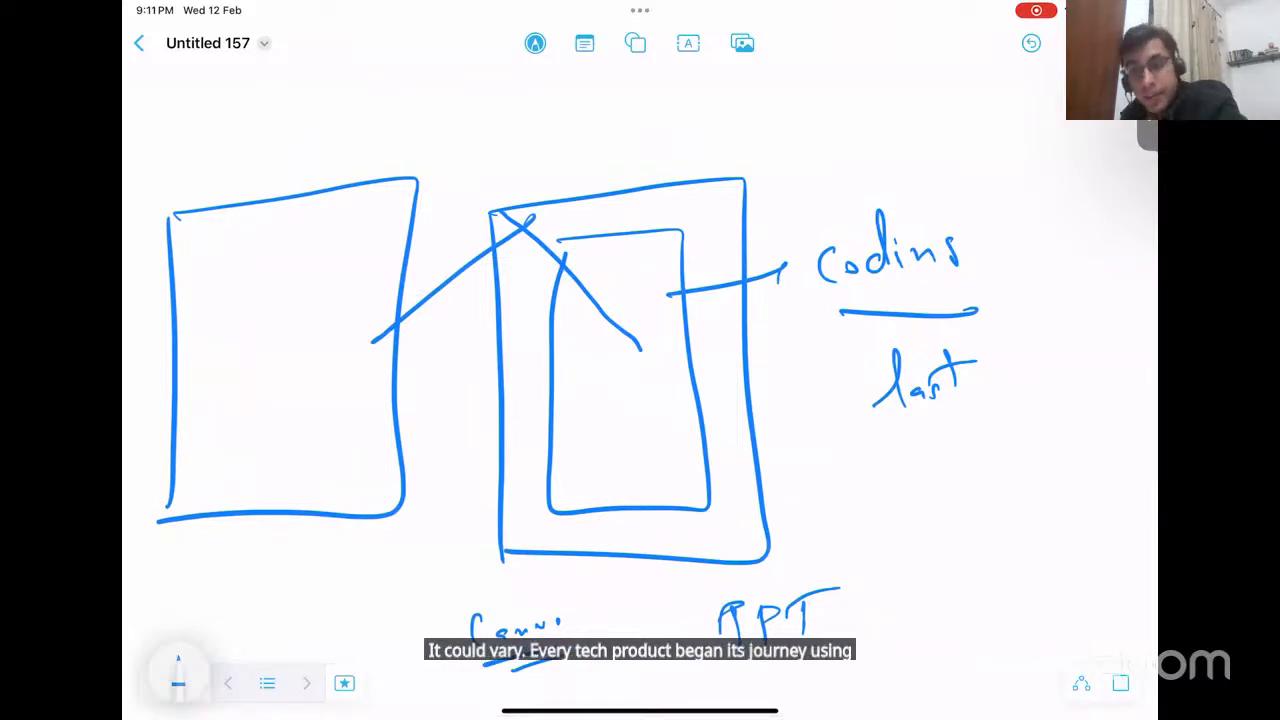
scroll(485, 384, up, 1)
scroll(485, 384, left, 1)
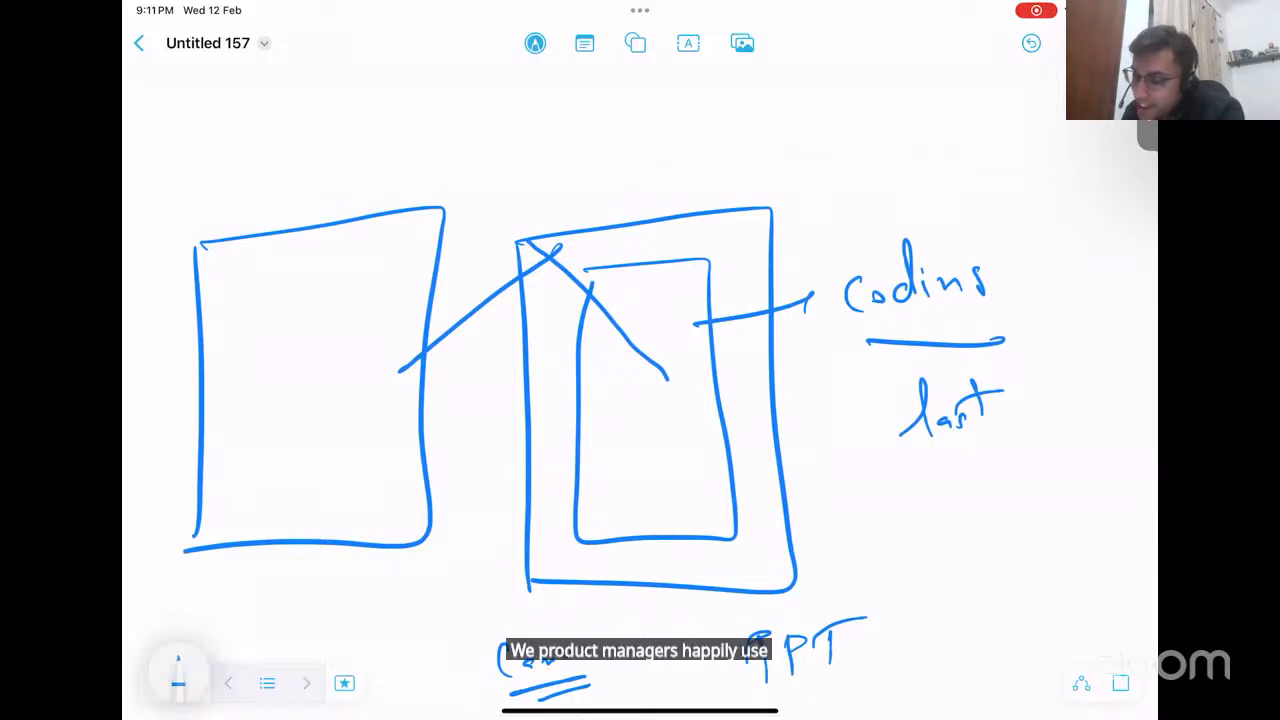
- Write "Prototype" in blue above the right-hand frame
mouse_move(503, 170)
mouse_down()
mouse_move(518, 200)
mouse_move(540, 184)
mouse_up()
drag(542, 186, 566, 186)
drag(561, 137, 586, 178)
drag(598, 128, 624, 176)
mouse_move(636, 98)
mouse_down()
mouse_move(638, 144)
mouse_move(672, 114)
mouse_up()
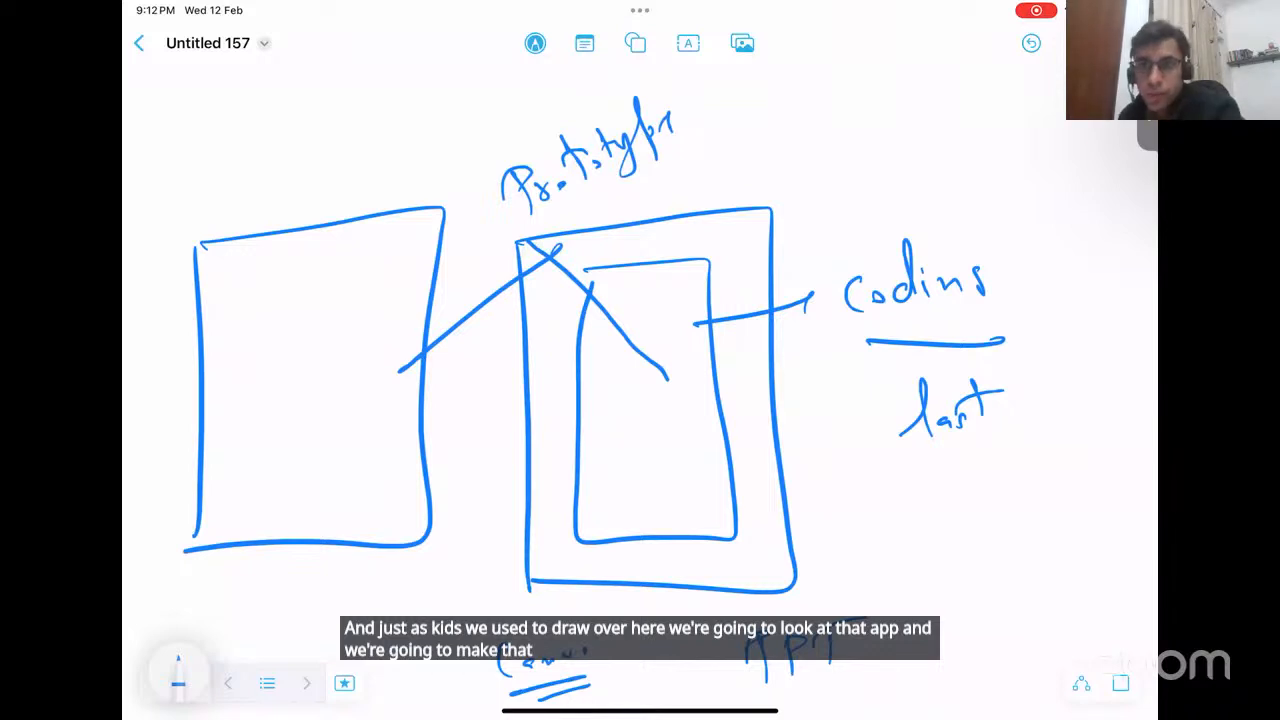
- Circle the word "Prototype" in yellow and draw a yellow line leading out of the circle to its upper right
click(834, 375)
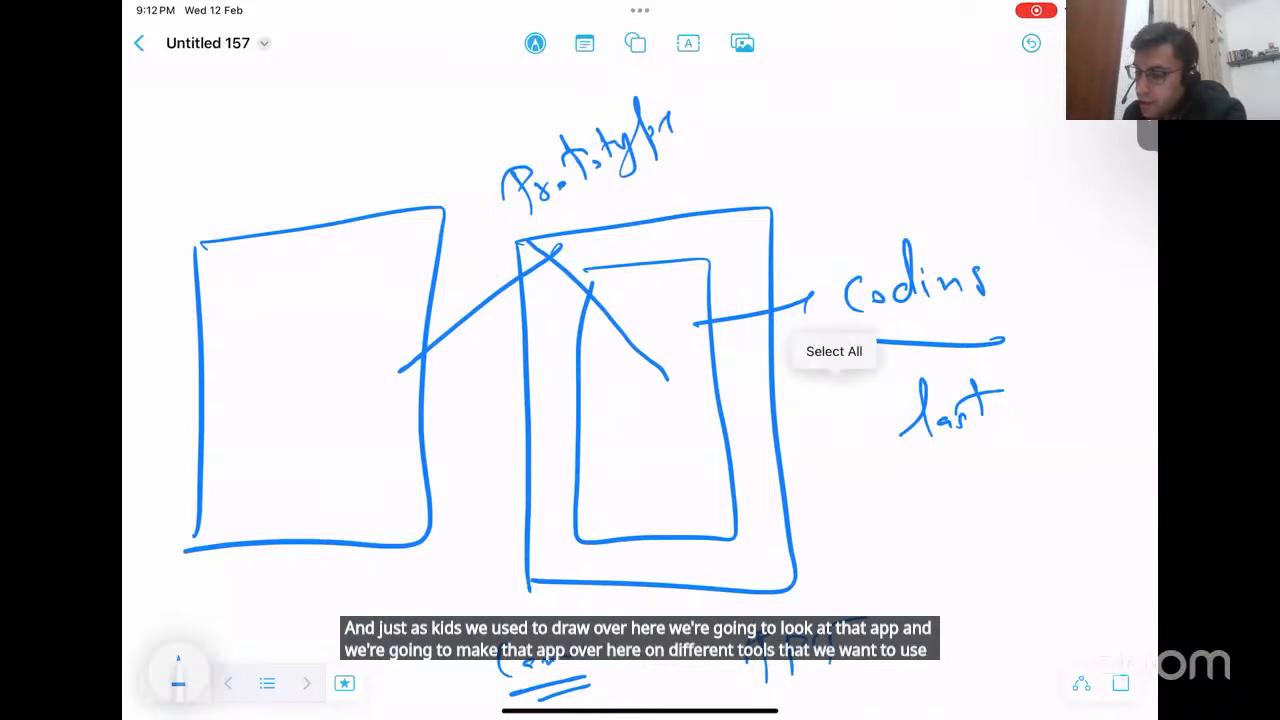
scroll(640, 360, up, 1)
click(178, 673)
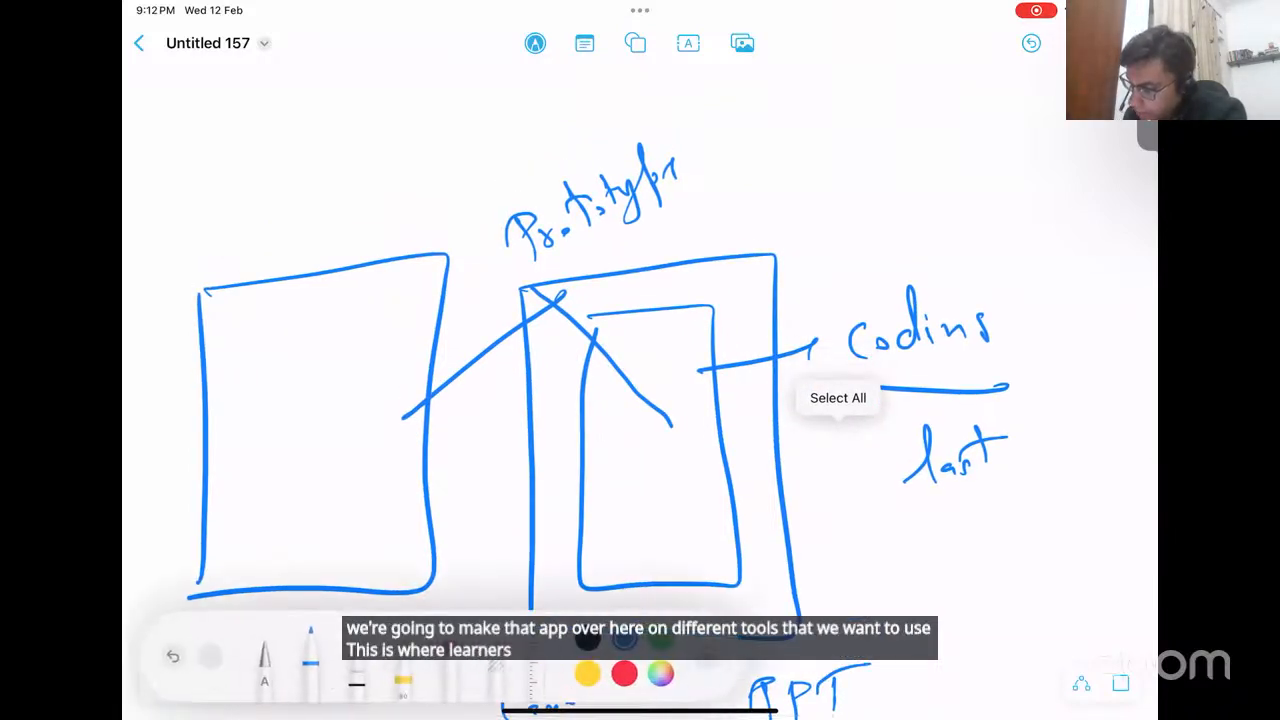
mouse_move(643, 139)
mouse_down()
mouse_move(457, 252)
mouse_move(520, 153)
mouse_up()
drag(691, 203, 853, 125)
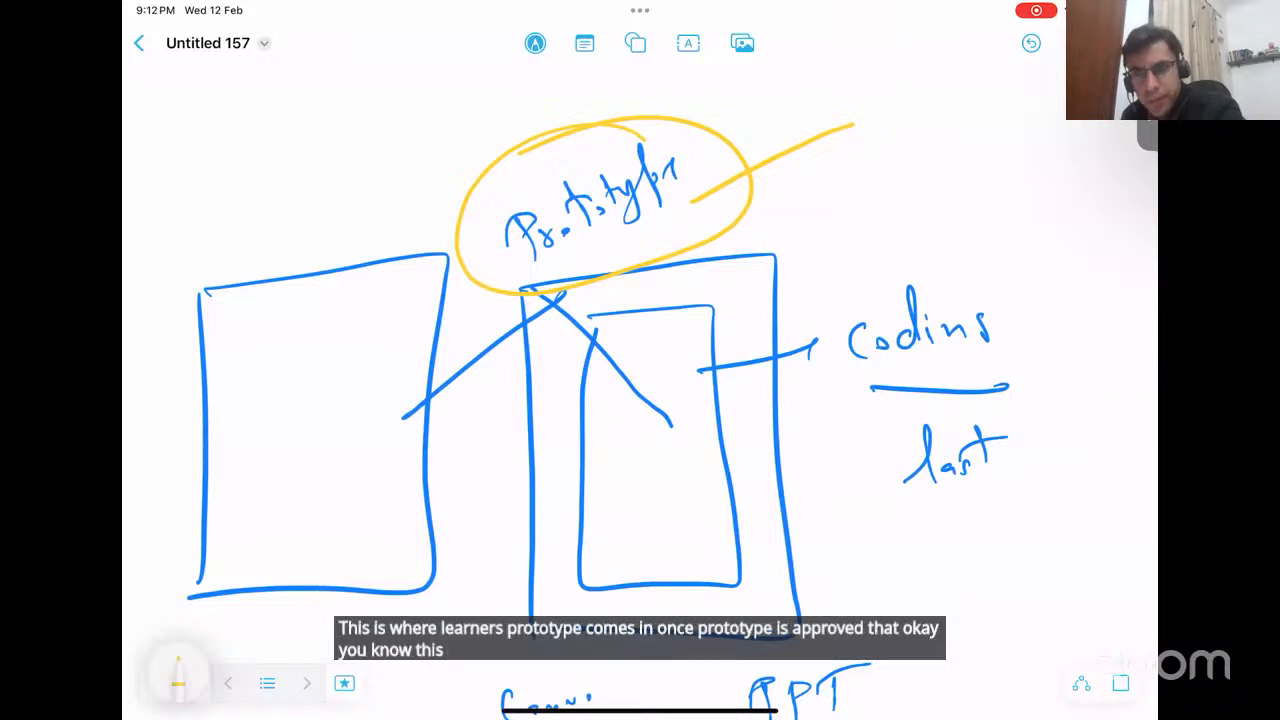
- Write "Beauti" in green at the end of the yellow line, with small round shapes, "des" and "Bold" below it
scroll(640, 360, up, 2)
scroll(640, 360, right, 1)
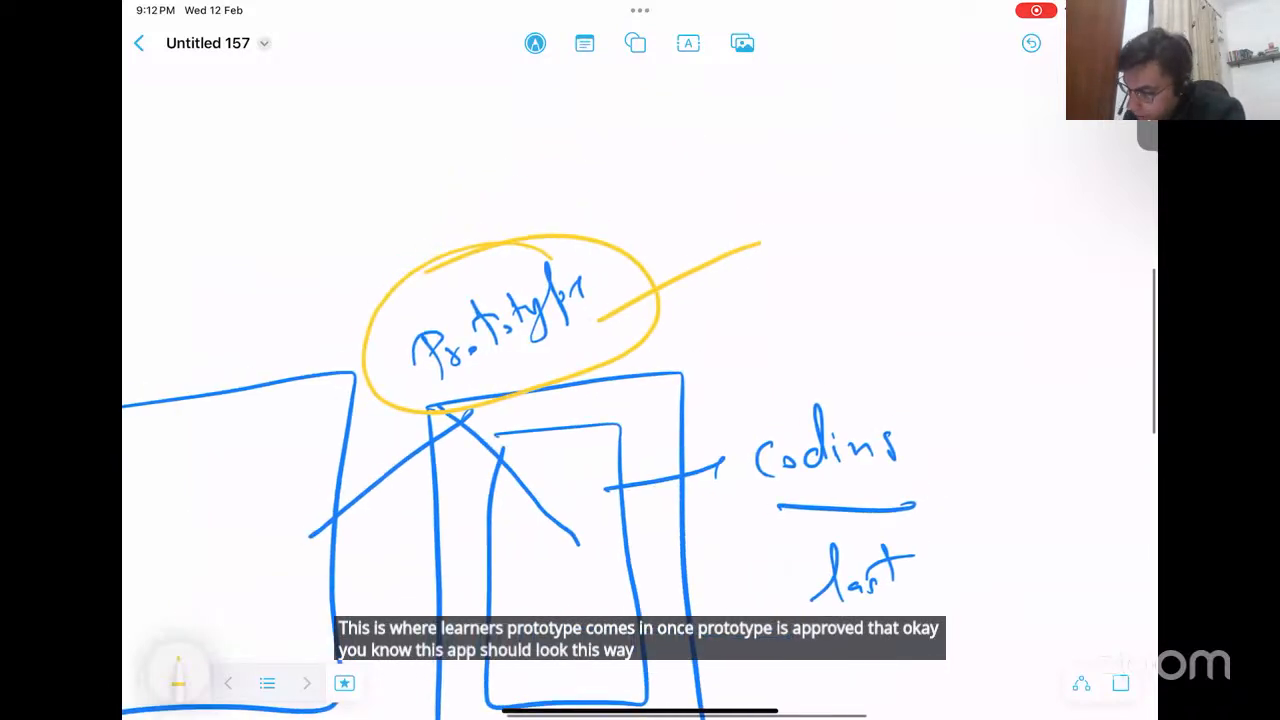
click(179, 680)
click(658, 637)
click(941, 582)
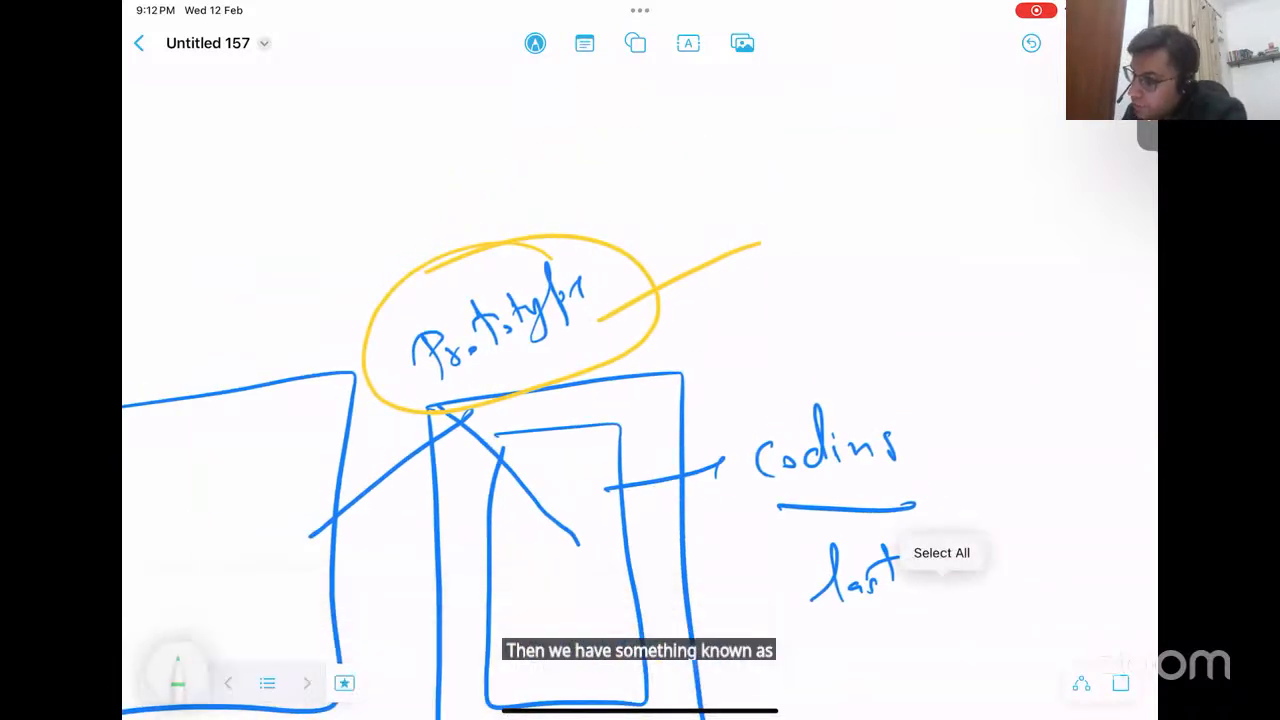
mouse_move(800, 255)
mouse_down()
mouse_move(812, 228)
mouse_move(888, 175)
mouse_up()
mouse_move(800, 274)
mouse_down()
mouse_move(792, 290)
mouse_move(895, 240)
mouse_move(948, 240)
mouse_up()
mouse_move(878, 312)
mouse_down()
mouse_move(884, 282)
mouse_move(934, 312)
mouse_up()
mouse_move(946, 346)
mouse_down()
mouse_move(946, 380)
mouse_move(980, 366)
mouse_up()
mouse_move(998, 320)
mouse_down()
mouse_move(988, 364)
mouse_move(1022, 358)
mouse_up()
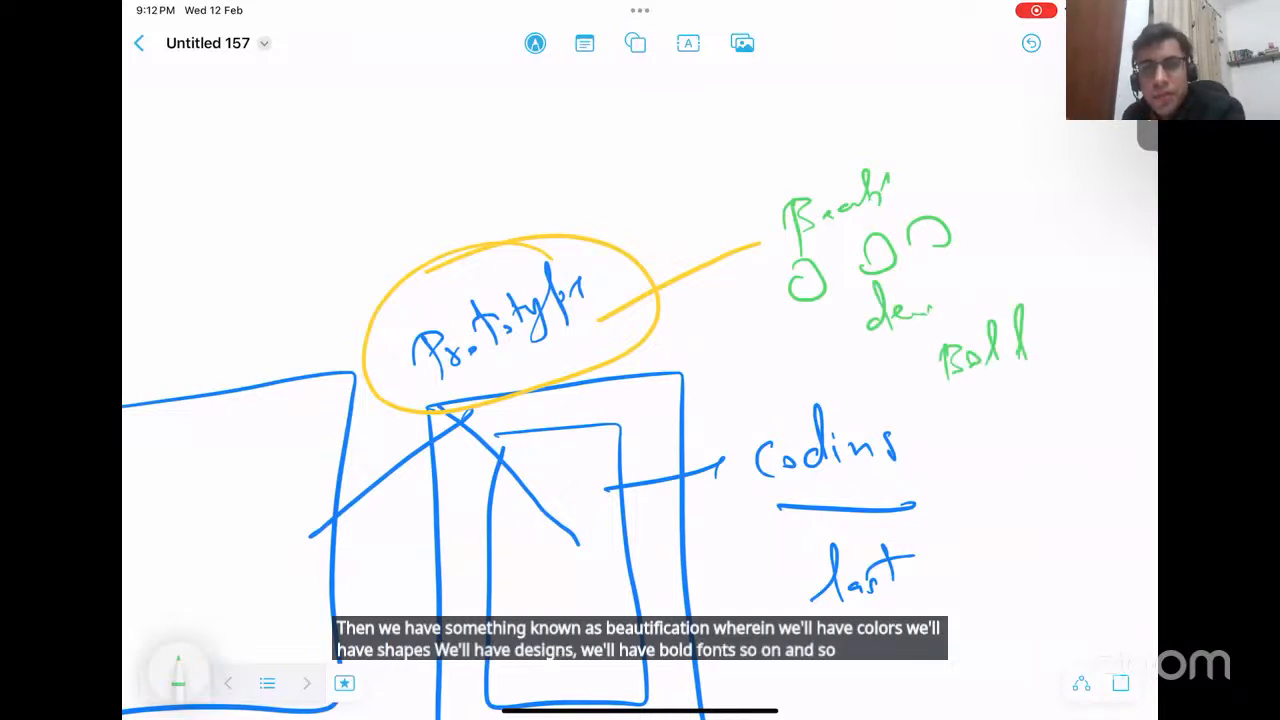
- Circle the green design notes and draw a green arrow from the circle down to the "coding" label
drag(960, 208, 1032, 256)
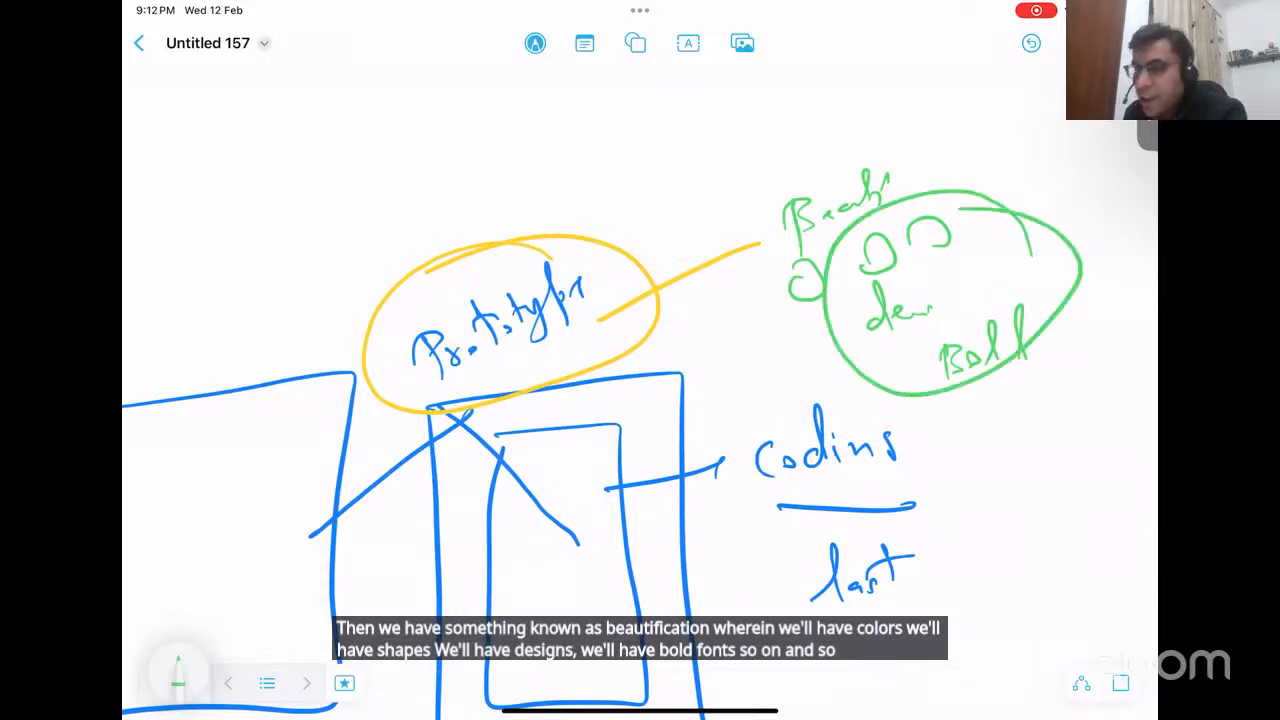
drag(940, 392, 928, 468)
drag(906, 462, 962, 452)
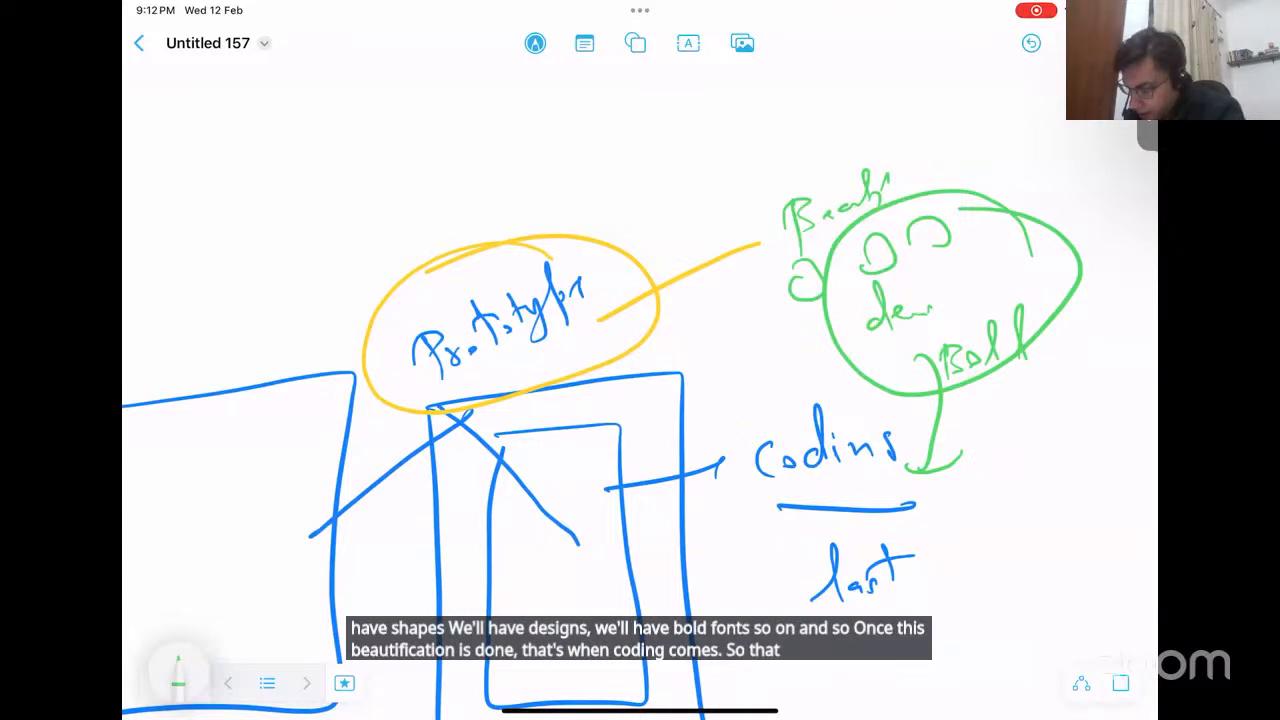
- Write a circled number 1 in red above the "Prototype" label
click(178, 674)
click(624, 673)
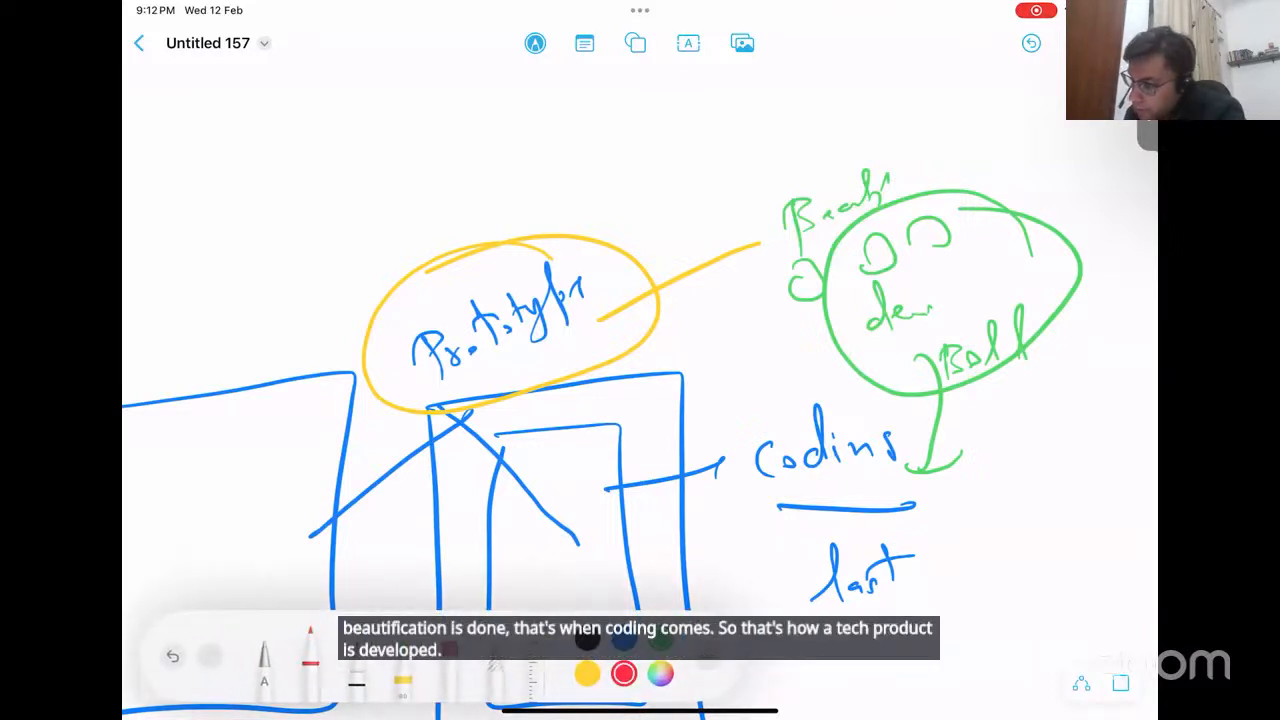
scroll(620, 380, down, 1)
drag(521, 154, 525, 193)
drag(514, 156, 474, 173)
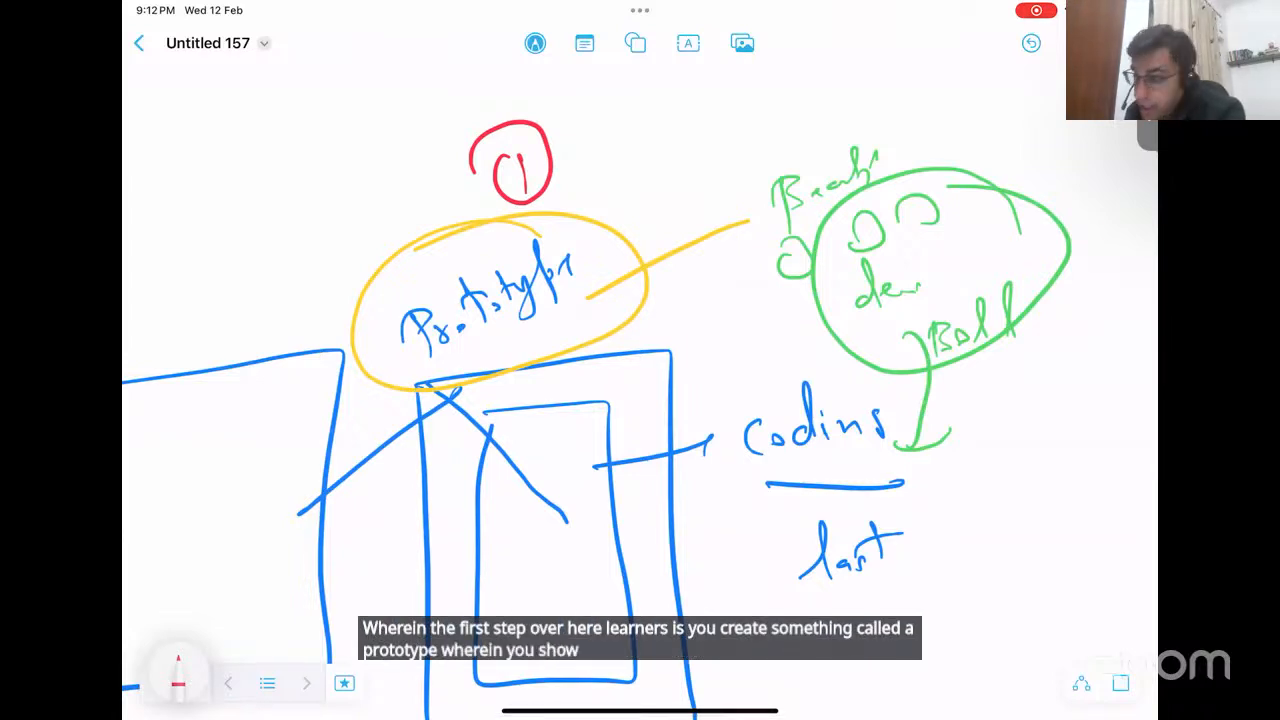
- Write a circled number 2 in red above the green design notes
scroll(640, 420, right, 1)
scroll(590, 420, right, 3)
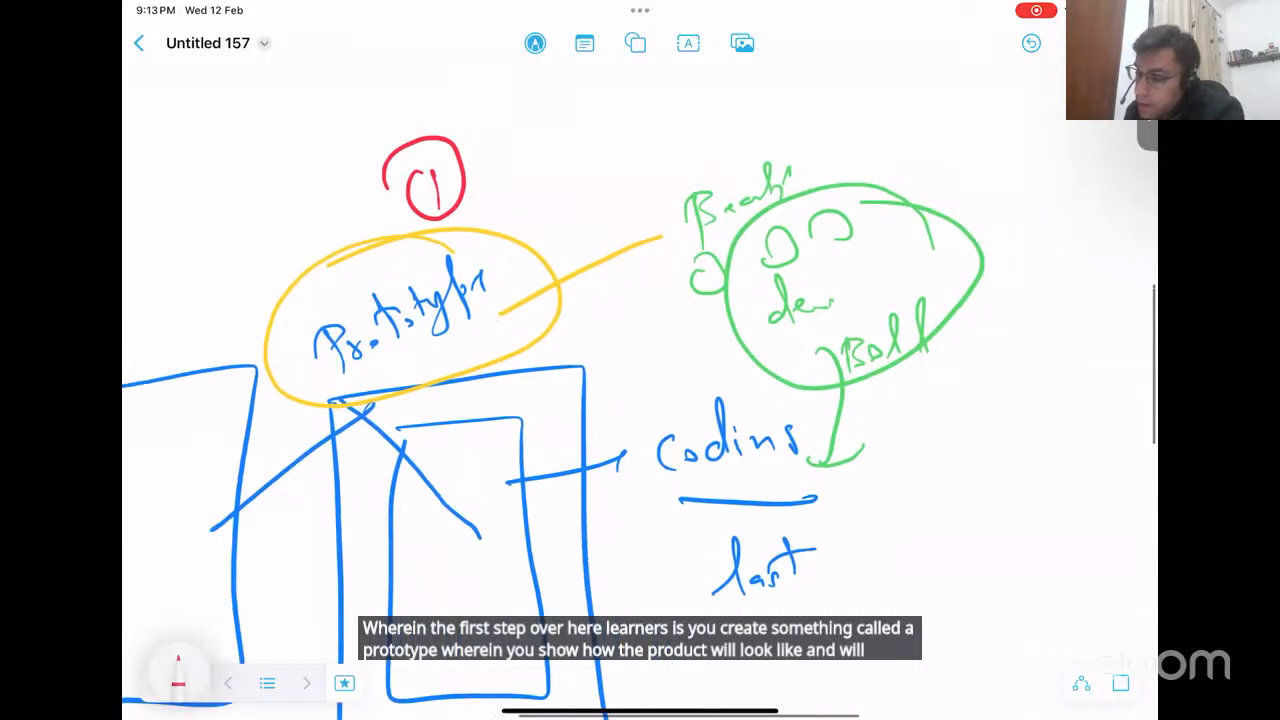
drag(816, 126, 842, 152)
drag(832, 100, 822, 104)
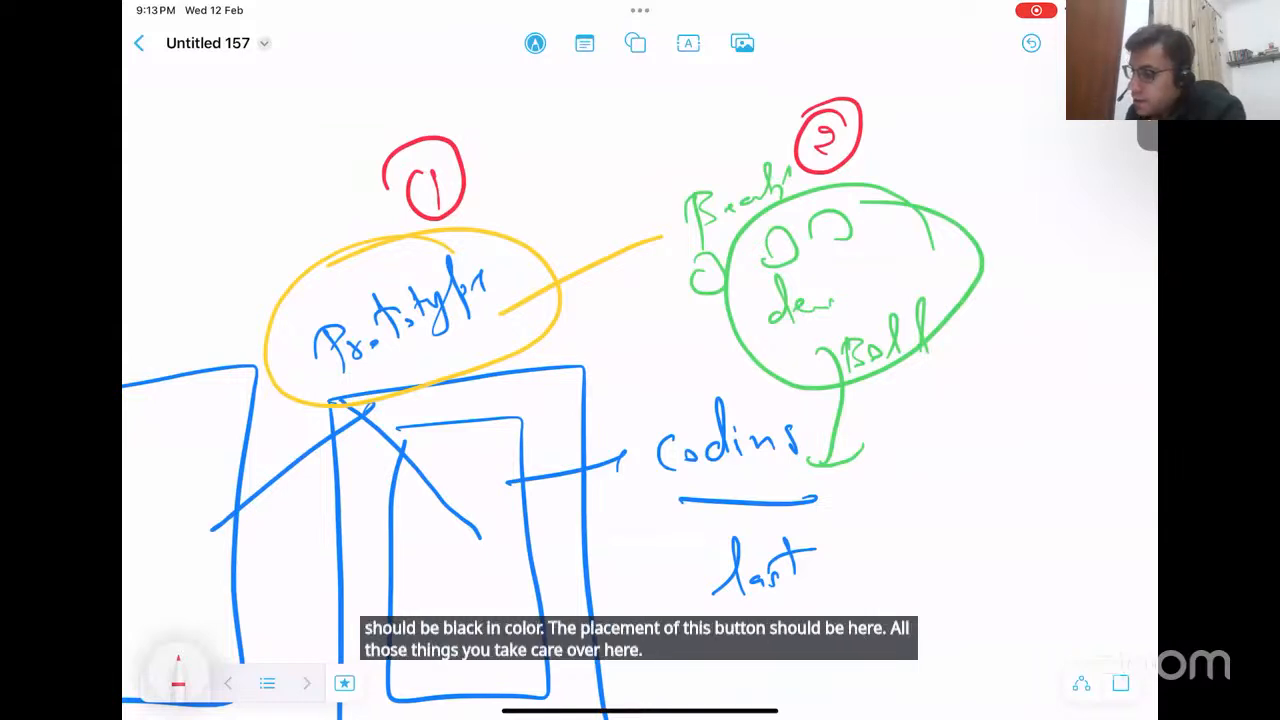
- Write a circled red 3 beside "coding" and draw red lines leading out of the green circle and the coding label
drag(940, 301, 1044, 264)
mouse_move(878, 456)
mouse_down()
mouse_move(862, 462)
mouse_move(888, 458)
mouse_up()
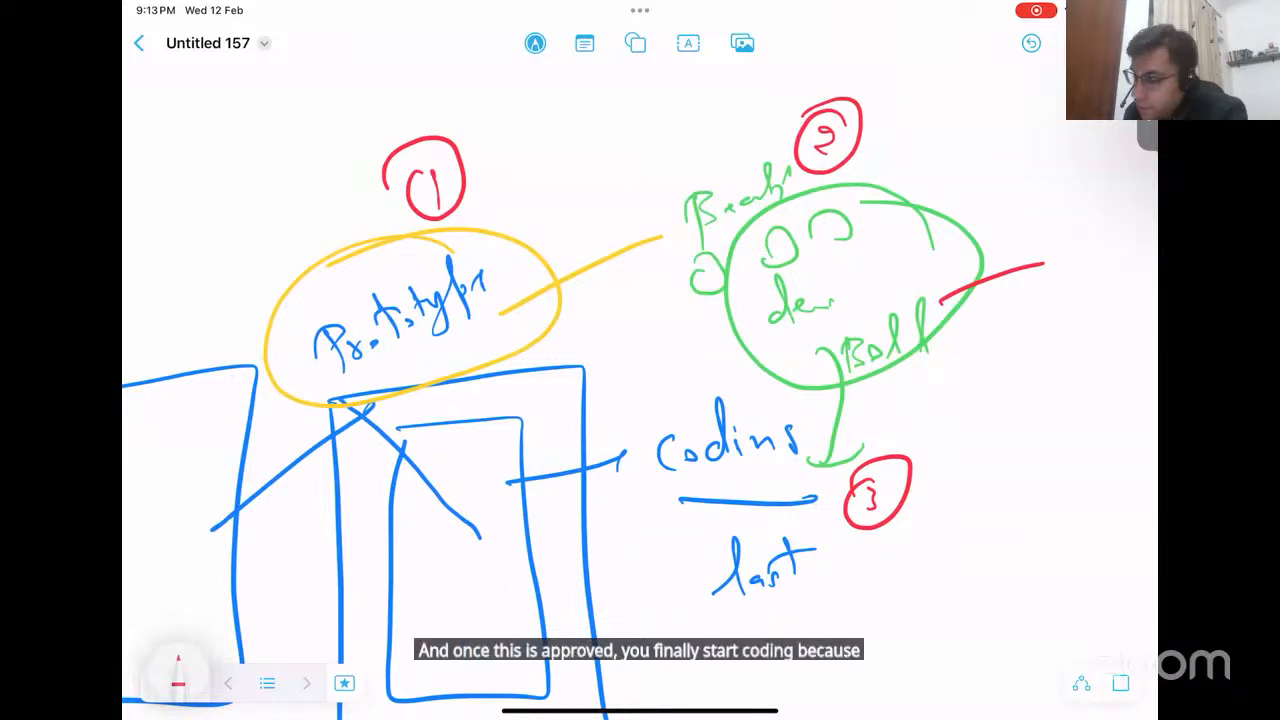
mouse_move(793, 524)
mouse_down()
mouse_move(928, 580)
mouse_move(906, 582)
mouse_up()
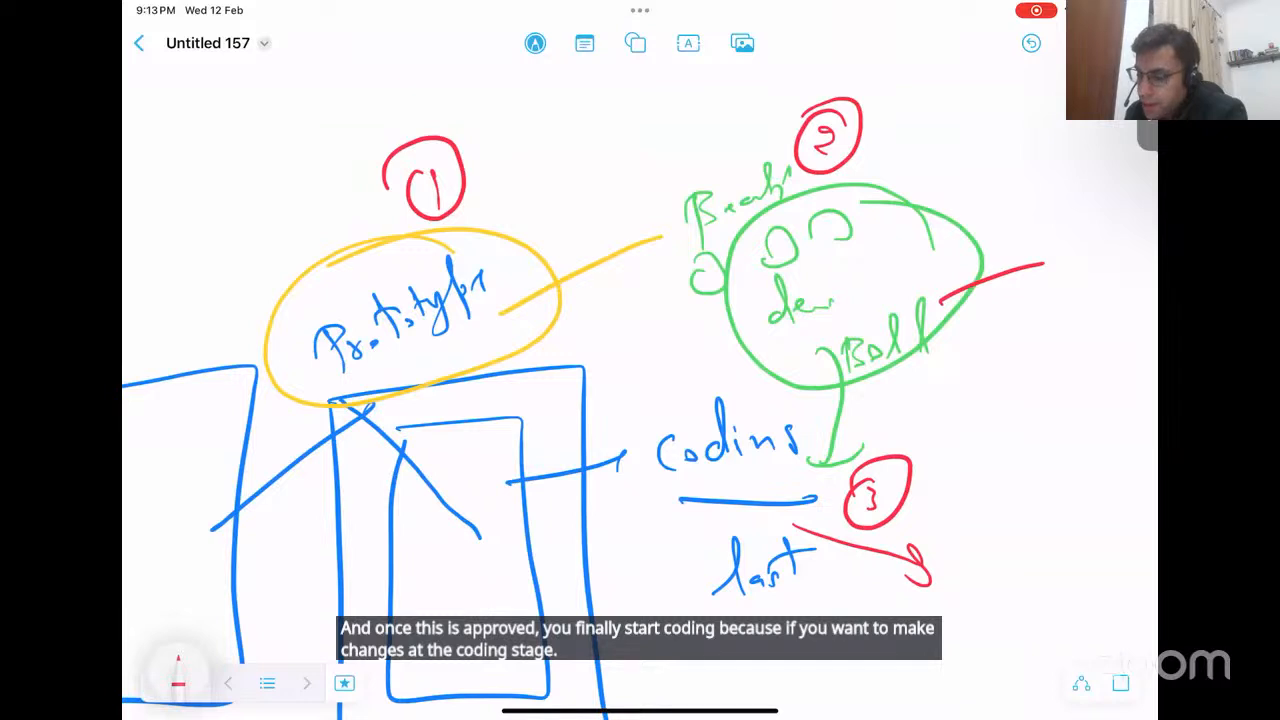
- Ring the "Prototype" label in red with a stroke through its number, and draw a red arrow from it towards "coding"
drag(432, 222, 378, 267)
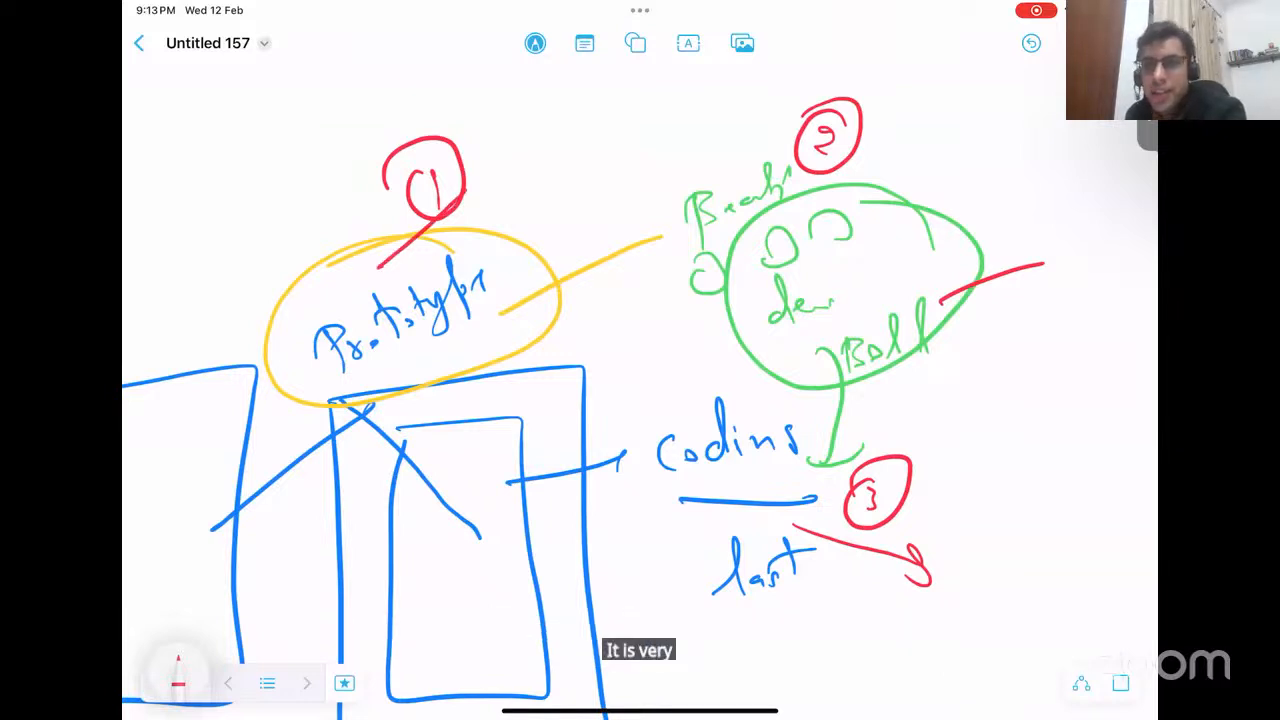
drag(486, 272, 470, 240)
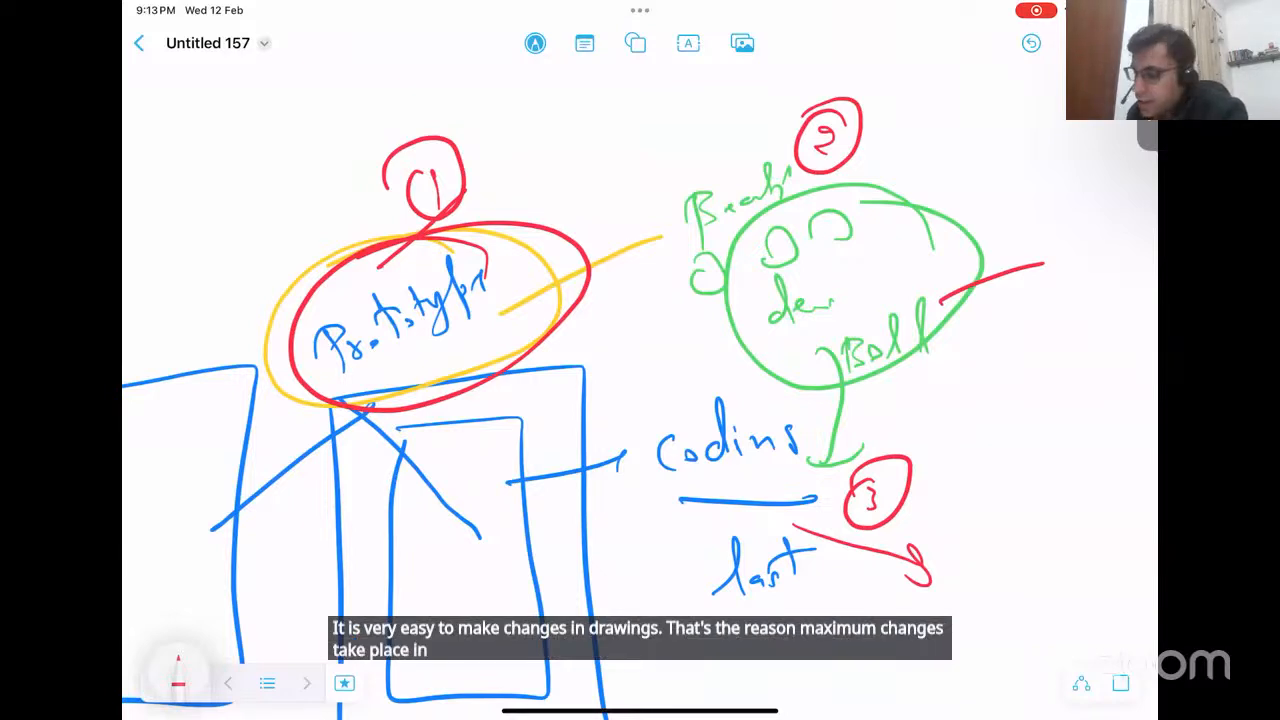
drag(390, 325, 800, 380)
drag(790, 322, 800, 378)
drag(546, 240, 578, 325)
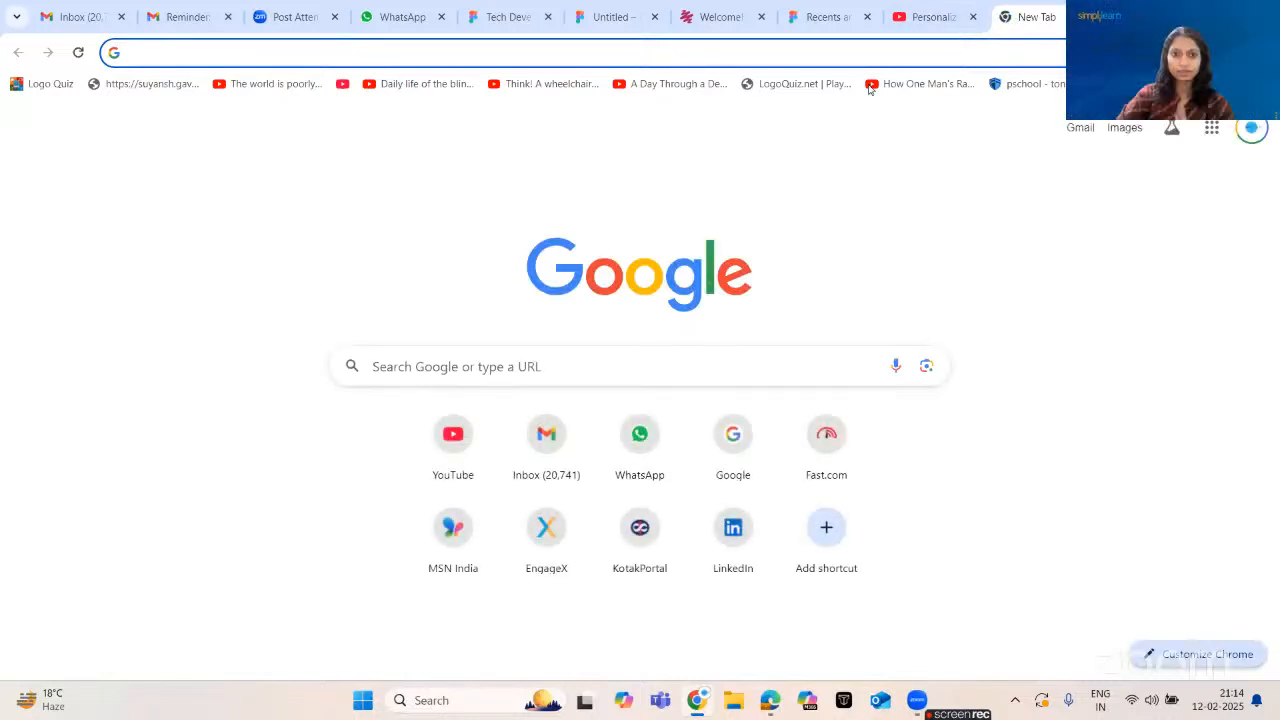
click(958, 209)
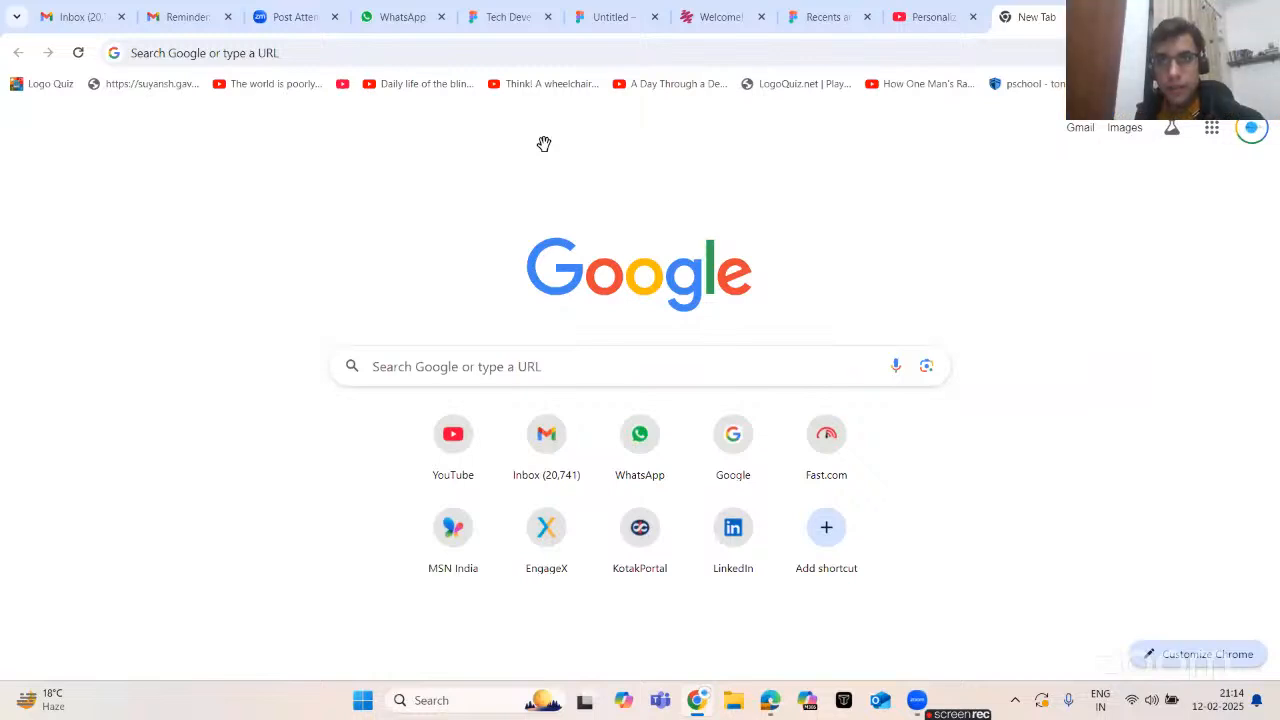
- Go to google.com in the new browser tab and search for "figma"
click(932, 53)
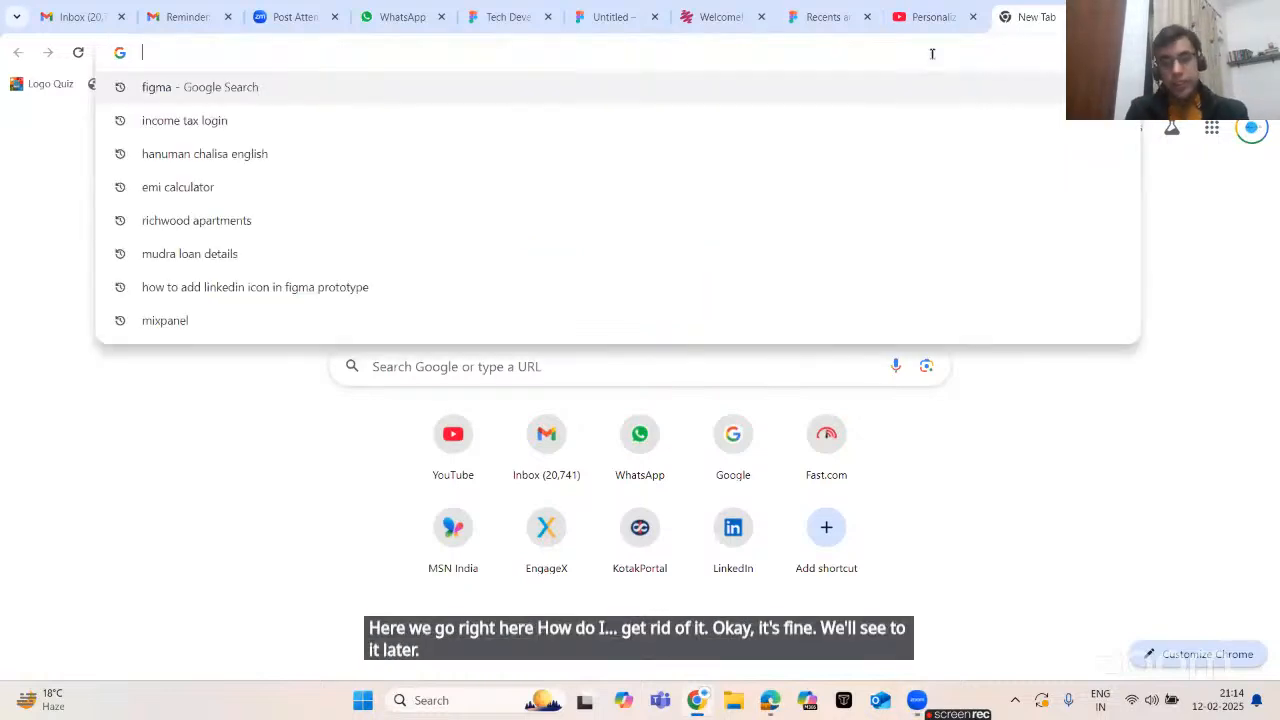
text(google.com)
key(Return)
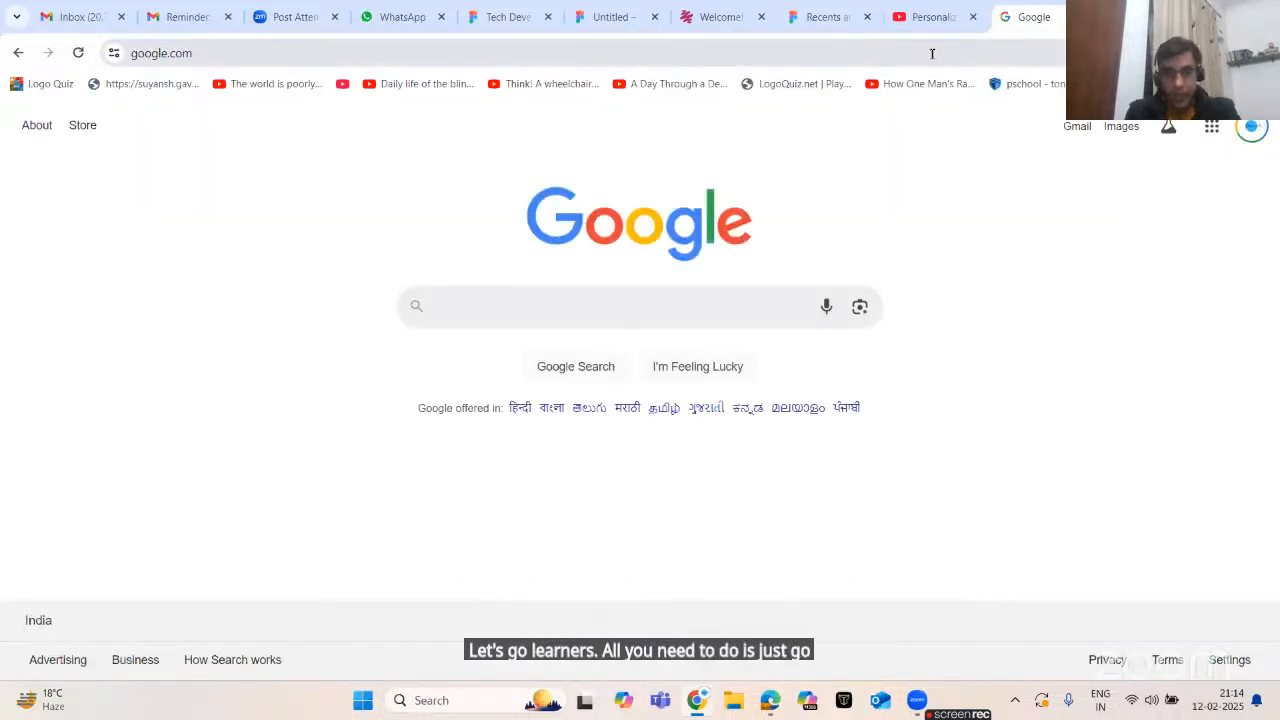
text(figma)
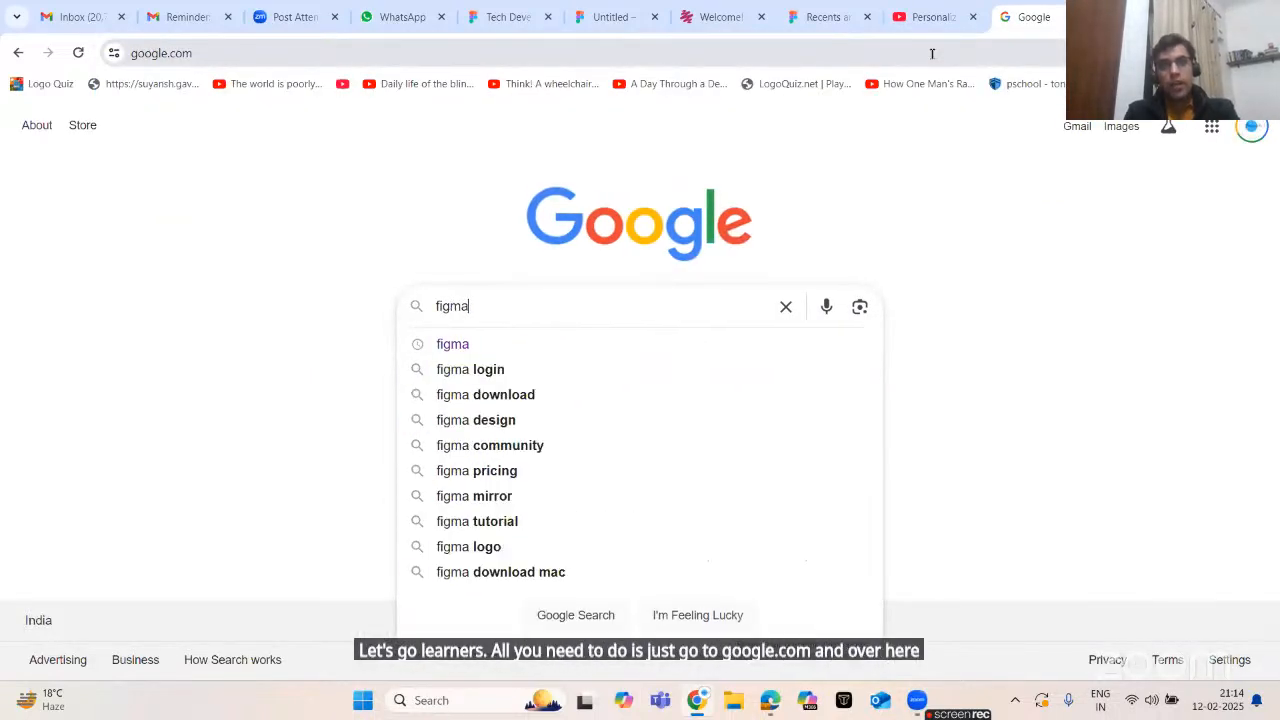
key(Return)
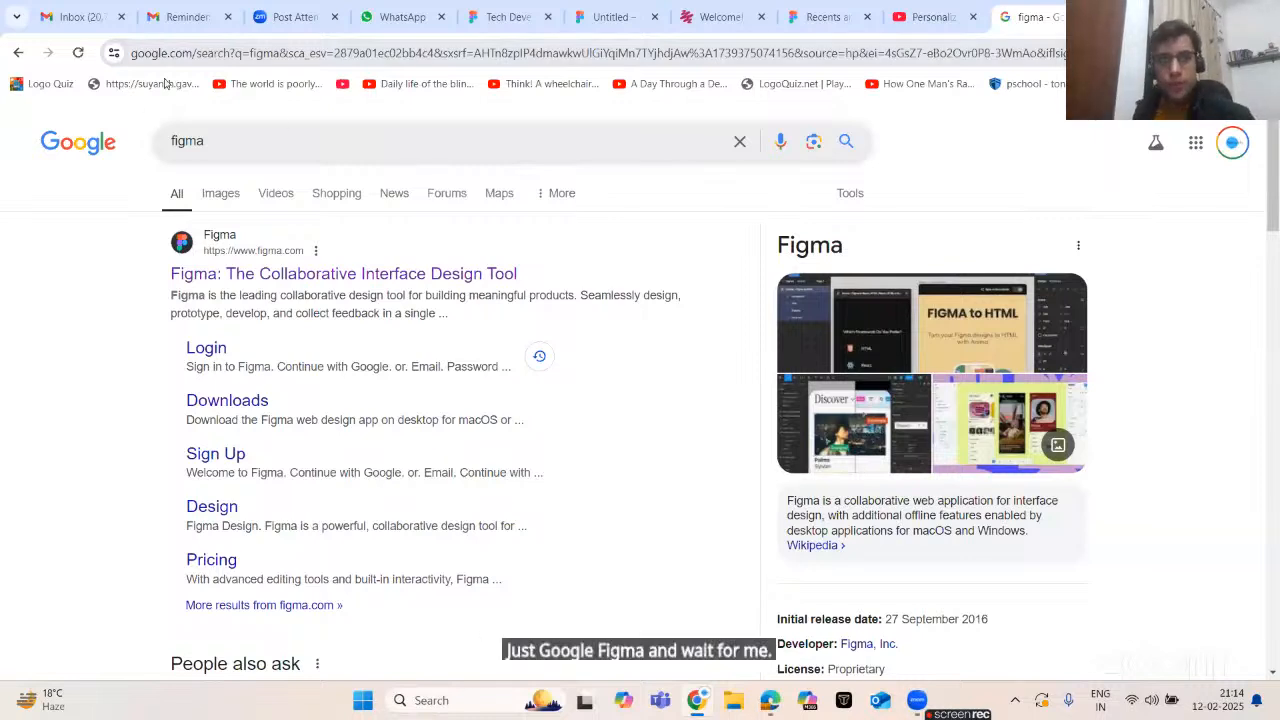
- Open the Figma website from the search results in a separate tab and create a new design file
middle_click(239, 284)
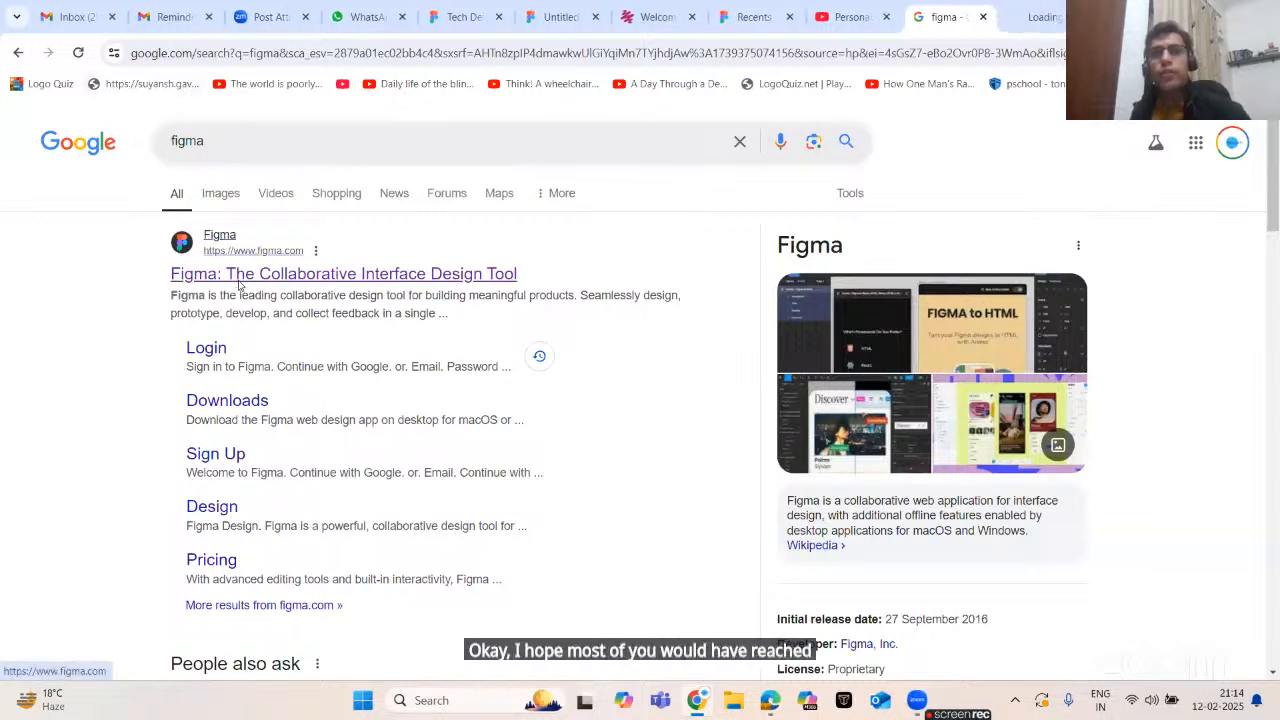
key(ctrl+Tab)
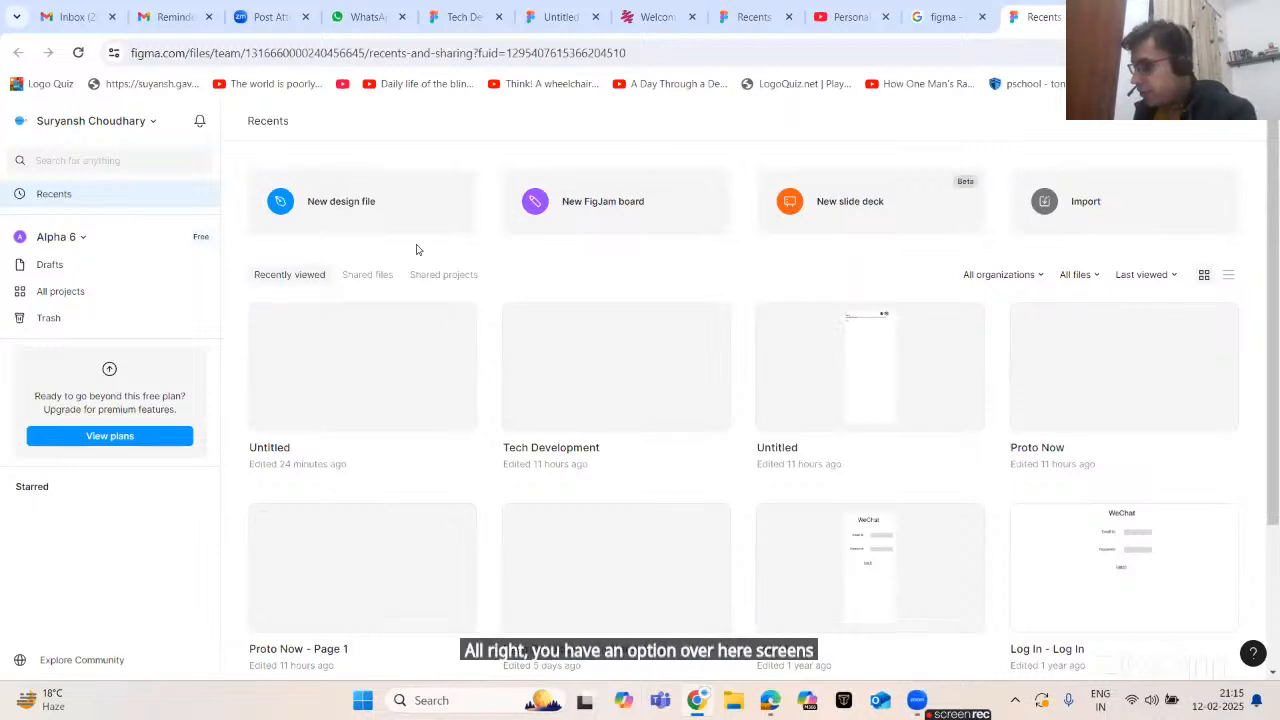
click(372, 208)
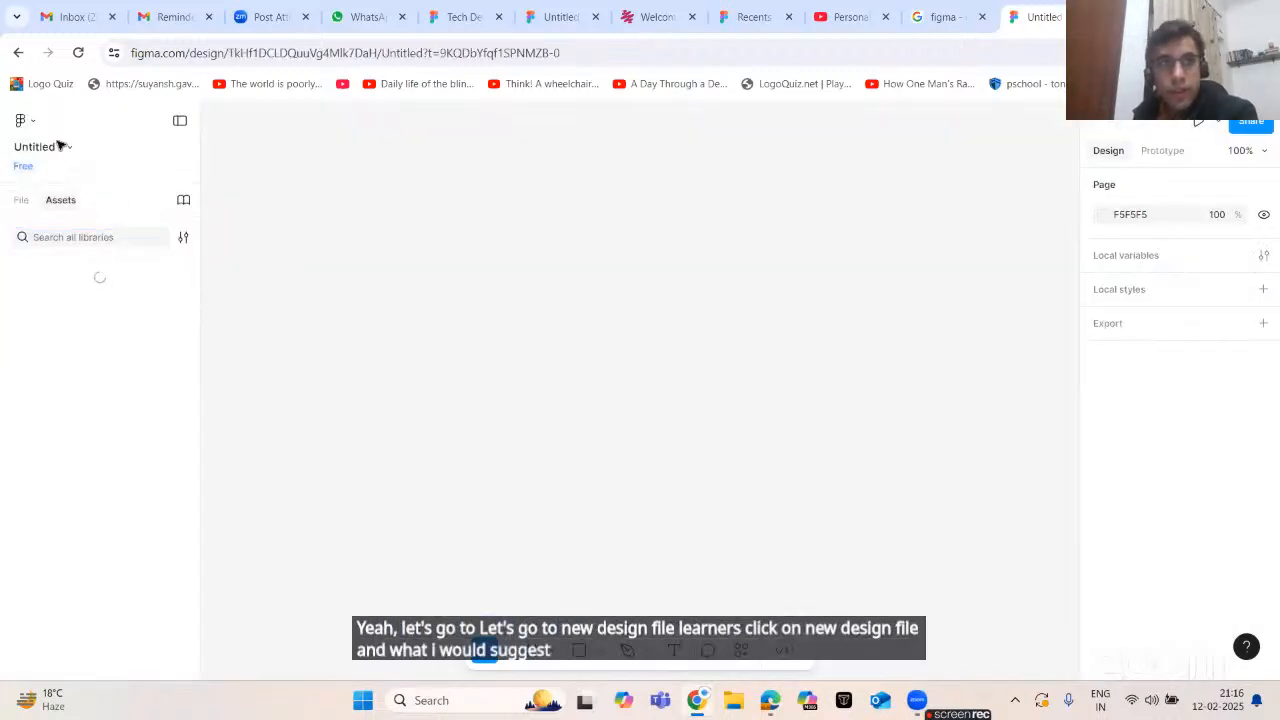
- Rename the untitled design file as "Tech DevOPS"
double_click(48, 146)
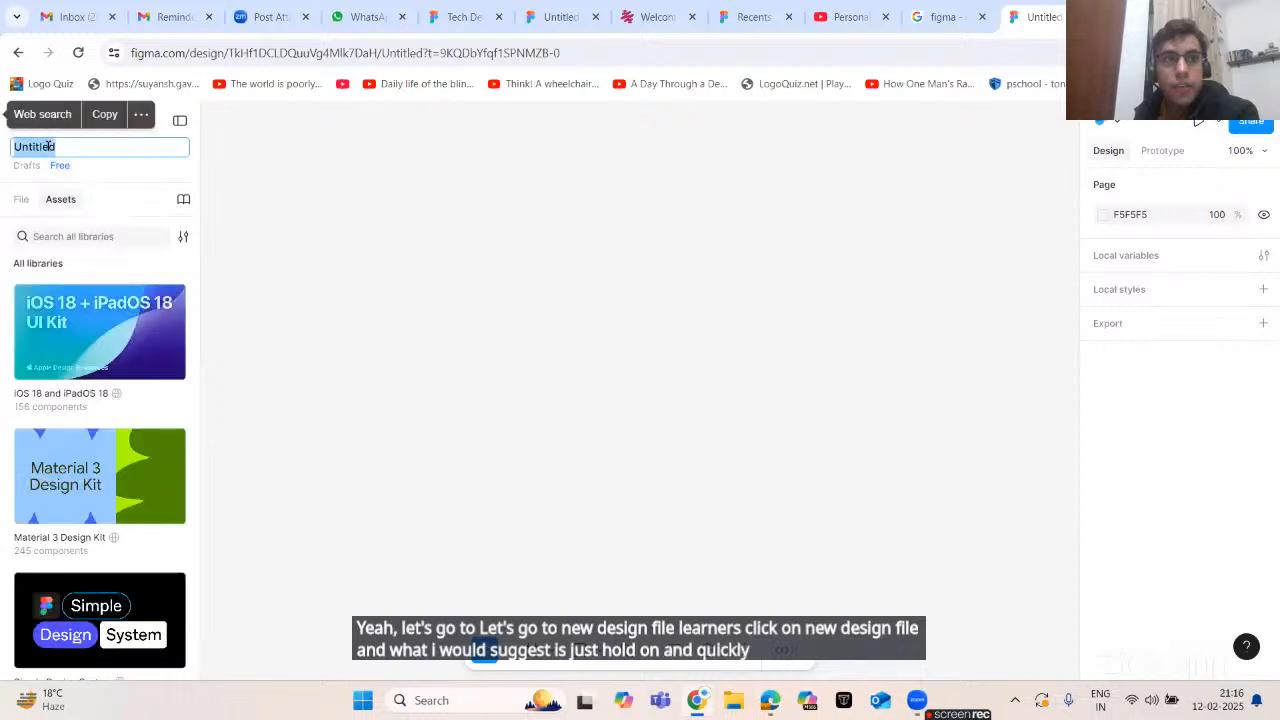
text(Tech Deve)
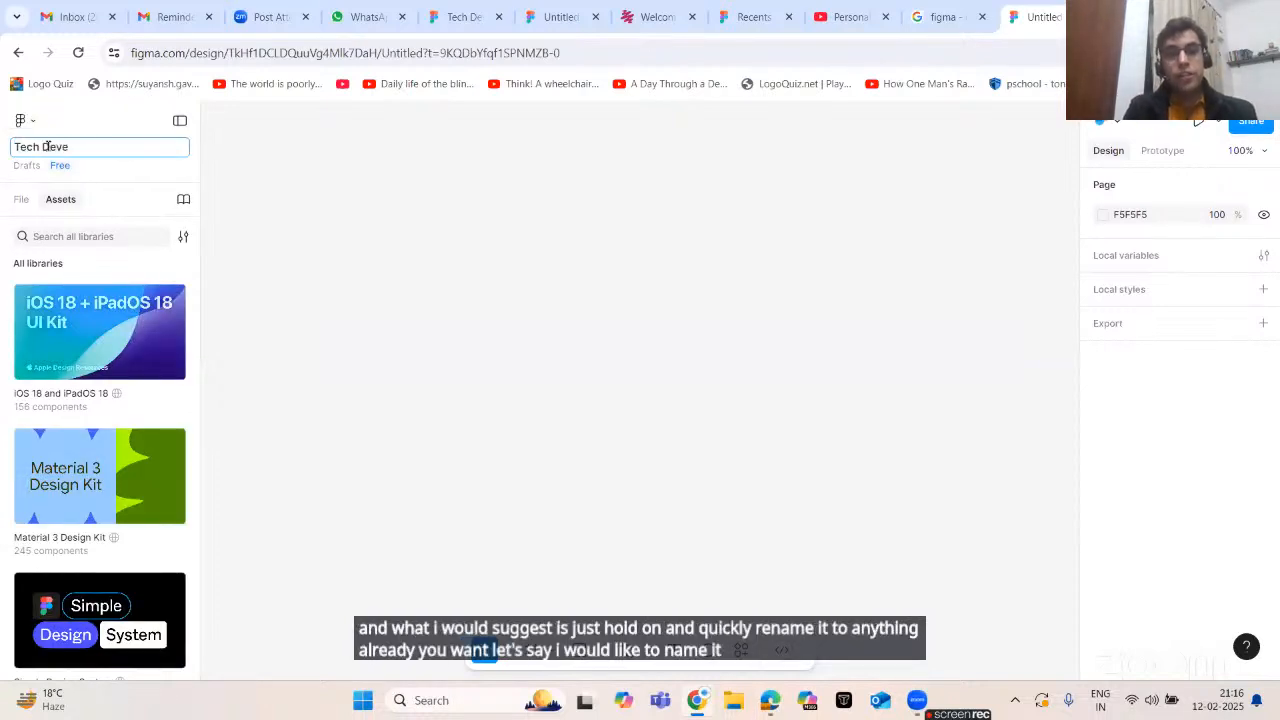
key(BackSpace)
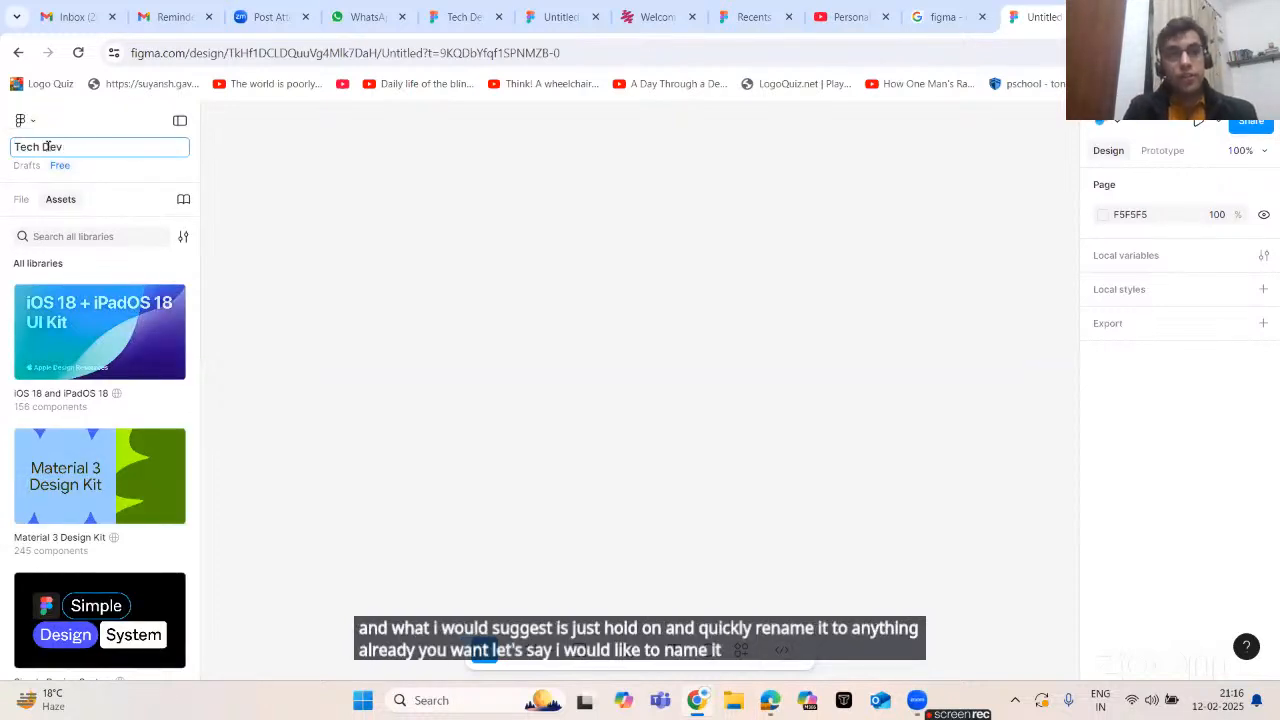
text(OPS)
key(Return)
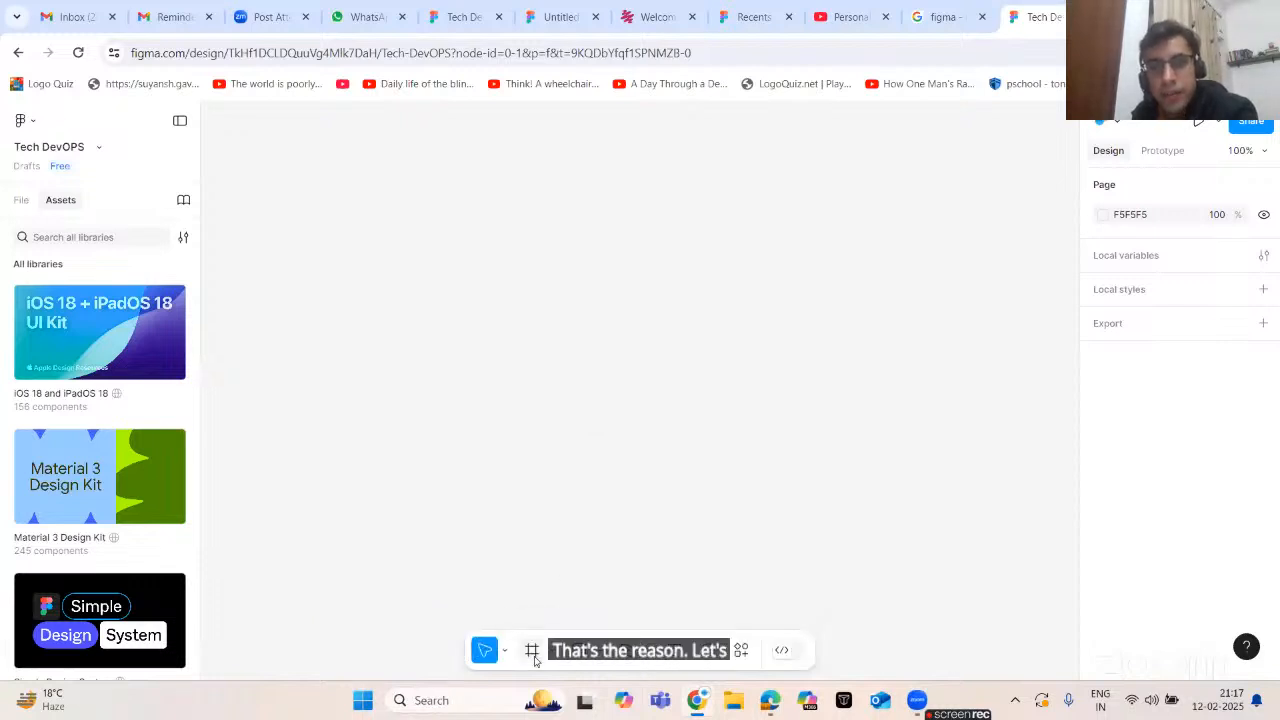
- Add a phone frame to the canvas using the iPhone 13 & 14 preset
click(535, 658)
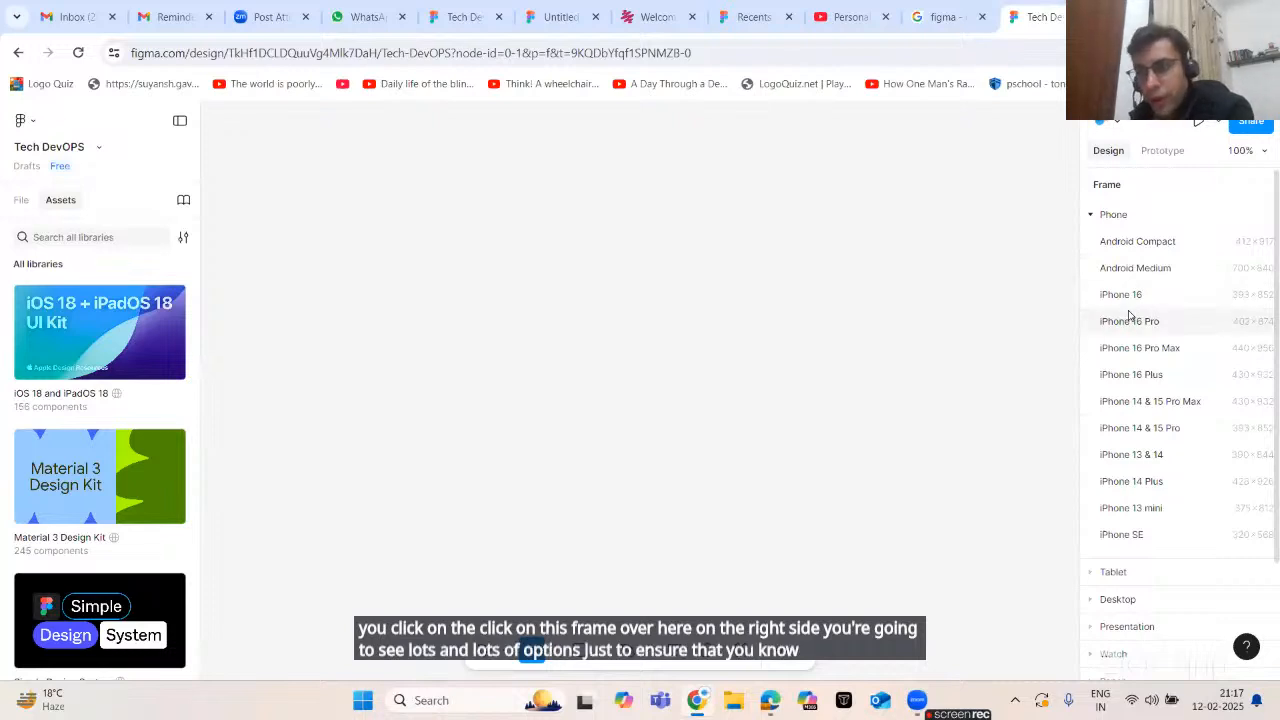
scroll(1135, 355, down, 1)
scroll(1140, 365, up, 1)
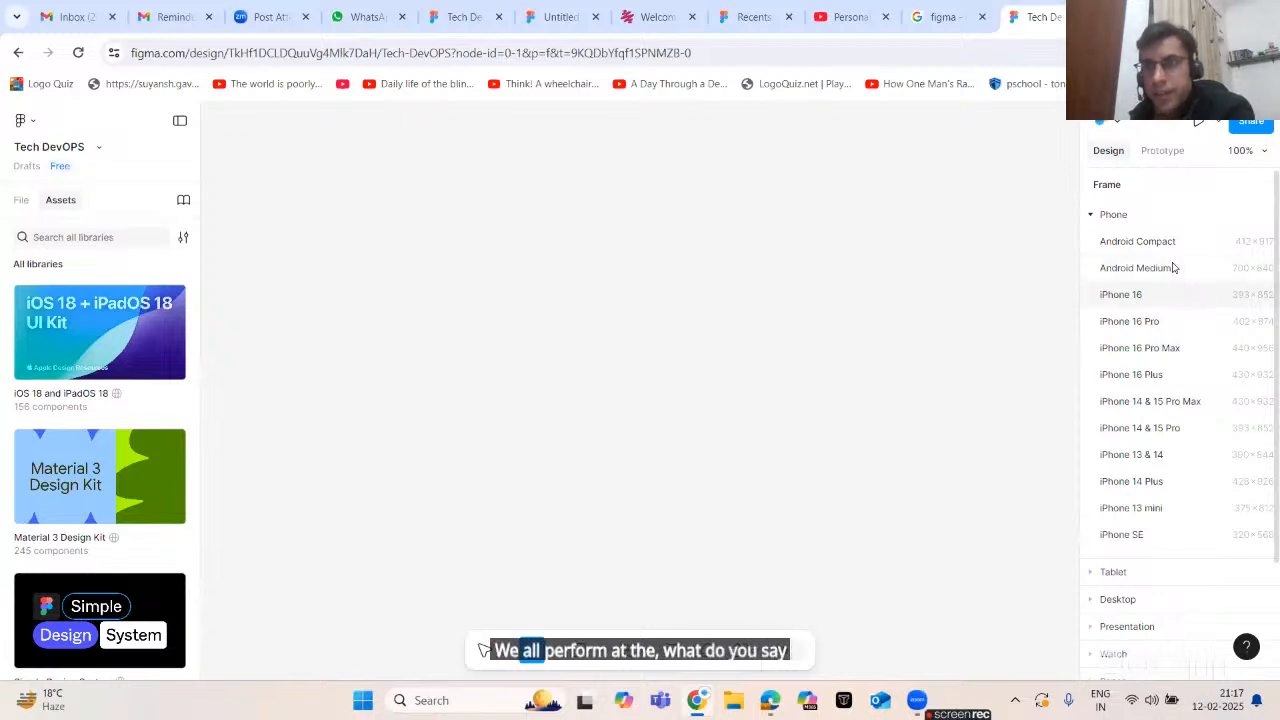
click(1156, 456)
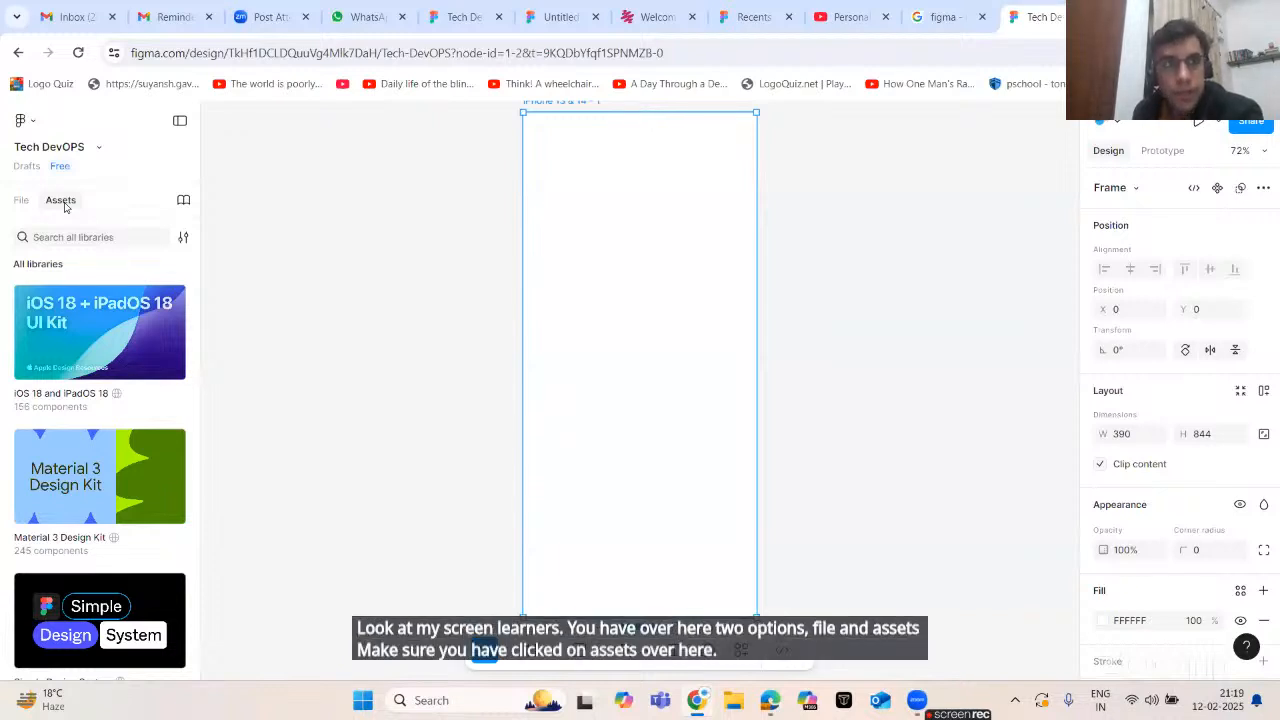
- Search the asset libraries for "circle" and place the Circle component in the upper part of the iPhone frame
click(70, 235)
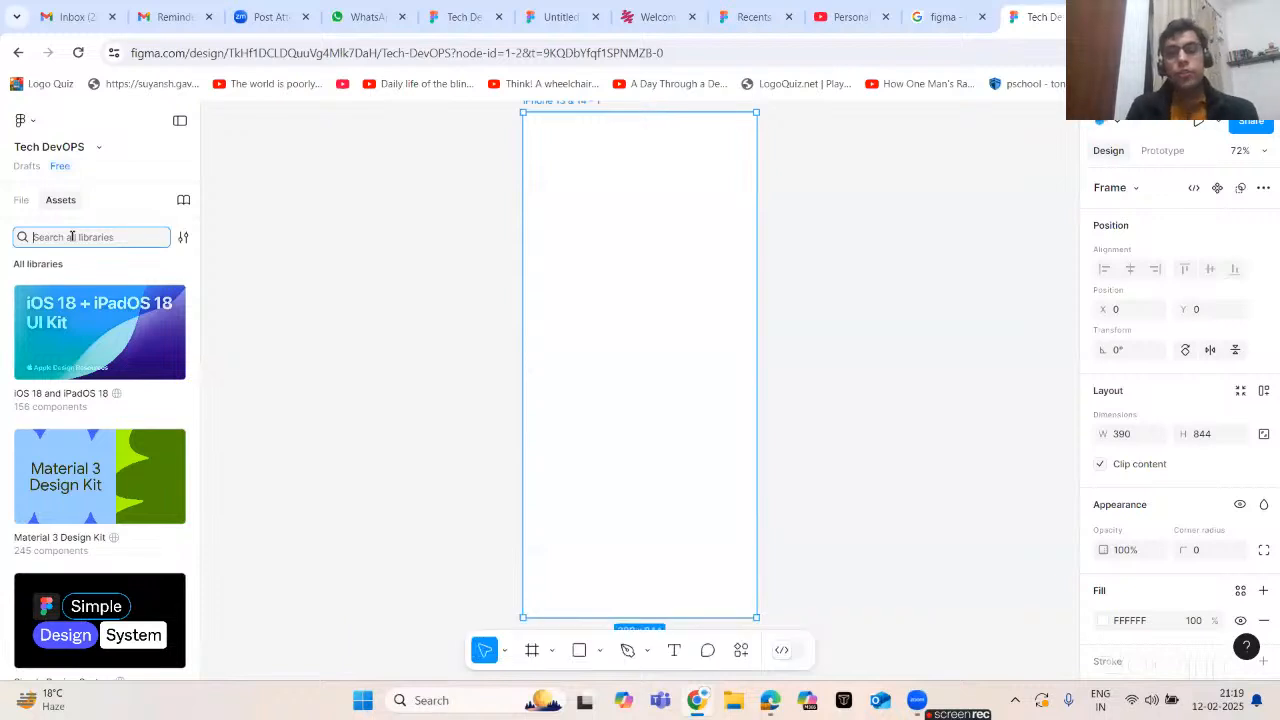
text(circle)
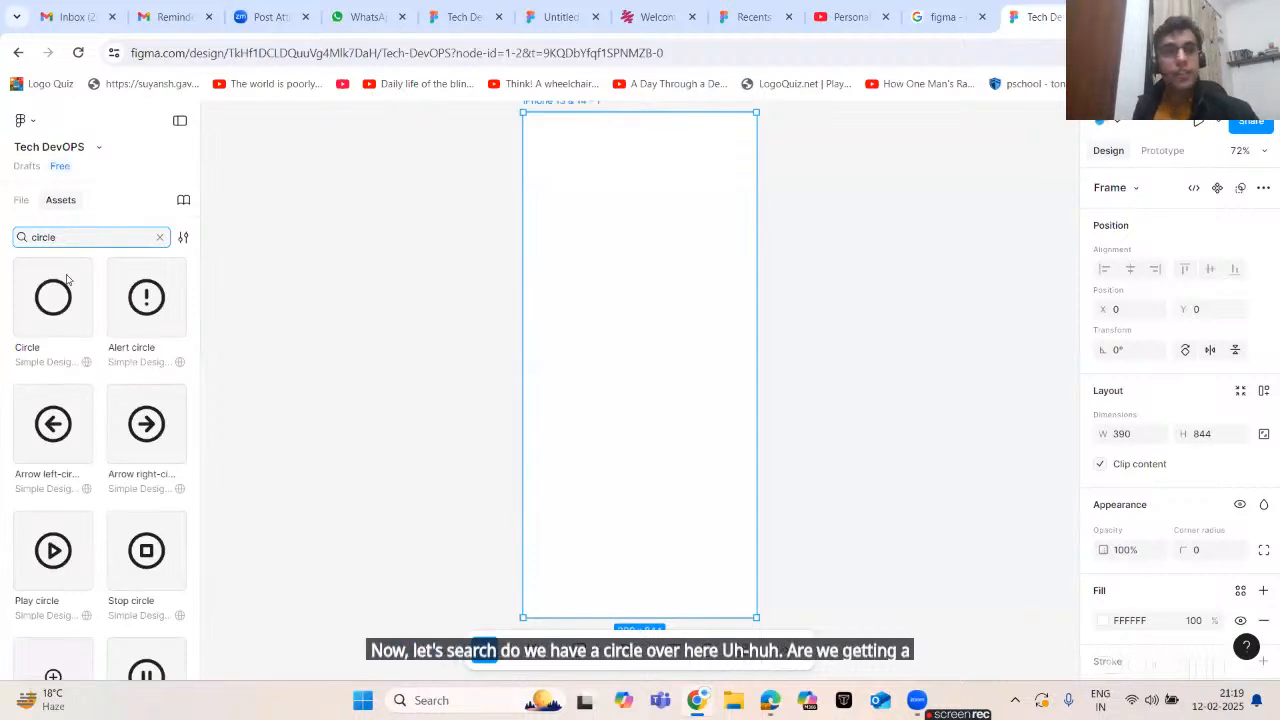
click(64, 306)
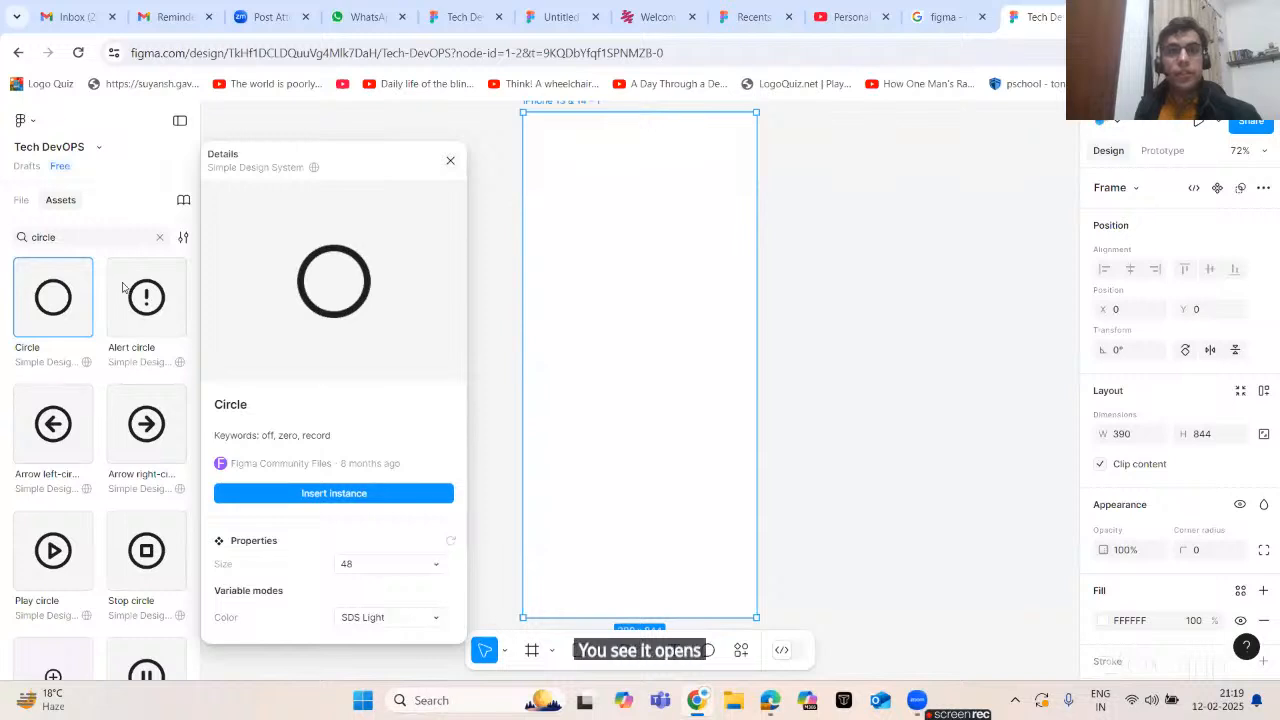
click(60, 295)
drag(59, 296, 370, 265)
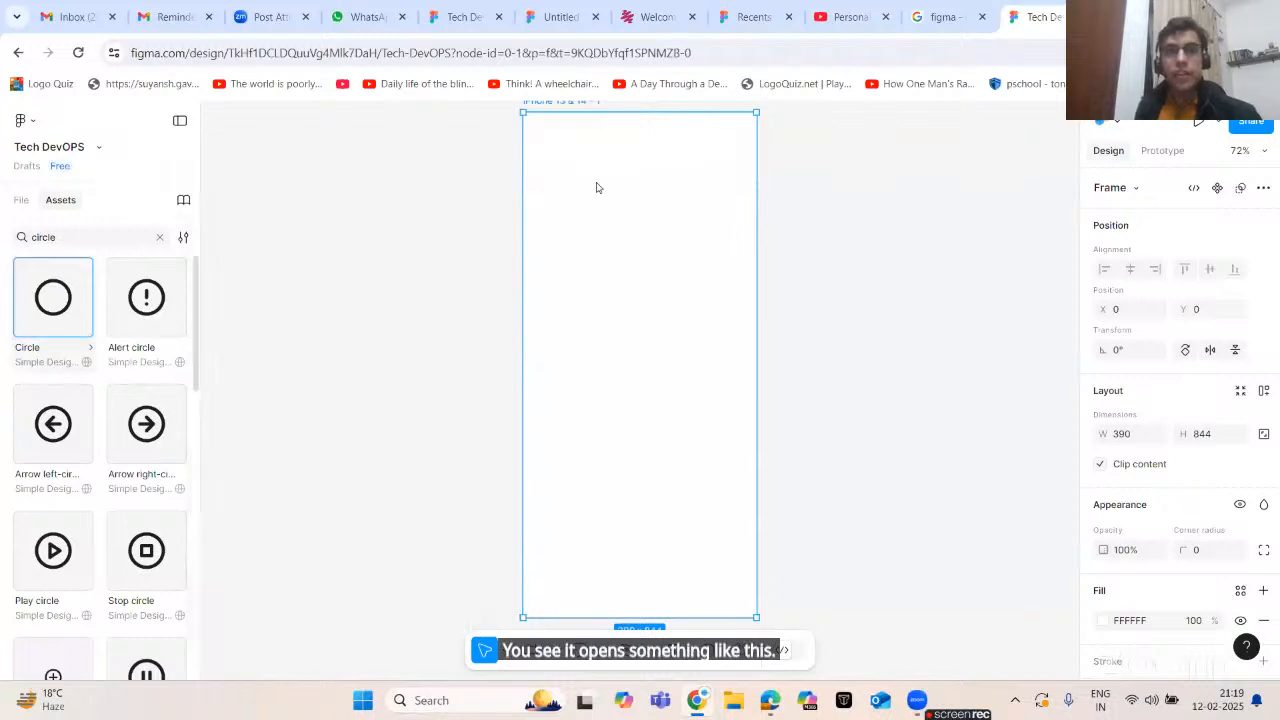
key(Escape)
drag(588, 190, 593, 187)
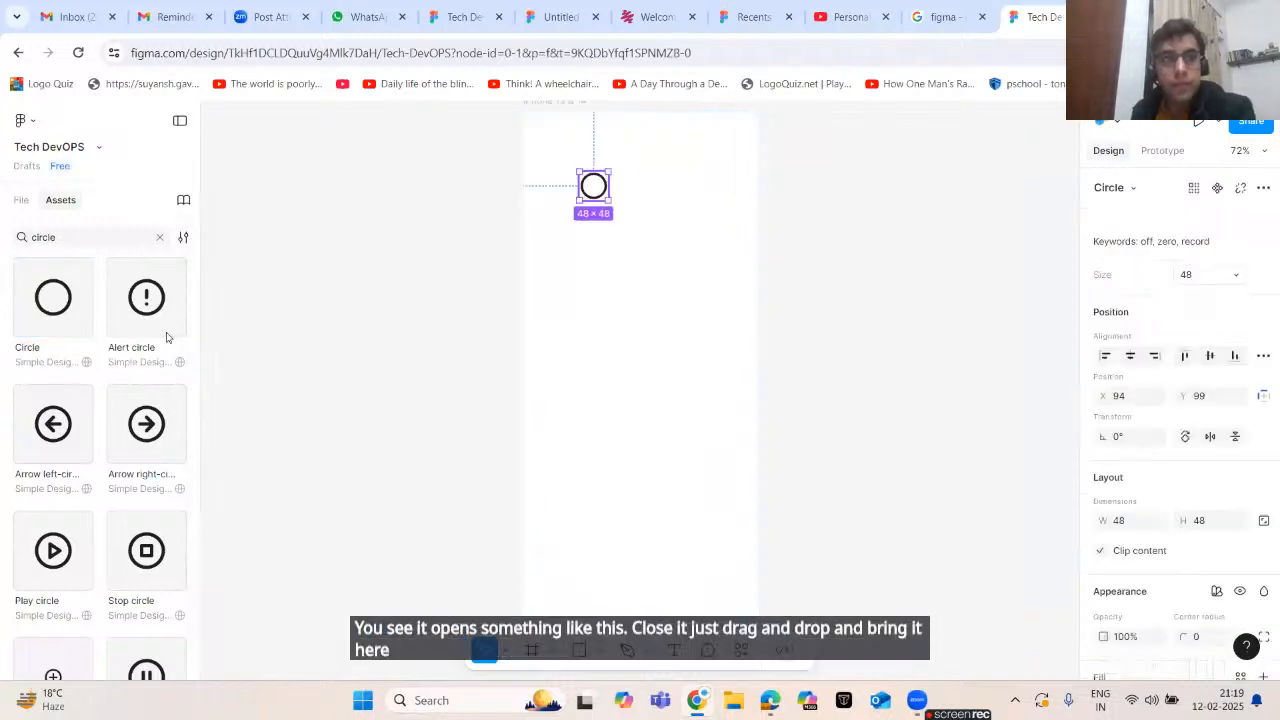
- Delete the extra circle lying outside the iPhone frame
click(632, 177)
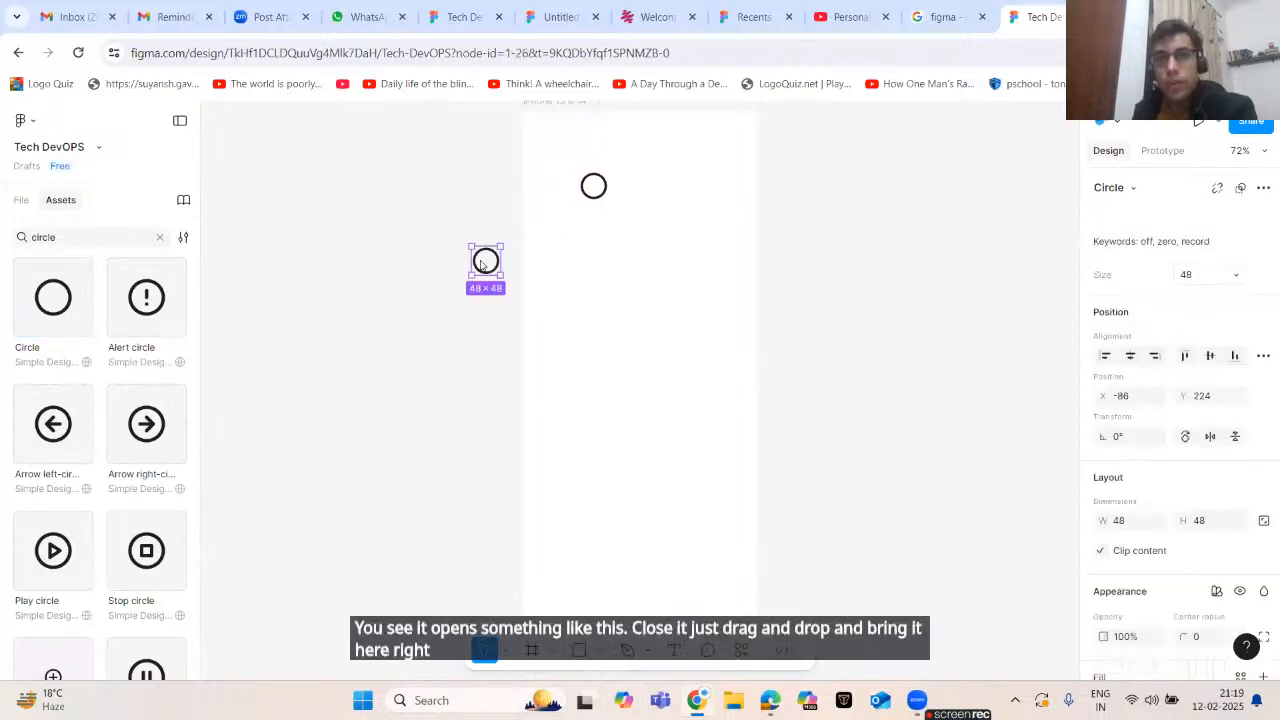
click(460, 369)
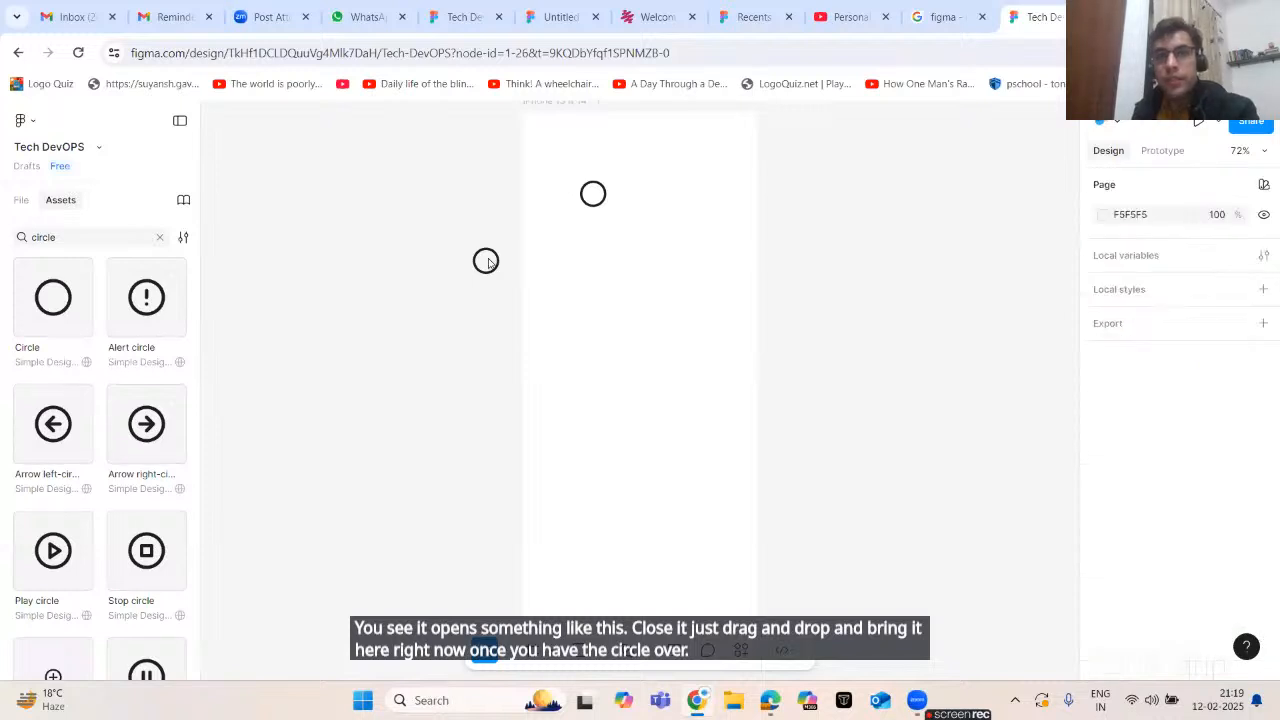
click(488, 262)
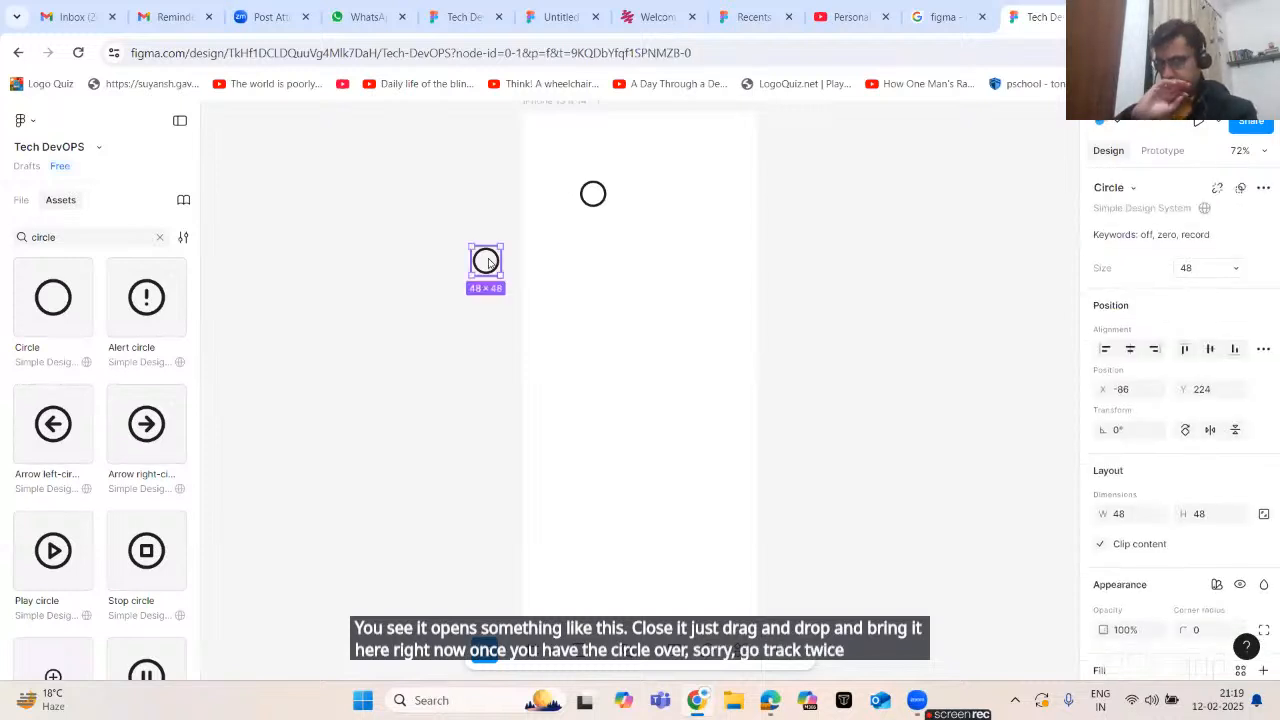
key(Delete)
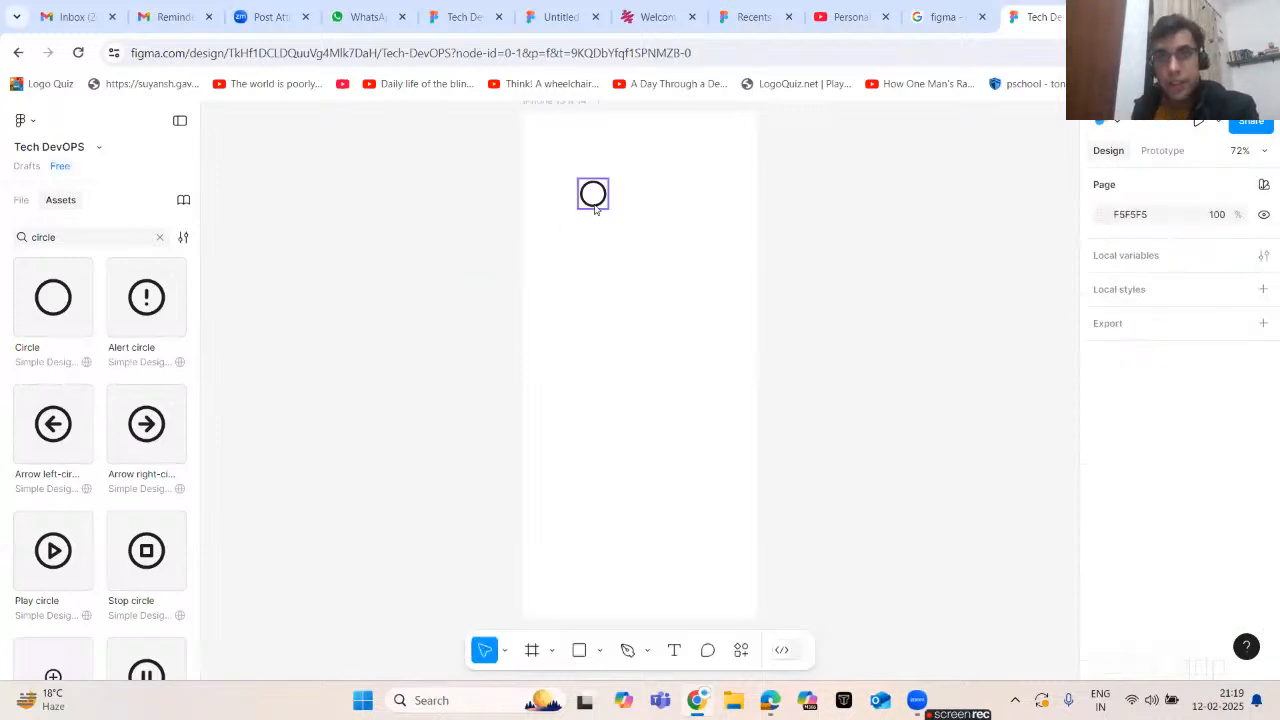
- Move the remaining circle into the upper-left corner of the iPhone frame, at about X 7, Y 9
drag(576, 181, 544, 147)
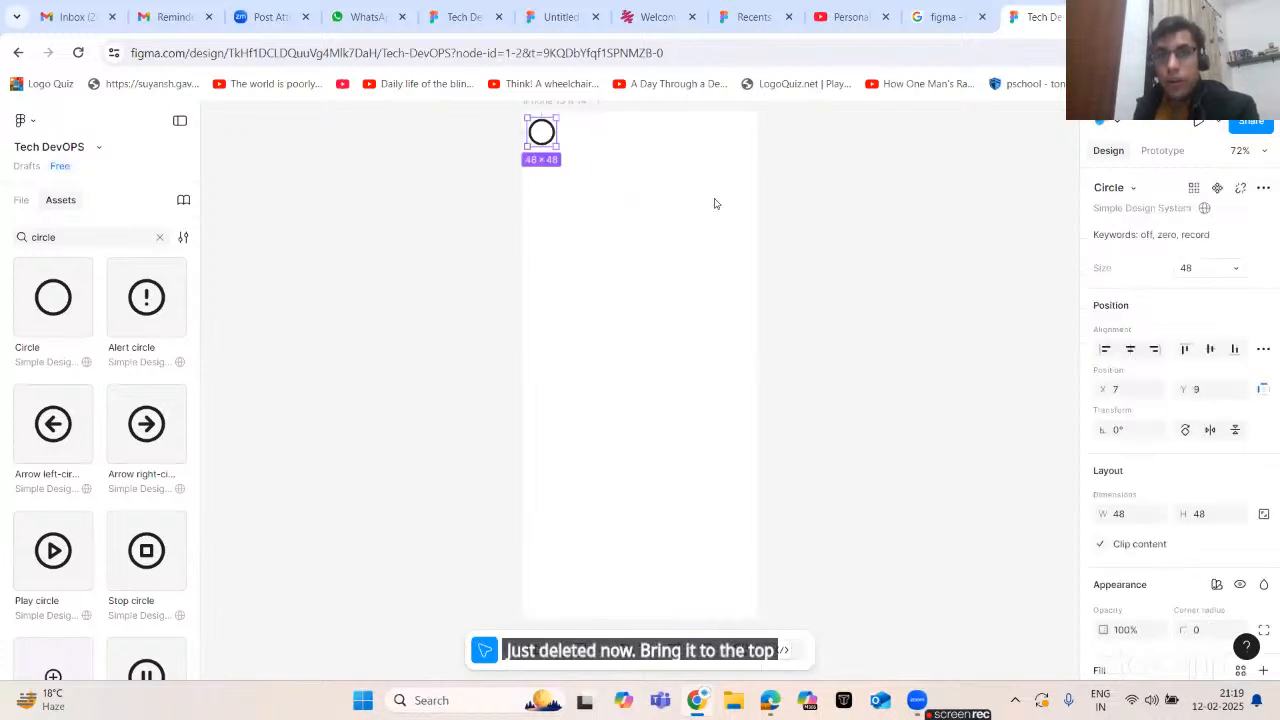
click(580, 189)
scroll(580, 189, up, 1)
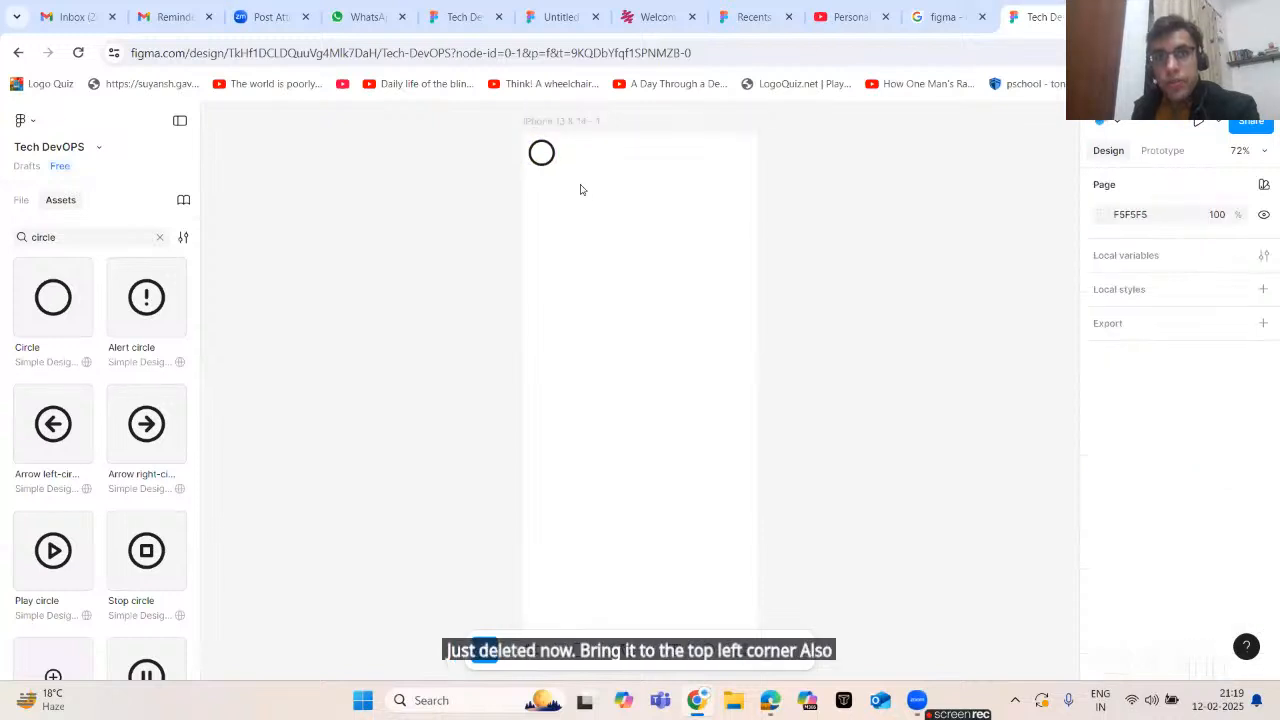
scroll(580, 189, down, 1)
scroll(580, 189, up, 5)
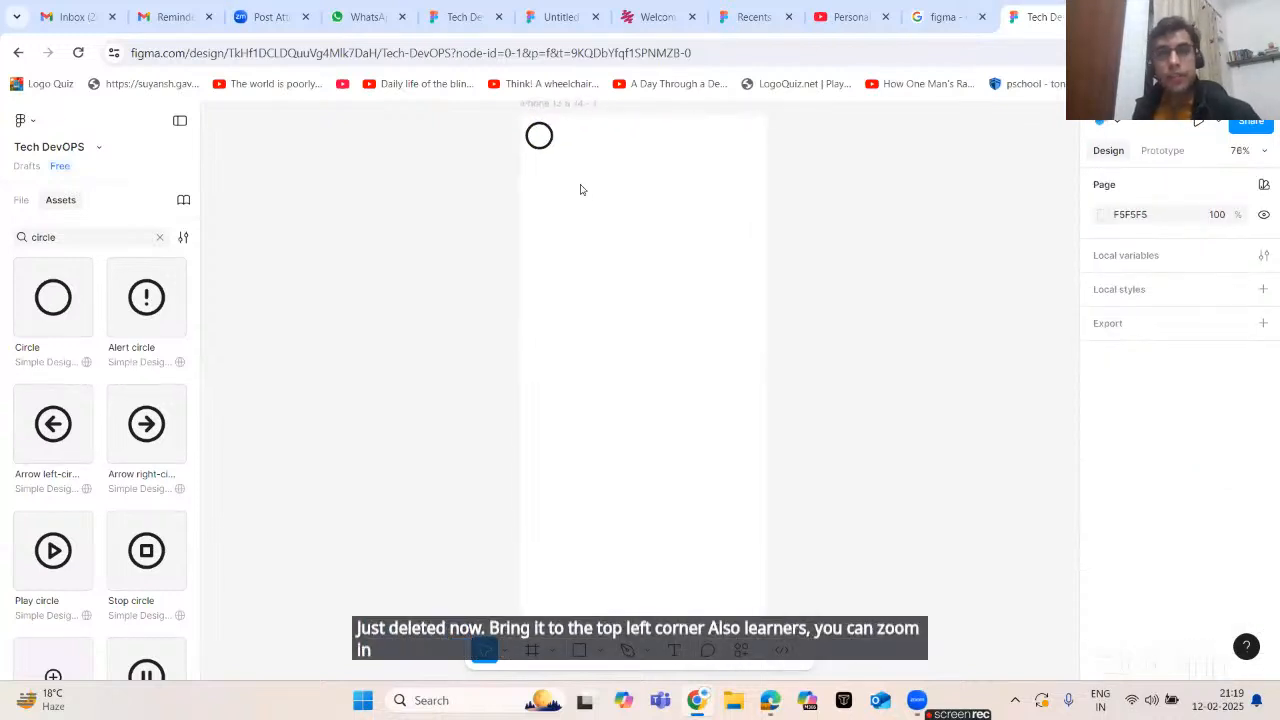
scroll(580, 189, up, 1)
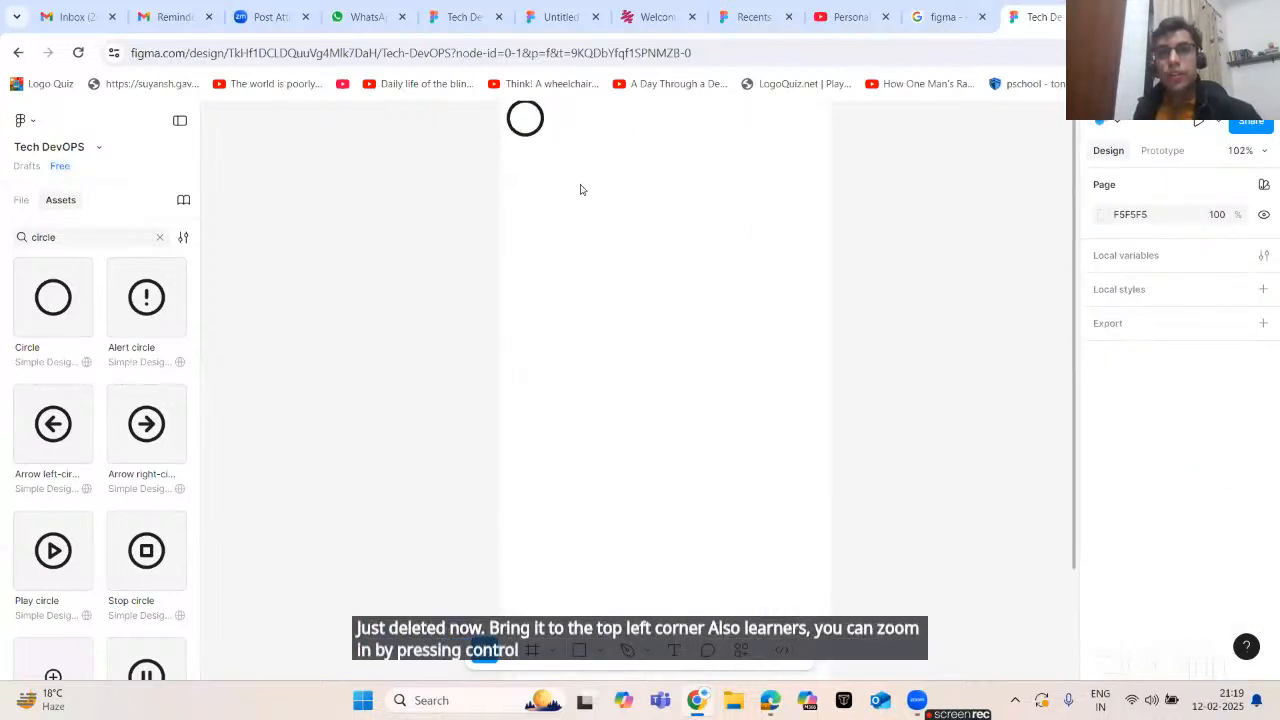
scroll(509, 214, down, 2)
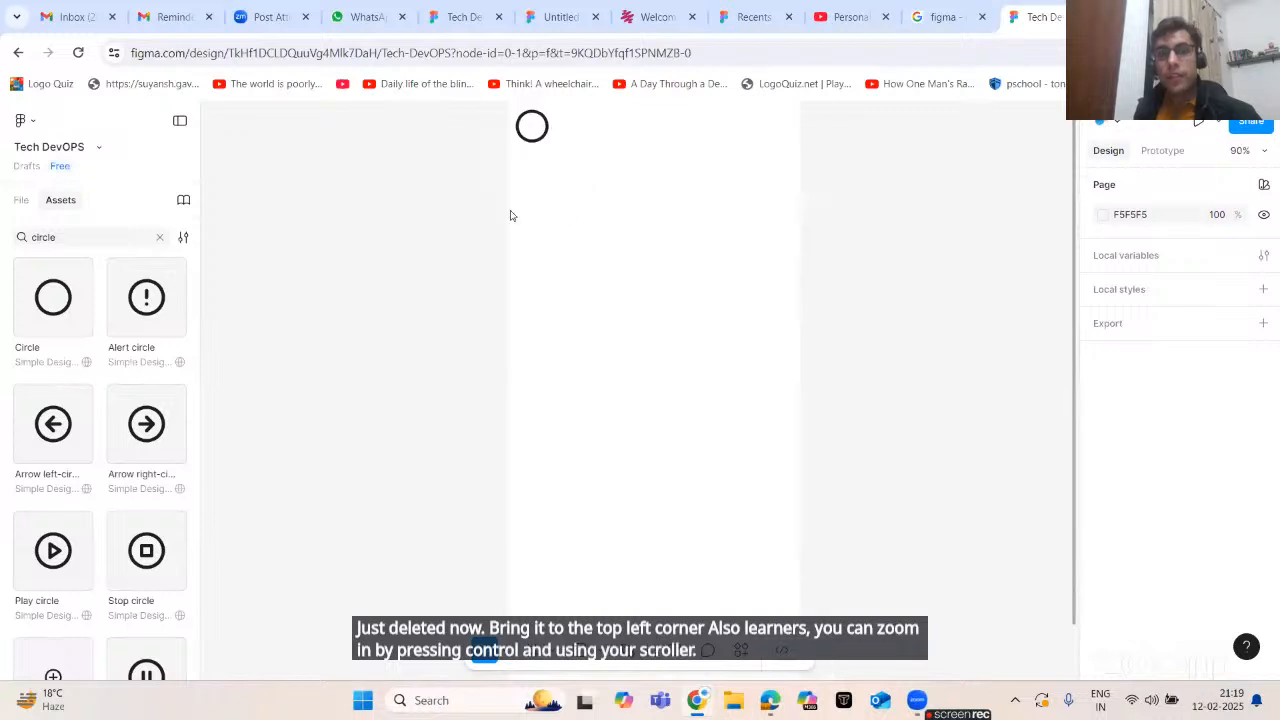
scroll(433, 245, up, 1)
scroll(433, 245, up, 1)
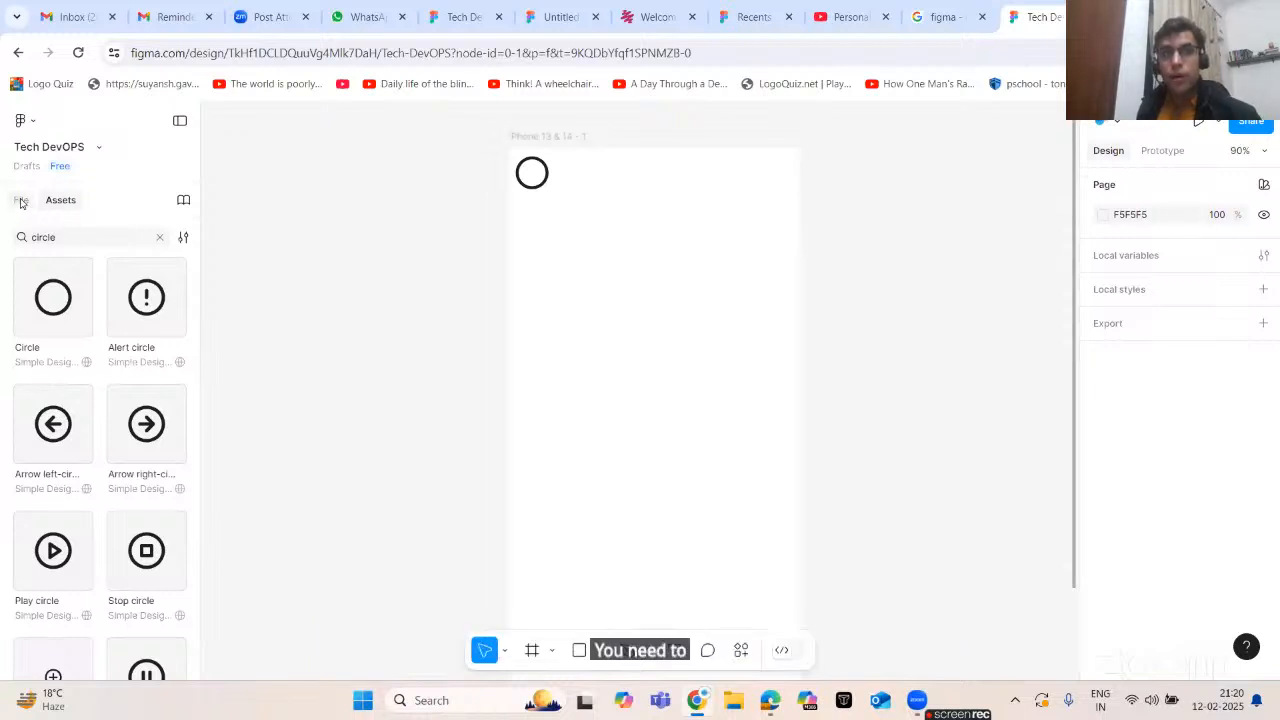
click(68, 234)
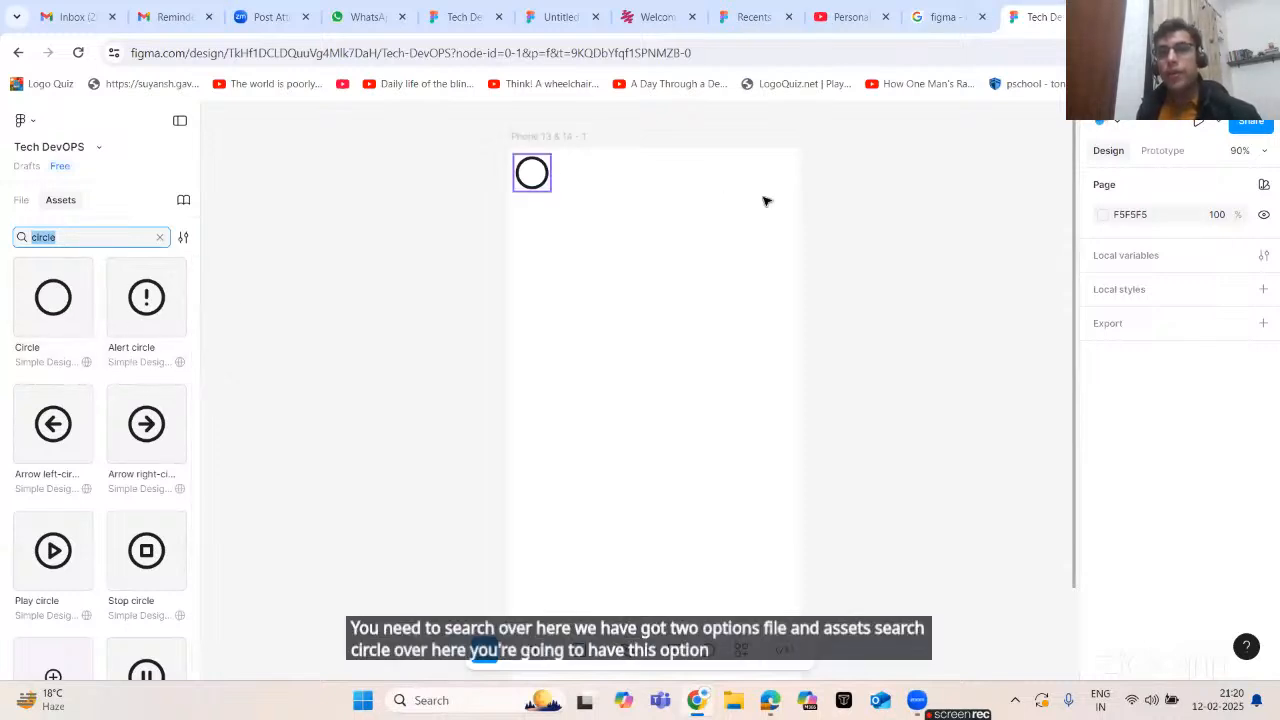
click(866, 208)
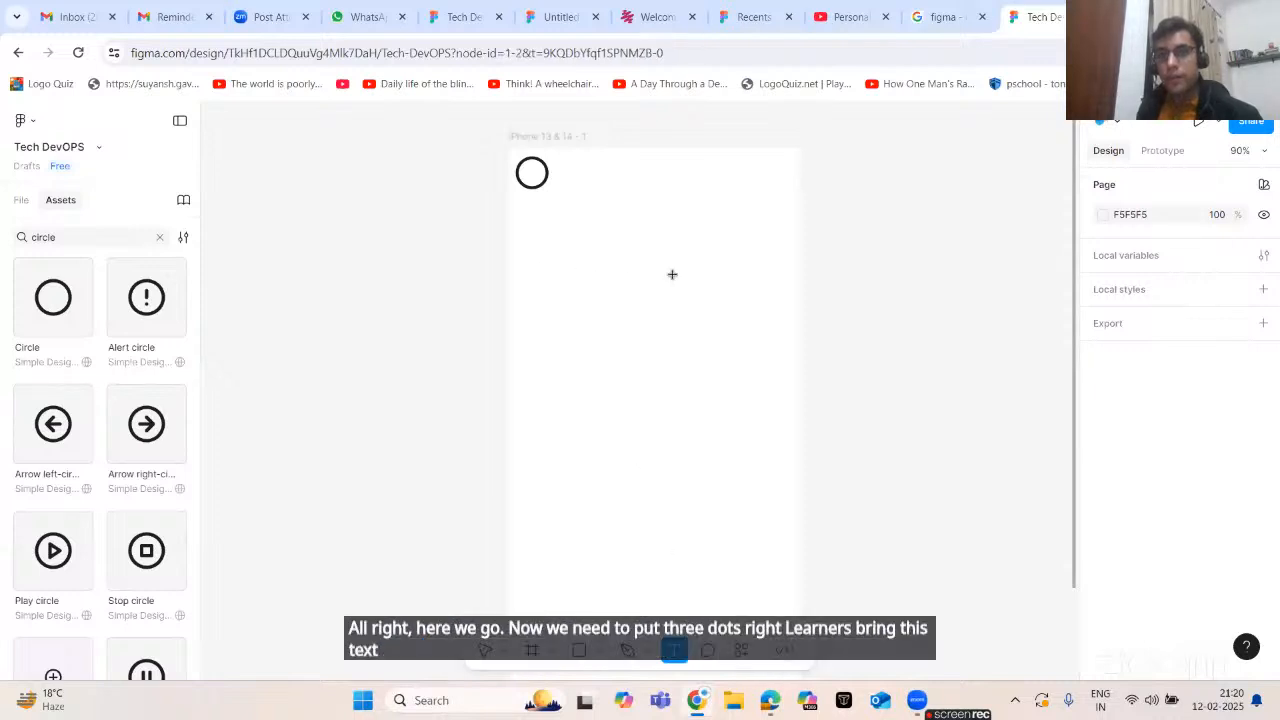
- Draw a text box about 109 × 67 below the circle in the iPhone frame and enter three dots "..." in it
drag(537, 246, 583, 276)
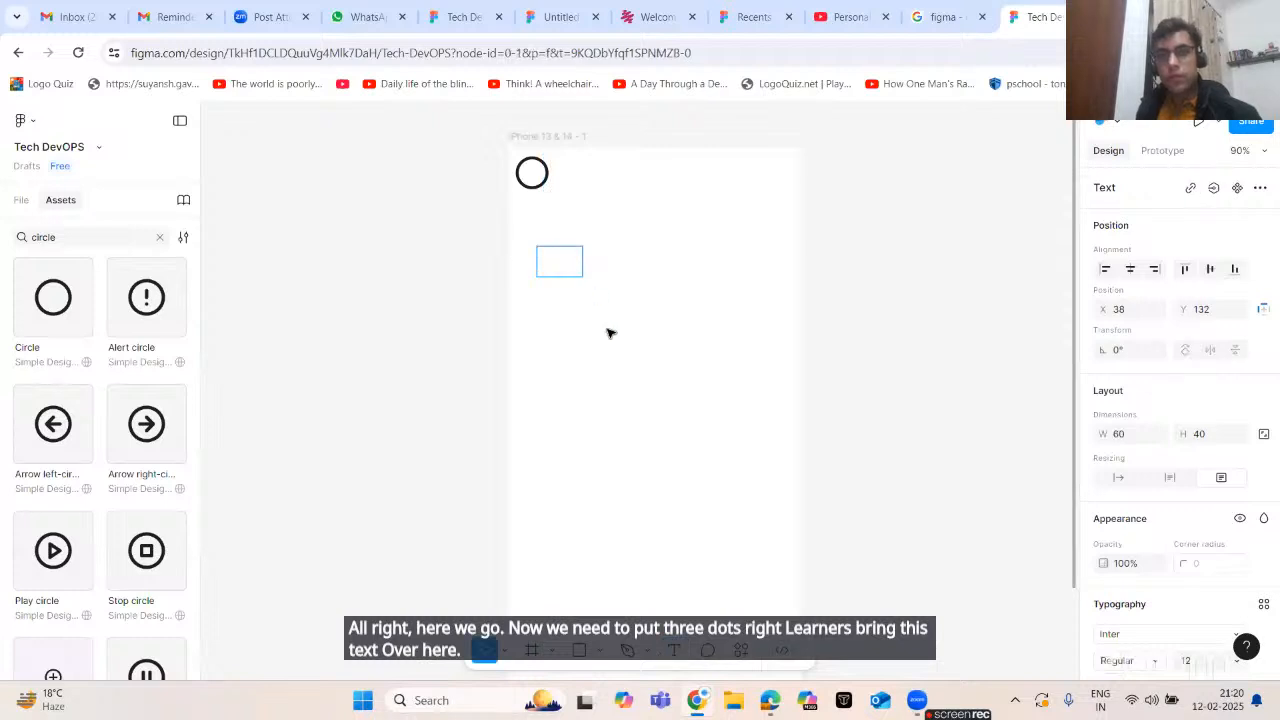
key(Escape)
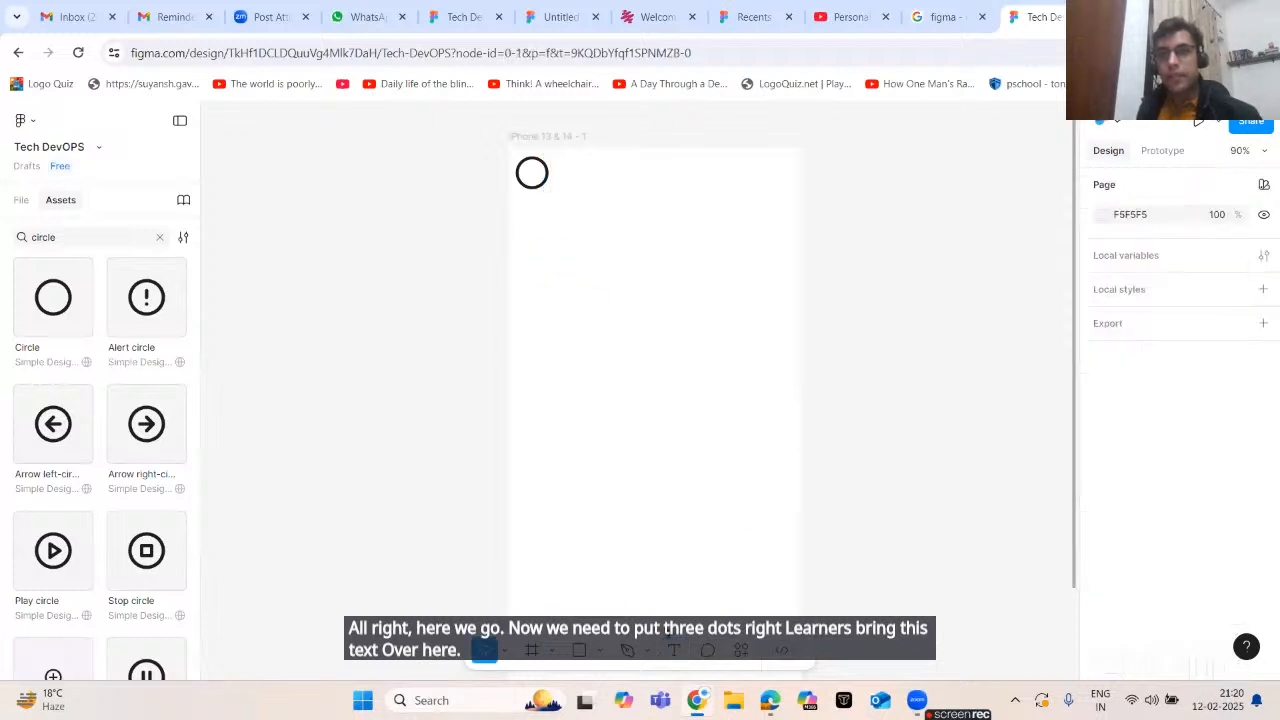
click(674, 650)
drag(557, 262, 640, 313)
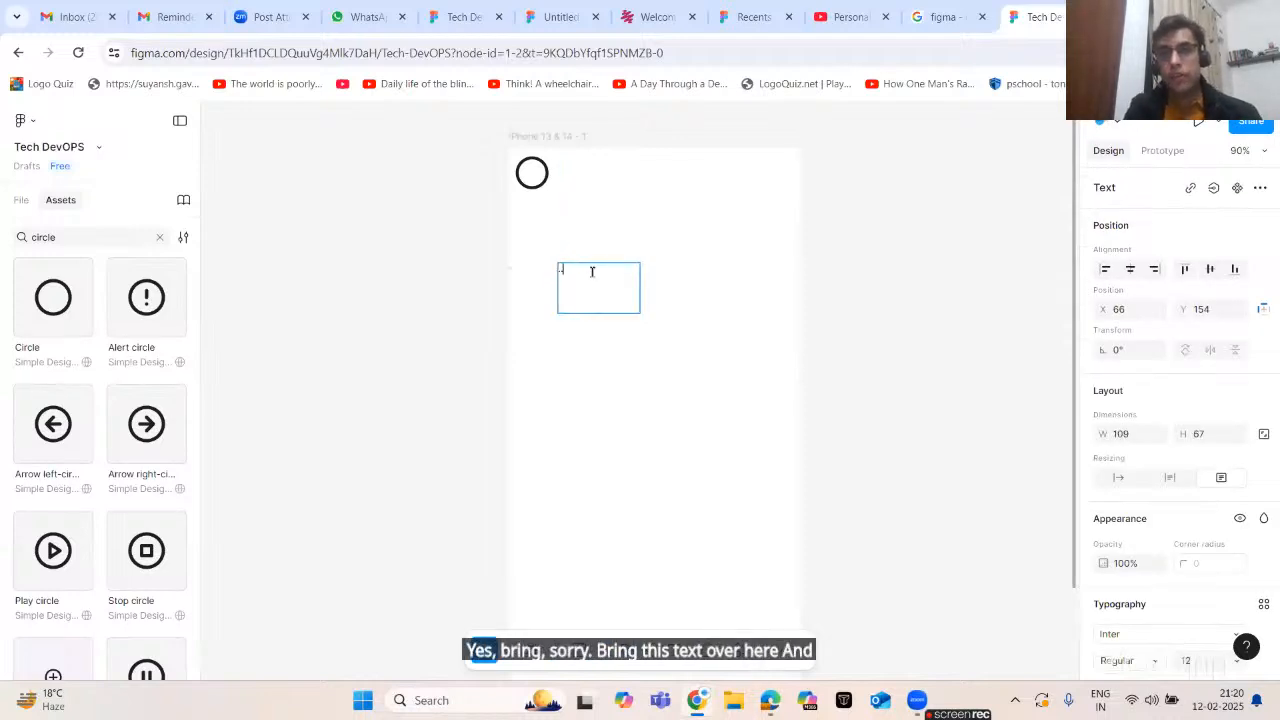
text(...)
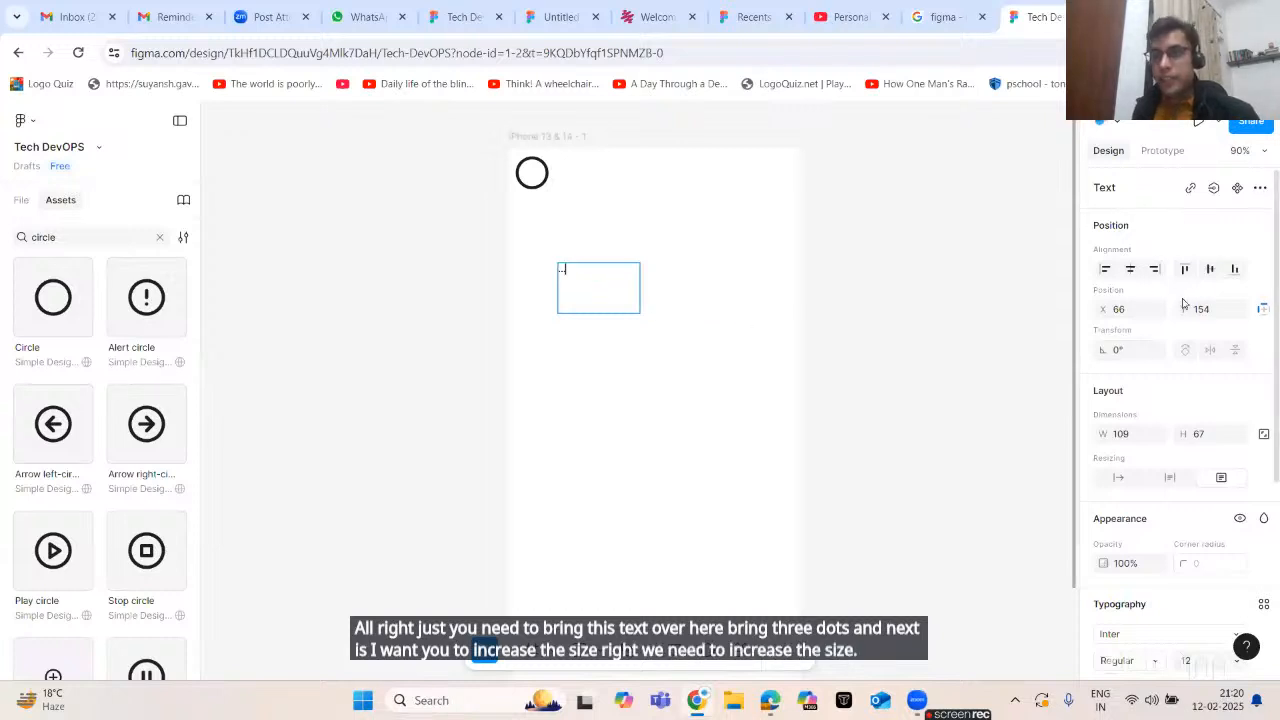
- Set the font size of the three dots text to 32
scroll(1197, 588, down, 2)
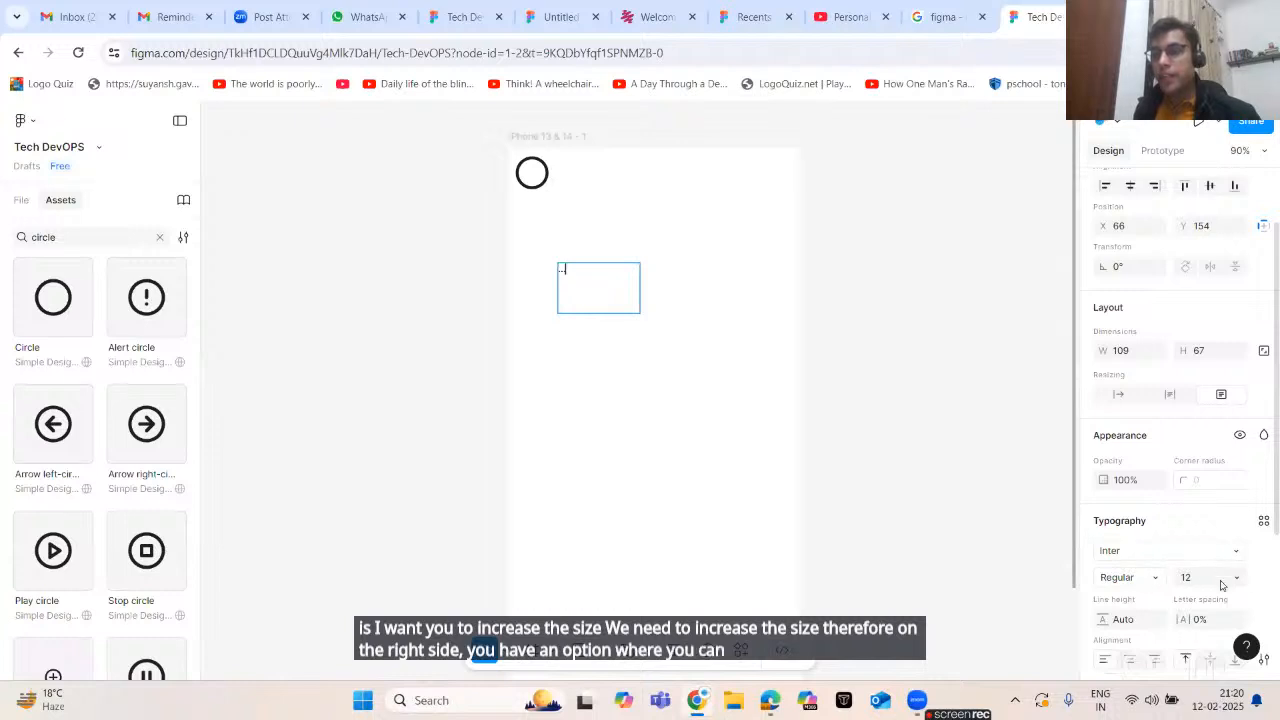
click(1236, 577)
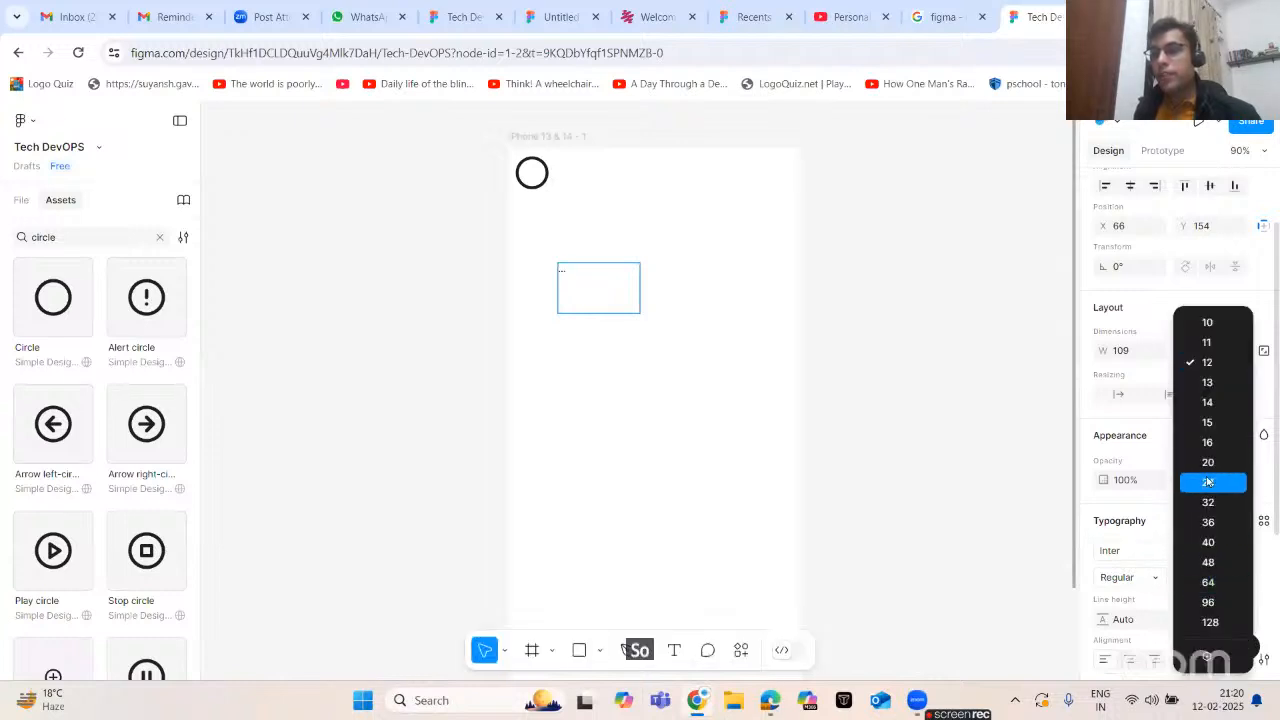
click(576, 271)
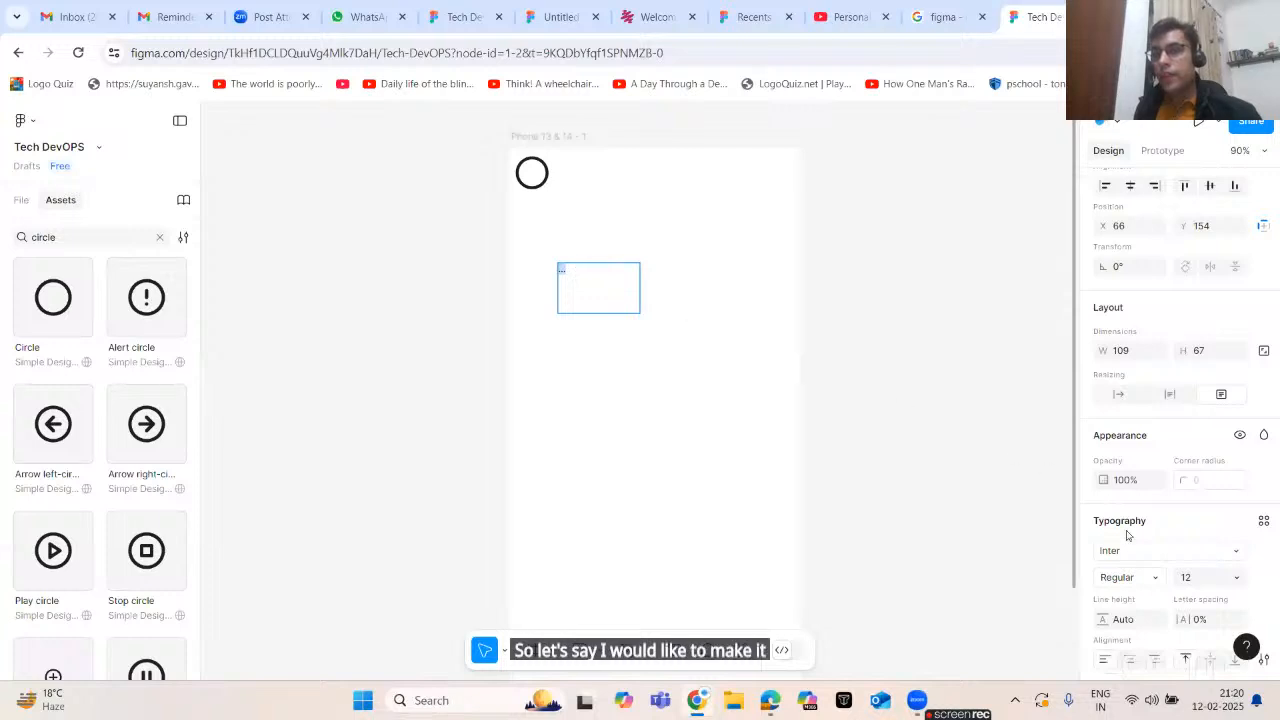
click(1236, 577)
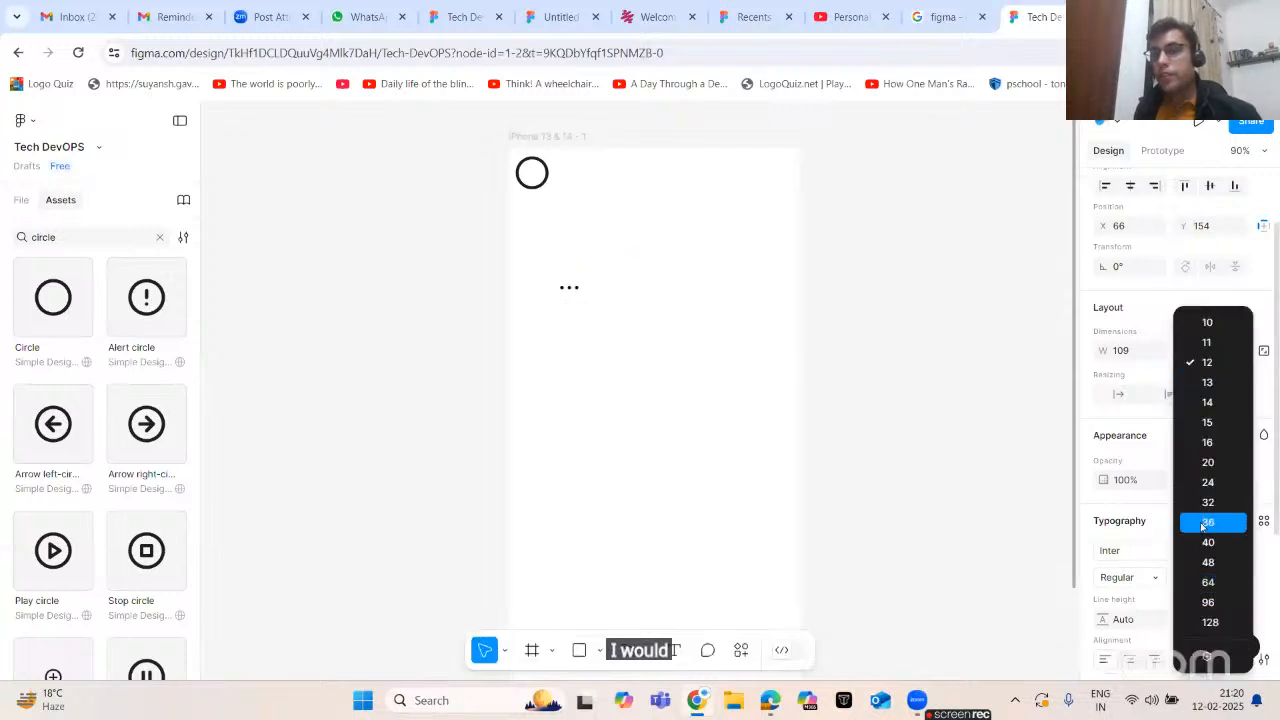
key(Return)
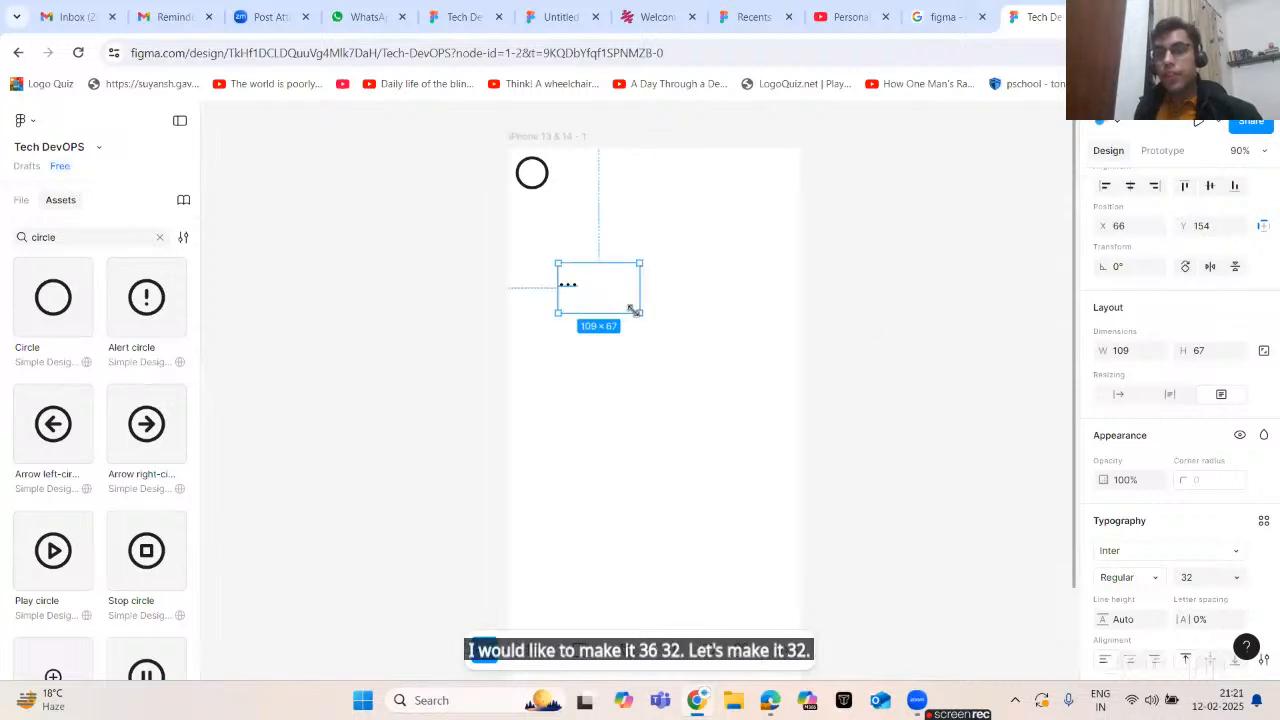
- Shrink the three dots text box to about 44 × 42 and place it inside the circle, at about X 17, Y 6
drag(583, 298, 542, 178)
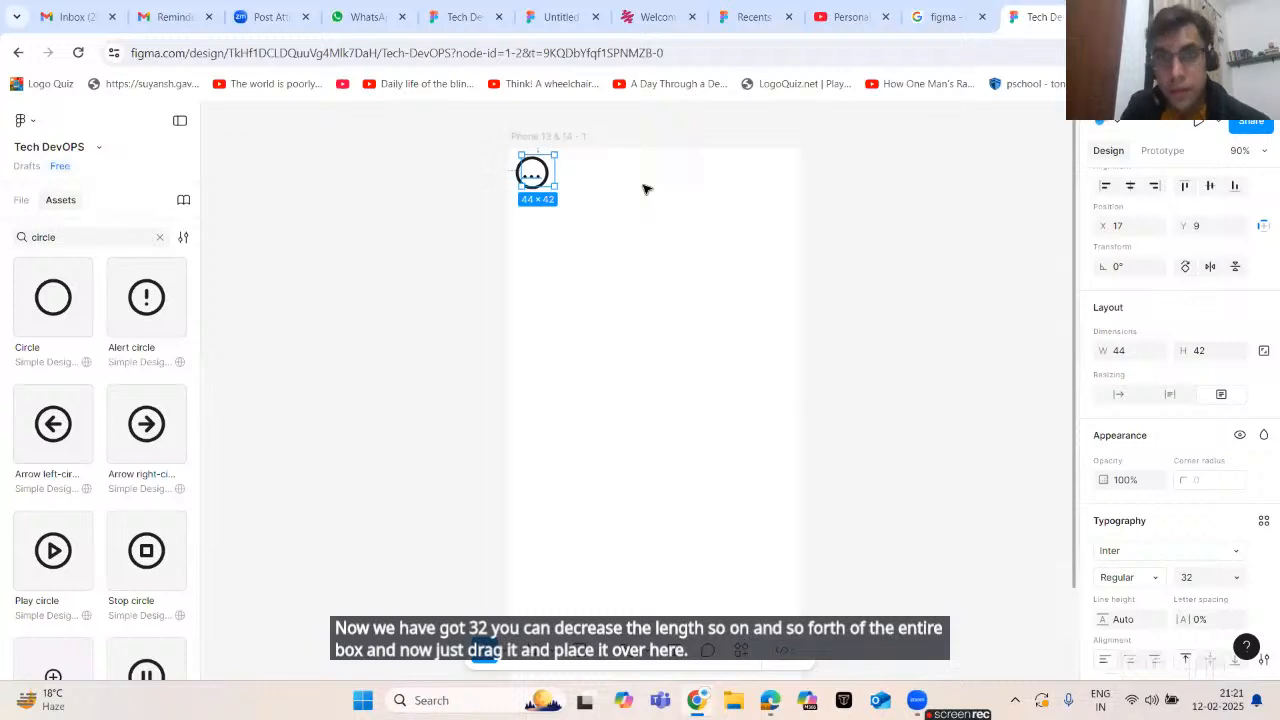
key(Up)
key(Up)
key(Up)
key(Up)
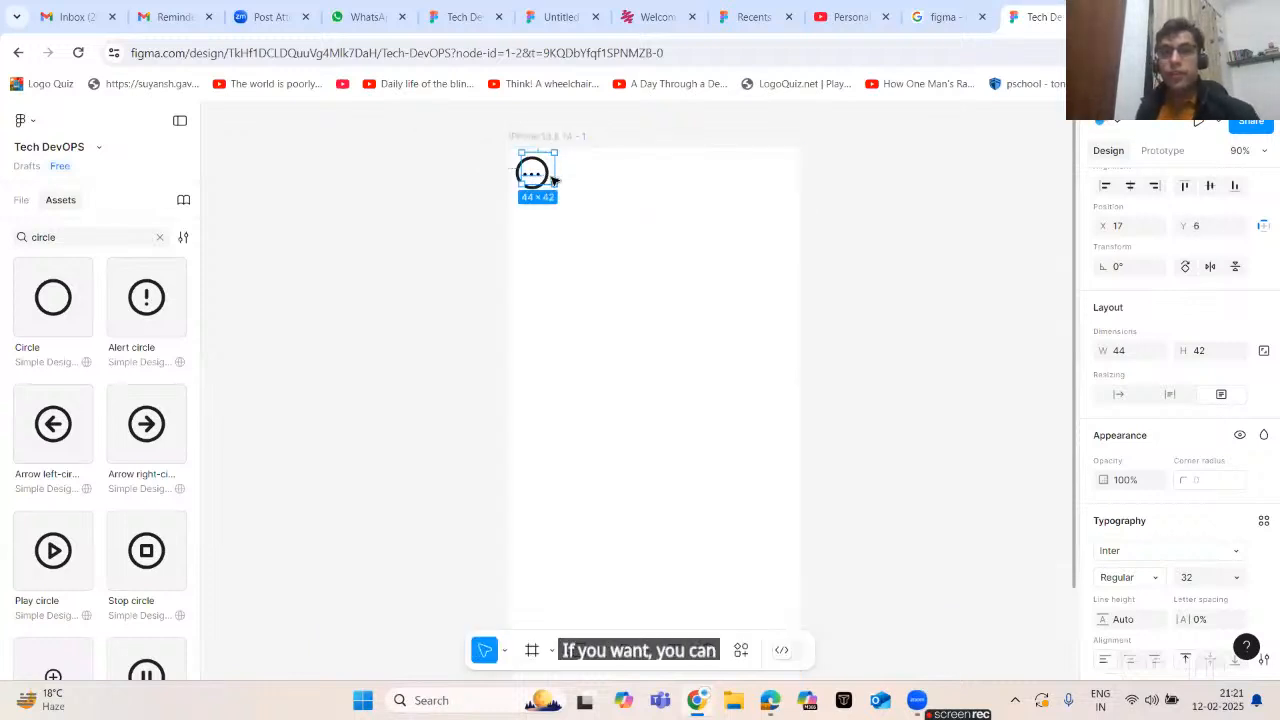
scroll(530, 180, up, 3)
scroll(527, 178, up, 10)
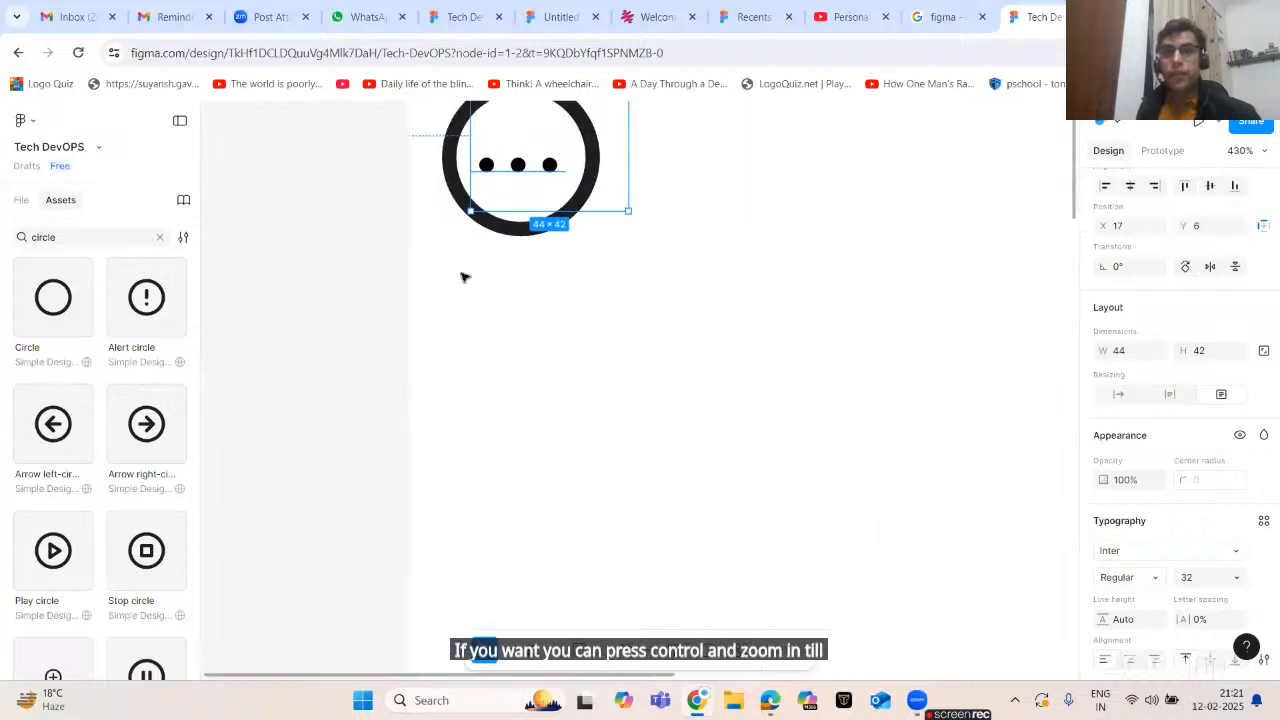
scroll(518, 295, up, 2)
click(371, 283)
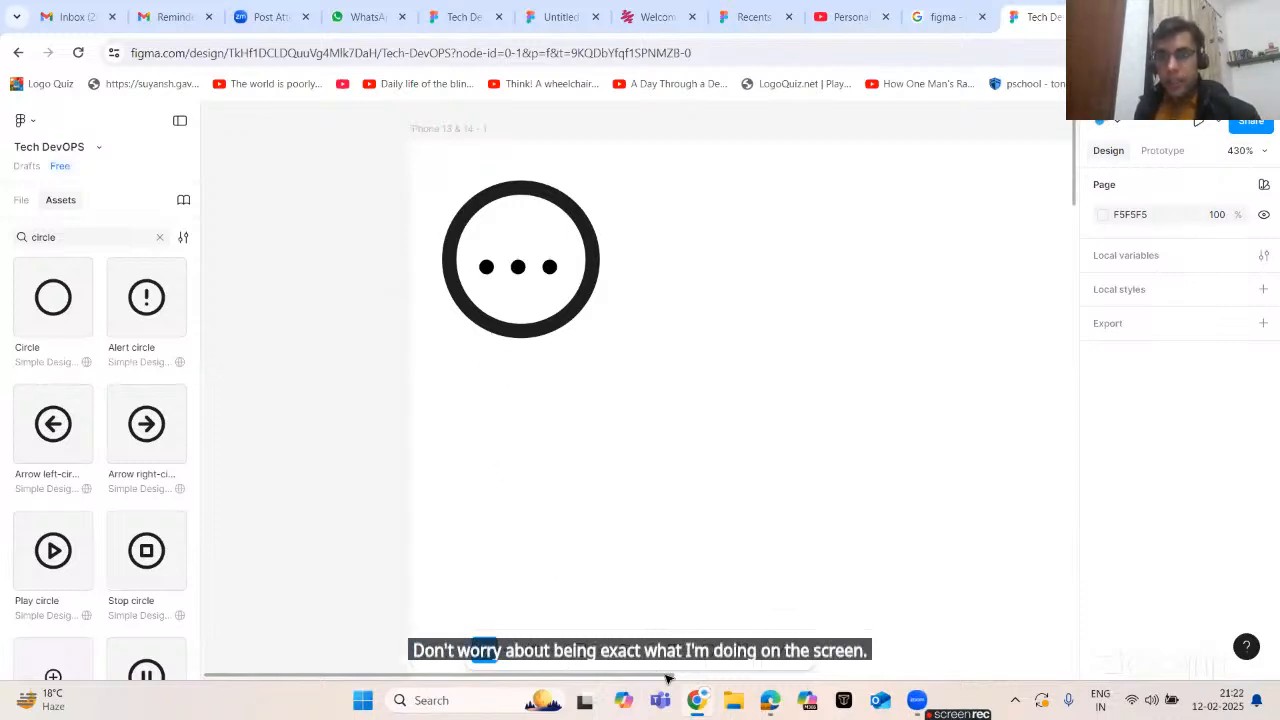
- Group the circle and the three dots text together
drag(666, 676, 672, 677)
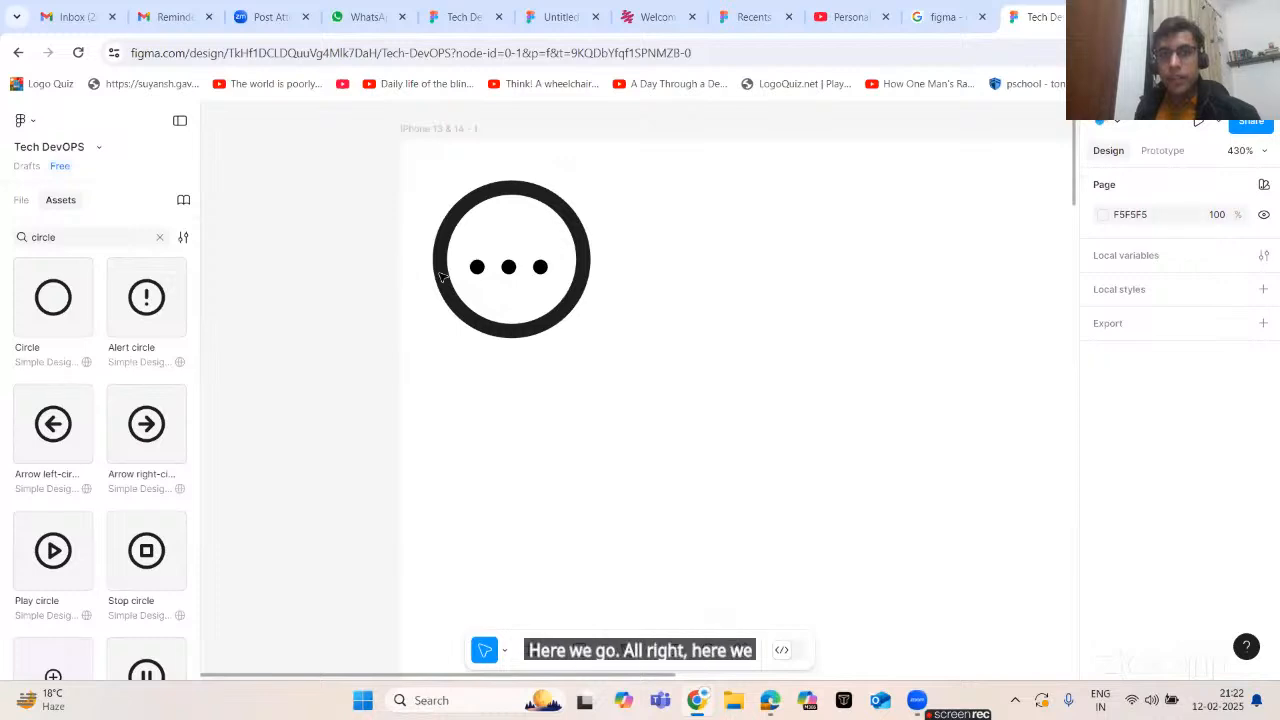
double_click(76, 236)
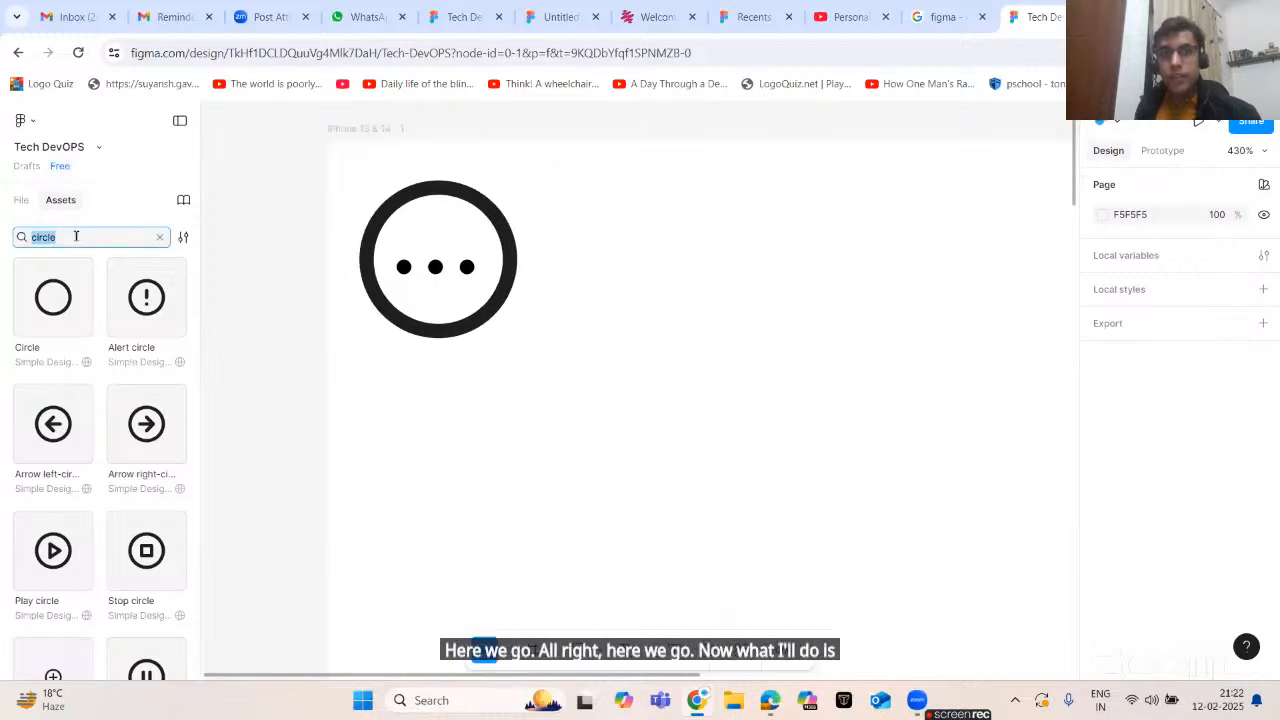
click(467, 268)
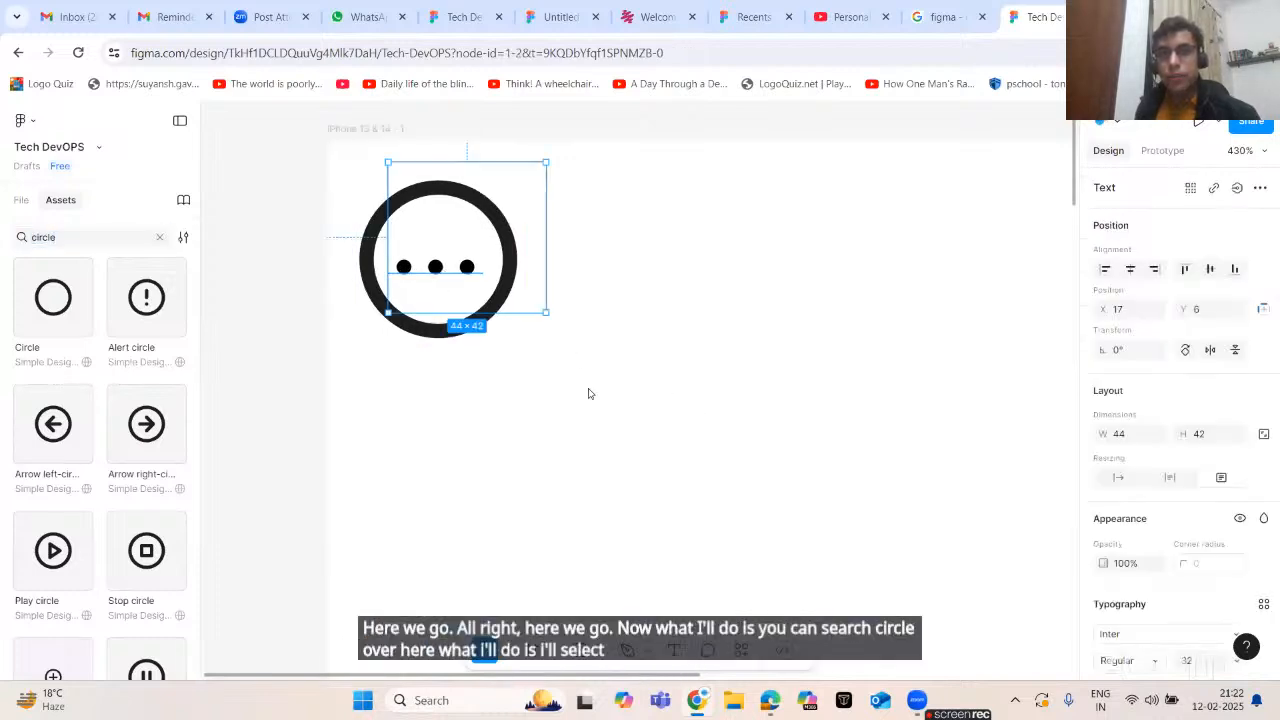
click(617, 346)
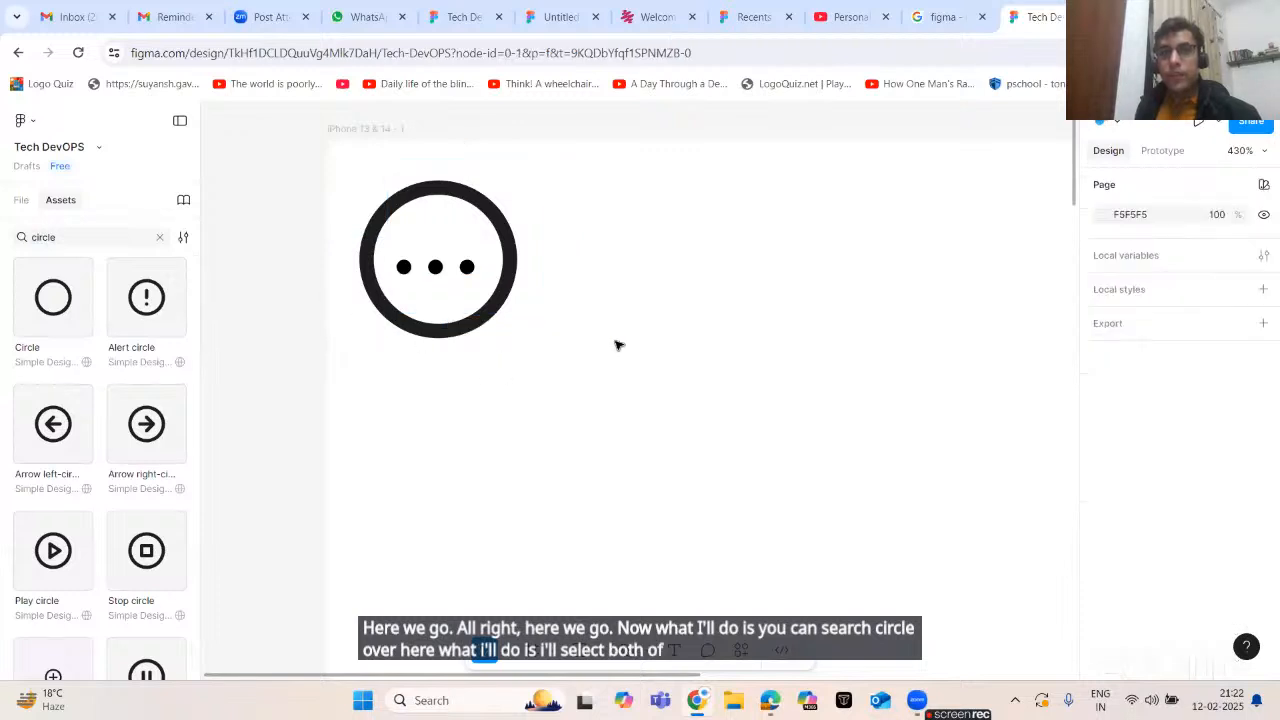
click(370, 220)
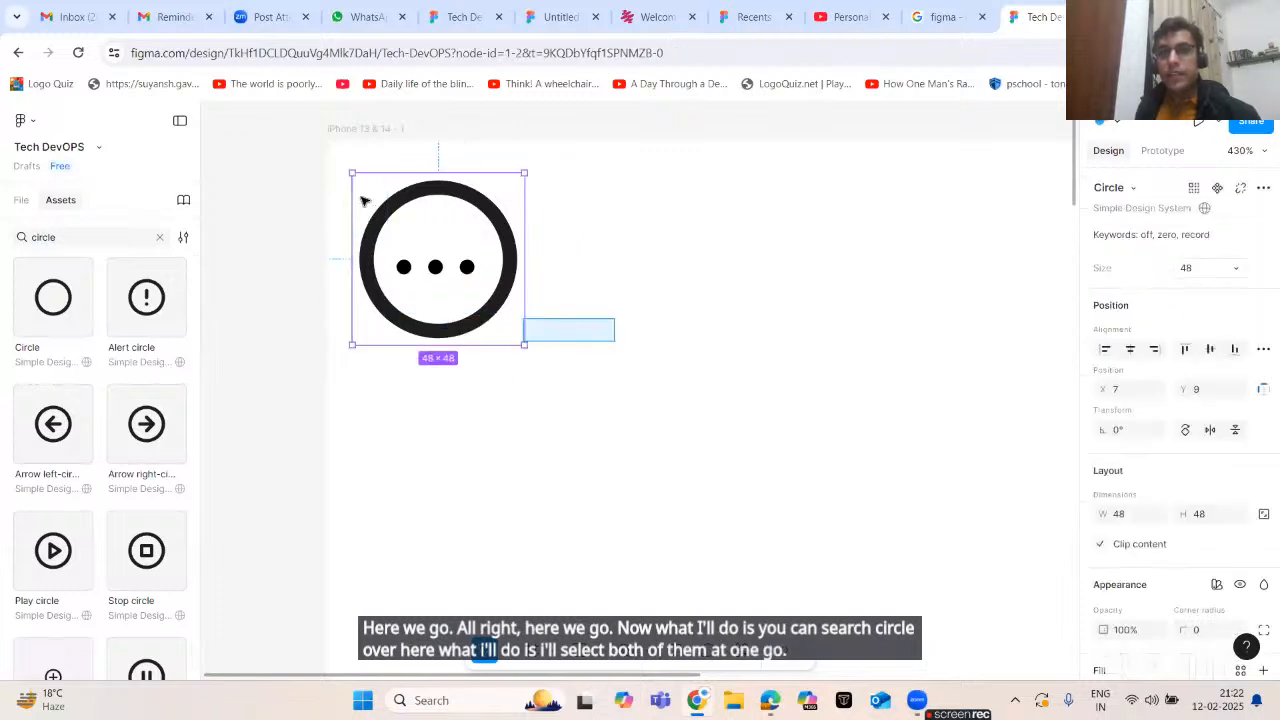
shift+click(460, 270)
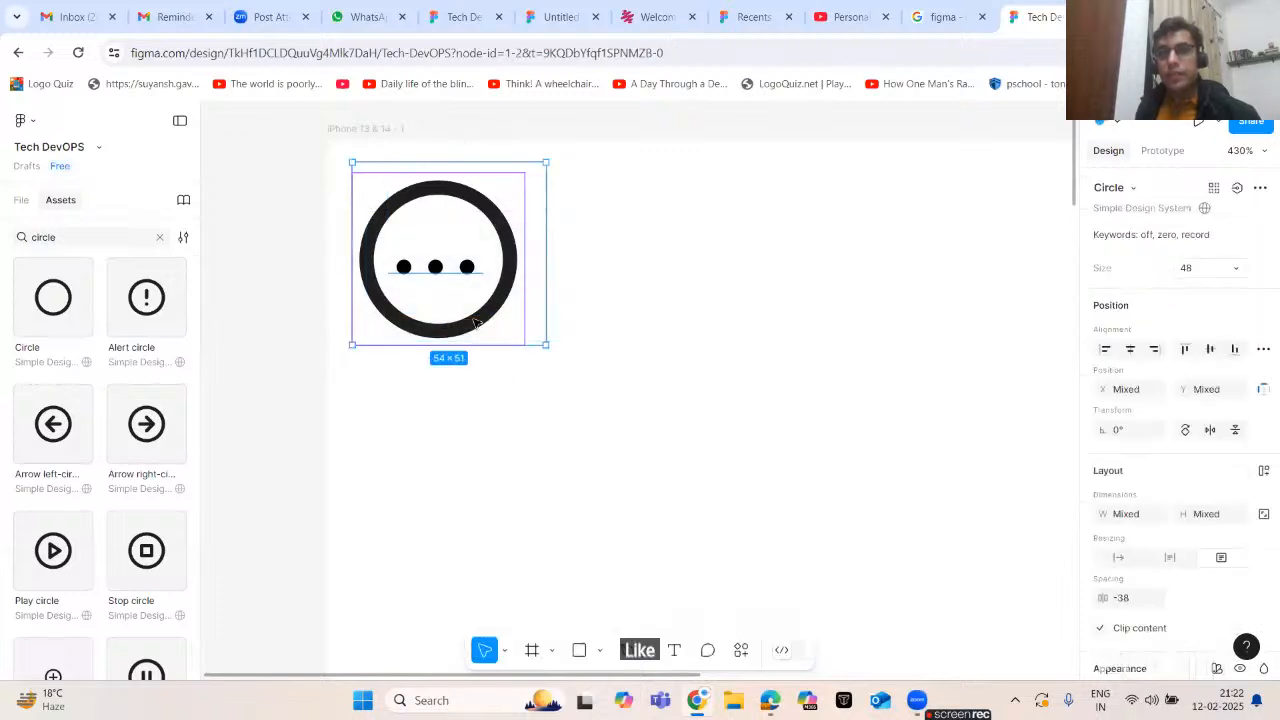
right_click(460, 270)
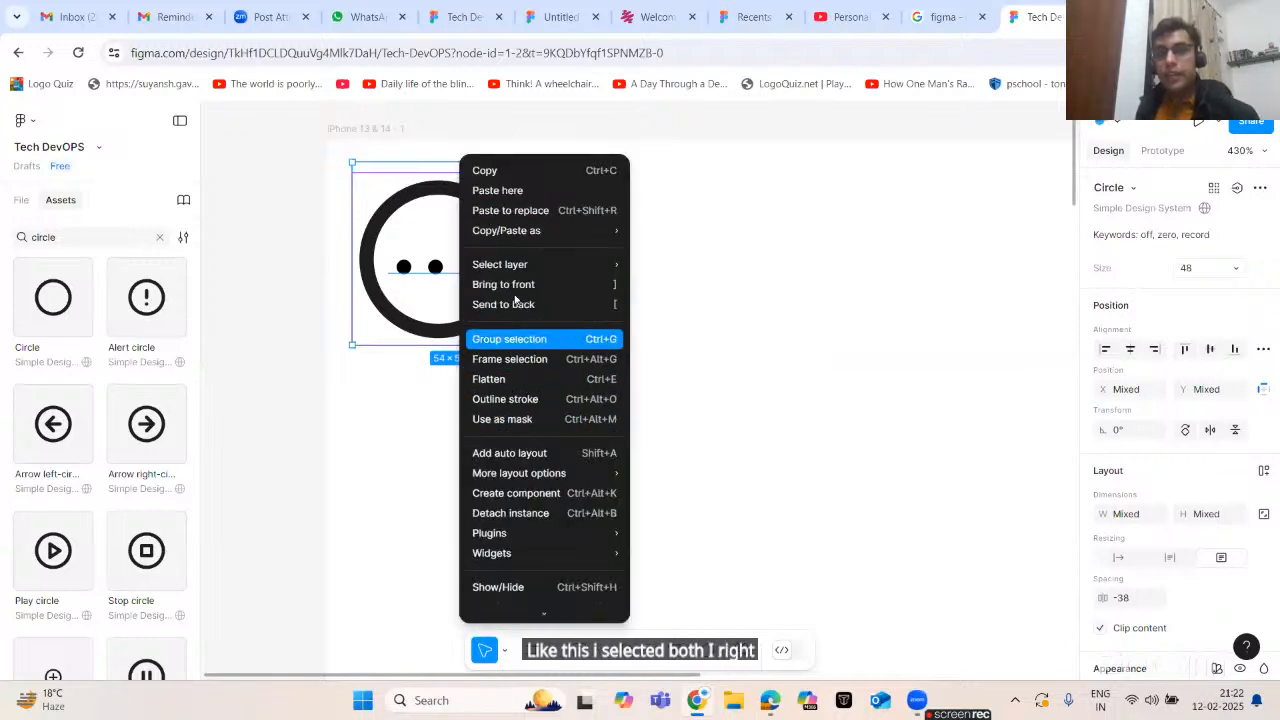
click(520, 338)
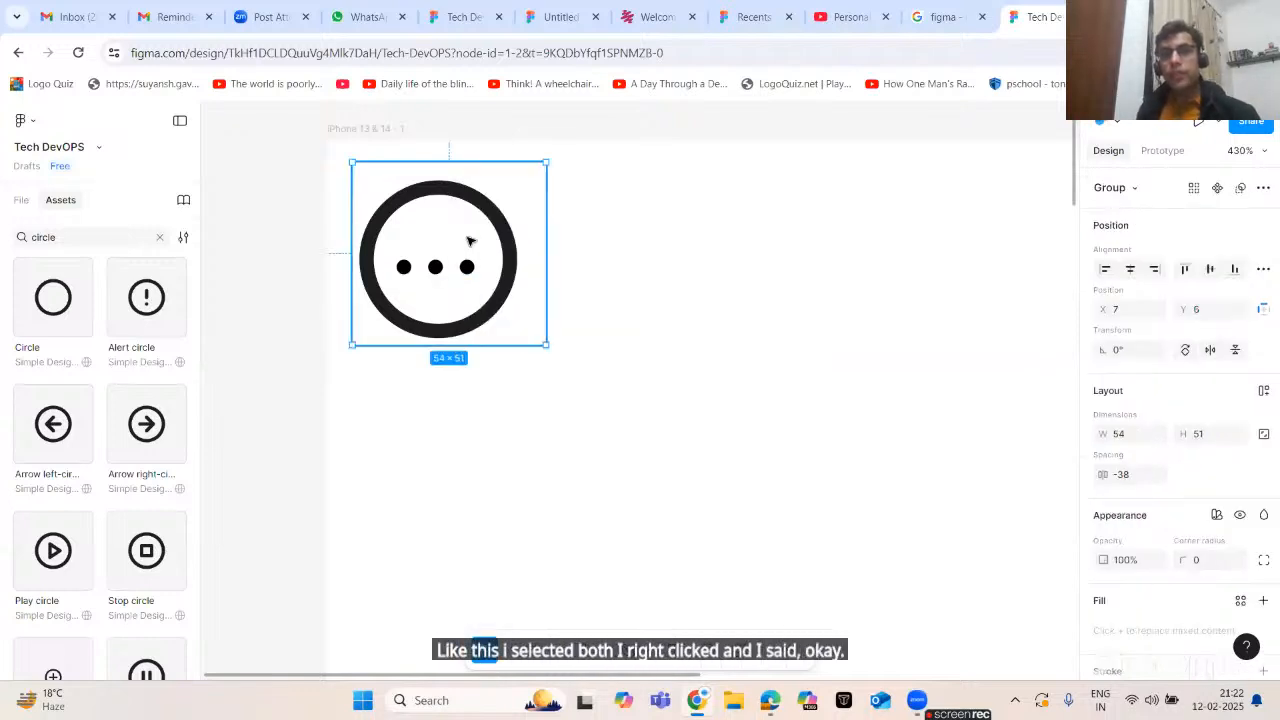
- Try to move the grouped circle and dots across the iPhone frame, and undo the change
drag(460, 243, 730, 228)
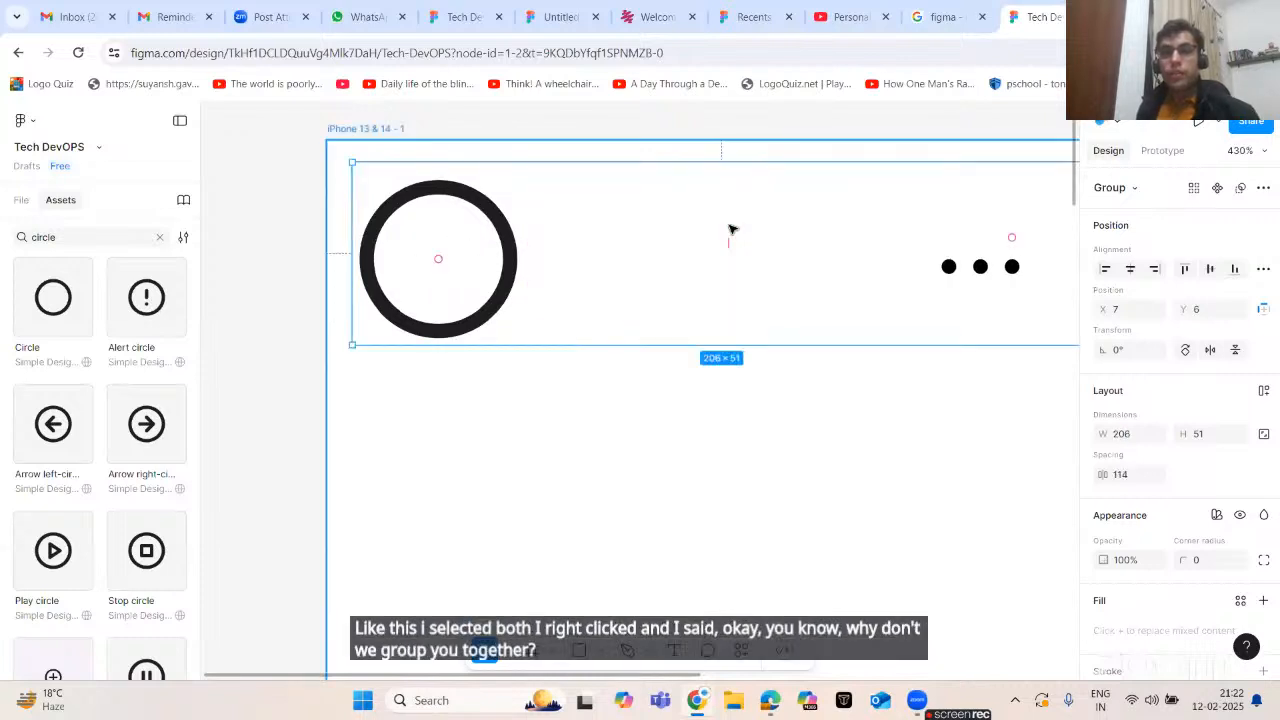
key(ctrl+z)
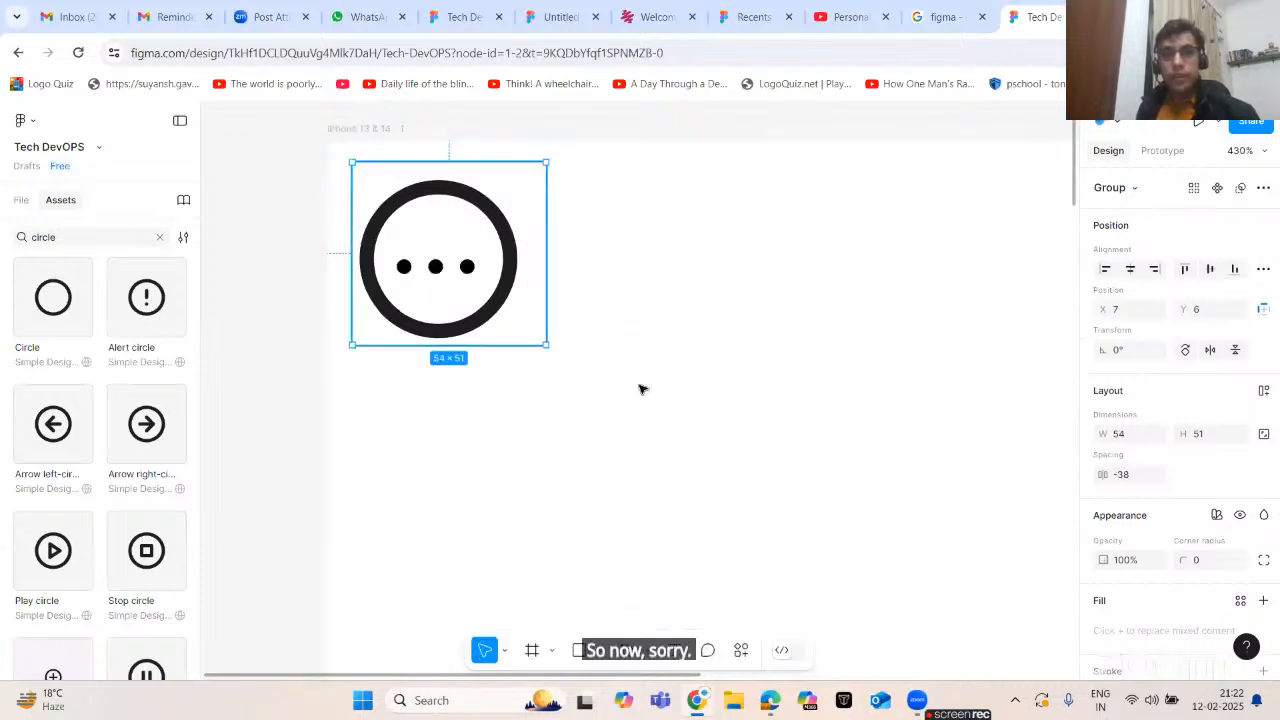
click(566, 369)
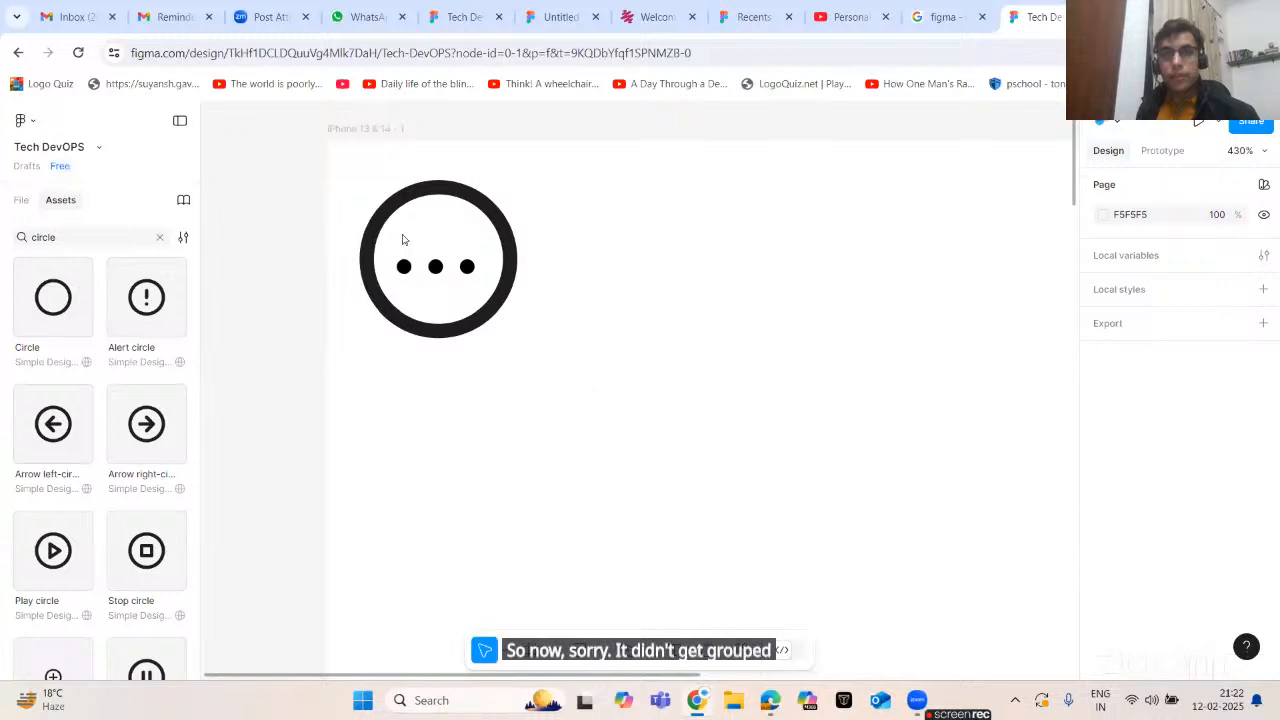
- Check the grouping by selecting the circle and dots as a whole and the dots text inside the group
drag(555, 362, 325, 150)
click(610, 398)
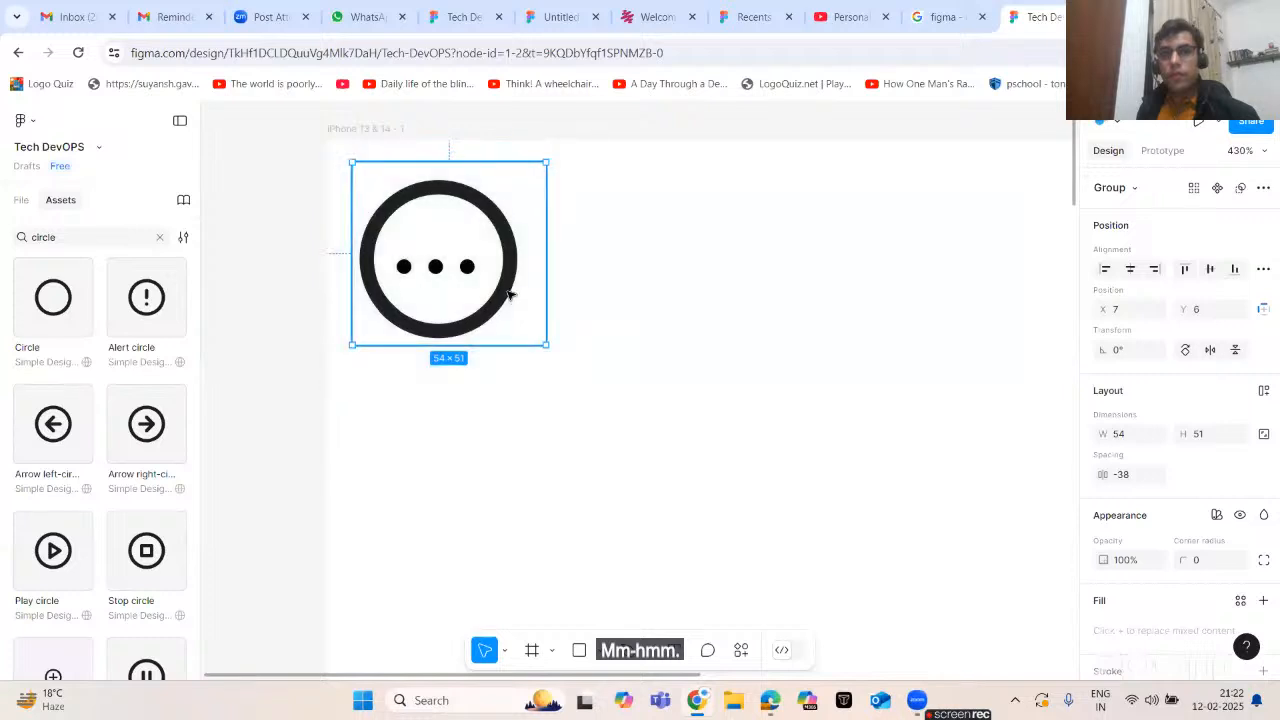
double_click(443, 274)
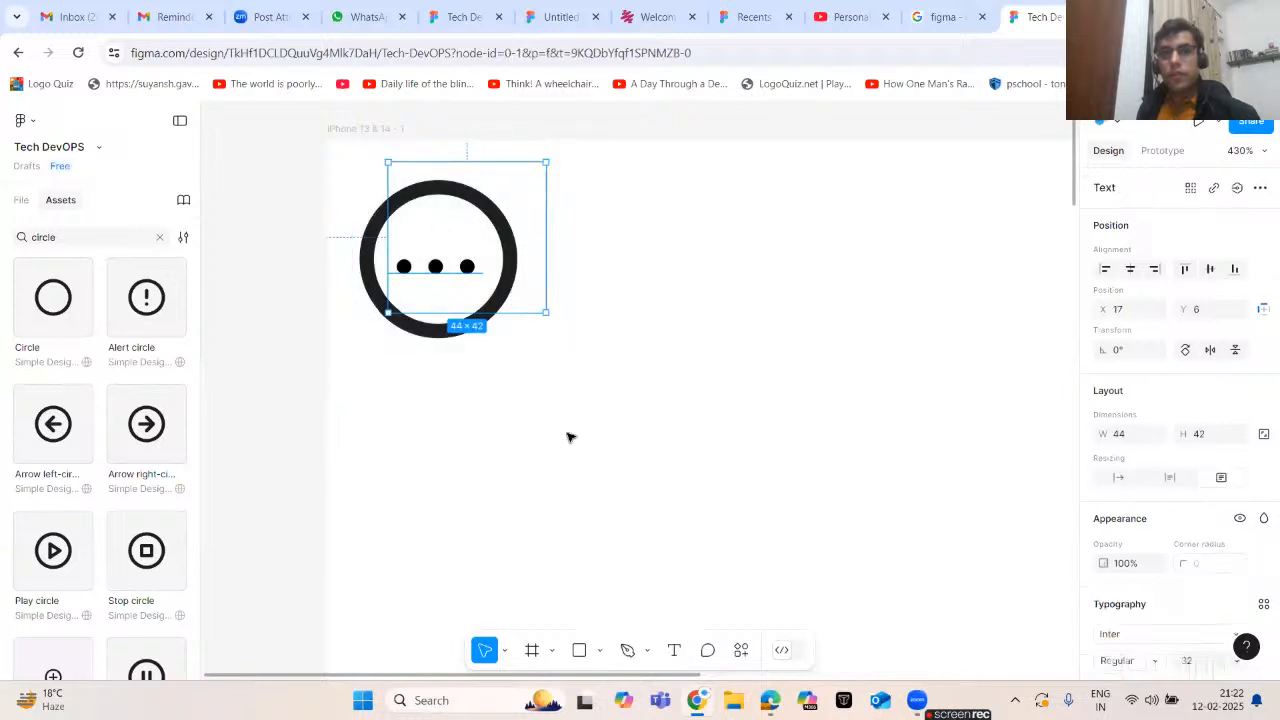
click(520, 400)
scroll(470, 360, down, 1)
scroll(416, 325, up, 1)
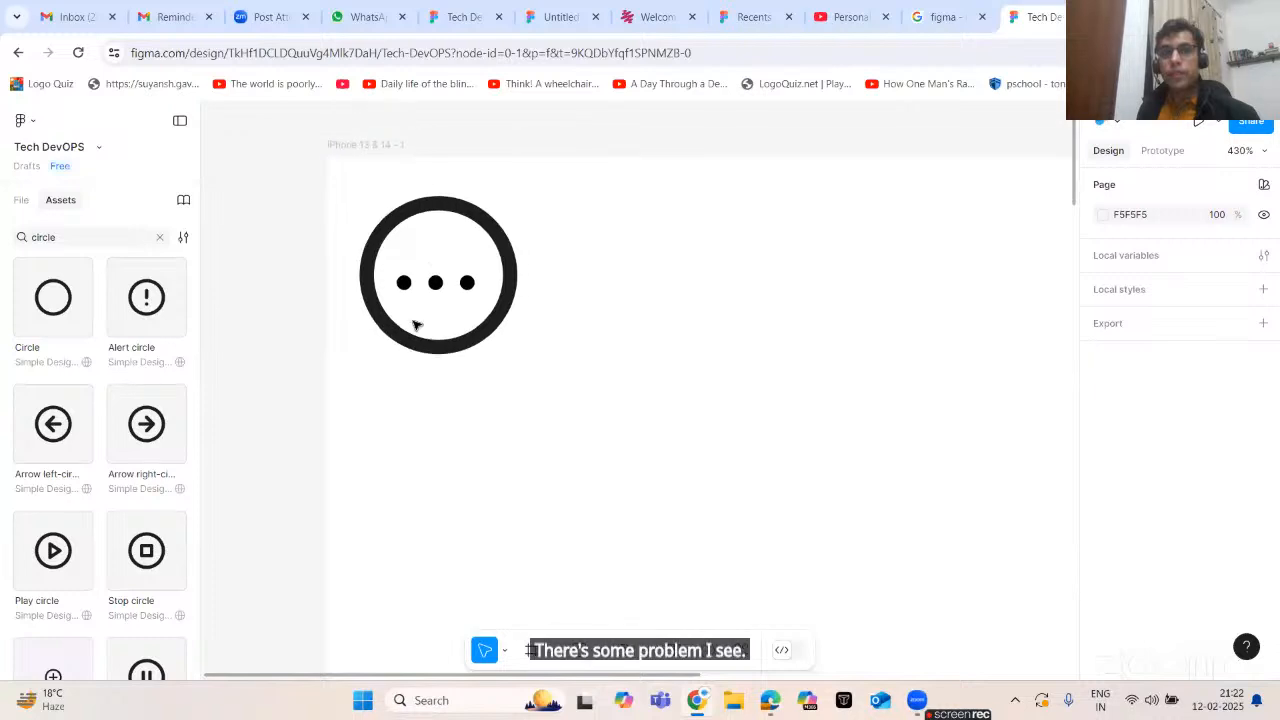
scroll(428, 363, down, 3)
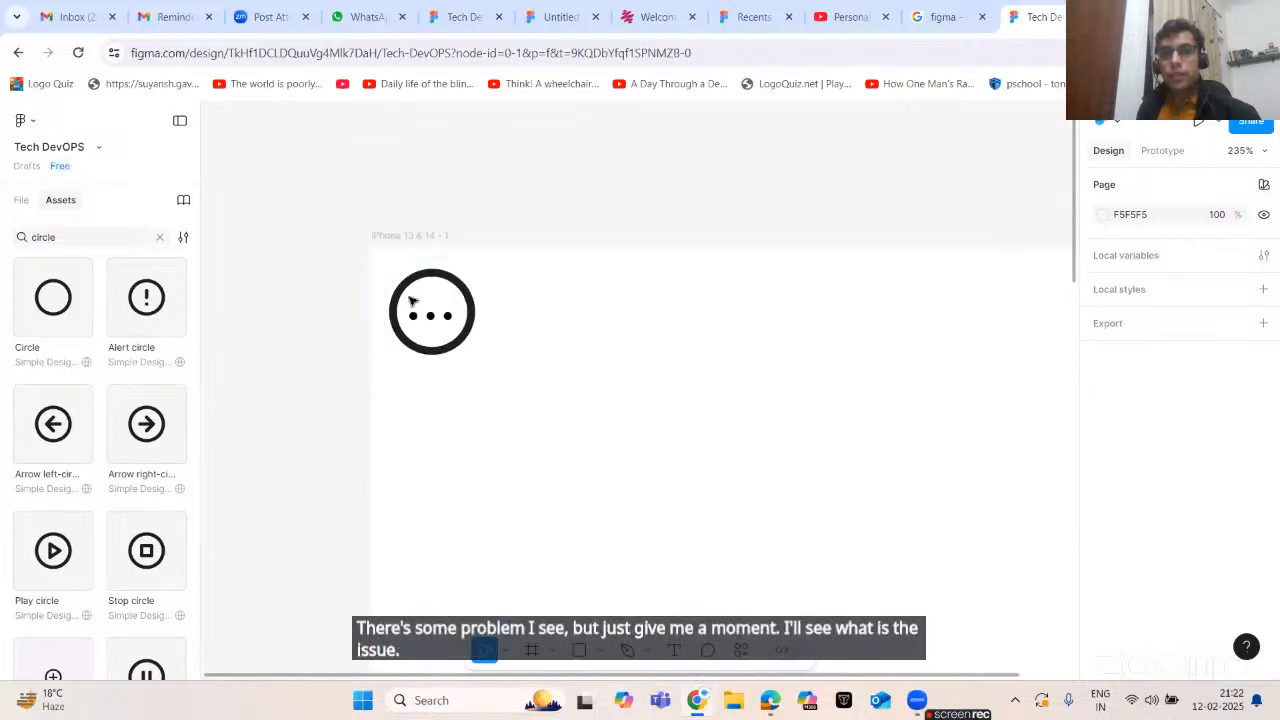
drag(547, 423, 390, 258)
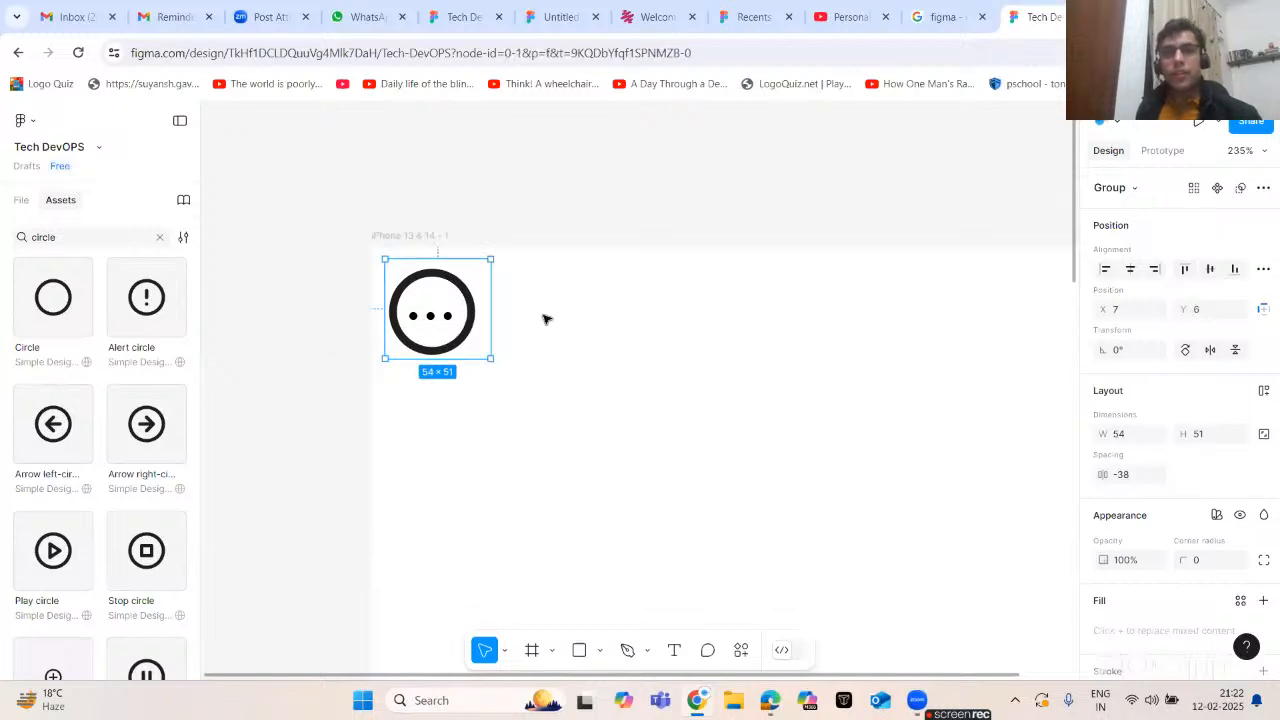
click(651, 333)
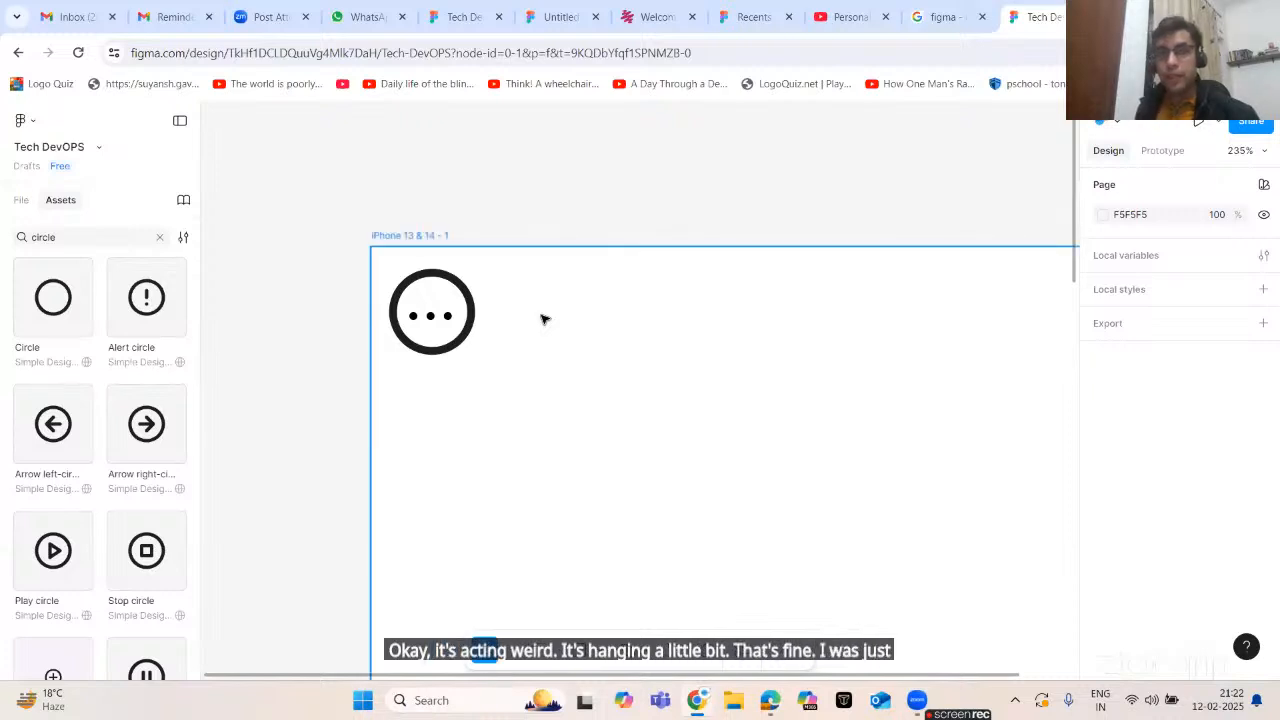
- Search the asset libraries for "camera" and place the Camera component near the iPhone frame's upper-right corner, at about X 300, Y 5
scroll(545, 321, down, 2)
scroll(702, 389, down, 2)
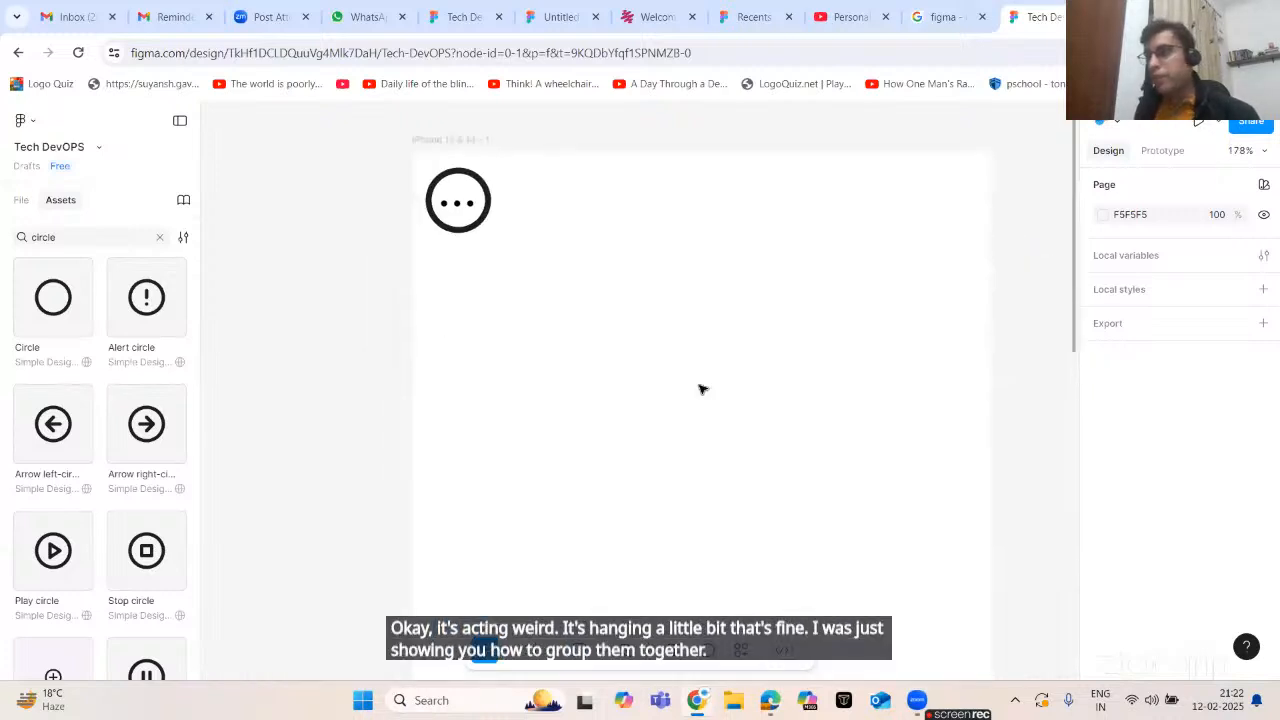
scroll(702, 389, up, 1)
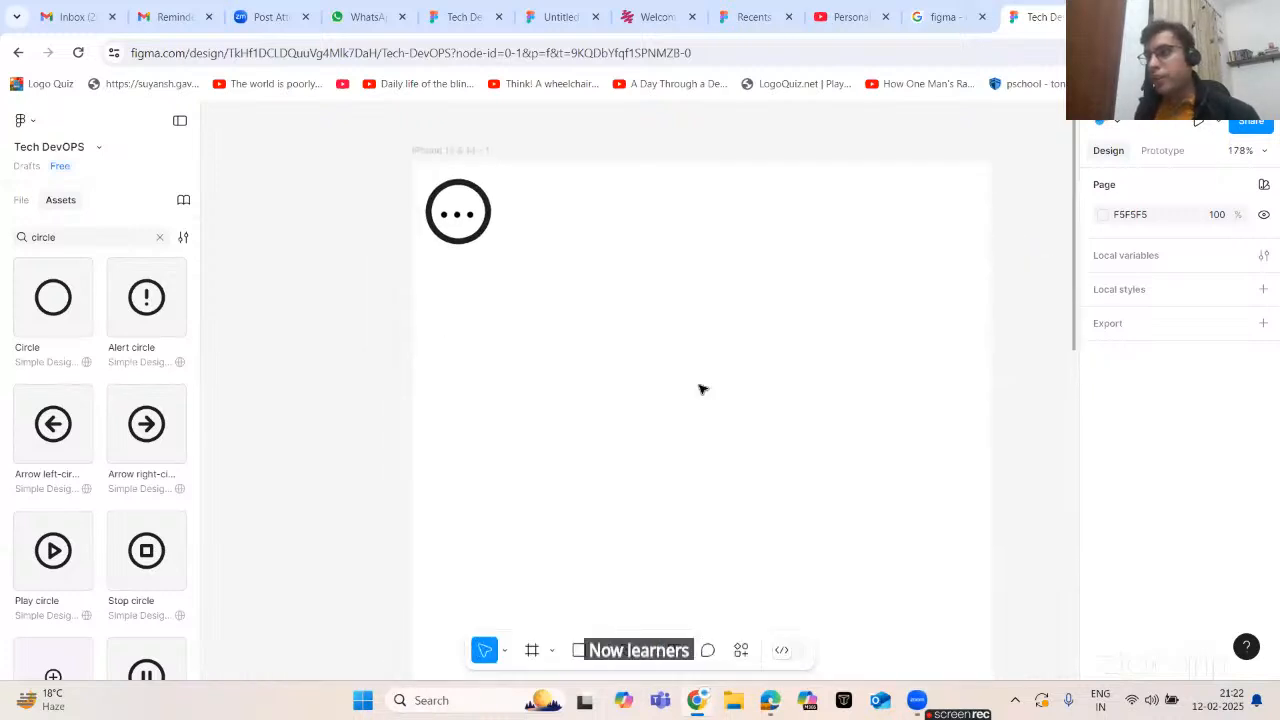
double_click(58, 236)
text(camera)
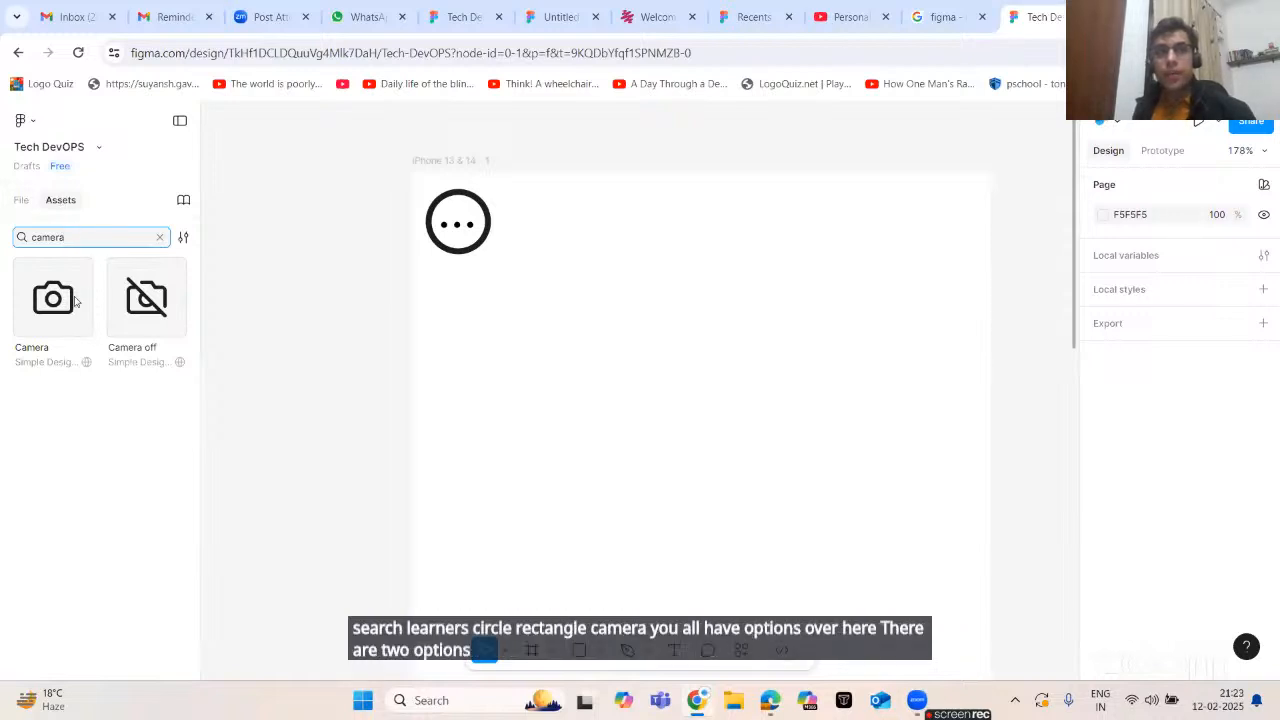
drag(74, 301, 915, 232)
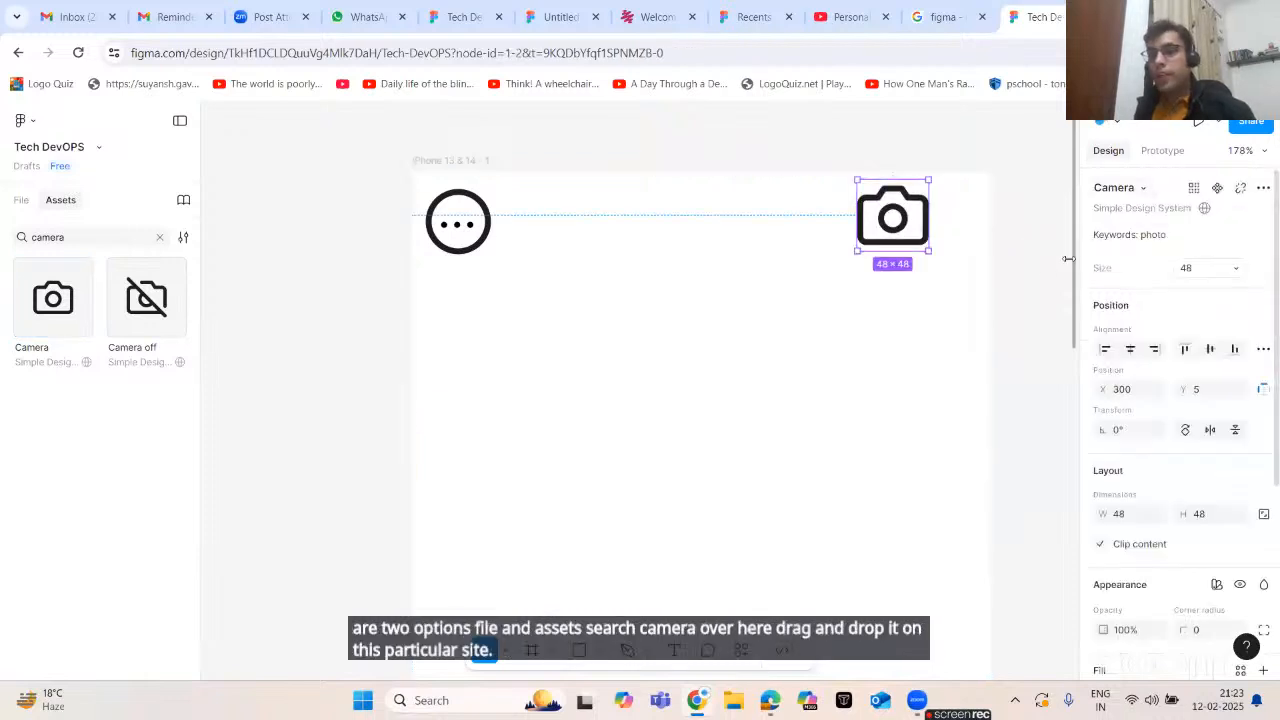
click(1040, 270)
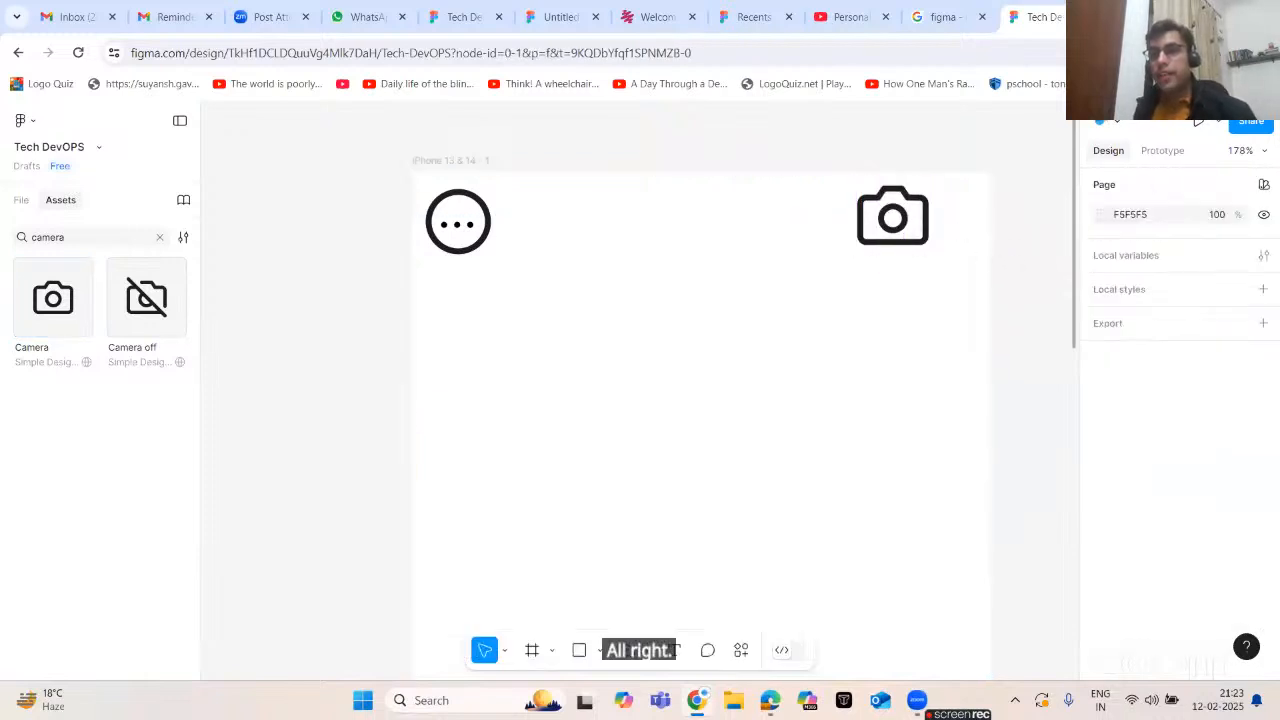
- Search the assets for "circle", place a Circle component in the iPhone frame's upper-right corner, and shift the camera slightly left beside it
double_click(78, 236)
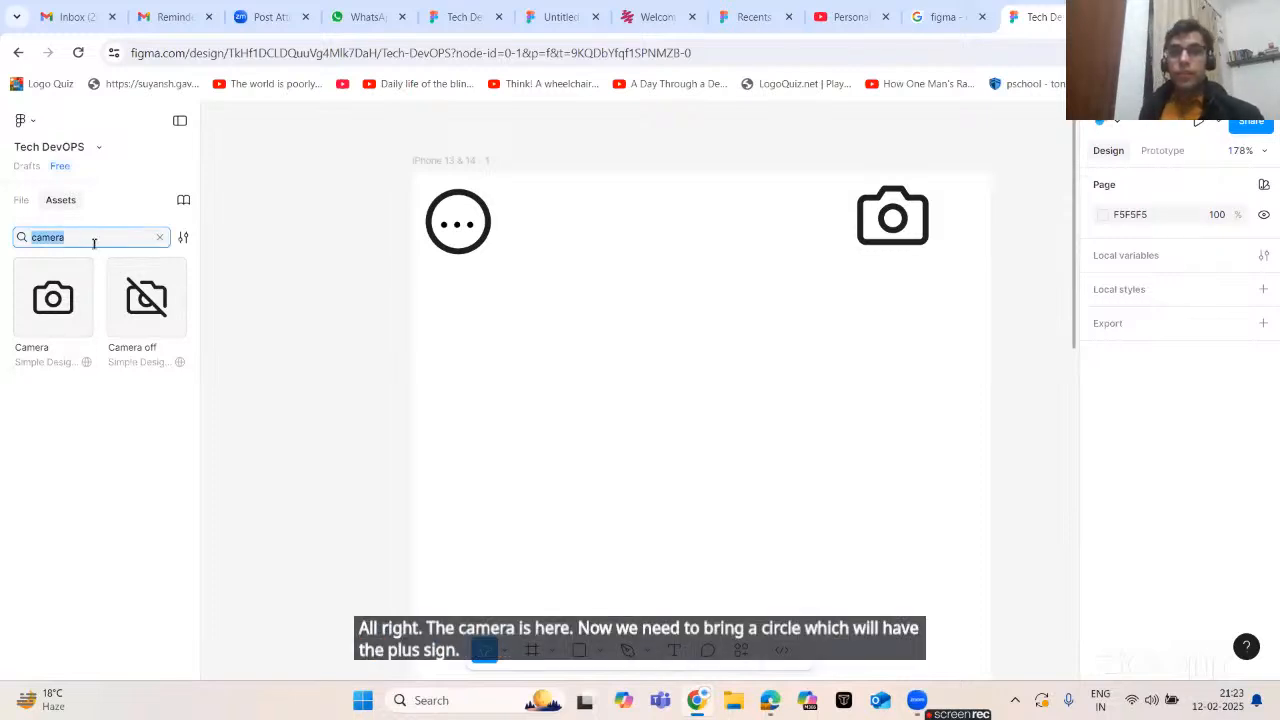
text(circle)
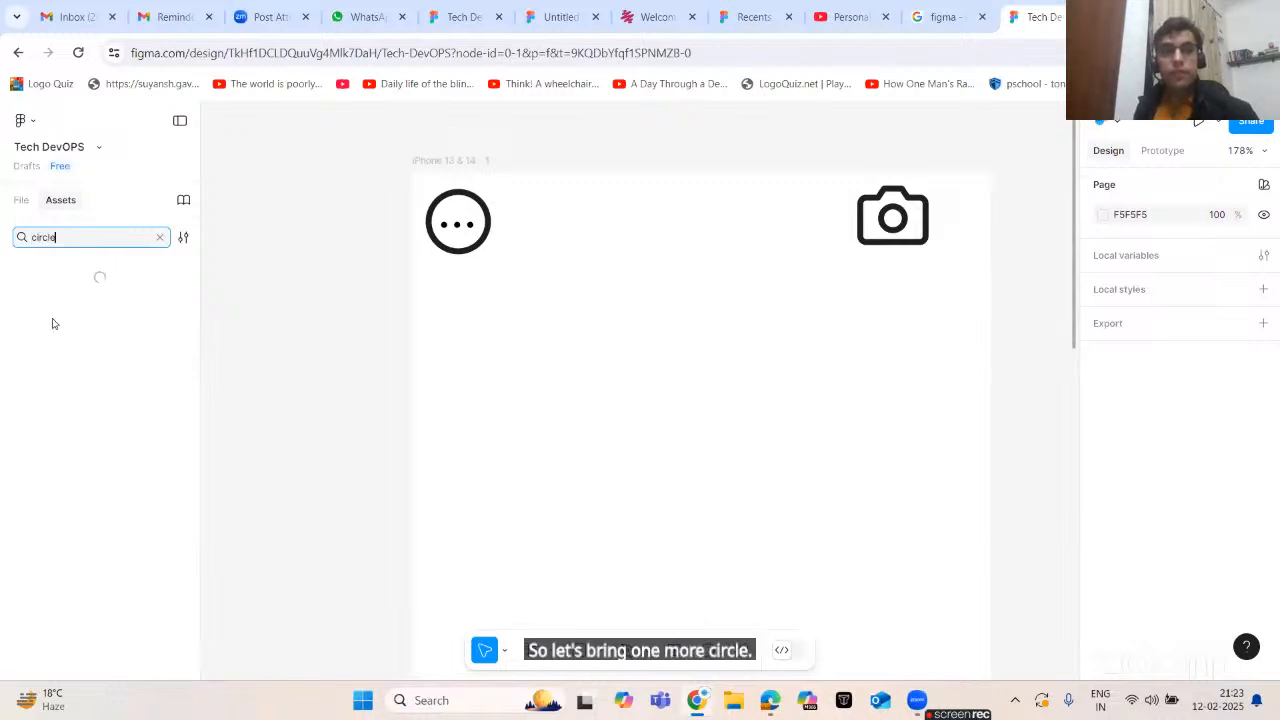
drag(54, 323, 1020, 229)
click(1021, 230)
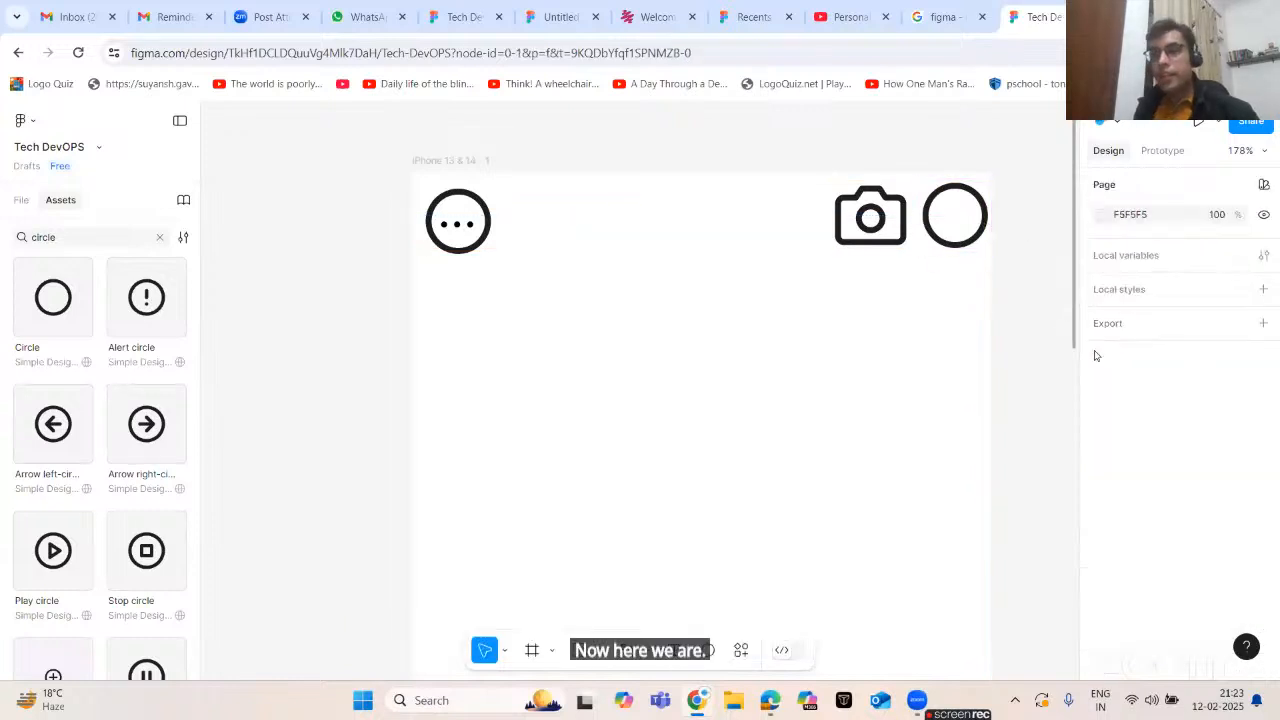
- Search the assets for "plus" and place a Plus circle component just below the camera
click(78, 236)
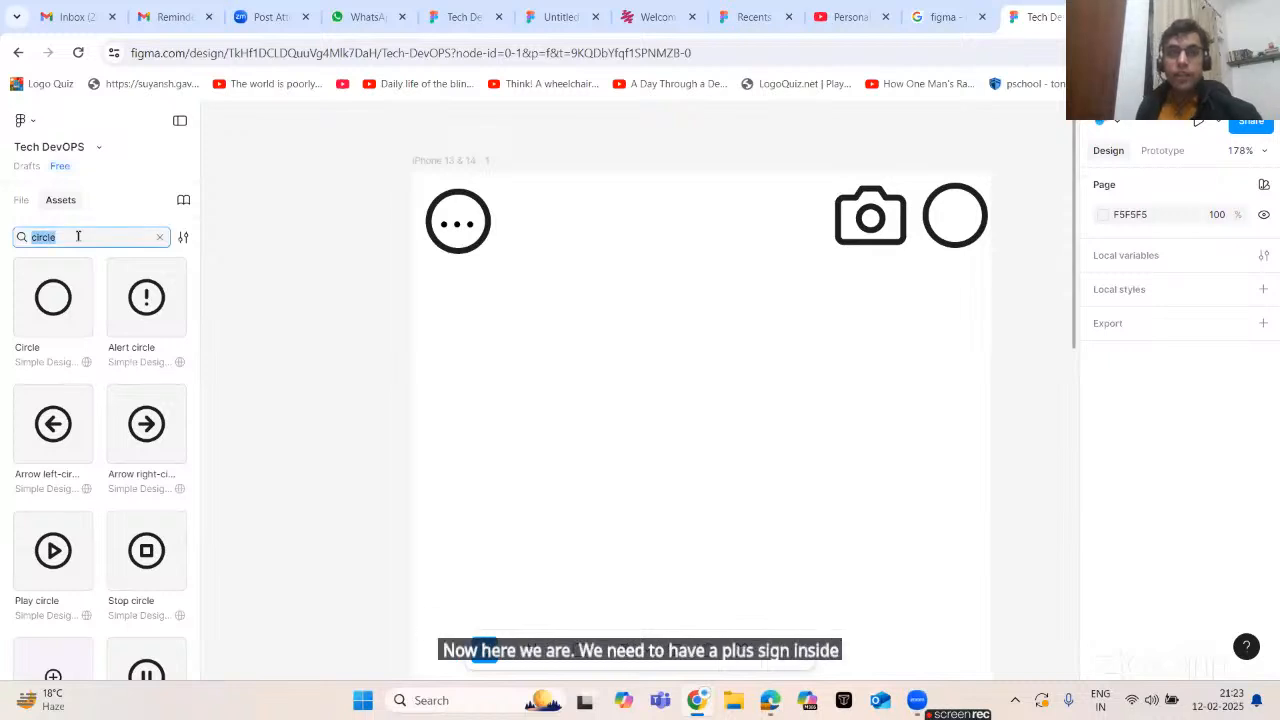
text(plus)
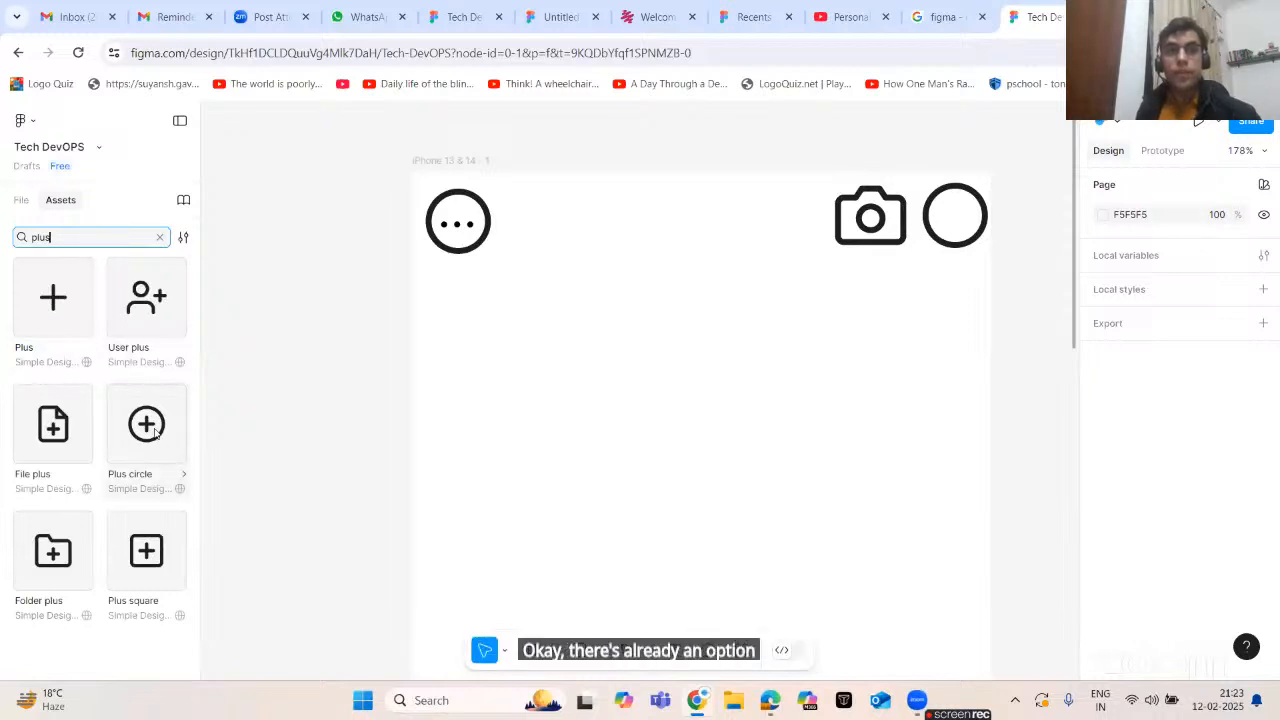
drag(158, 445, 905, 312)
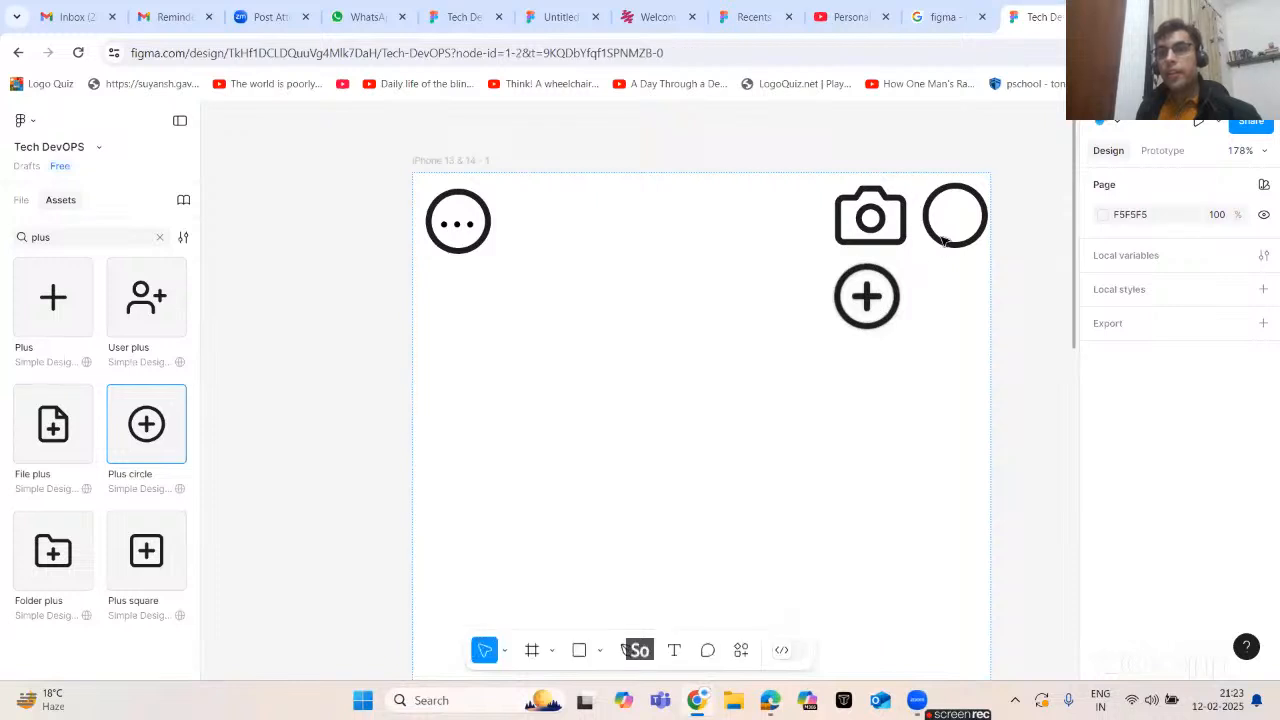
- Delete the empty circle beside the camera and move the plus circle into its place, at about X 339, Y 5
click(948, 197)
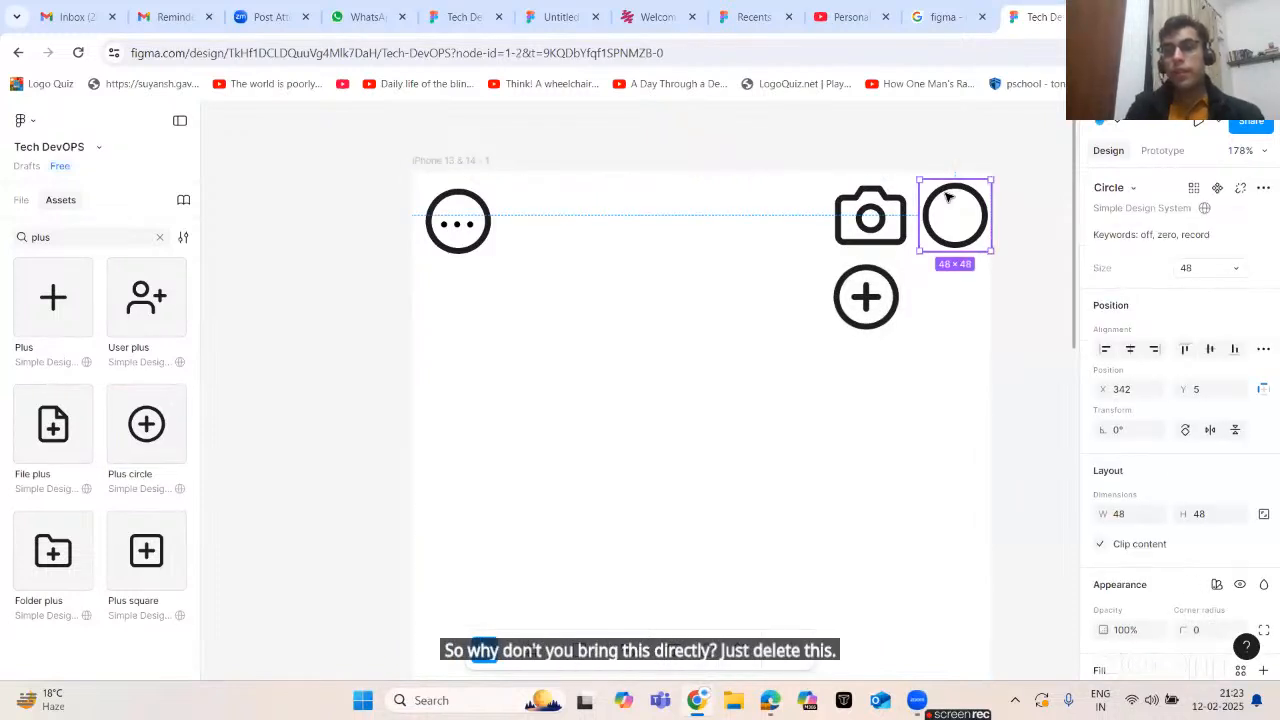
key(Delete)
drag(867, 297, 951, 217)
drag(940, 265, 923, 274)
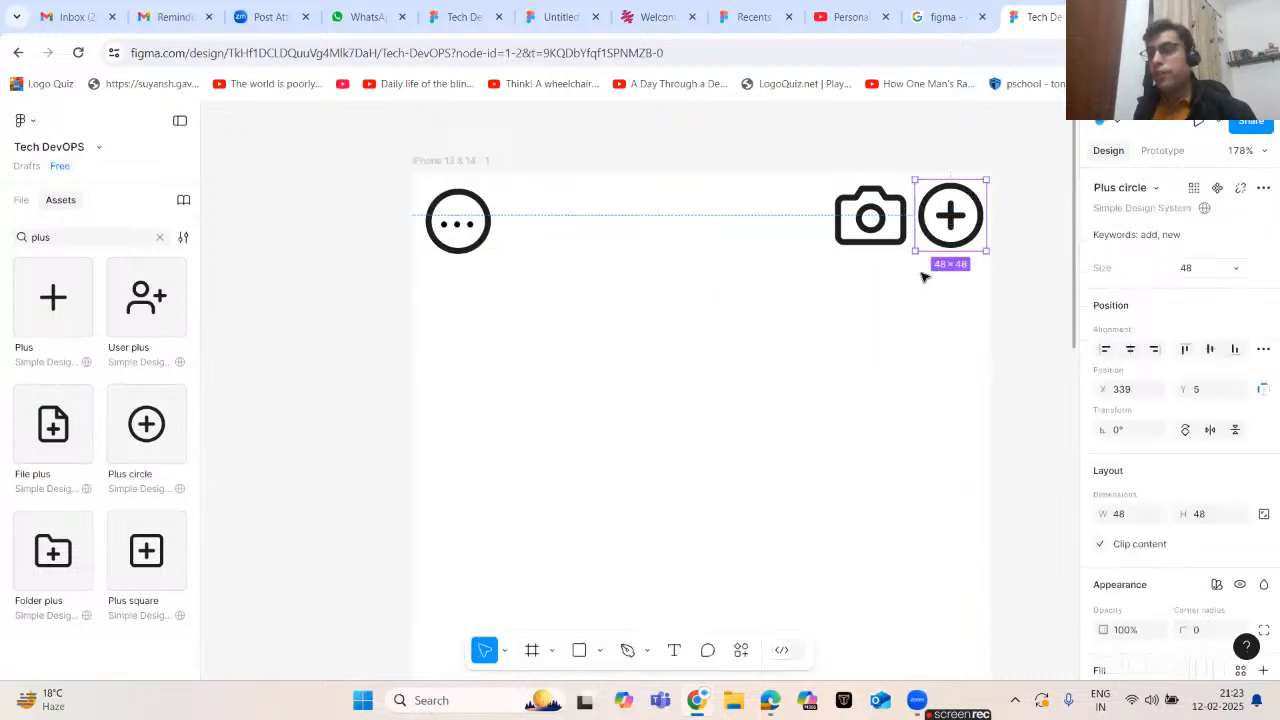
- Clear the asset search term and deselect the plus circle
double_click(57, 237)
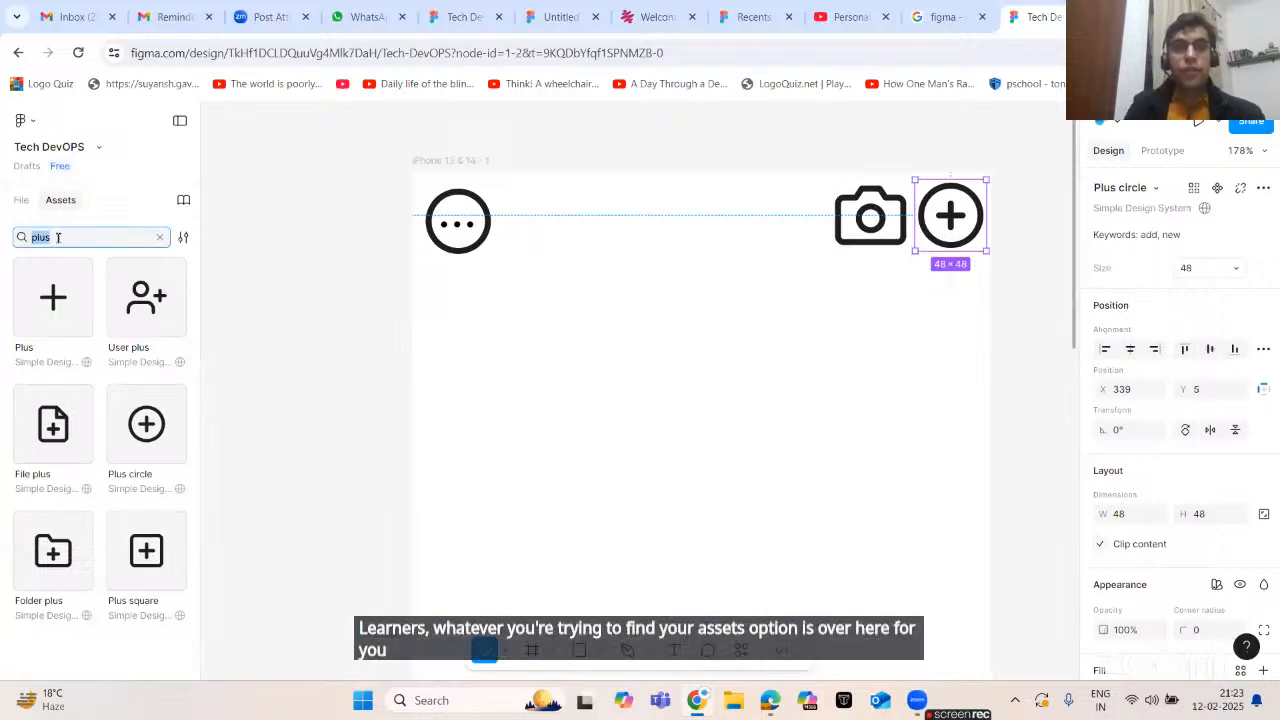
key(BackSpace)
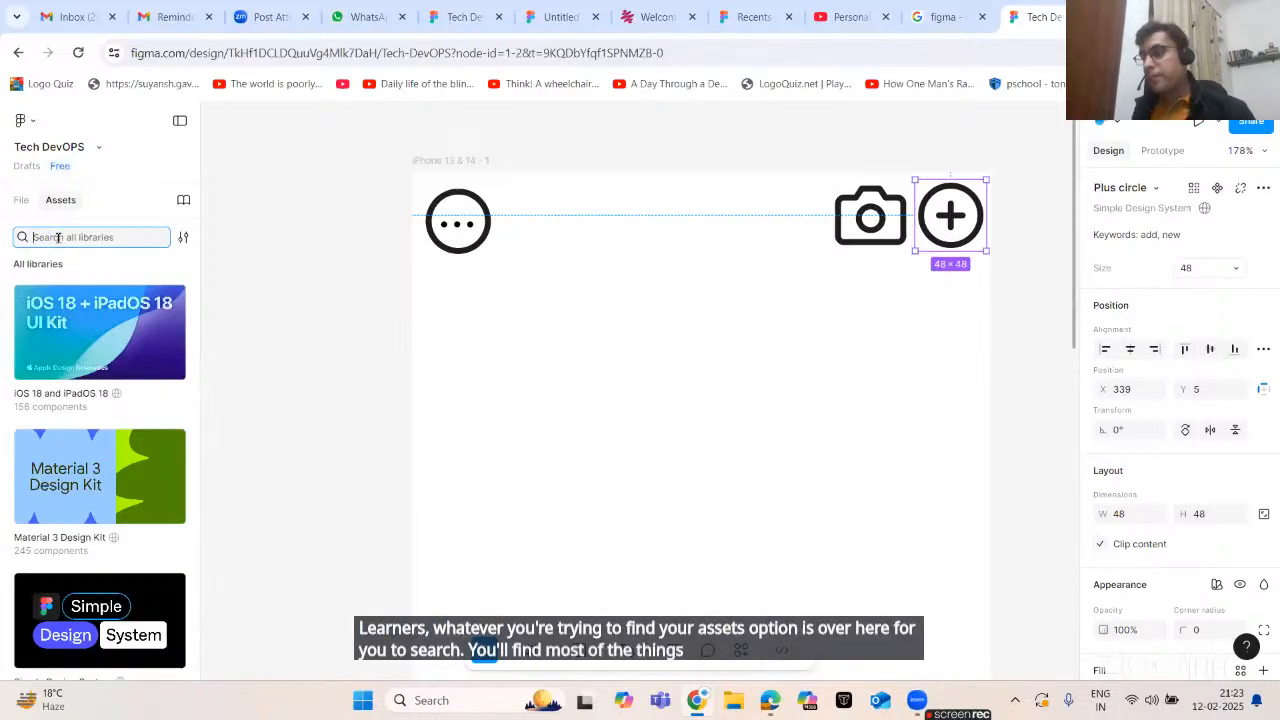
click(333, 291)
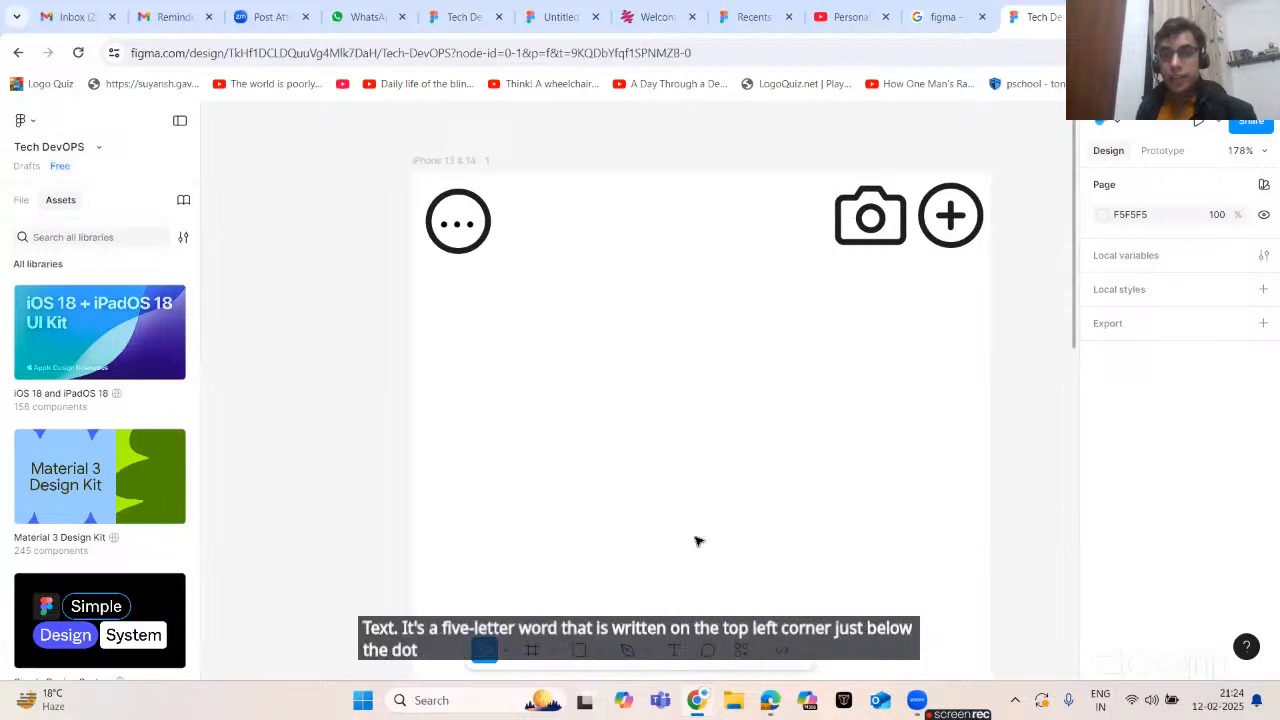
- Draw a text box about 82 × 35 below the three-dots circle and enter "Chats"
click(674, 650)
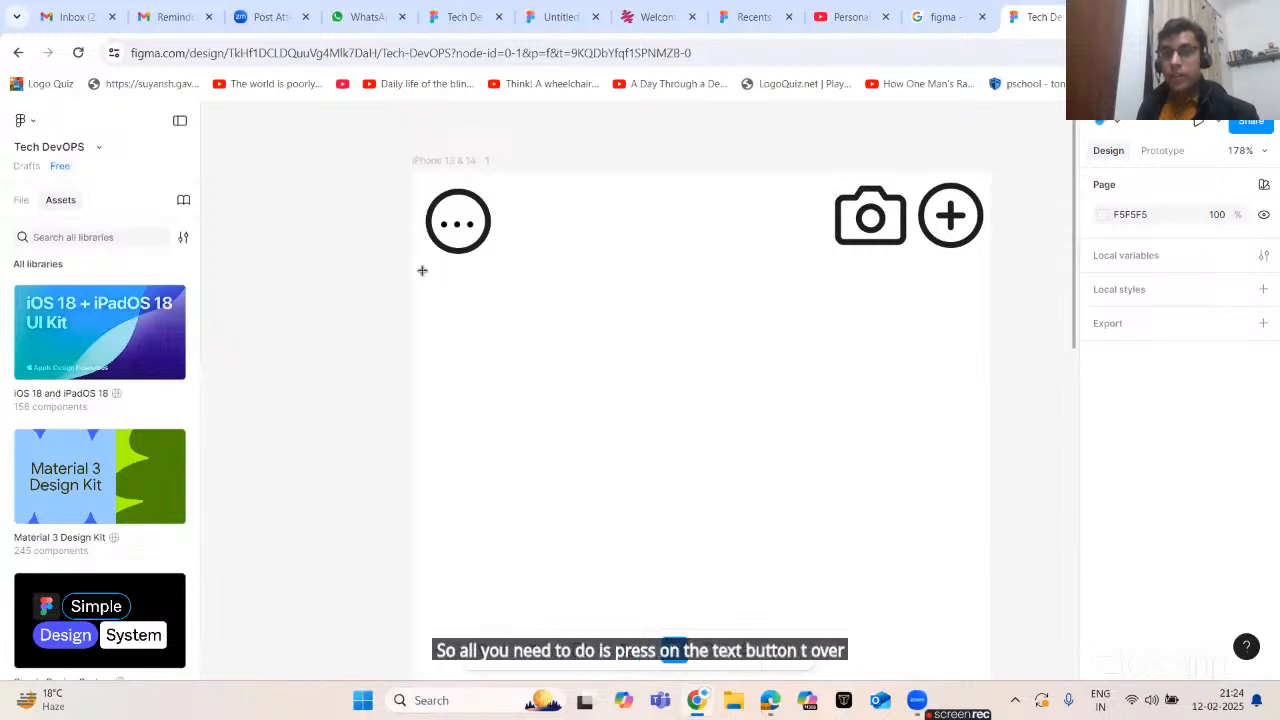
drag(424, 268, 546, 319)
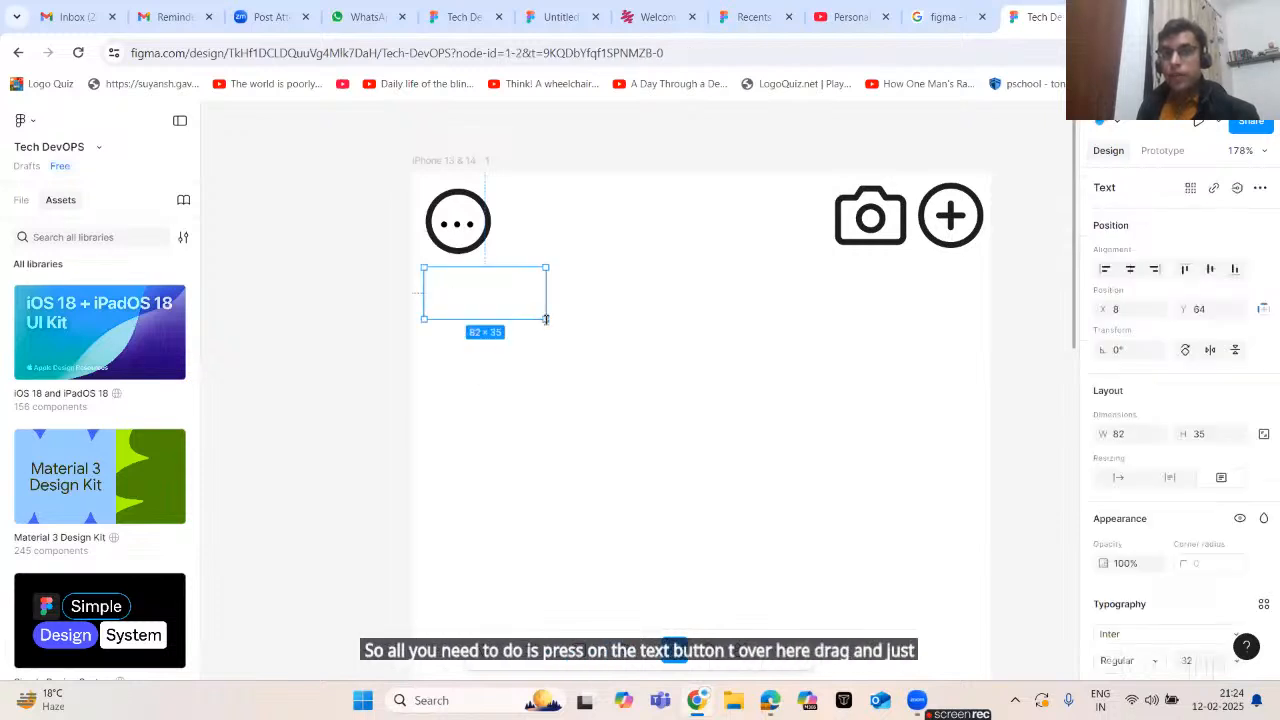
text(C)
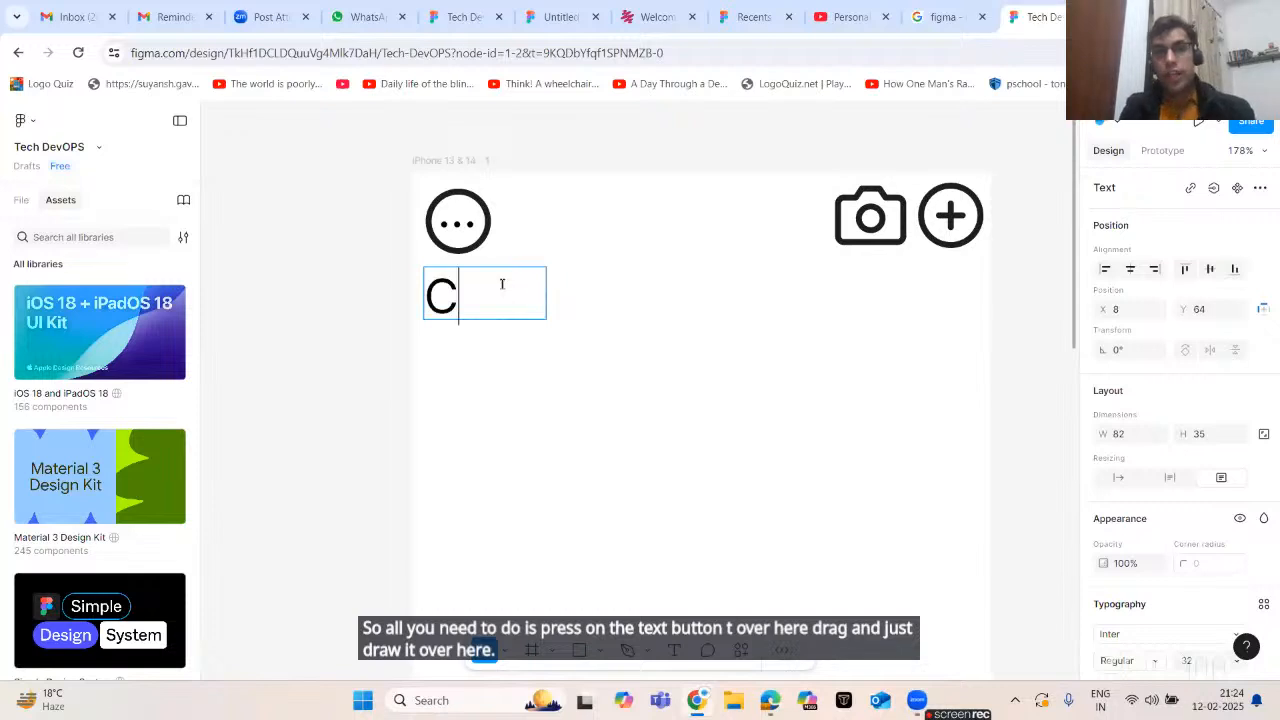
text(hat)
key(Return)
text(s)
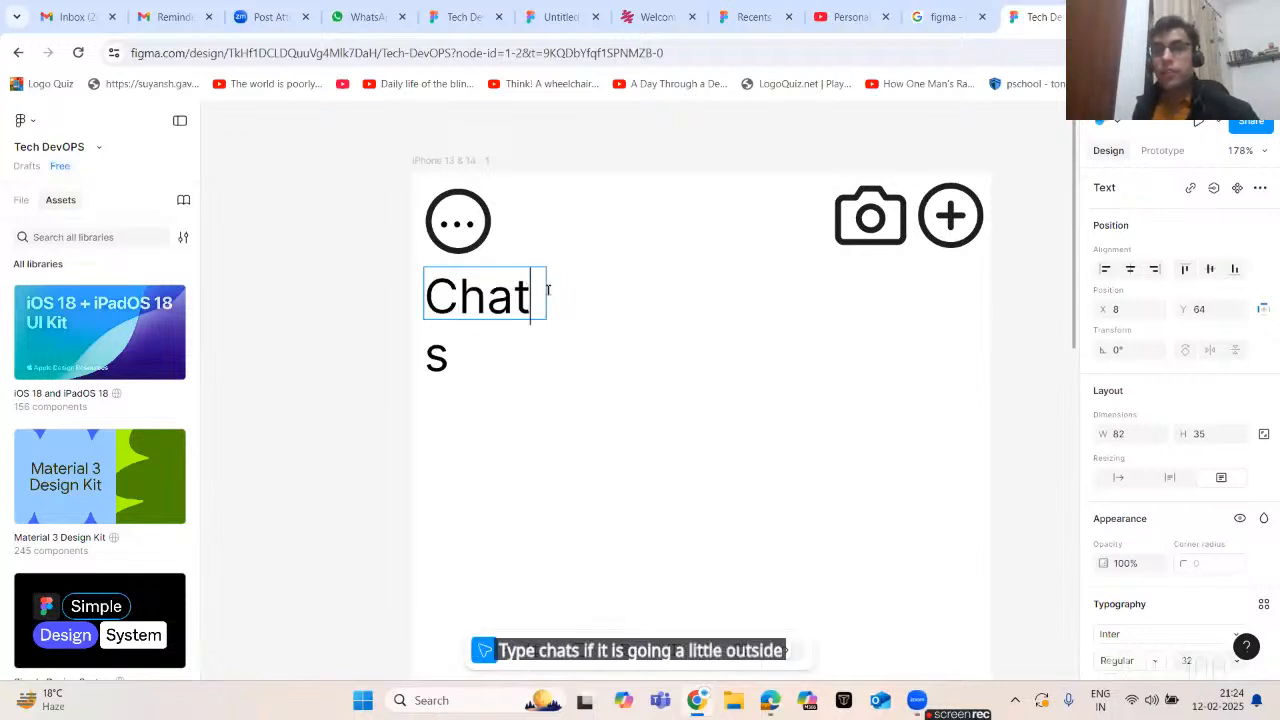
key(Escape)
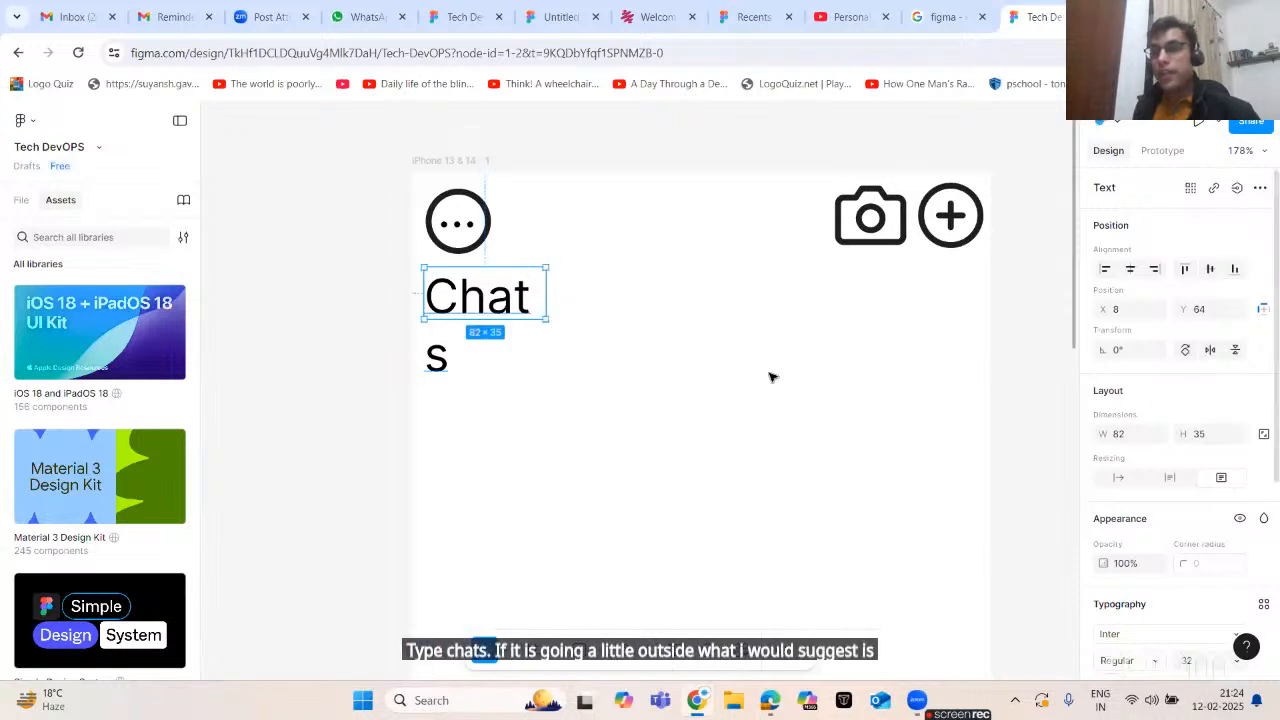
- Enlarge the Chats text box to about 93 × 38 and make its text bold
double_click(560, 320)
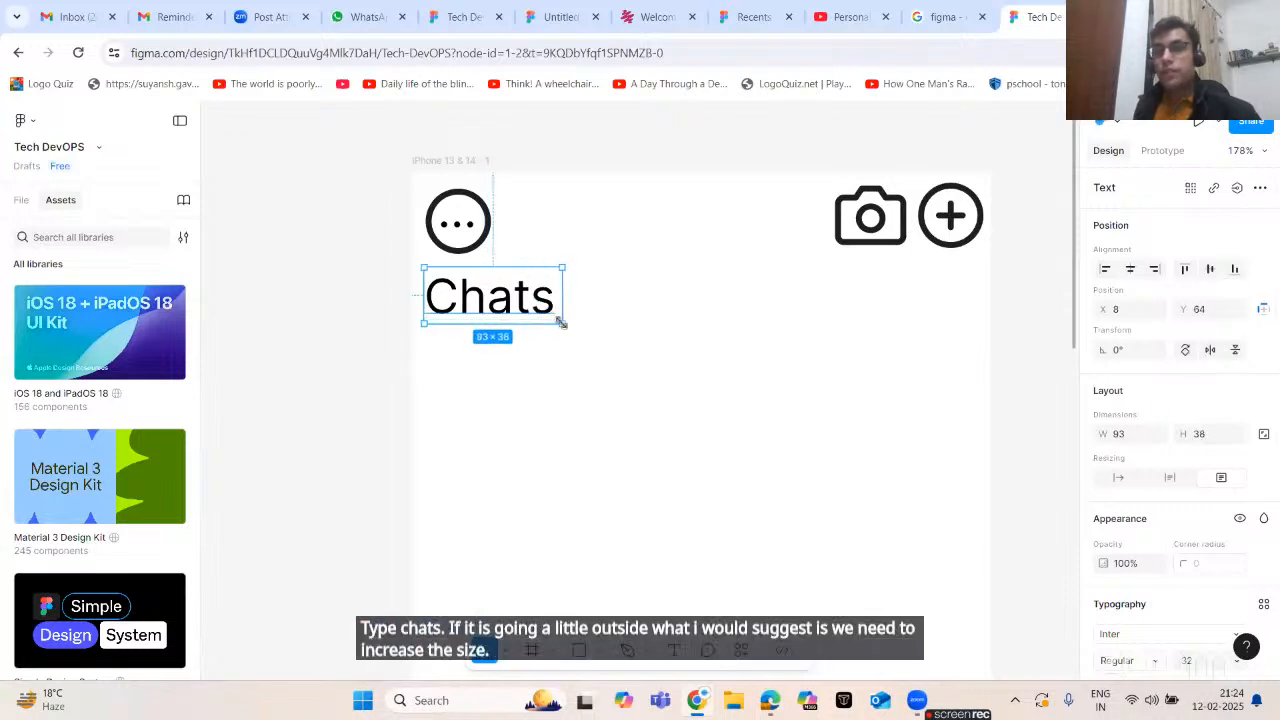
click(343, 386)
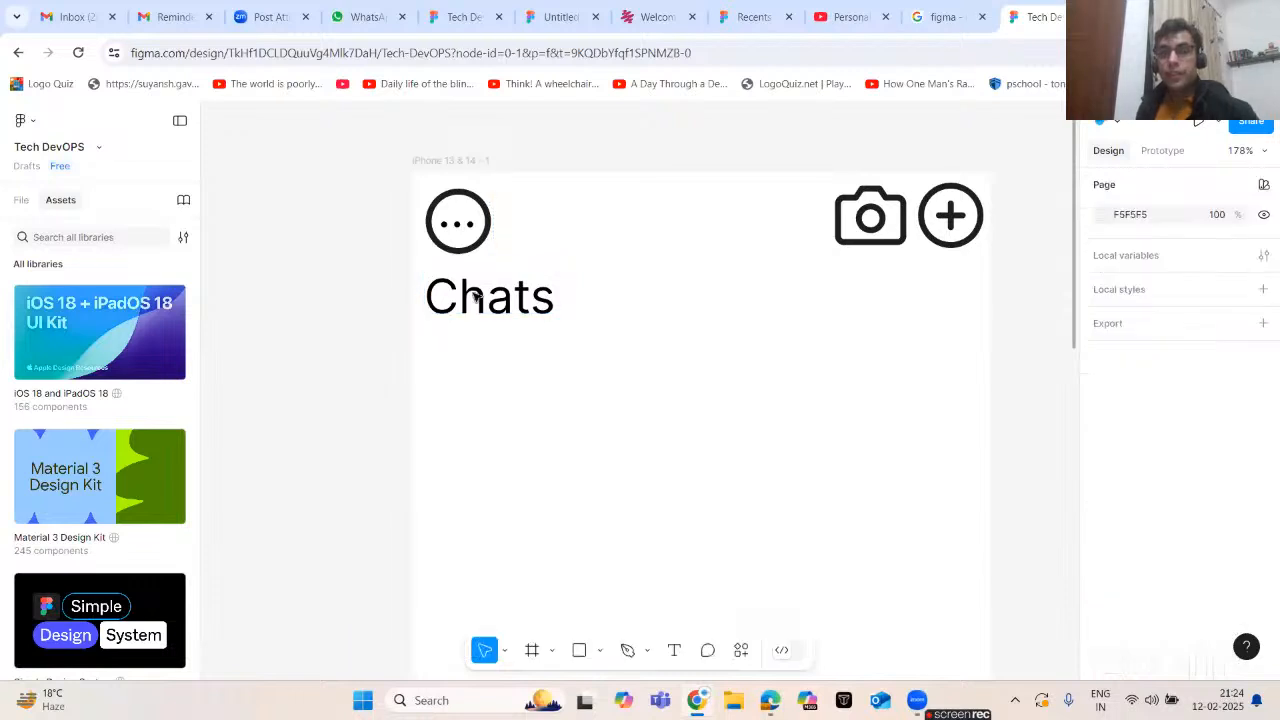
click(479, 305)
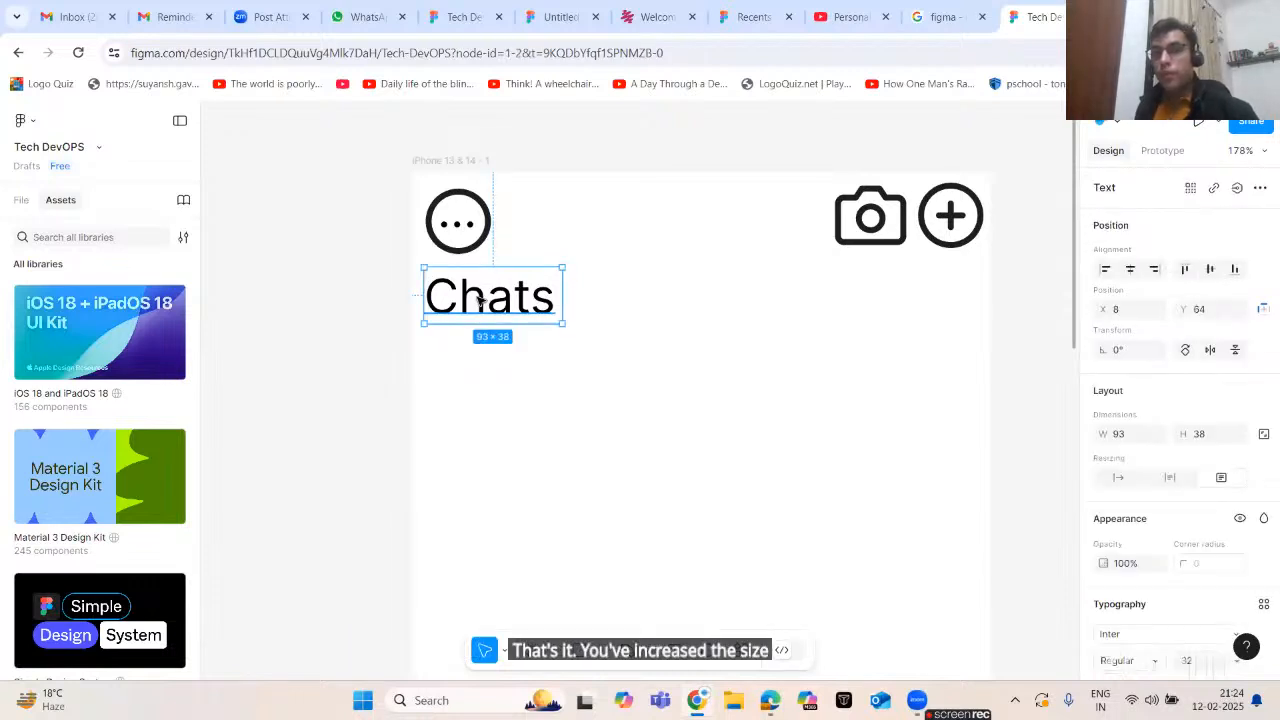
key(Return)
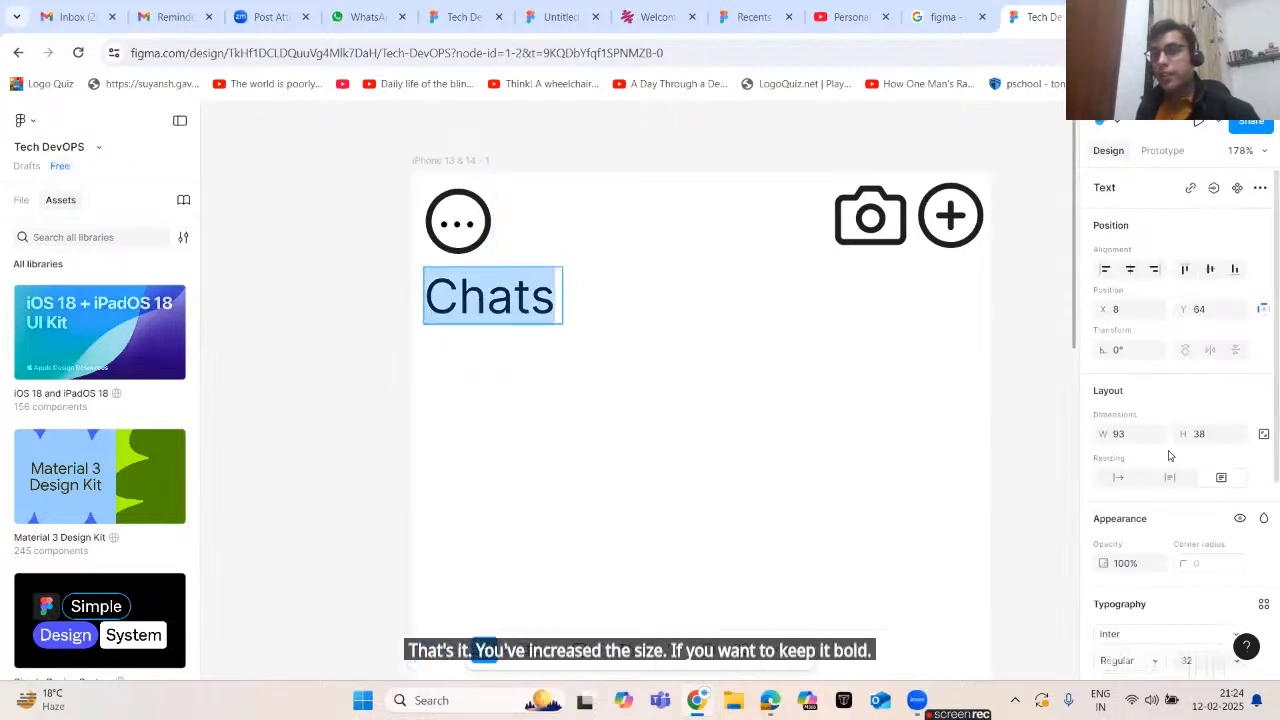
key(ctrl+b)
key(Escape)
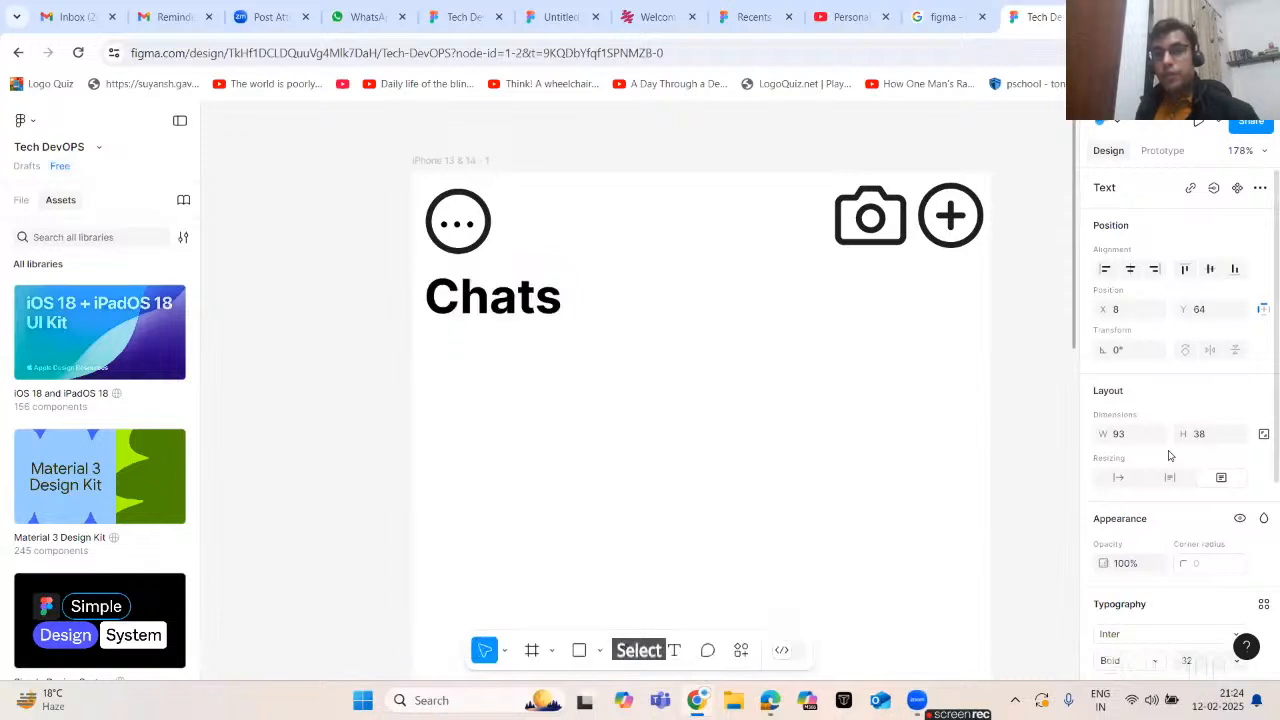
click(337, 406)
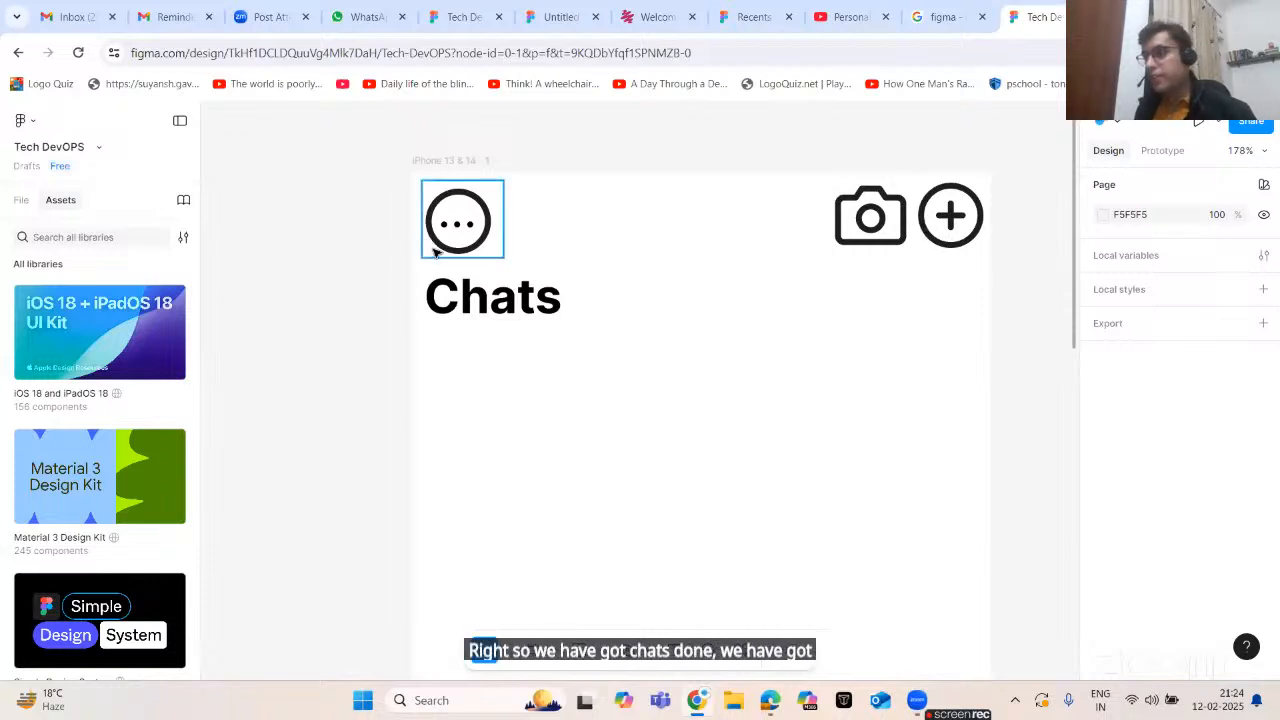
- Draw a rectangle about 376 × 26 below the Chats heading and set its corner radius to 10
scroll(571, 349, down, 2)
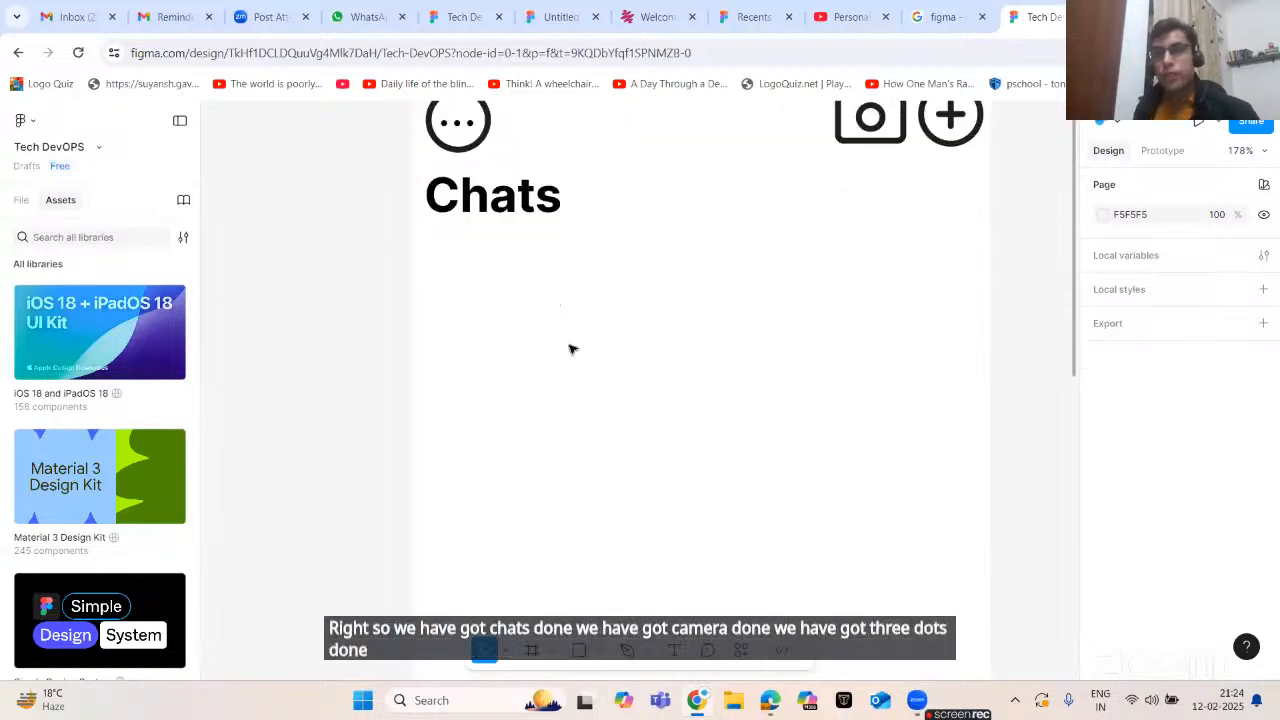
scroll(437, 289, up, 1)
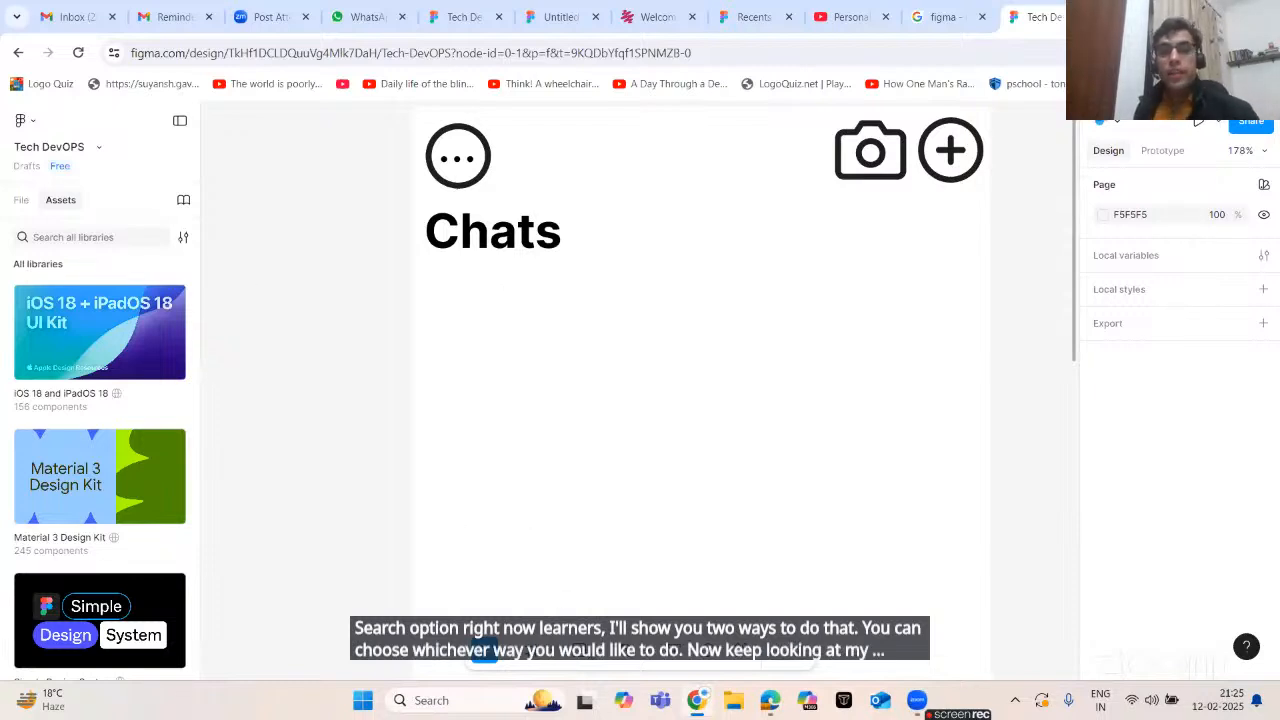
click(577, 650)
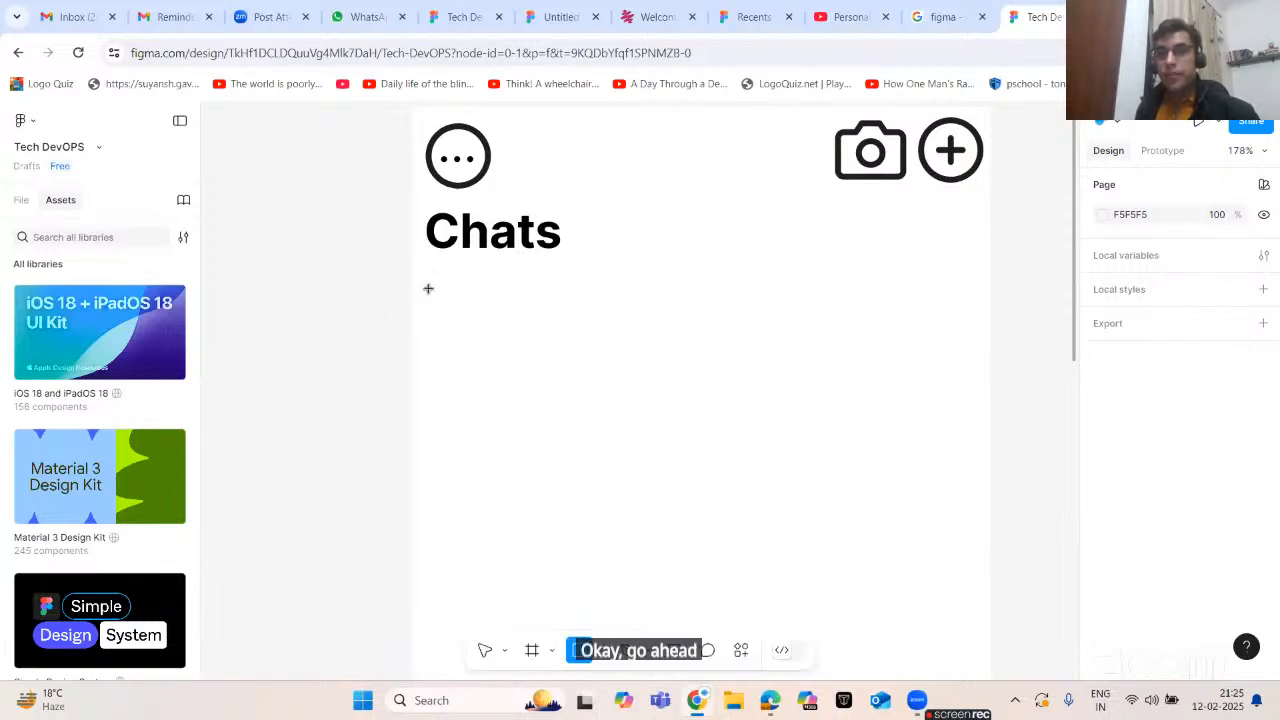
drag(422, 262, 980, 300)
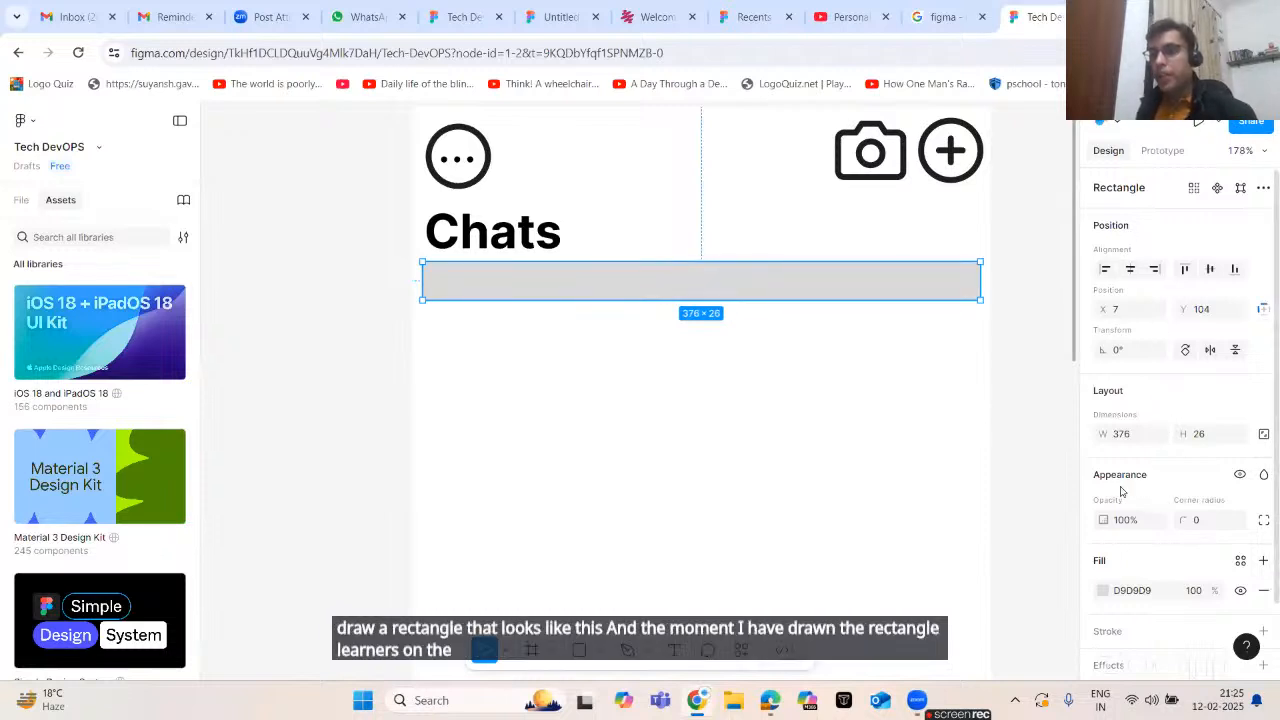
click(1205, 522)
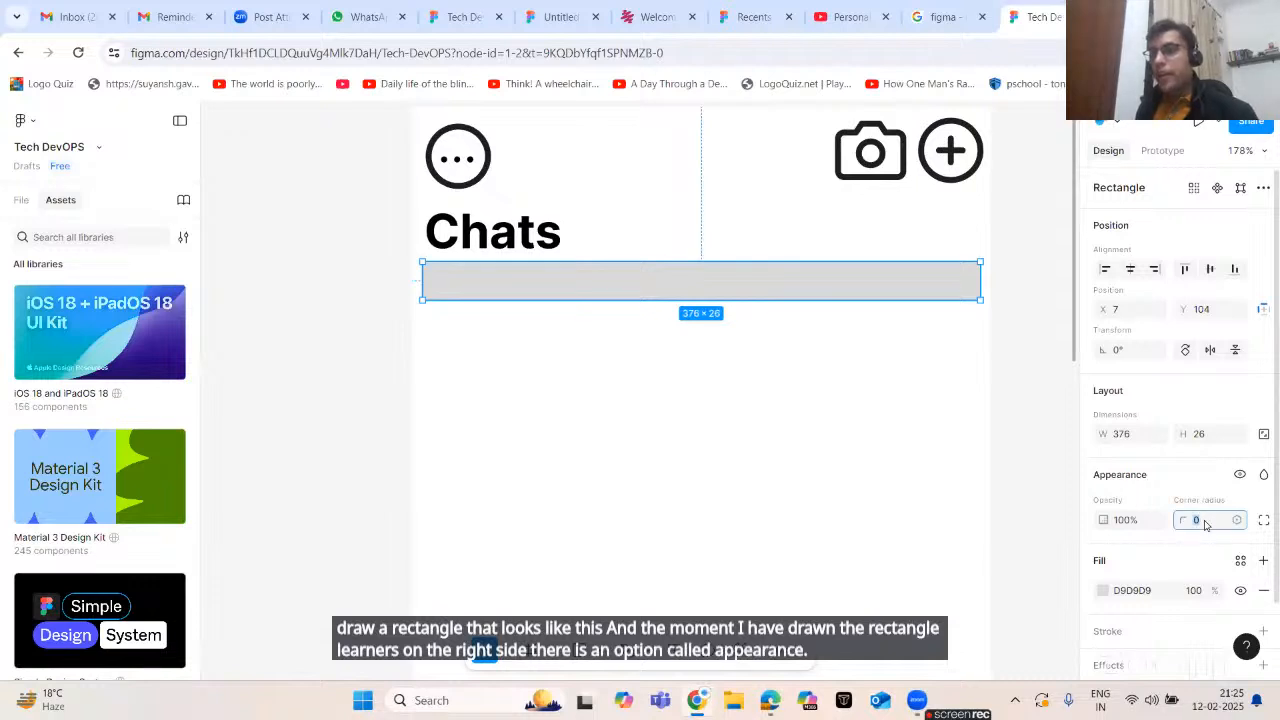
text(10)
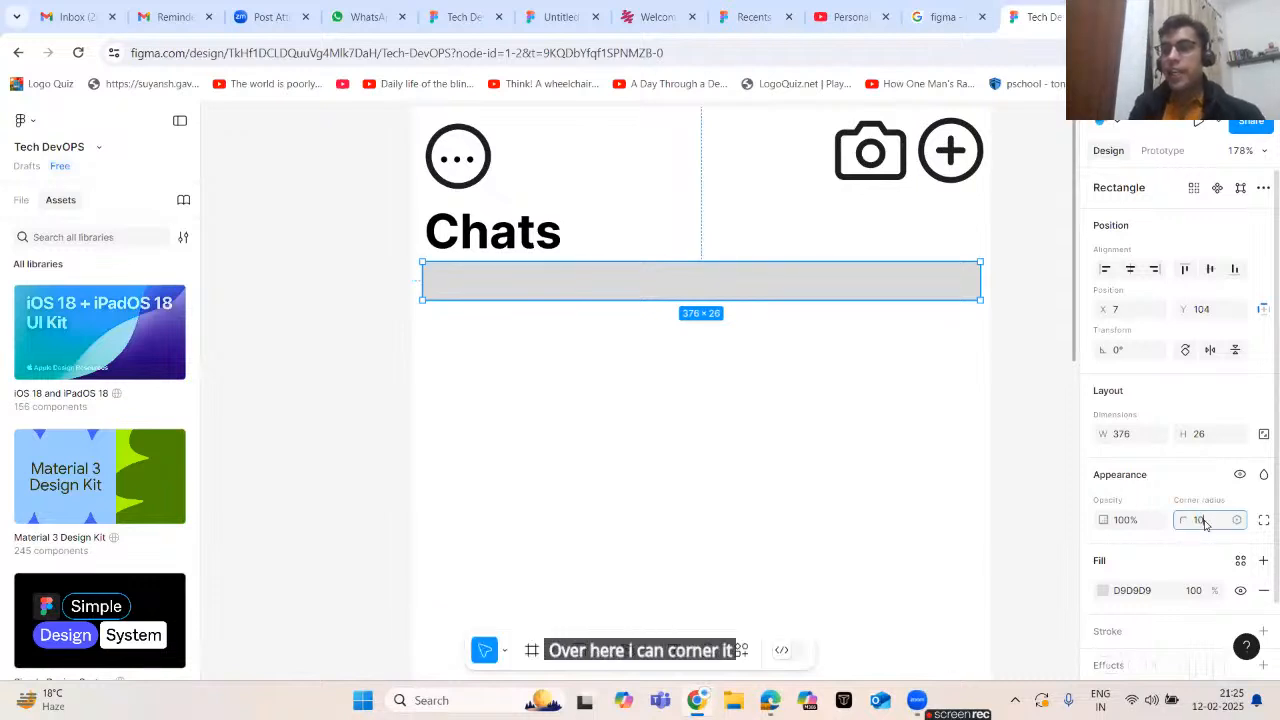
key(Return)
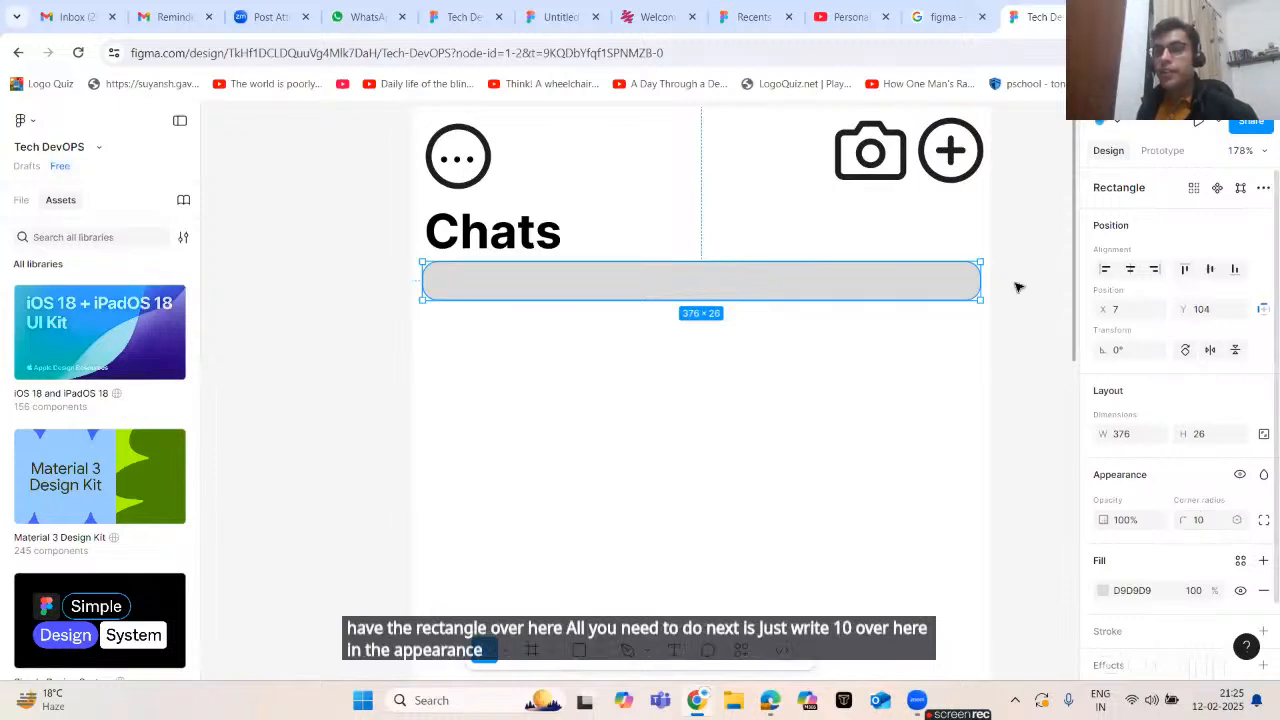
click(694, 374)
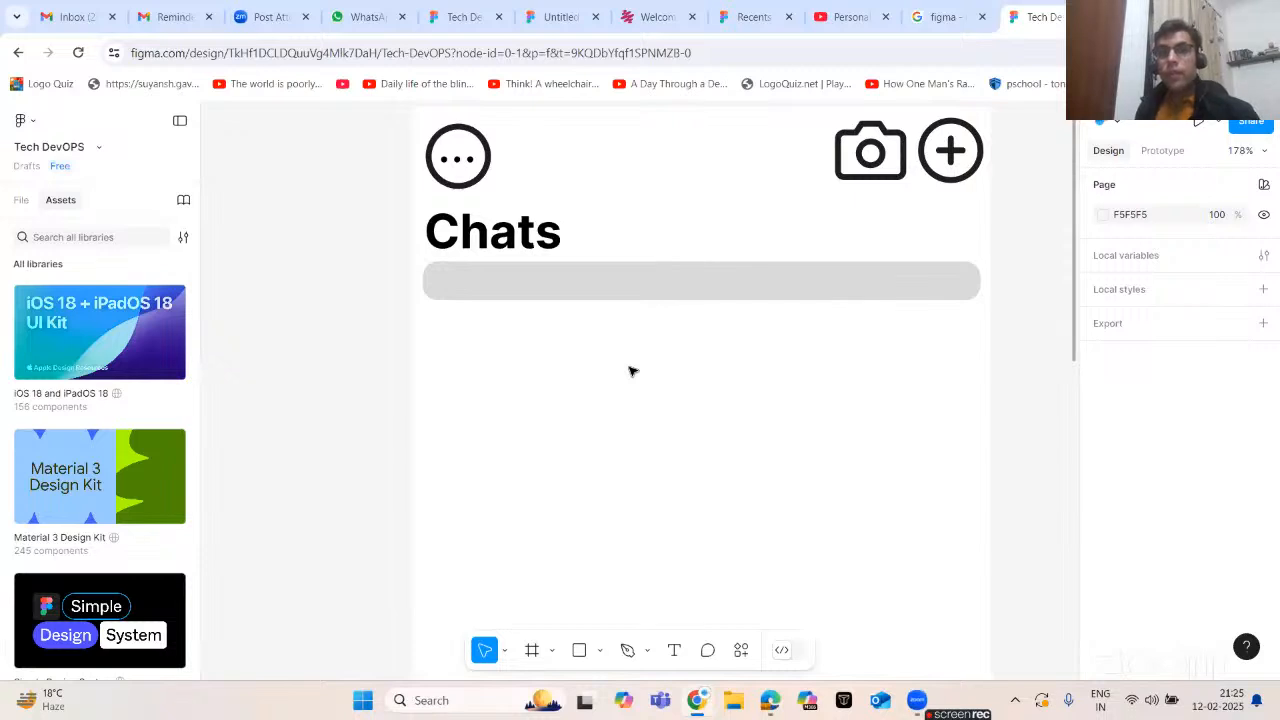
- Search the assets for "search" and place the magnifier icon in the grey bar's left end, shrunk to about 21 × 20
click(90, 236)
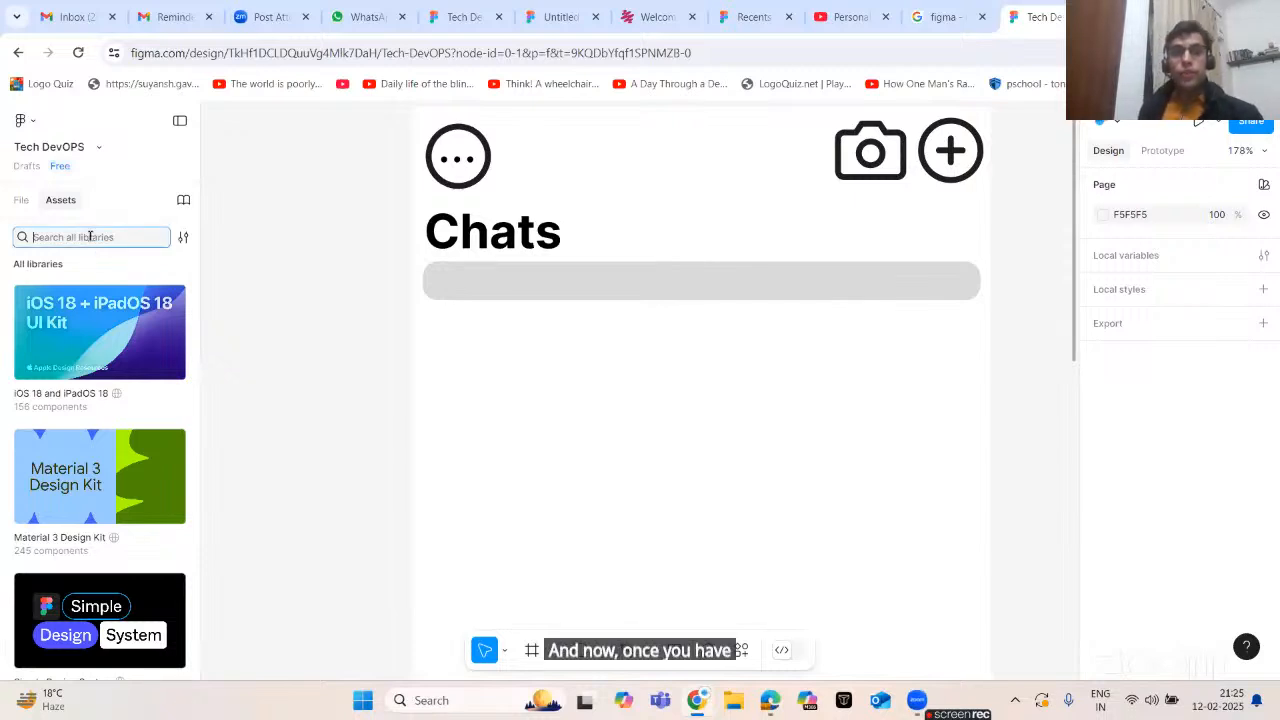
text(search)
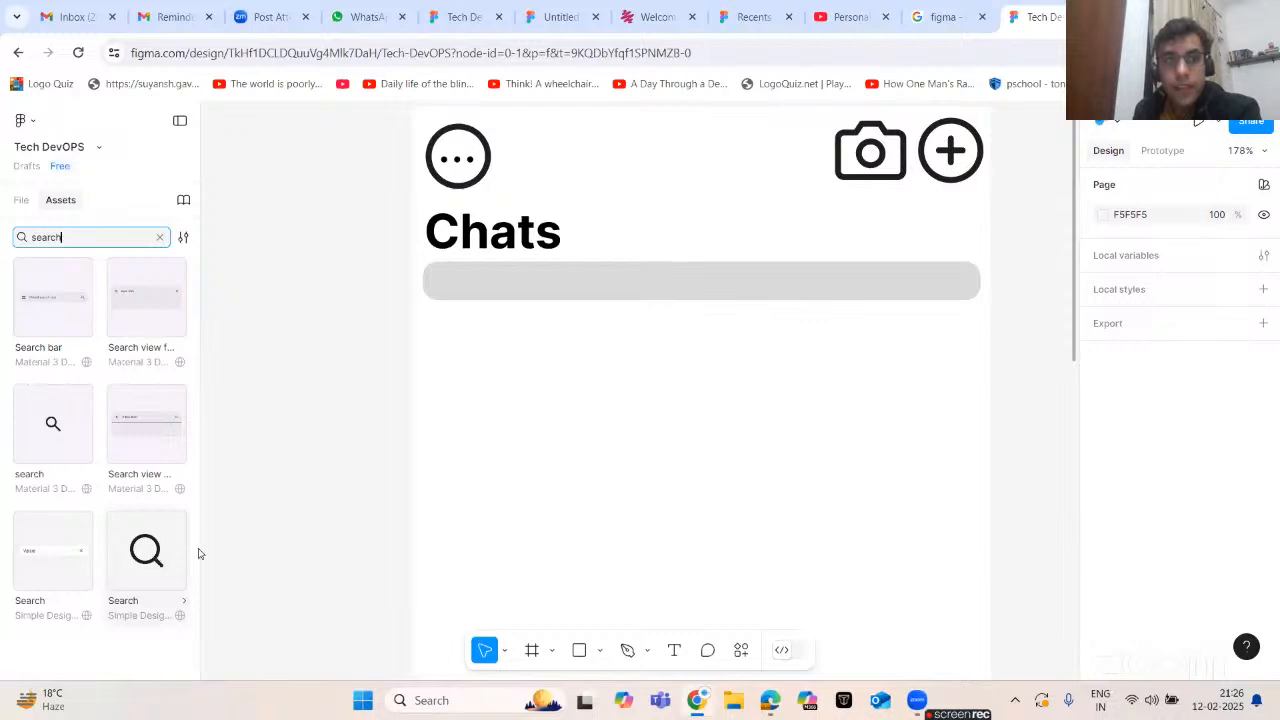
drag(170, 552, 466, 297)
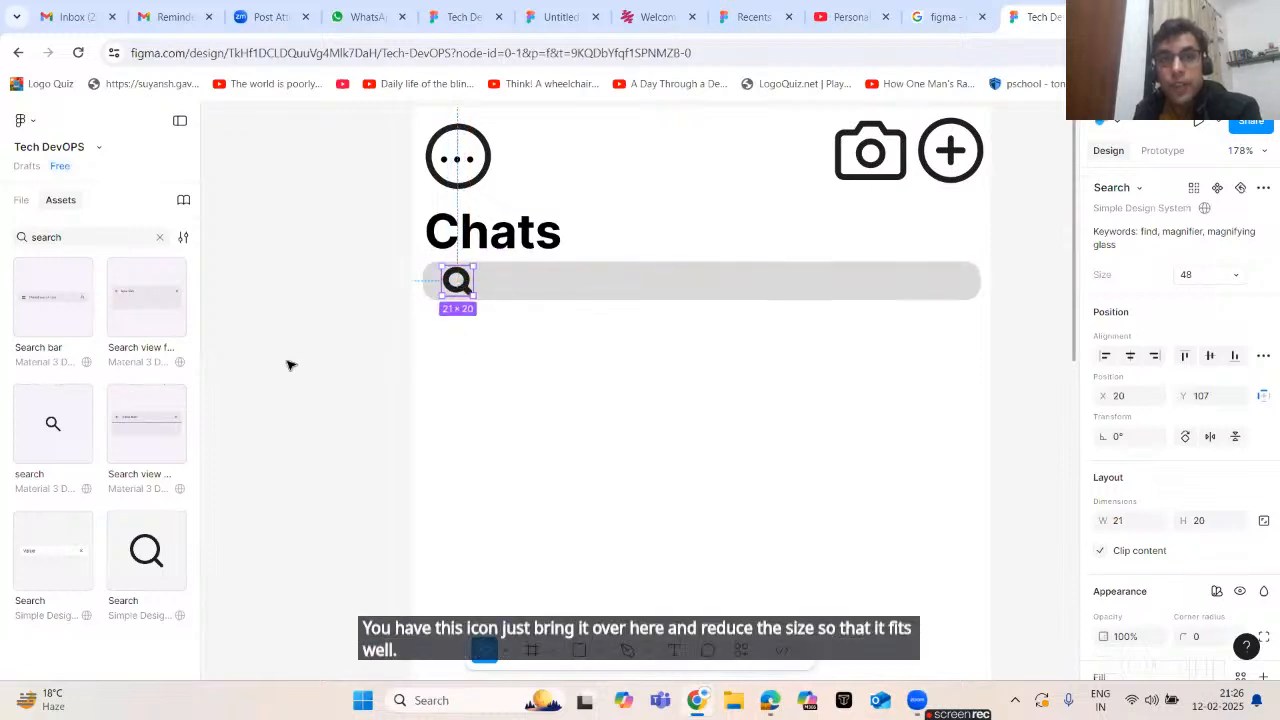
click(252, 330)
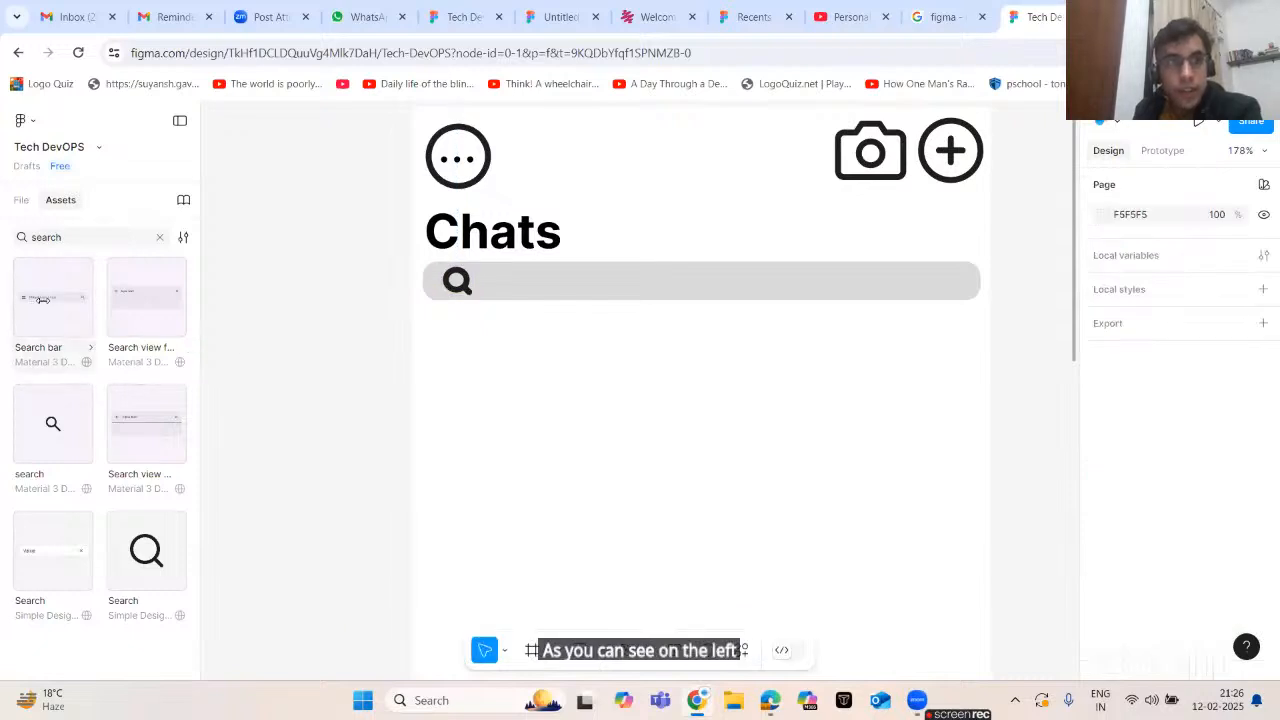
drag(42, 299, 110, 300)
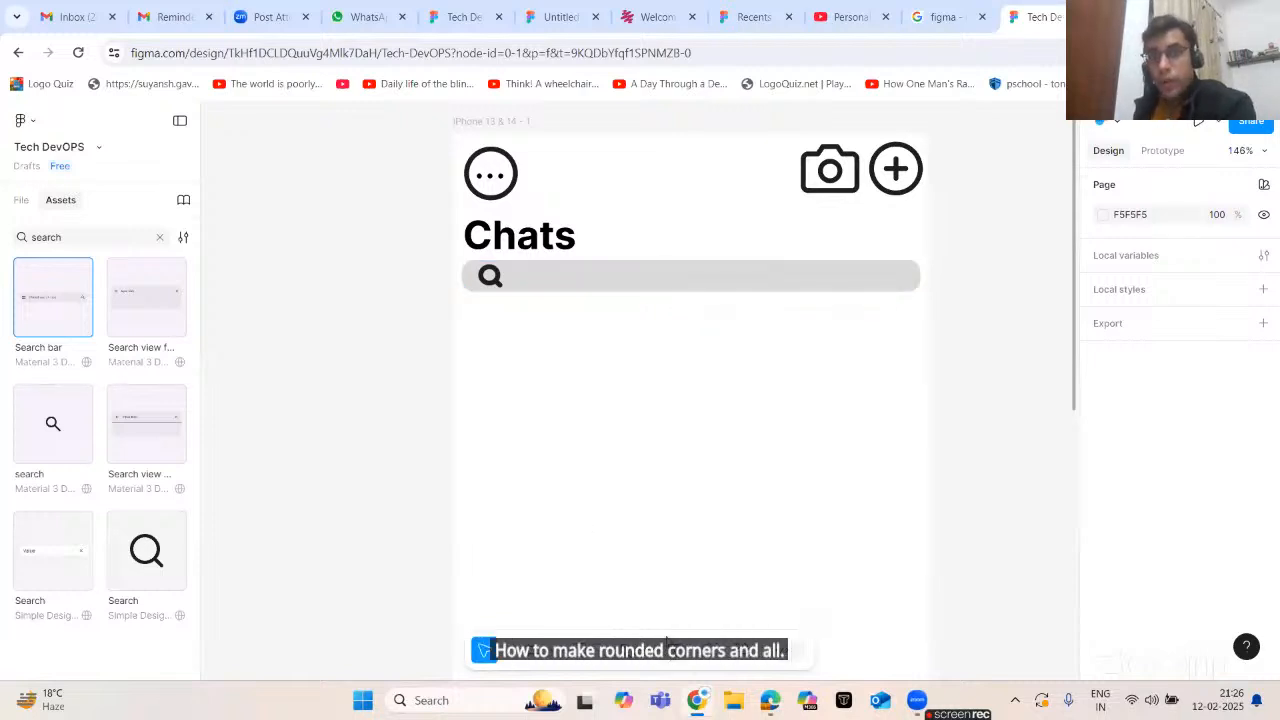
- Draw a text box about 251 × 18 inside the grey bar beside the magnifier and enter "Ask Meta AI or Search"
key(r)
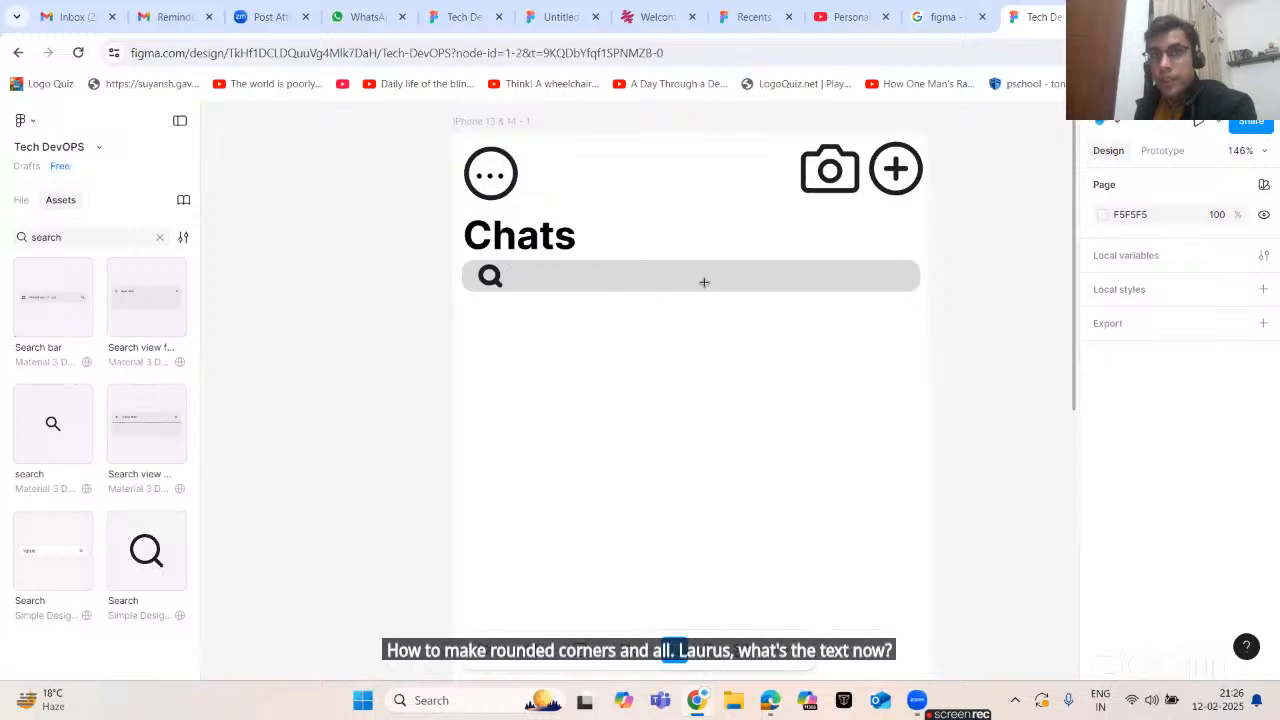
drag(509, 264, 806, 285)
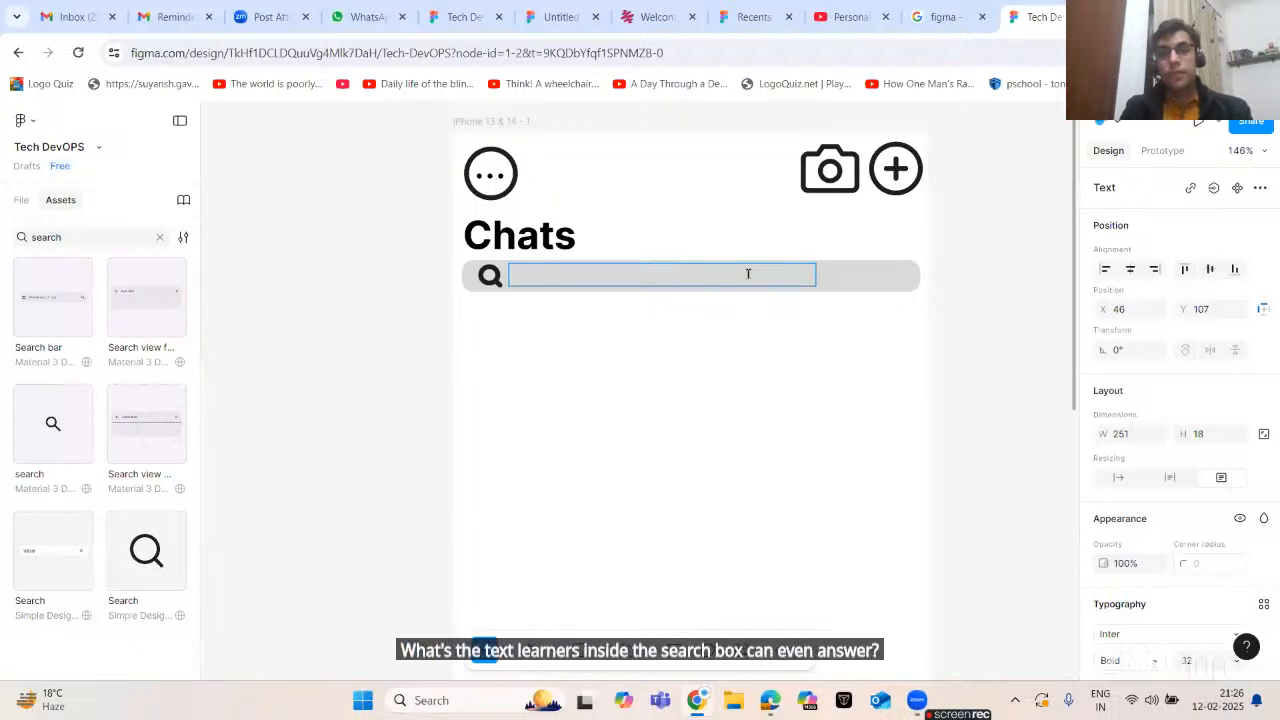
text(Ask )
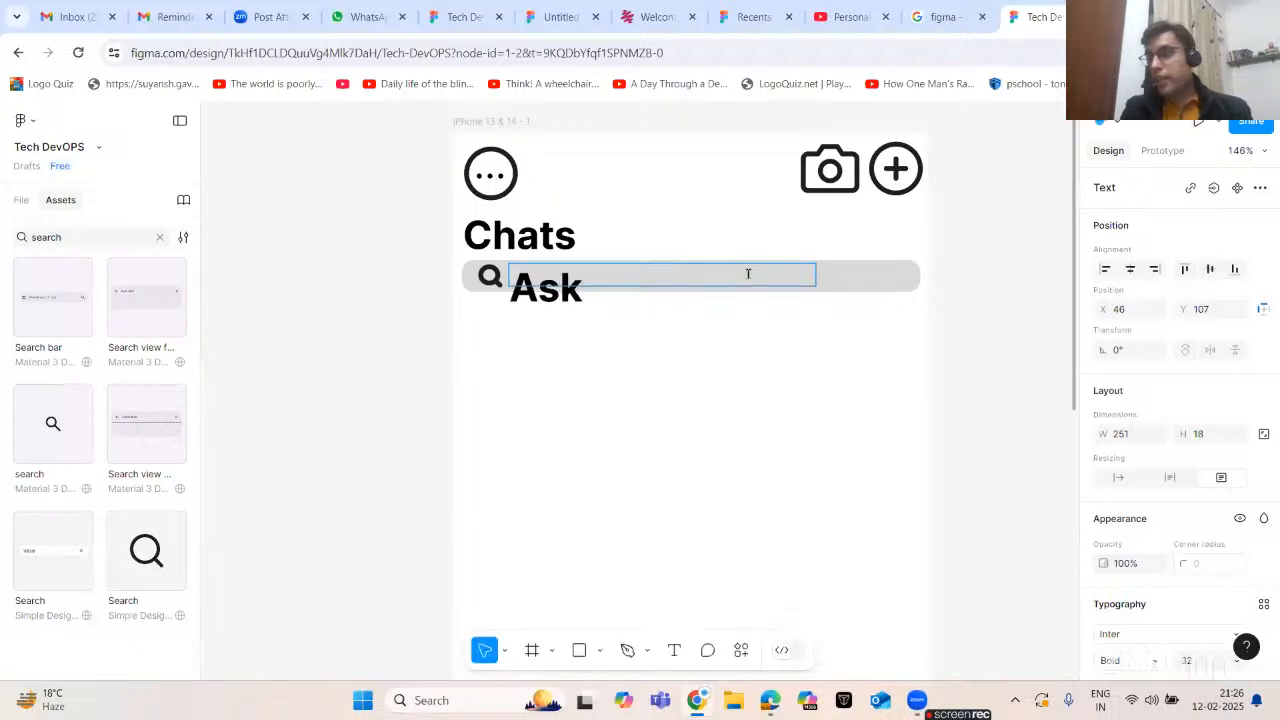
text(Meta A)
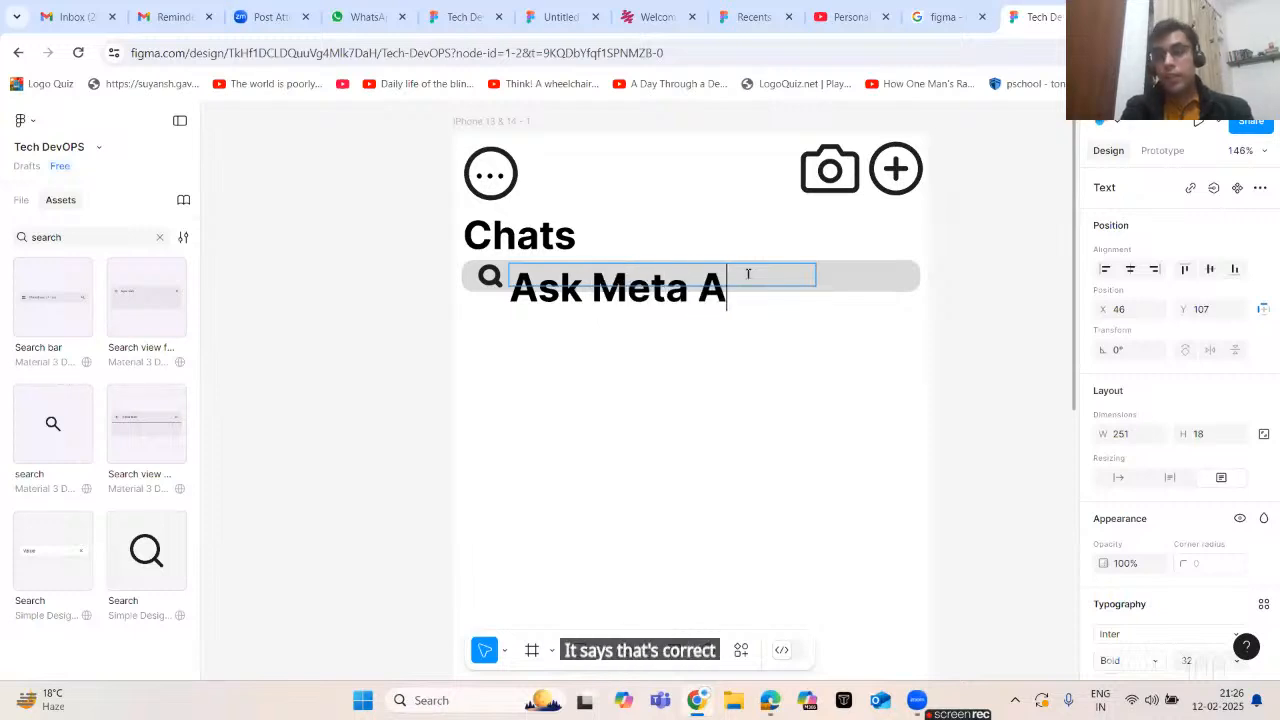
text(I or S)
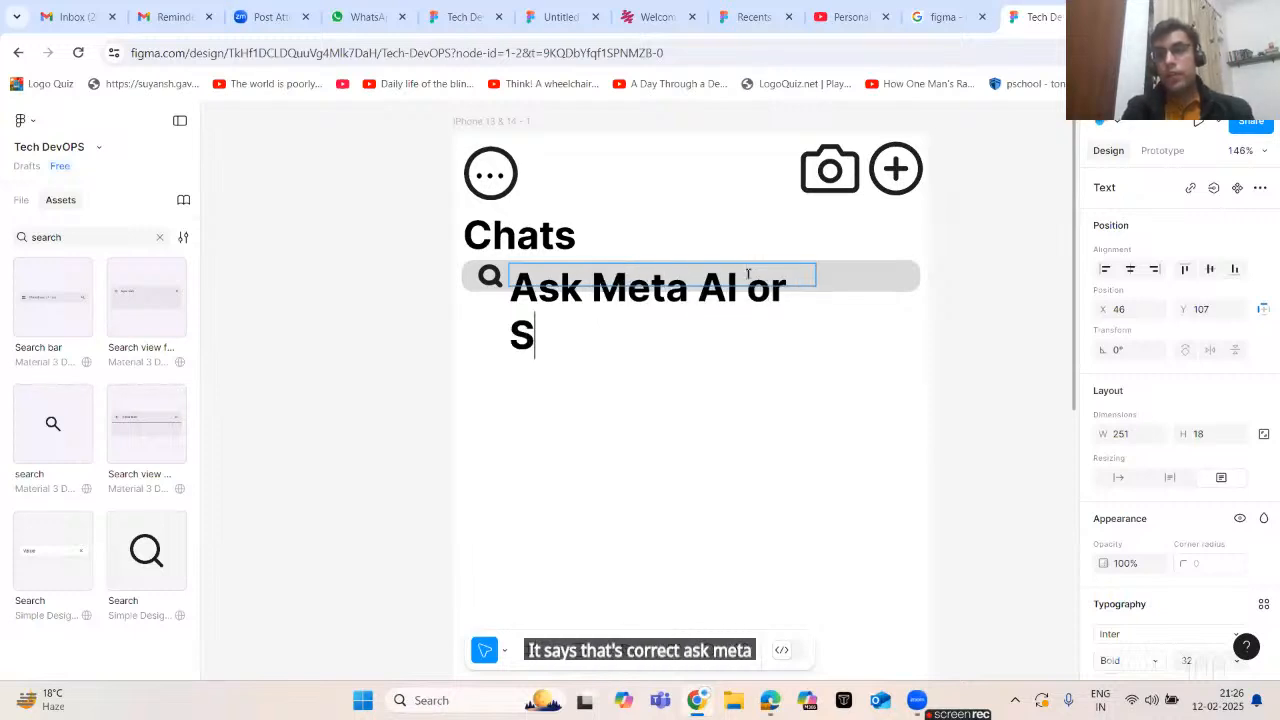
text(each)
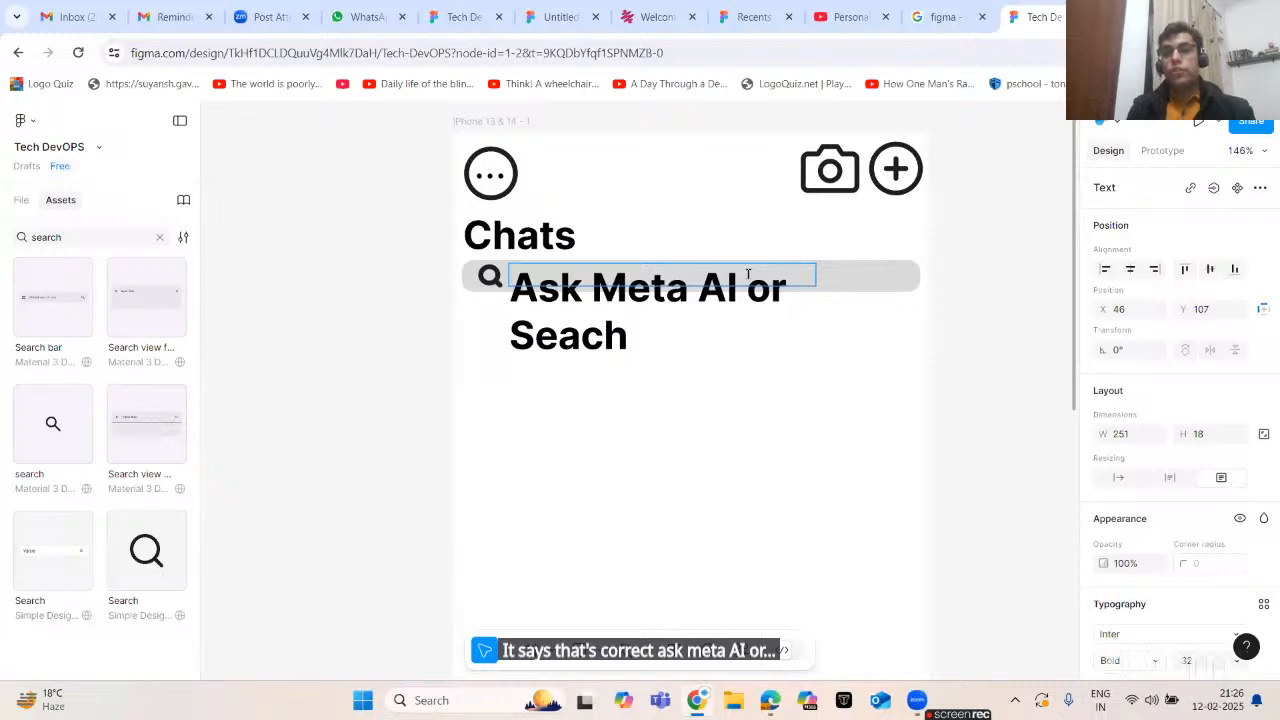
key(BackSpace)
key(BackSpace)
key(BackSpace)
text(arch)
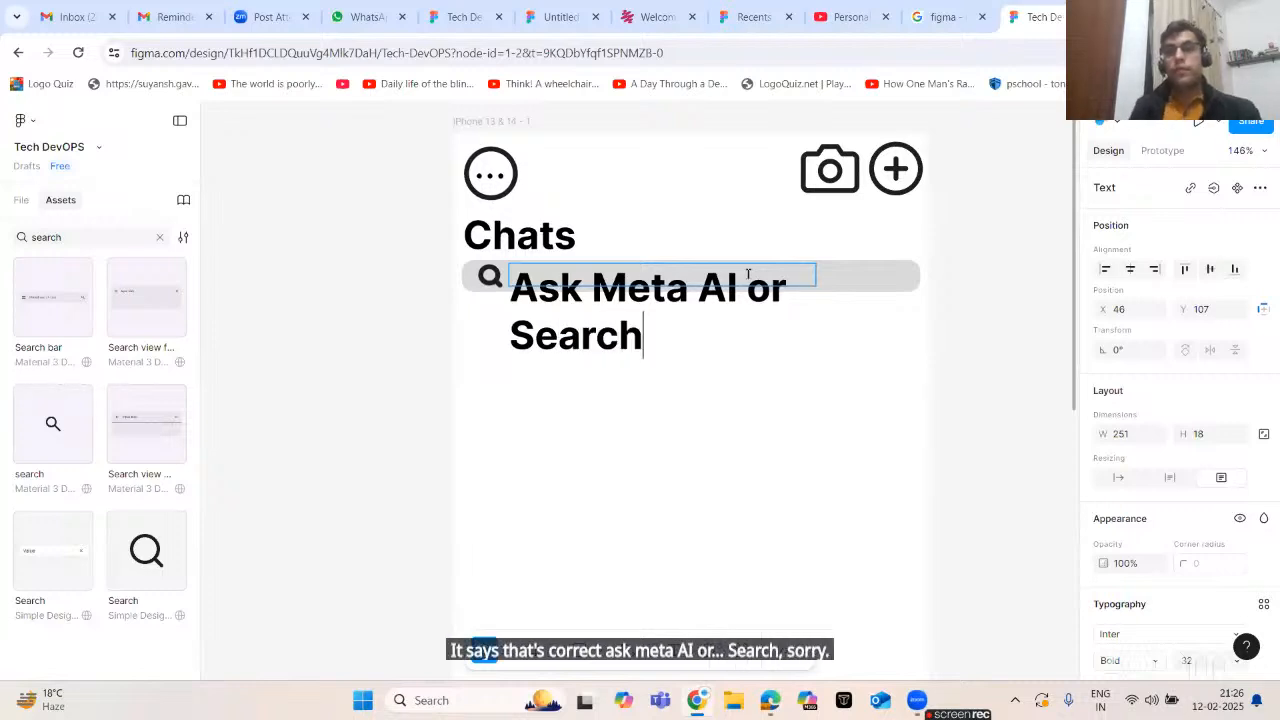
- Set the font size of the whole search placeholder text to 12
key(ctrl+a)
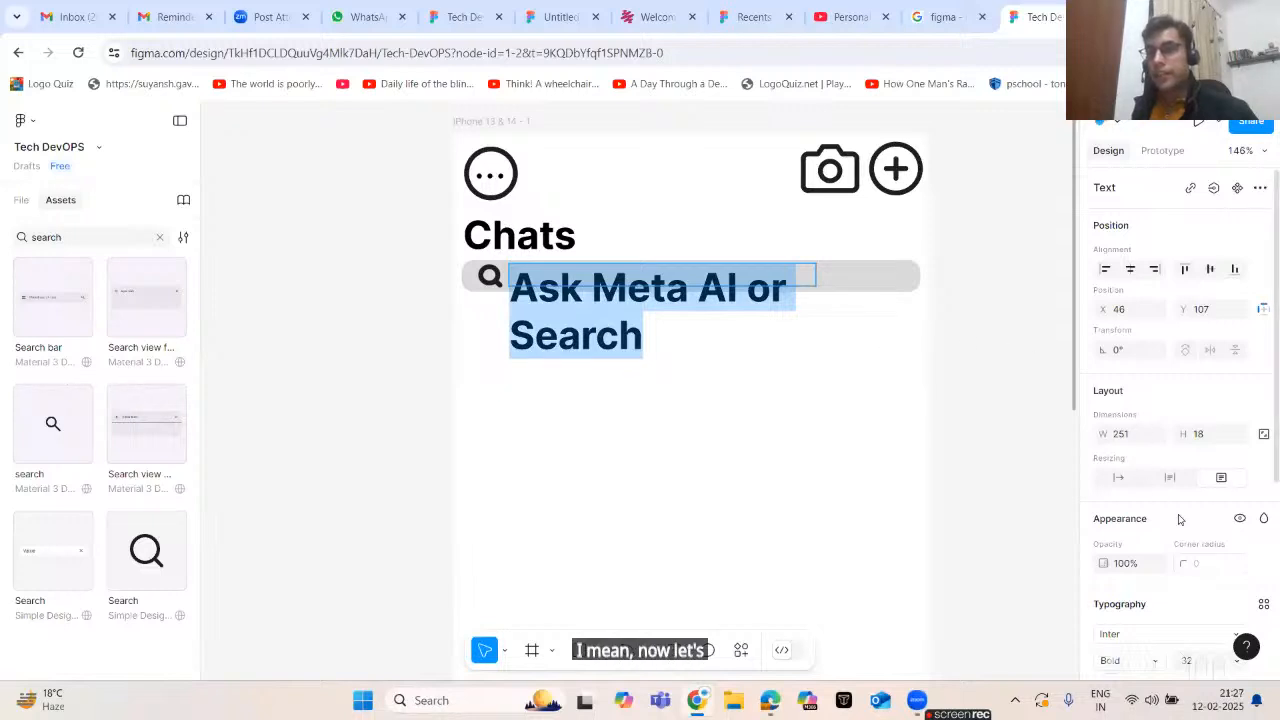
scroll(1178, 518, down, 3)
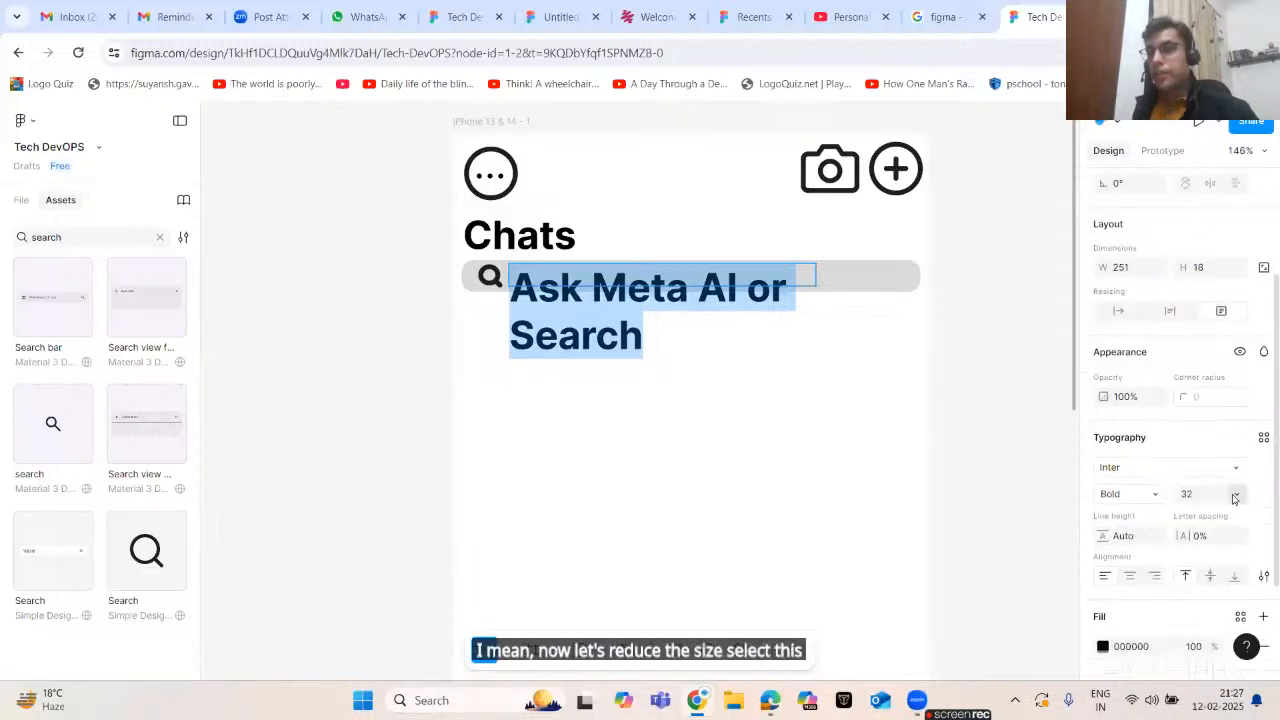
click(1234, 498)
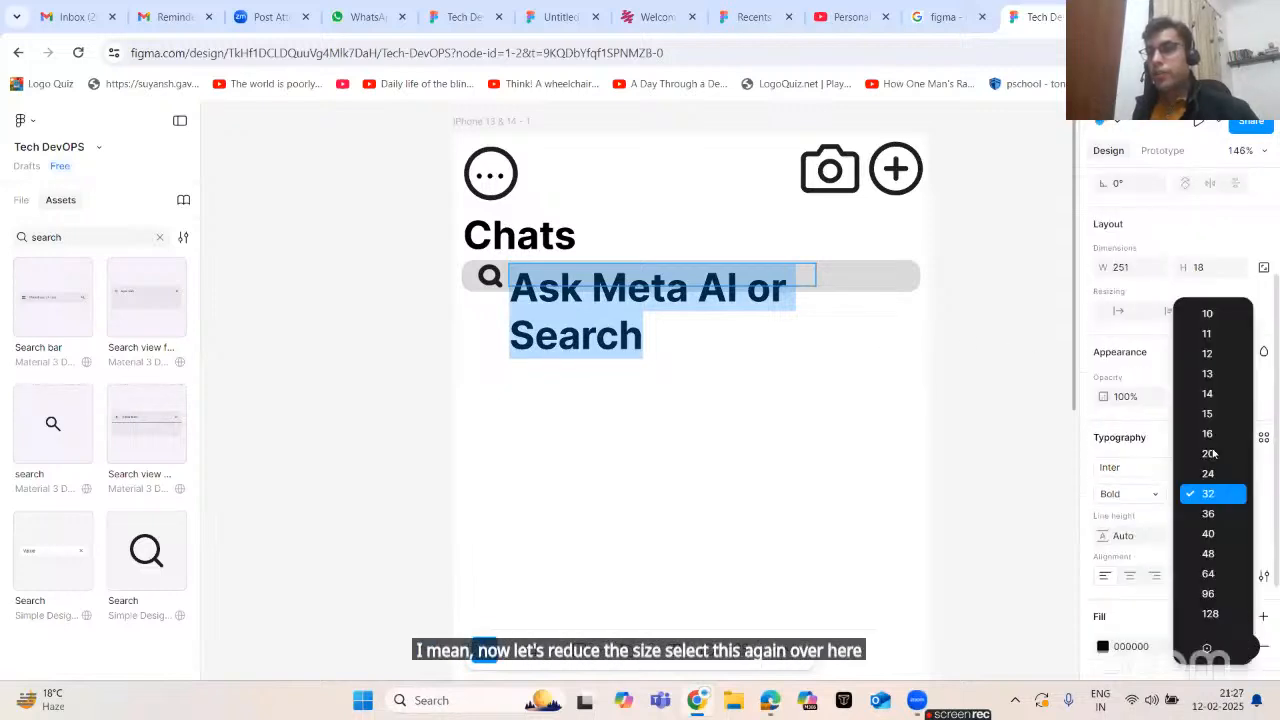
click(1208, 354)
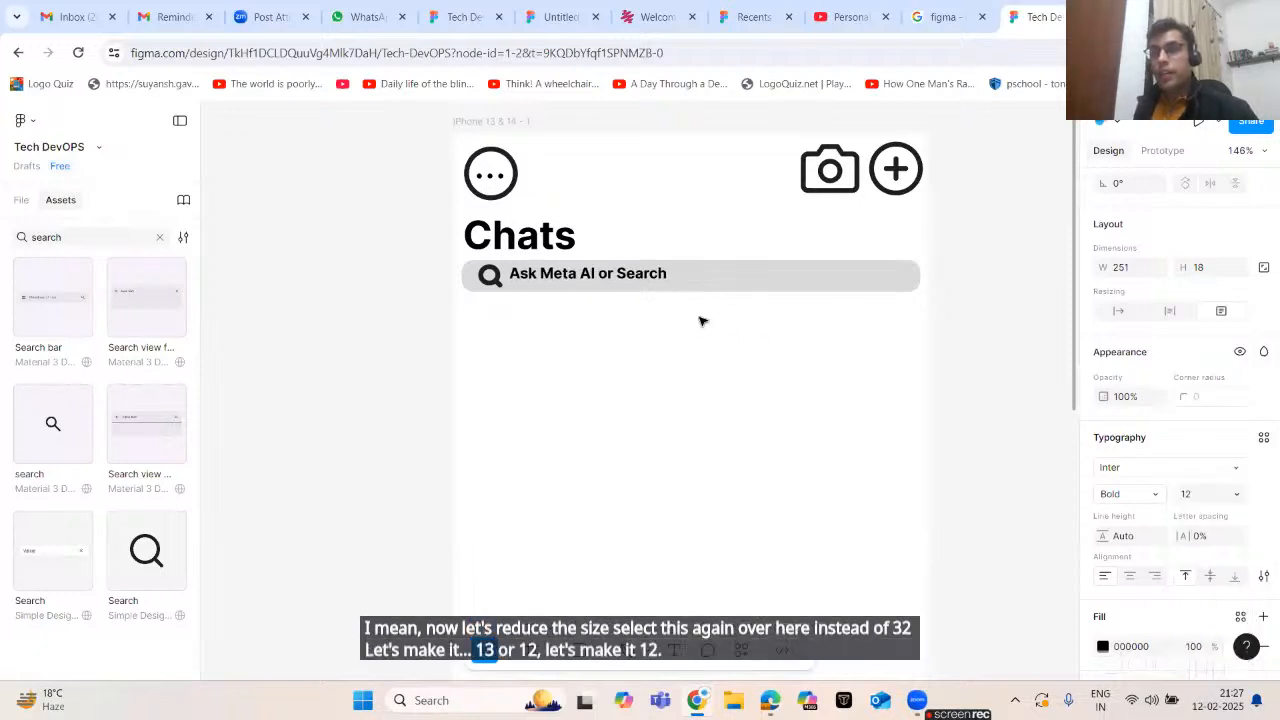
- Change the search placeholder text from bold to Regular and nudge it slightly down within the grey bar
double_click(633, 273)
key(ctrl+b)
key(Escape)
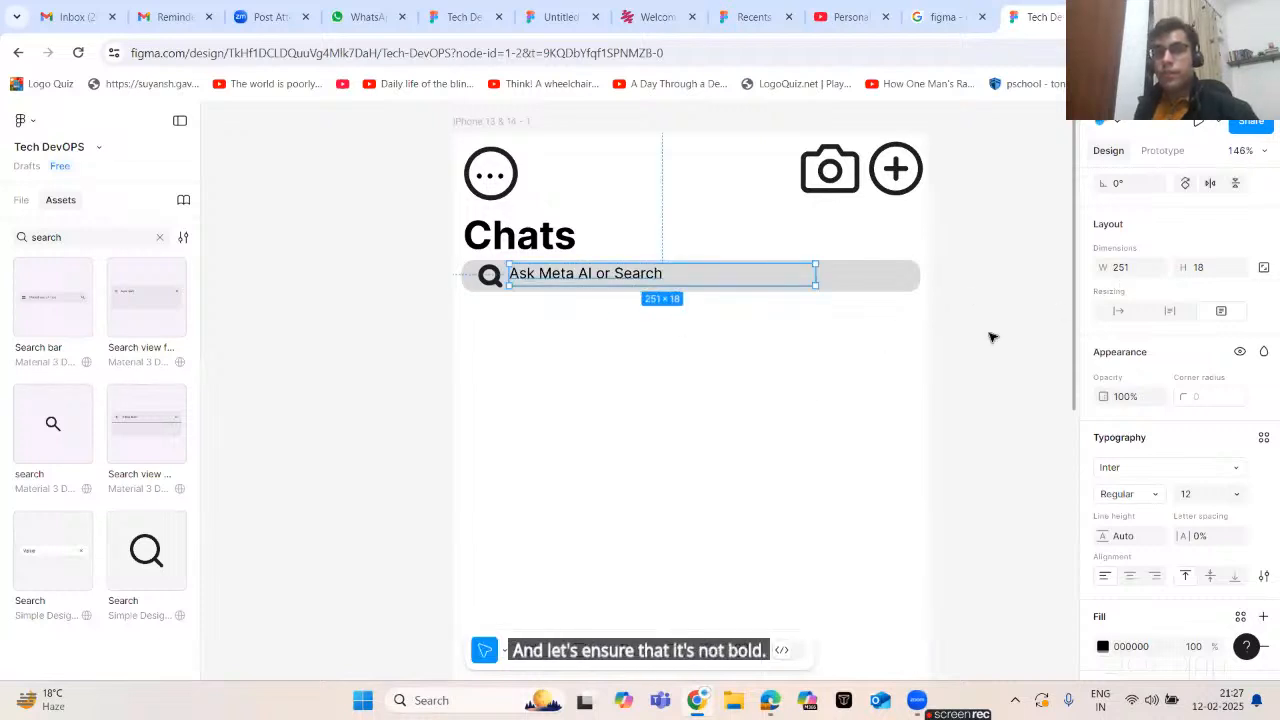
key(Down)
key(Down)
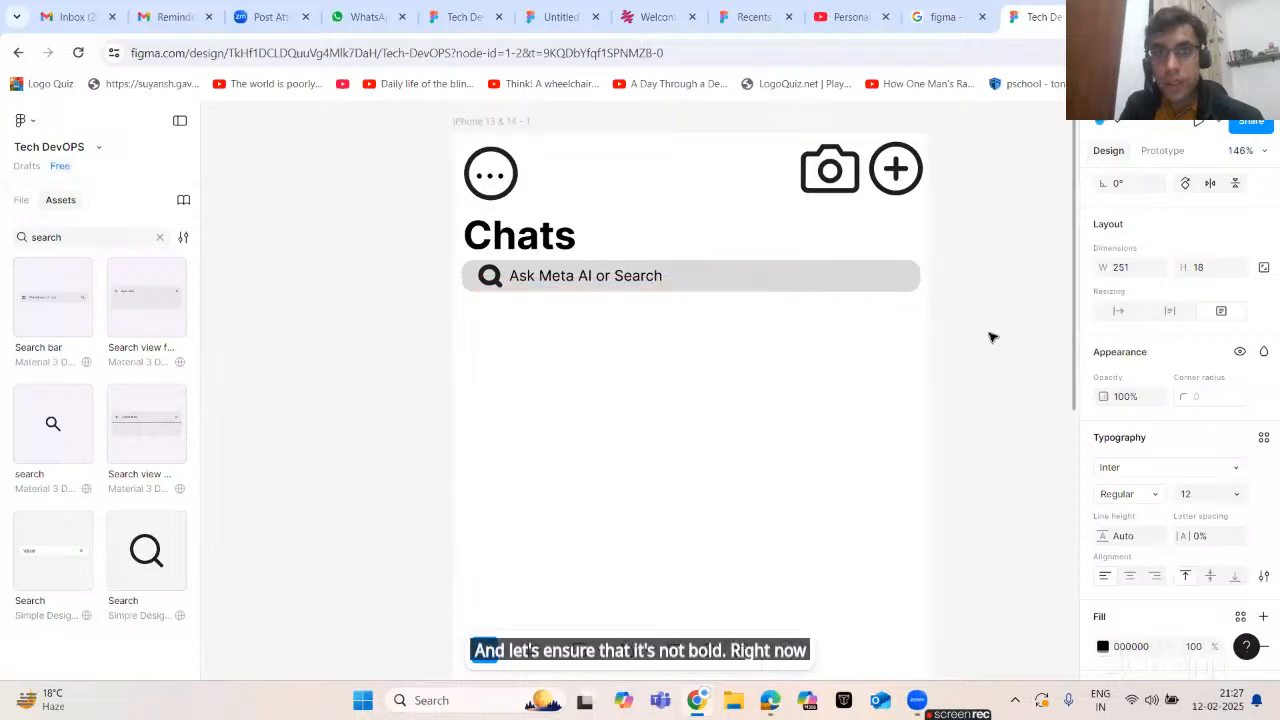
click(990, 337)
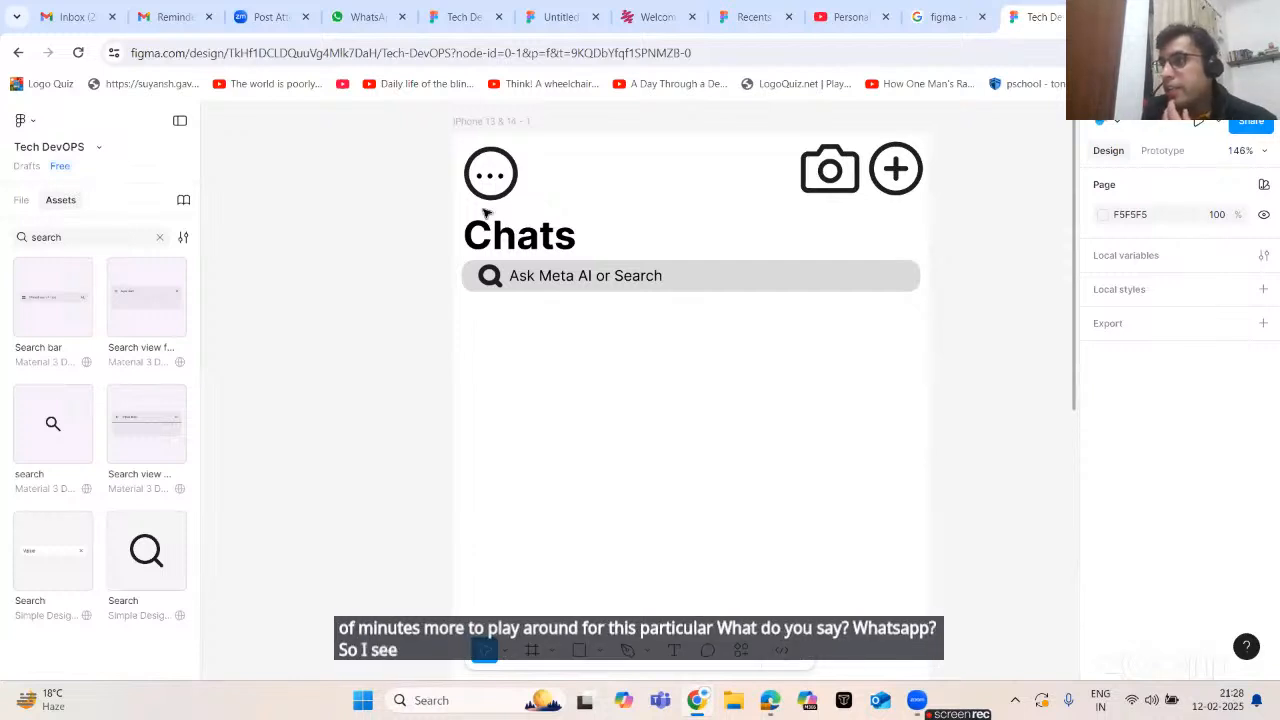
- Search the assets for "shop" and place the Shopping bag icon below the search bar, shrunk to about 26 × 28
click(82, 234)
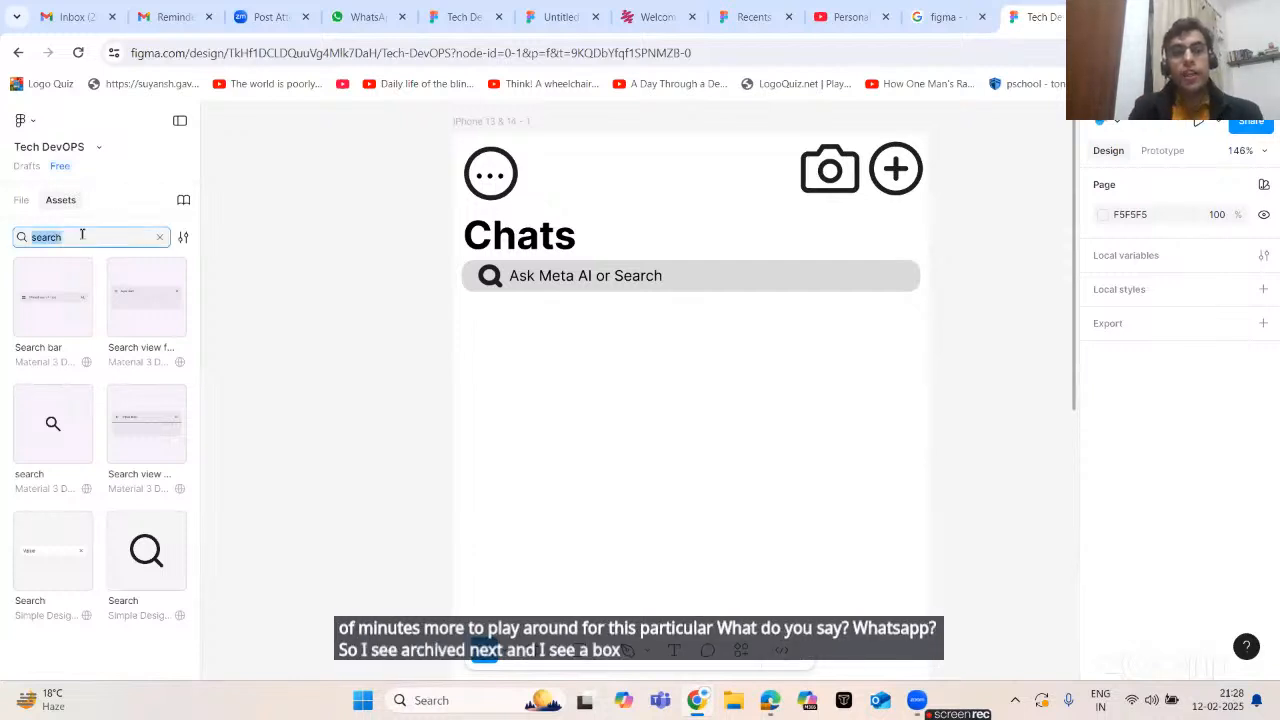
text(shop)
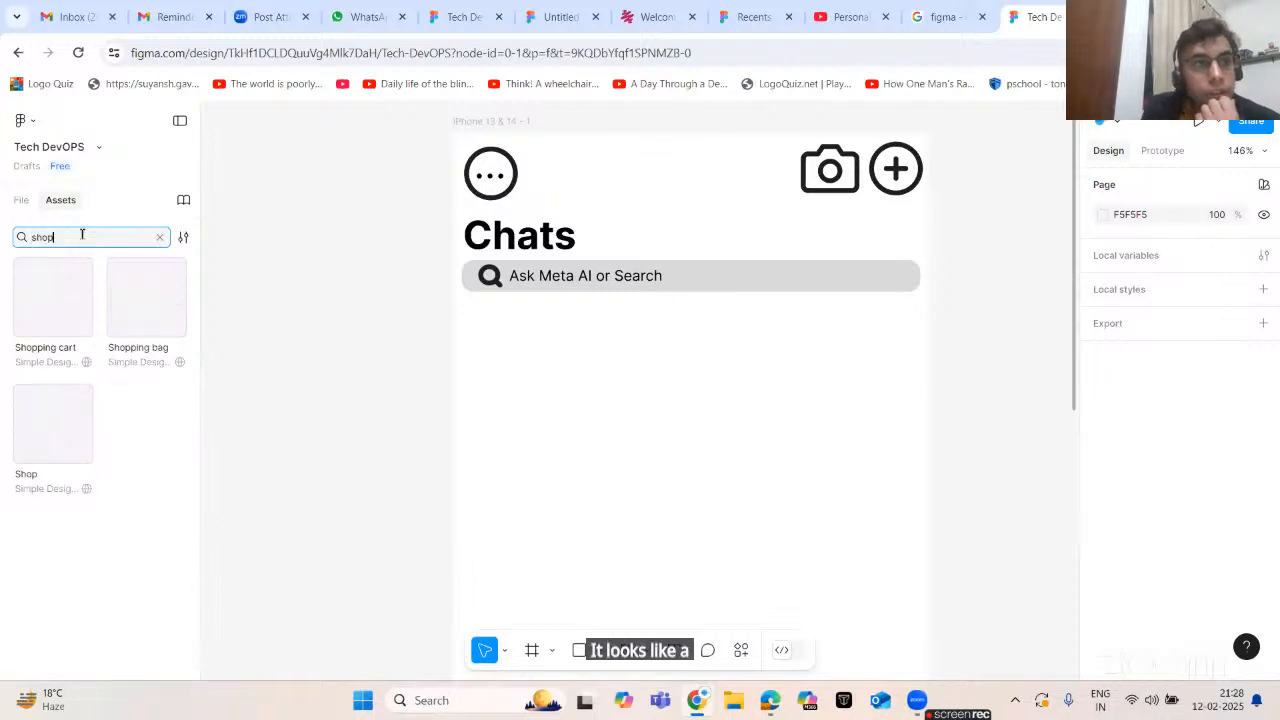
drag(150, 300, 519, 343)
click(535, 350)
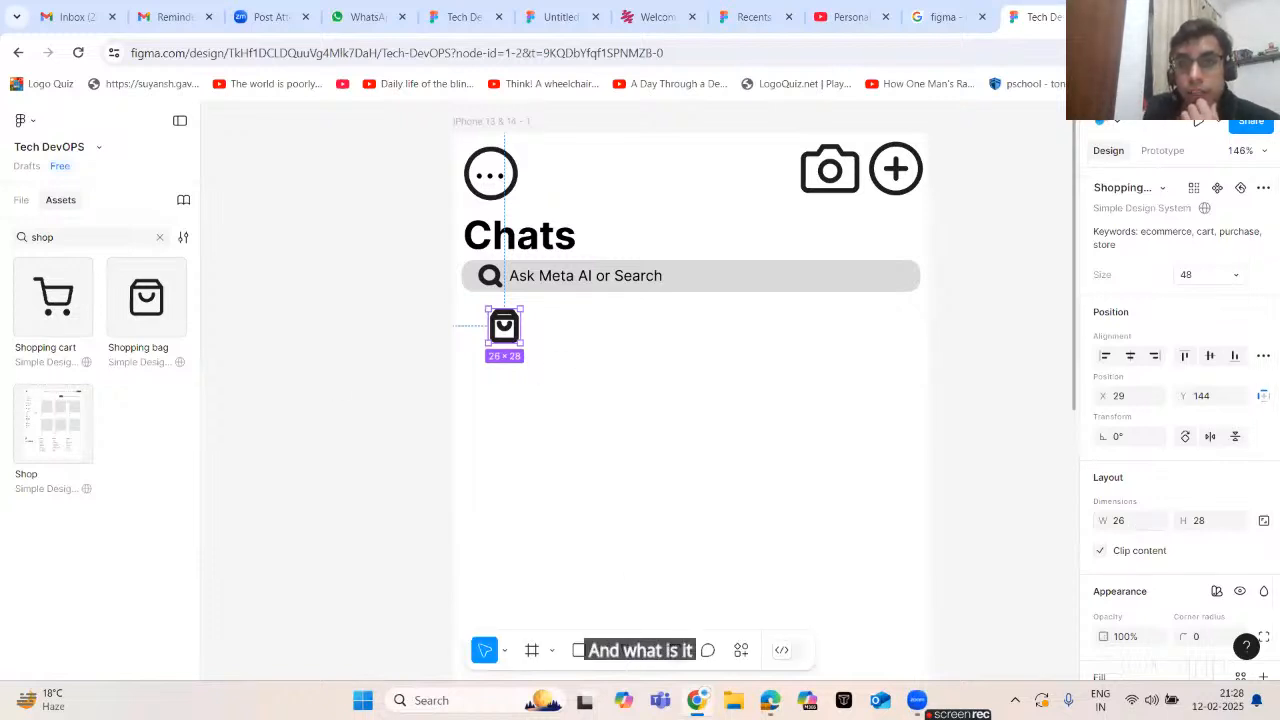
- Draw a text box about 128 × 20 beside the bag icon, enter "Archived", and shift it slightly closer to the icon
key(t)
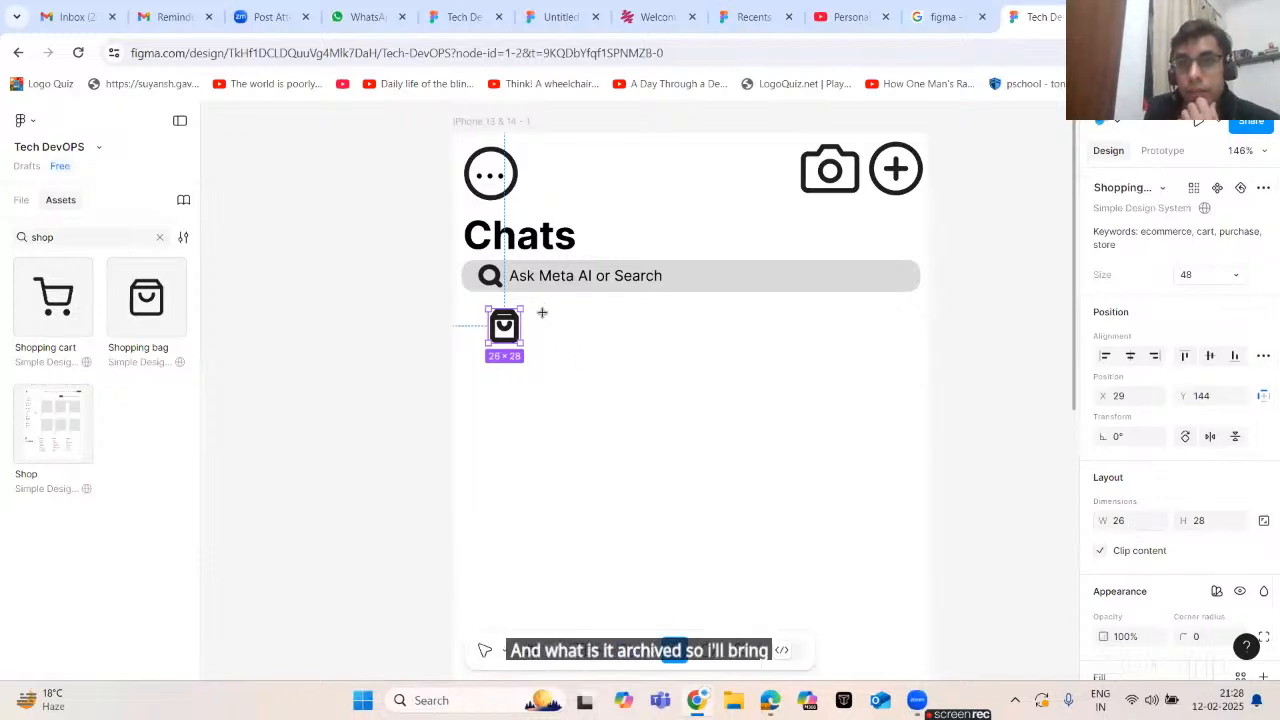
drag(543, 309, 691, 330)
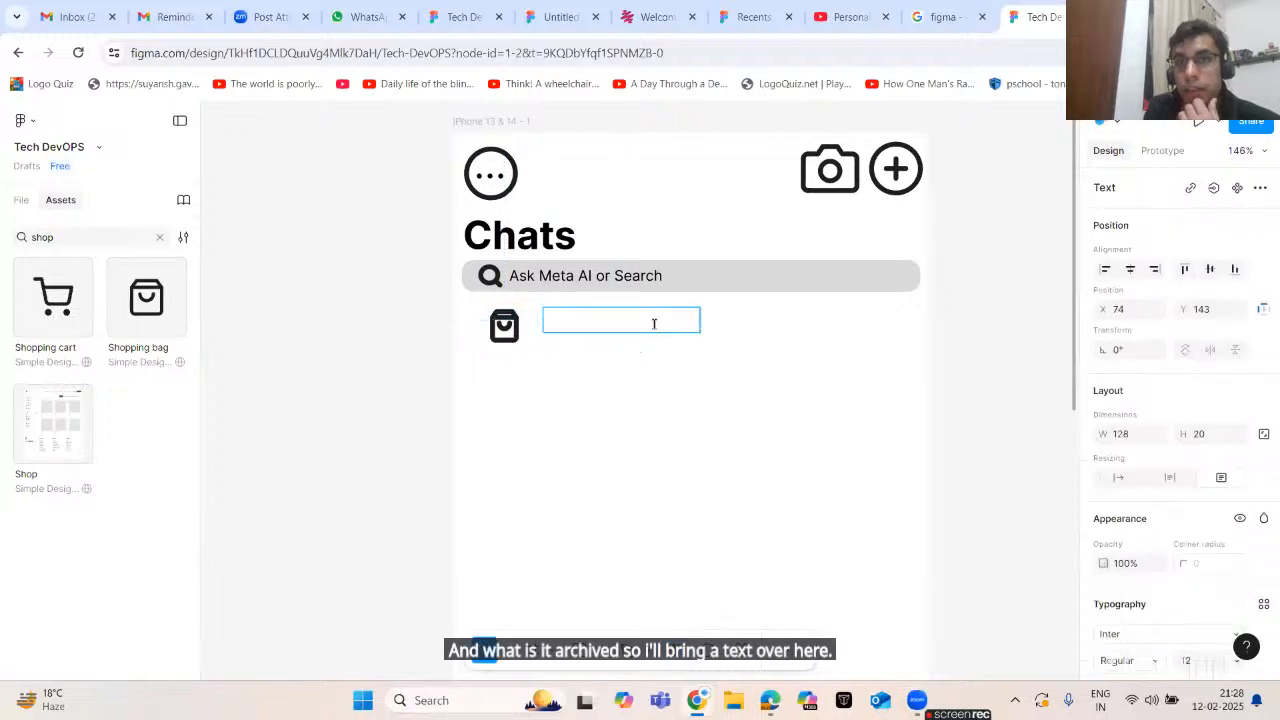
text(Archived)
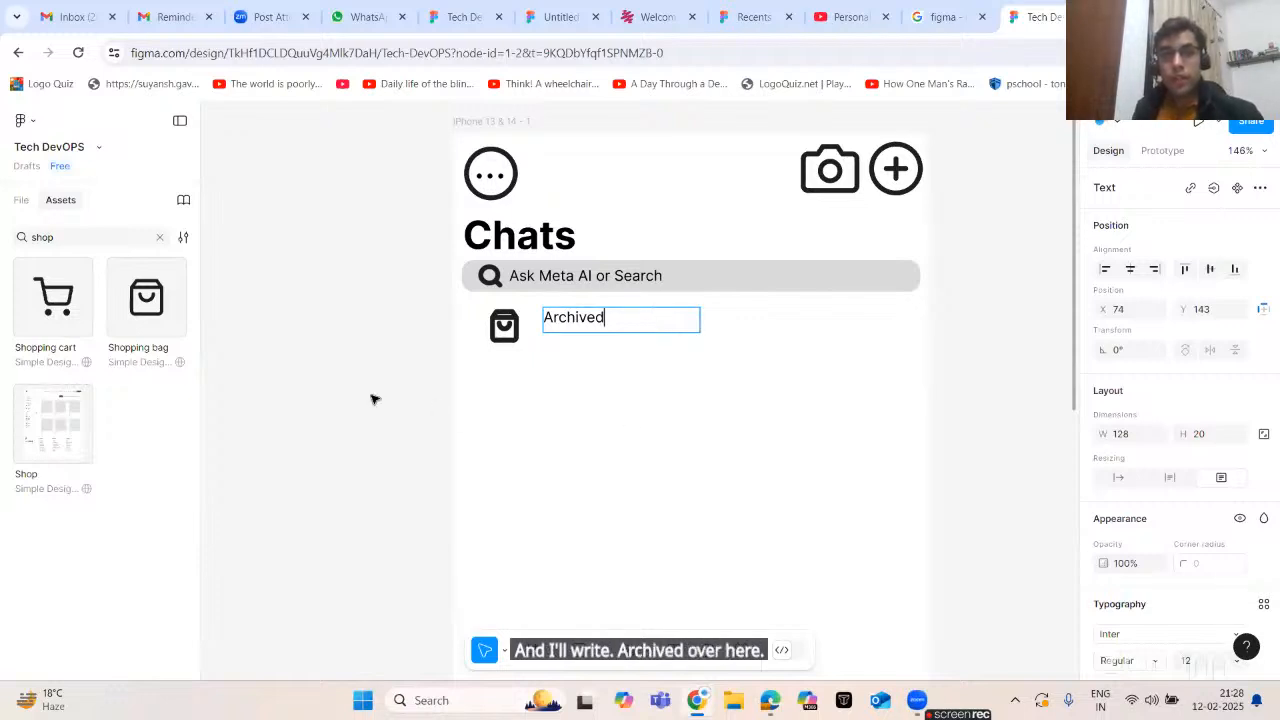
key(Escape)
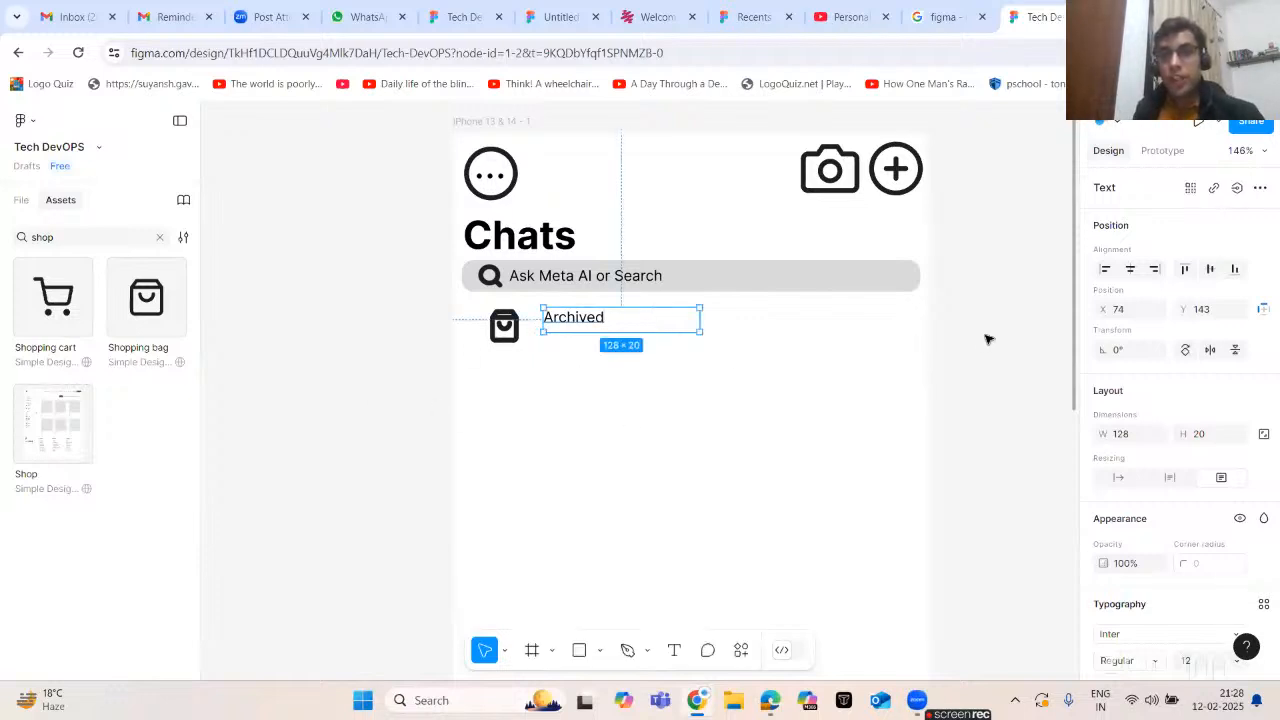
click(337, 378)
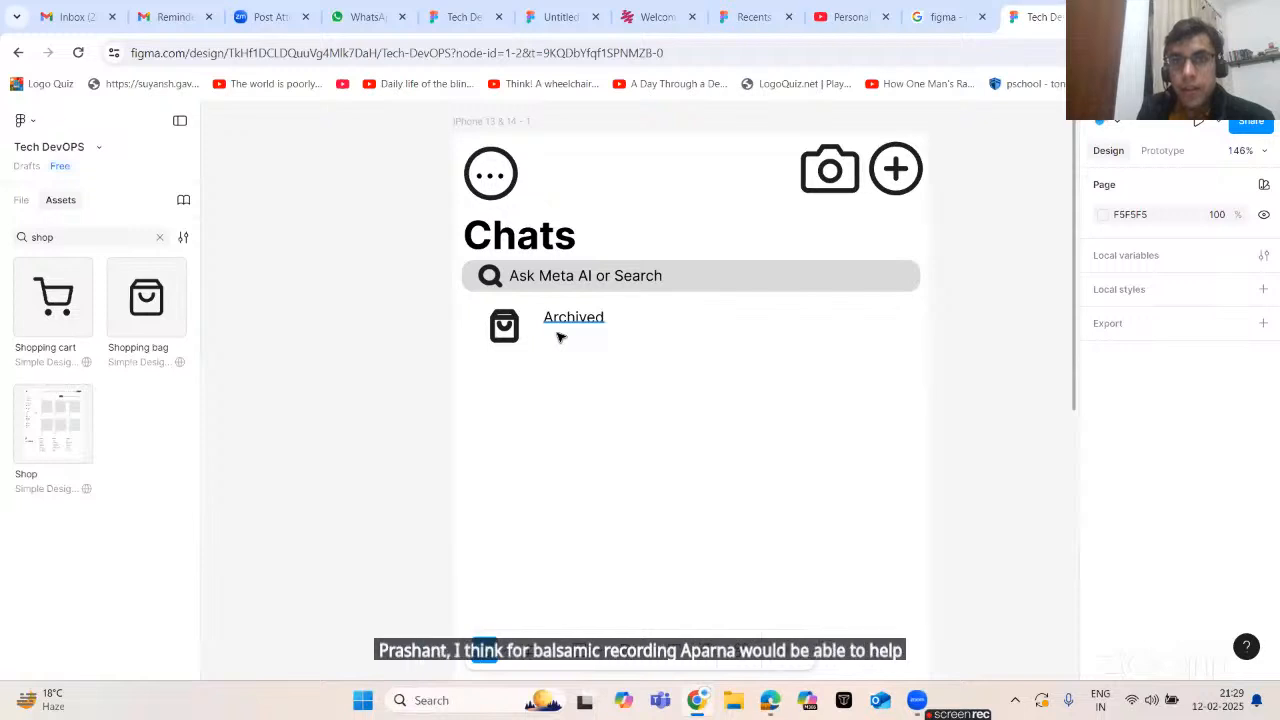
click(963, 309)
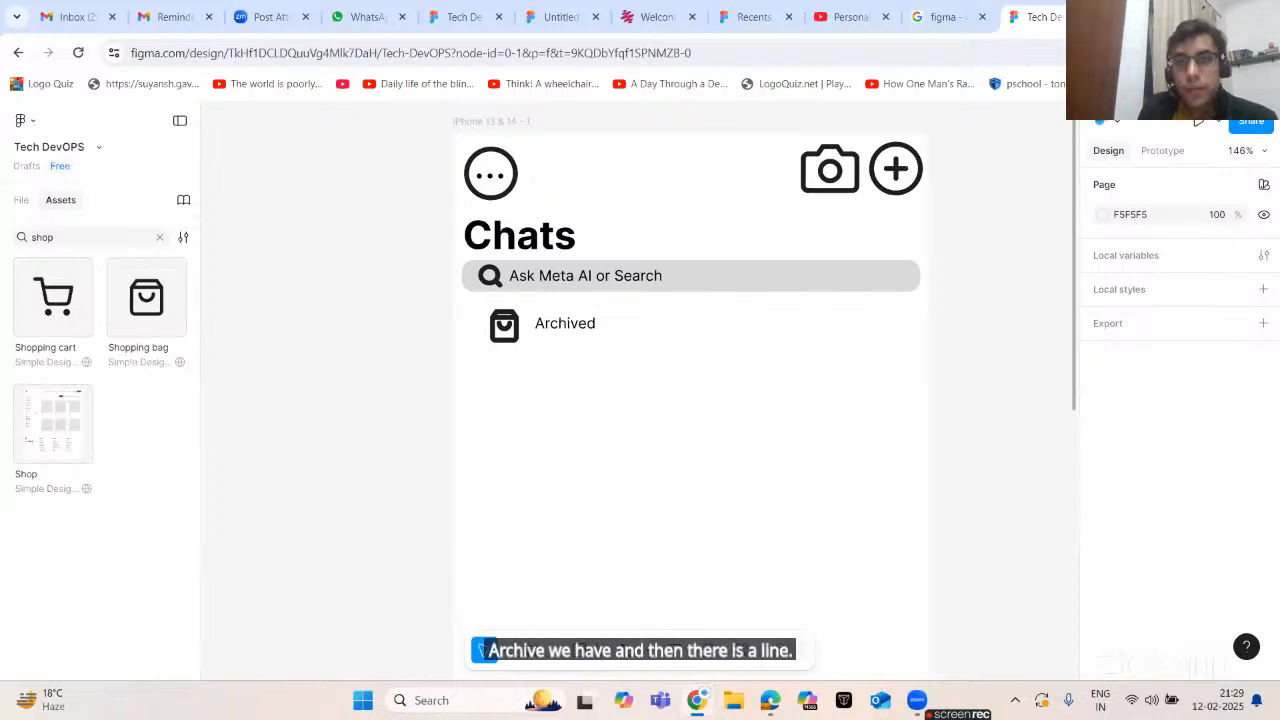
- Draw a horizontal divider line about 306 long below the Archived label
click(576, 651)
click(592, 502)
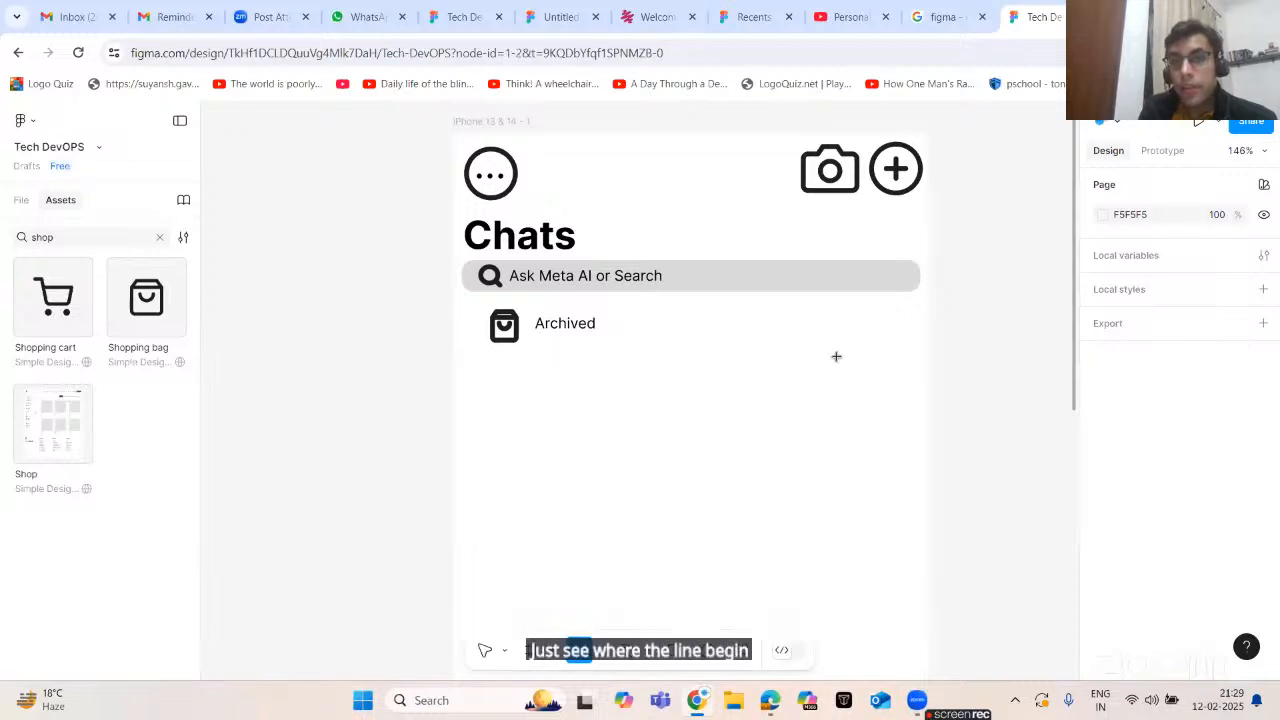
drag(536, 352, 909, 352)
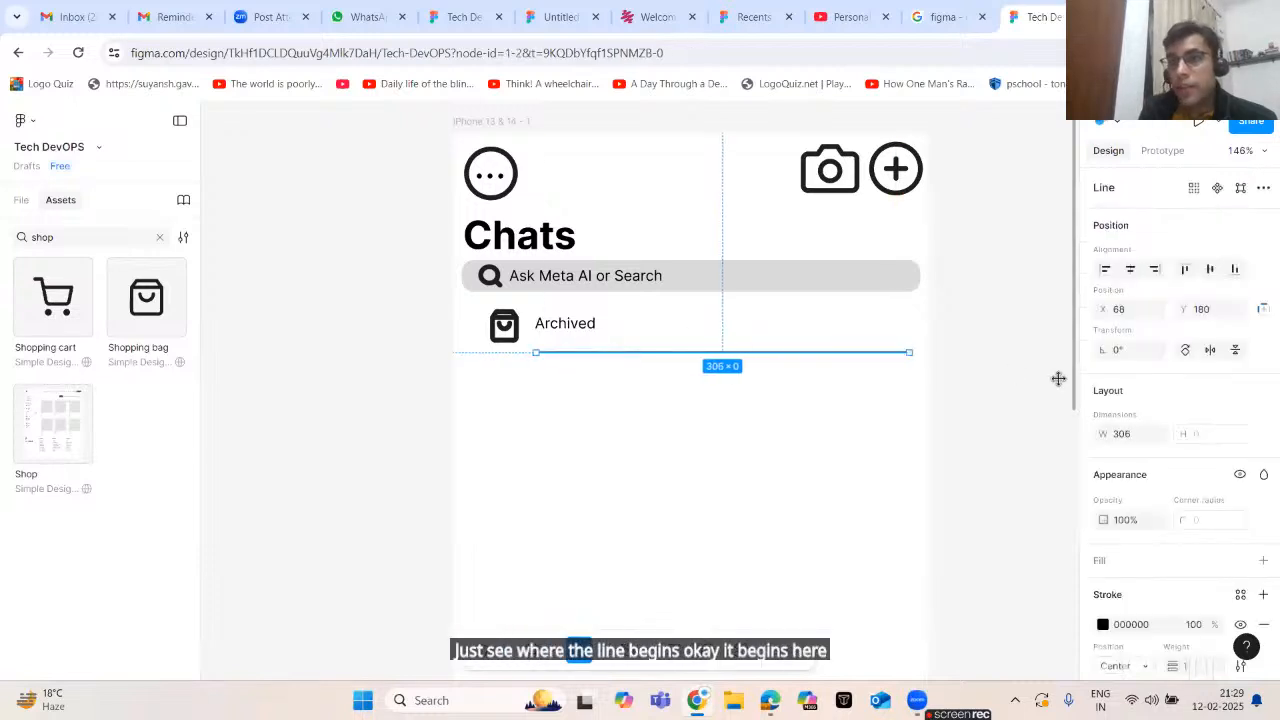
click(990, 355)
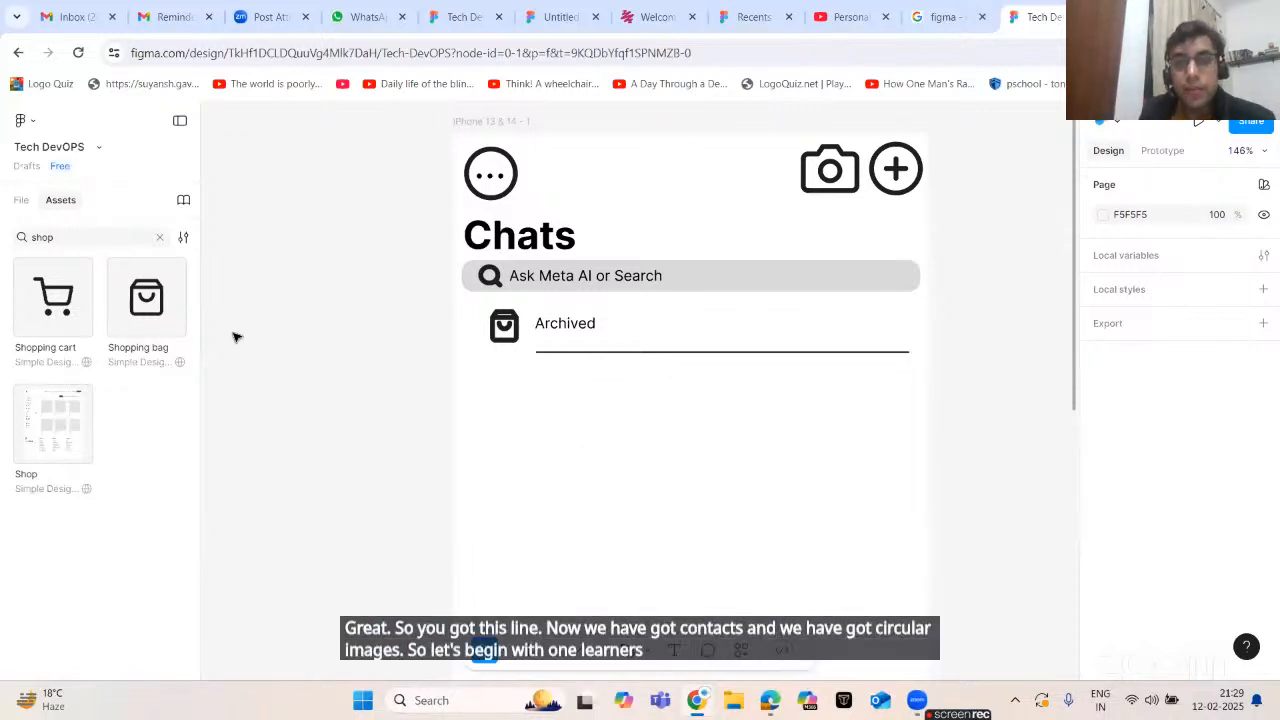
- Draw an ellipse about 27 × 22 below the bag icon as the contact's image placeholder
click(88, 237)
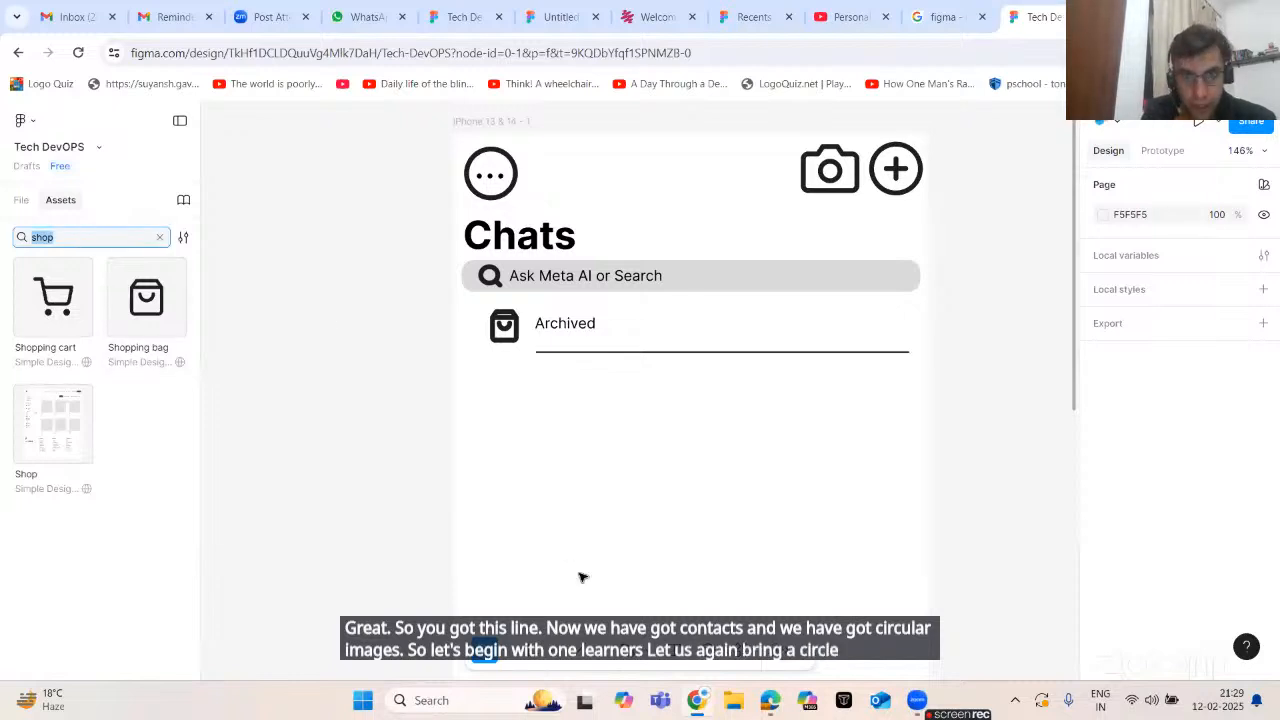
click(645, 652)
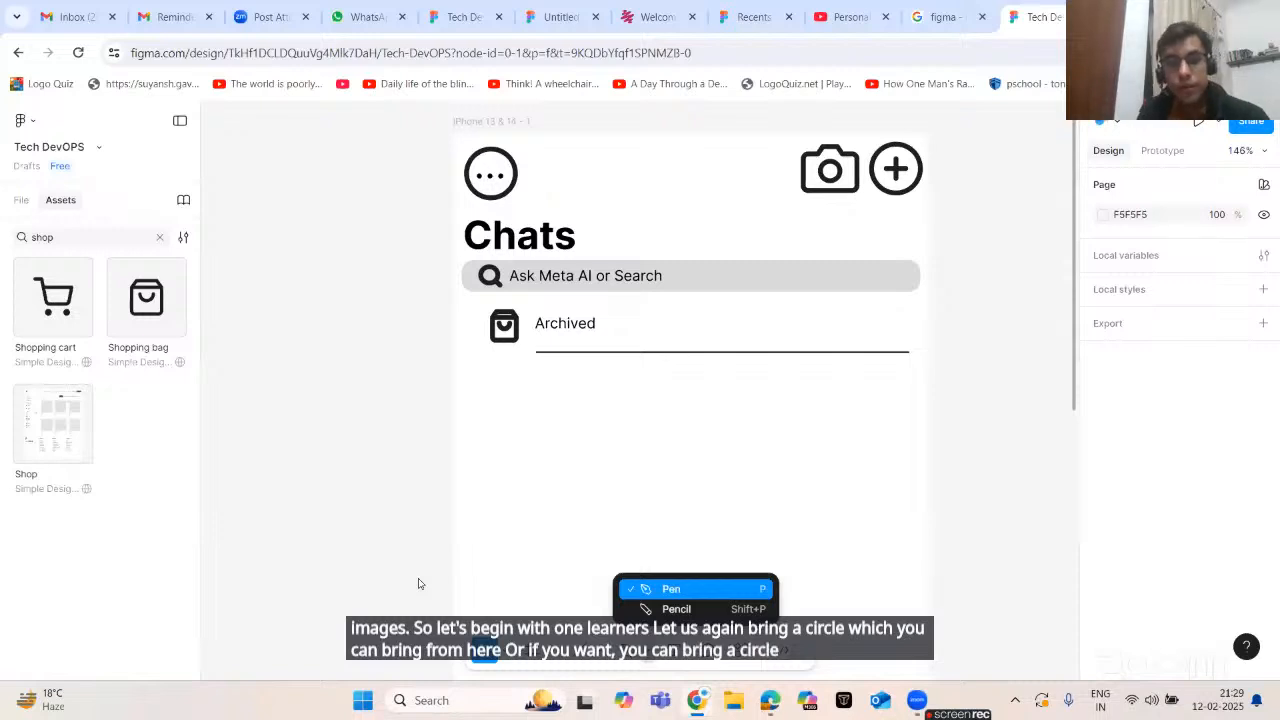
click(598, 652)
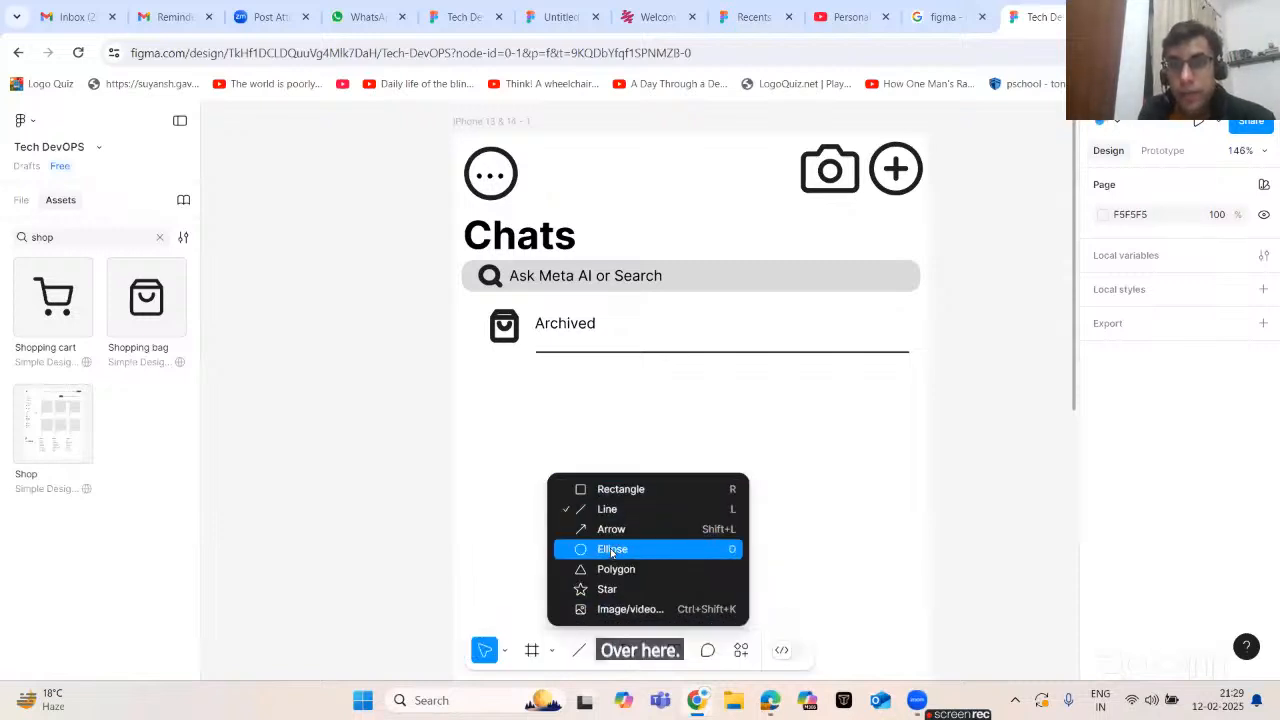
click(609, 553)
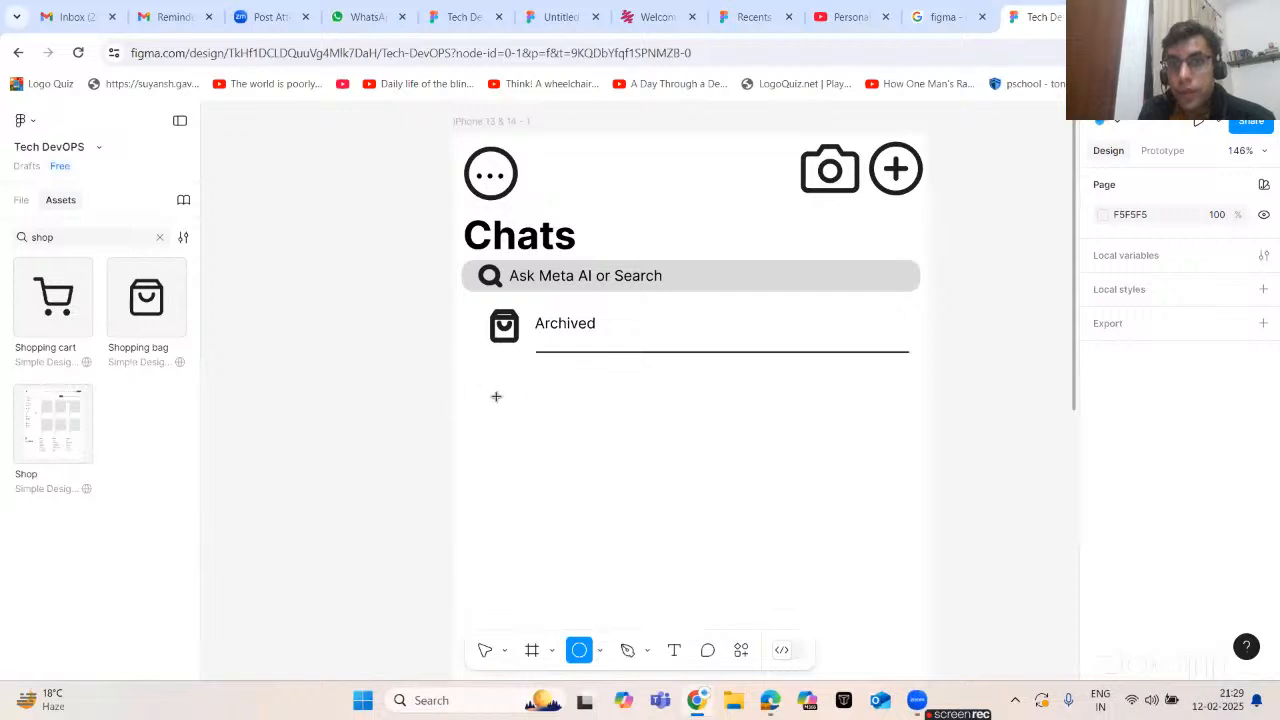
drag(482, 379, 516, 407)
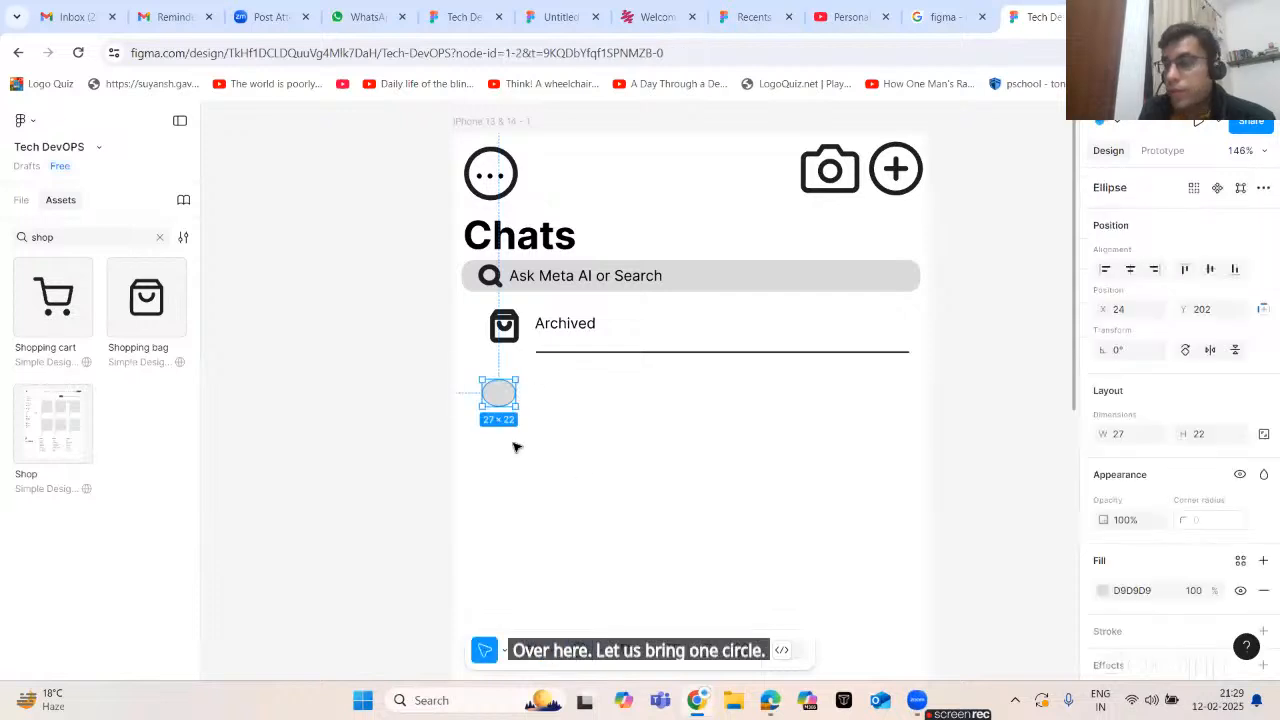
click(405, 443)
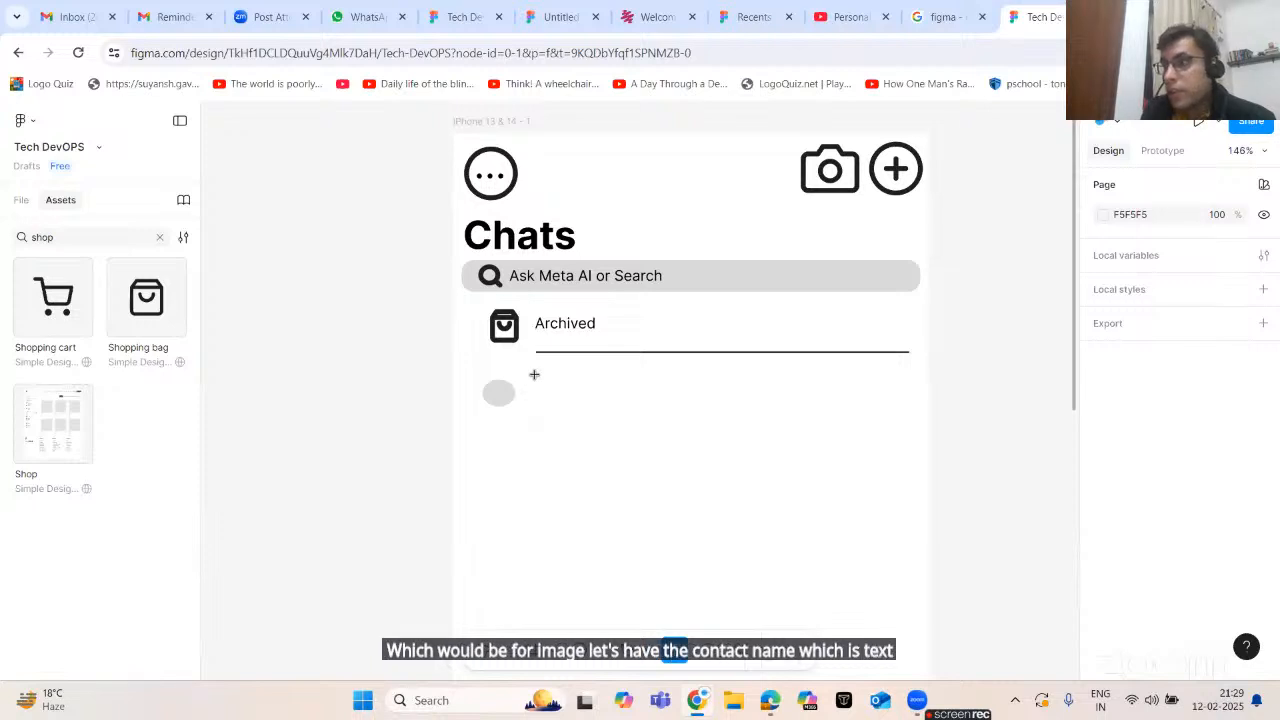
- Draw a text box about 77 × 11 beside the grey ellipse and enter the contact's name
drag(534, 374, 629, 387)
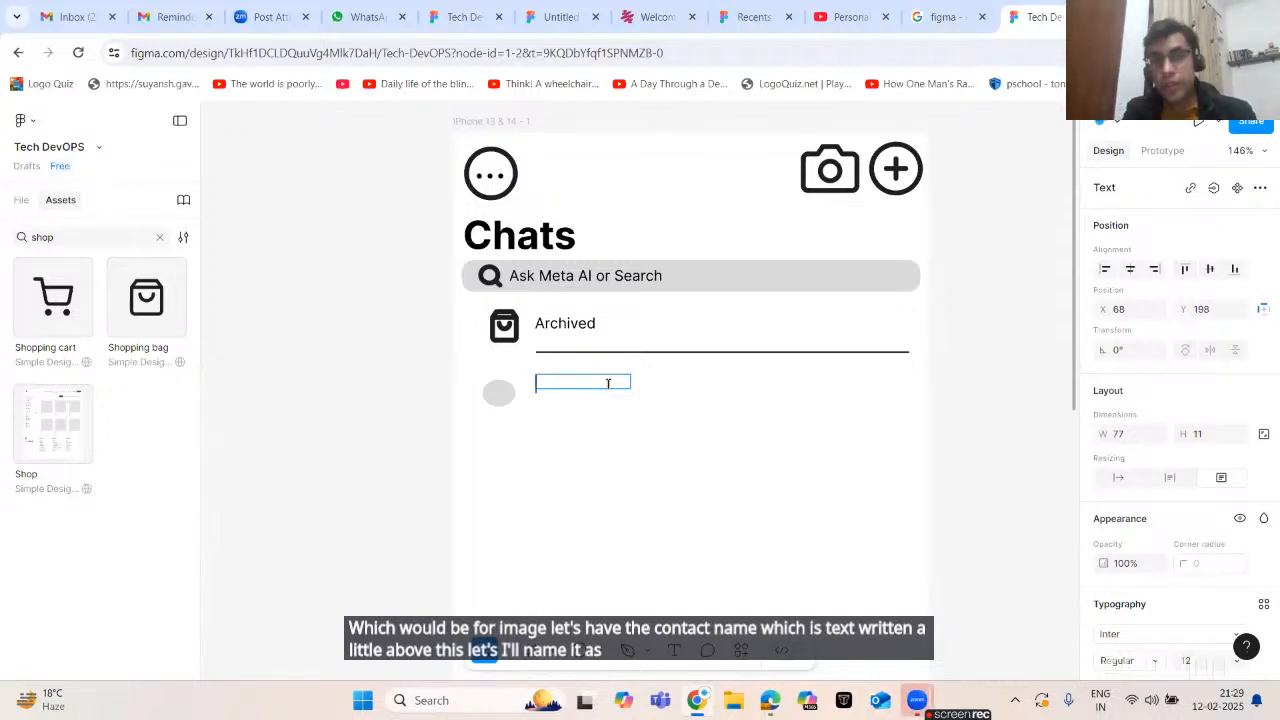
text(Pra)
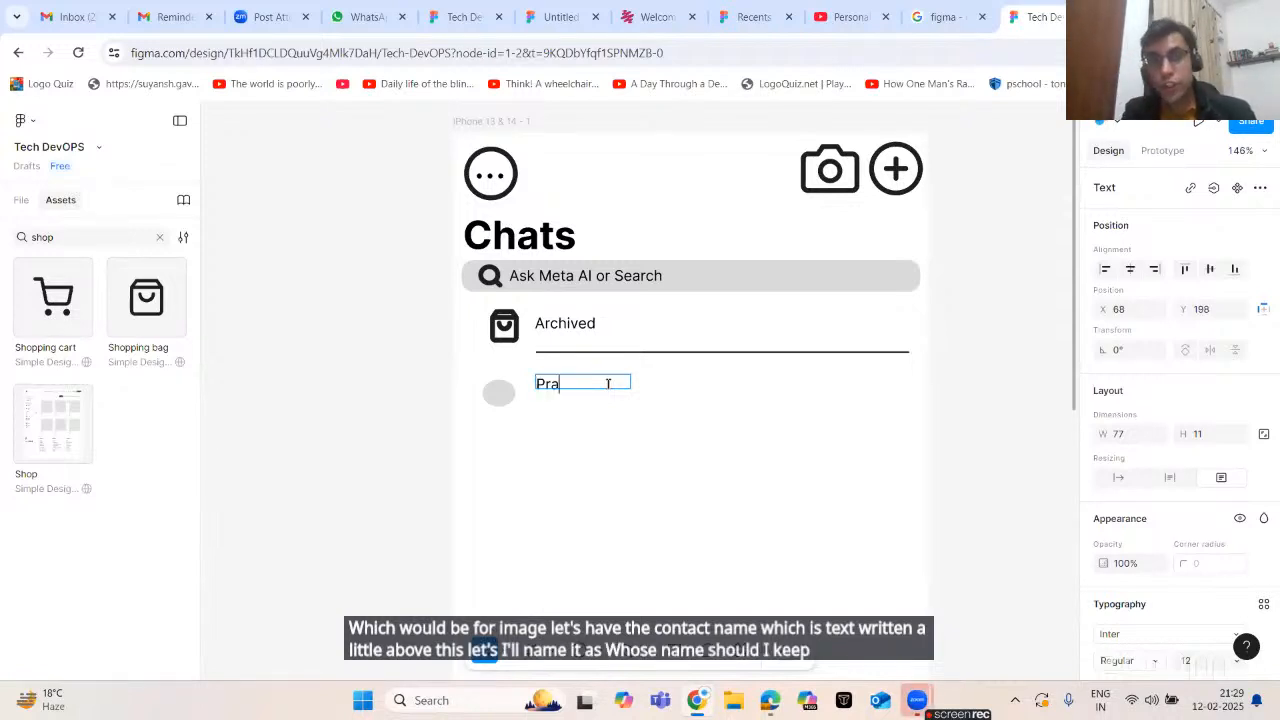
text(shanth)
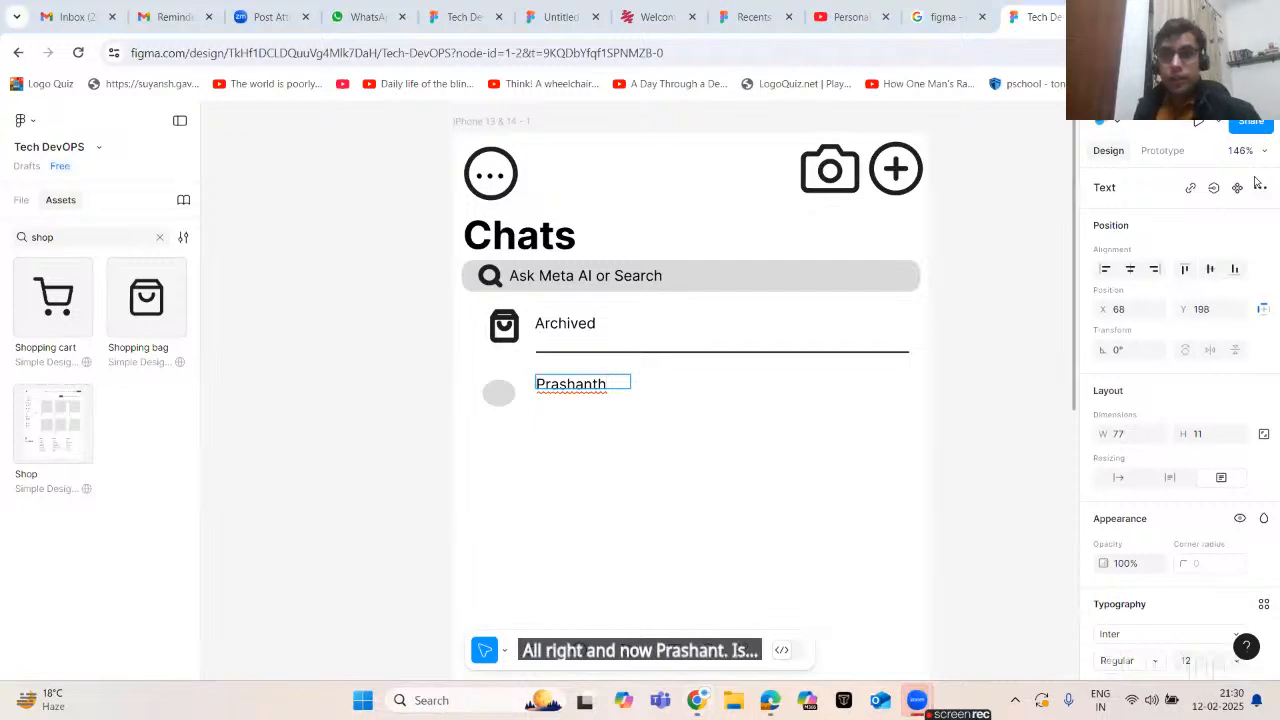
- Make the contact's name beside the grey ellipse bold
key(Escape)
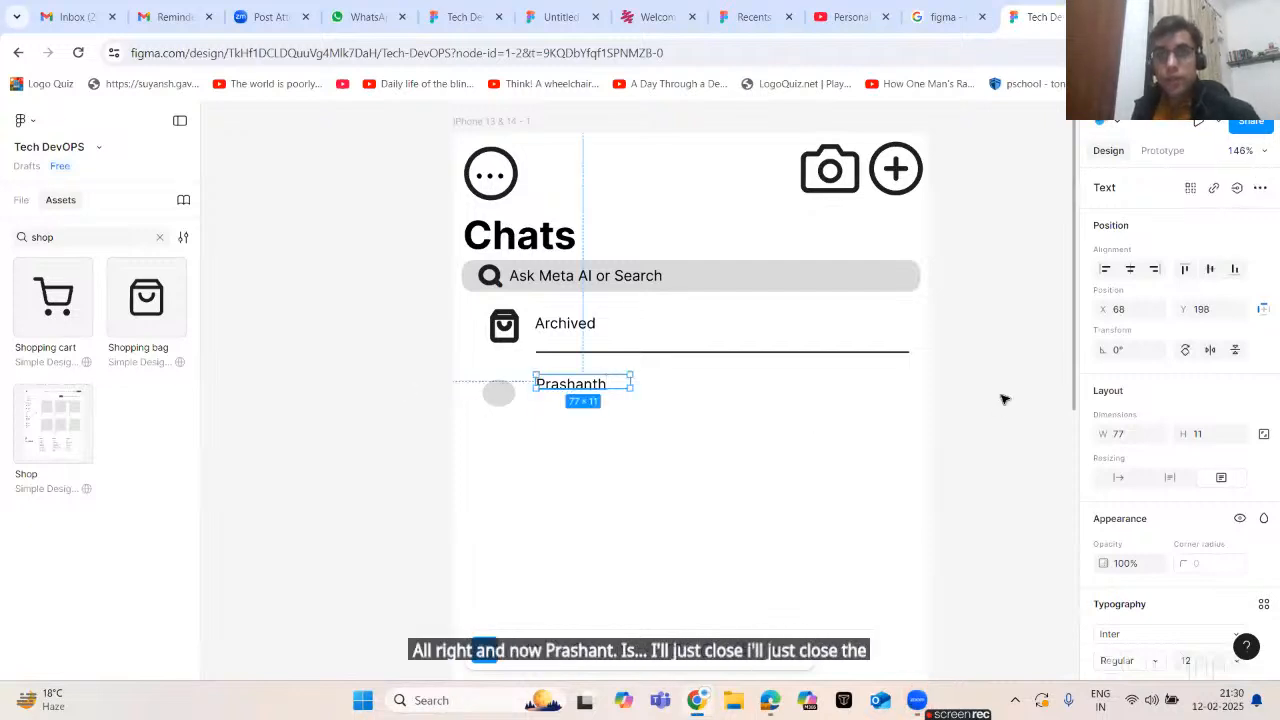
click(1017, 372)
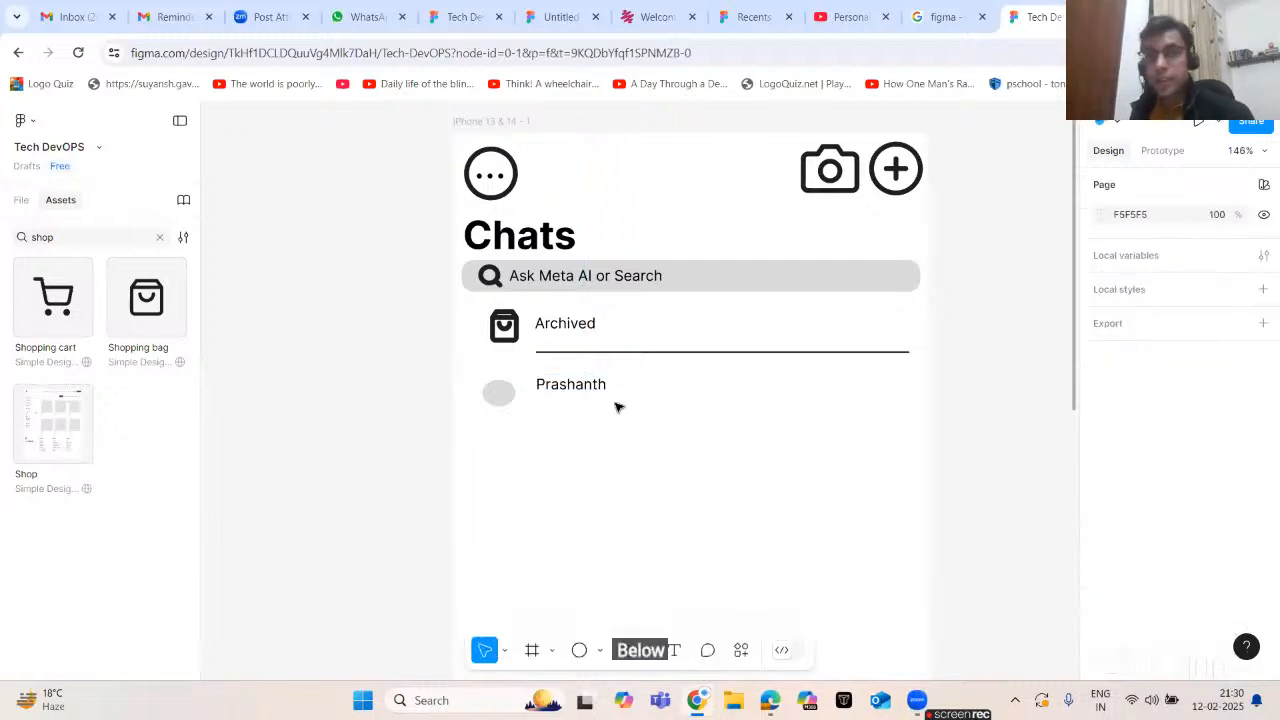
click(588, 388)
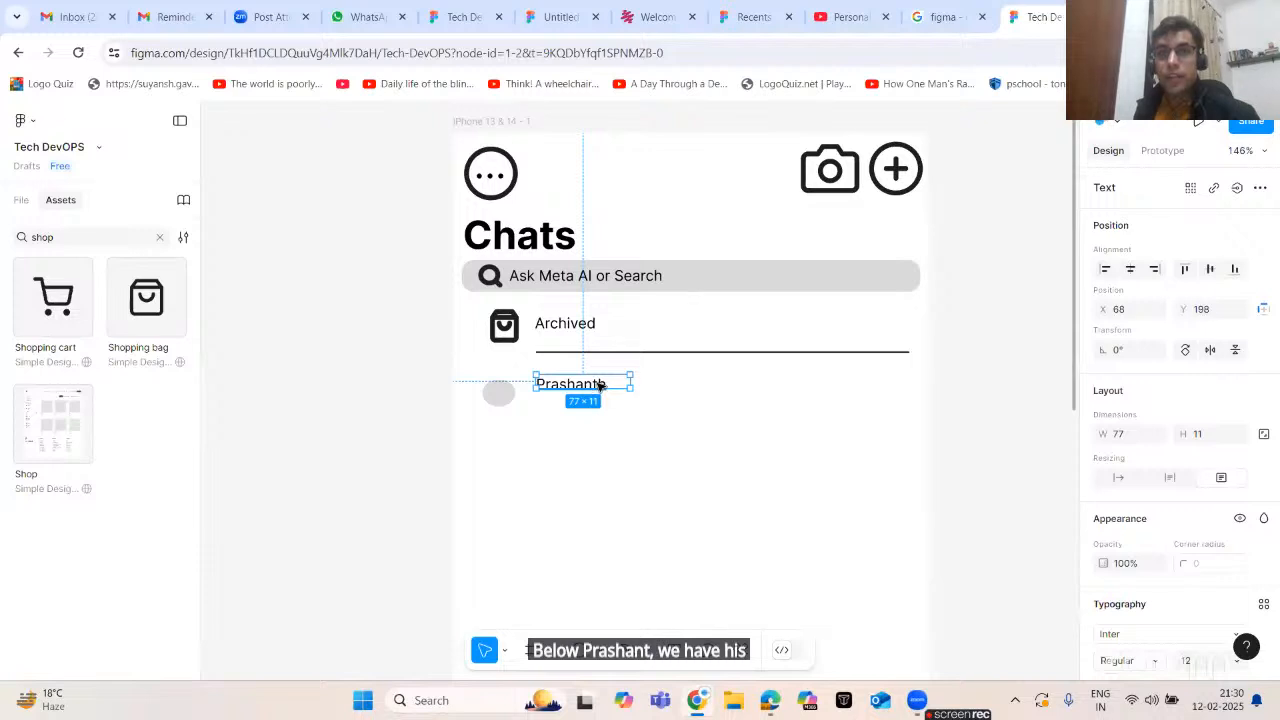
key(ctrl+a)
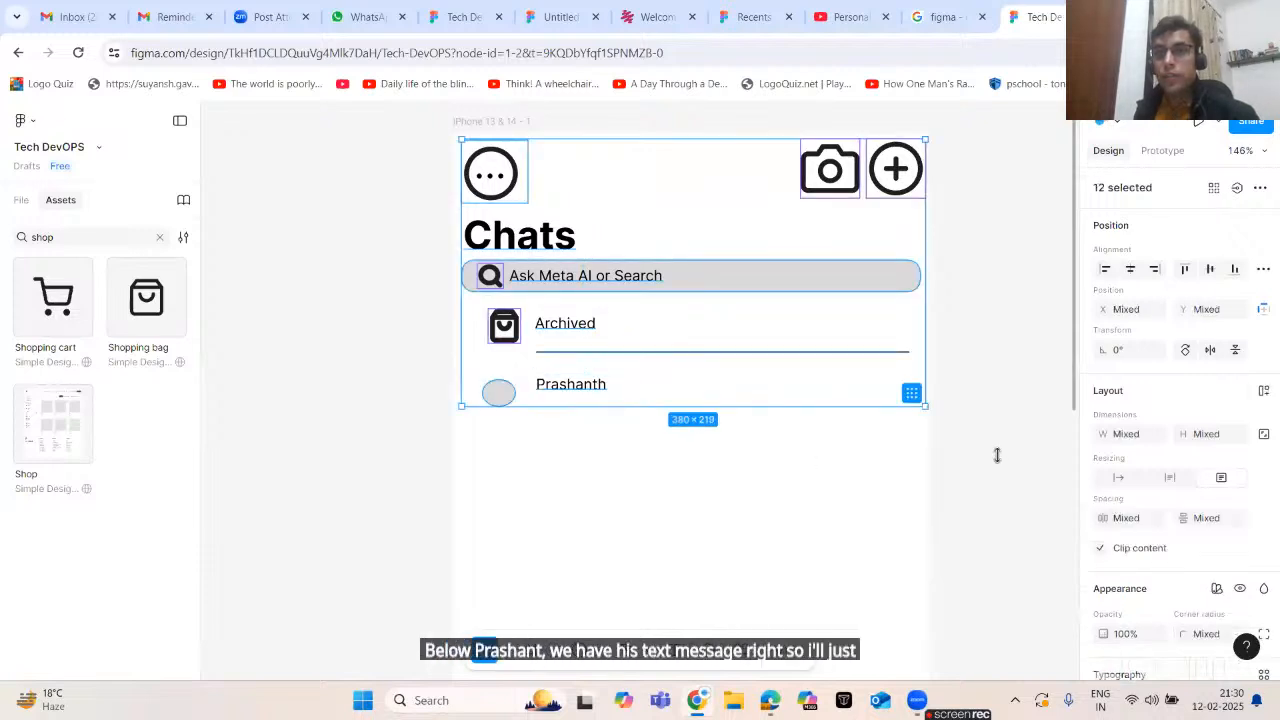
click(583, 403)
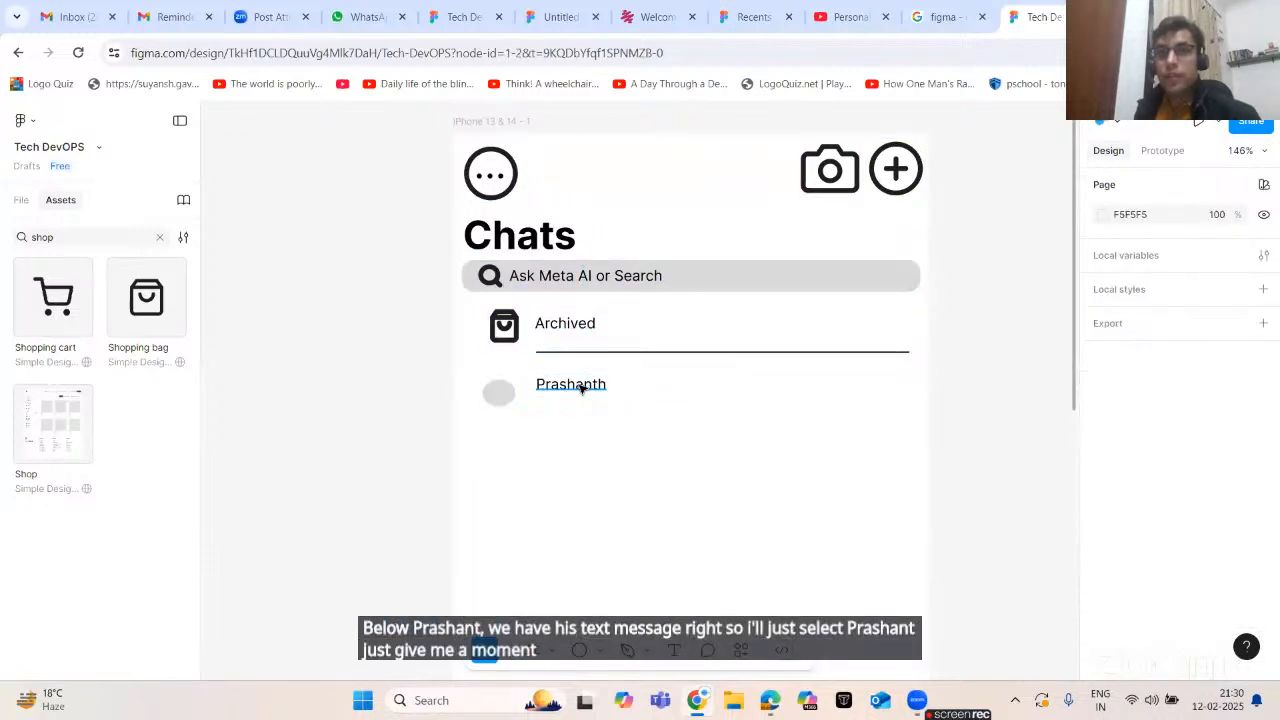
double_click(582, 388)
key(ctrl+b)
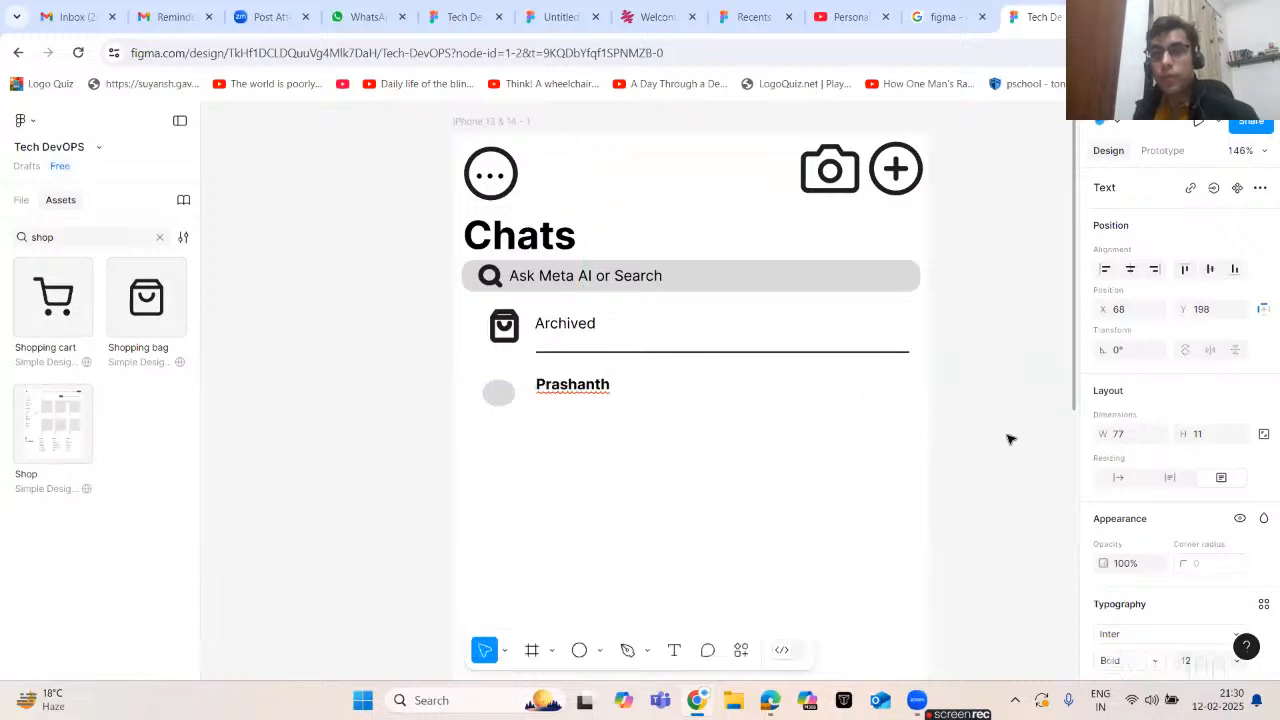
key(Escape)
key(Escape)
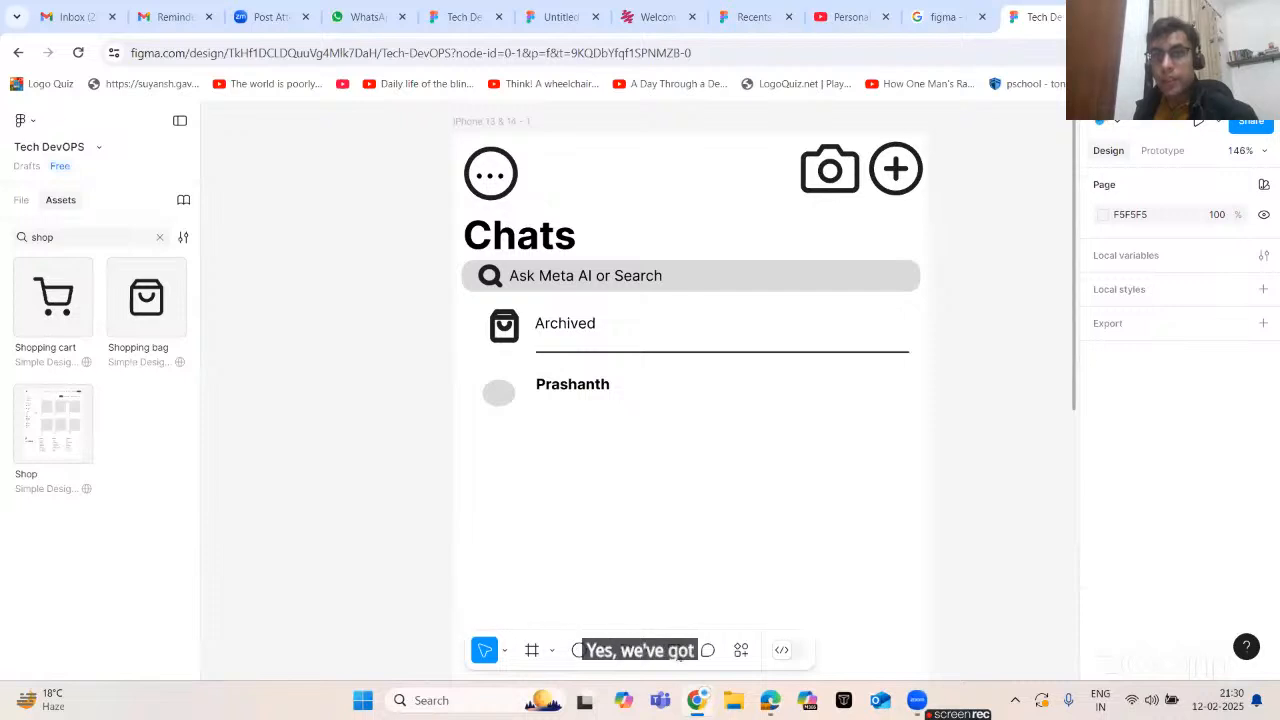
- Draw a text box about 123 × 14 below the contact's name and enter a greeting to the recipient ending in "How are you doing?"
key(t)
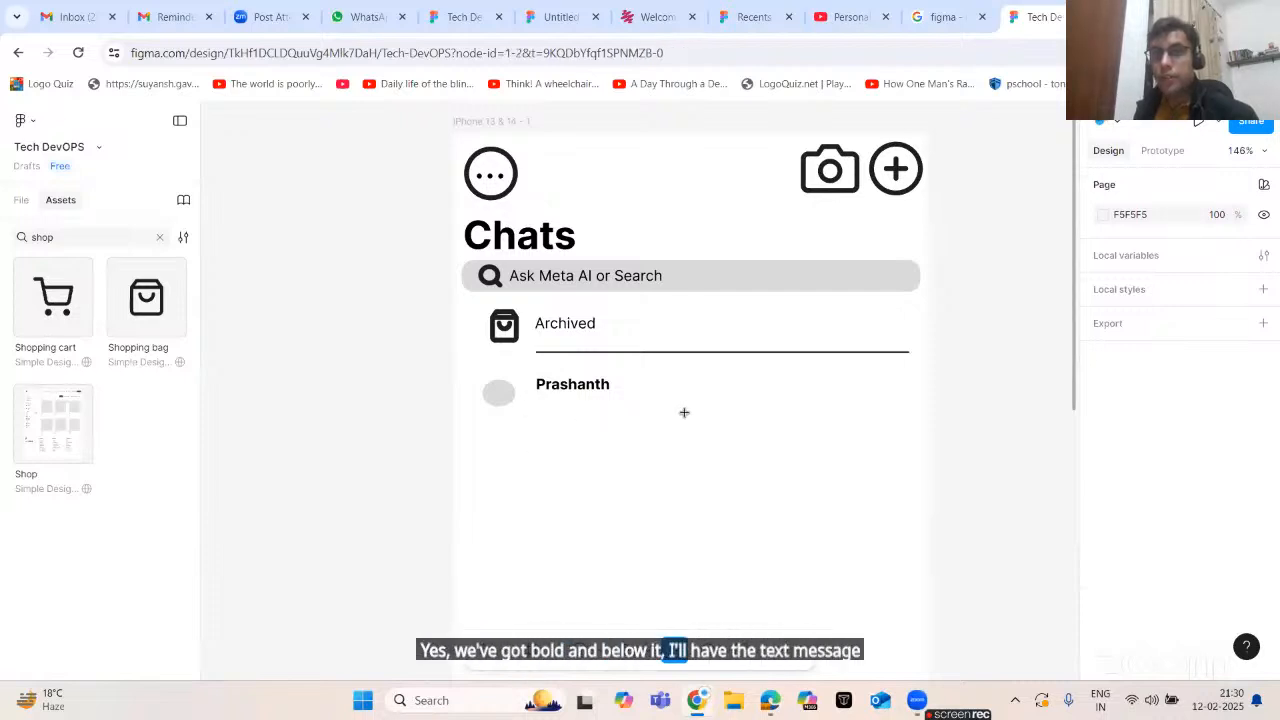
drag(536, 398, 684, 412)
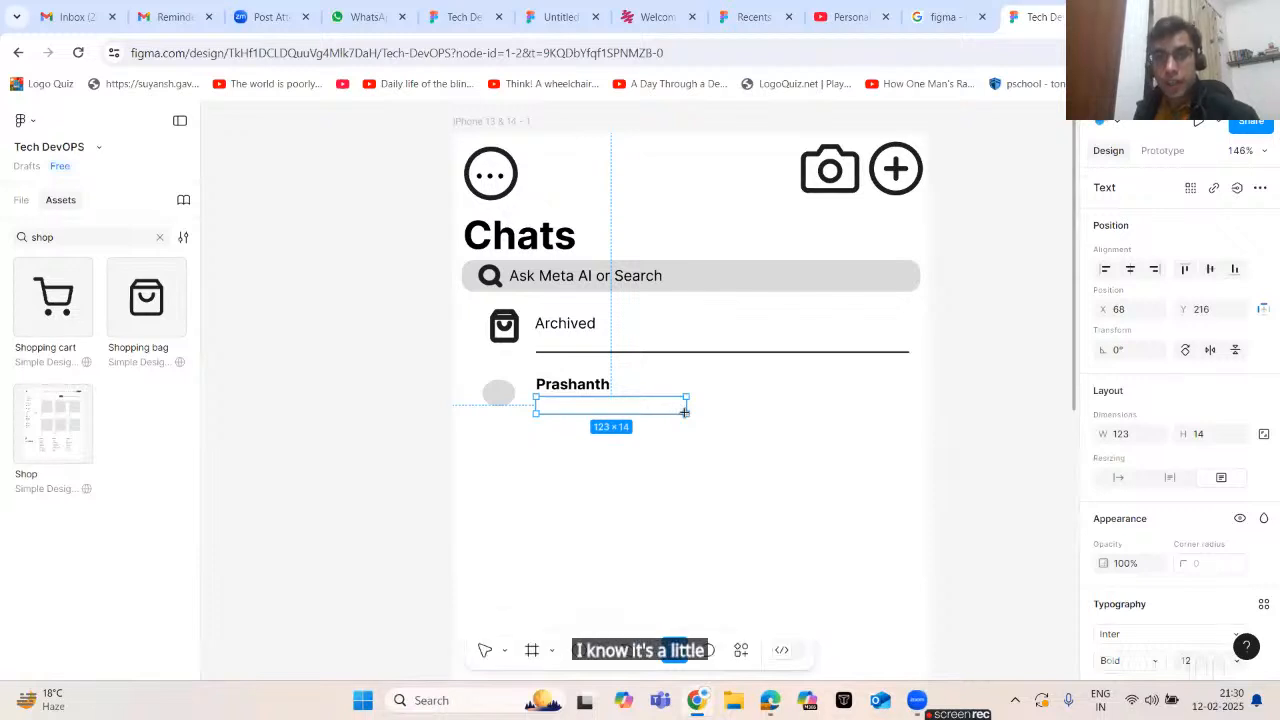
click(592, 405)
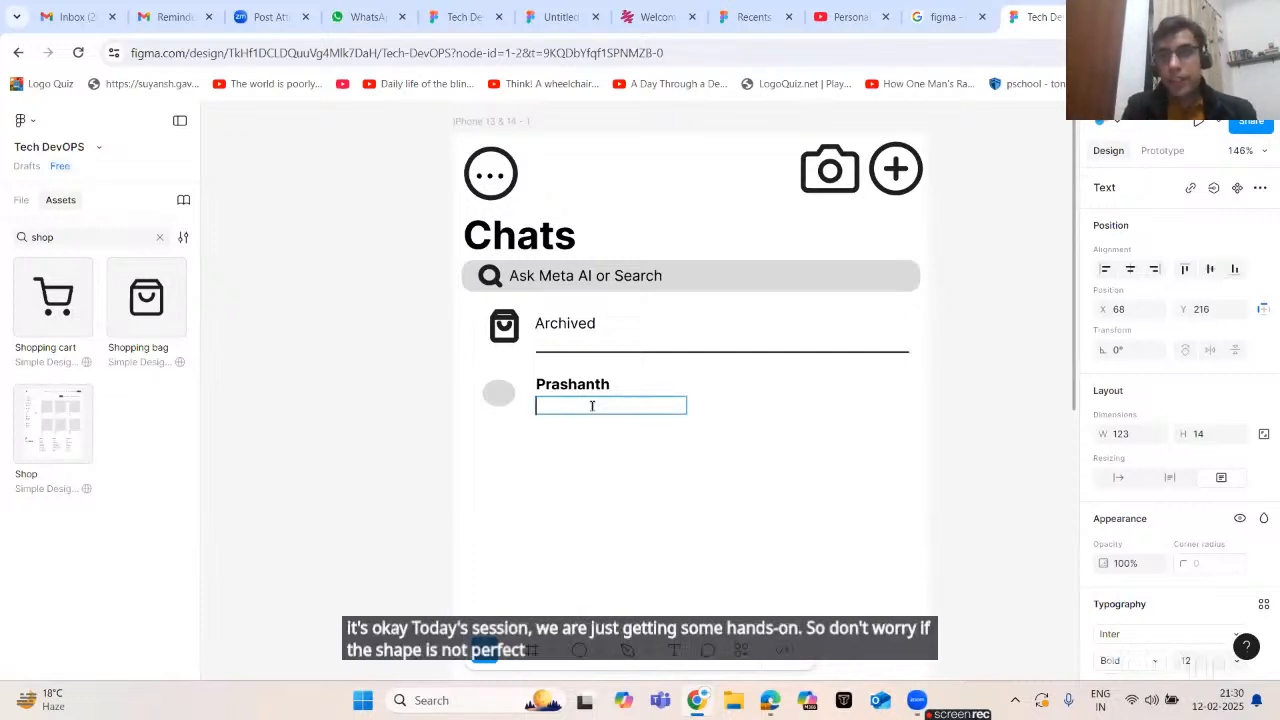
text(Hello)
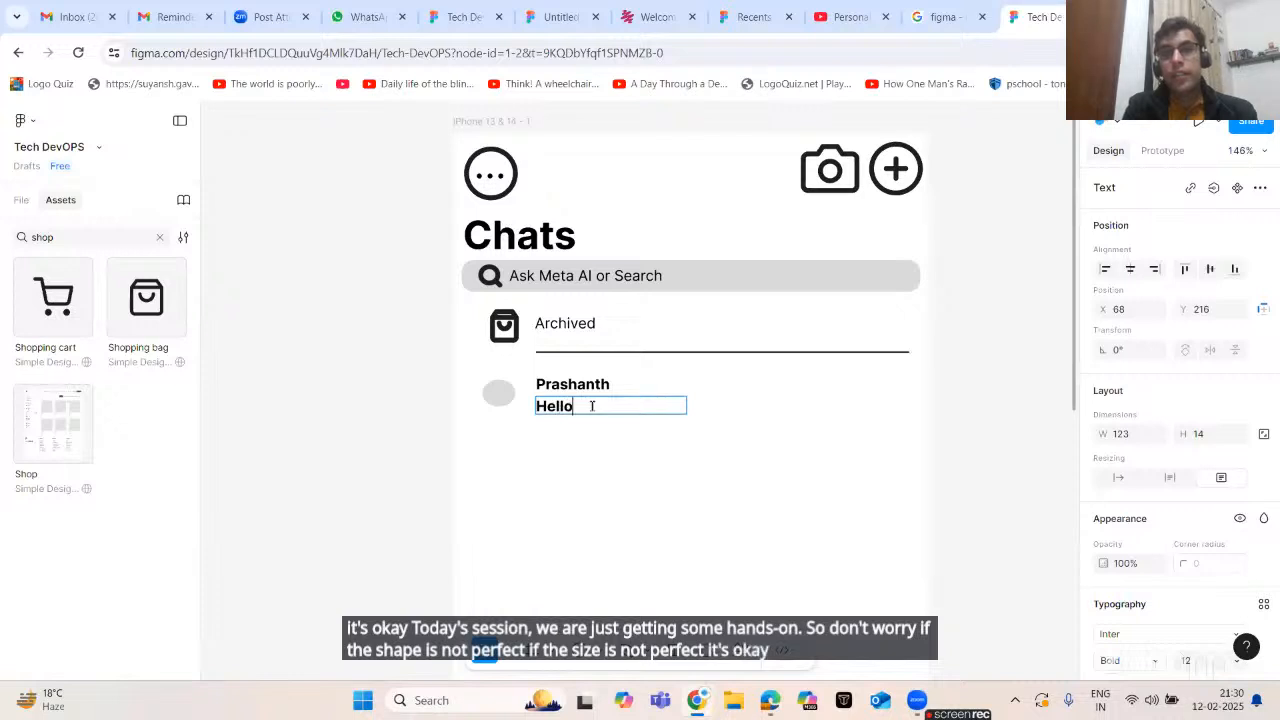
text( Surya)
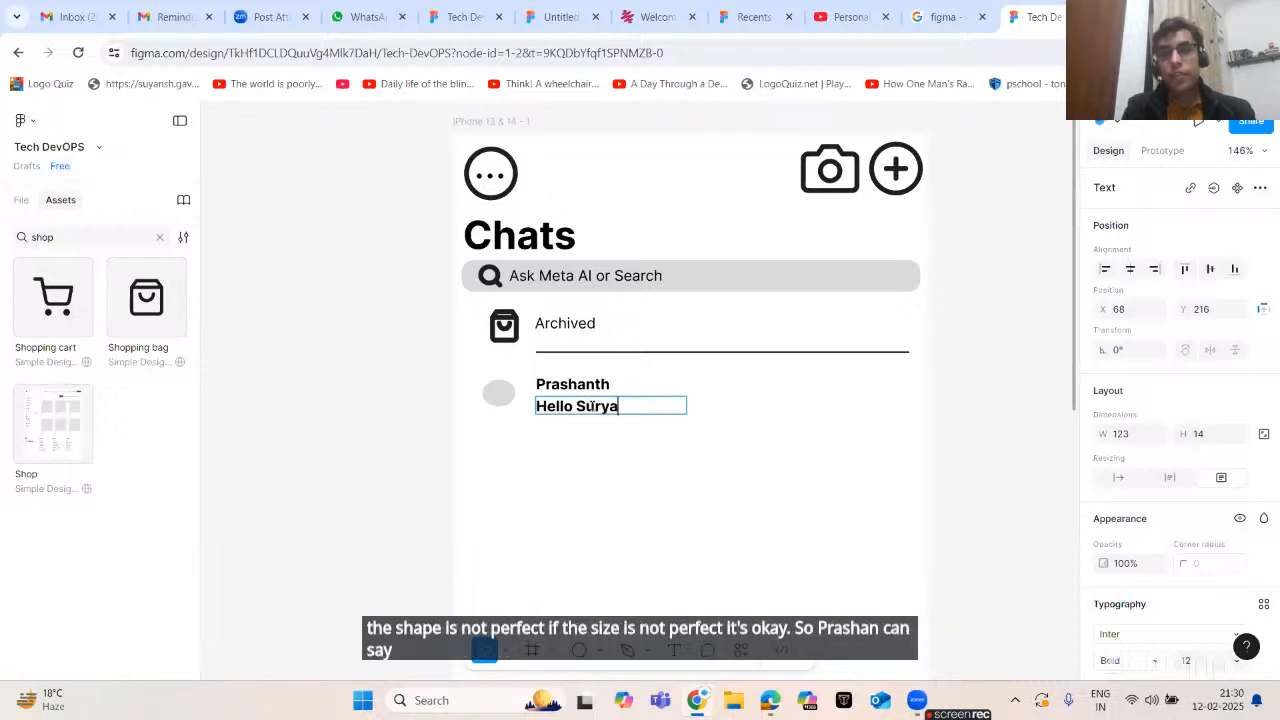
text(nsh, How are you )
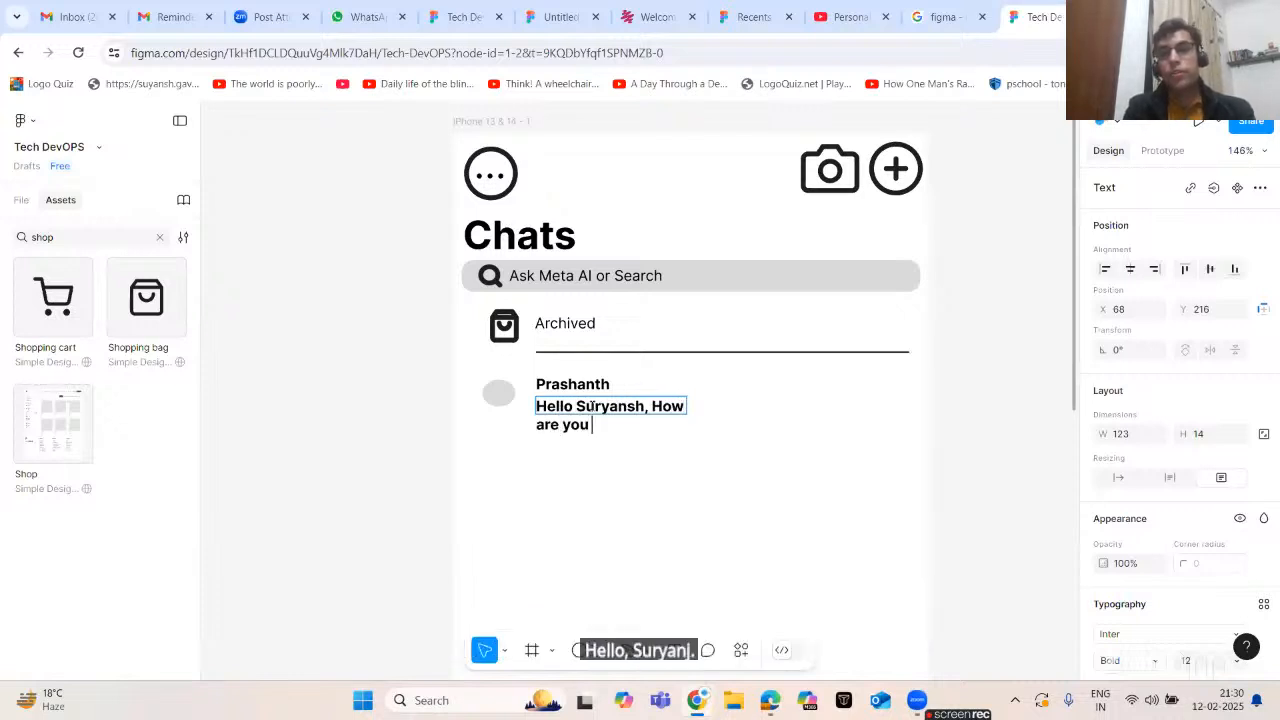
text(doing?)
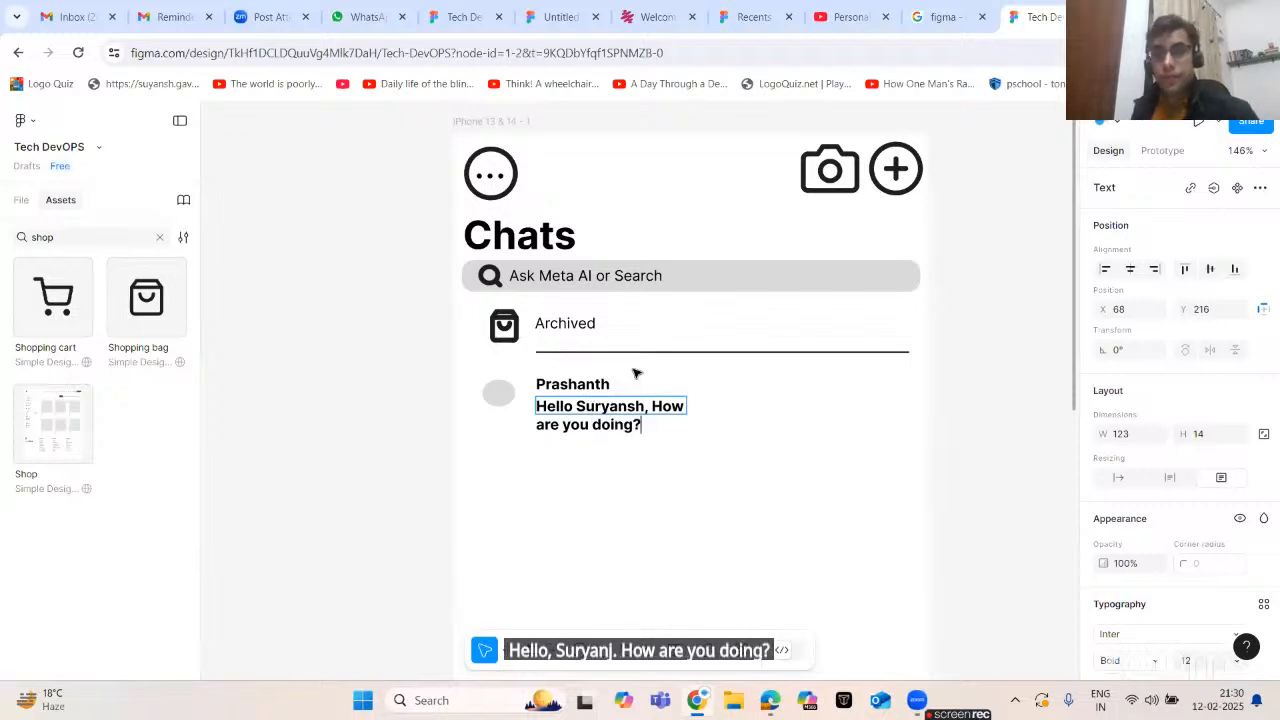
key(Escape)
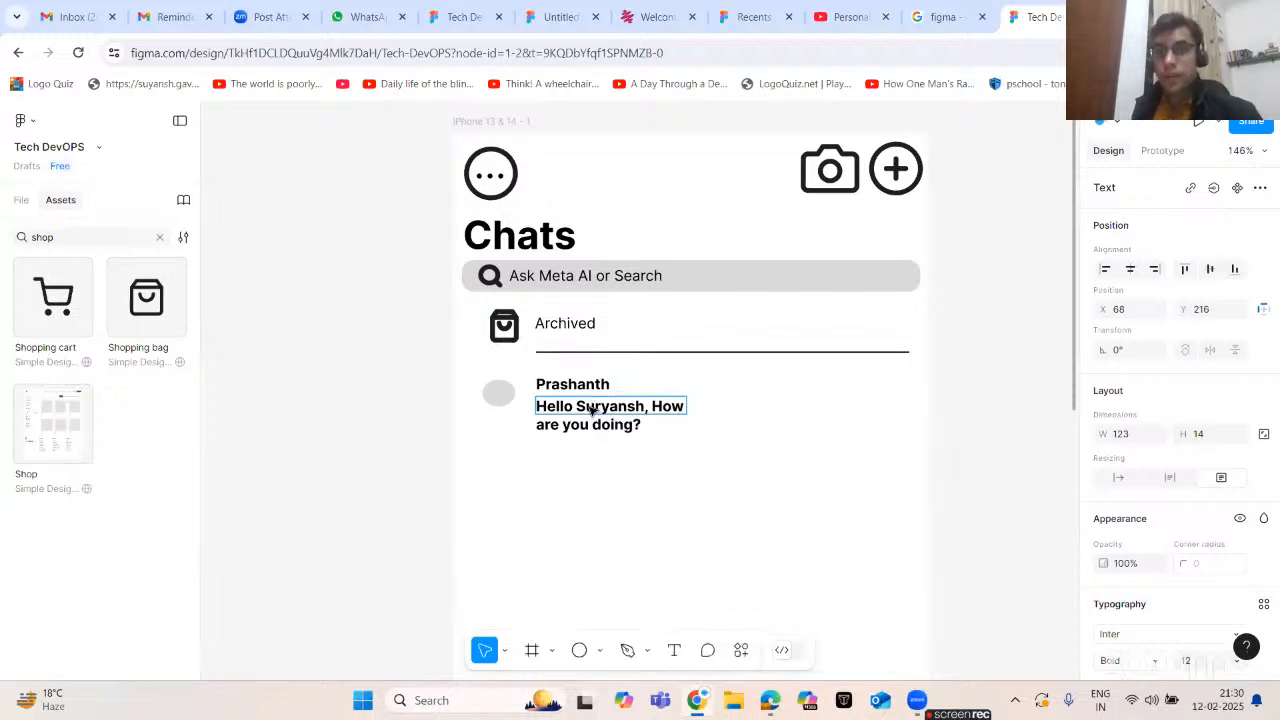
- Widen the greeting's text box to about 237 and format its text as Regular, size 10
drag(727, 408, 826, 406)
double_click(776, 405)
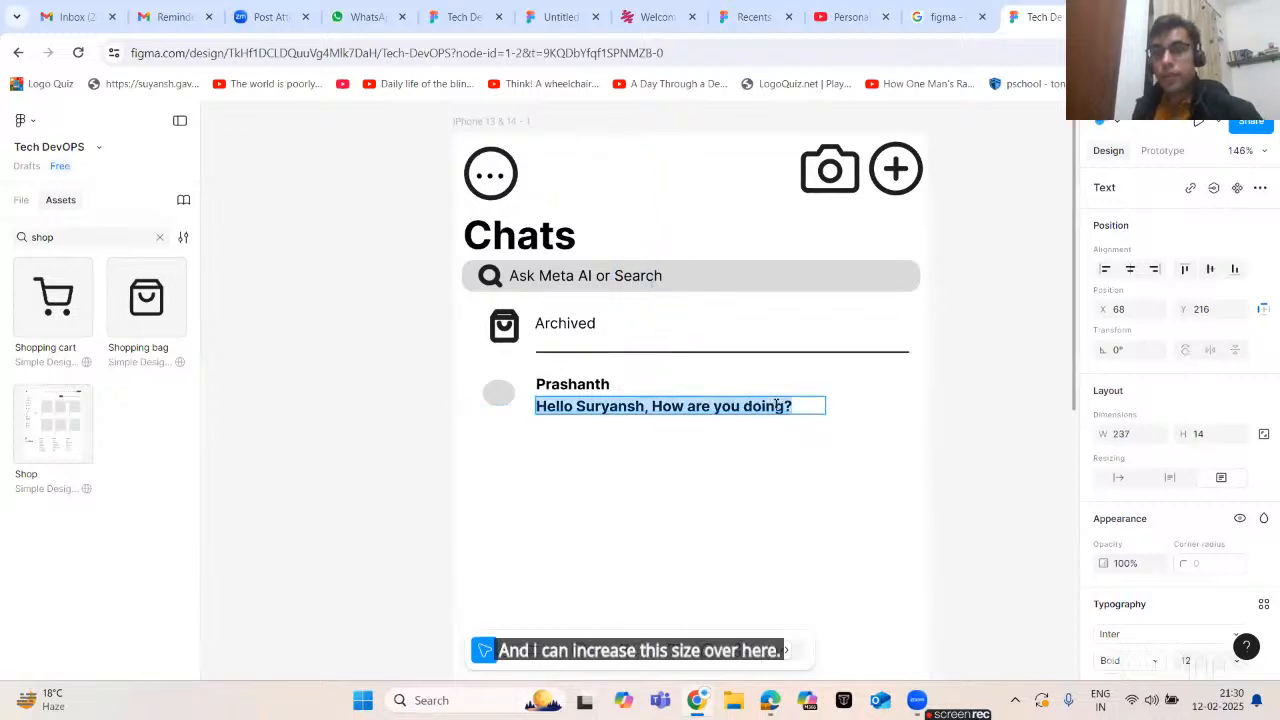
key(ctrl+b)
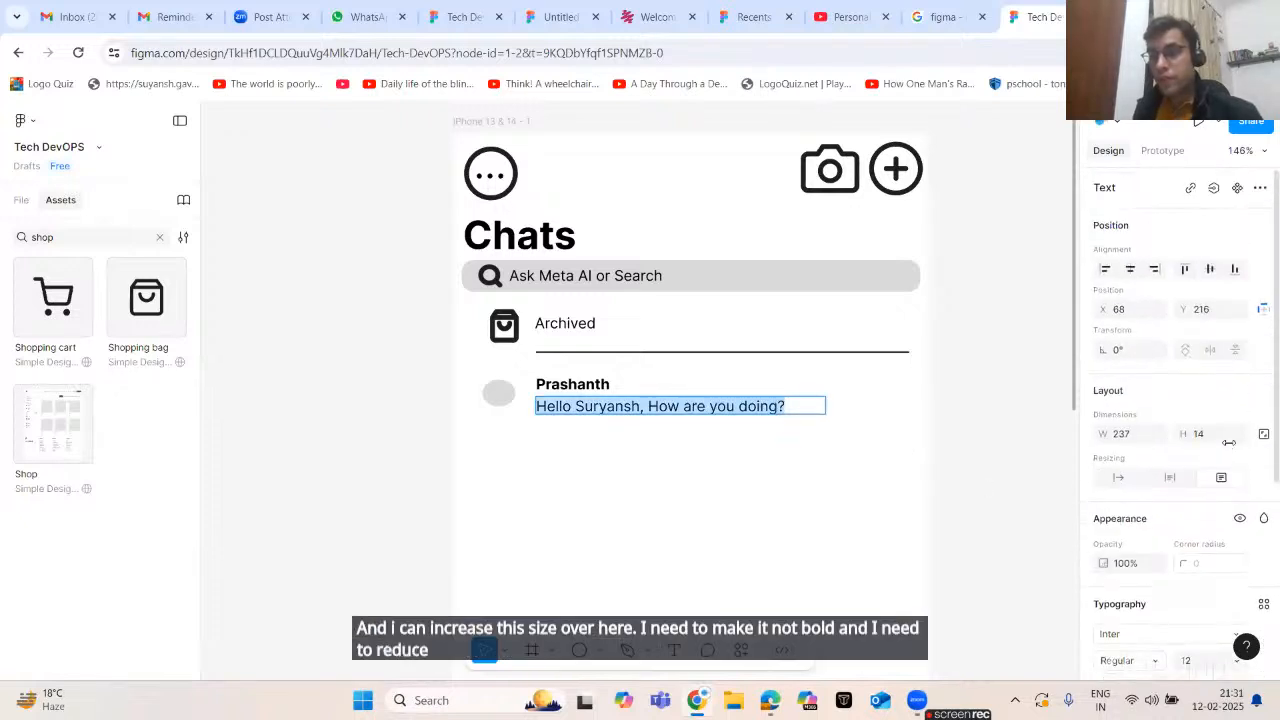
scroll(1228, 440, down, 3)
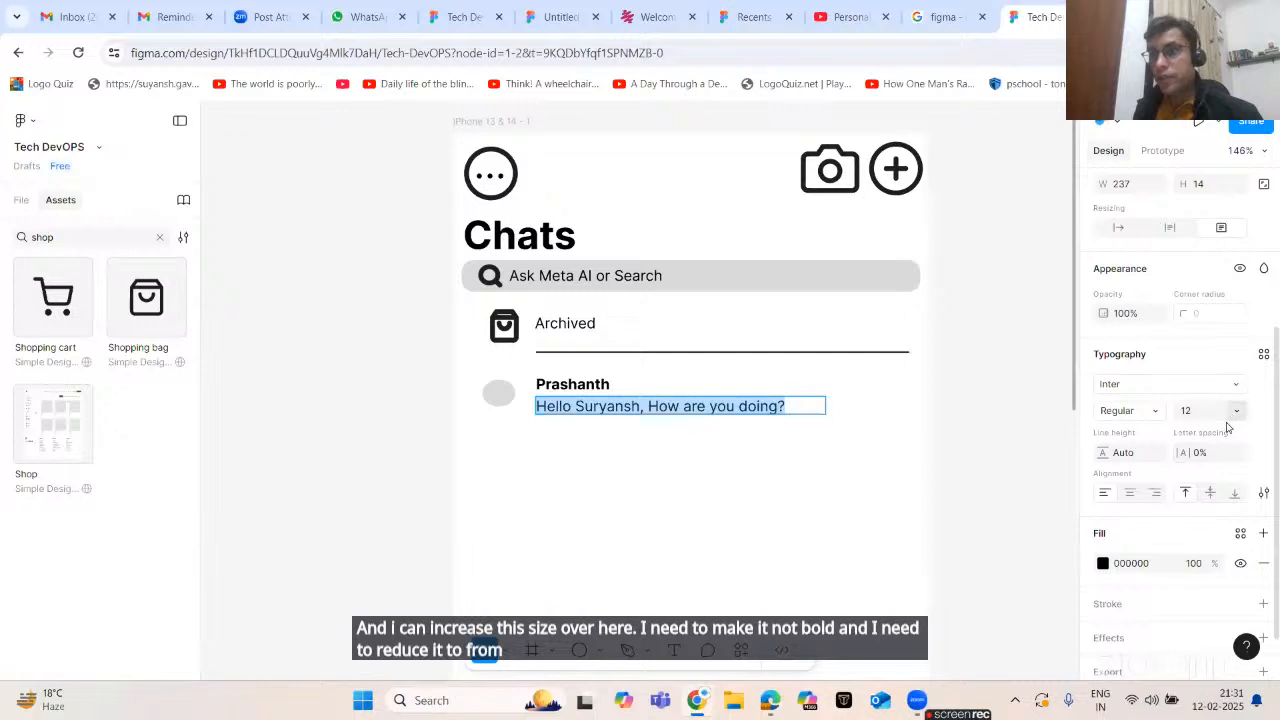
click(1232, 412)
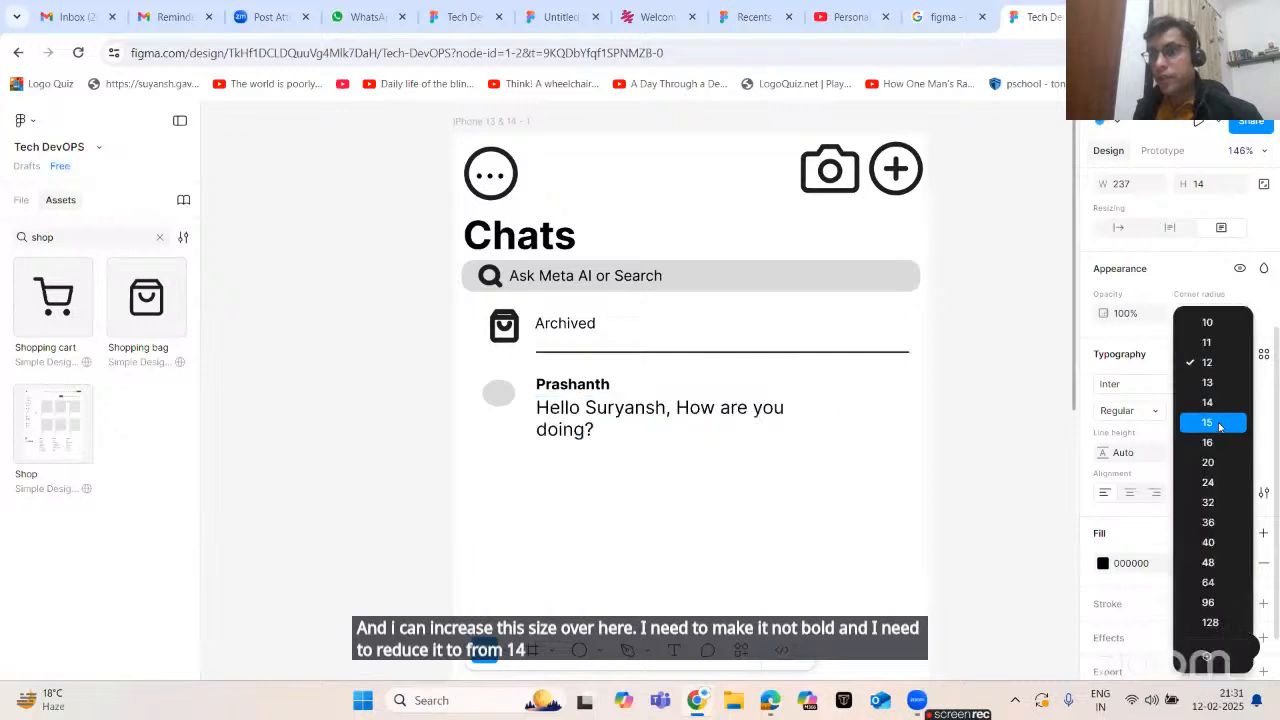
click(1207, 322)
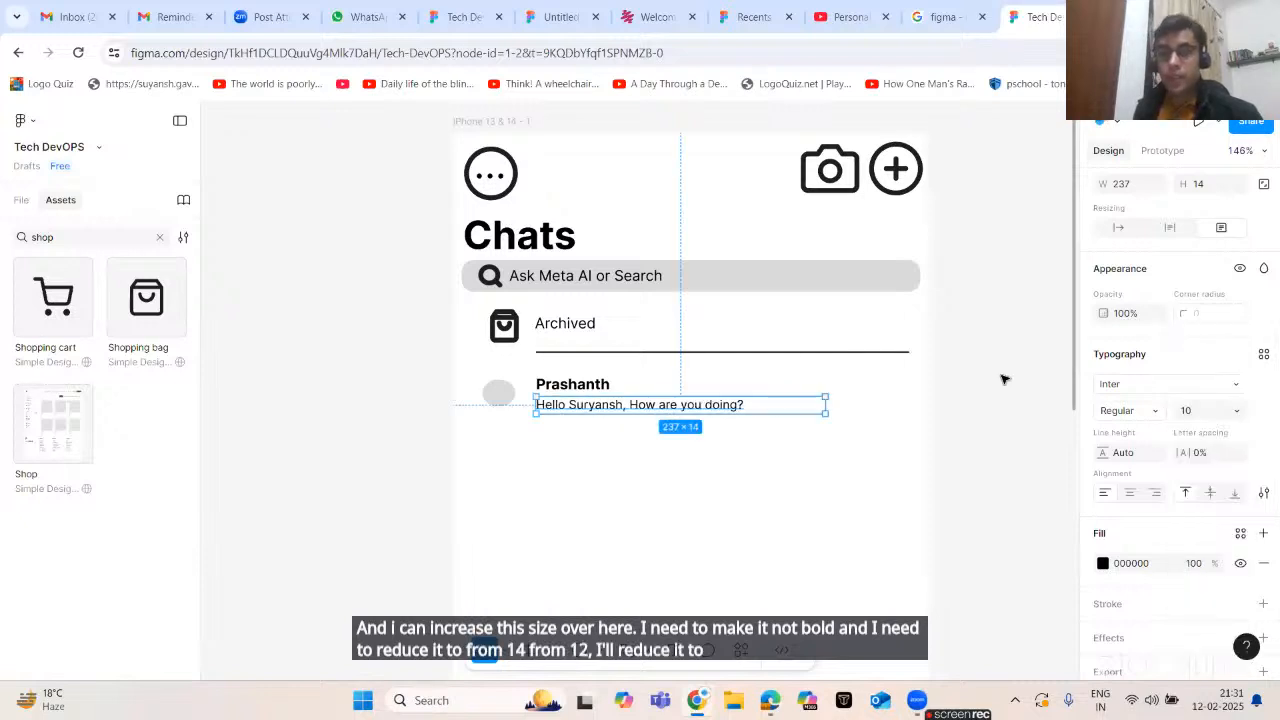
click(1005, 379)
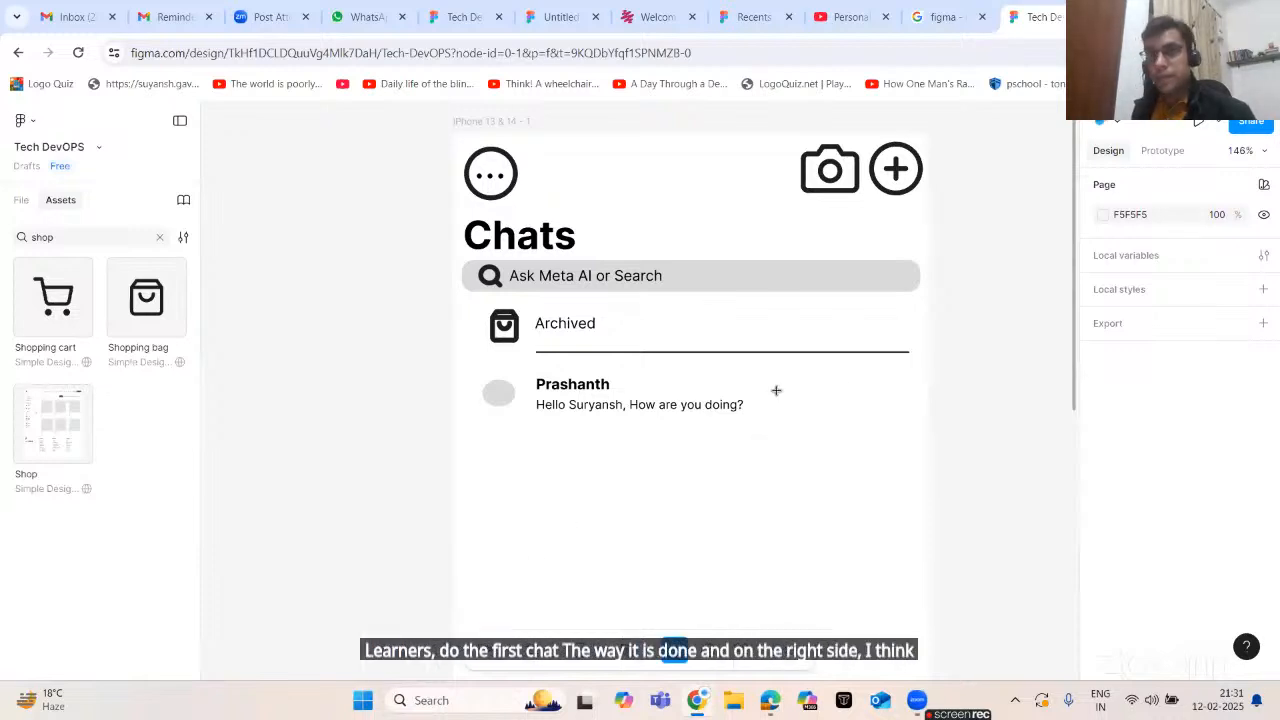
- Draw a text box about 54 × 25 at the right end of the contact row, enter "9:31 PM", and shift it slightly down and right
drag(854, 366, 920, 396)
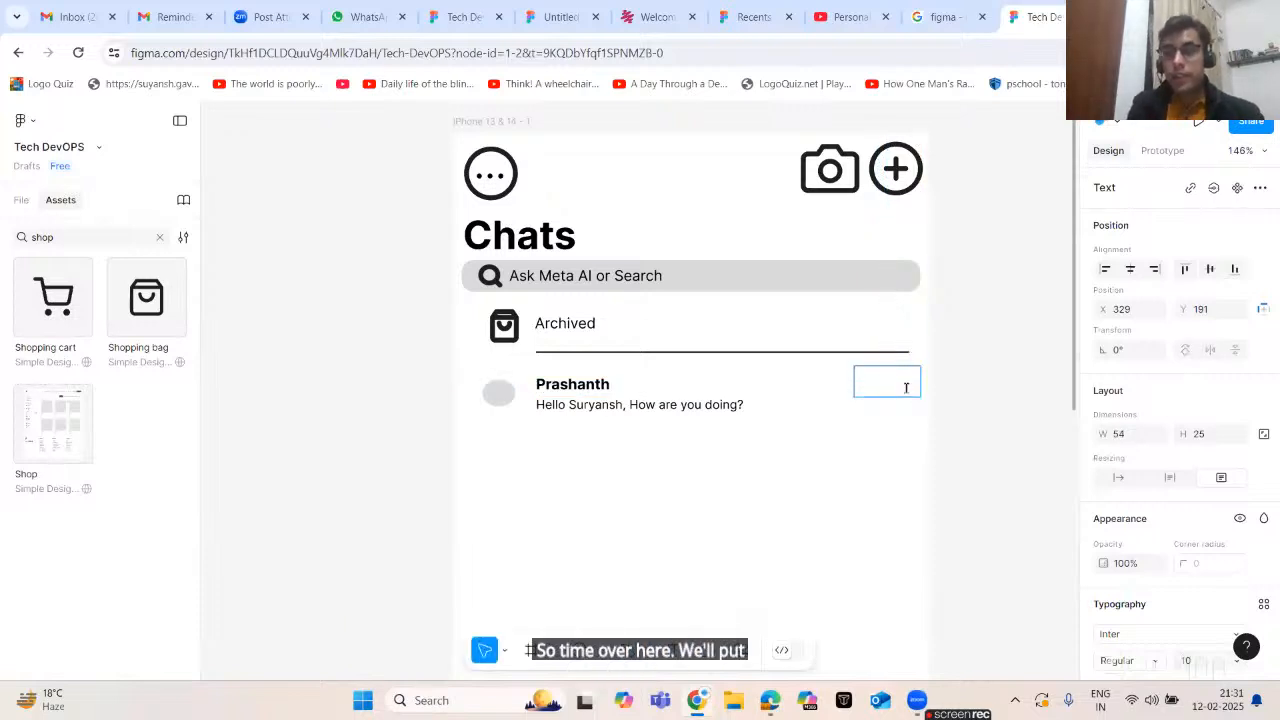
text(2)
key(ctrl+a)
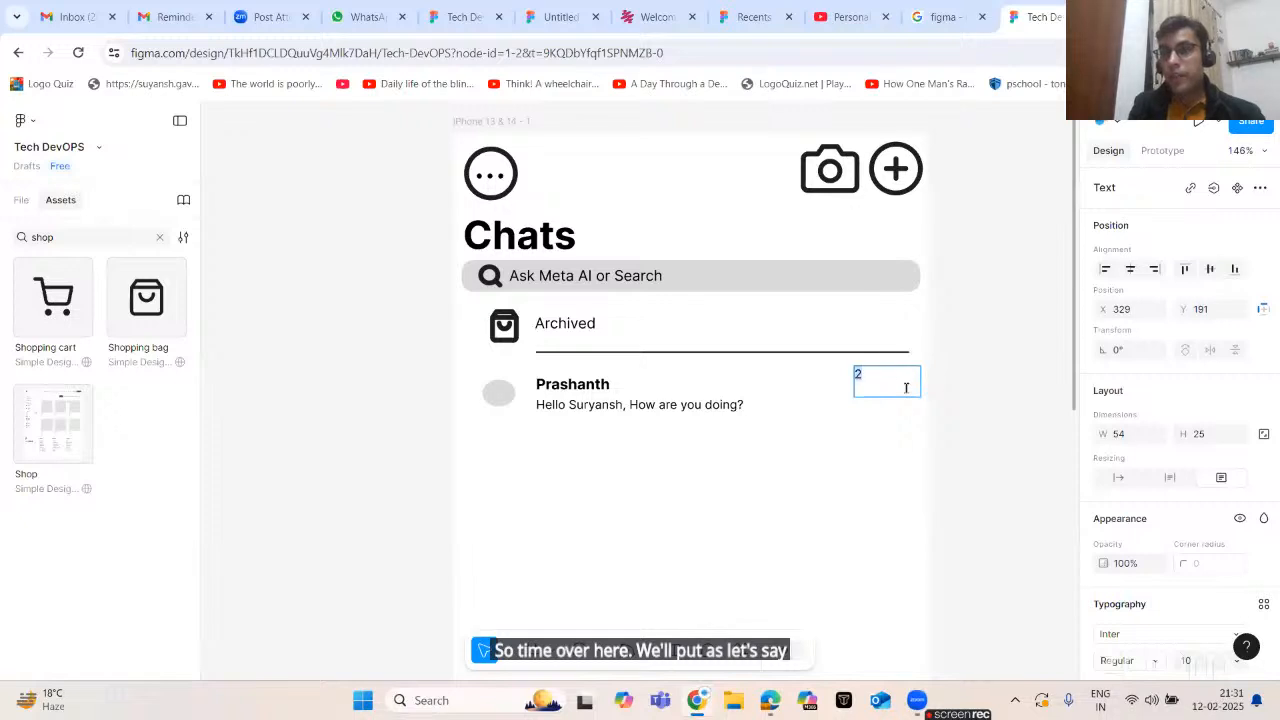
text(7)
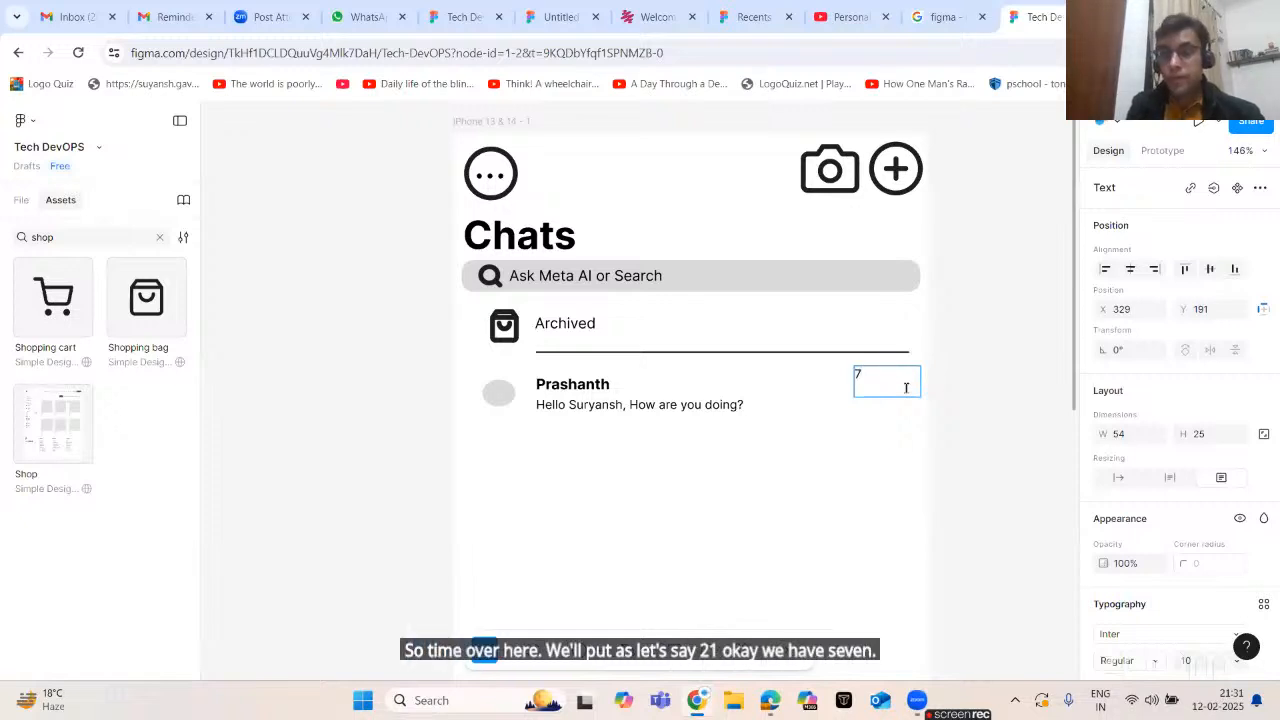
text(2)
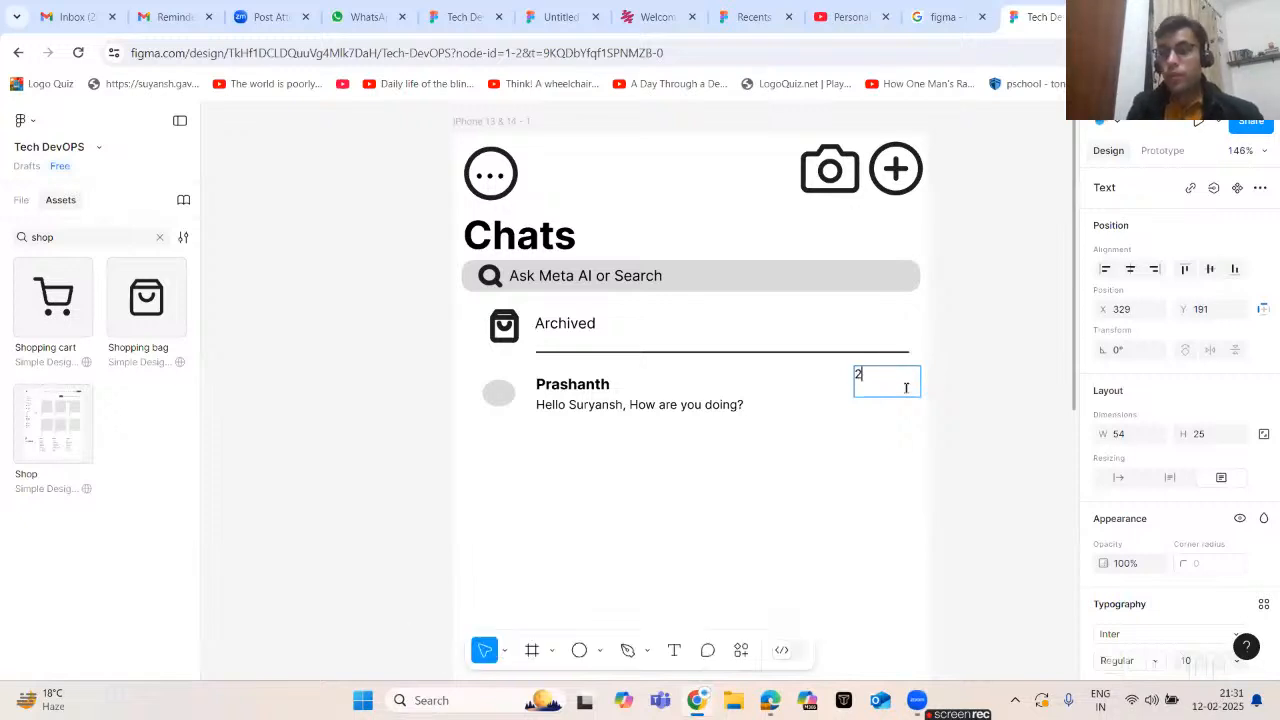
text(1:)
key(ctrl+a)
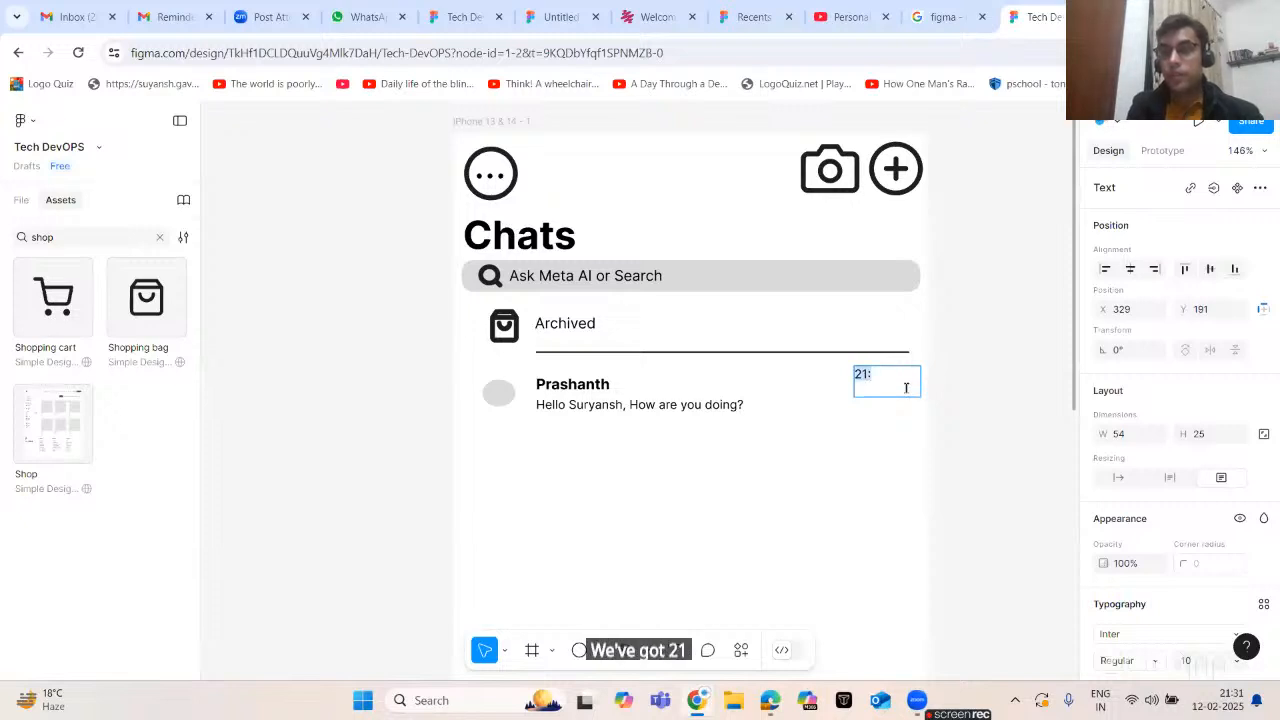
text(9)
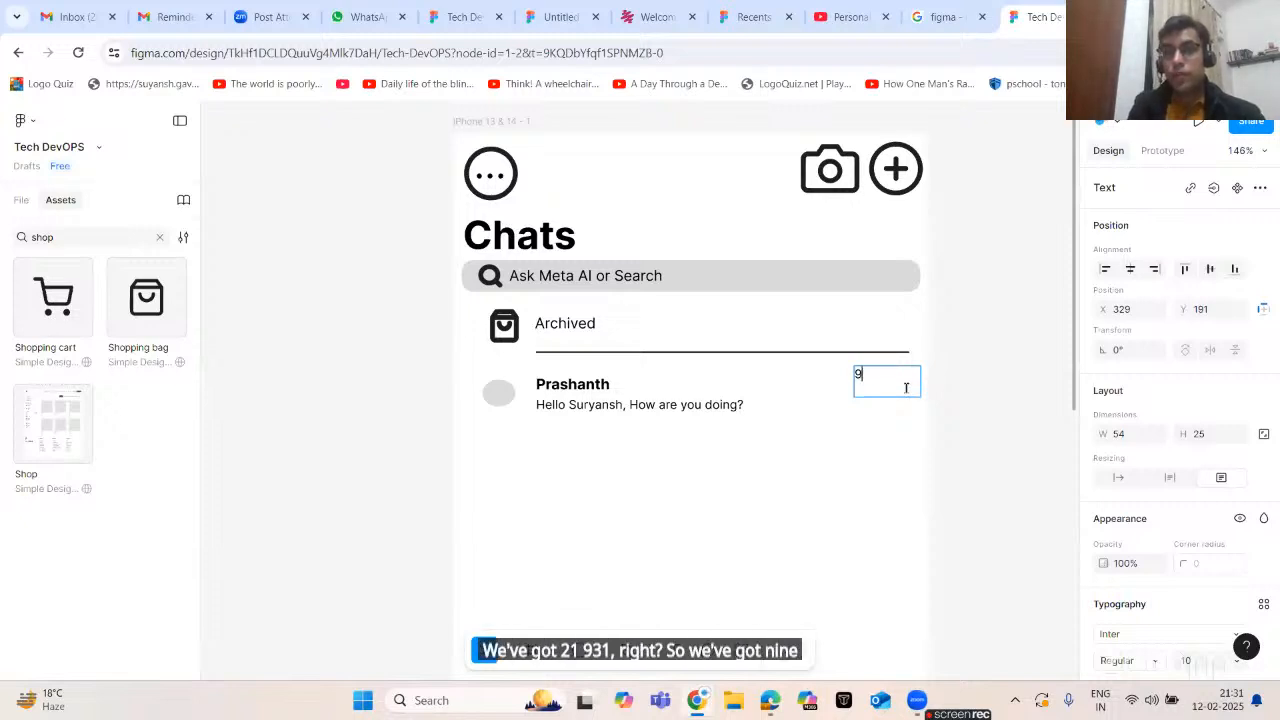
text(:3)
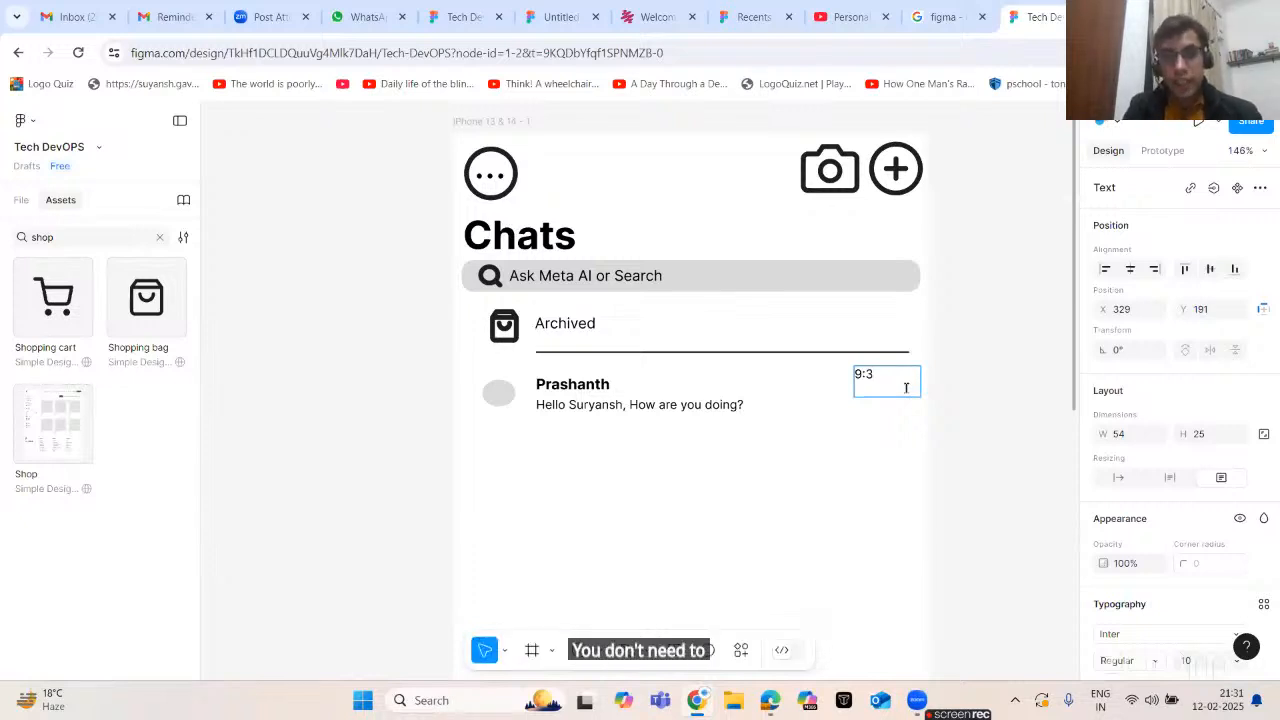
text(1)
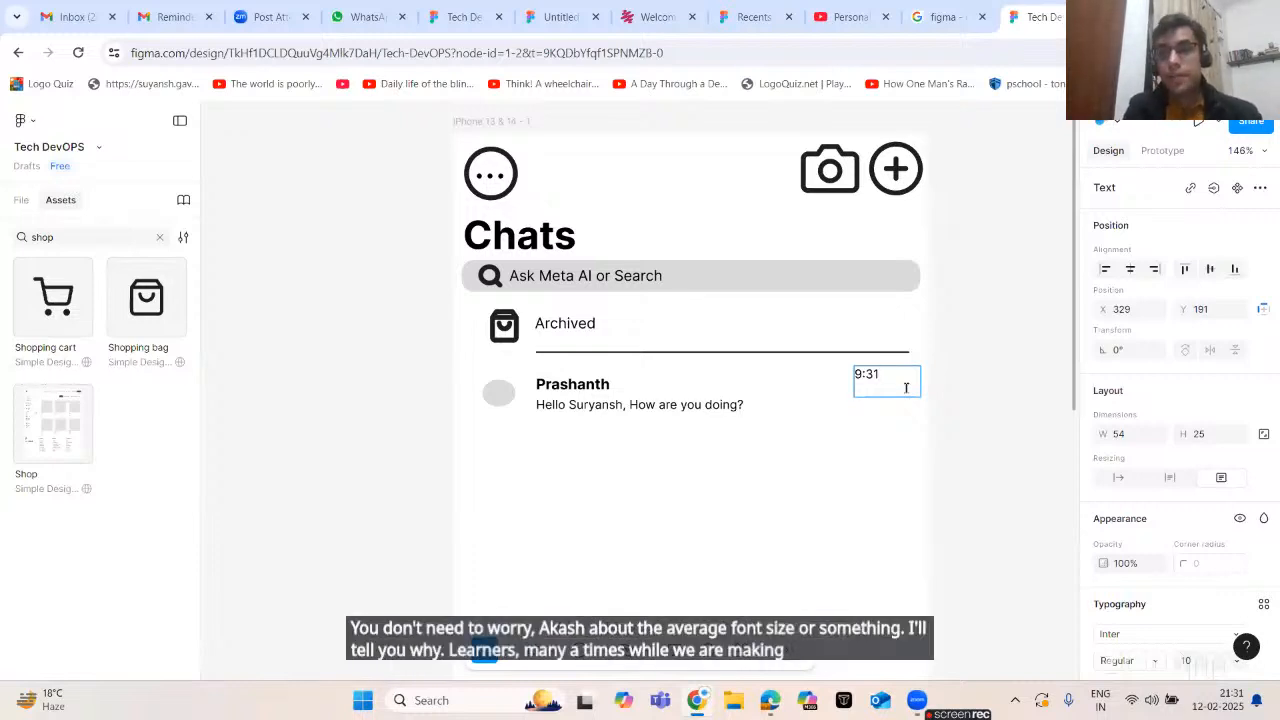
text( PM)
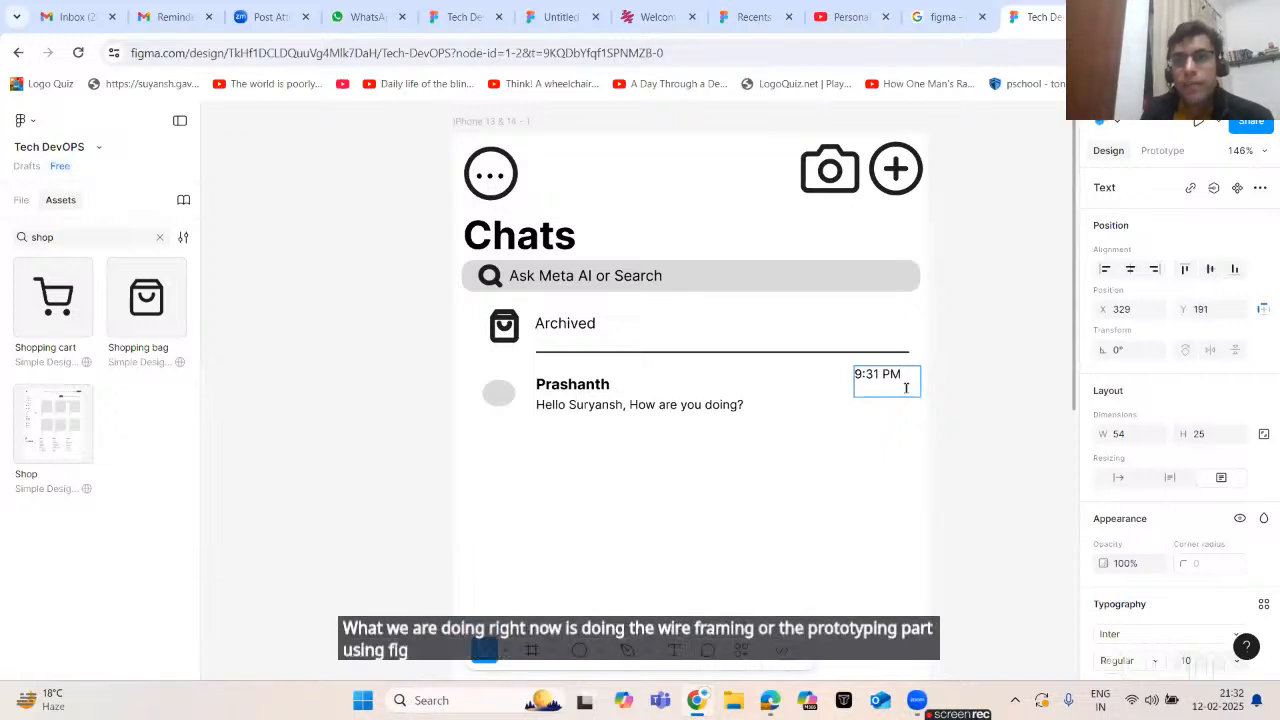
key(Escape)
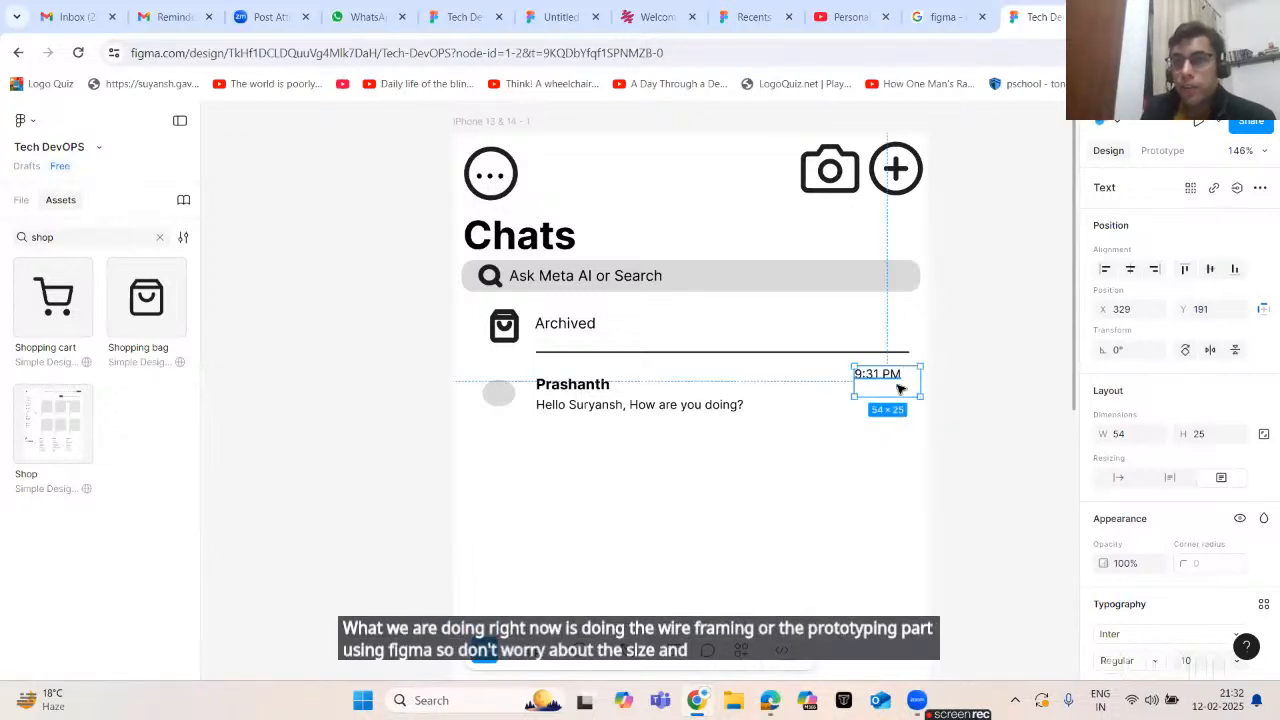
mouse_move(916, 395)
mouse_down()
mouse_move(903, 380)
mouse_move(908, 390)
mouse_up()
click(960, 422)
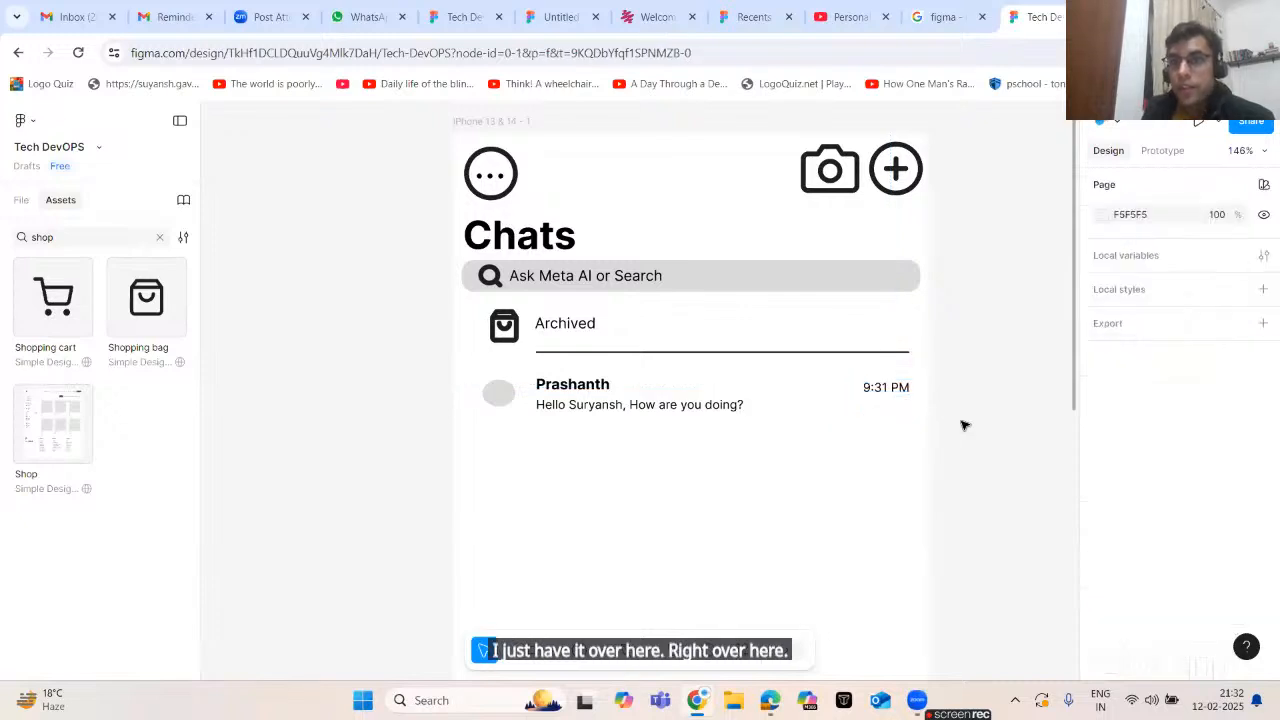
- Draw a horizontal divider line about 312 long below the contact's message
click(737, 350)
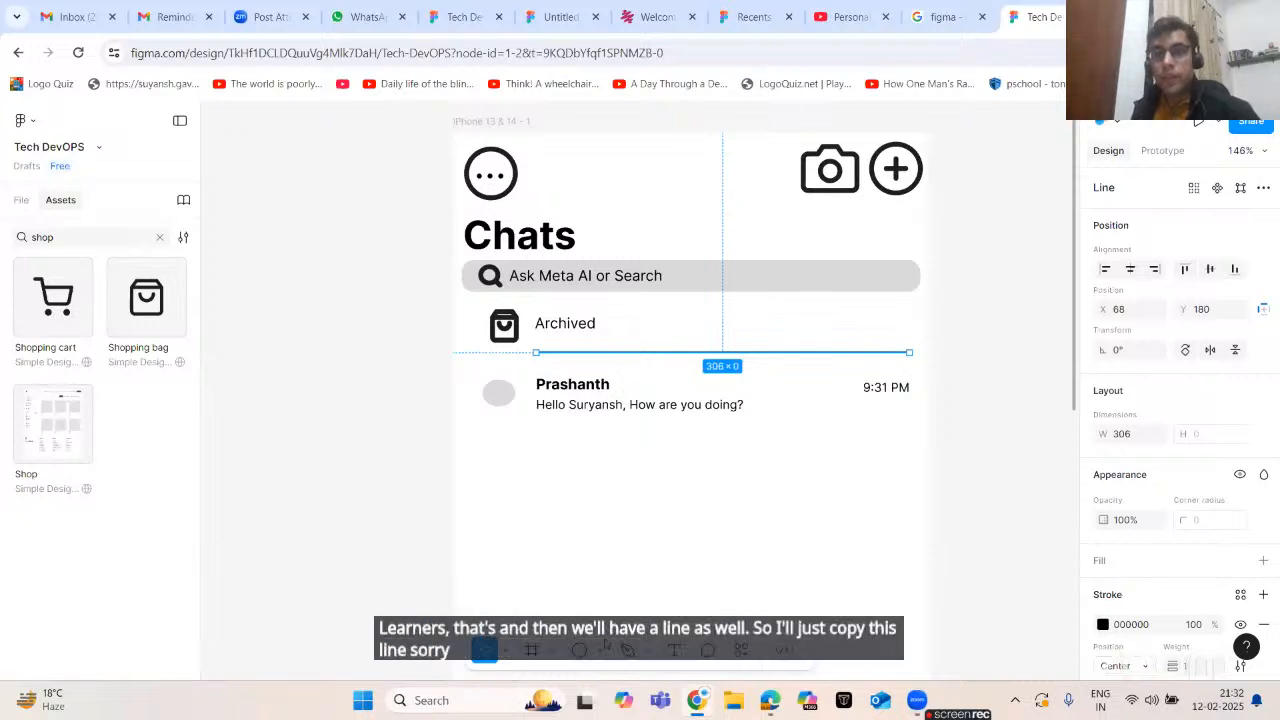
click(606, 649)
click(609, 509)
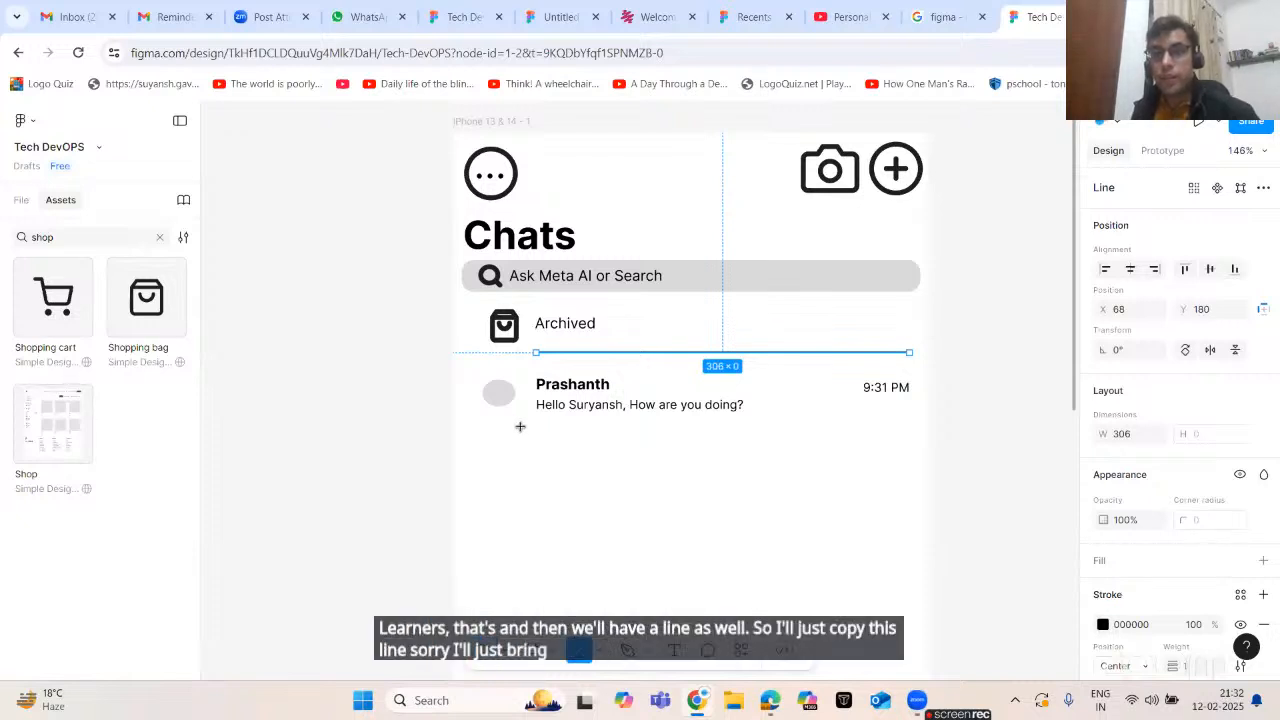
drag(527, 436, 909, 436)
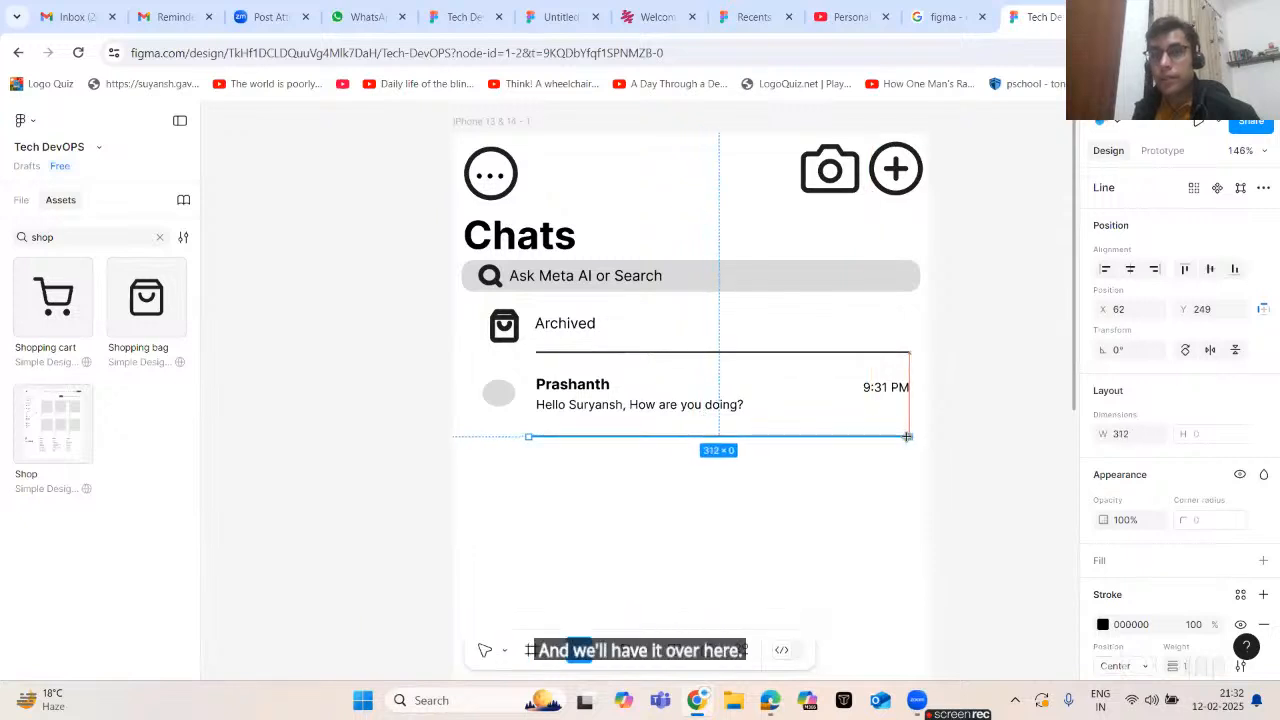
click(983, 385)
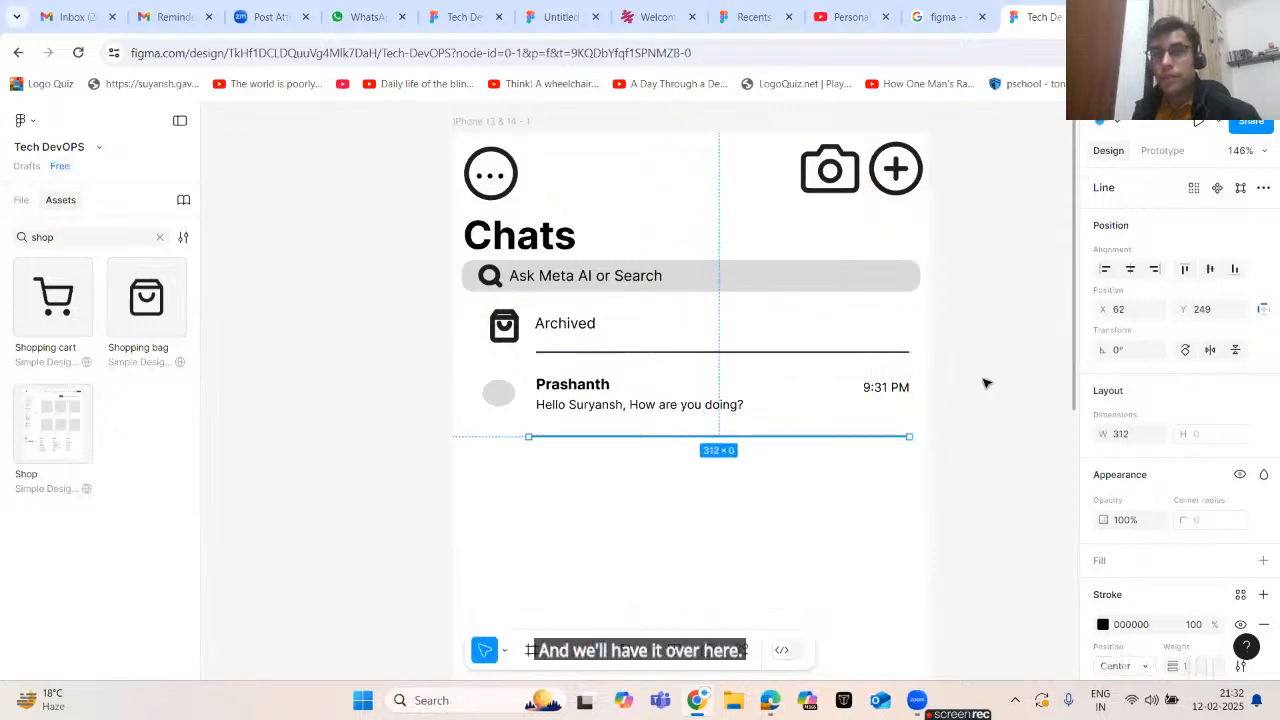
click(870, 439)
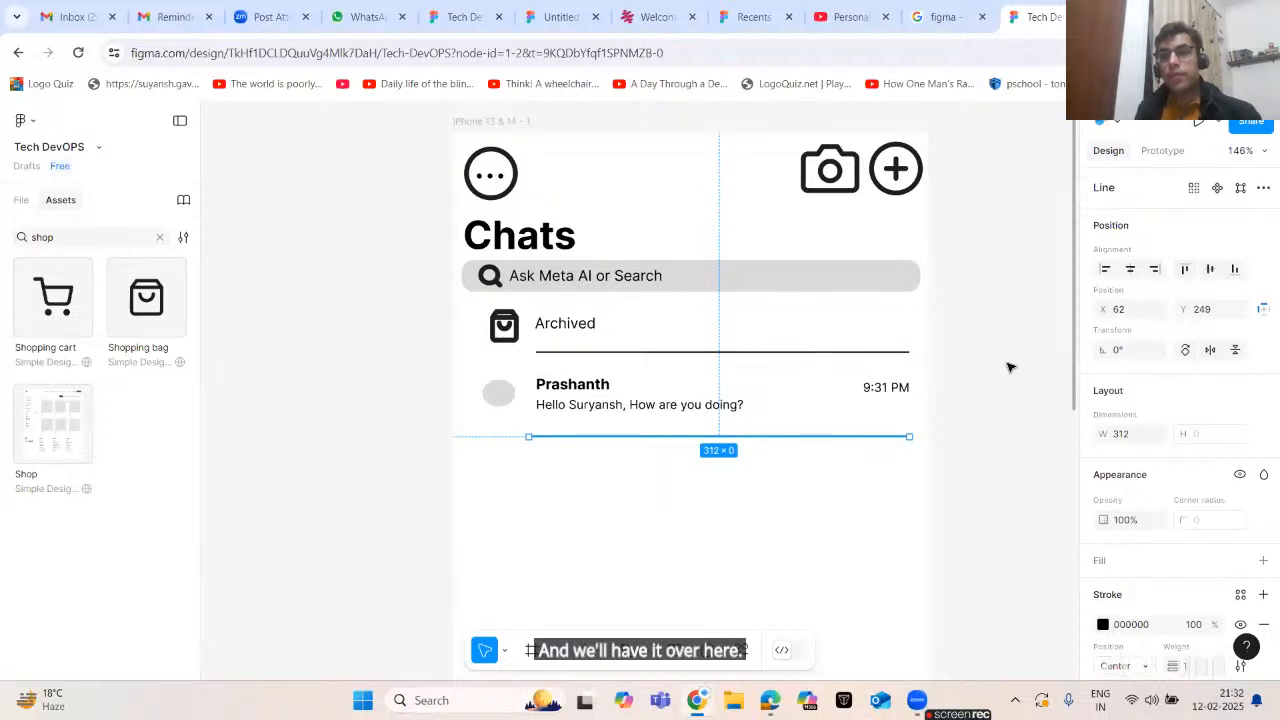
click(1008, 365)
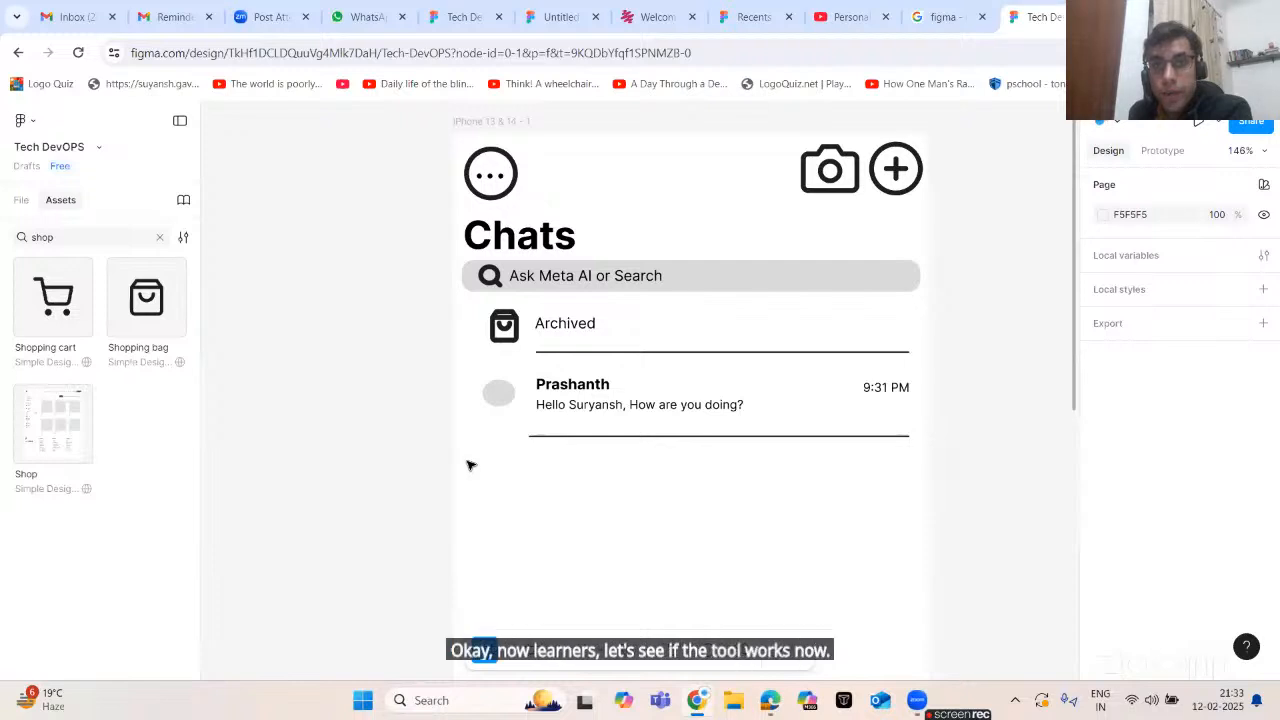
- Group the contact row's avatar, name, message, time and divider line, and nudge the group to X 23, Y 201
mouse_move(915, 470)
mouse_down()
mouse_move(914, 391)
mouse_move(477, 381)
mouse_up()
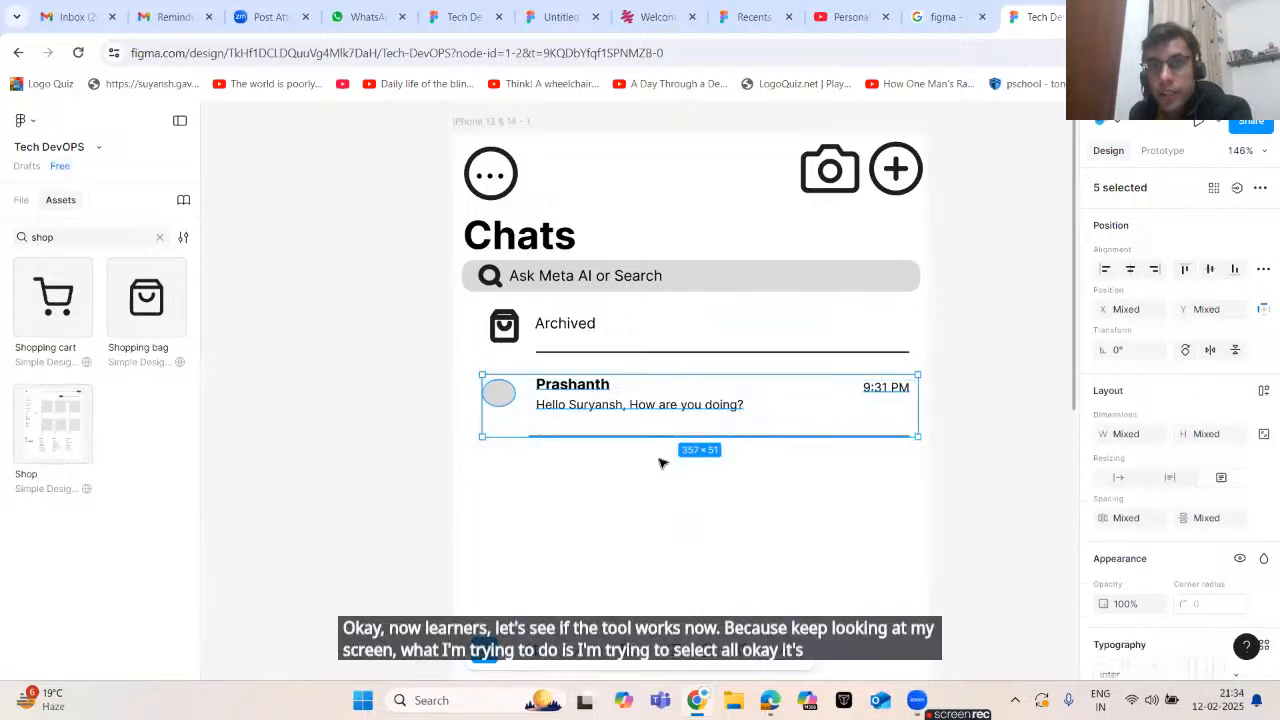
right_click(618, 405)
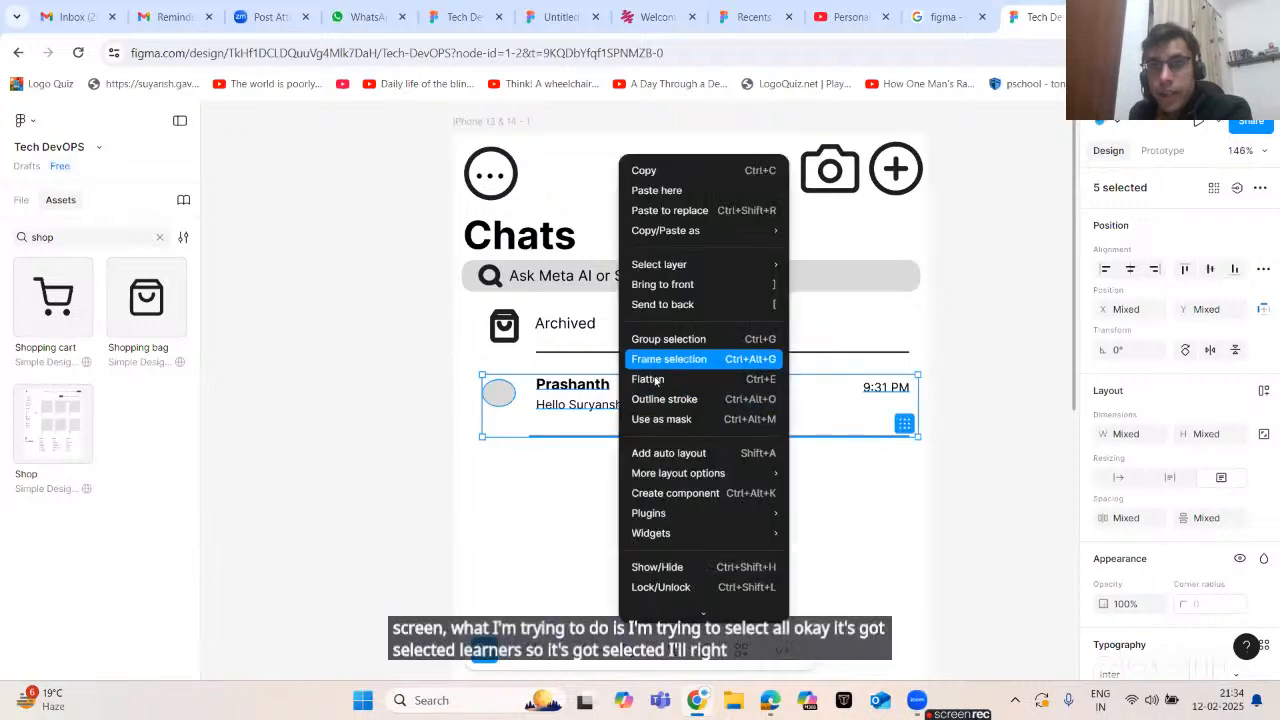
click(663, 341)
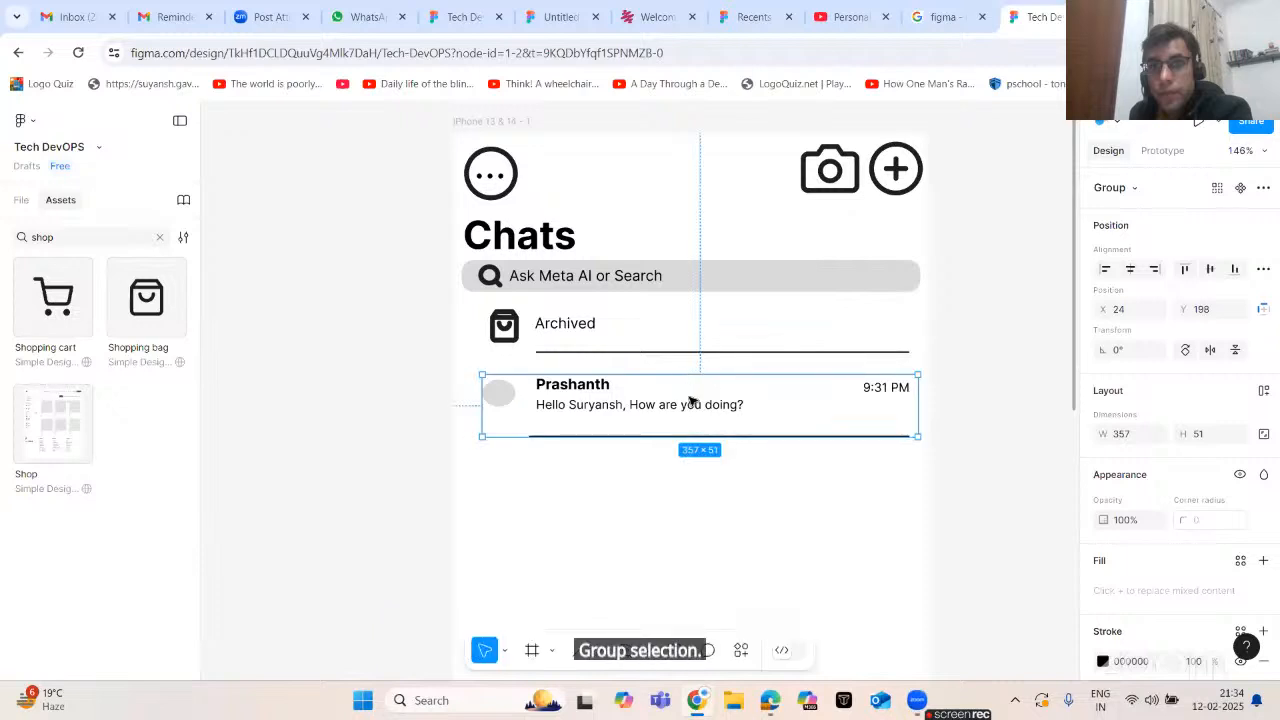
drag(690, 438, 689, 393)
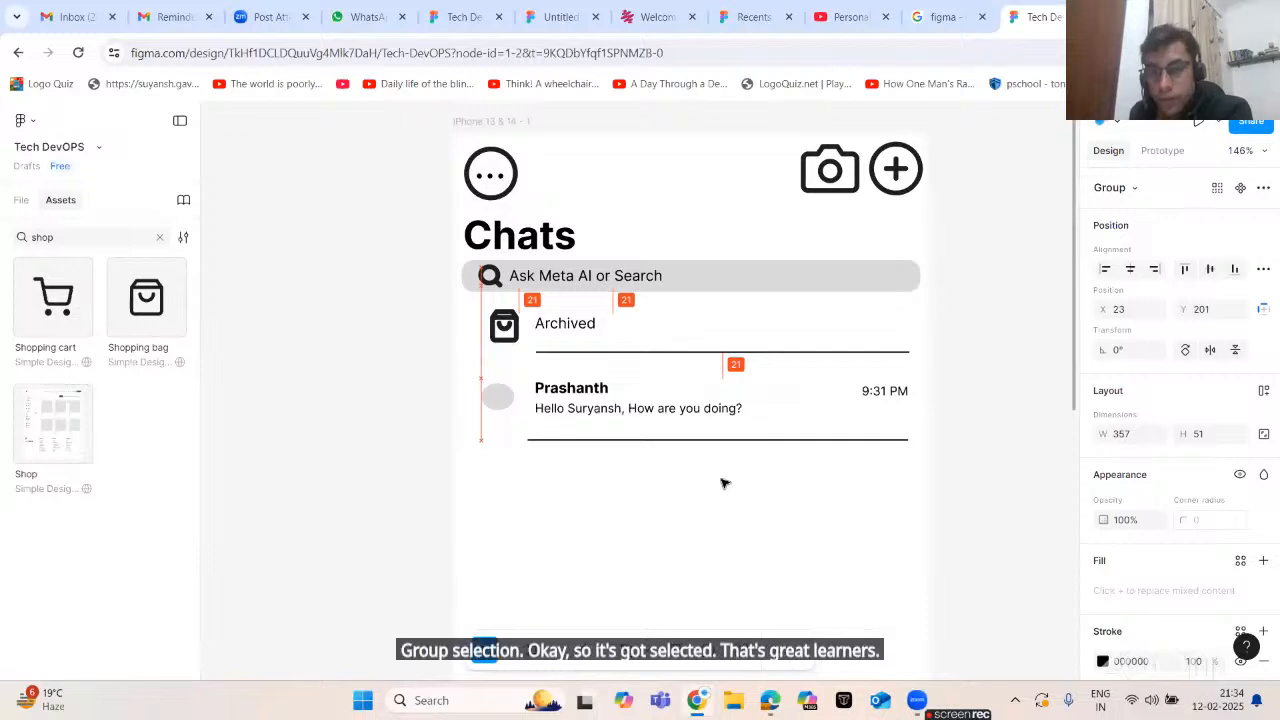
click(914, 482)
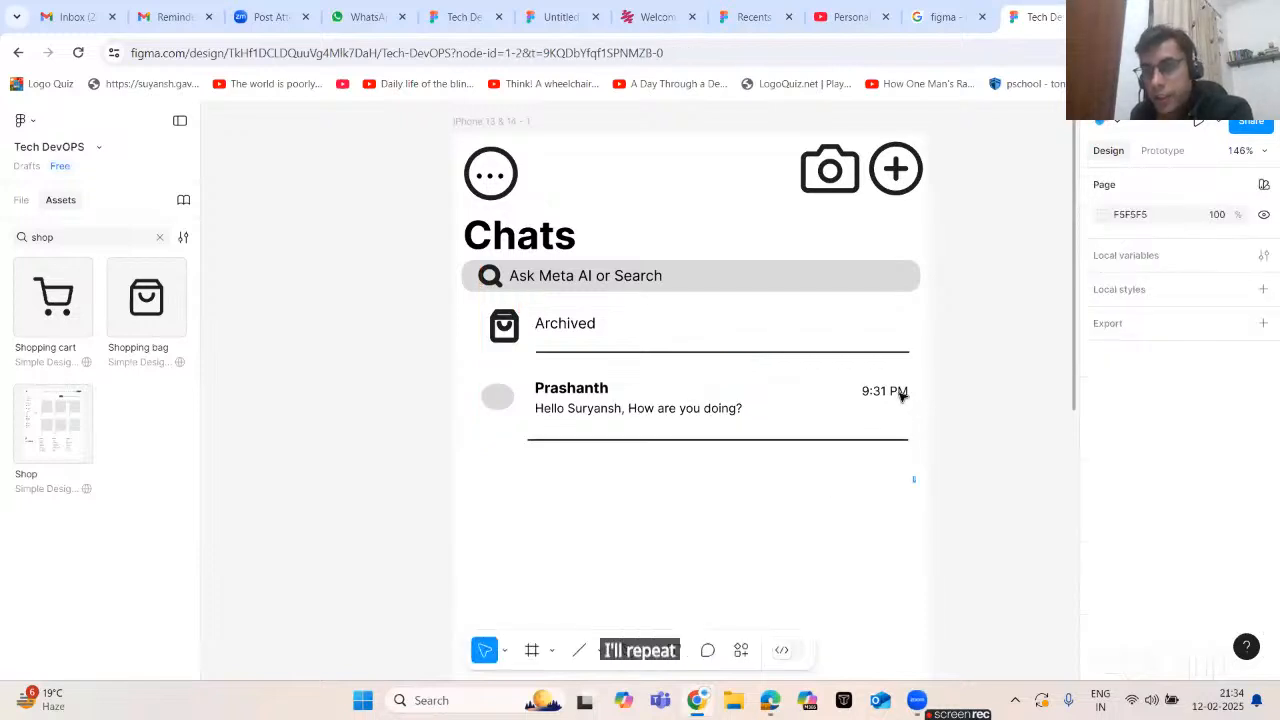
drag(901, 396, 475, 377)
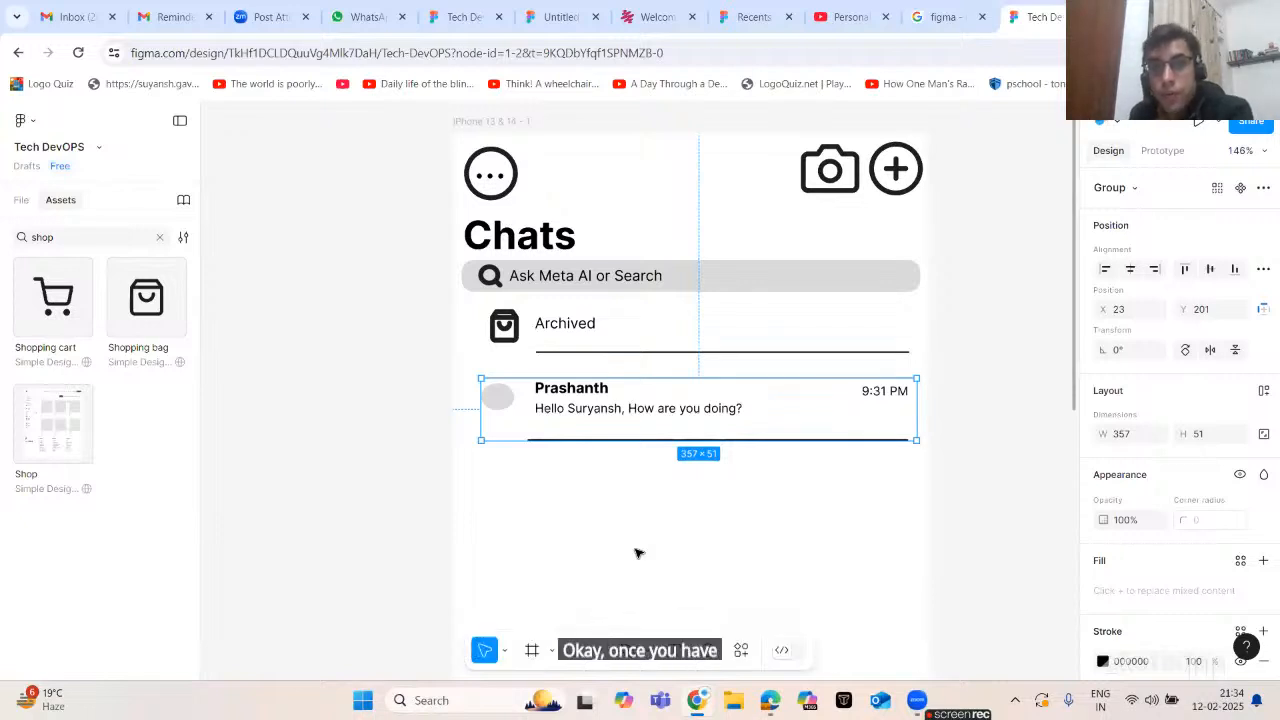
right_click(663, 422)
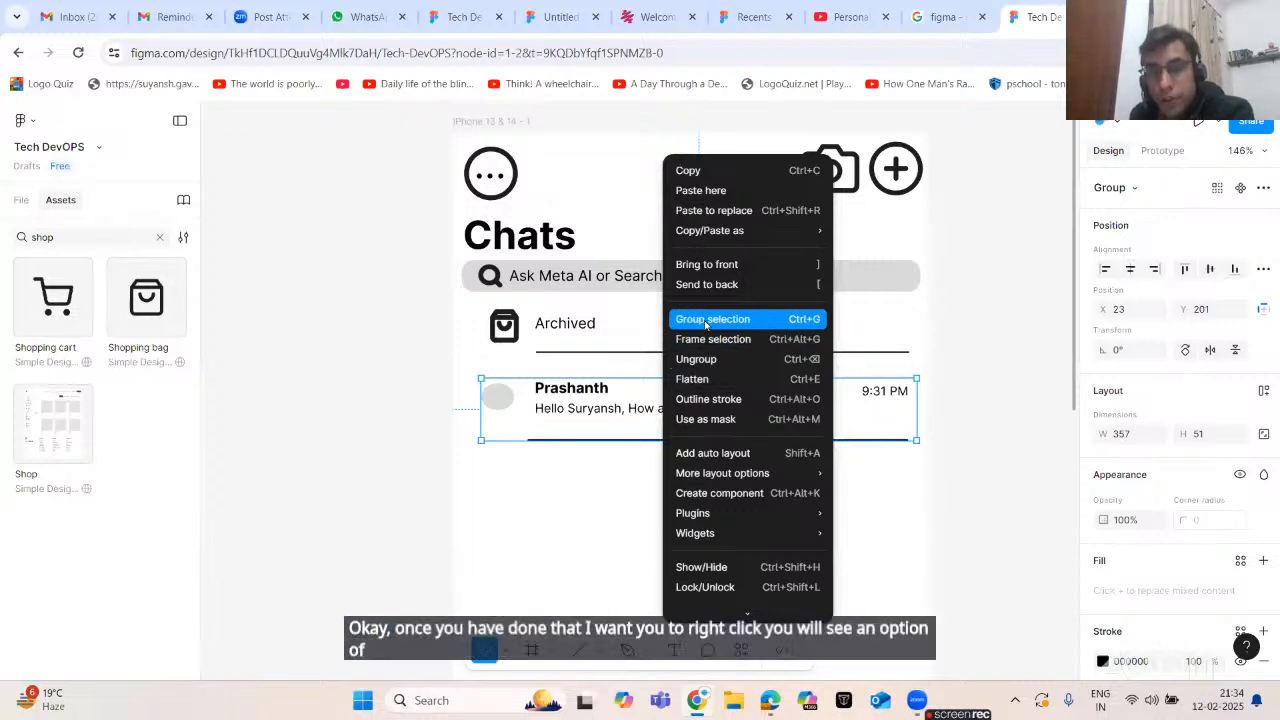
click(640, 521)
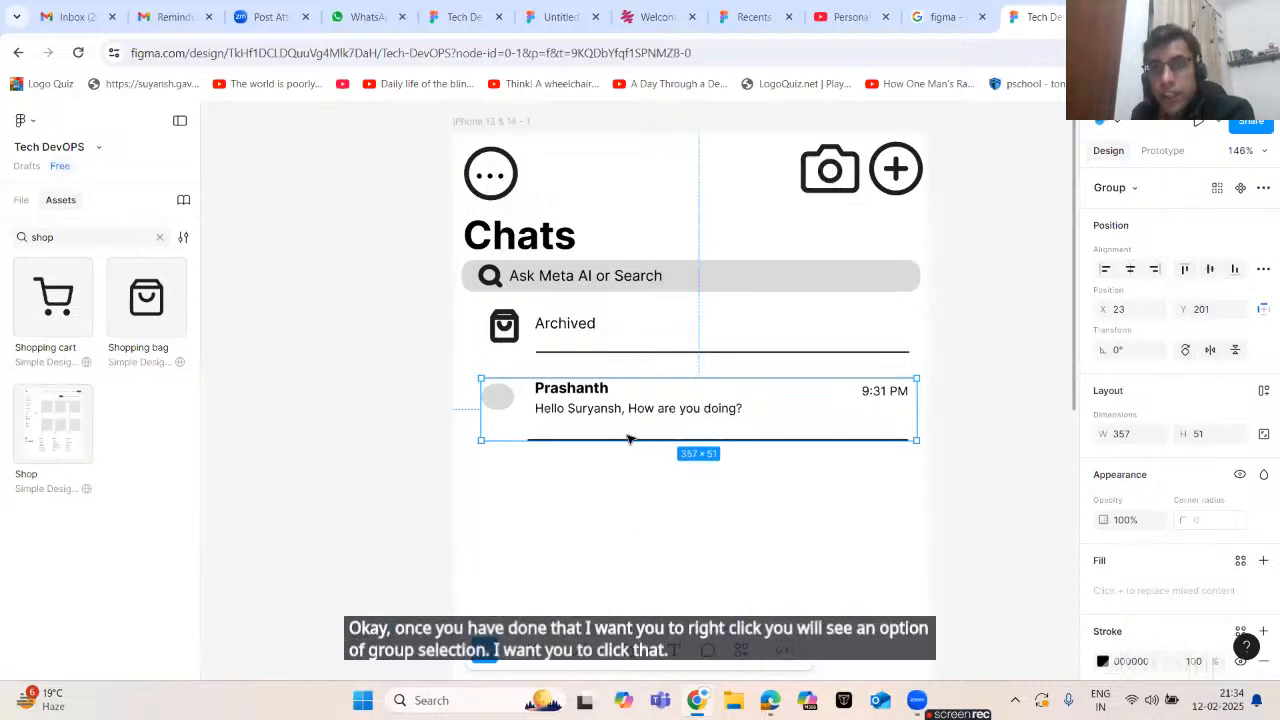
key(Escape)
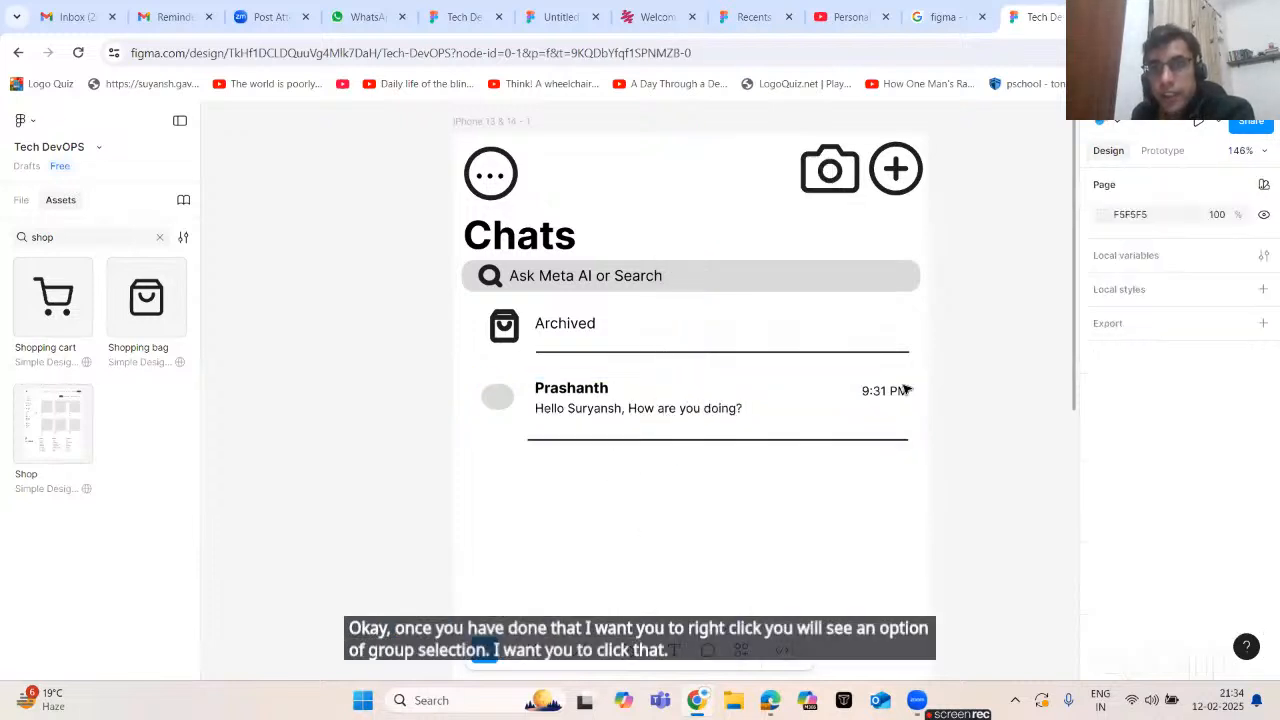
- Duplicate the contact row group and place the copy below the original at X 23, Y 281
click(675, 414)
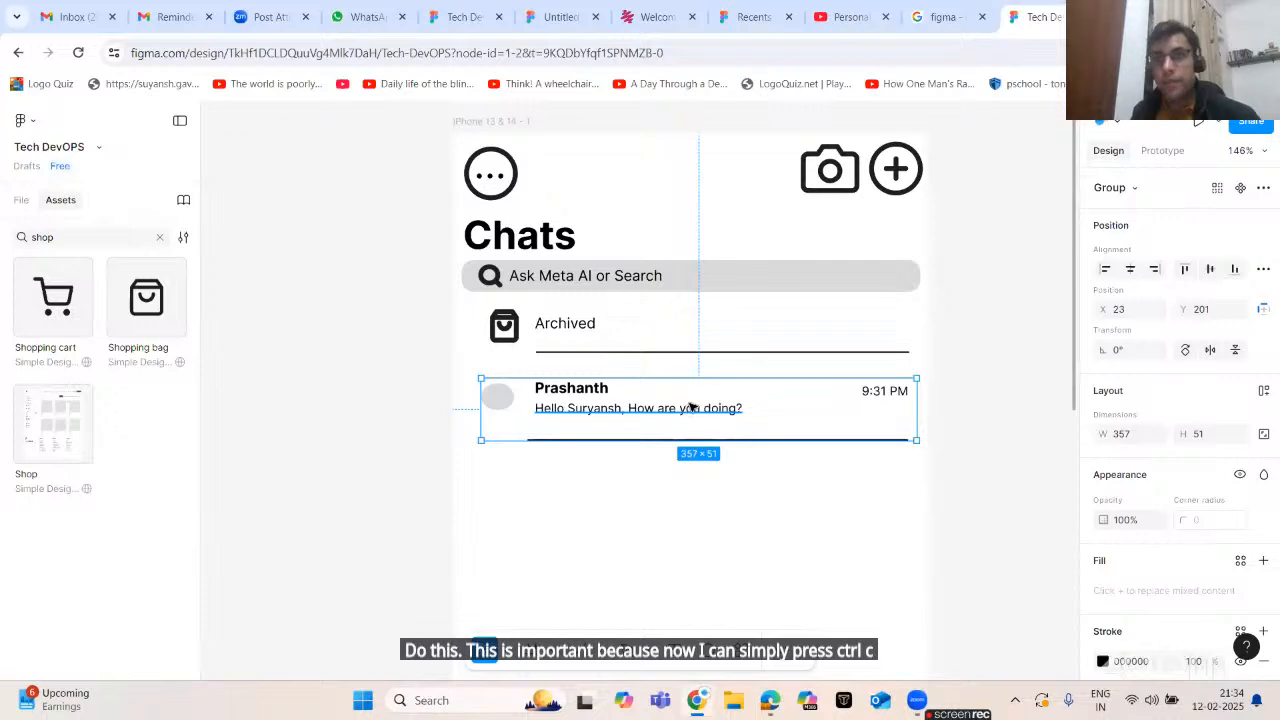
key(ctrl+c)
key(ctrl+v)
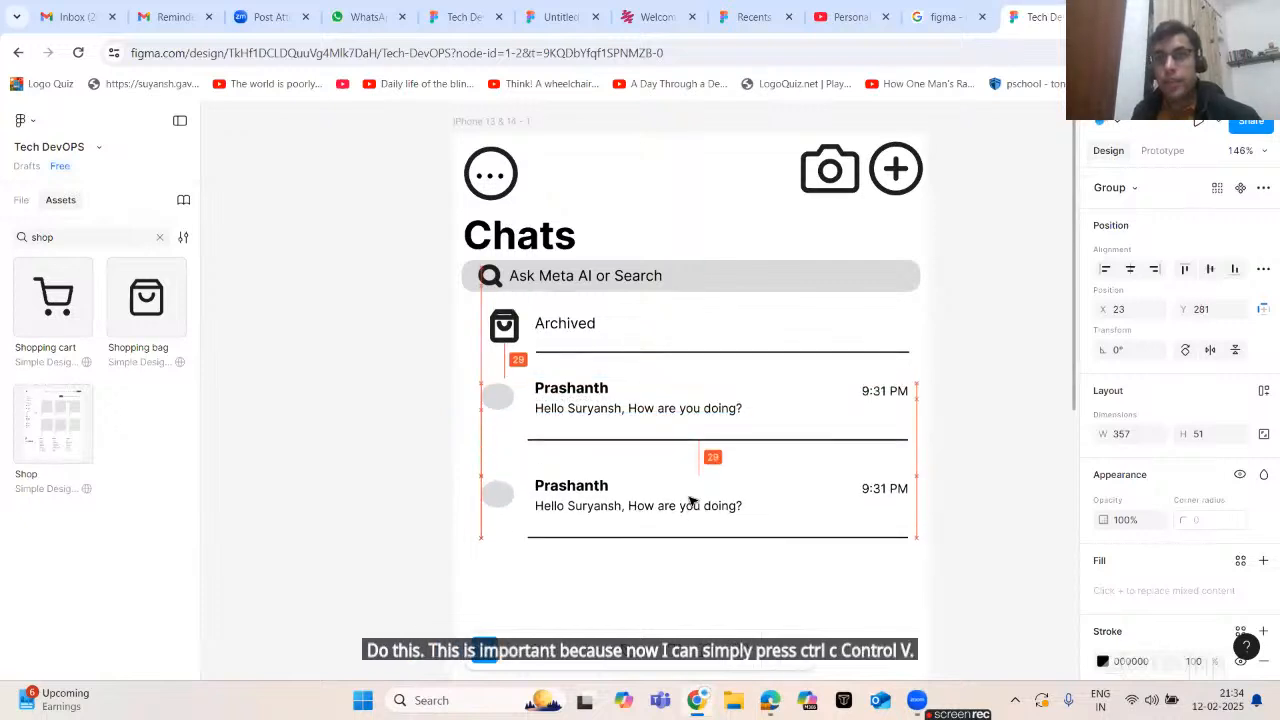
- Paste a third contact row group and place it below the second one at X 23, Y 351
scroll(686, 488, down, 1)
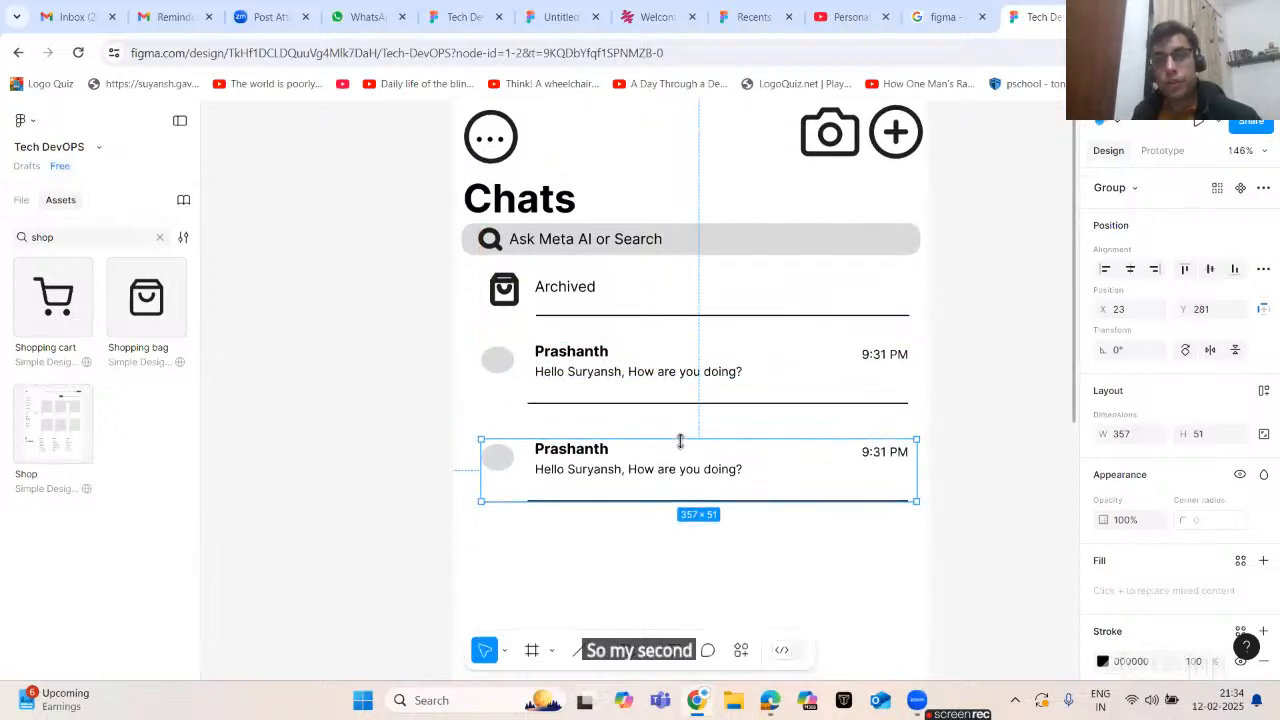
key(ctrl+v)
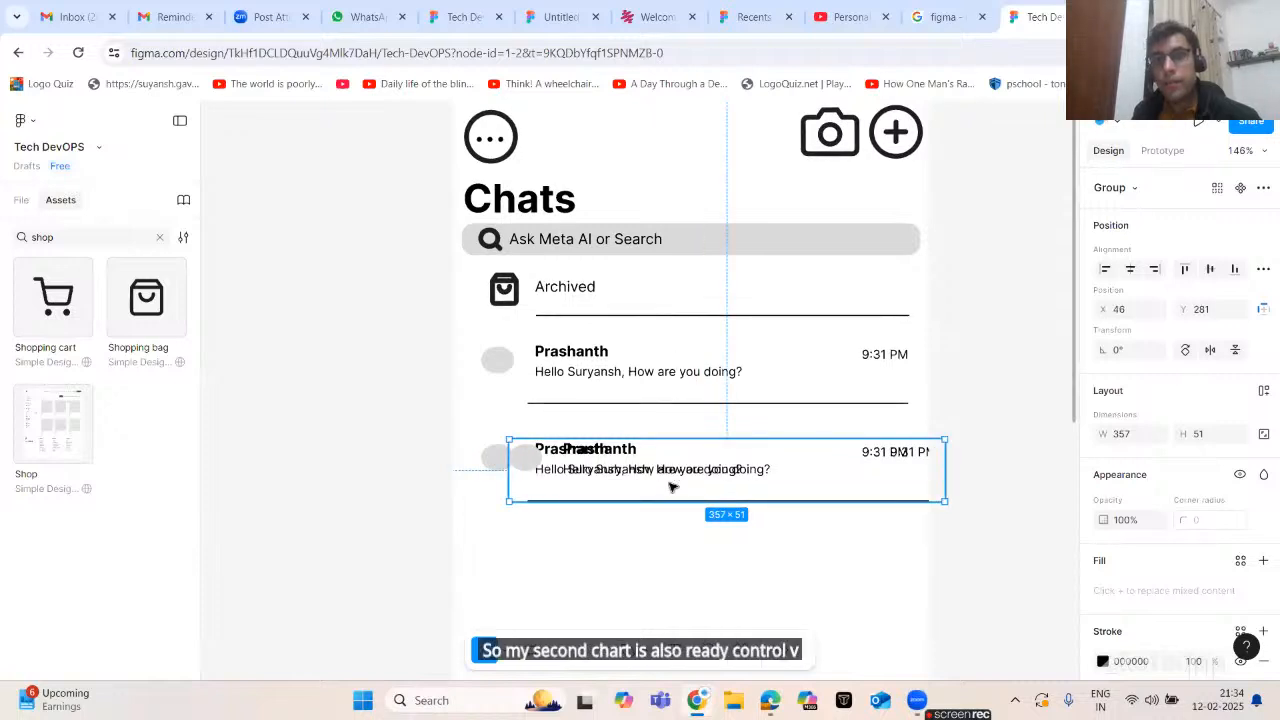
drag(670, 487, 643, 554)
scroll(670, 477, down, 1)
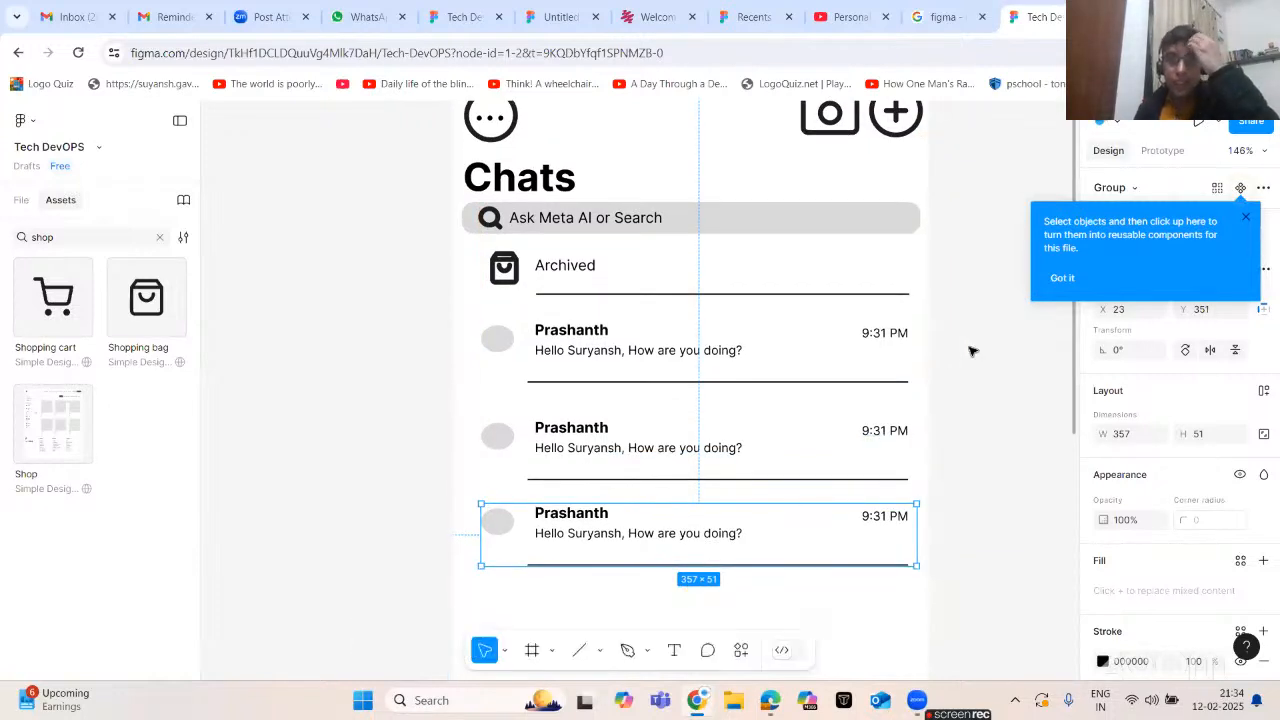
click(706, 592)
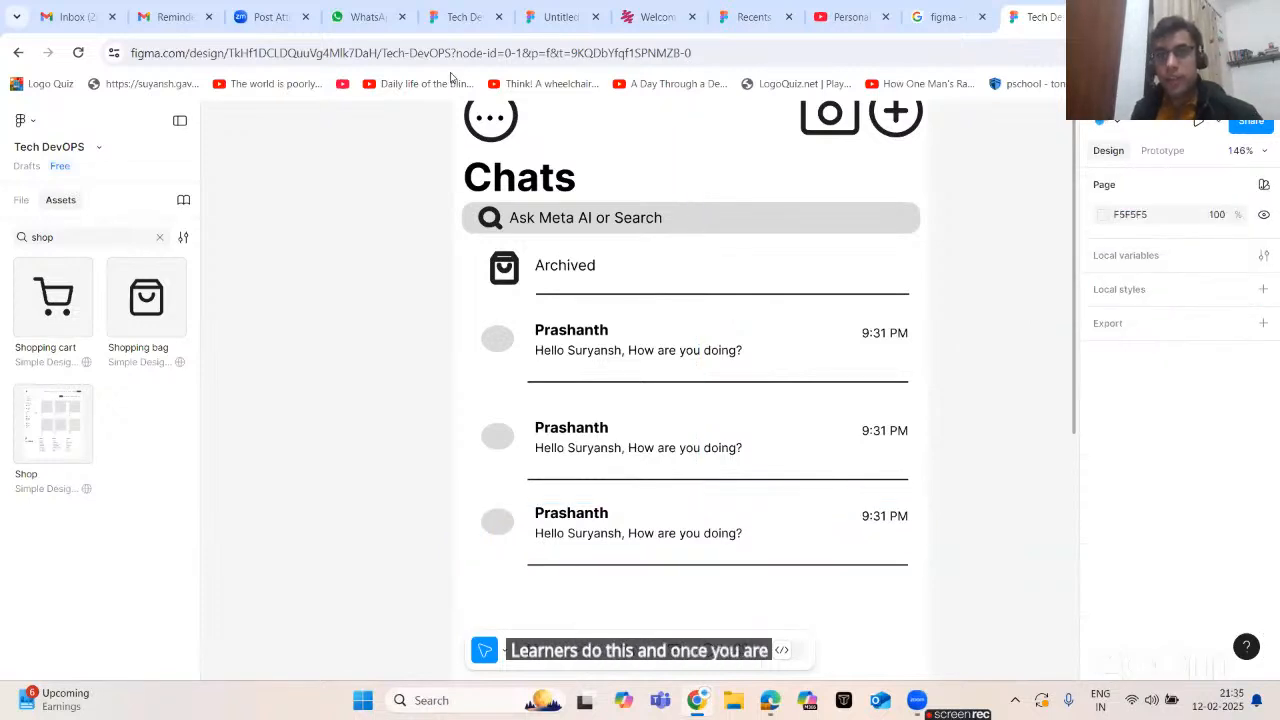
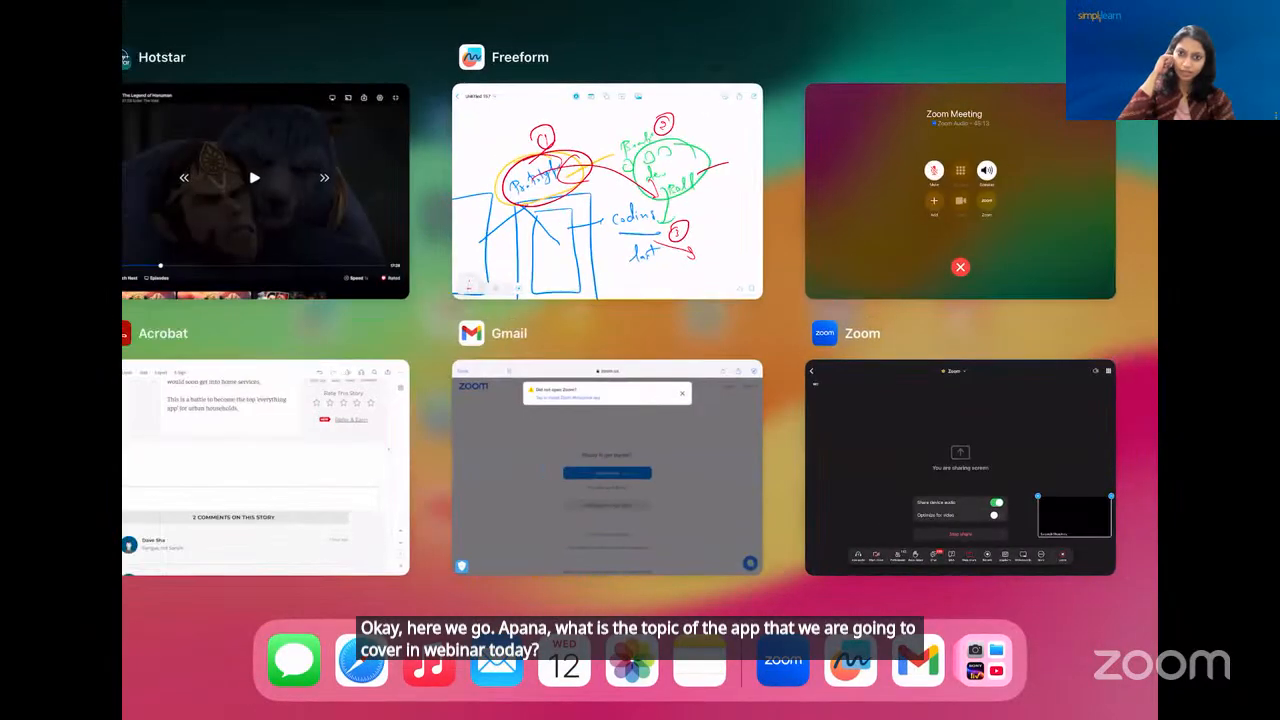
- Switch to the Freeform board Untitled 157 and tuck the floating video window away at the screen edge
click(617, 194)
scroll(640, 360, down, 10)
click(1017, 111)
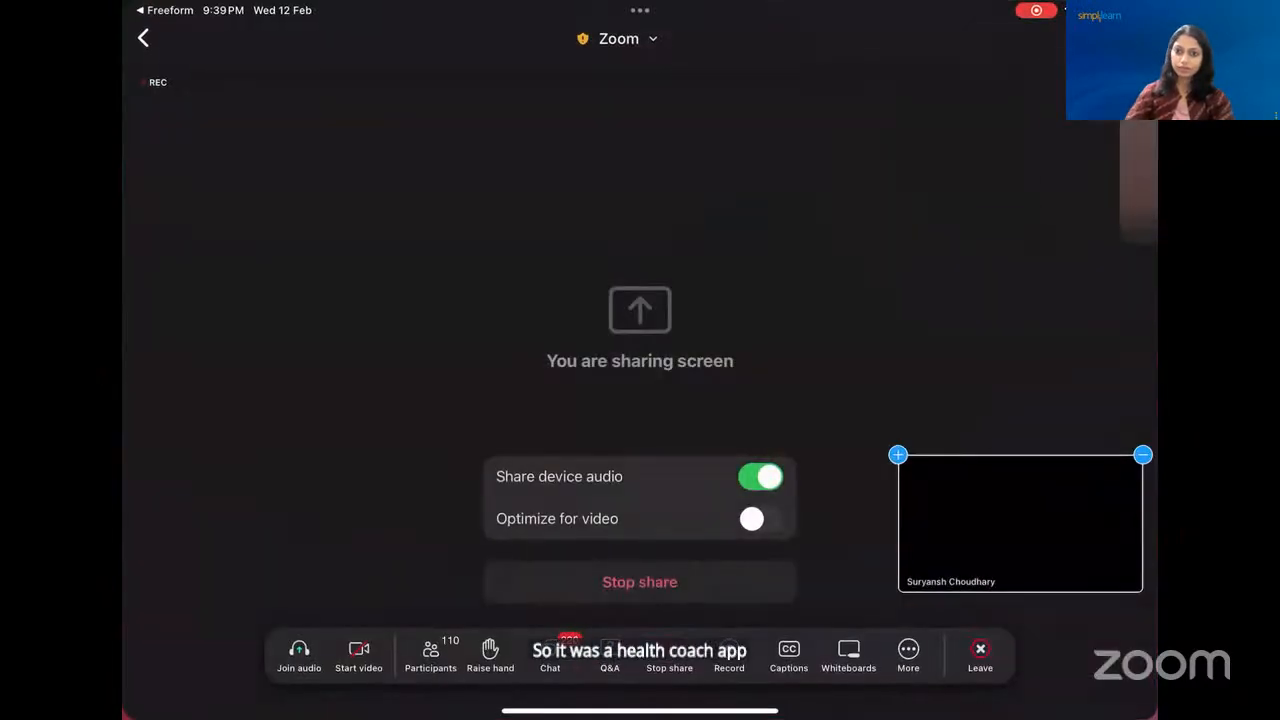
drag(640, 711, 780, 450)
click(605, 194)
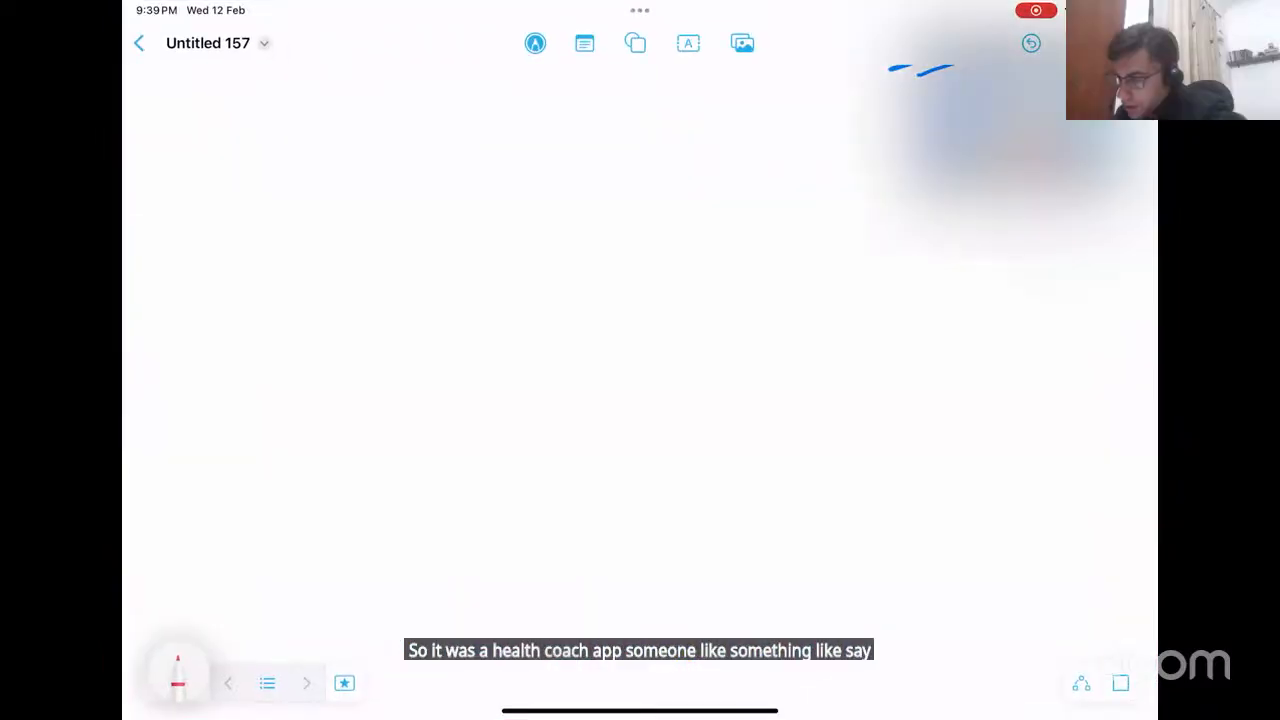
drag(1010, 125, 1148, 180)
scroll(640, 380, down, 3)
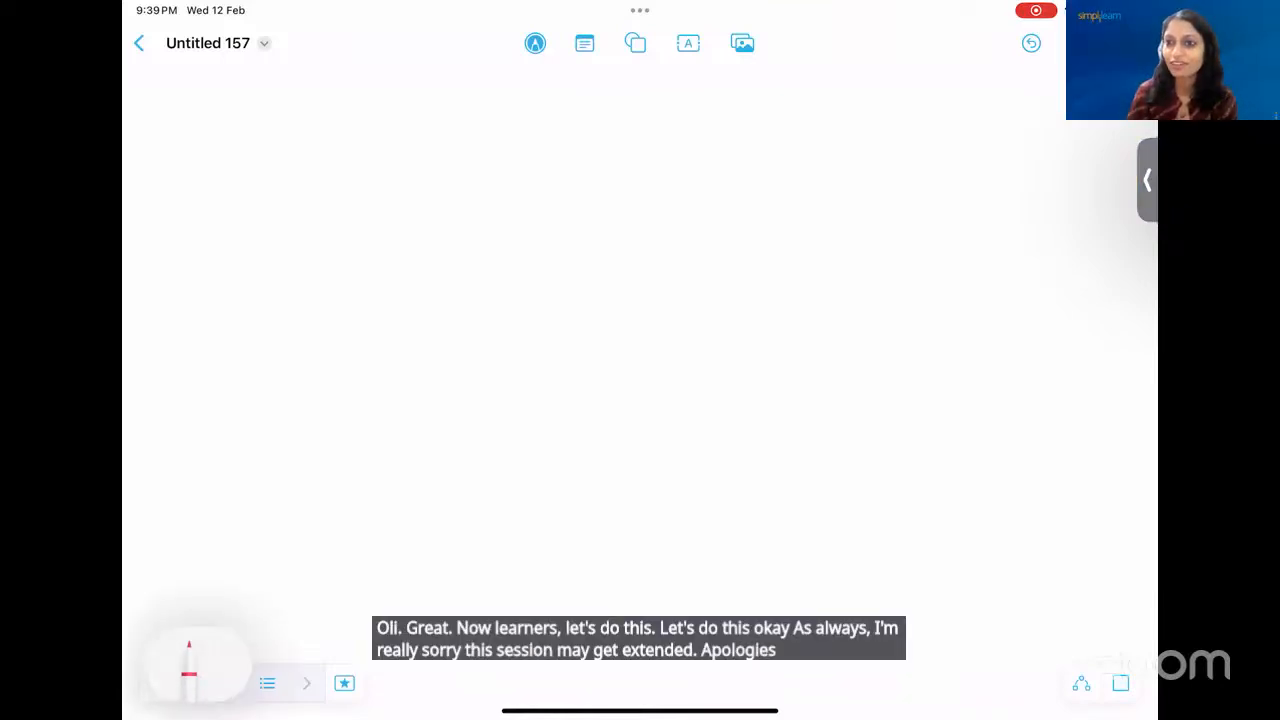
- Handwrite "Health Coach App" with the blue pen in the middle of the blank board and draw a circle around it
click(178, 673)
click(624, 637)
click(963, 584)
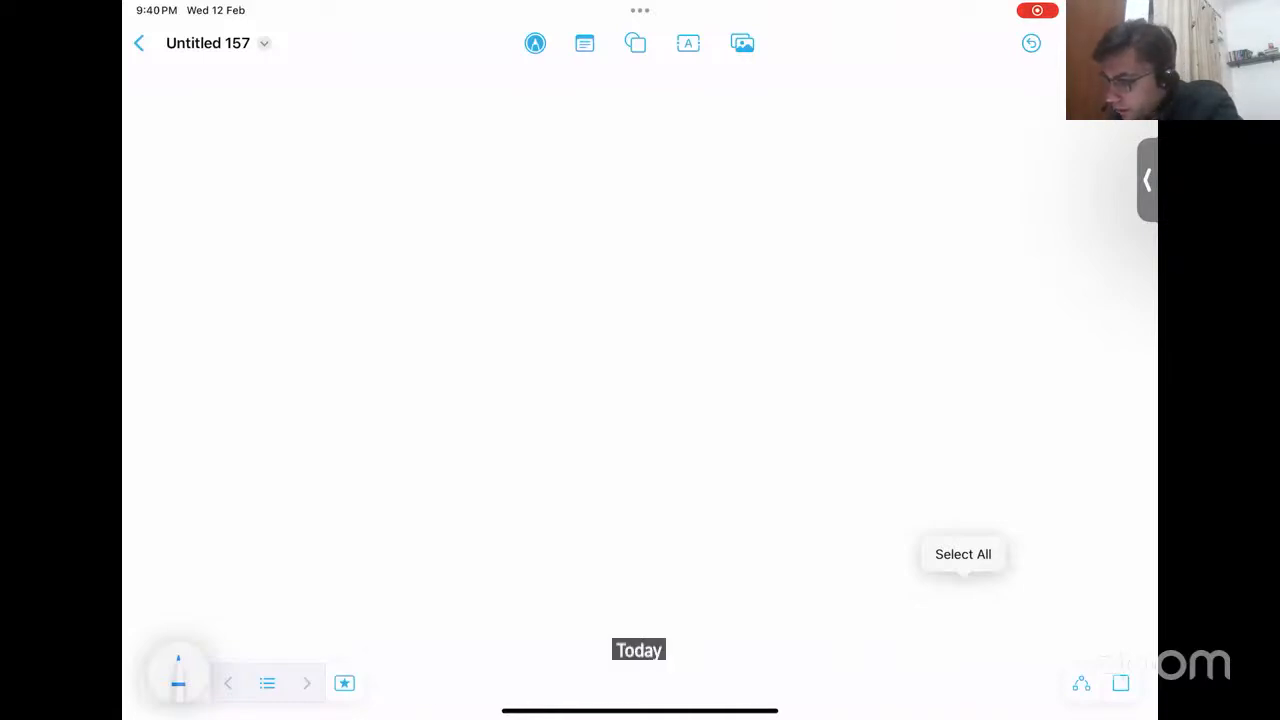
mouse_move(563, 264)
mouse_down()
mouse_move(591, 318)
mouse_move(634, 298)
mouse_move(678, 304)
mouse_up()
drag(674, 288, 706, 296)
drag(605, 355, 603, 382)
mouse_move(616, 364)
mouse_down()
mouse_move(620, 377)
mouse_move(666, 374)
mouse_up()
mouse_move(686, 330)
mouse_down()
mouse_move(698, 380)
mouse_move(632, 432)
mouse_move(670, 436)
mouse_move(678, 414)
mouse_up()
mouse_move(696, 392)
mouse_down()
mouse_move(694, 440)
mouse_move(697, 420)
mouse_up()
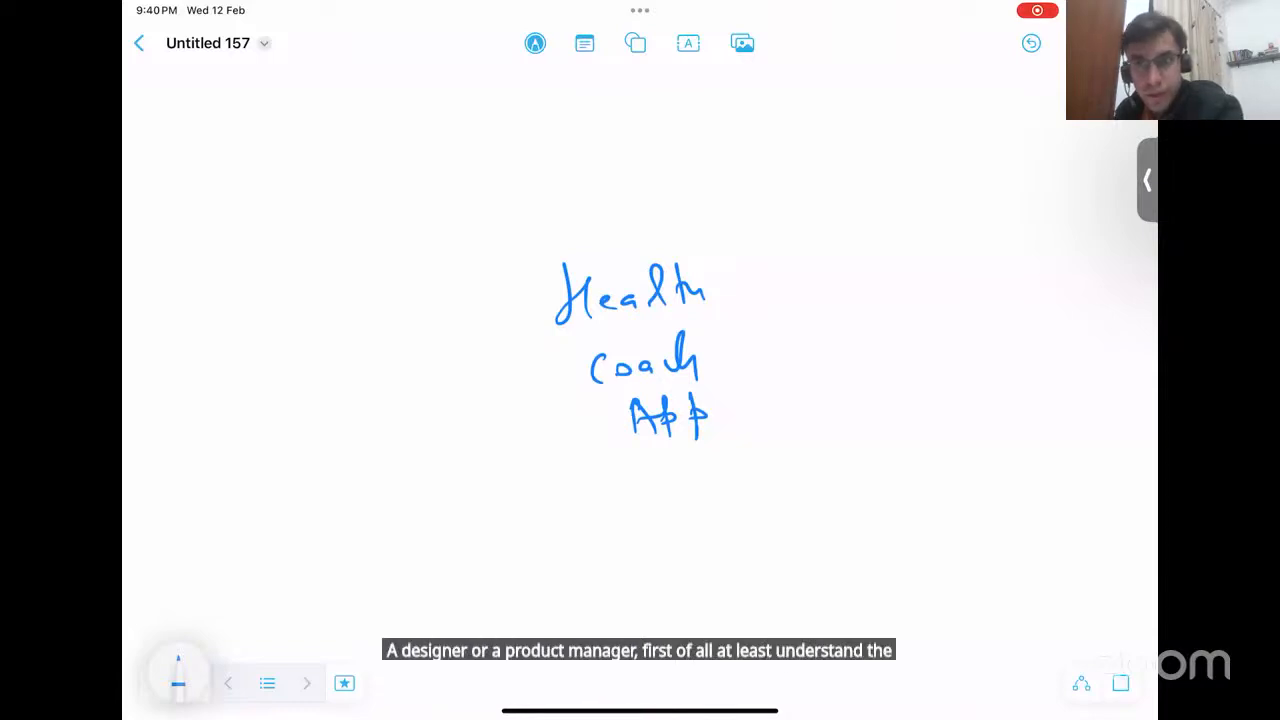
drag(562, 270, 708, 240)
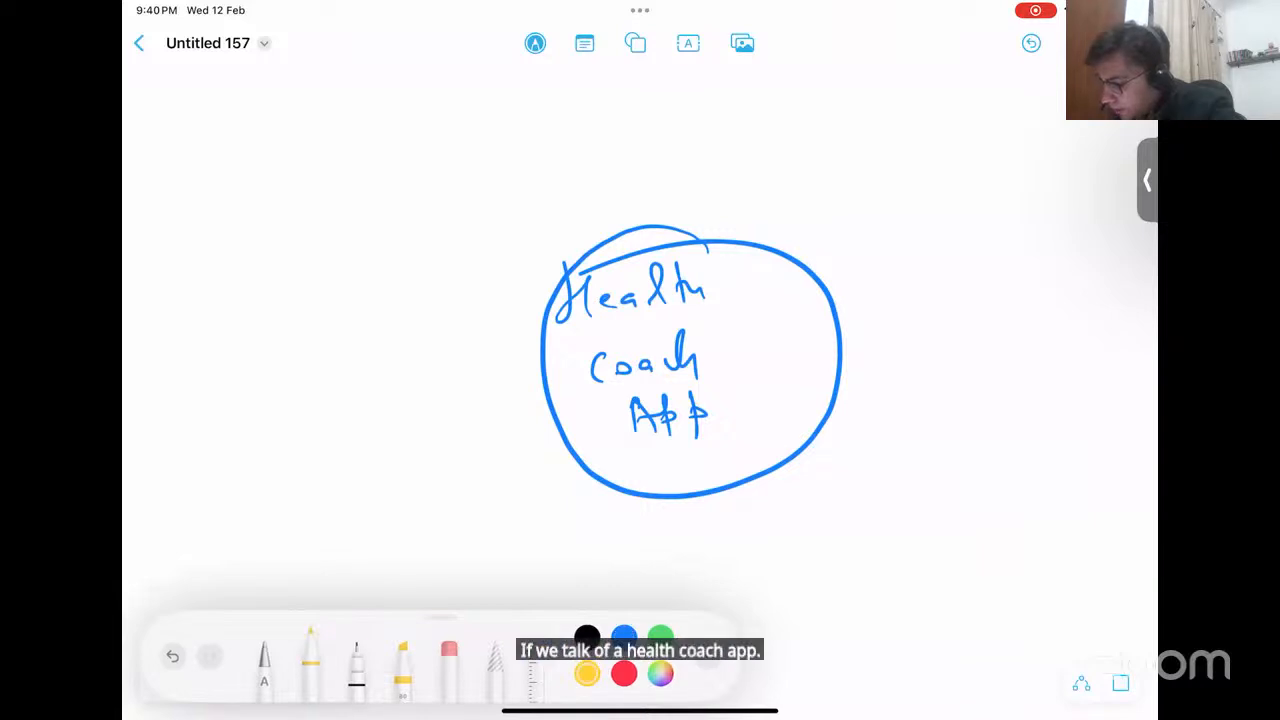
- Draw yellow branches from the circle's right side and label them "doctors" and "nutrition"
click(903, 472)
drag(762, 297, 849, 227)
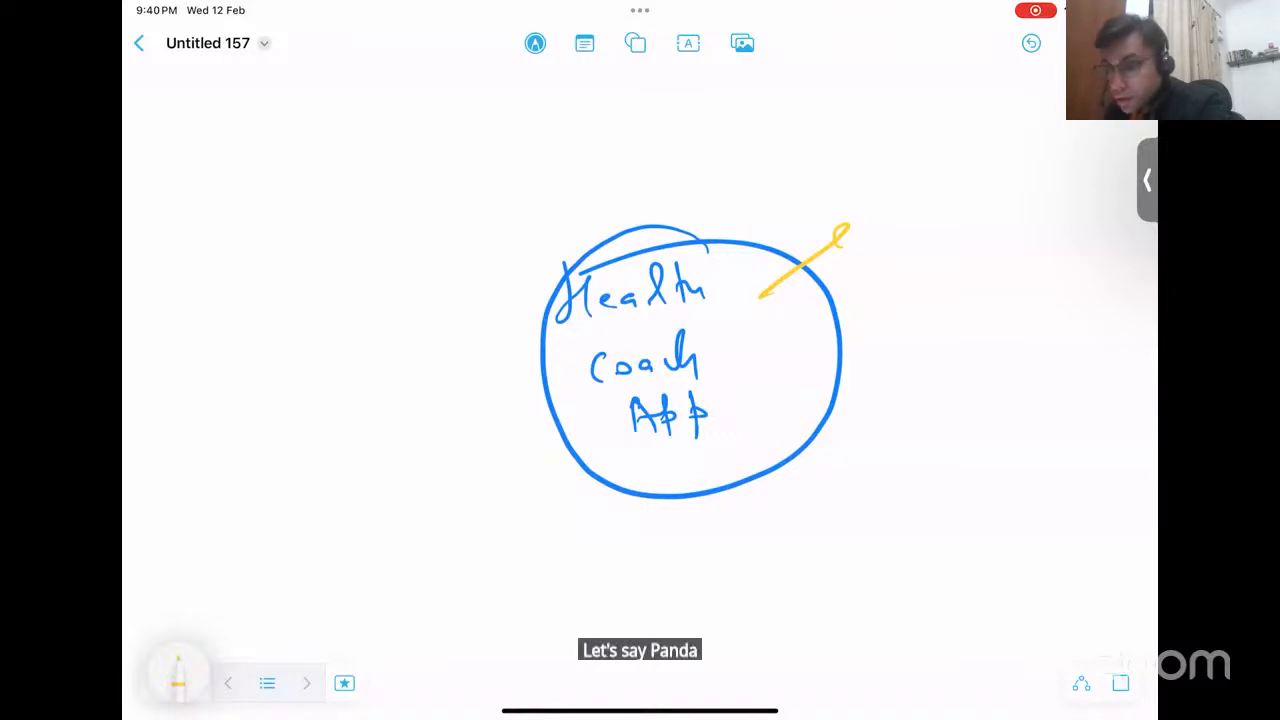
drag(893, 210, 930, 206)
drag(940, 150, 936, 205)
mouse_move(930, 168)
mouse_down()
mouse_move(968, 160)
mouse_move(980, 190)
mouse_move(1012, 186)
mouse_up()
drag(808, 373, 924, 386)
mouse_move(930, 342)
mouse_down()
mouse_move(928, 380)
mouse_move(936, 356)
mouse_up()
drag(950, 360, 972, 382)
mouse_move(980, 338)
mouse_down()
mouse_move(982, 366)
mouse_move(1000, 378)
mouse_up()
drag(1008, 362, 1012, 376)
- Add yellow branches on the circle's lower right and underside, labelled "meal plan" and "steps count"
drag(793, 422, 838, 452)
drag(852, 488, 912, 472)
mouse_move(914, 450)
mouse_down()
mouse_move(918, 482)
mouse_move(958, 490)
mouse_up()
mouse_move(966, 436)
mouse_down()
mouse_move(968, 486)
mouse_move(1010, 486)
mouse_up()
mouse_move(712, 456)
mouse_down()
mouse_move(710, 520)
mouse_move(722, 520)
mouse_up()
drag(734, 560, 718, 590)
mouse_move(742, 525)
mouse_down()
mouse_move(752, 584)
mouse_move(770, 548)
mouse_move(786, 575)
mouse_up()
mouse_move(796, 540)
mouse_down()
mouse_move(796, 590)
mouse_move(810, 573)
mouse_up()
mouse_move(760, 622)
mouse_down()
mouse_move(754, 637)
mouse_move(800, 628)
mouse_up()
drag(806, 598, 810, 630)
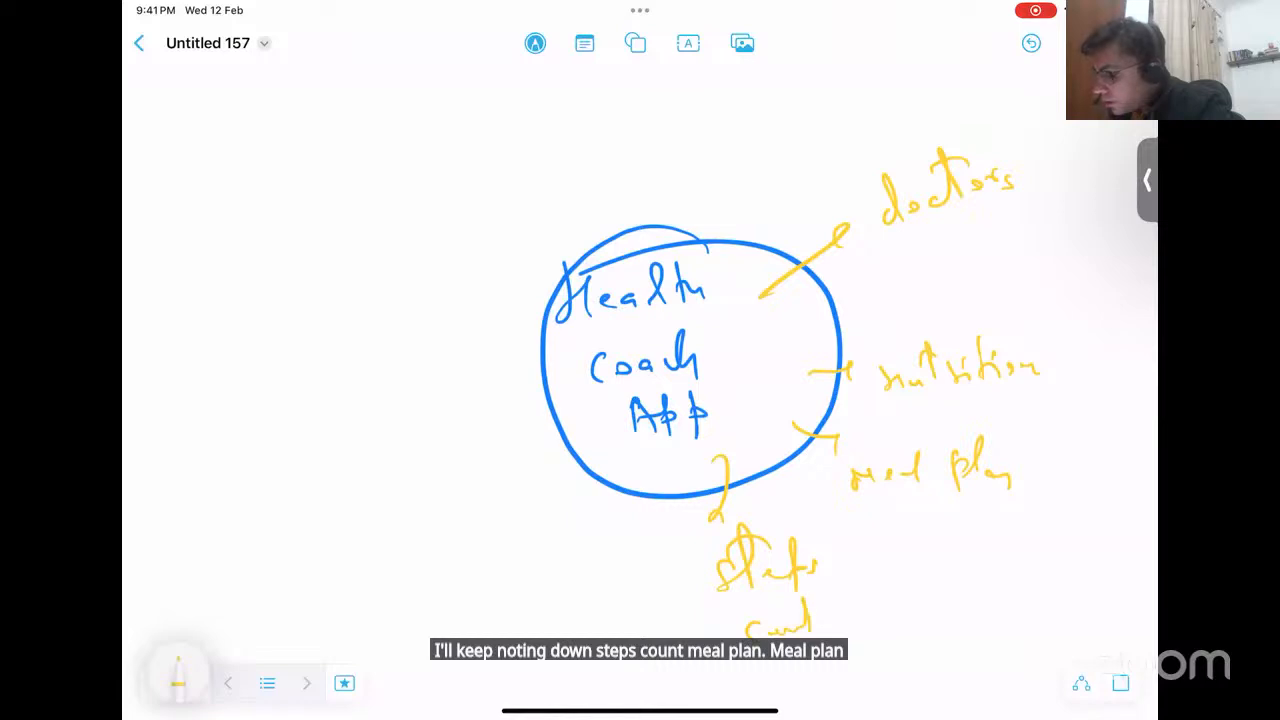
- Add yellow branches on the circle's lower left for "appoint" and "health tracker"
drag(617, 469, 576, 528)
mouse_move(574, 524)
mouse_down()
mouse_move(505, 595)
mouse_move(525, 602)
mouse_move(542, 584)
mouse_move(576, 588)
mouse_move(623, 560)
mouse_up()
drag(481, 411, 526, 434)
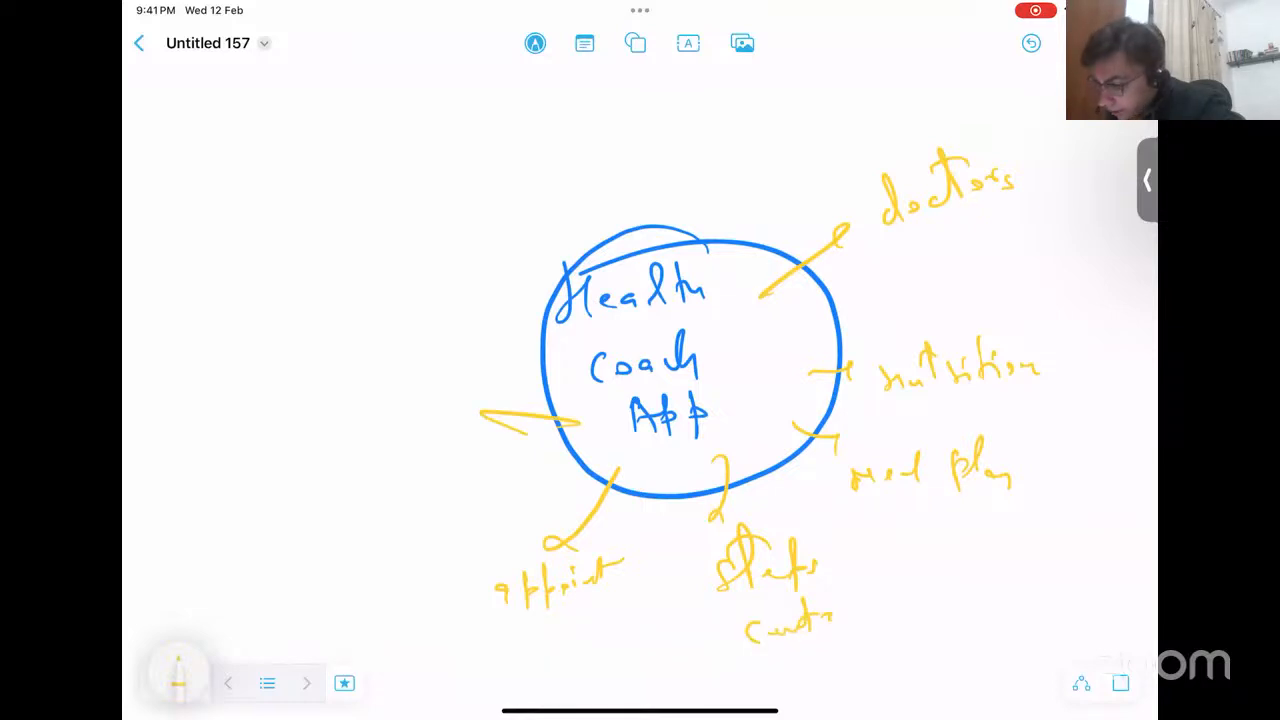
mouse_move(355, 394)
mouse_down()
mouse_move(388, 414)
mouse_move(443, 380)
mouse_up()
drag(370, 452, 392, 478)
drag(390, 452, 372, 478)
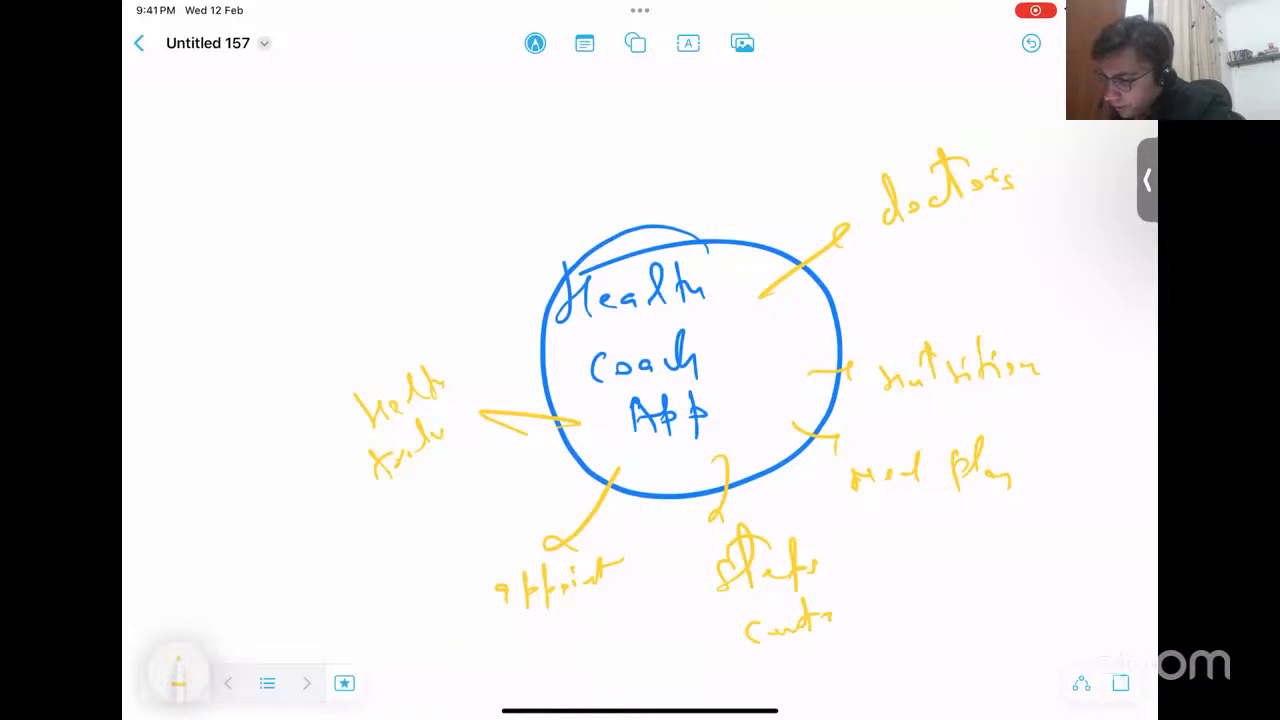
- Draw a yellow branch from the circle's upper left and label it "weight tracker"
drag(555, 317, 525, 257)
scroll(640, 400, down, 2)
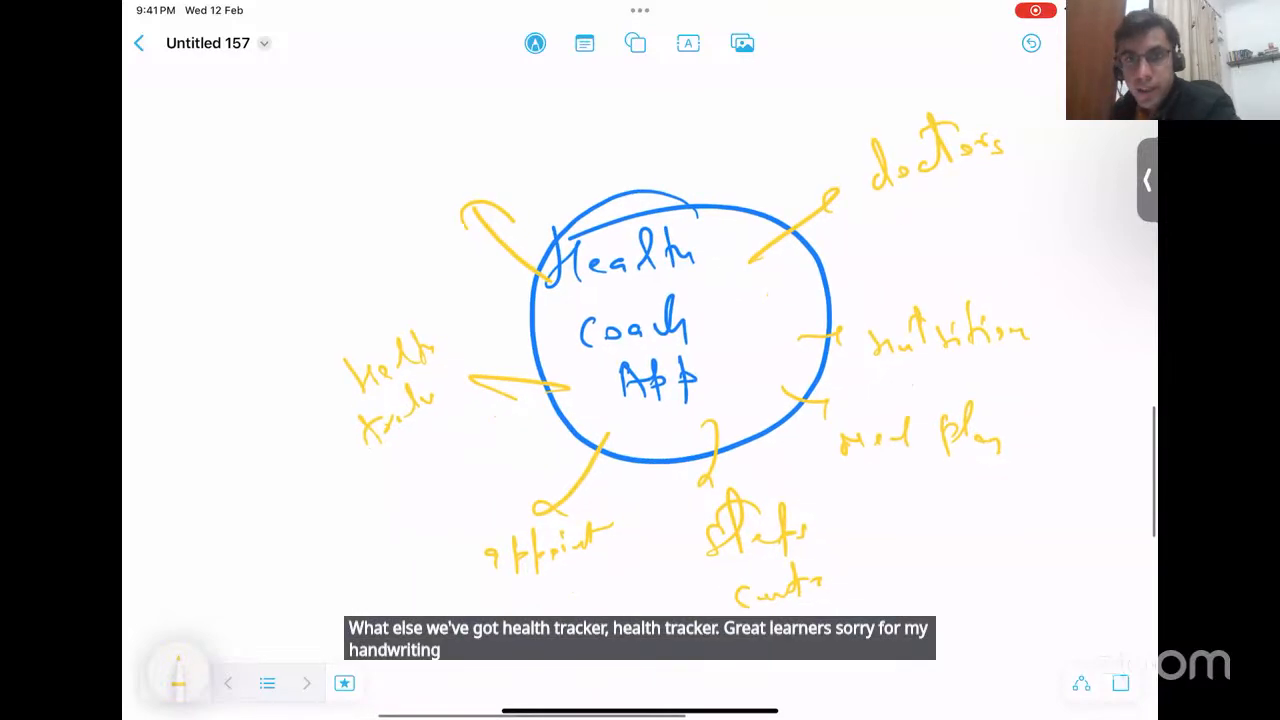
scroll(640, 380, up, 1)
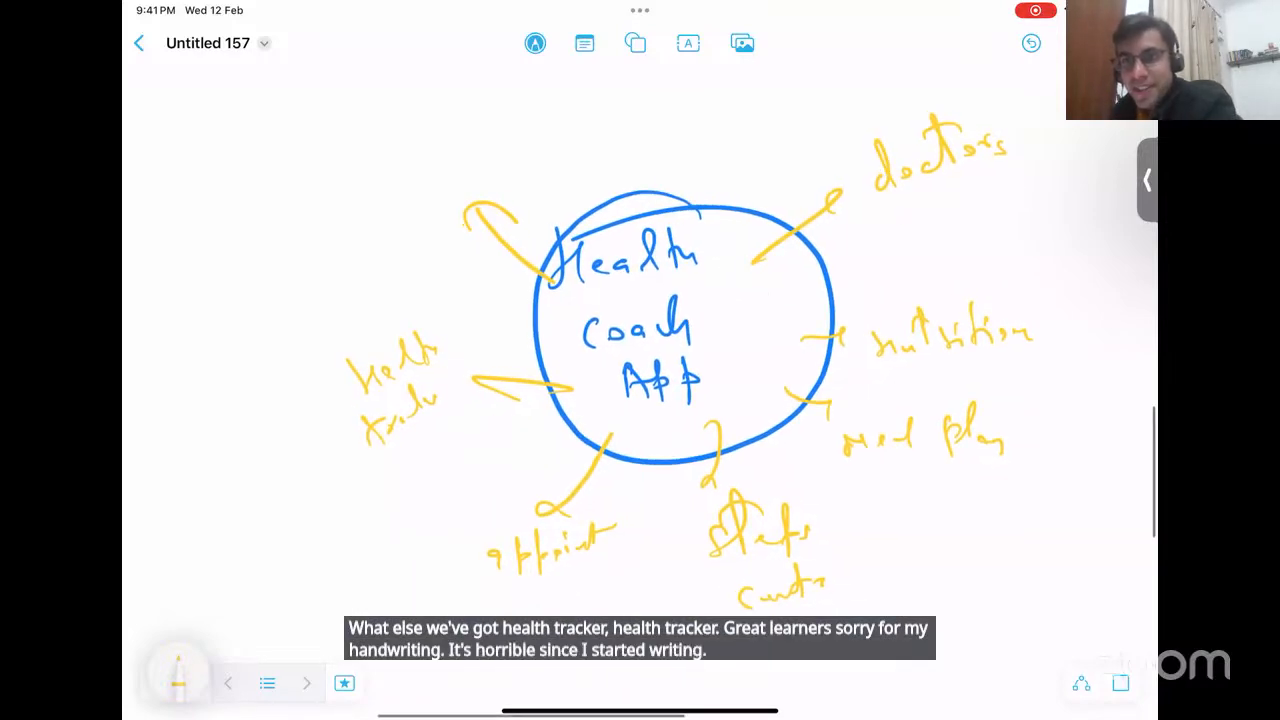
scroll(694, 362, left, 1)
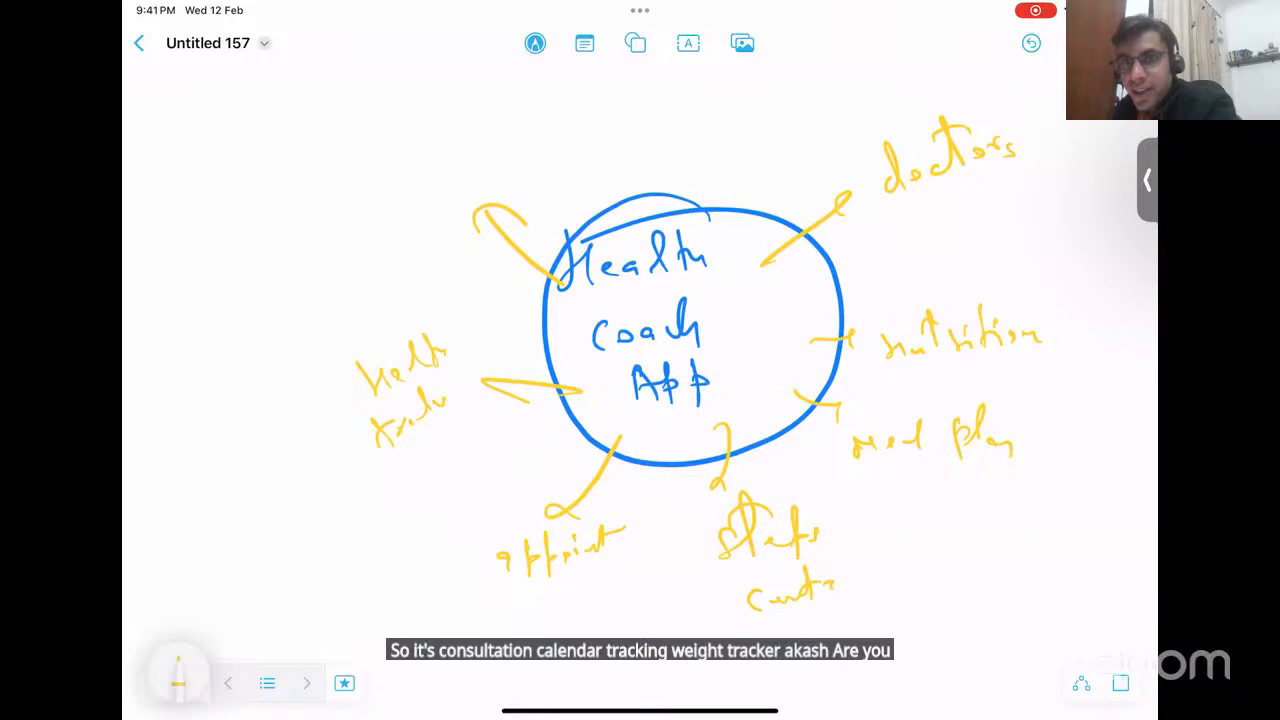
scroll(700, 380, up, 1)
mouse_move(427, 206)
mouse_down()
mouse_move(508, 142)
mouse_move(518, 166)
mouse_up()
drag(536, 170, 556, 198)
drag(558, 172, 564, 186)
mouse_move(514, 146)
mouse_down()
mouse_move(464, 164)
mouse_move(524, 136)
mouse_move(441, 215)
mouse_up()
mouse_move(560, 184)
mouse_down()
mouse_move(549, 166)
mouse_move(551, 191)
mouse_up()
mouse_move(407, 211)
mouse_down()
mouse_move(429, 213)
mouse_move(448, 176)
mouse_move(472, 202)
mouse_up()
mouse_move(488, 132)
mouse_down()
mouse_move(514, 148)
mouse_move(545, 205)
mouse_move(556, 174)
mouse_up()
drag(558, 128, 566, 176)
drag(552, 172, 580, 150)
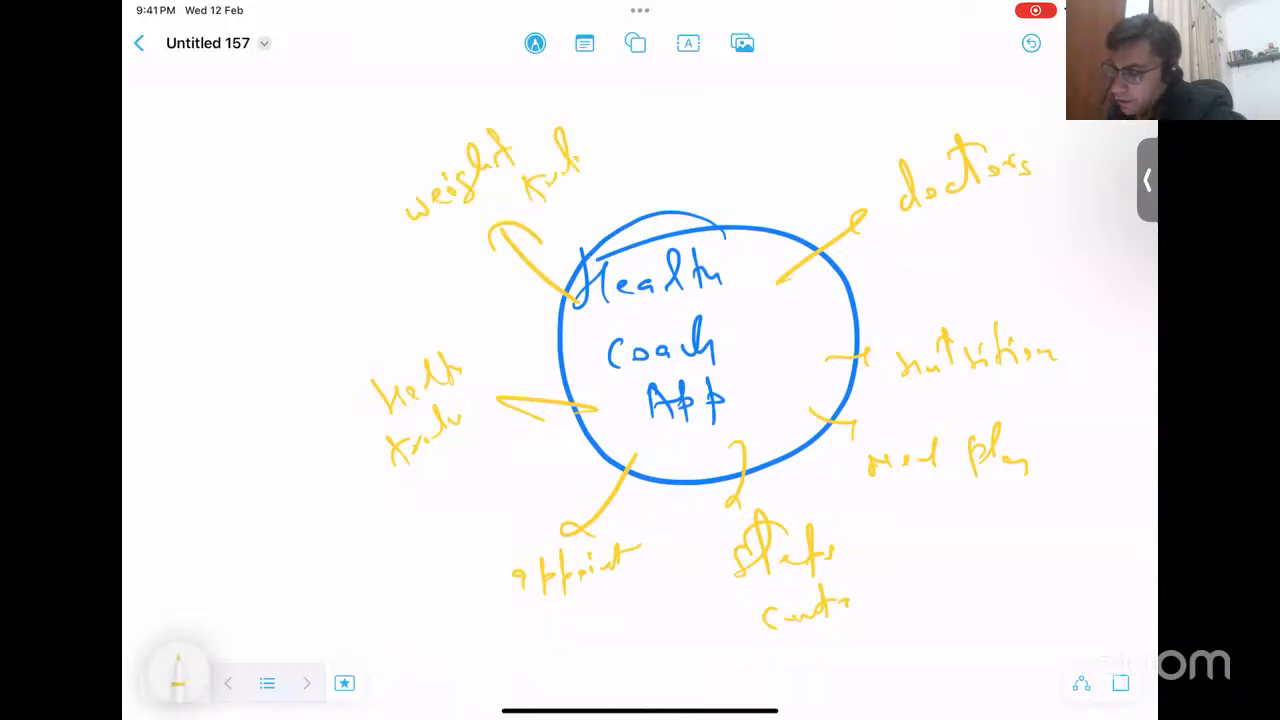
- Draw a yellow branch upward from the top of the circle and label it "water reminder"
drag(716, 244, 728, 166)
drag(714, 174, 742, 180)
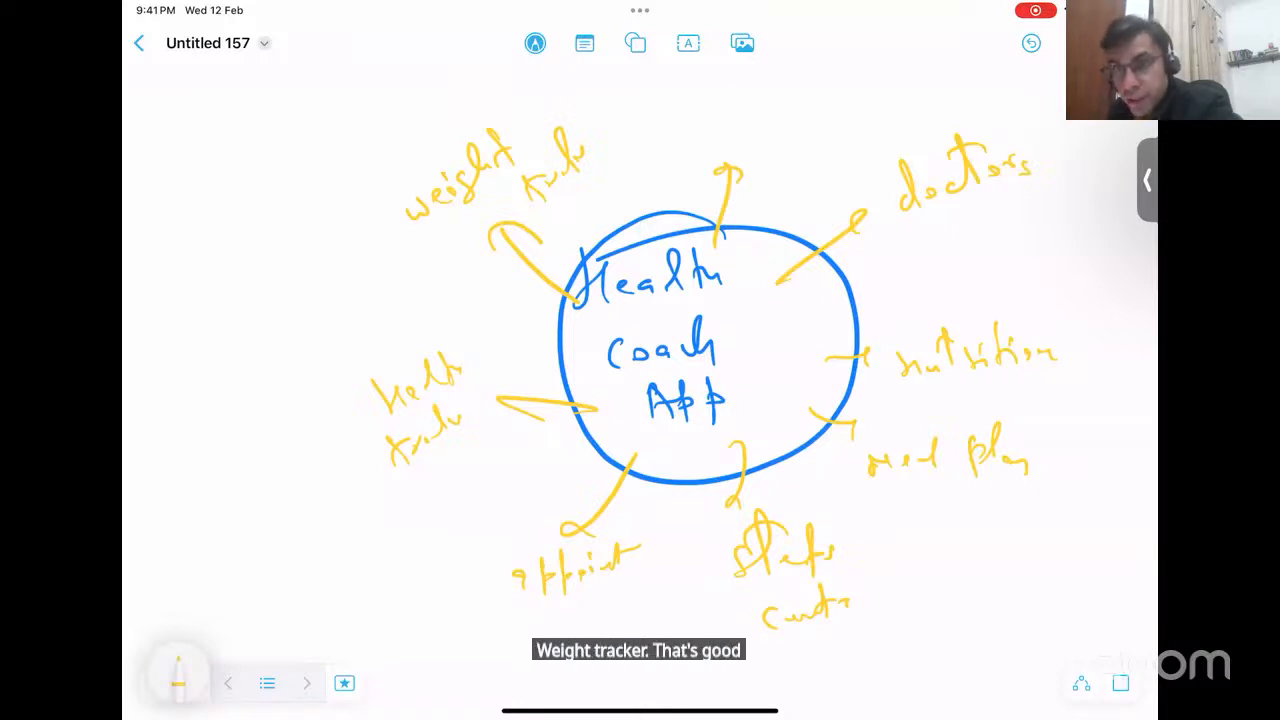
drag(716, 122, 754, 118)
drag(758, 96, 778, 90)
drag(766, 148, 850, 112)
drag(850, 130, 862, 98)
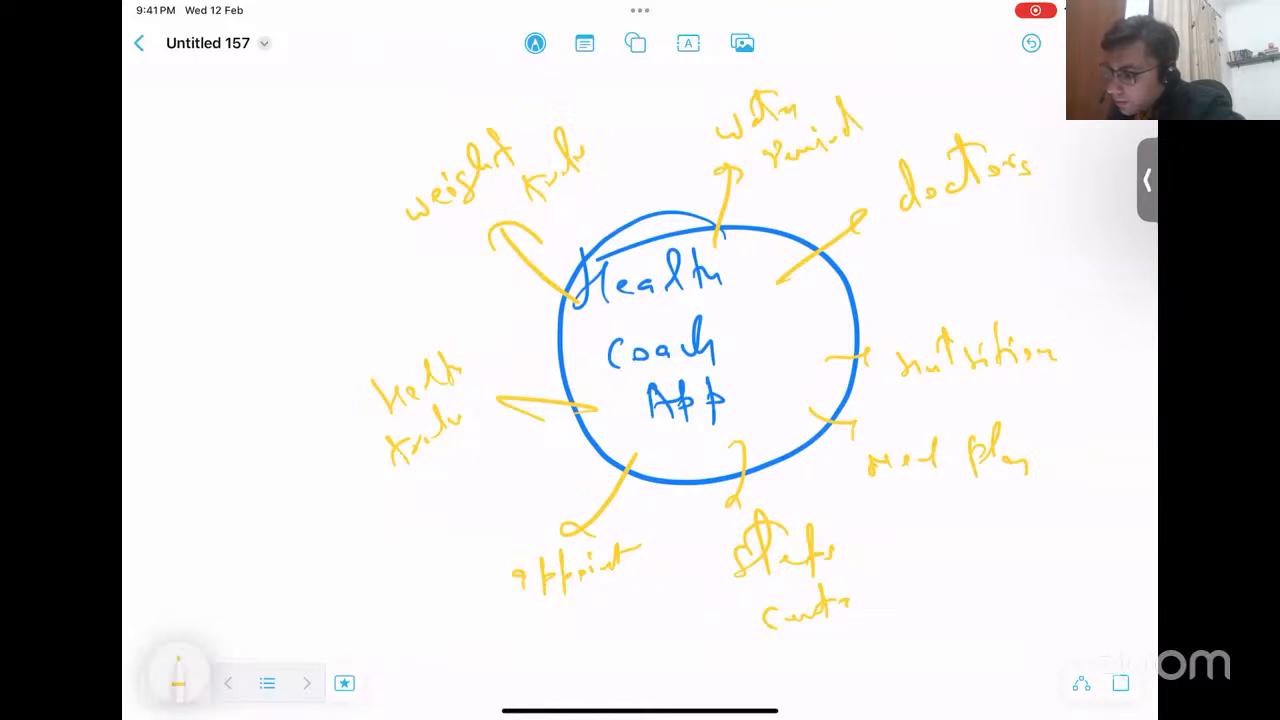
- Add a "BMI" branch above nutrition and a long branch to the far left labelled "hospitals nearby"
mouse_move(830, 325)
mouse_down()
mouse_move(896, 298)
mouse_move(984, 296)
mouse_up()
drag(992, 262, 993, 298)
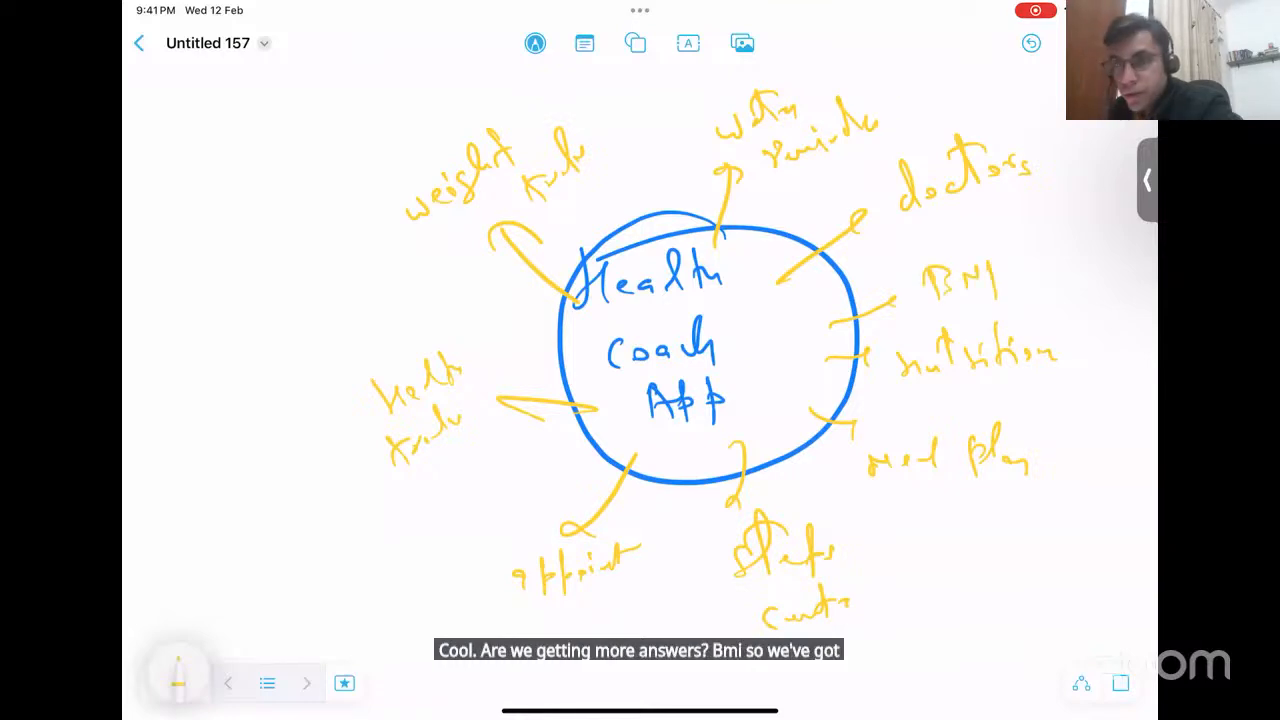
drag(585, 340, 306, 296)
mouse_move(172, 280)
mouse_down()
mouse_move(202, 302)
mouse_move(234, 236)
mouse_move(248, 264)
mouse_up()
drag(252, 210, 256, 258)
mouse_move(262, 250)
mouse_down()
mouse_move(286, 228)
mouse_move(328, 222)
mouse_up()
mouse_move(206, 344)
mouse_down()
mouse_move(234, 358)
mouse_move(284, 324)
mouse_up()
mouse_move(284, 332)
mouse_down()
mouse_move(290, 304)
mouse_move(310, 328)
mouse_up()
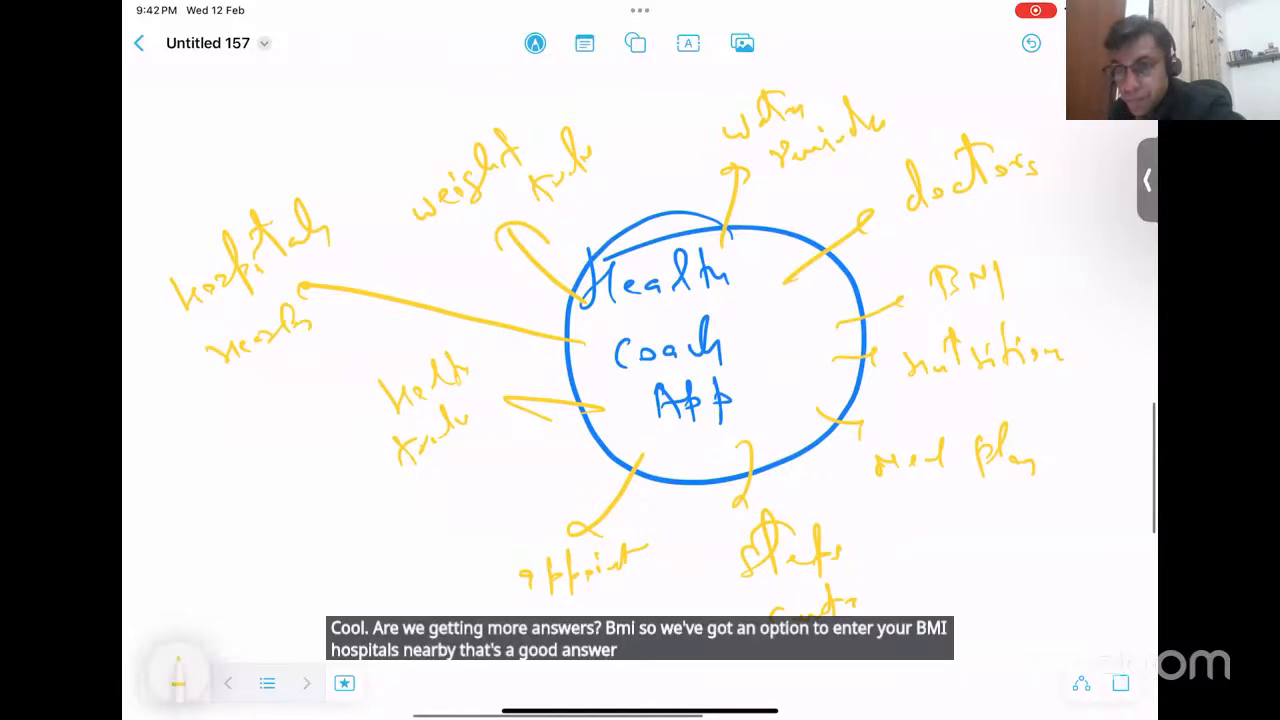
- Draw a yellow branch from the Health Coach App circle toward the lower left and label it "Medical Record"
drag(612, 428, 380, 546)
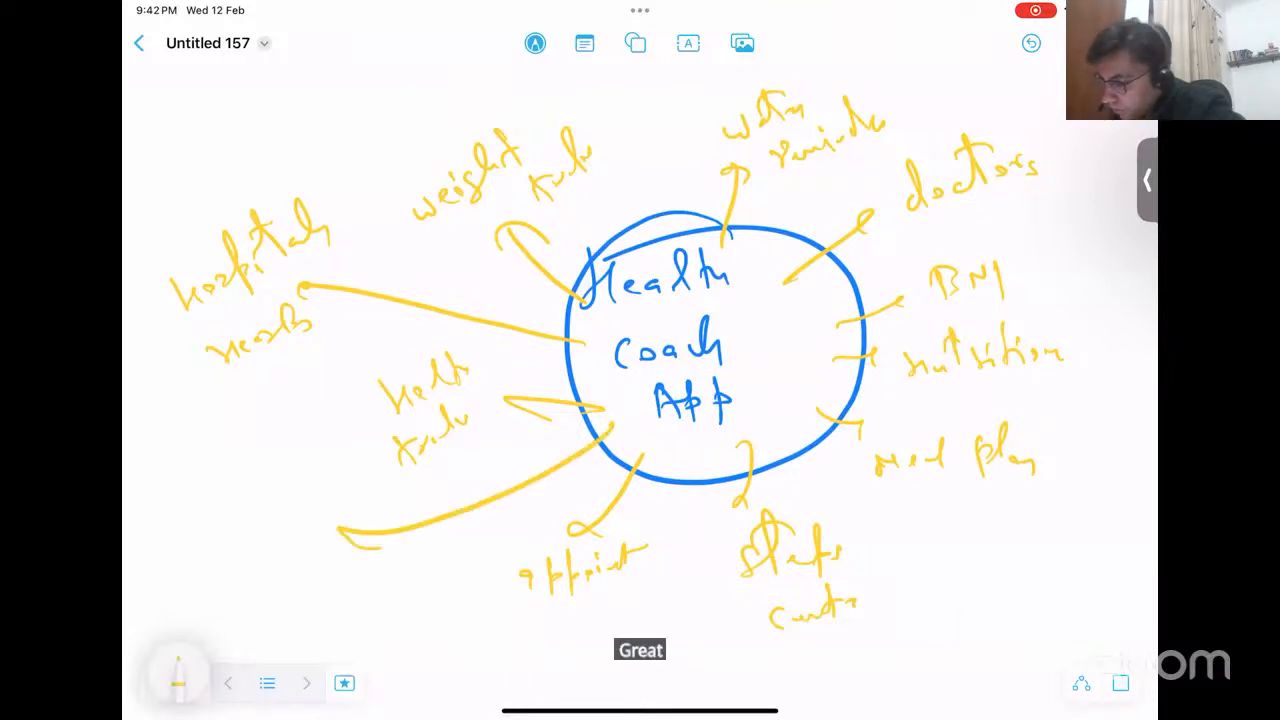
scroll(616, 308, down, 3)
drag(190, 562, 194, 588)
drag(228, 440, 318, 402)
mouse_move(262, 470)
mouse_down()
mouse_move(256, 500)
mouse_move(314, 476)
mouse_move(350, 414)
mouse_up()
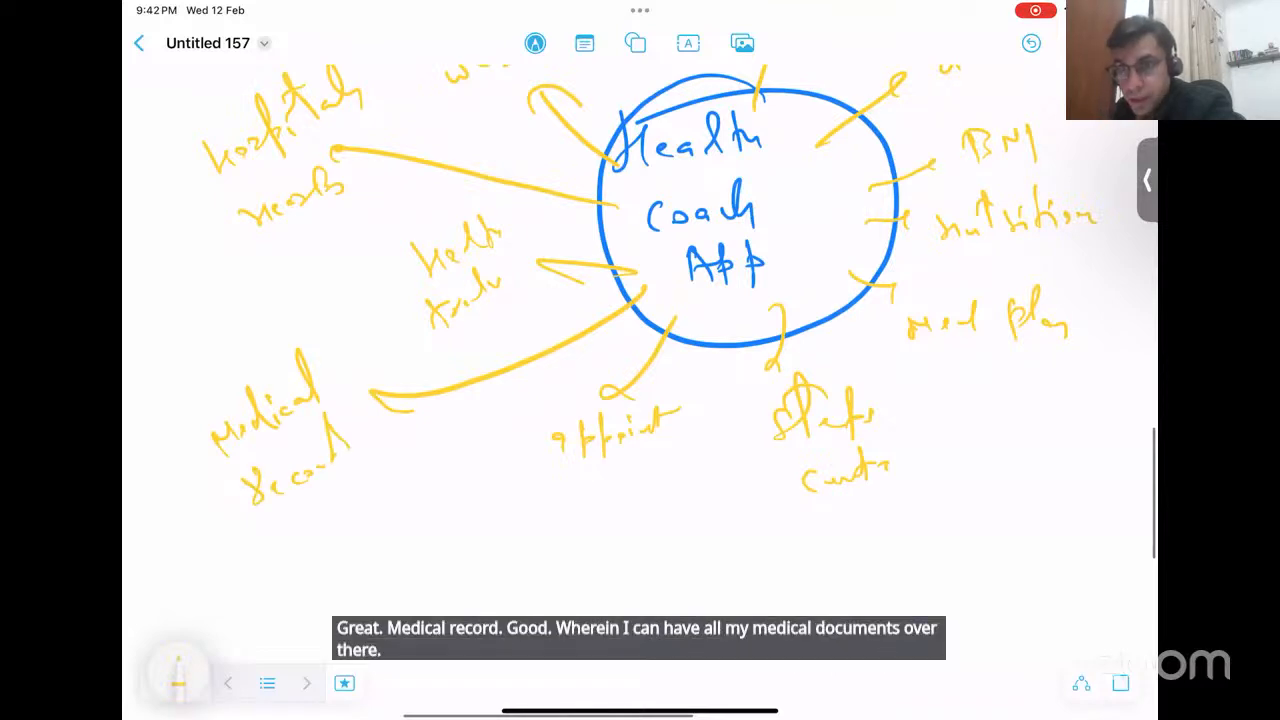
- Draw a yellow branch straight down from the Health Coach App circle and label it "Tests"
mouse_move(725, 323)
mouse_down()
mouse_move(736, 426)
mouse_move(718, 493)
mouse_up()
drag(671, 547, 677, 587)
mouse_move(658, 576)
mouse_down()
mouse_move(697, 545)
mouse_move(694, 577)
mouse_up()
drag(708, 566, 720, 570)
drag(727, 526, 729, 572)
drag(716, 548, 736, 540)
drag(754, 542, 736, 567)
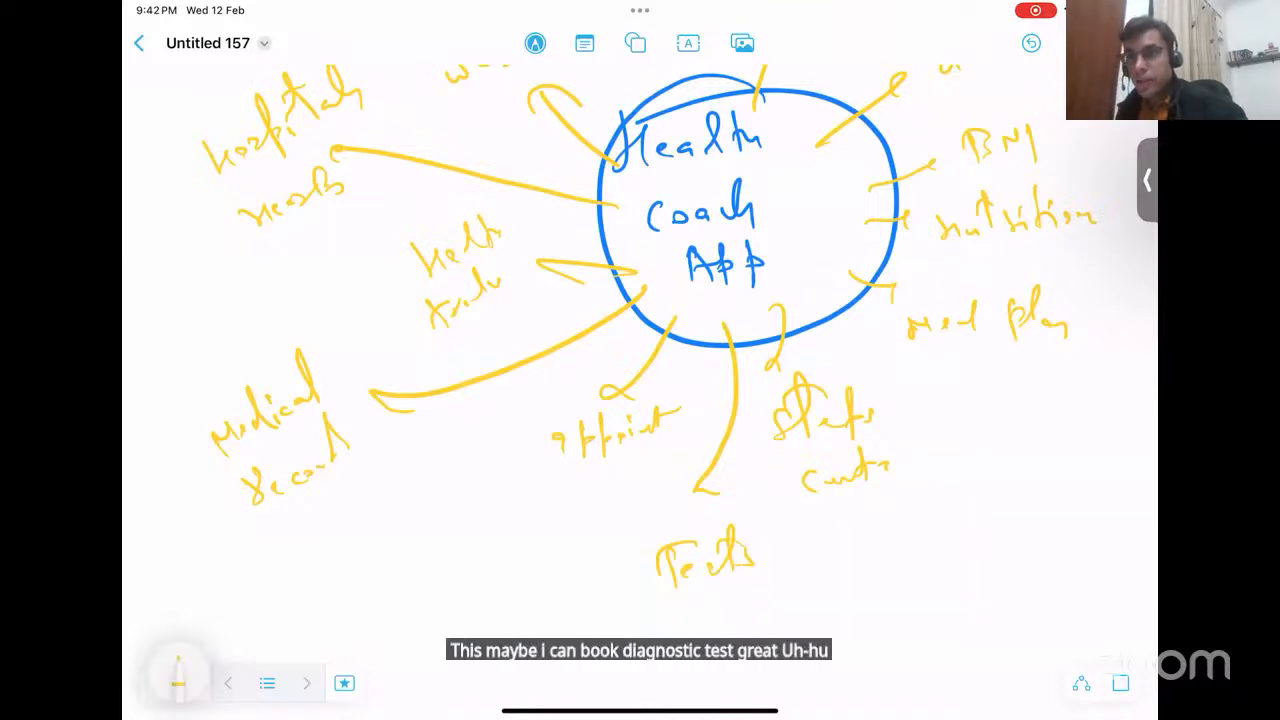
- Draw a yellow branch from the circle toward the lower right, below the meal plan label, and label it "fit"
drag(790, 400, 640, 505)
mouse_move(656, 389)
mouse_down()
mouse_move(710, 428)
mouse_move(936, 501)
mouse_up()
mouse_move(932, 498)
mouse_down()
mouse_move(920, 512)
mouse_move(967, 538)
mouse_up()
drag(961, 516, 985, 521)
drag(1004, 472, 1000, 518)
drag(988, 500, 1022, 484)
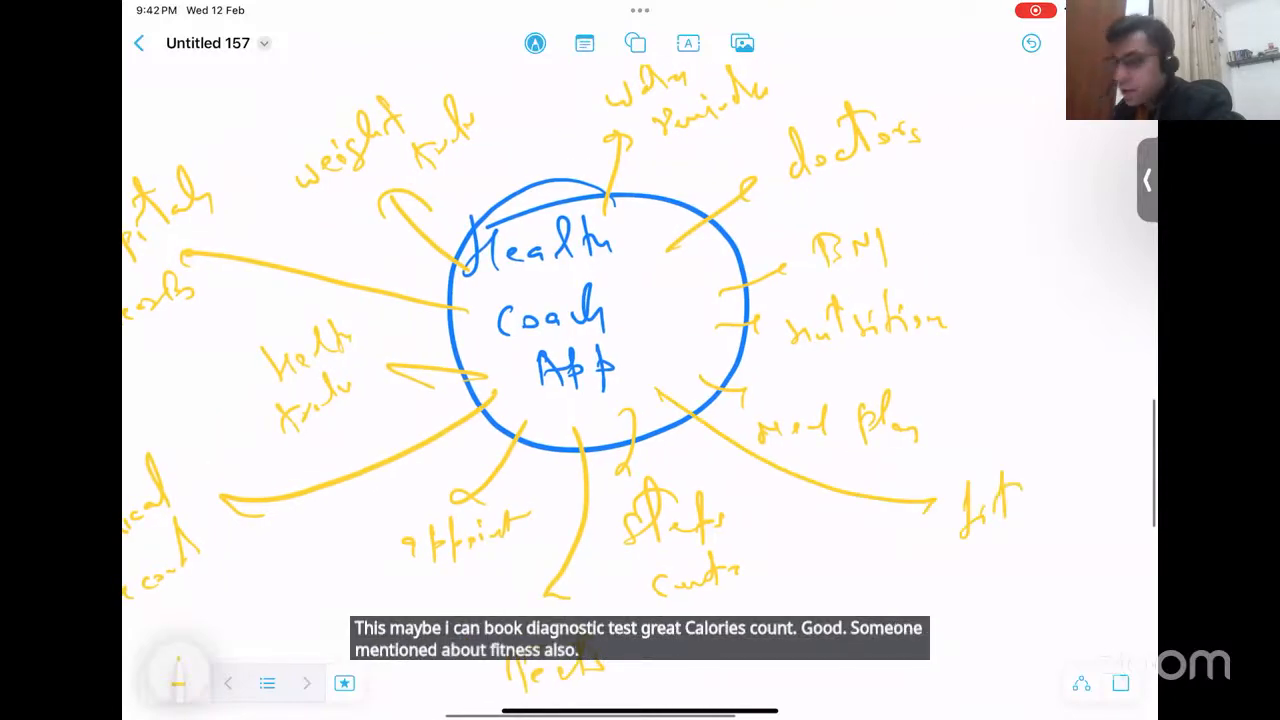
- Change the pen to green and draw a large bracket beside the mind map, with its tip pointing right
mouse_move(600, 320)
mouse_down()
mouse_move(505, 506)
mouse_move(560, 426)
mouse_move(566, 344)
mouse_move(632, 317)
mouse_up()
scroll(565, 340, down, 3)
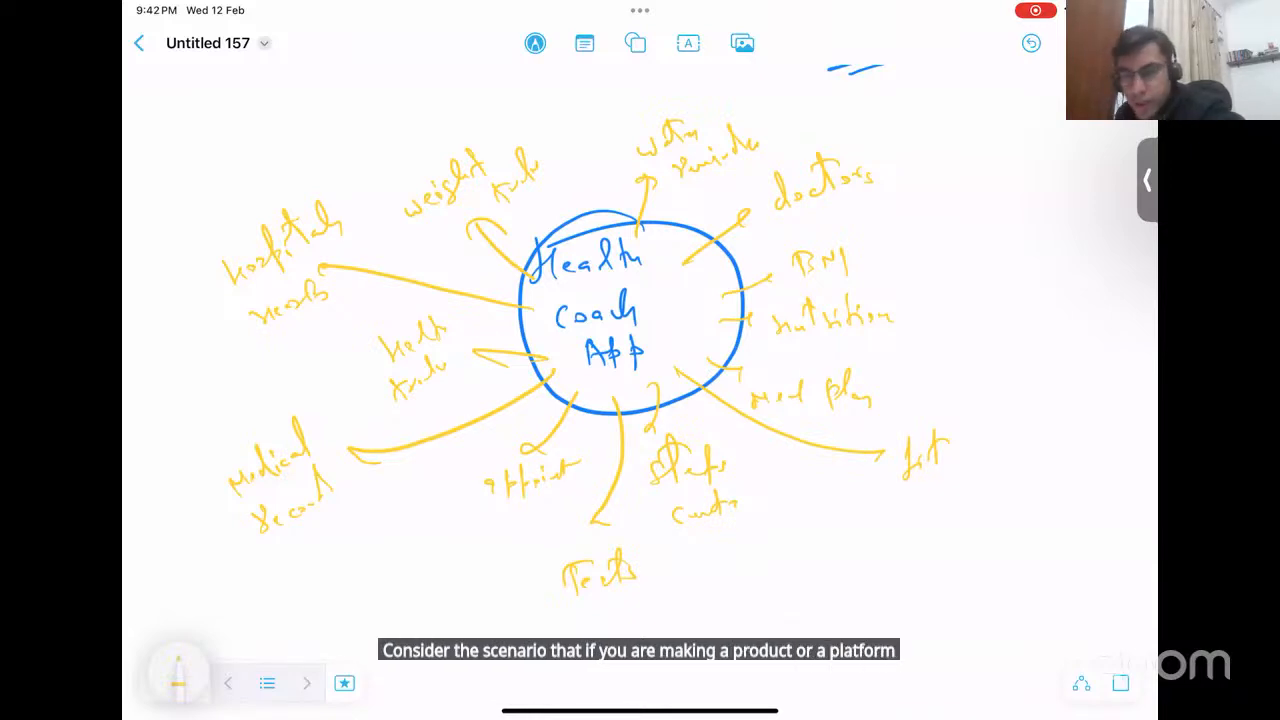
click(180, 675)
click(656, 643)
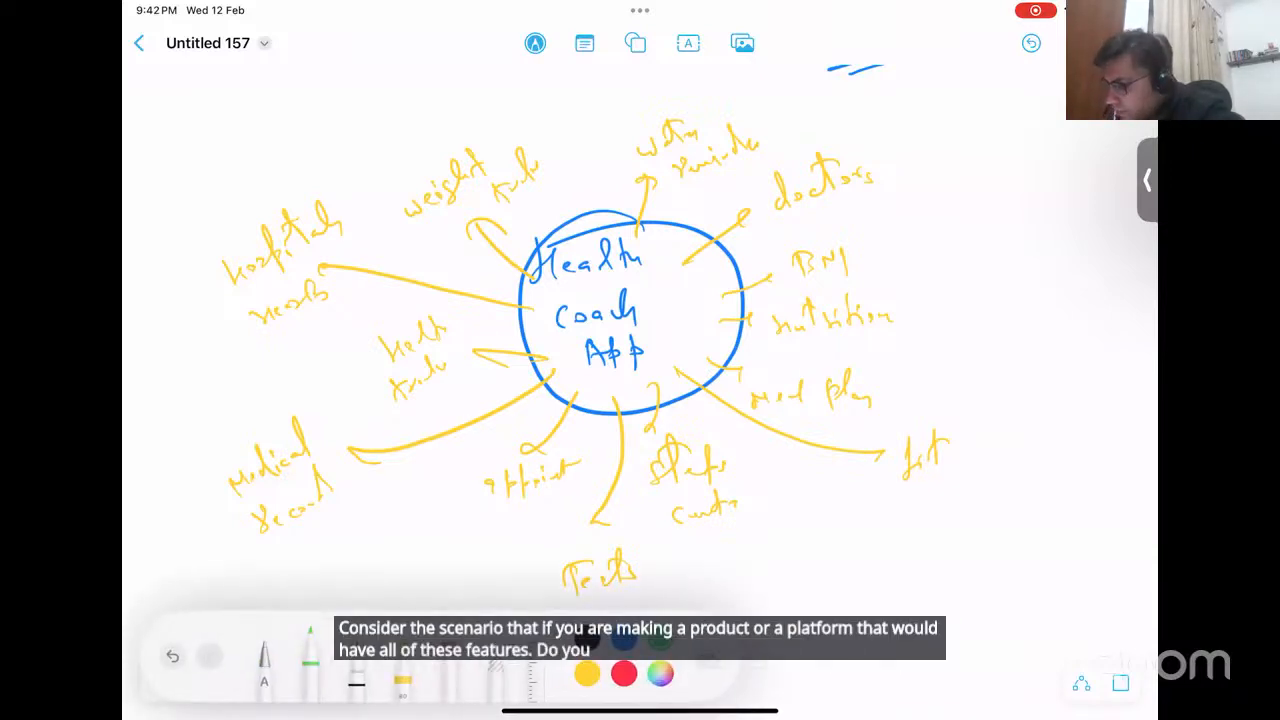
click(898, 491)
drag(898, 491, 751, 557)
mouse_move(770, 246)
mouse_down()
mouse_move(881, 414)
mouse_move(815, 500)
mouse_up()
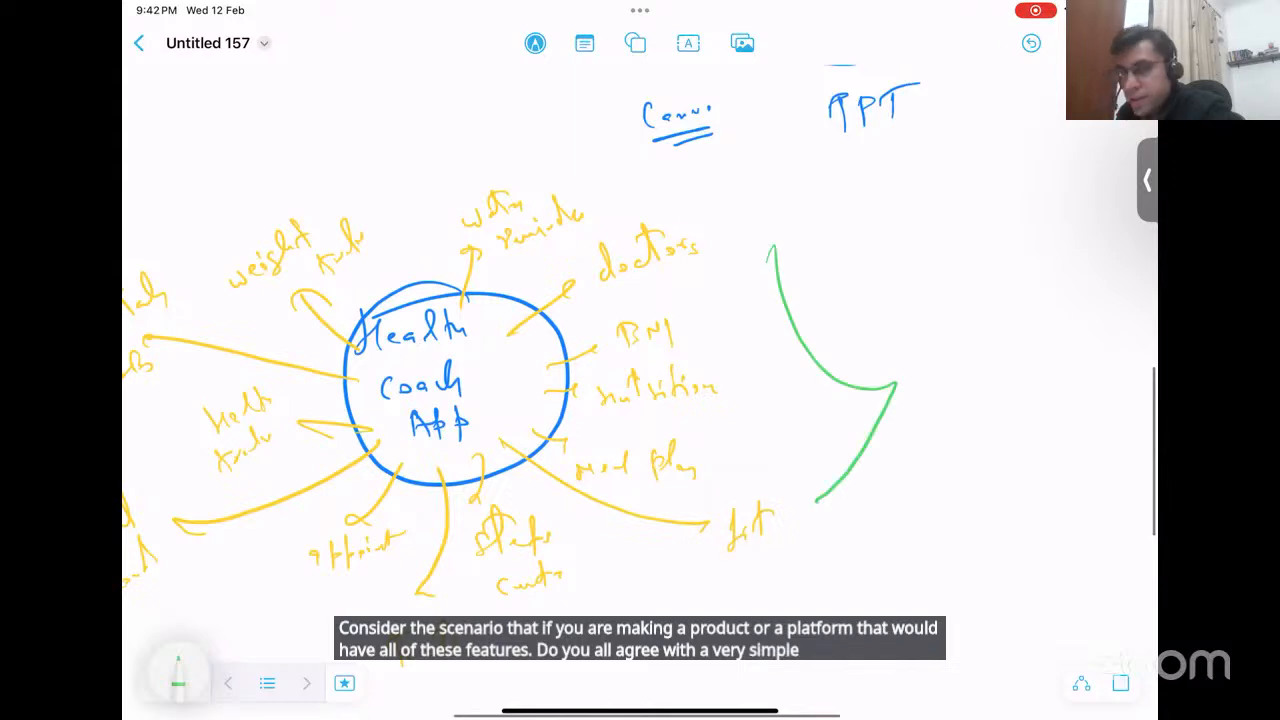
- Handwrite a two-line green note about landing next to the bracket's tip, ending the second line with a small stroke
mouse_move(943, 296)
mouse_down()
mouse_move(952, 346)
mouse_move(967, 323)
mouse_move(988, 323)
mouse_move(993, 301)
mouse_move(1008, 327)
mouse_up()
mouse_move(962, 372)
mouse_down()
mouse_move(954, 422)
mouse_move(985, 395)
mouse_move(1042, 378)
mouse_up()
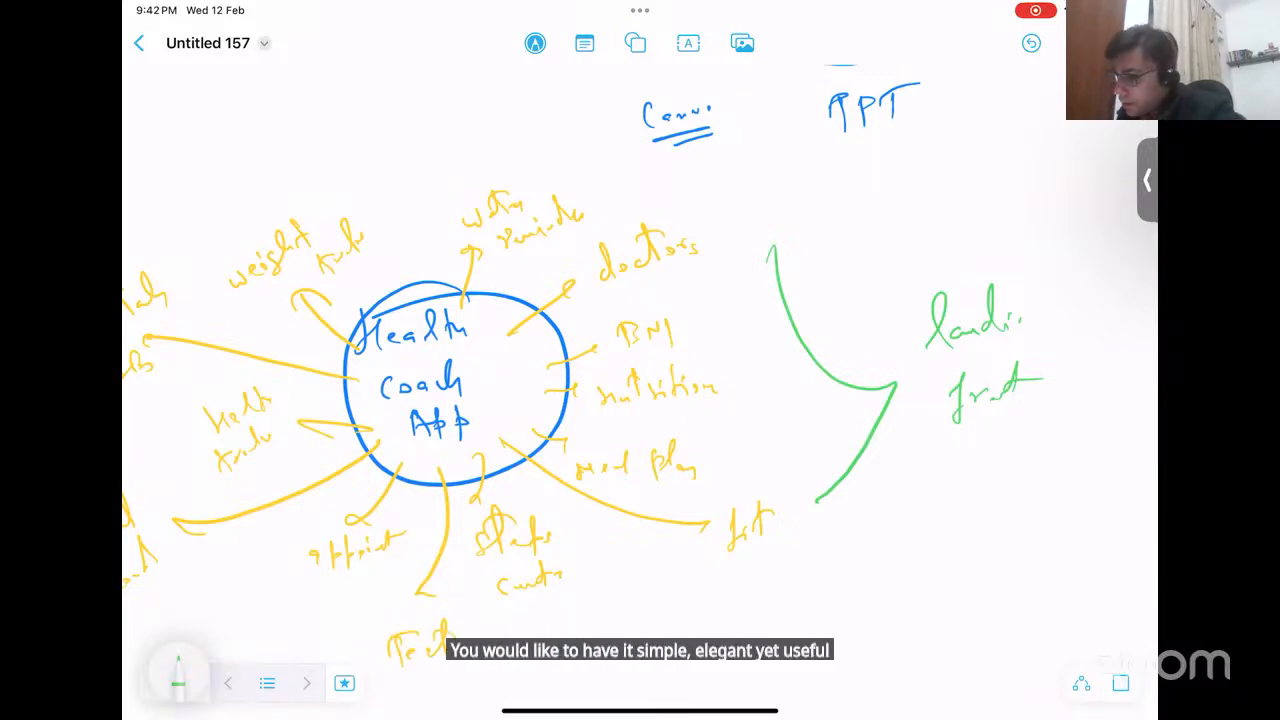
drag(1040, 388, 1068, 372)
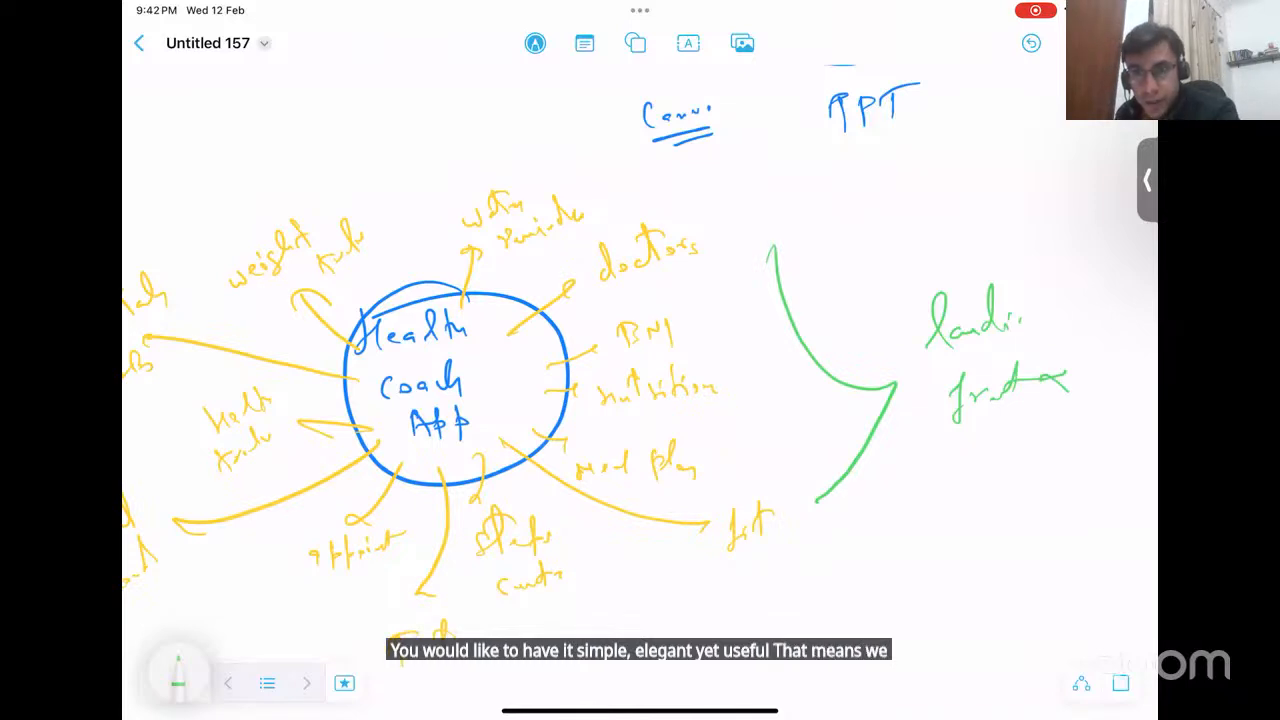
- Draw a green arrow down from the landing note and write "Priority" beneath it
scroll(640, 390, down, 2)
scroll(640, 390, down, 2)
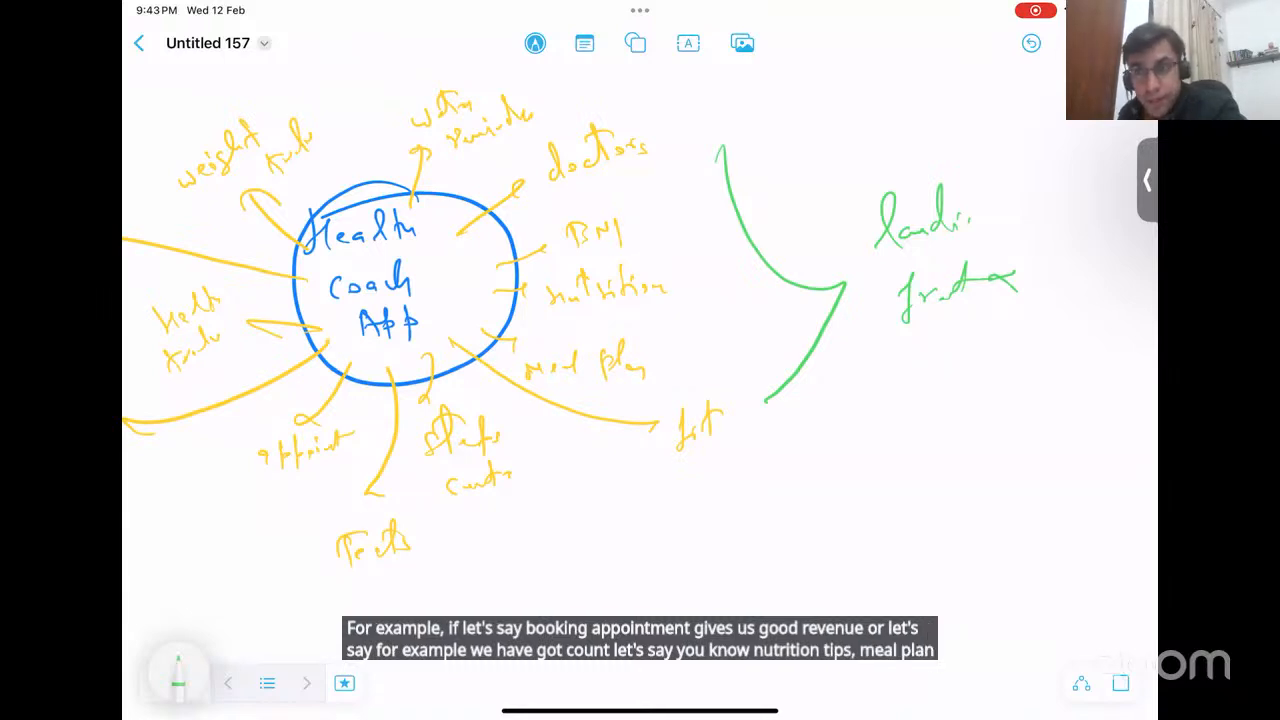
mouse_move(912, 342)
mouse_down()
mouse_move(896, 380)
mouse_move(910, 458)
mouse_up()
mouse_move(896, 420)
mouse_down()
mouse_move(910, 455)
mouse_move(916, 430)
mouse_move(948, 450)
mouse_move(966, 438)
mouse_move(1002, 447)
mouse_move(1020, 394)
mouse_move(1024, 444)
mouse_up()
drag(992, 402, 1046, 396)
drag(1034, 426, 1040, 458)
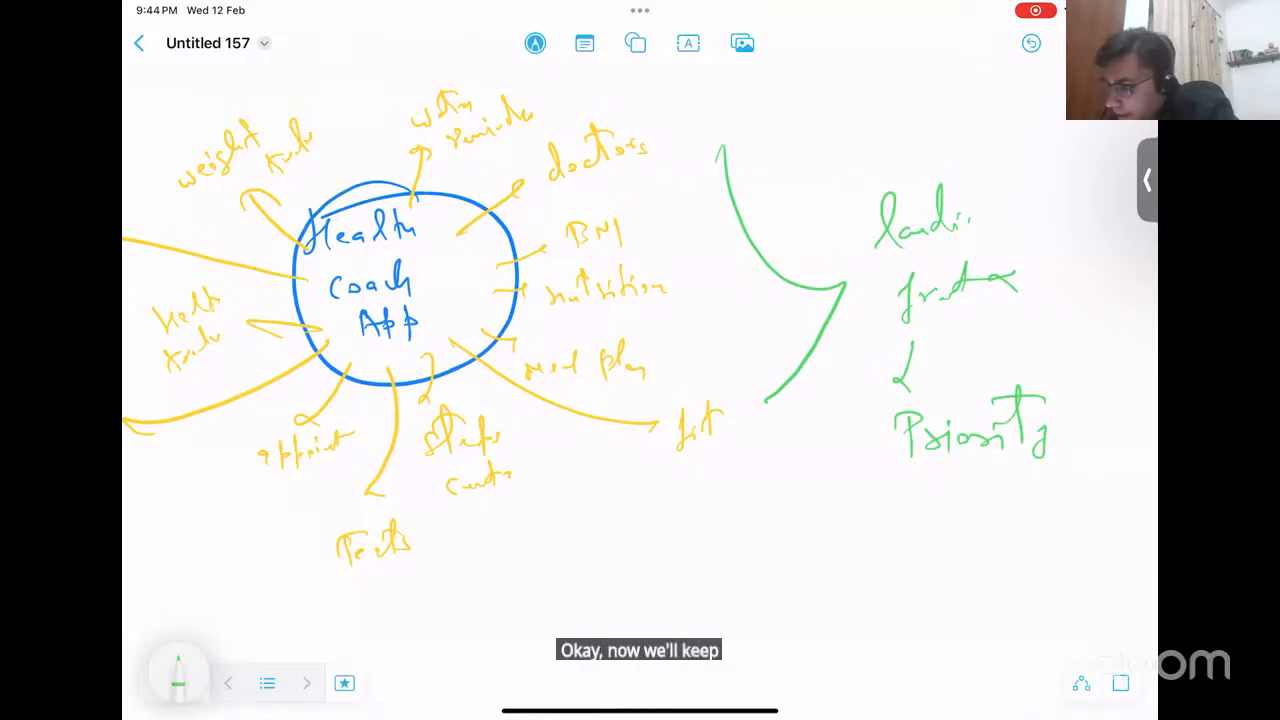
scroll(640, 380, left, 5)
scroll(600, 350, up, 2)
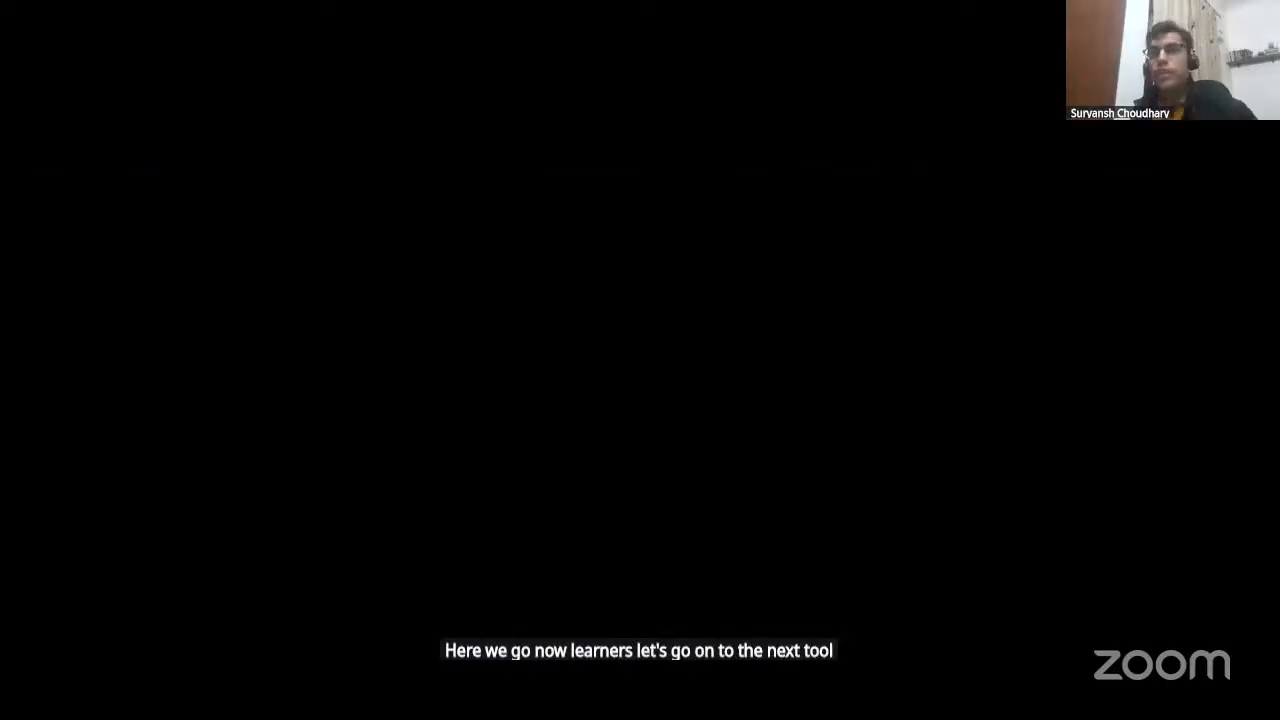
- Switch to Chrome and open the Google home page in a new tab
key(ctrl+t)
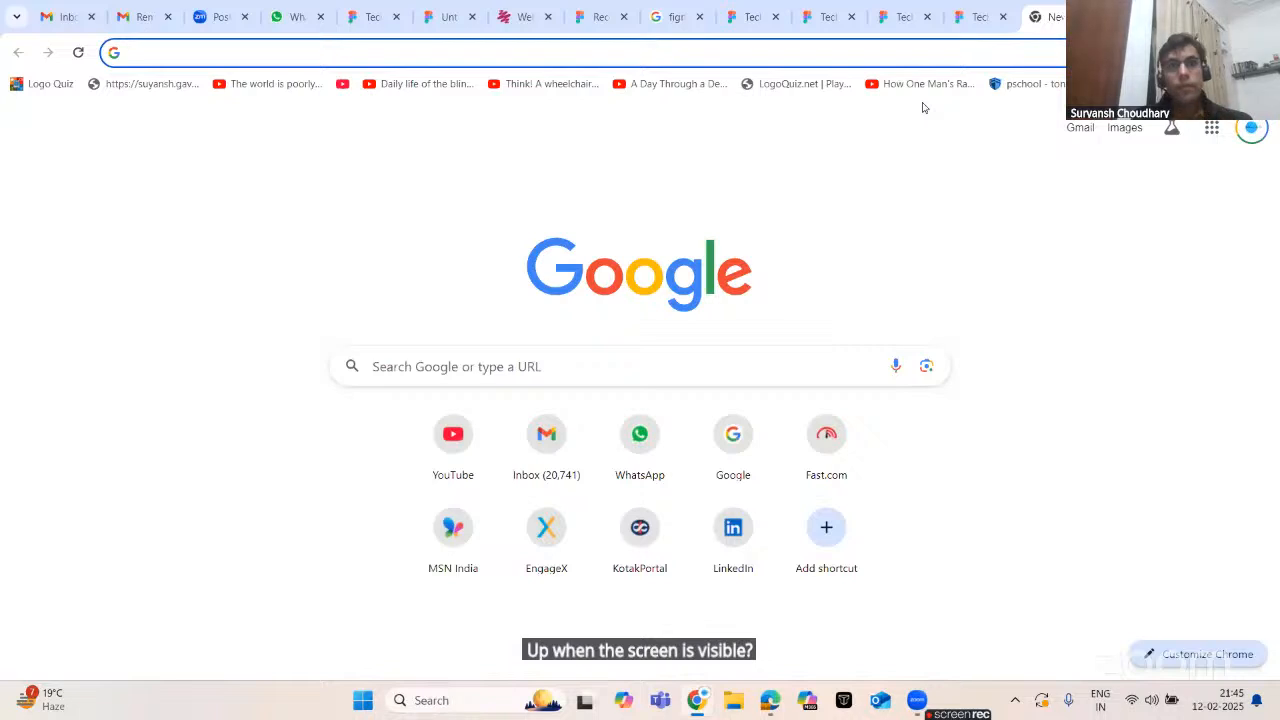
click(938, 55)
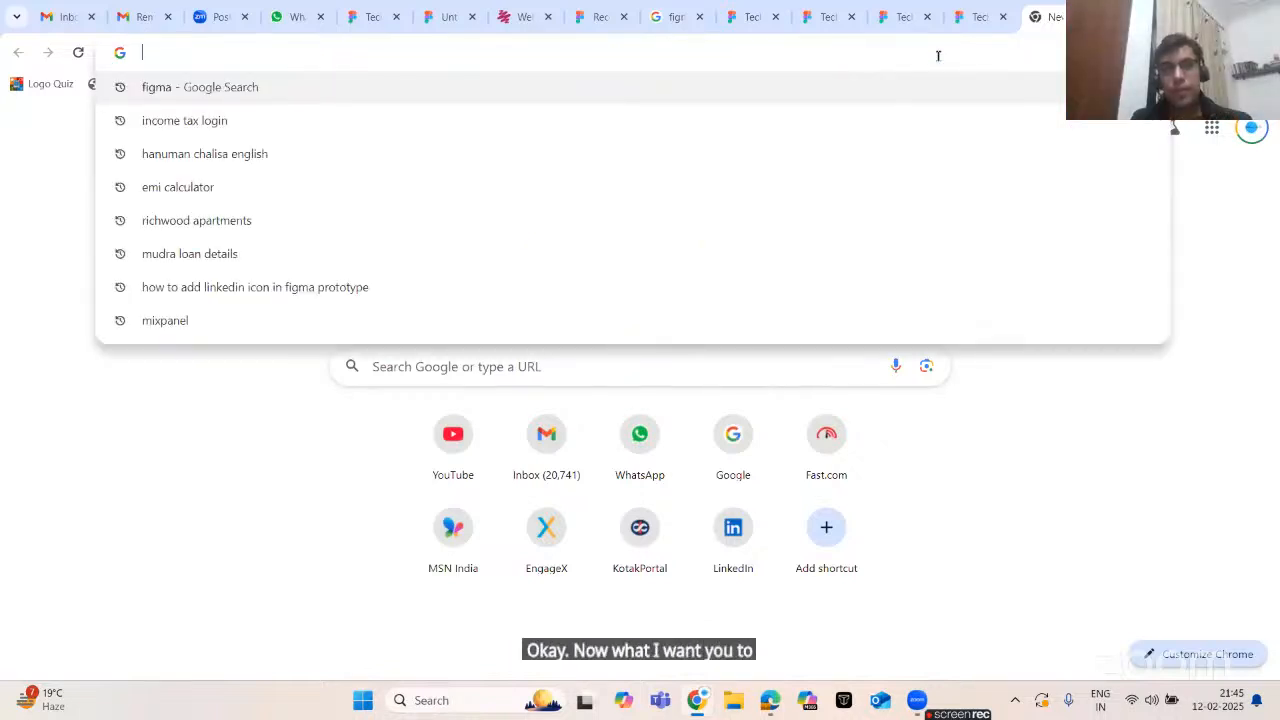
text(b)
key(BackSpace)
key(BackSpace)
text(goog)
key(Return)
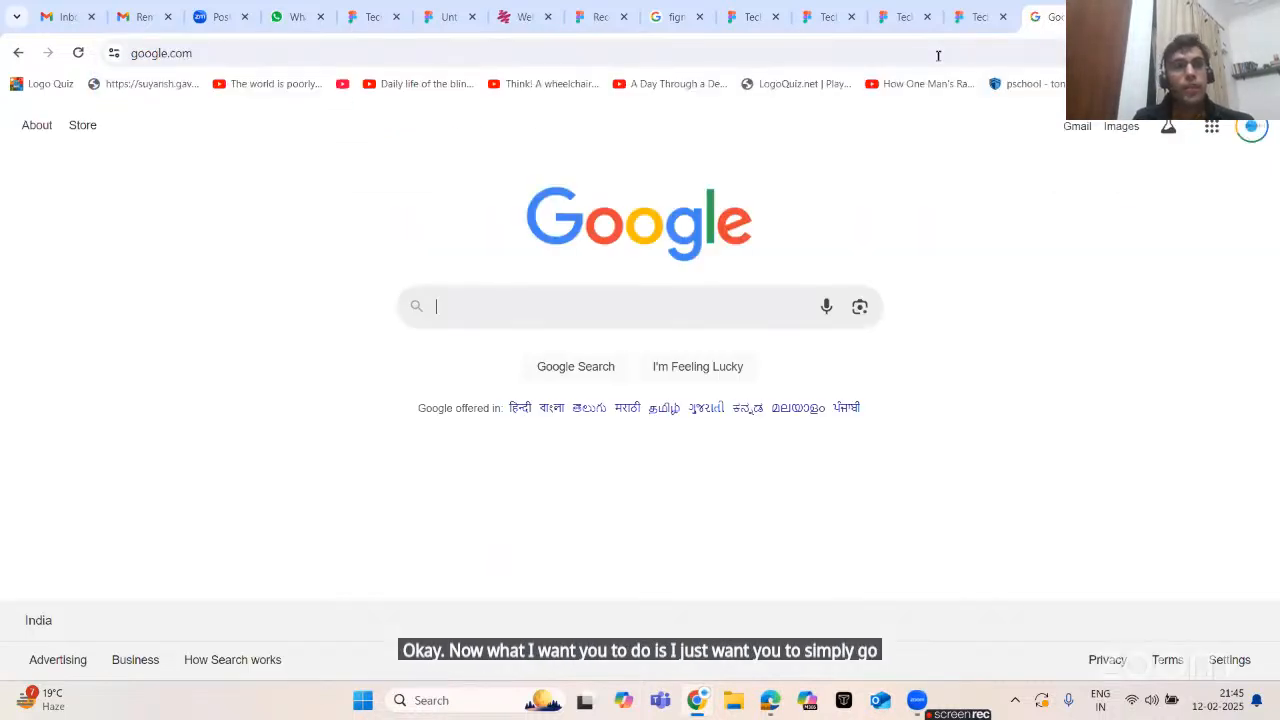
- Search Google for "balsmiq", open the official Balsamiq website and start its free trial
text(balsmiq)
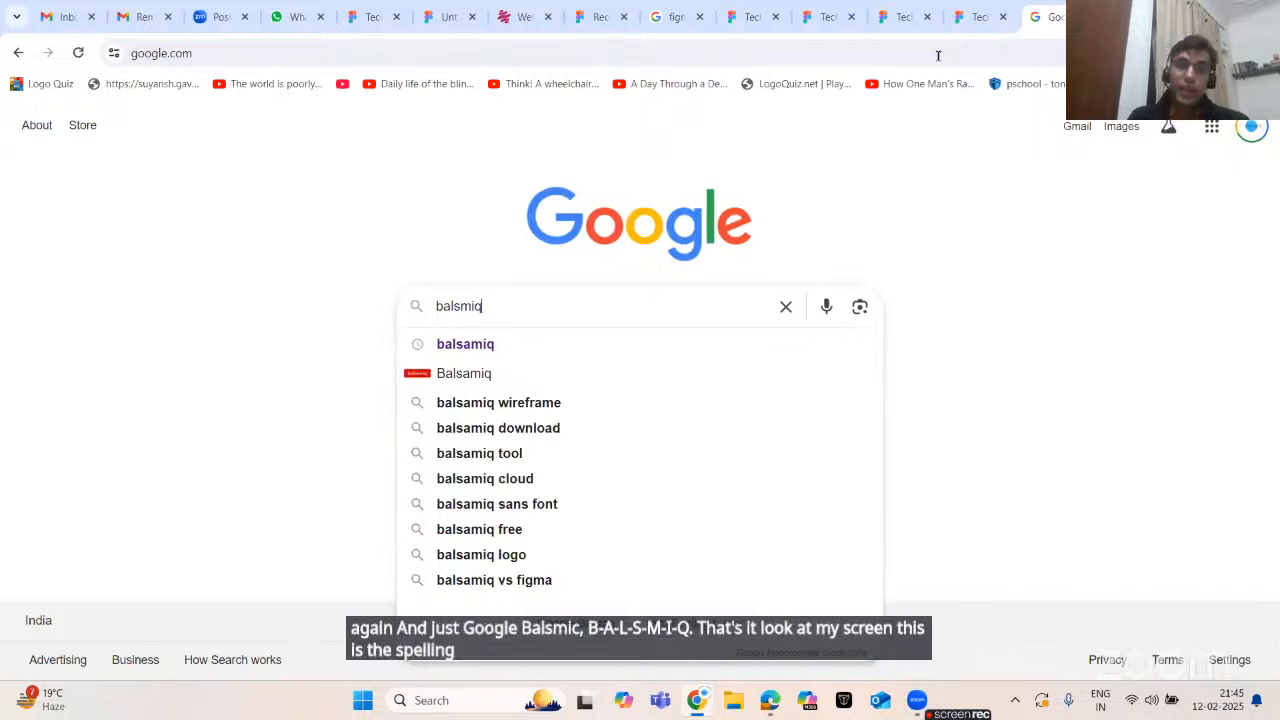
key(Return)
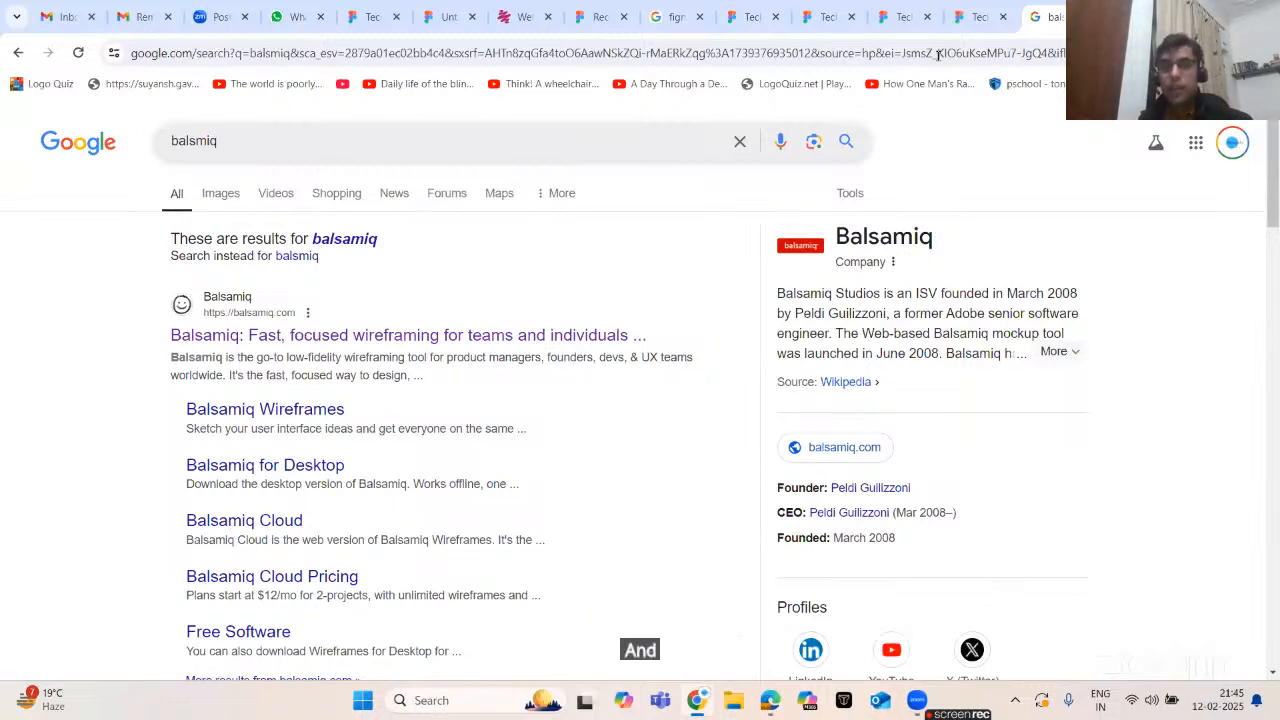
click(476, 340)
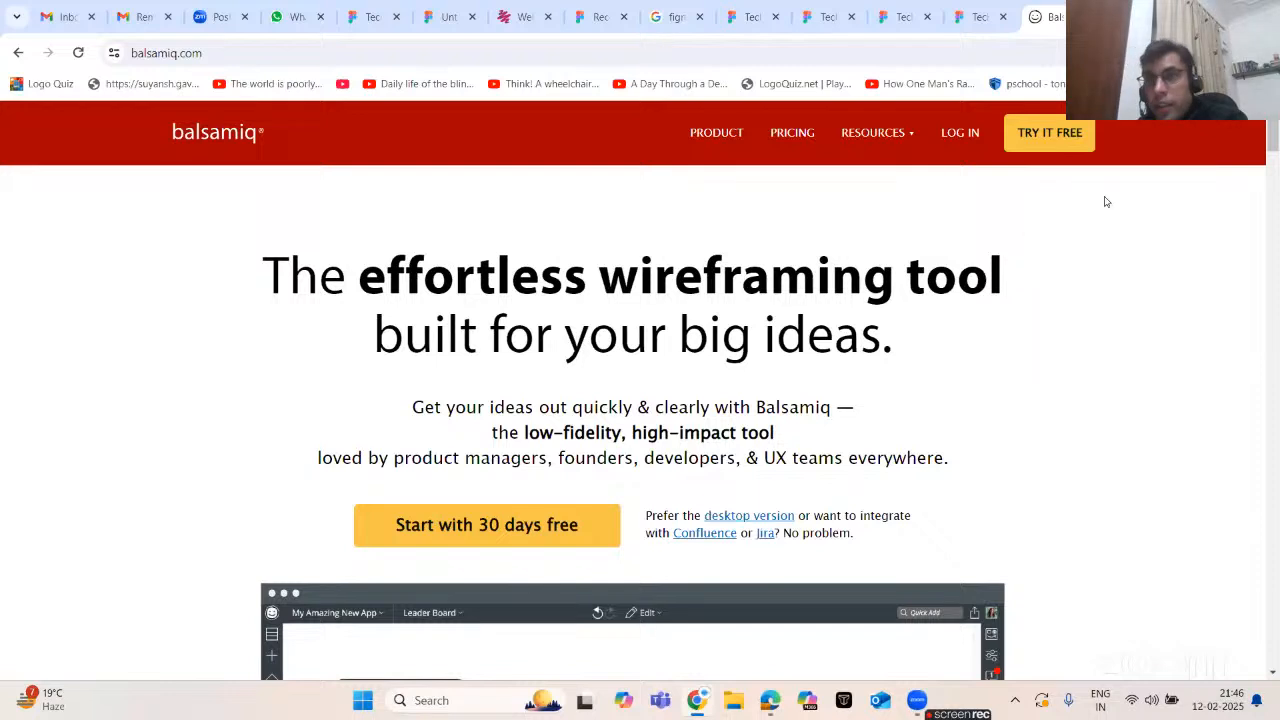
click(1061, 148)
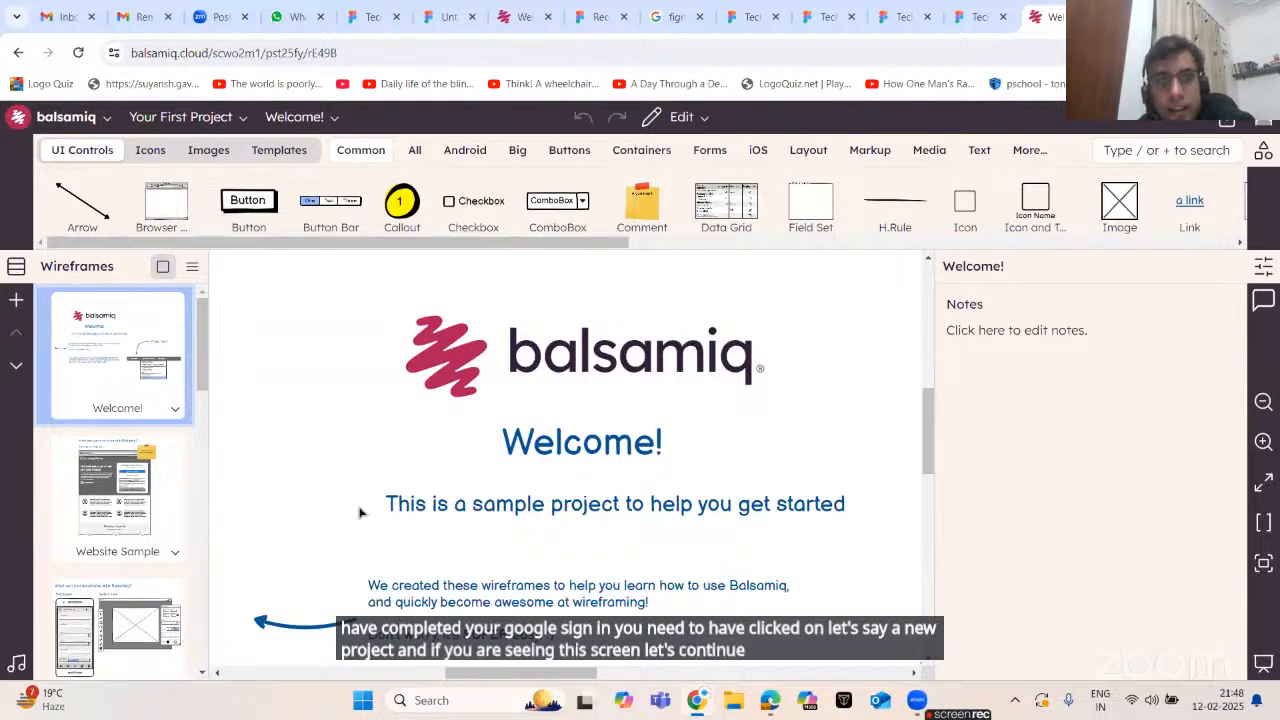
- Delete all the sample wireframes in Your First Project, starting with Welcome!, until only a blank one remains
scroll(87, 500, down, 10)
scroll(87, 522, up, 10)
scroll(88, 530, up, 2)
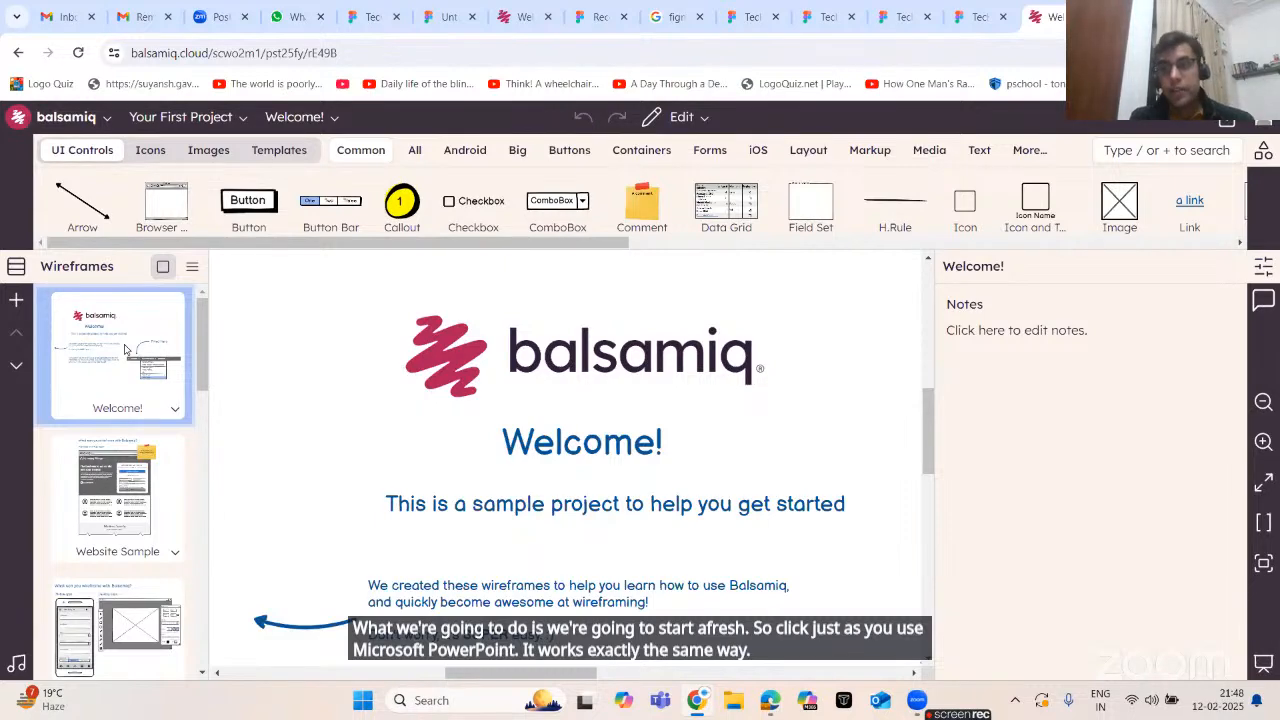
key(Delete)
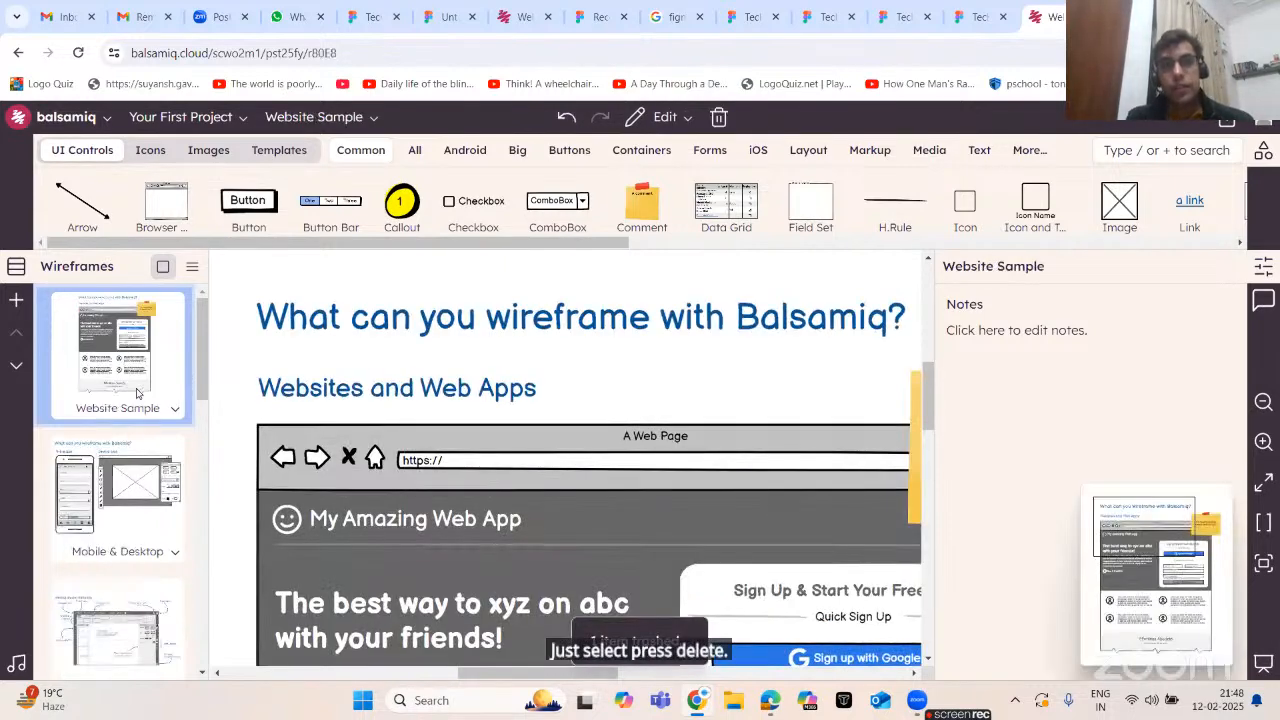
key(Delete)
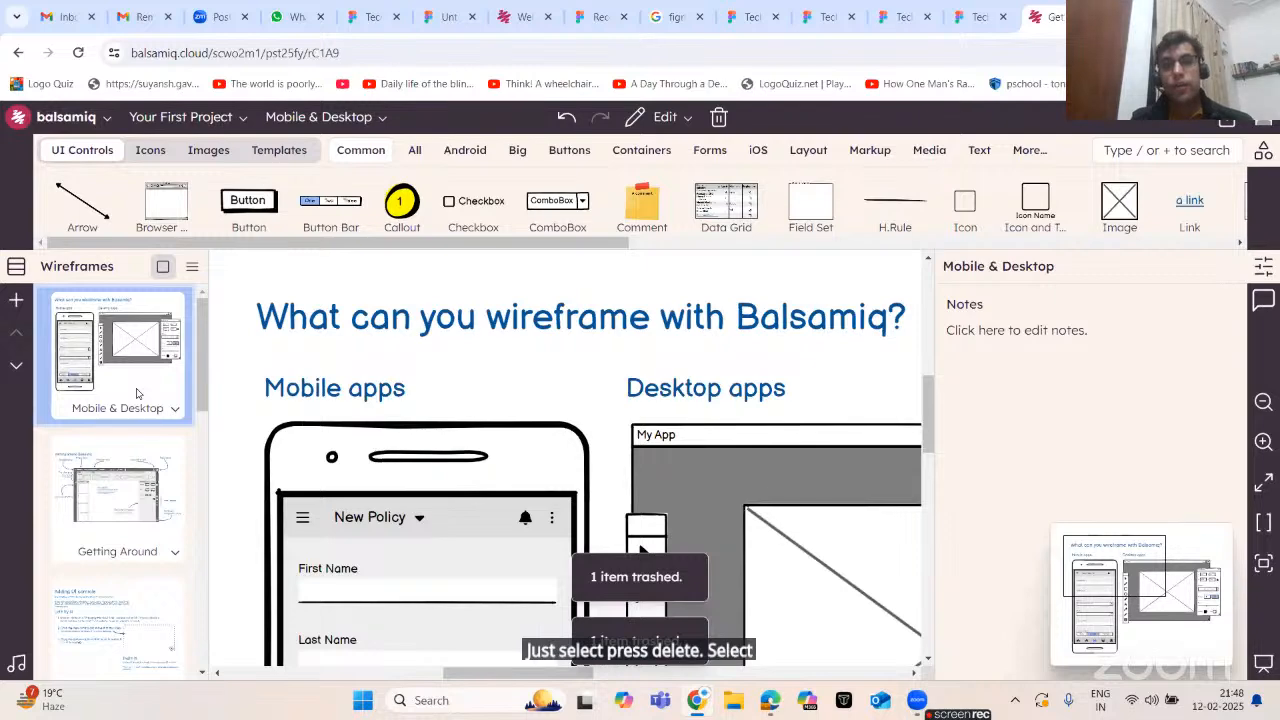
key(Delete)
key(Delete)
key(Delete)
key(Delete)
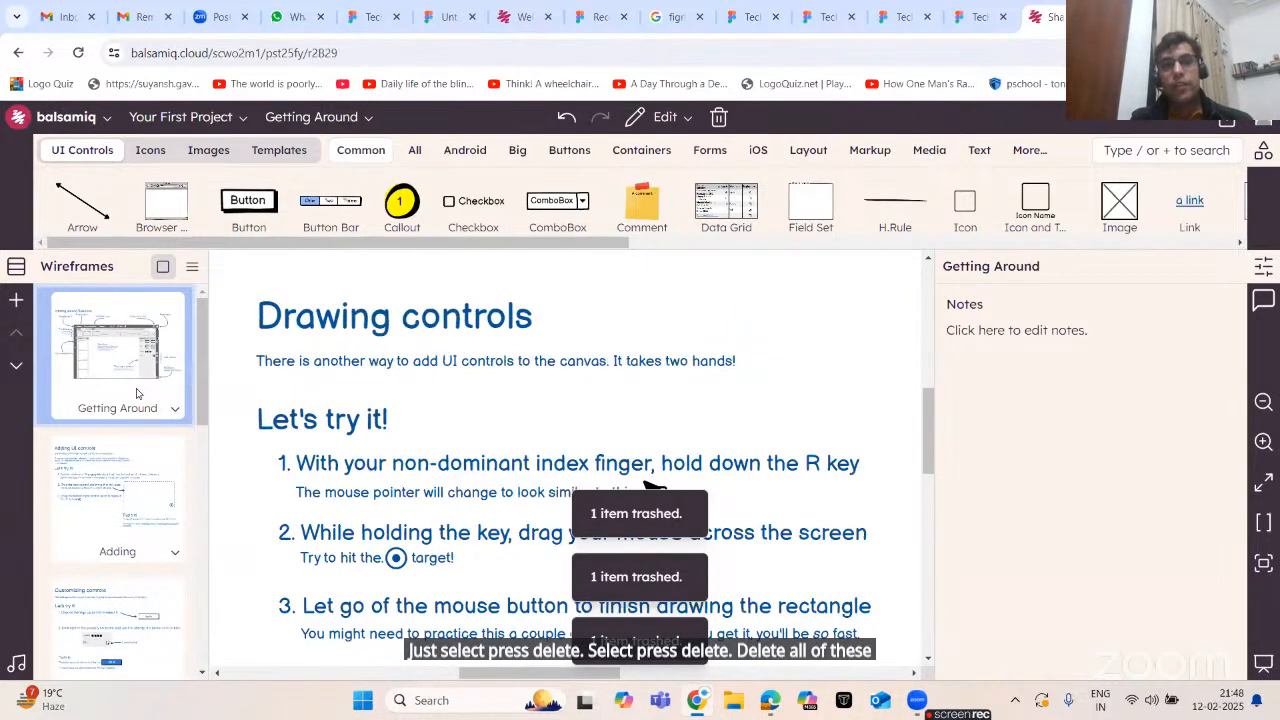
key(Delete)
key(Delete)
key(Delete)
key(Delete)
key(Delete)
key(Delete)
key(Delete)
key(Delete)
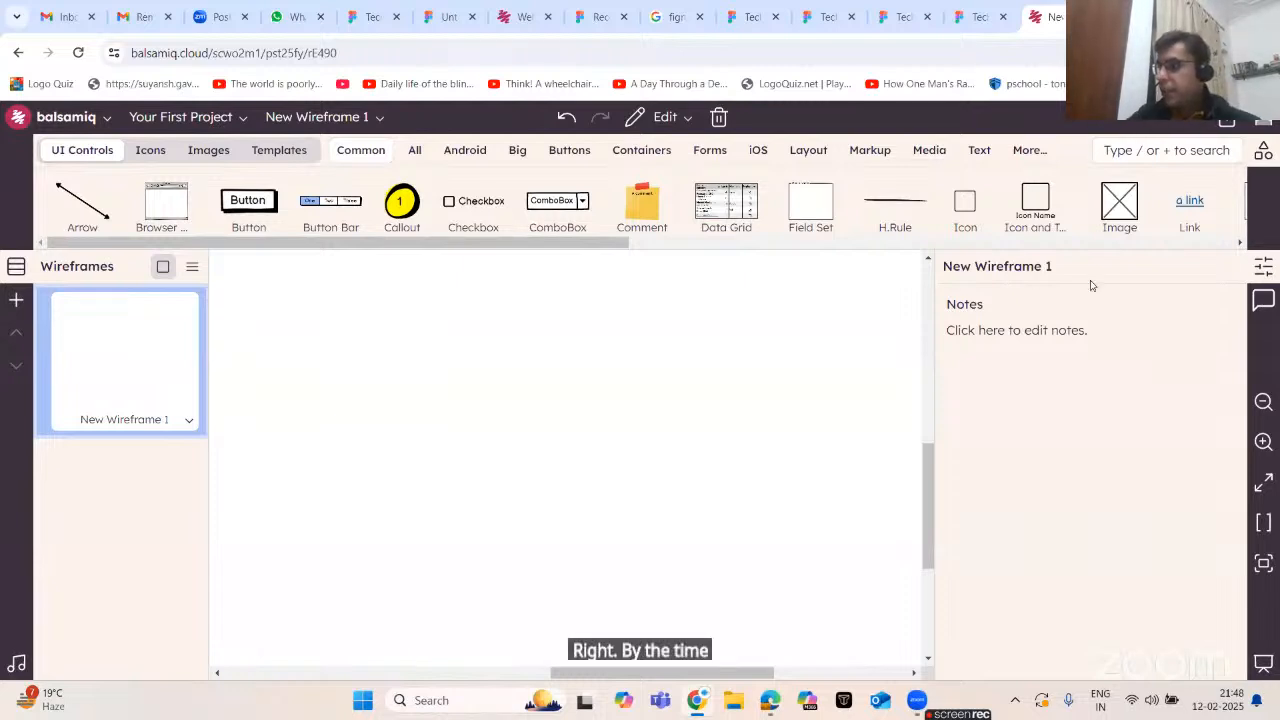
- Rename the blank wireframe as "Log In"
click(188, 421)
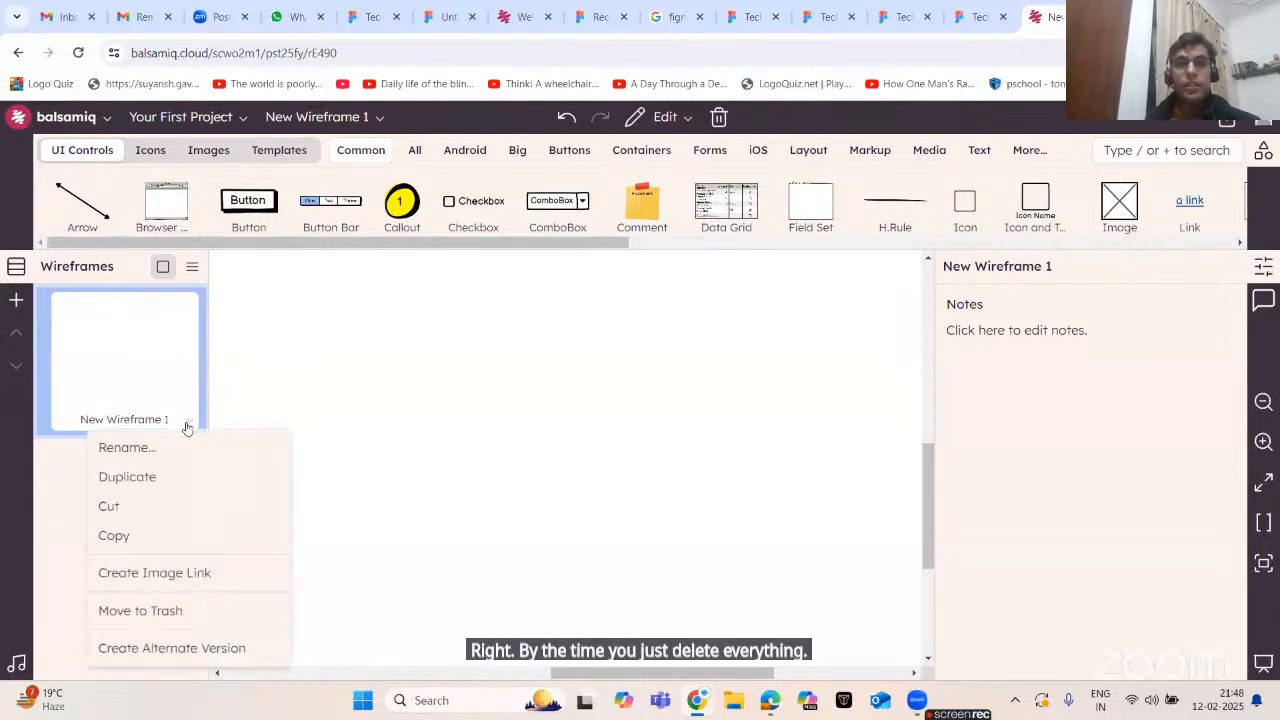
click(165, 452)
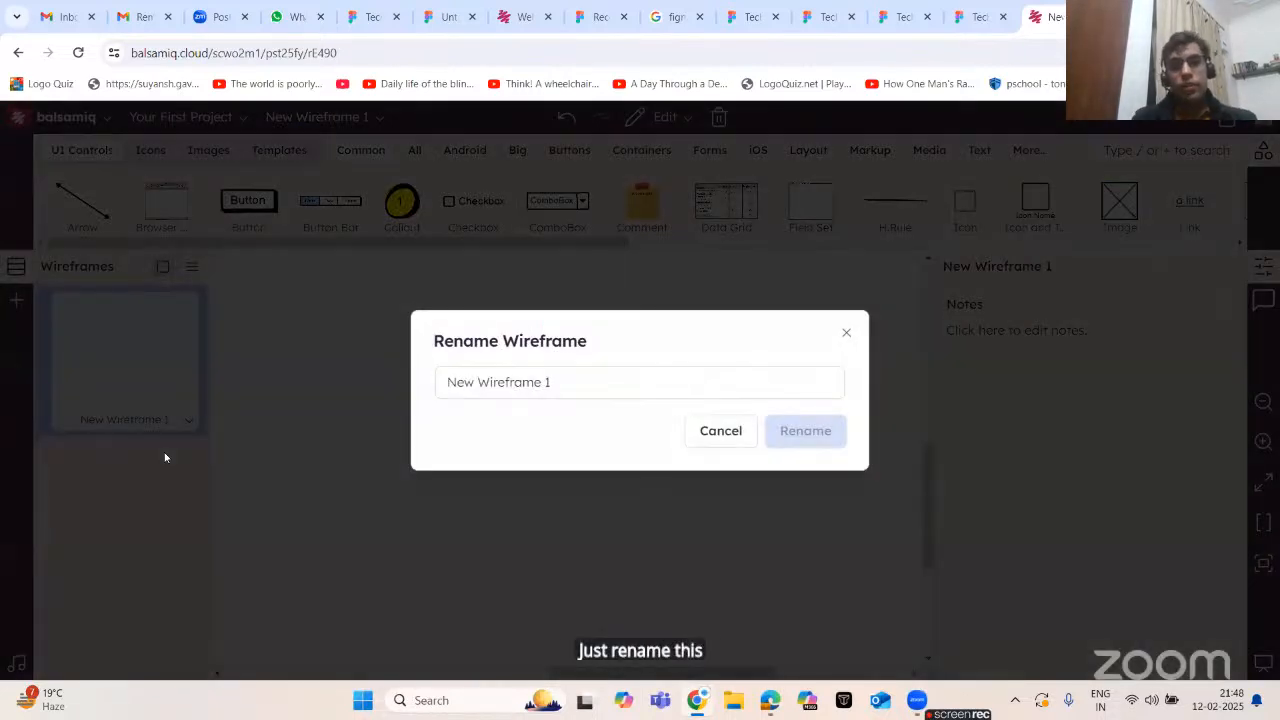
click(551, 382)
click(551, 382)
text(Log)
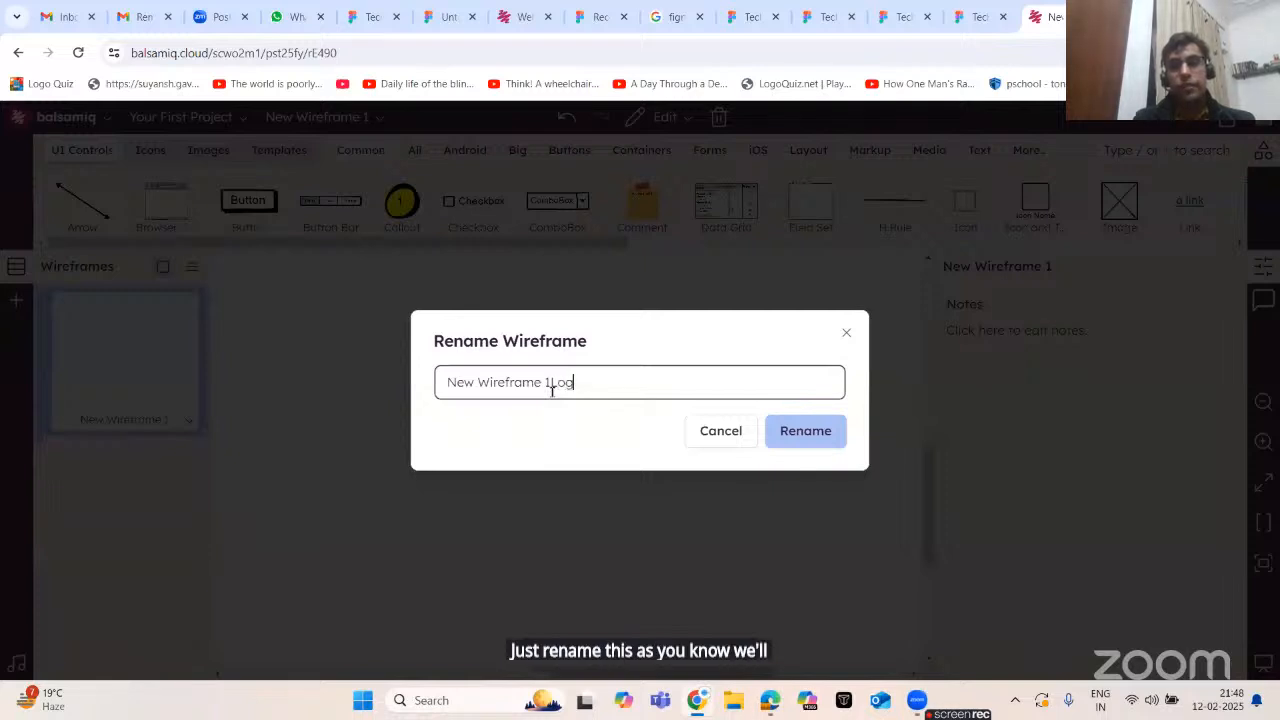
key(ctrl+a)
text(Log In)
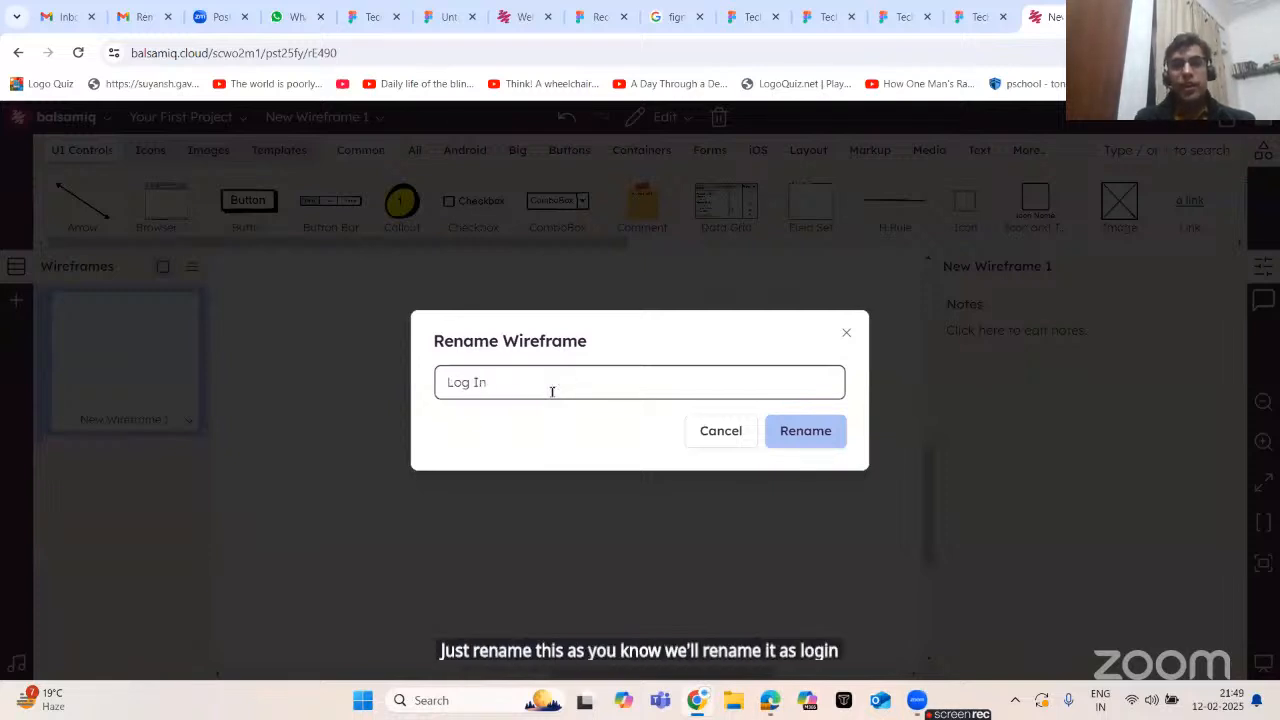
key(Return)
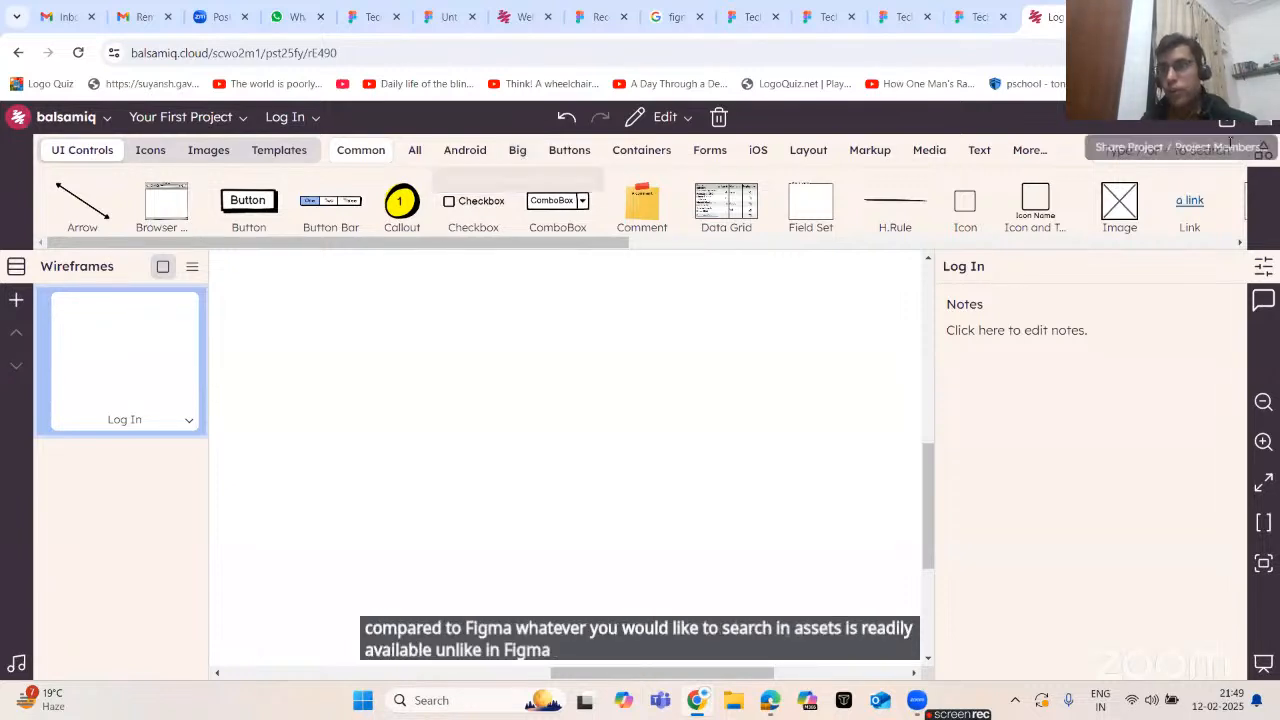
- Search the UI controls for "smartph" and add the Smartphone control to the Log In wireframe
click(1175, 148)
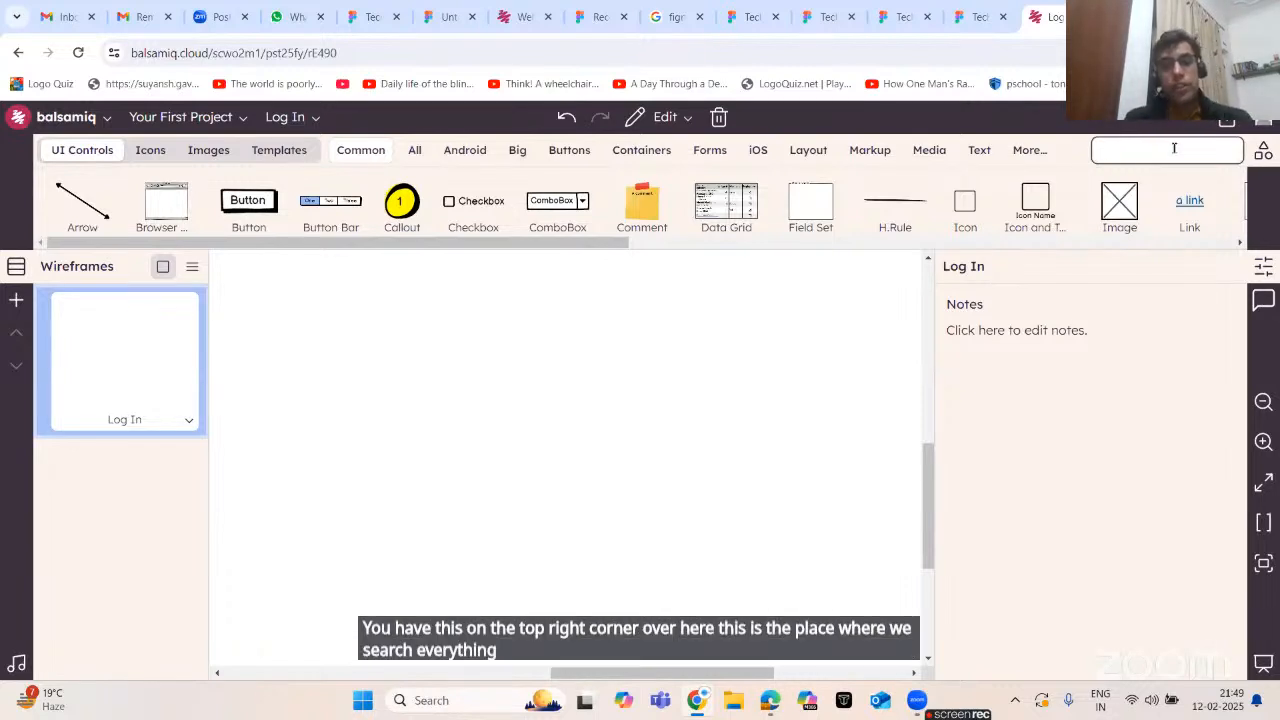
text(smartph)
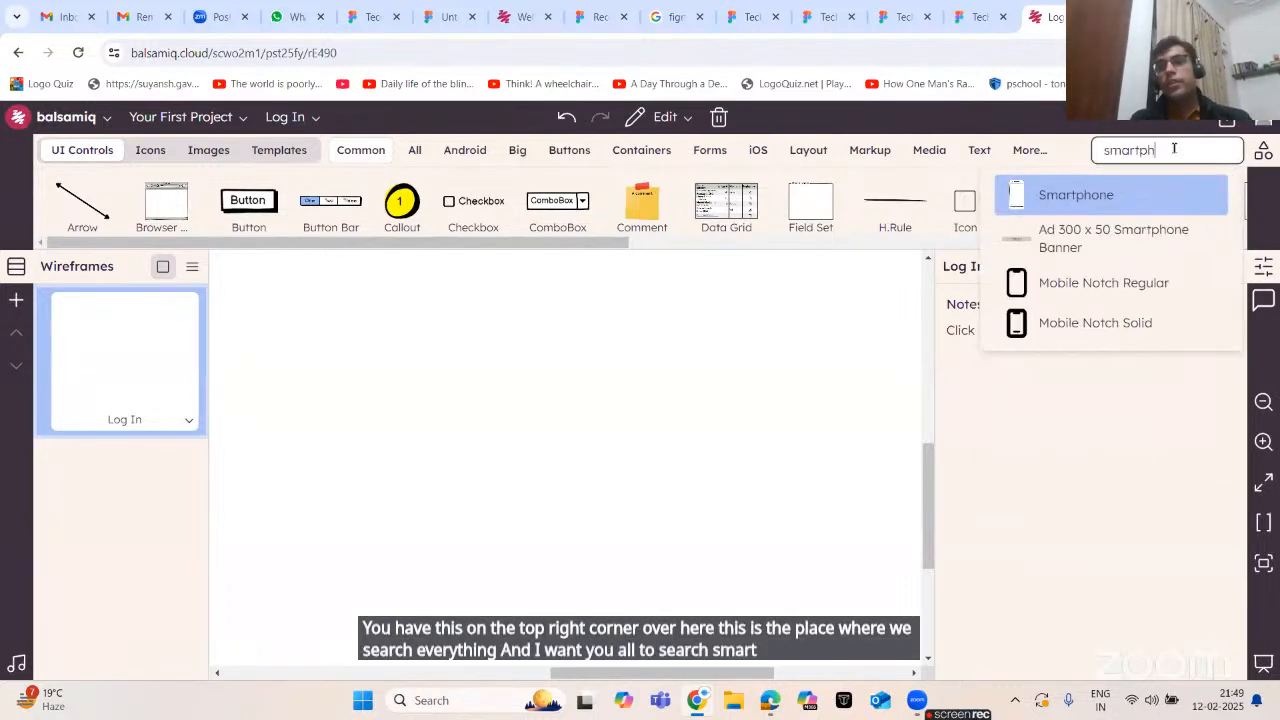
click(1166, 204)
scroll(677, 423, down, 1)
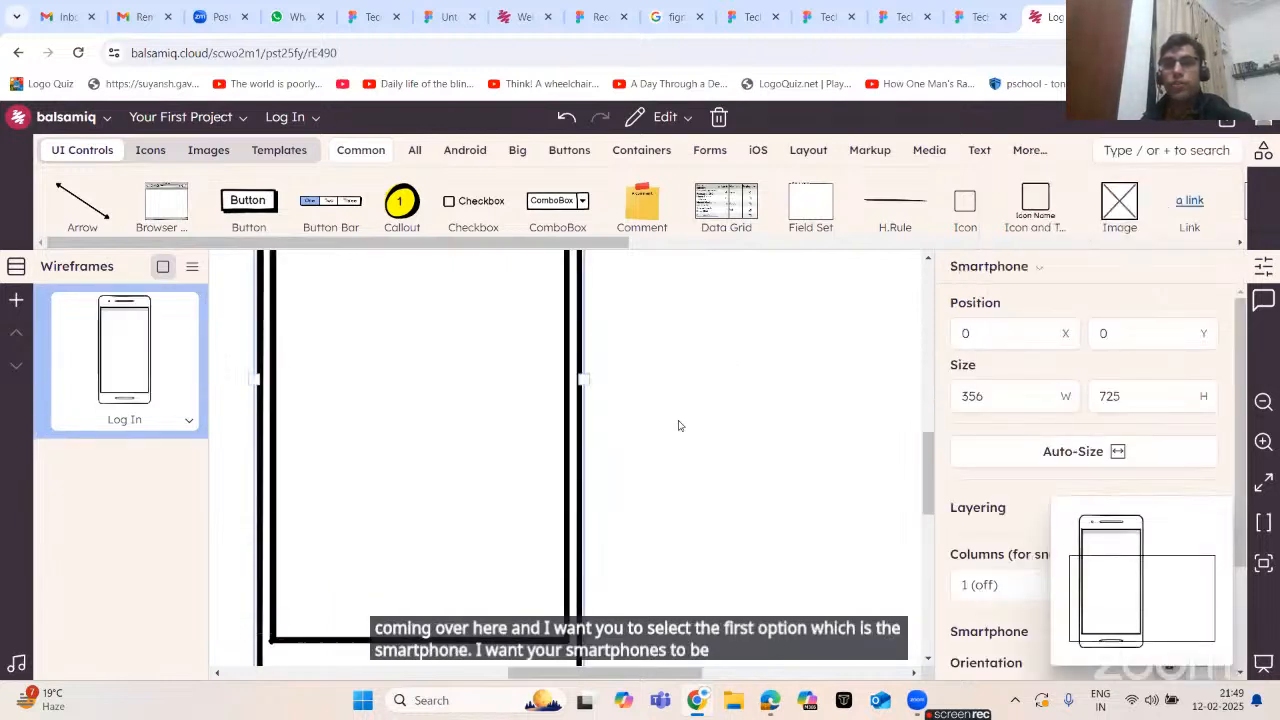
scroll(677, 423, up, 1)
scroll(678, 424, down, 3)
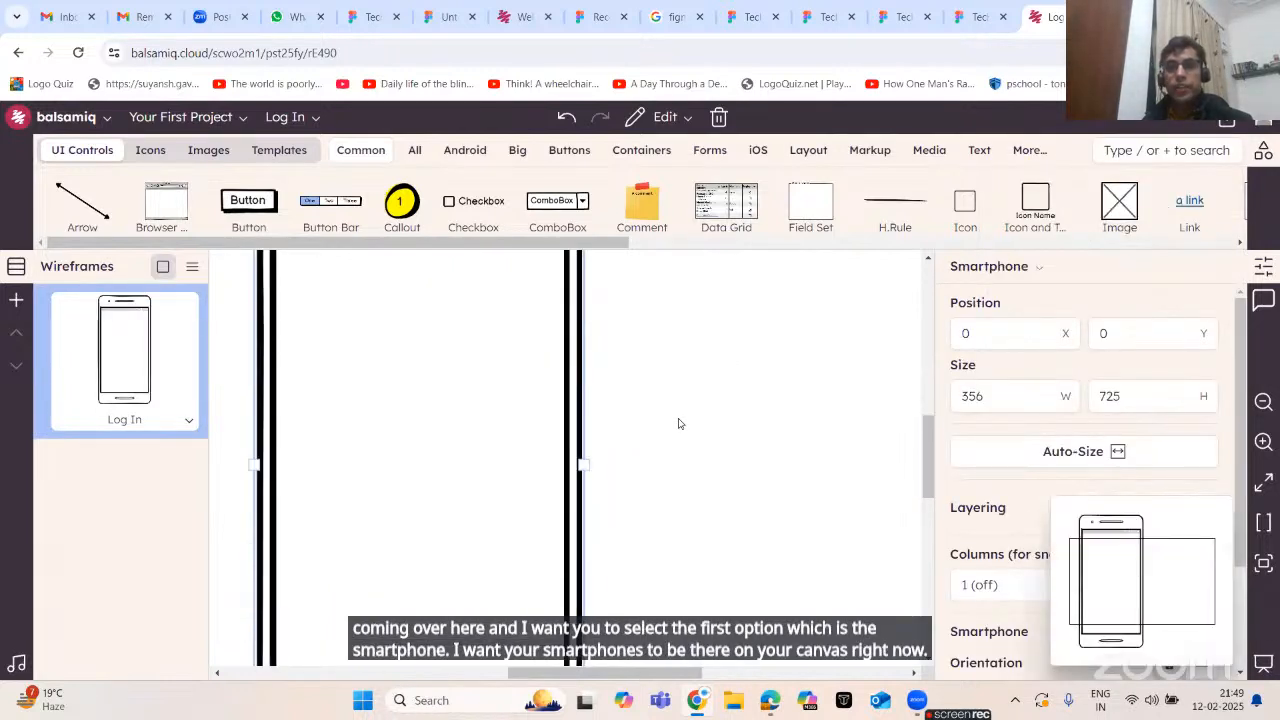
drag(627, 679, 614, 677)
scroll(682, 469, up, 1)
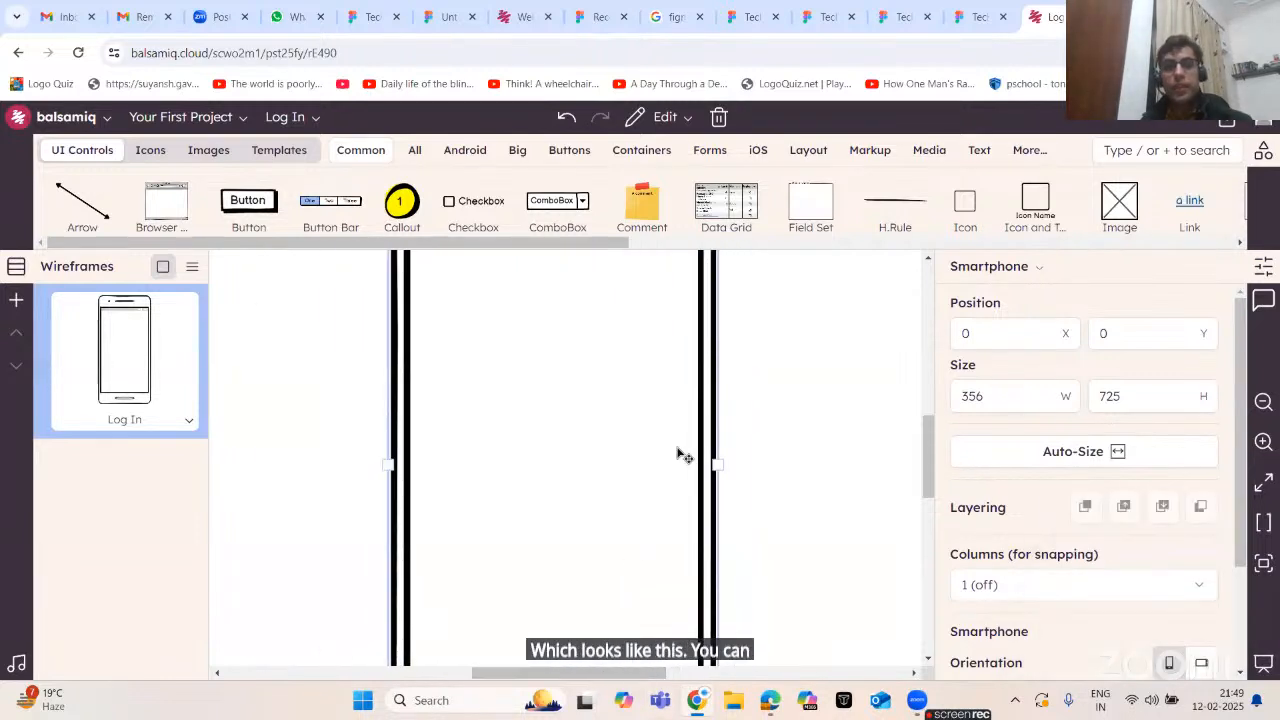
scroll(678, 452, down, 3)
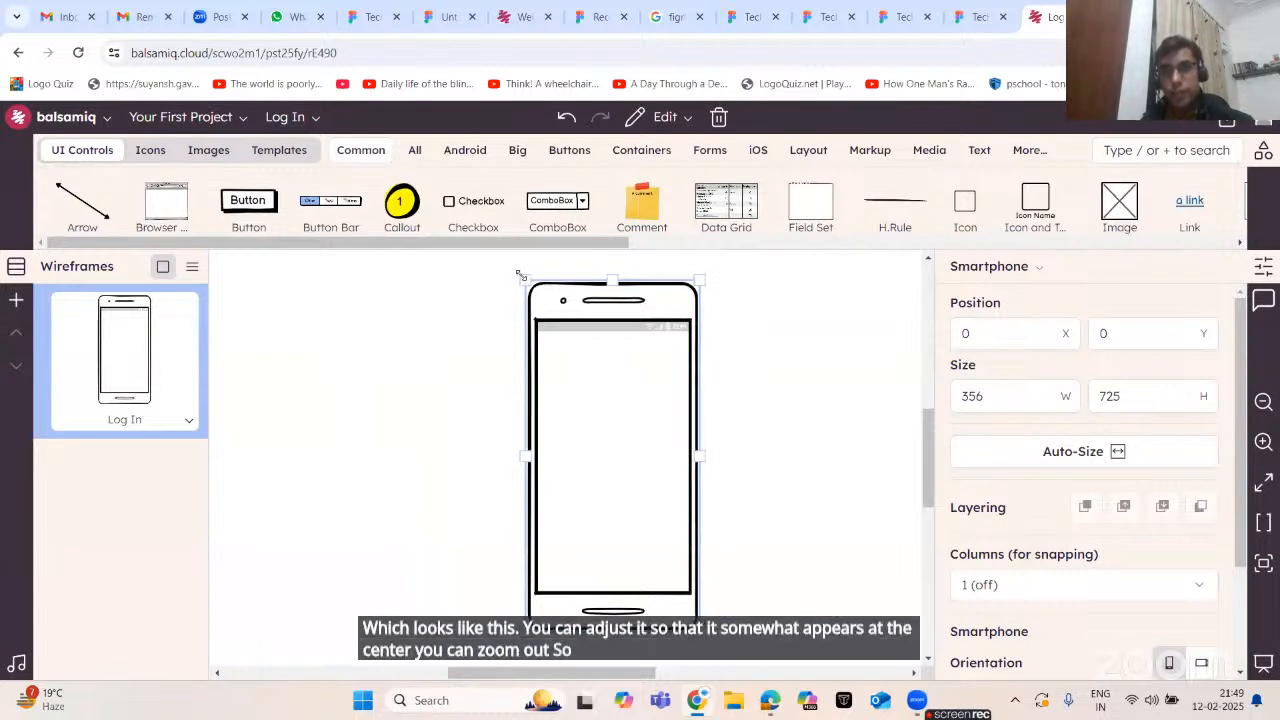
- Enlarge the smartphone frame, search the UI controls for "tit" and place a Text Title near the top of the phone screen
mouse_move(699, 631)
mouse_down()
mouse_move(726, 668)
mouse_move(699, 652)
mouse_up()
click(777, 441)
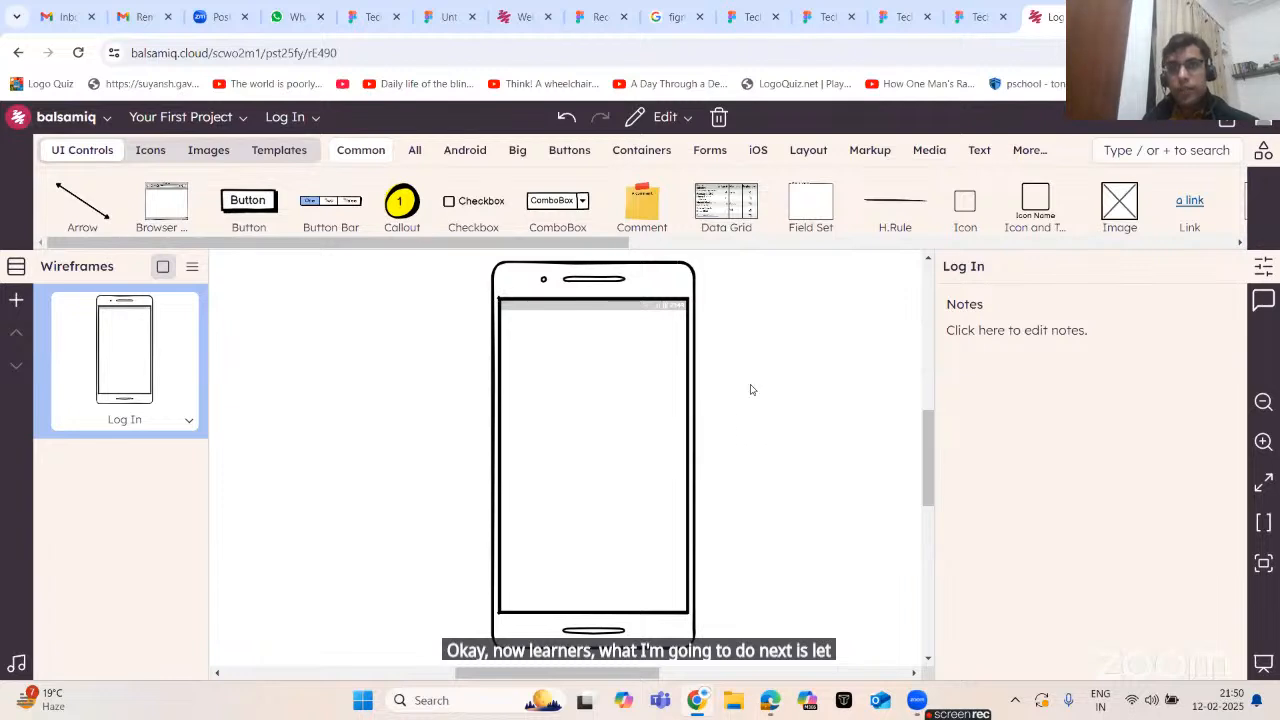
click(1130, 147)
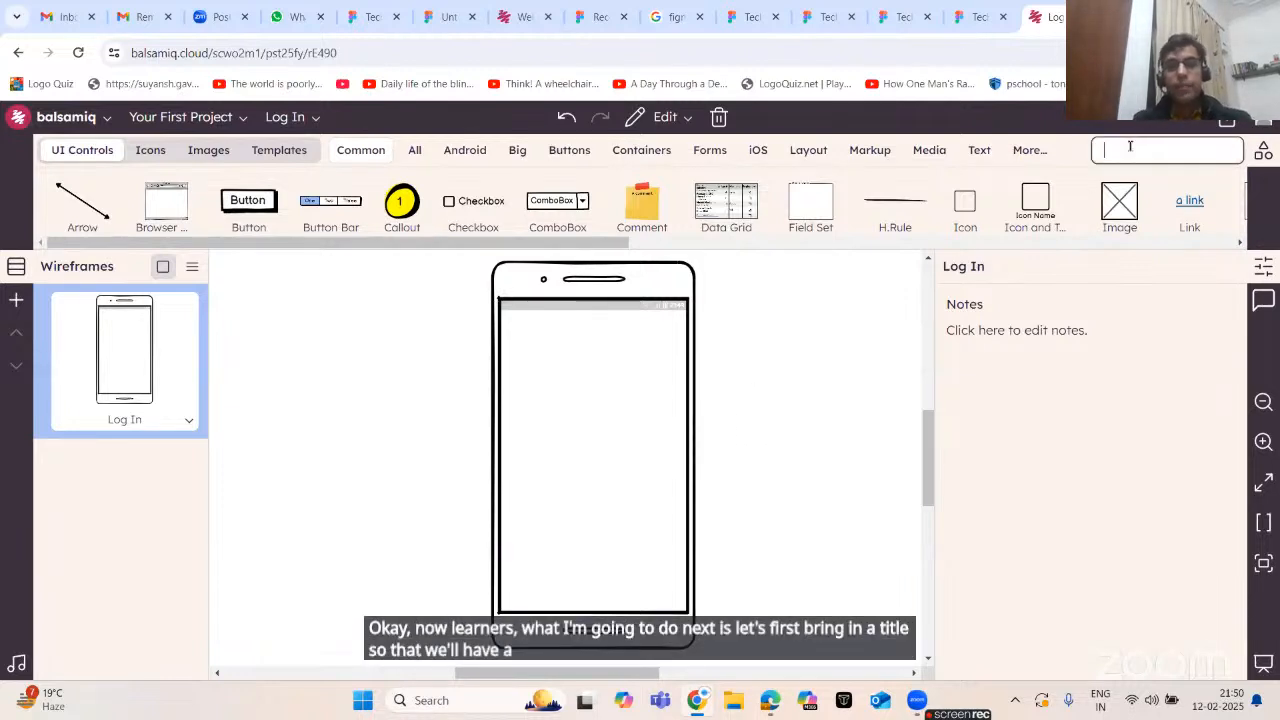
text(tit)
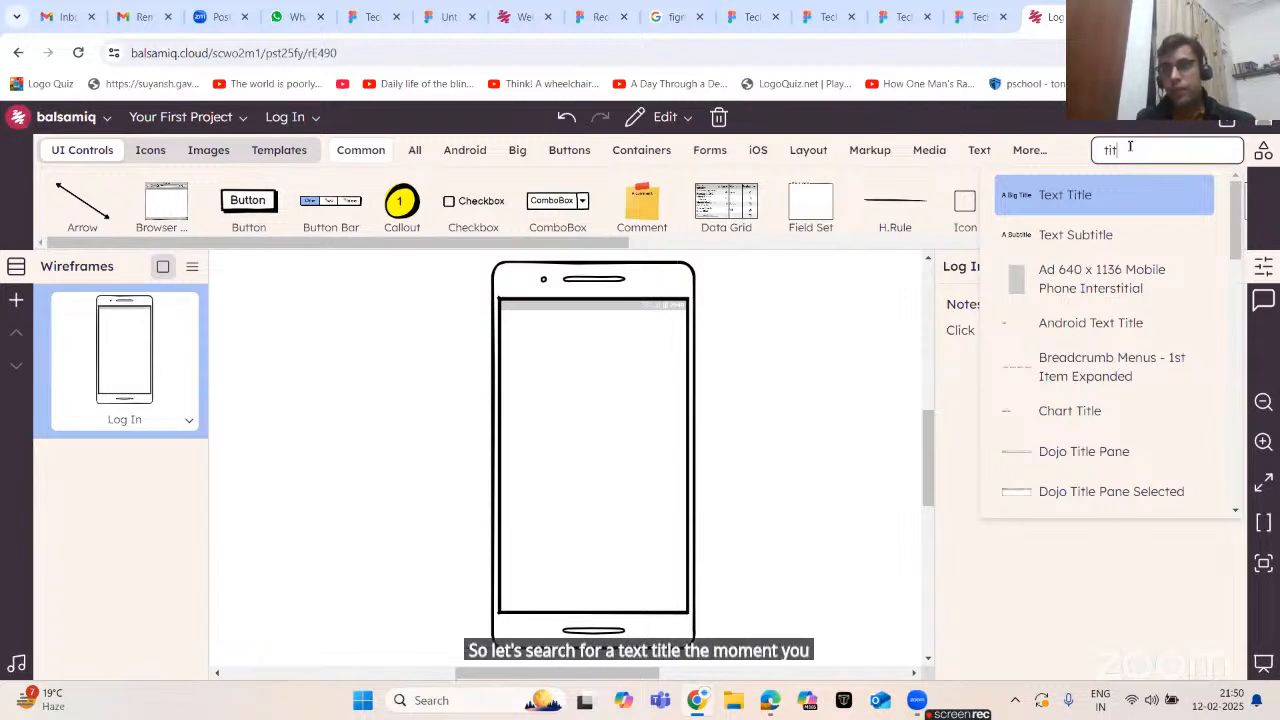
key(Return)
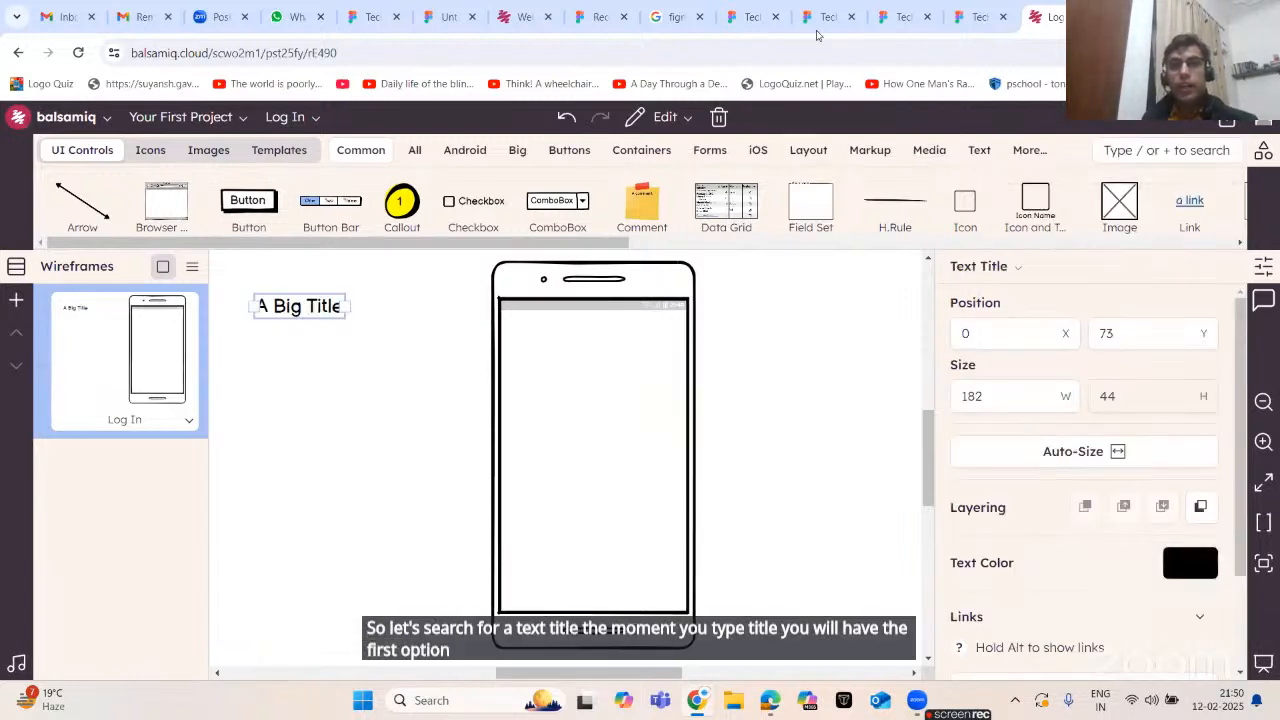
drag(330, 318, 587, 337)
- Change the title's text to "HealthyFine"
double_click(590, 336)
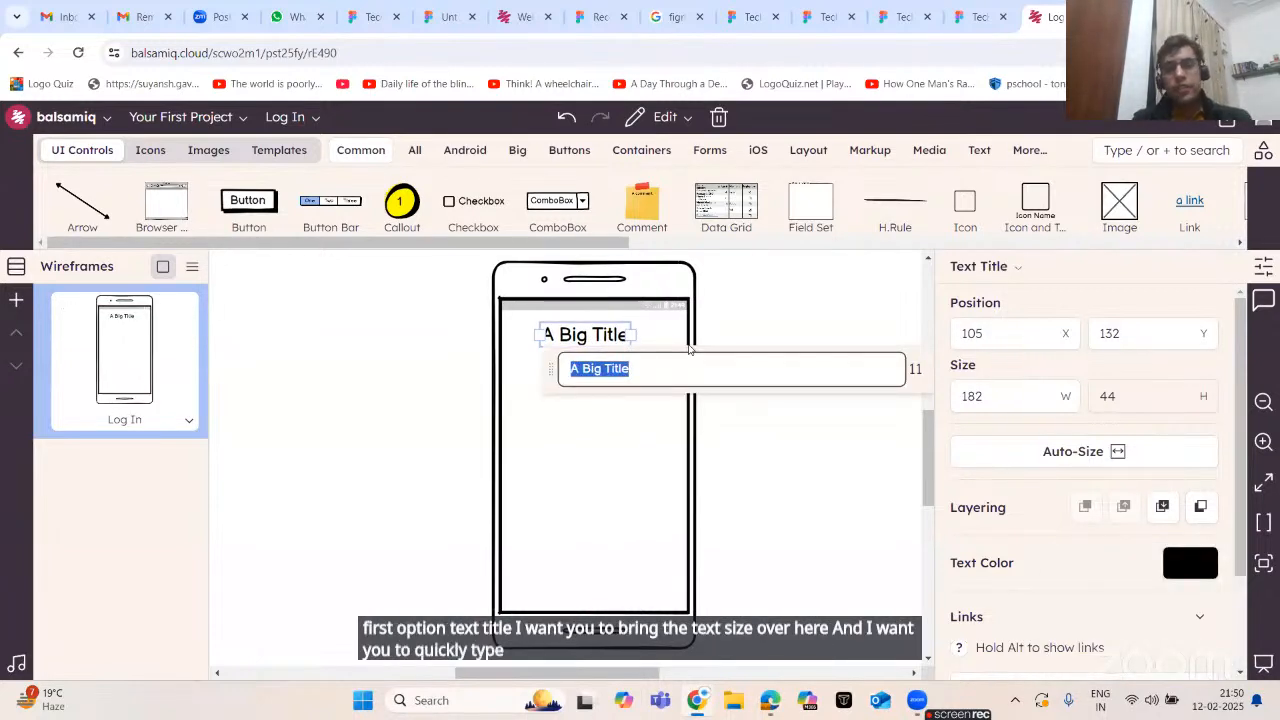
text(HealthyFine)
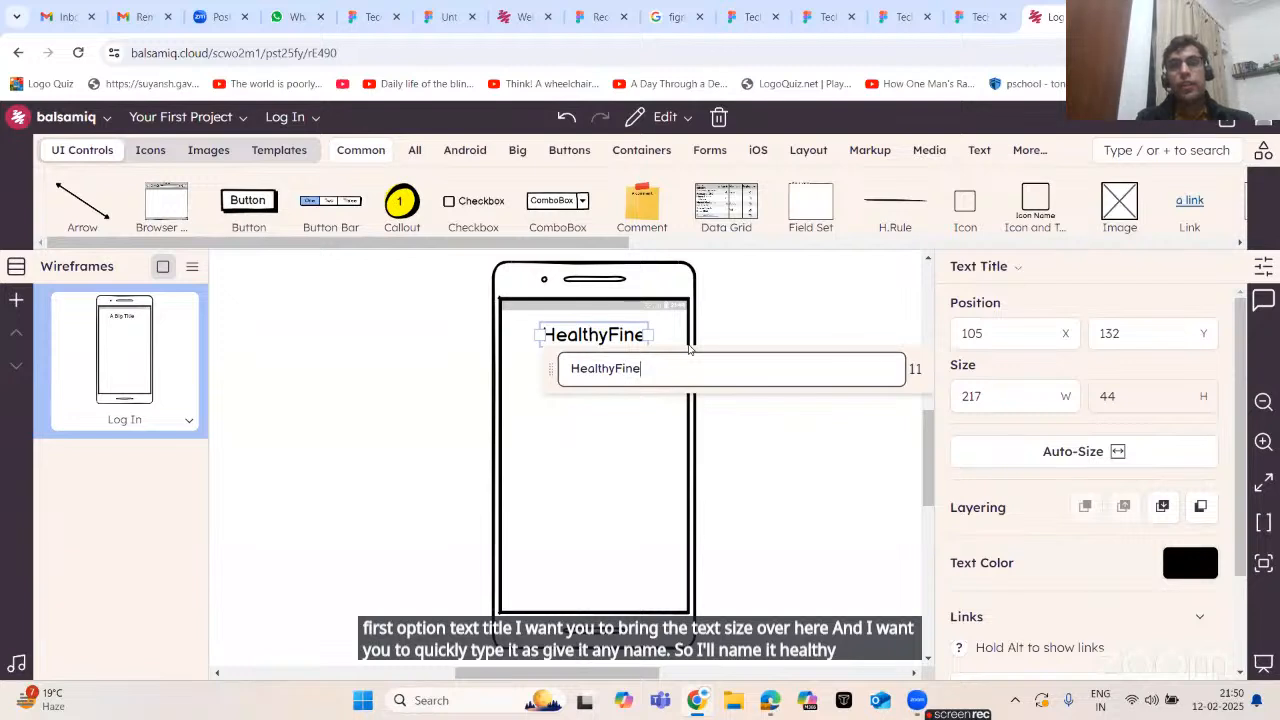
key(Return)
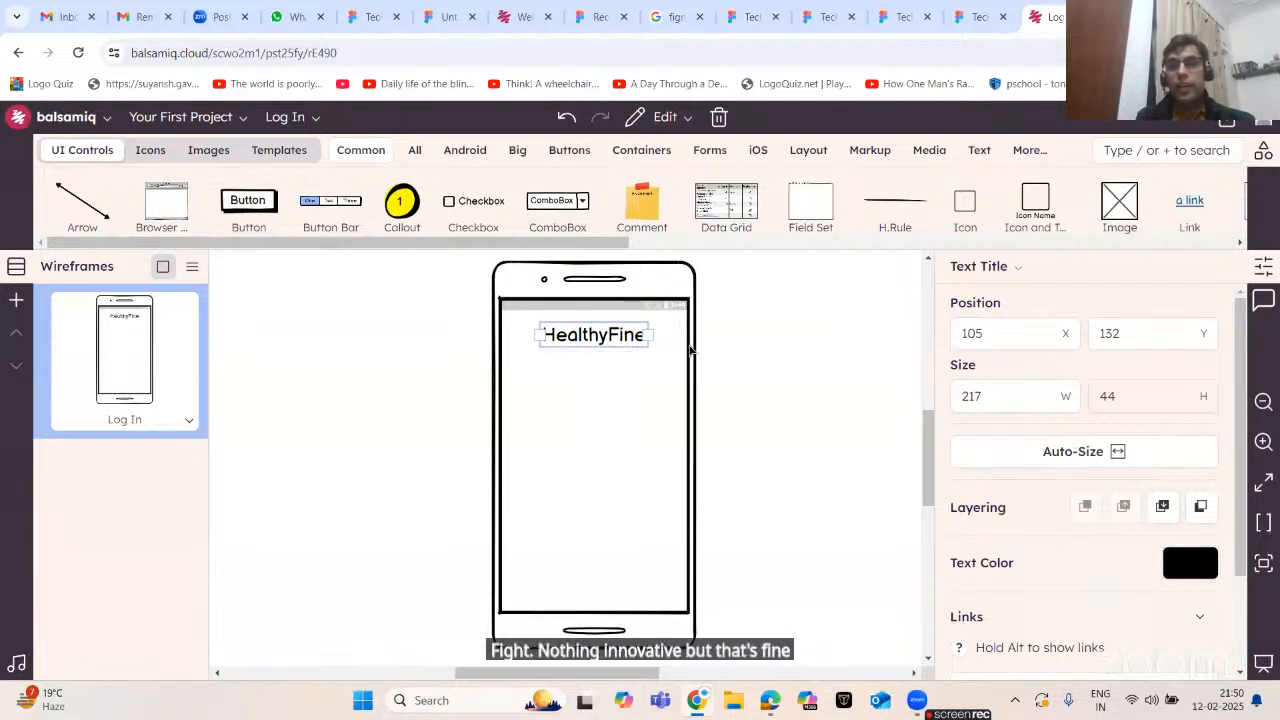
click(738, 359)
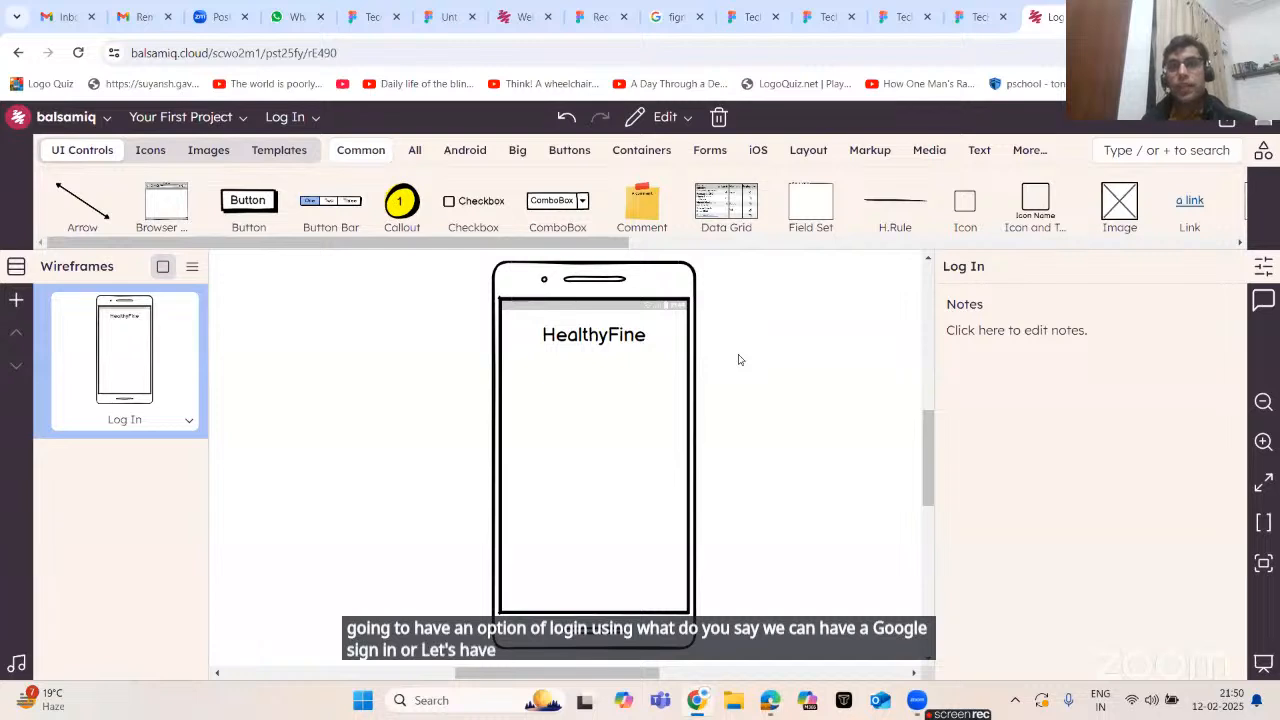
- Search the UI controls for "link" and place a Link control on the phone screen below the HealthyFine title
click(1180, 149)
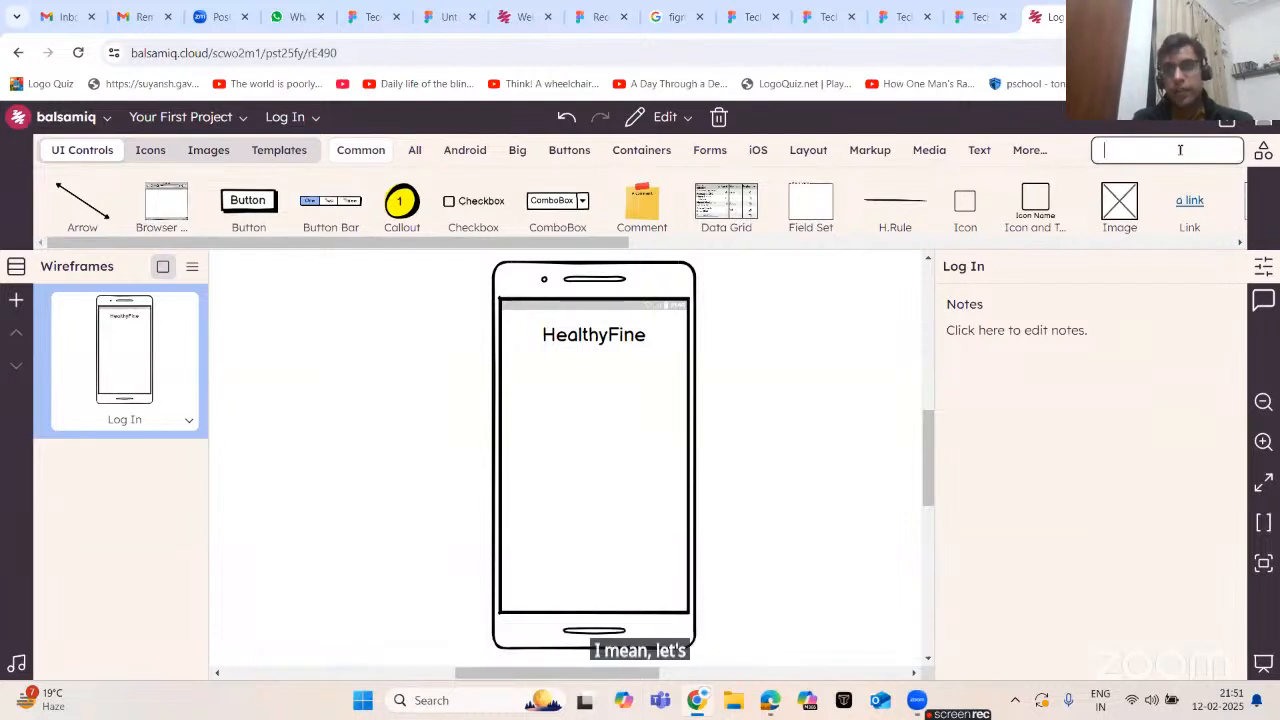
text(link)
key(Return)
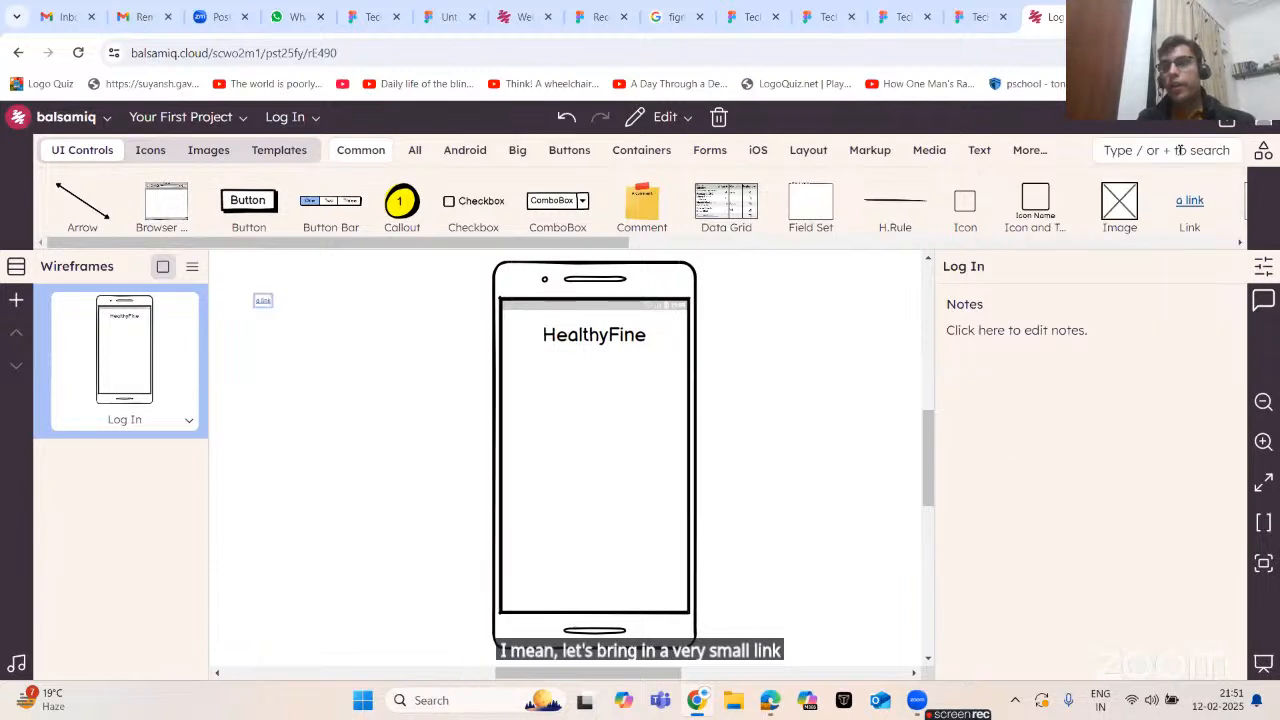
drag(258, 302, 587, 424)
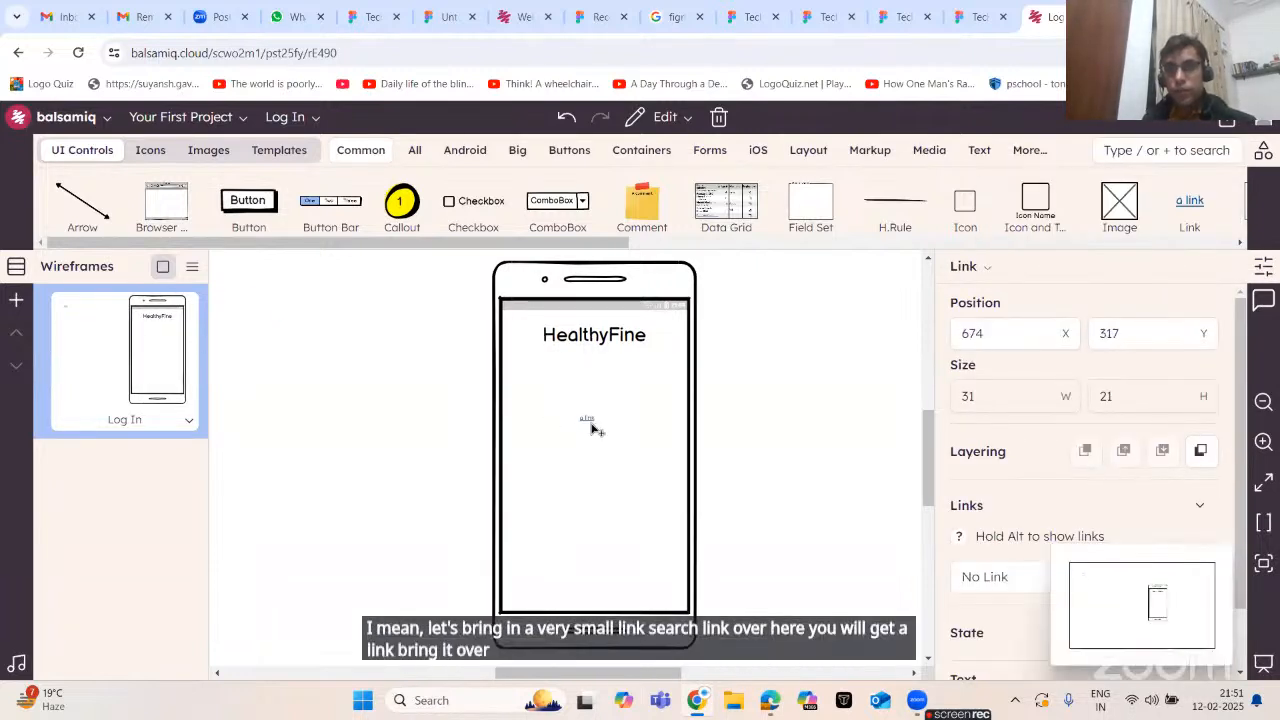
scroll(590, 425, up, 2)
scroll(594, 429, up, 2)
scroll(594, 429, down, 2)
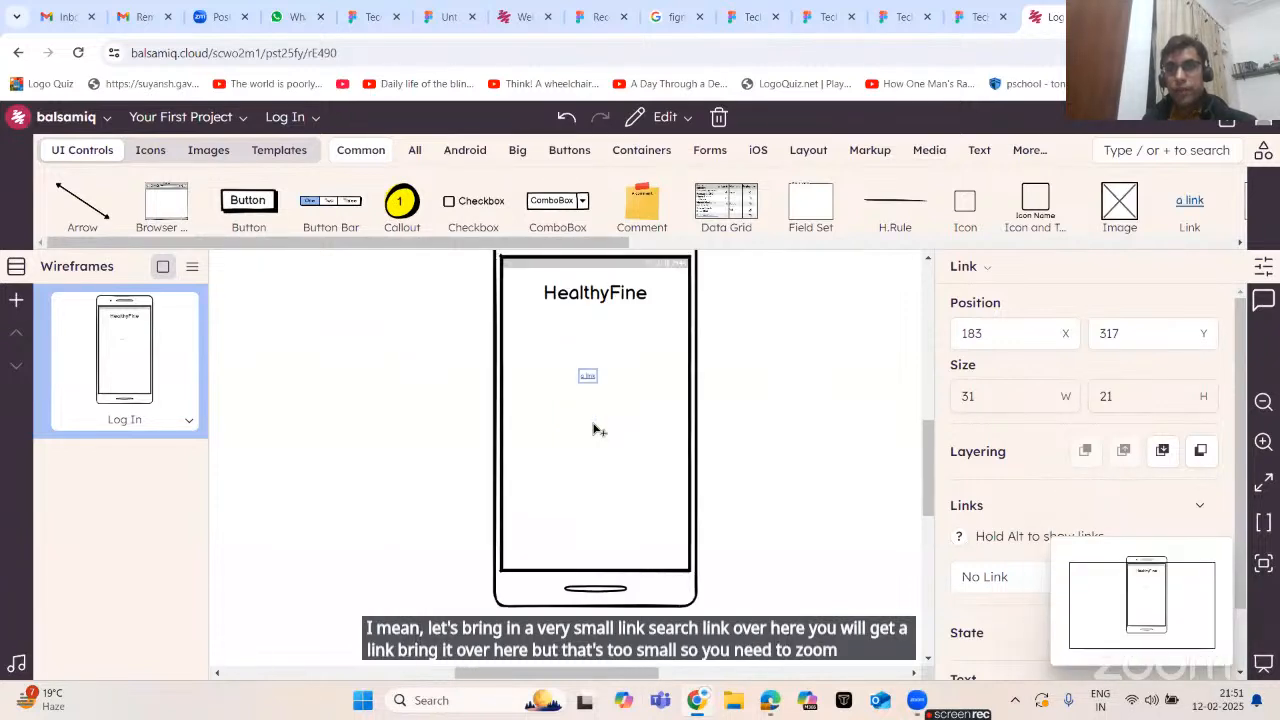
scroll(594, 429, up, 2)
scroll(594, 428, down, 2)
scroll(610, 430, up, 1)
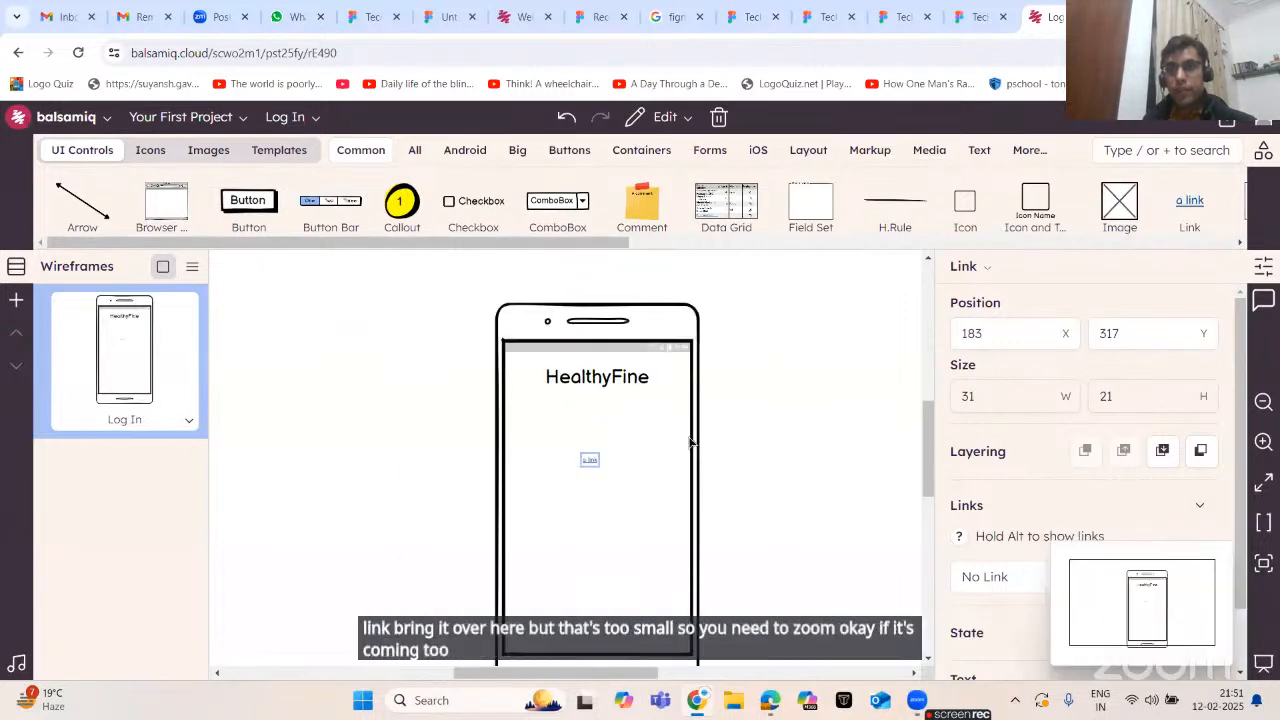
- Change the link's text to "Google Sign In"
double_click(591, 461)
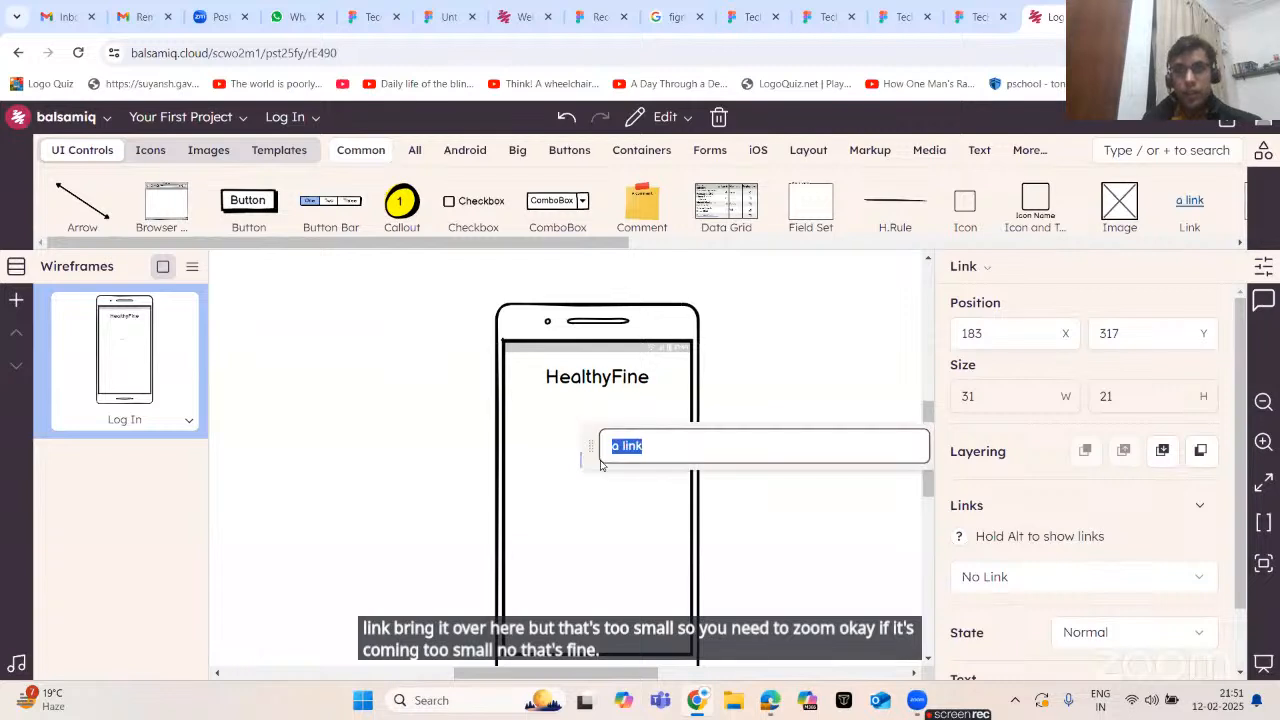
text(Google S)
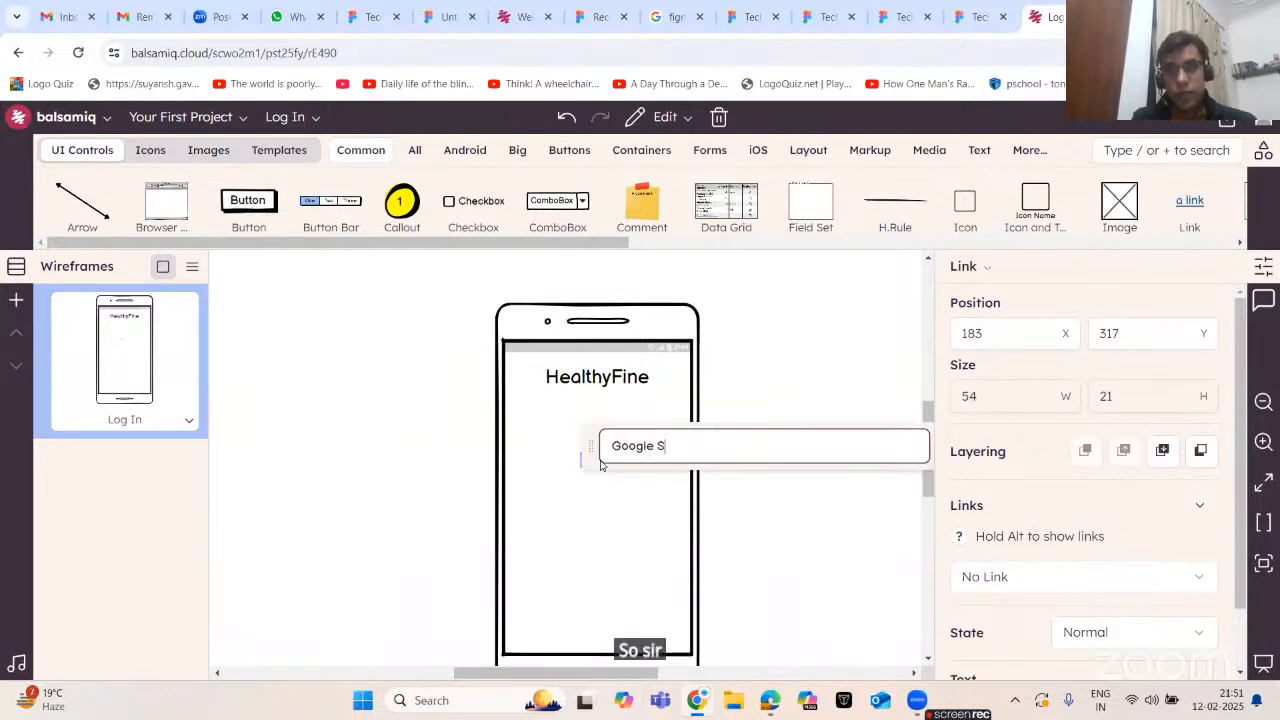
text(ign In)
key(Return)
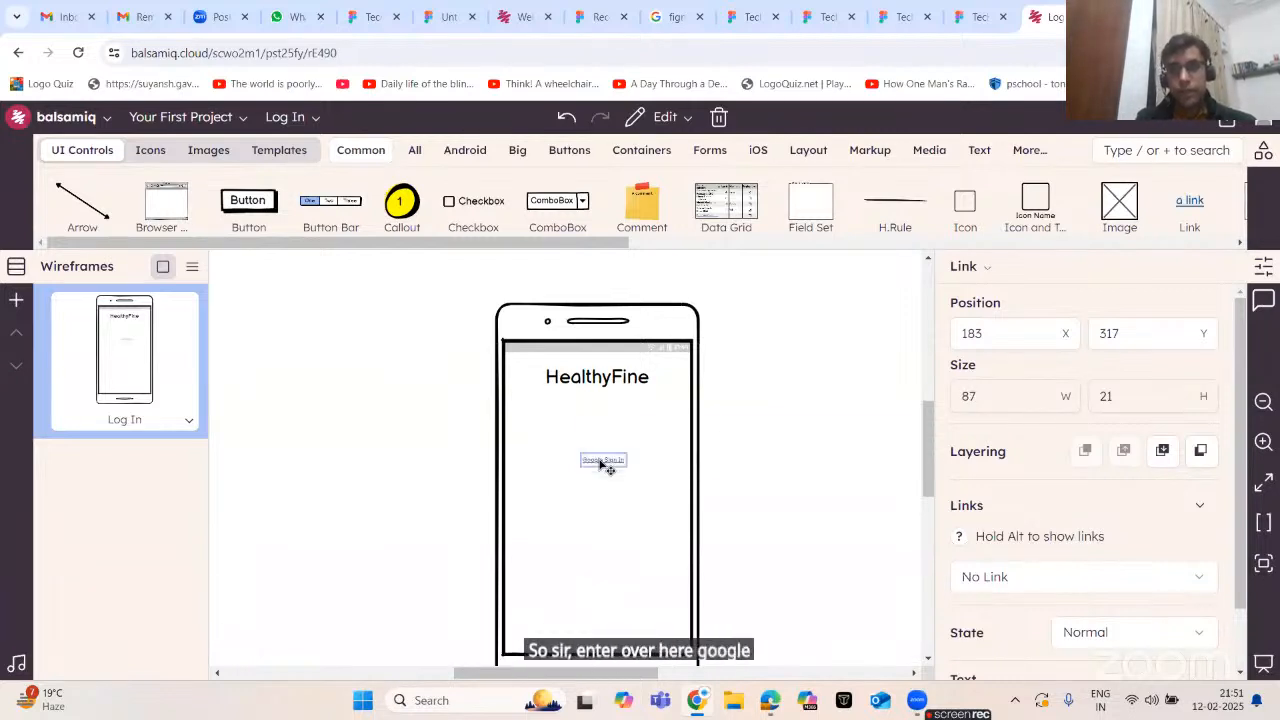
click(755, 468)
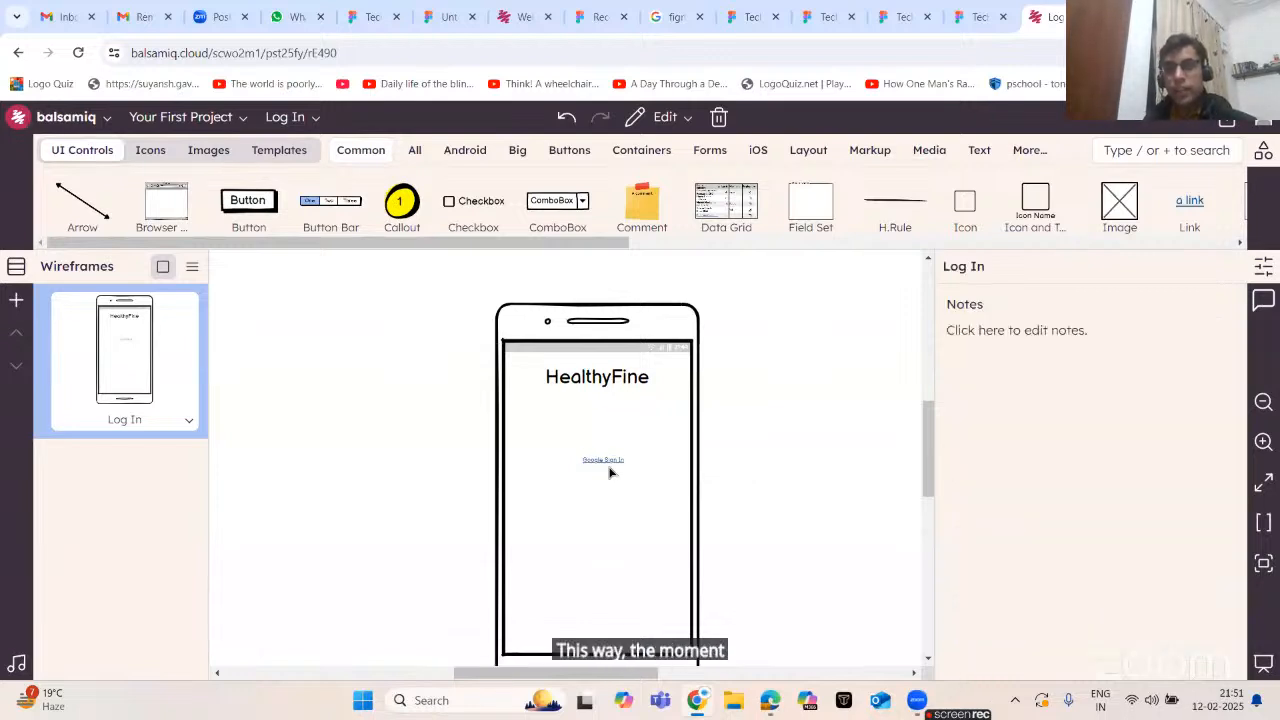
- Inspect the Google Sign In link up close and delete it from the phone screen
scroll(686, 454, up, 3)
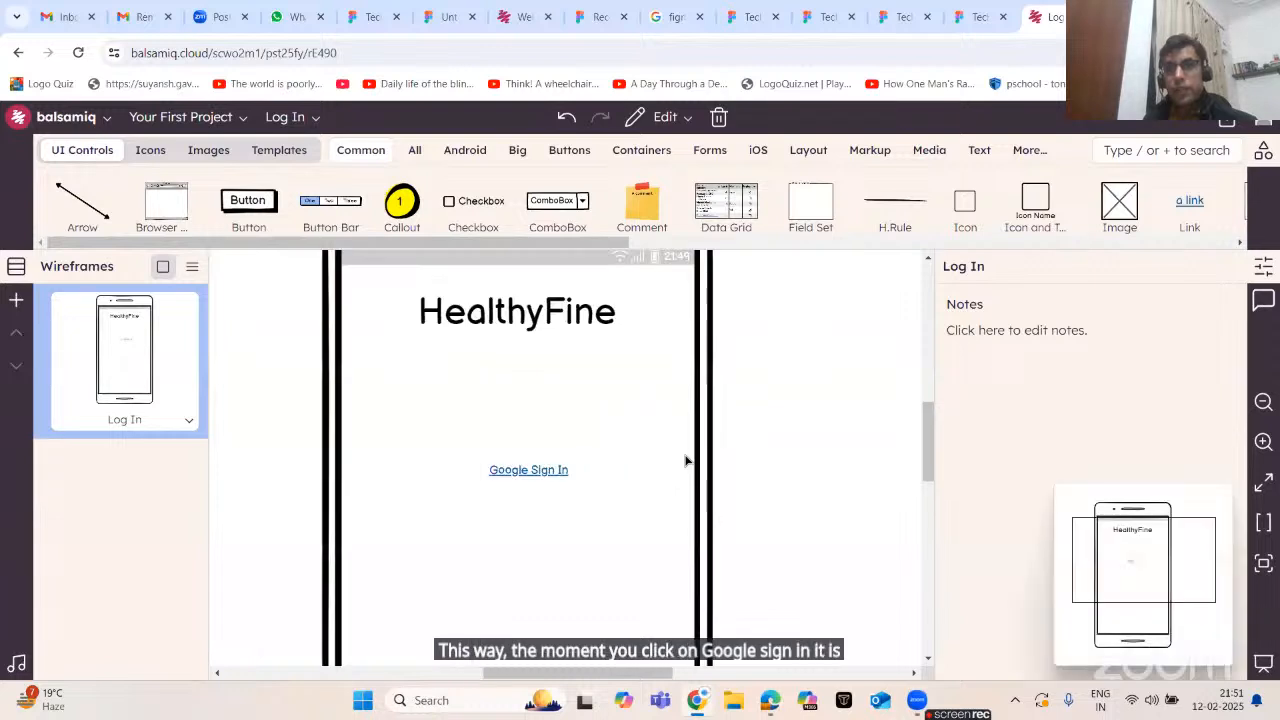
scroll(686, 459, up, 1)
scroll(485, 503, down, 2)
scroll(503, 485, down, 3)
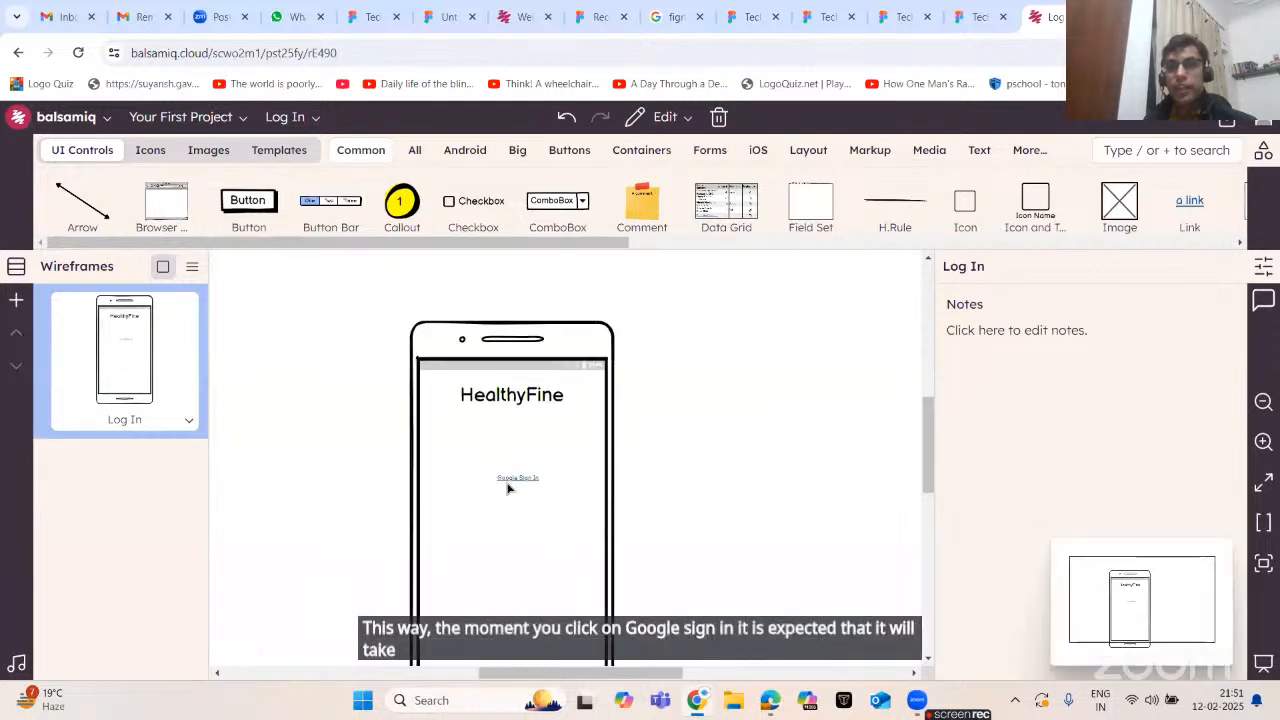
scroll(506, 481, down, 2)
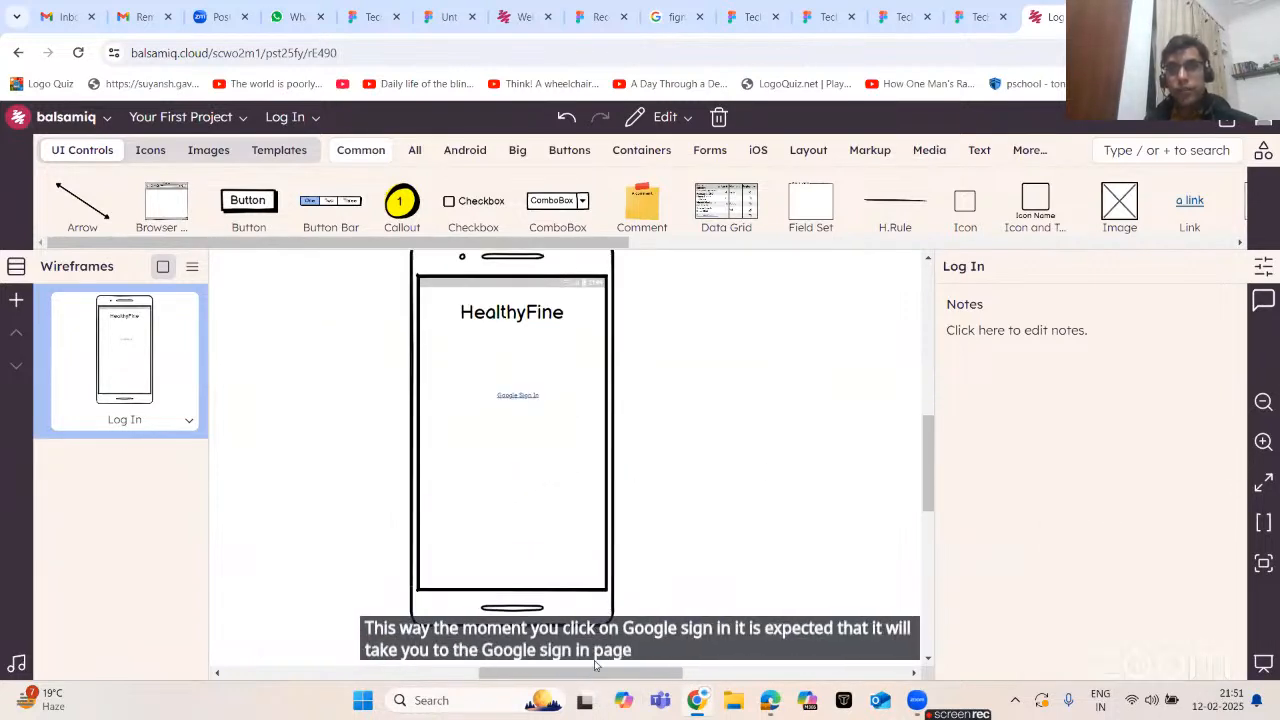
scroll(597, 534, left, 2)
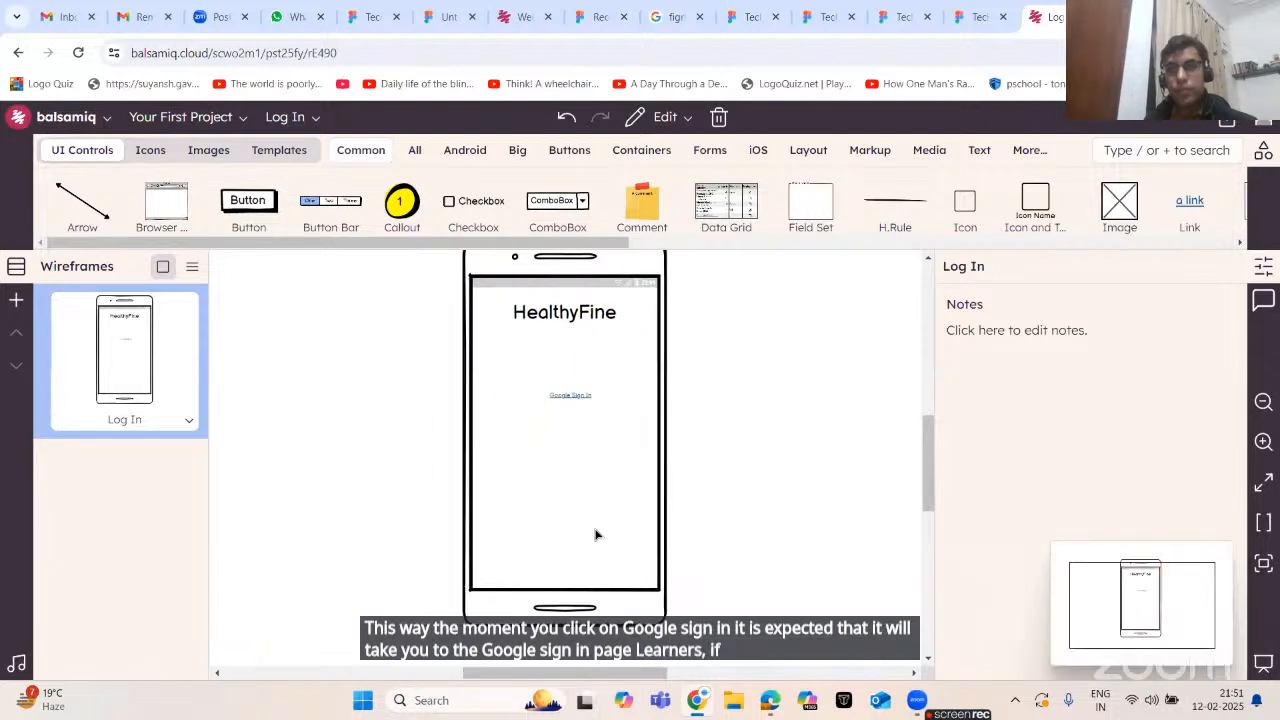
click(575, 397)
key(Delete)
- Search the UI controls for "tit" and place a Text Subtitle on the phone screen below the HealthyFine title
click(1172, 152)
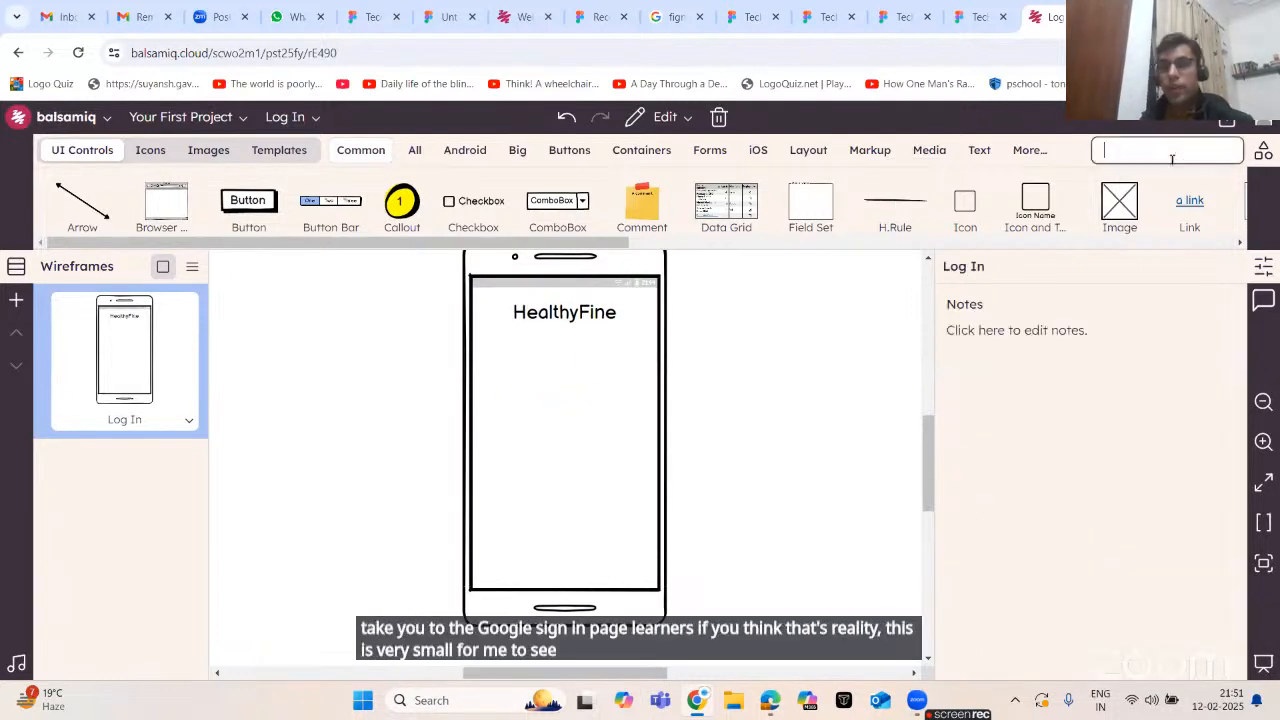
text(tit)
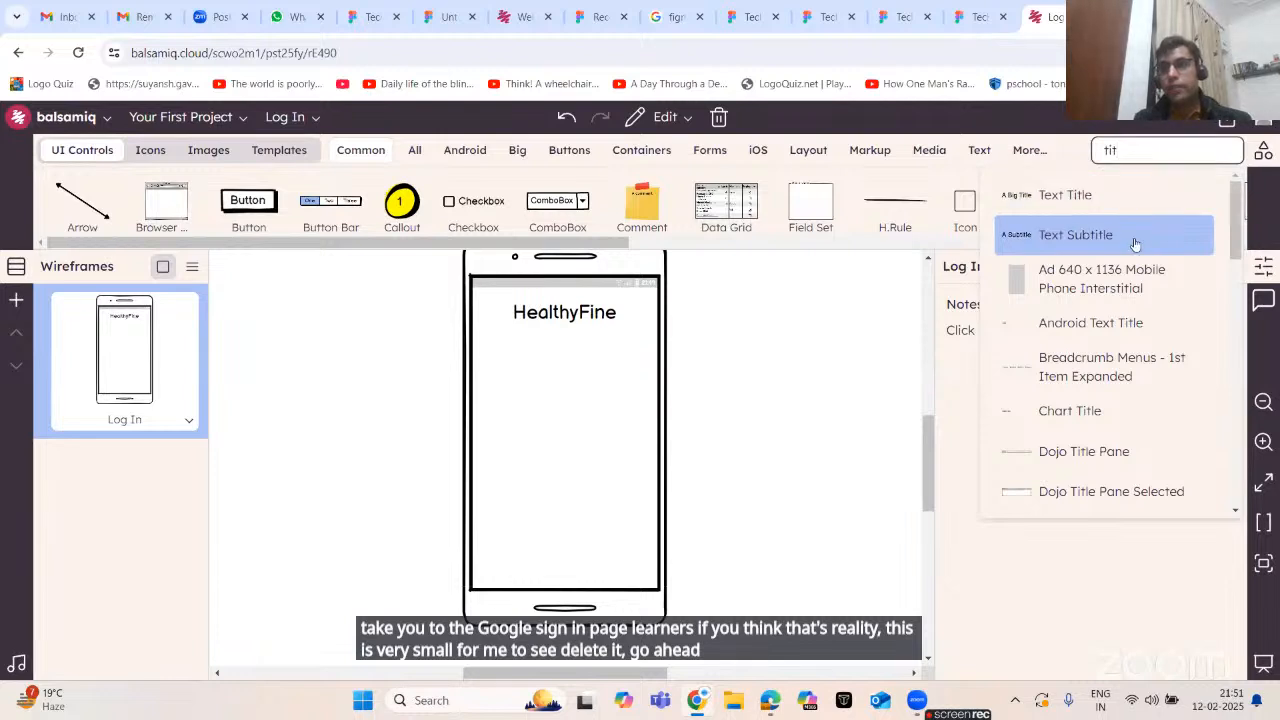
click(1133, 240)
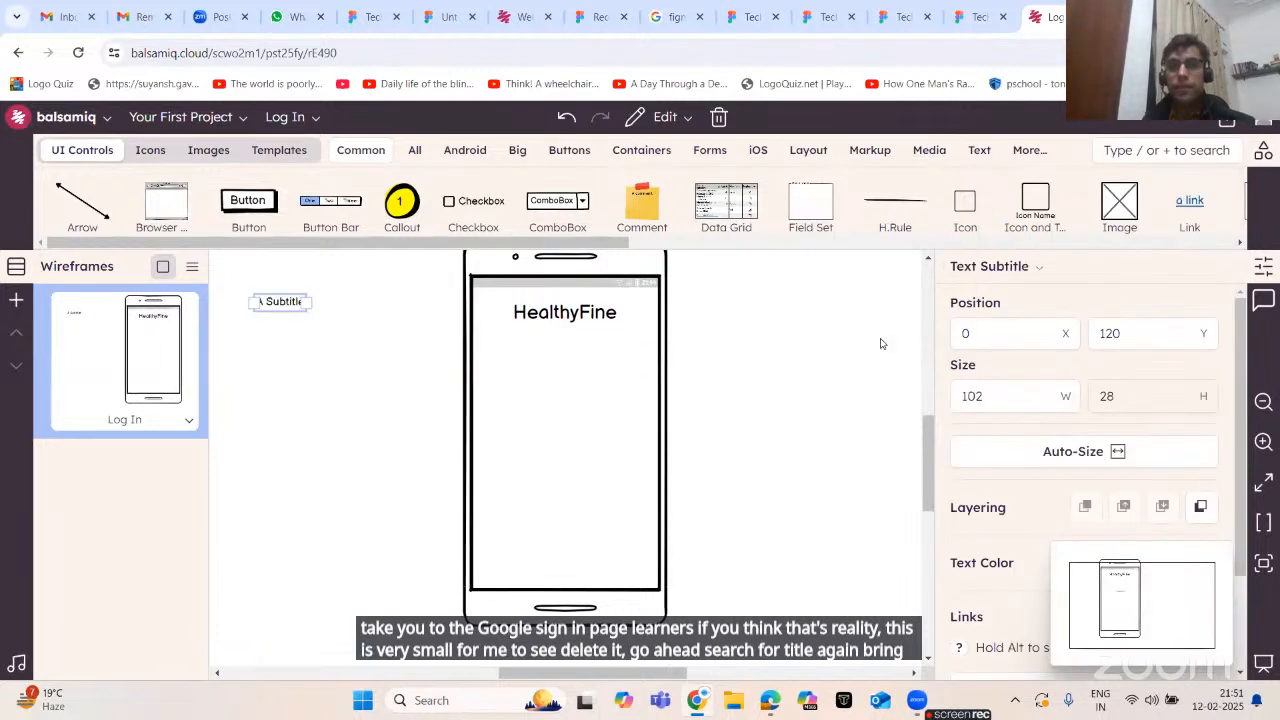
drag(282, 306, 567, 418)
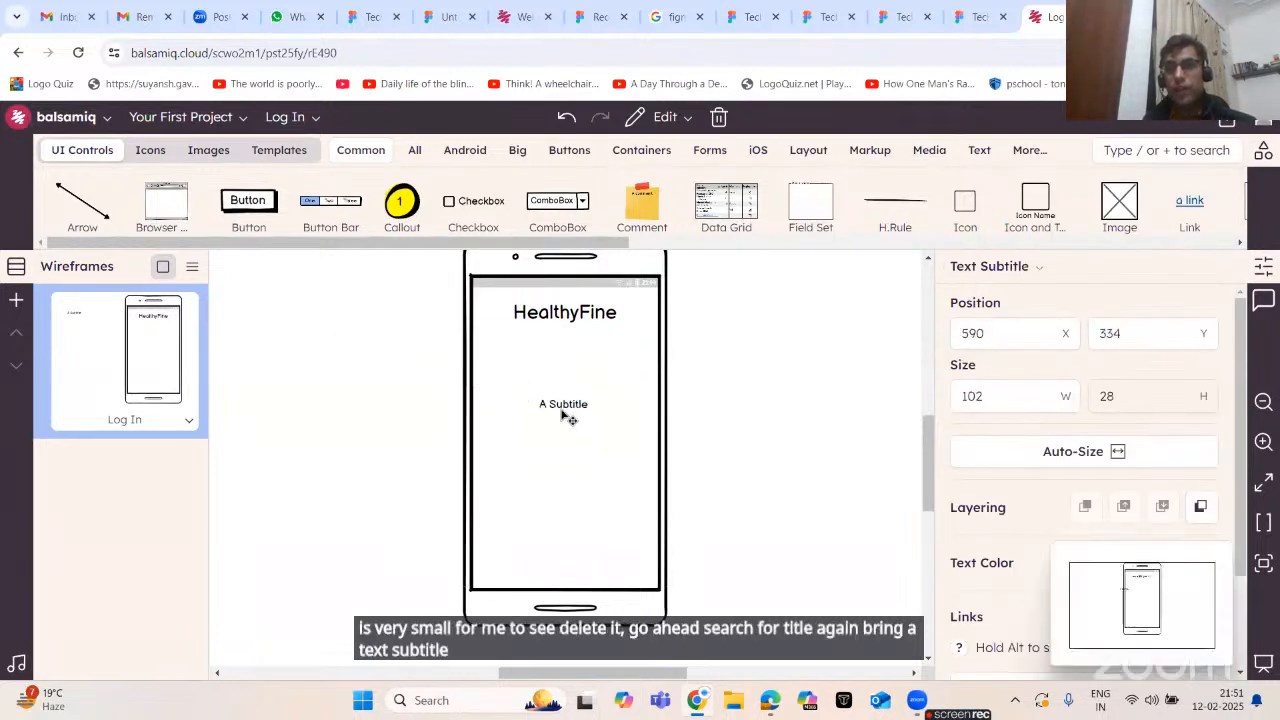
- Change the subtitle's text to "Google Sign In" and centre it beneath the HealthyFine title
double_click(567, 410)
text(Google Sign I)
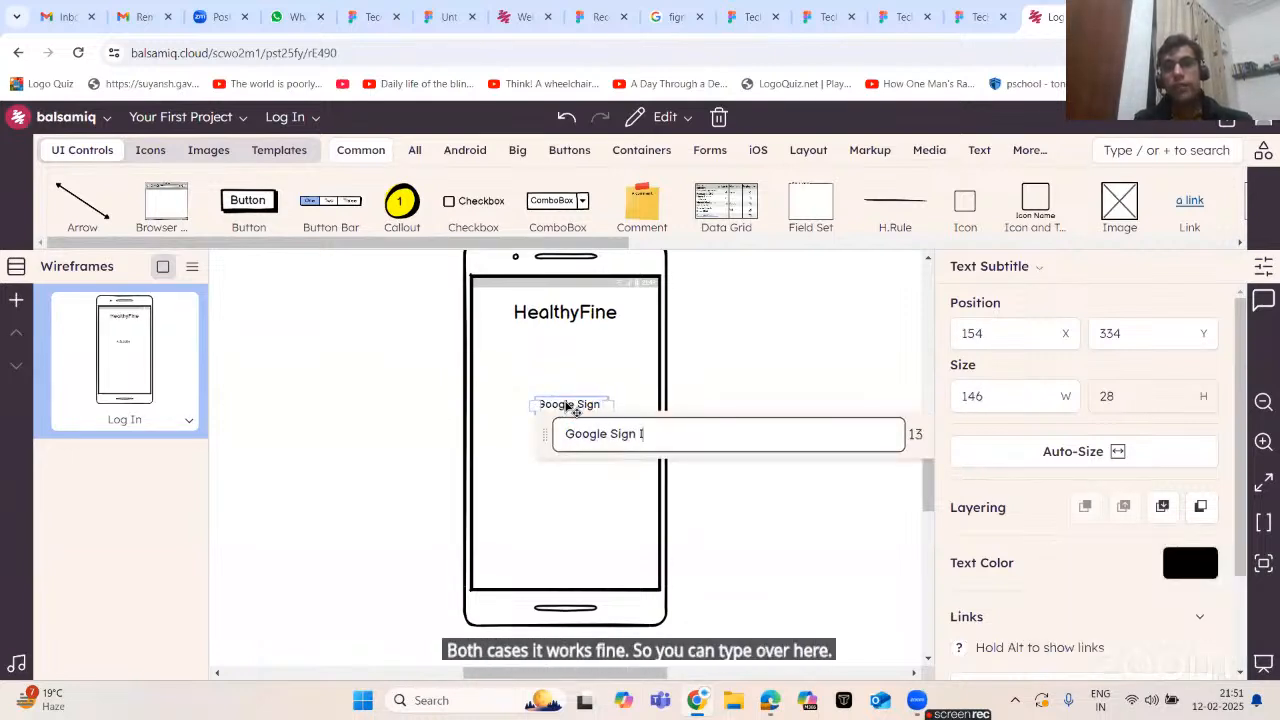
text(n)
key(Return)
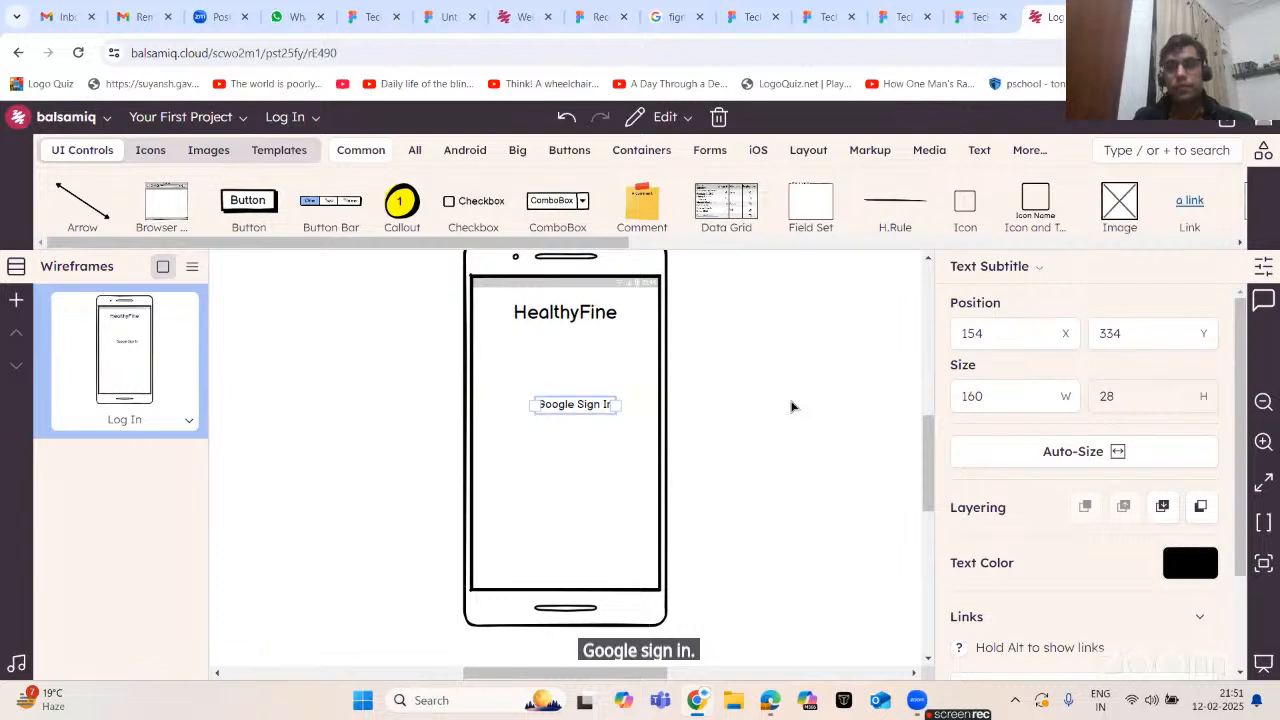
click(793, 407)
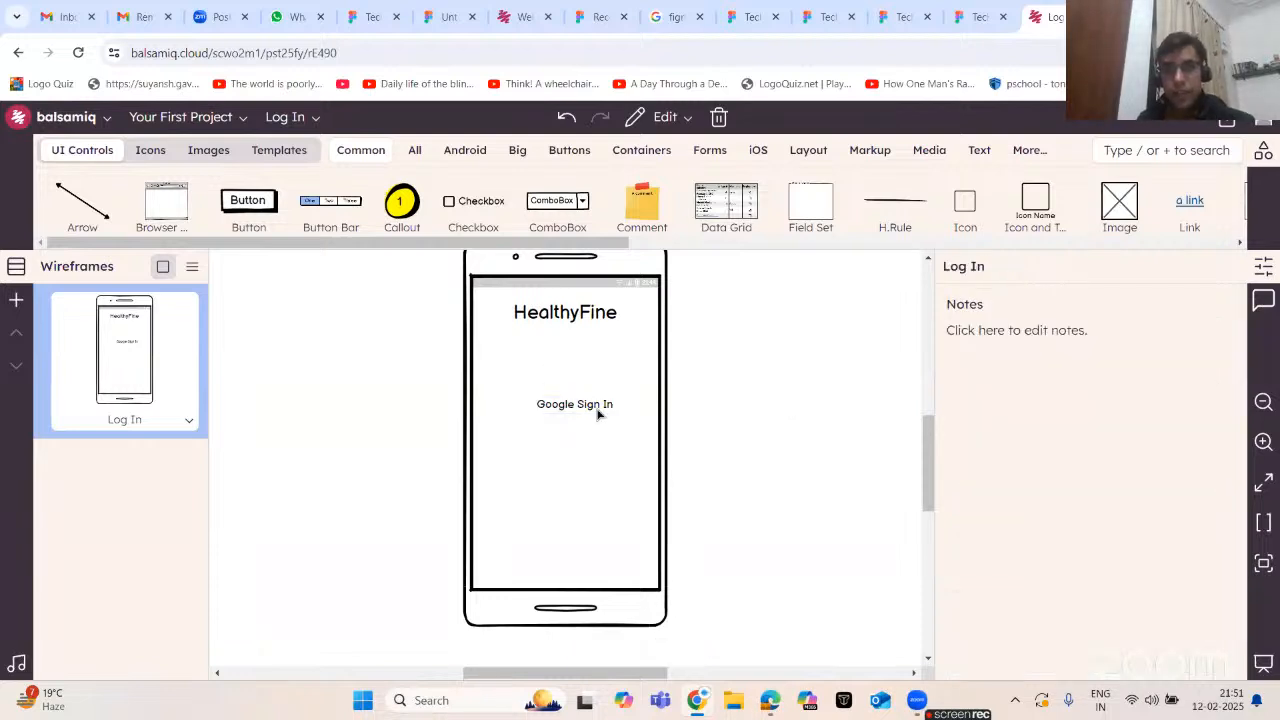
drag(590, 412, 586, 411)
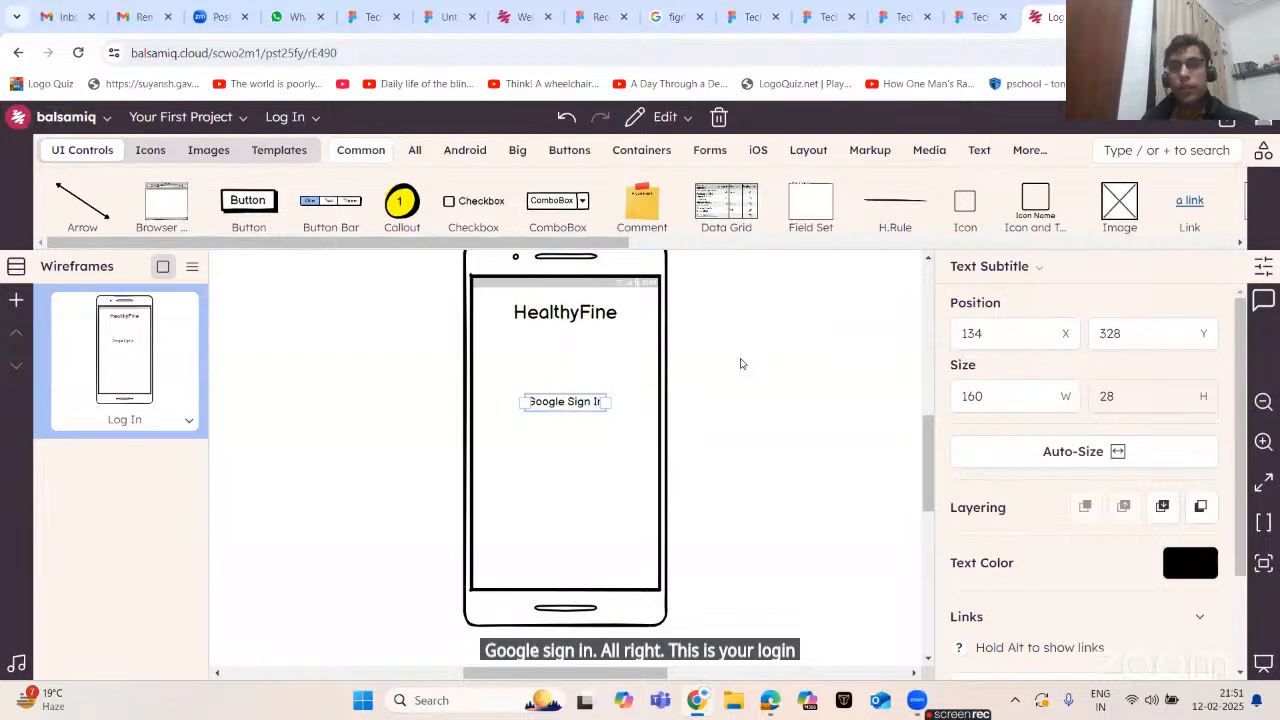
click(785, 413)
- Duplicate the Log In wireframe and open the duplicate on the canvas
mouse_move(929, 437)
mouse_down()
mouse_move(930, 419)
mouse_move(932, 431)
mouse_up()
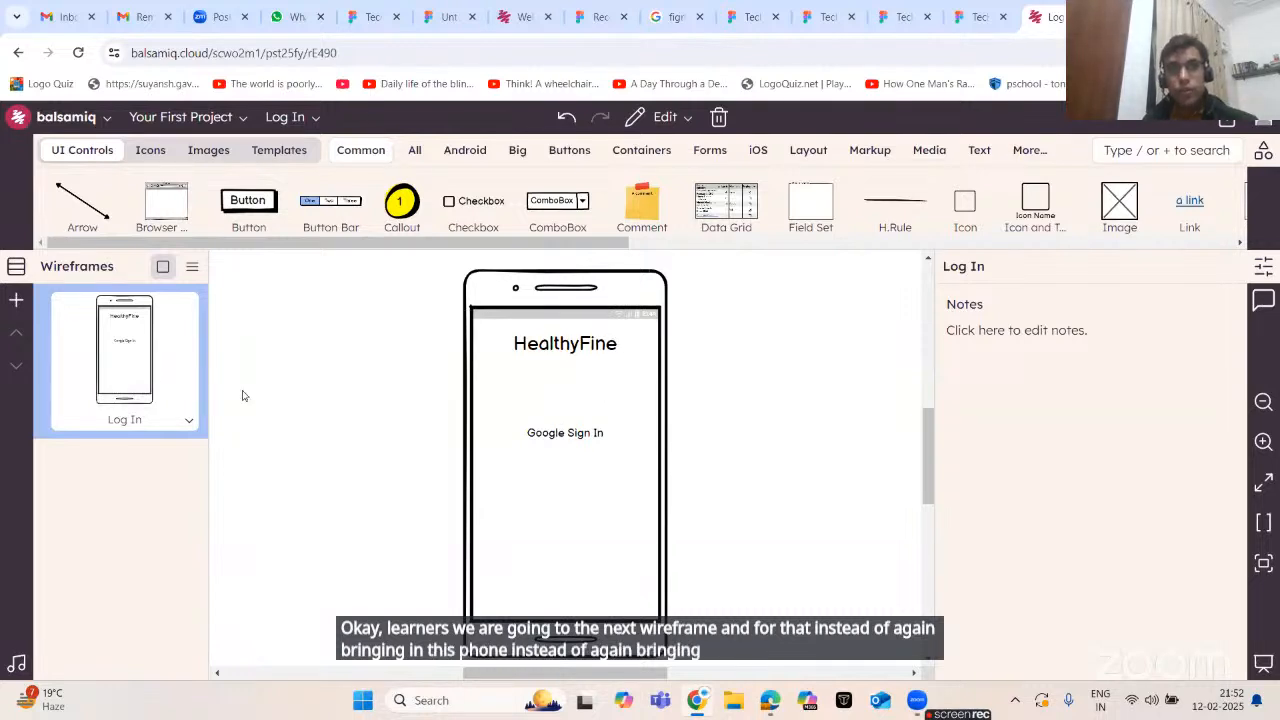
click(186, 424)
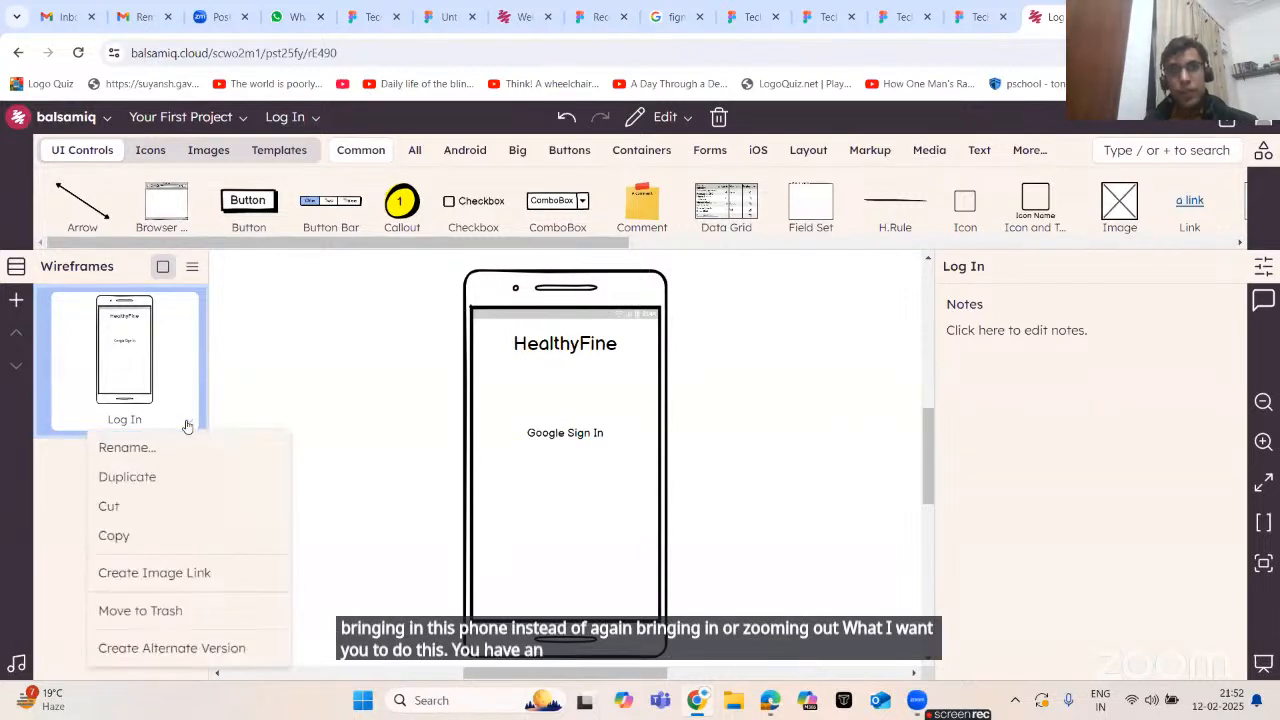
click(202, 476)
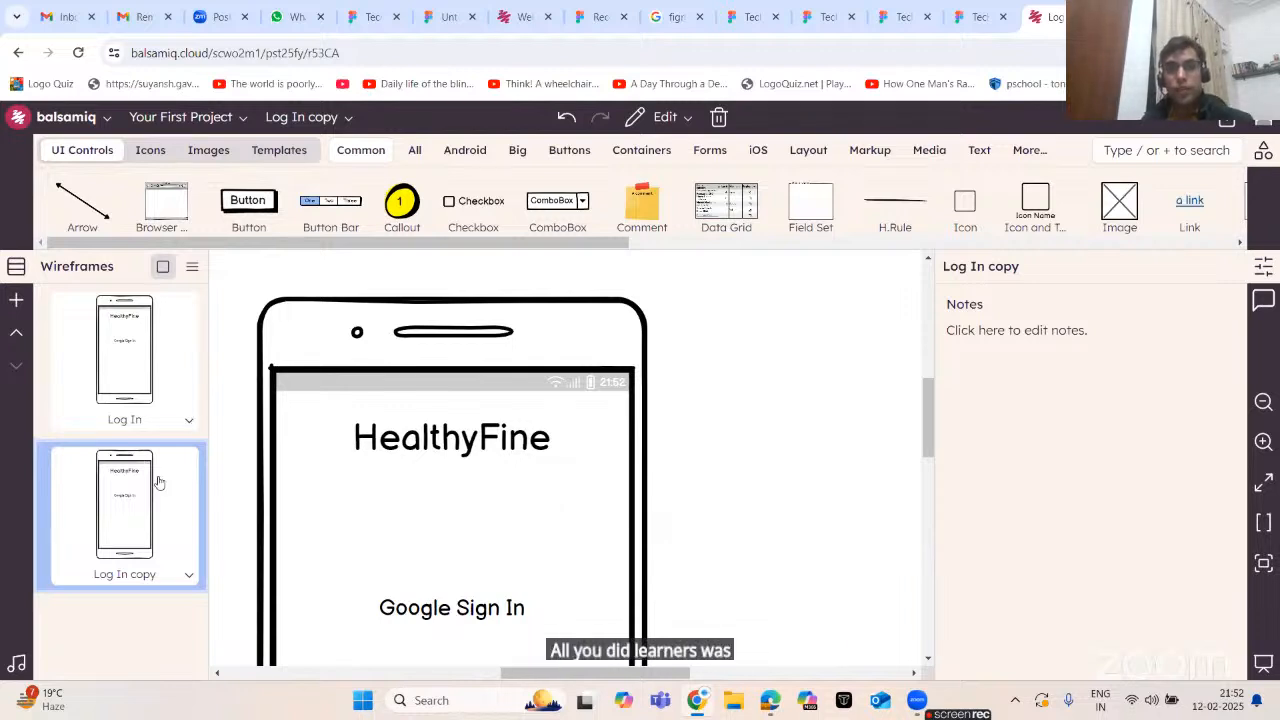
click(152, 380)
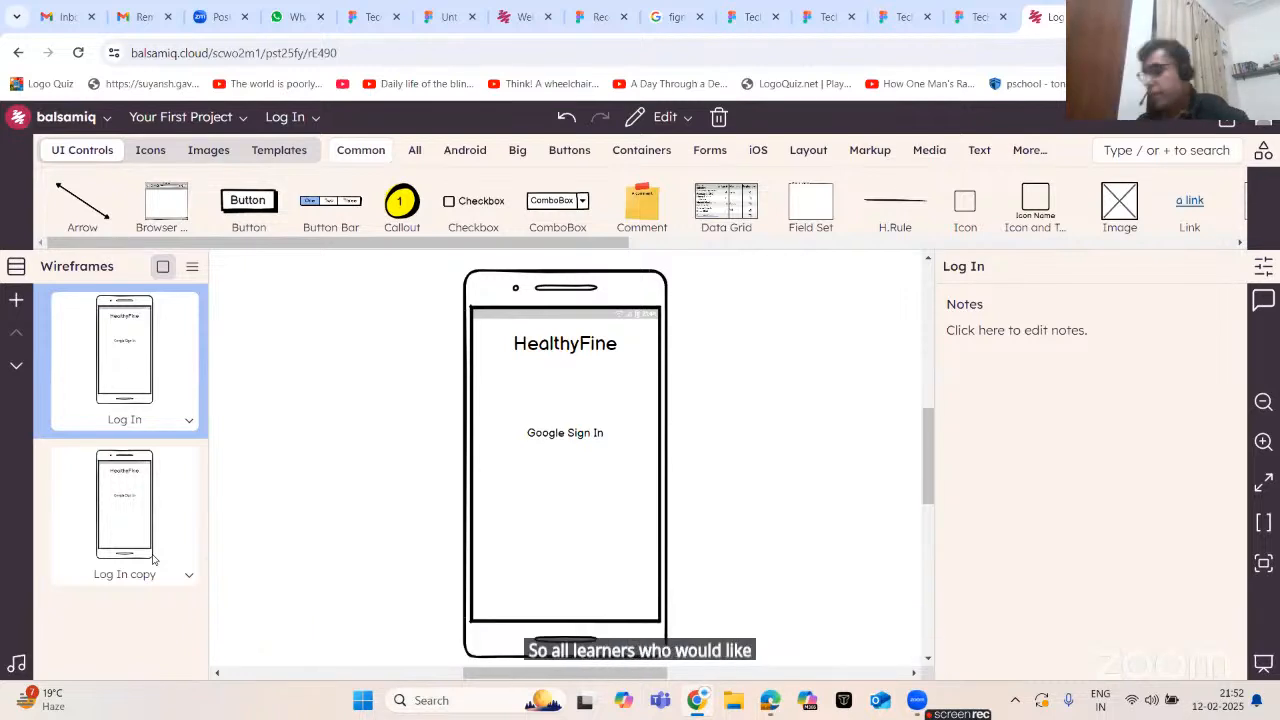
click(135, 495)
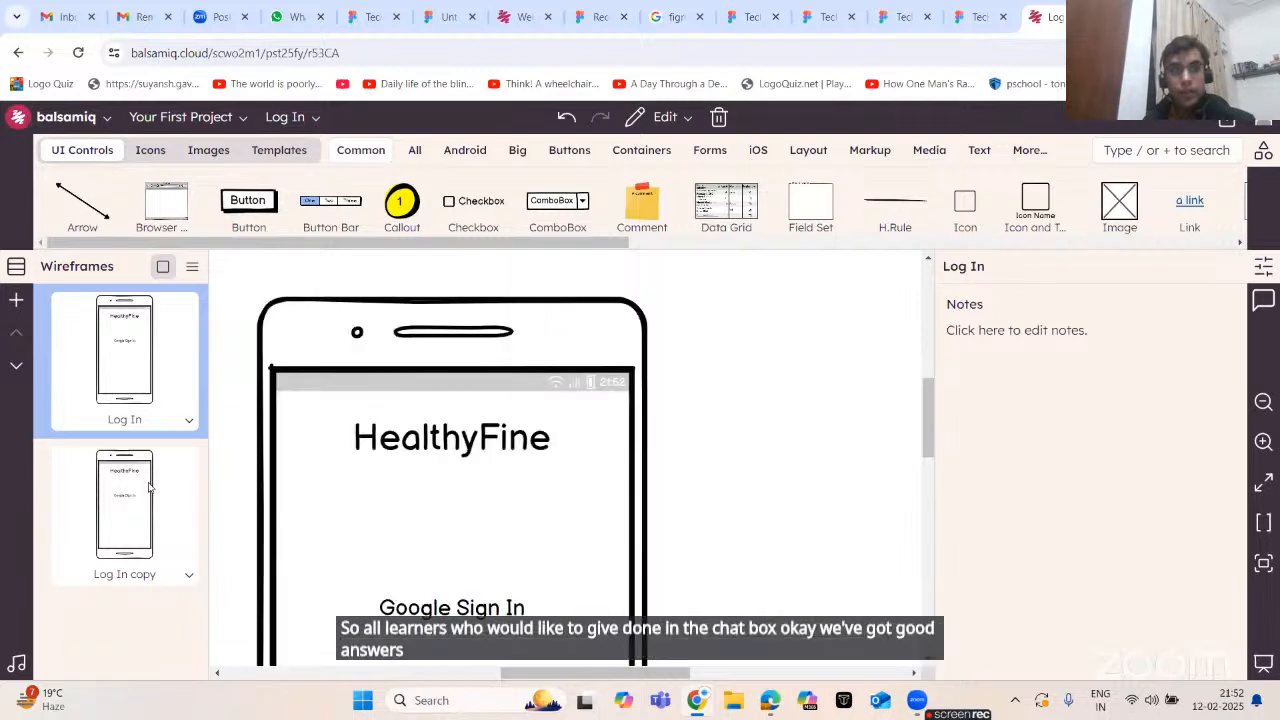
click(135, 495)
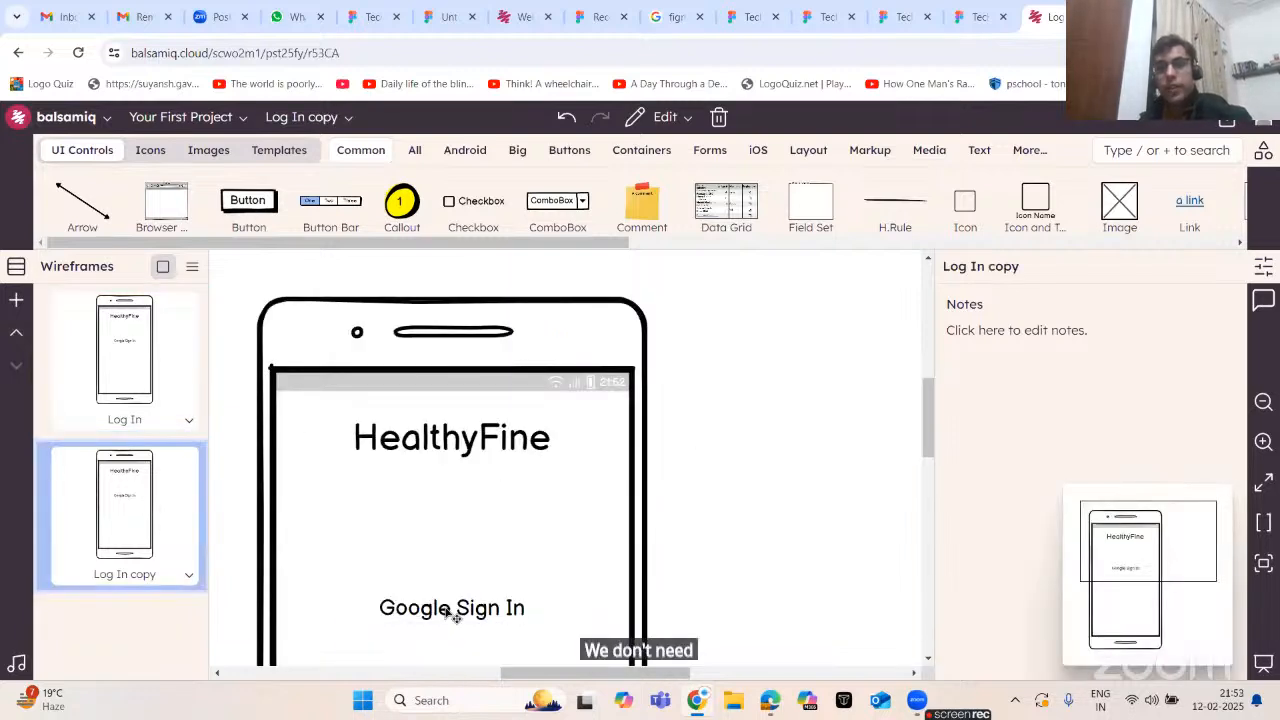
- Remove the Google Sign In subtitle from the duplicated wireframe and rename that wireframe "Home Page"
click(189, 574)
click(137, 350)
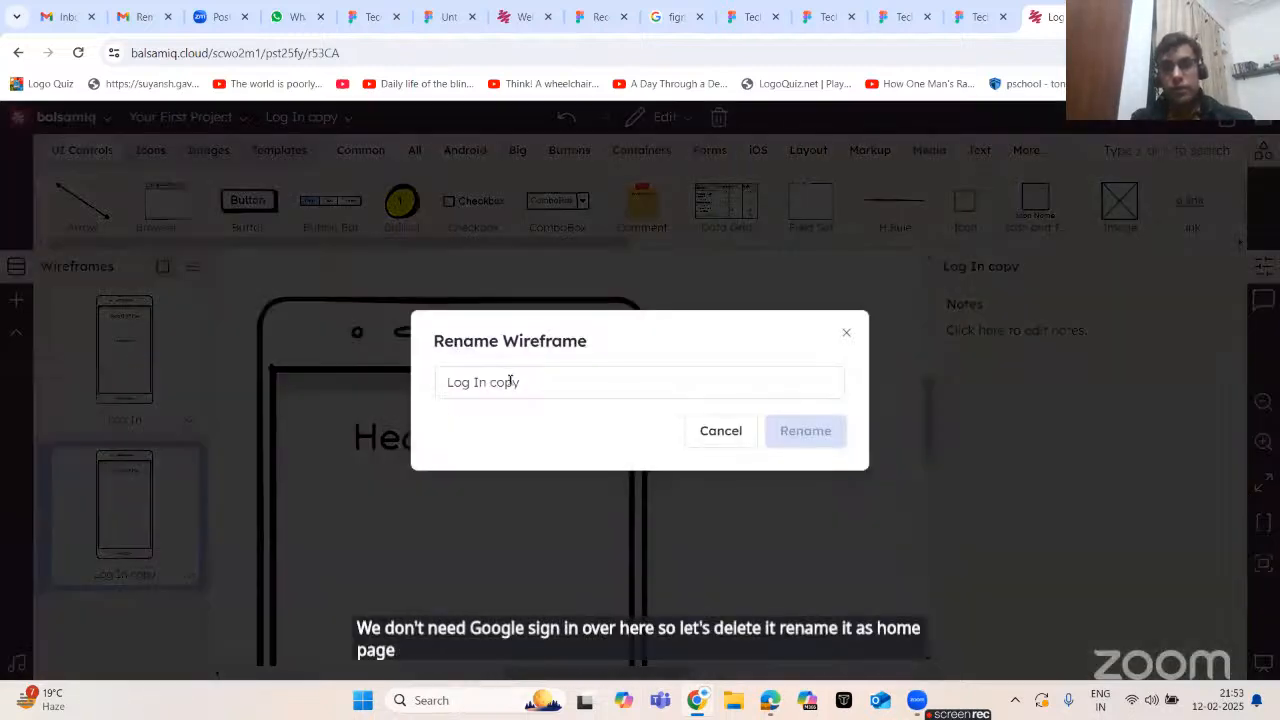
click(520, 380)
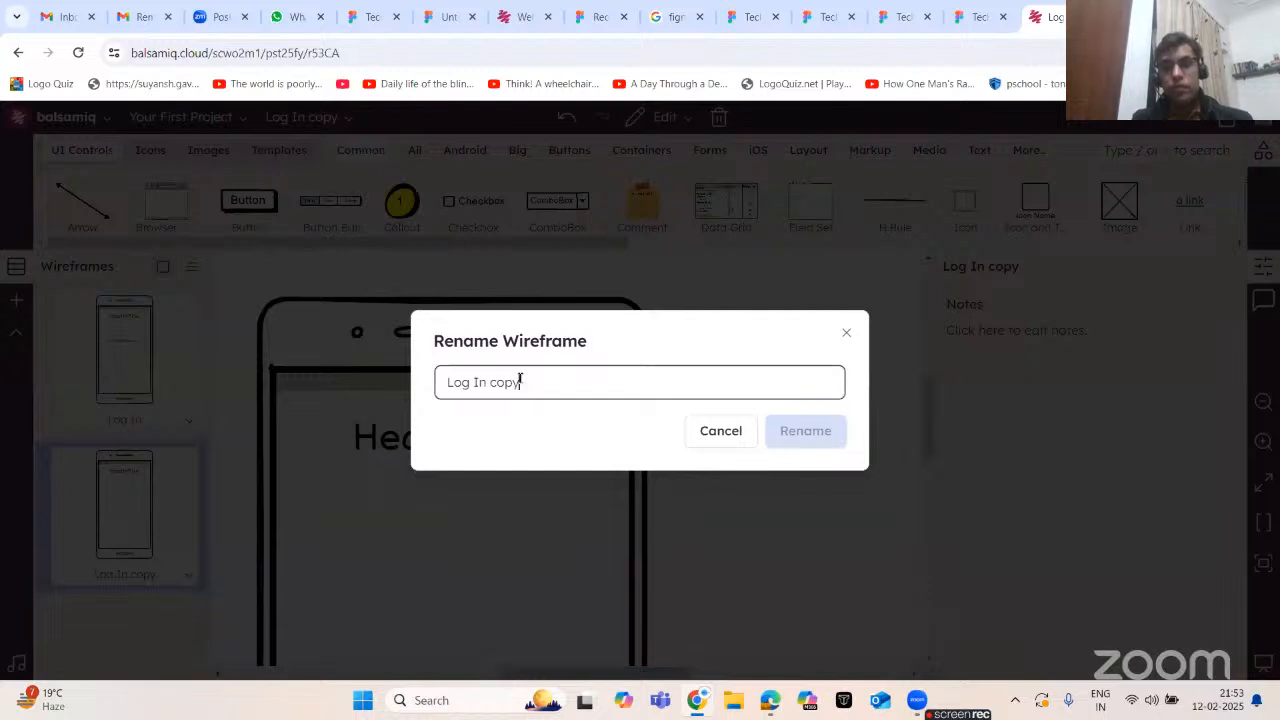
key(ctrl+a)
text(Home Page)
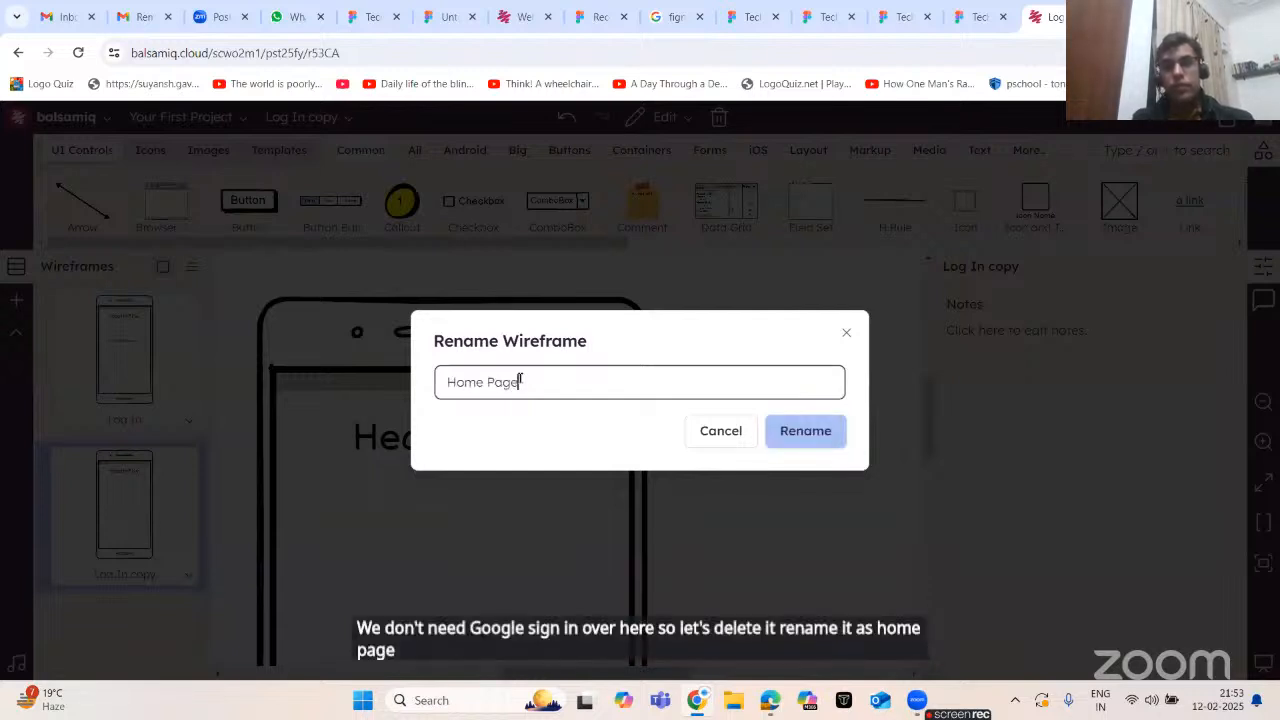
key(Return)
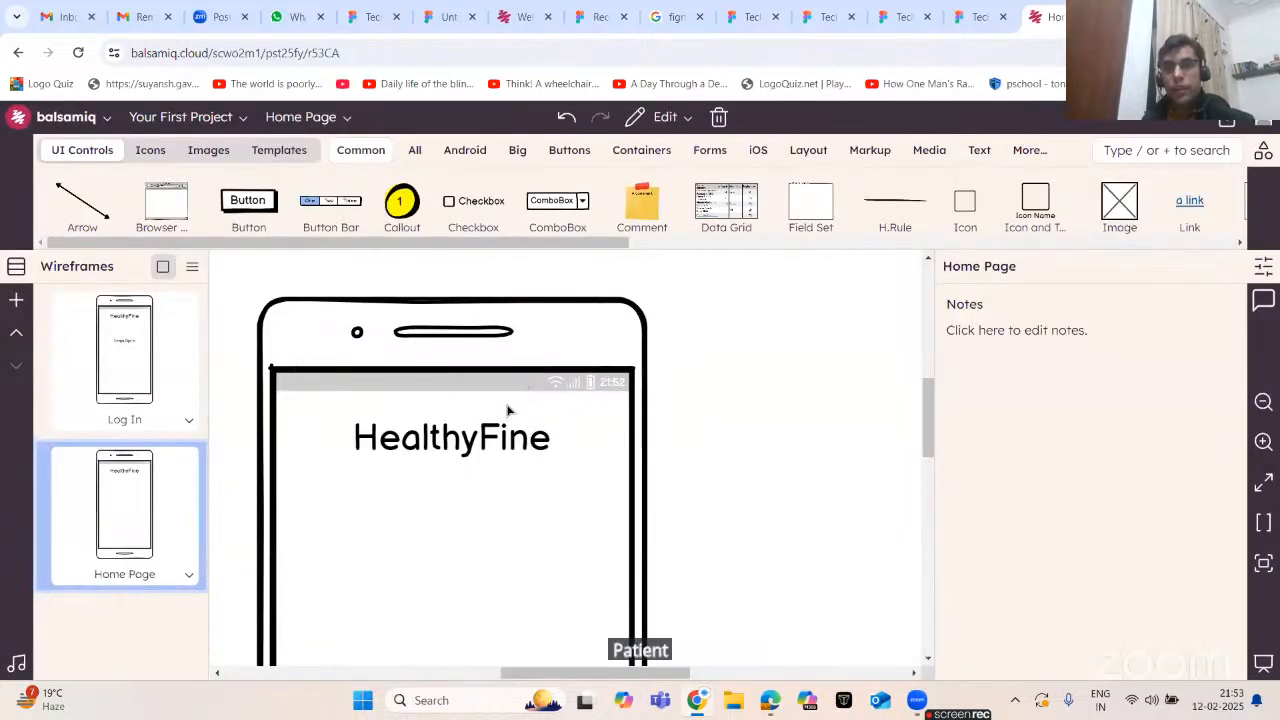
- Delete the HealthyFine title from the Home Page wireframe, leaving the phone screen empty and centred in view
click(514, 452)
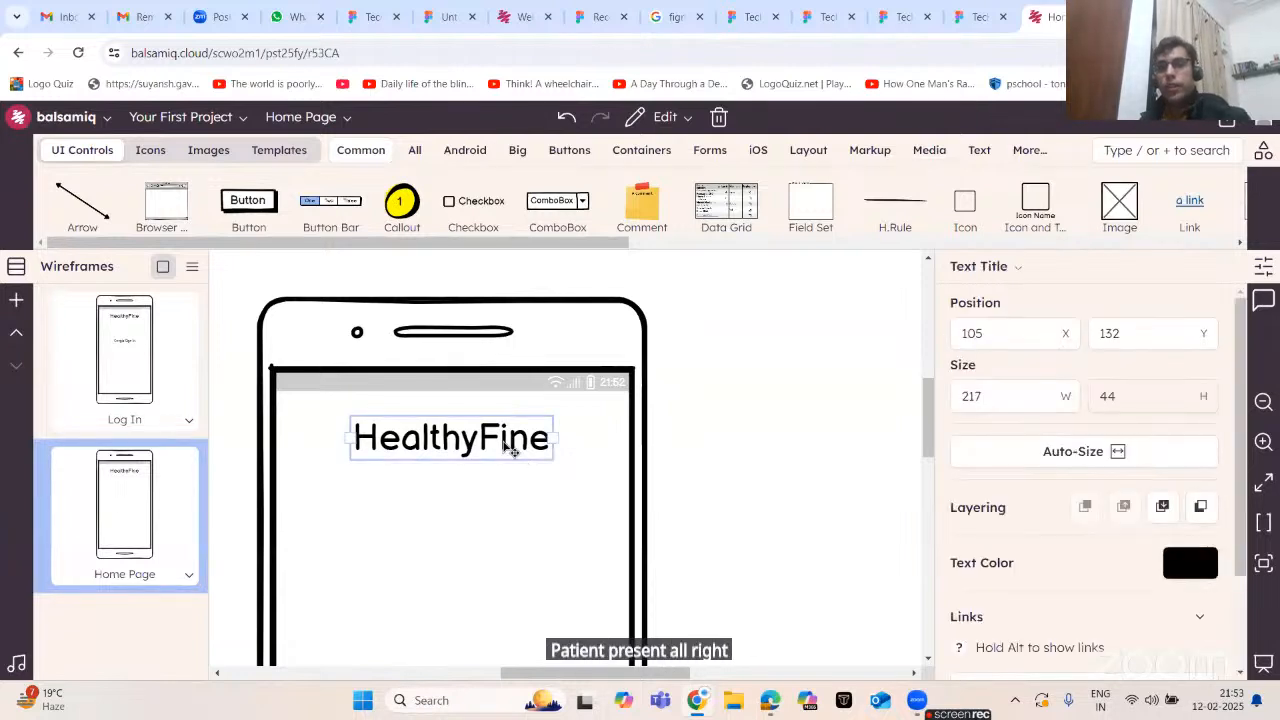
key(Delete)
click(651, 408)
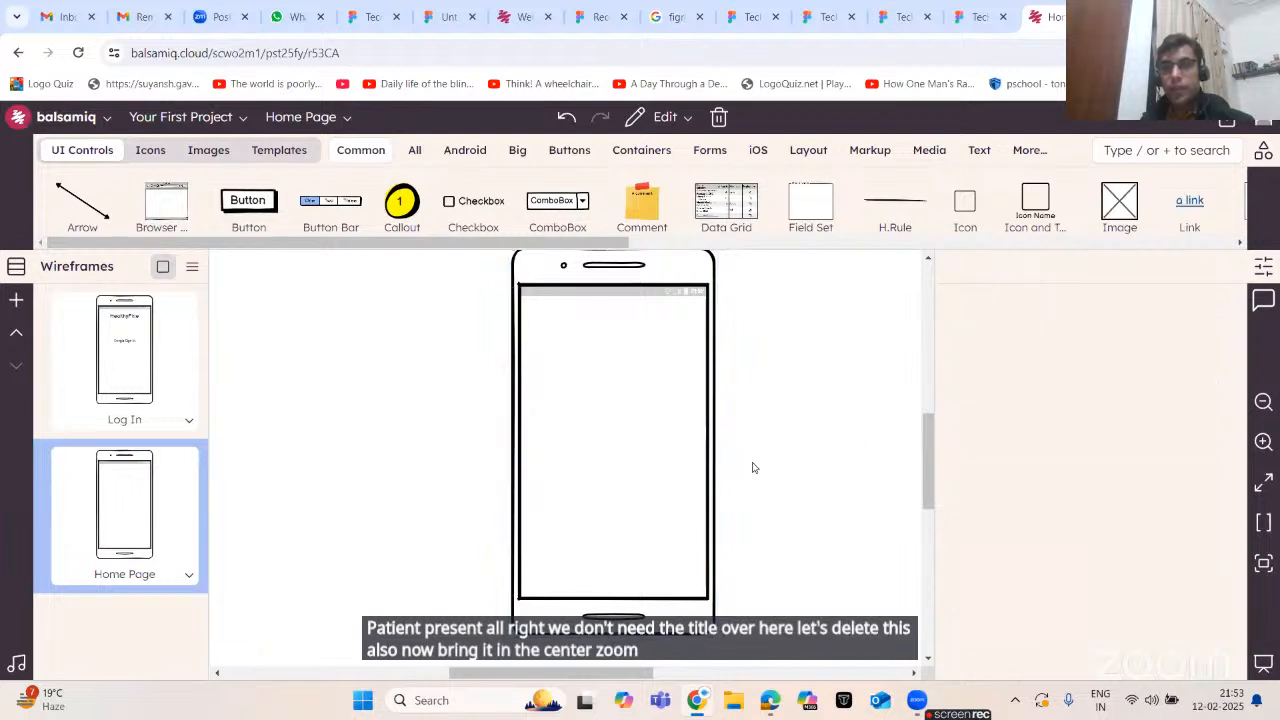
click(746, 469)
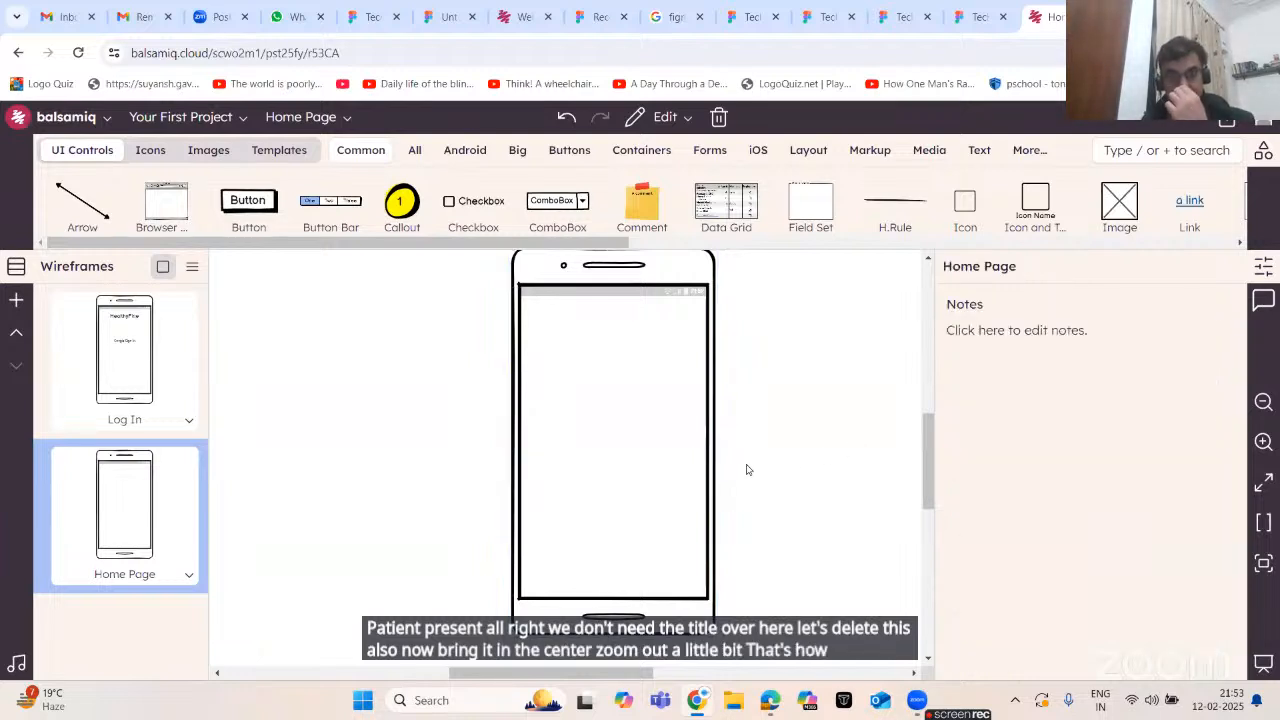
- Search the UI controls for a profile icon using "user profile", "profile" and "user i"
click(1142, 150)
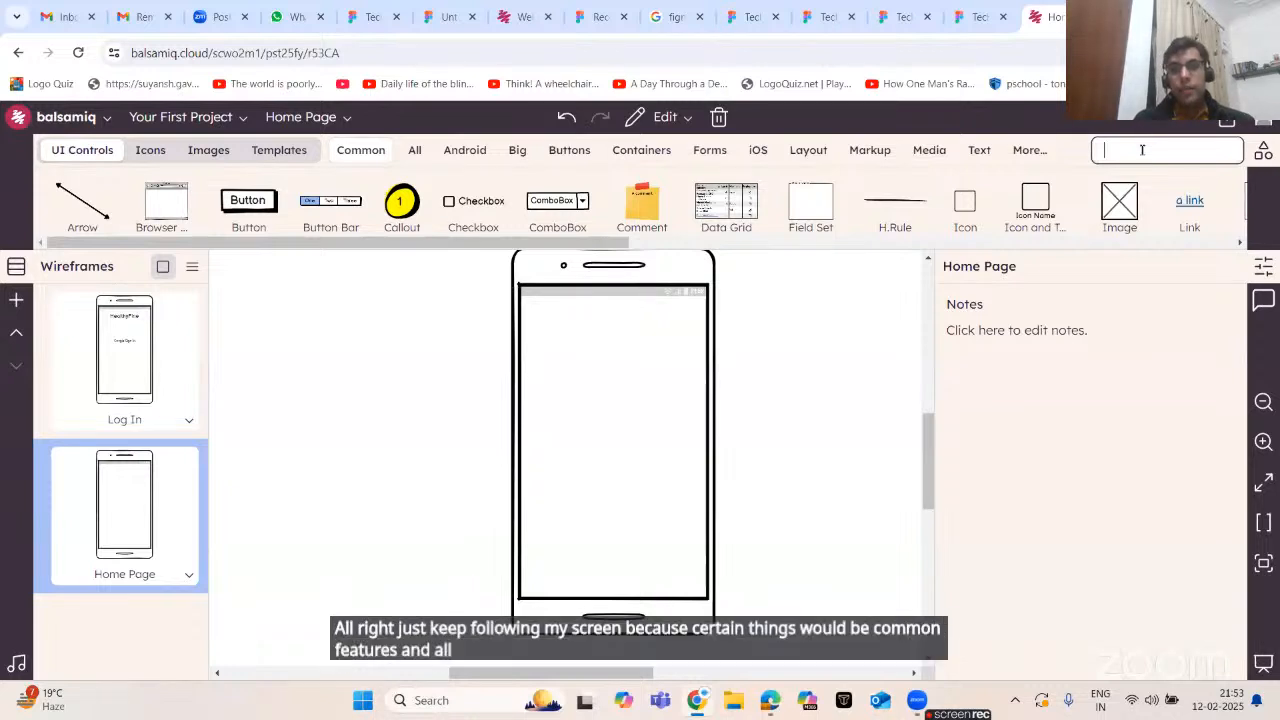
text(use)
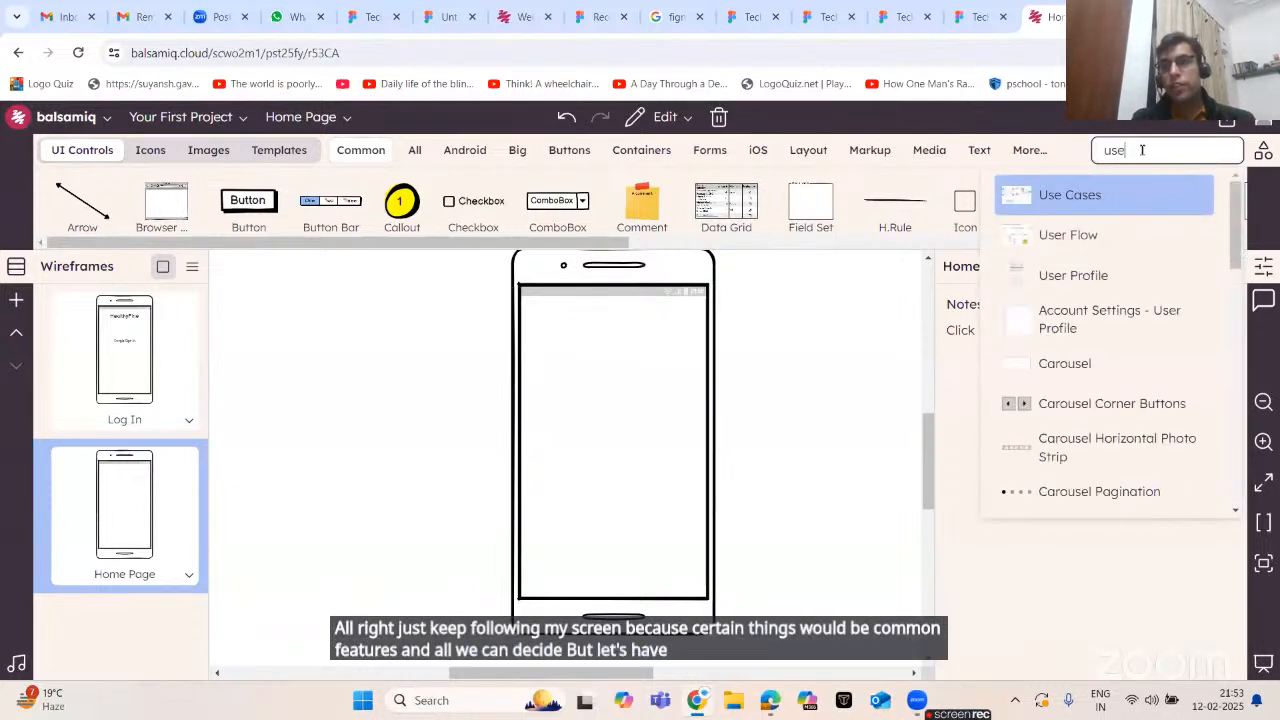
text(r profile)
key(ctrl+a)
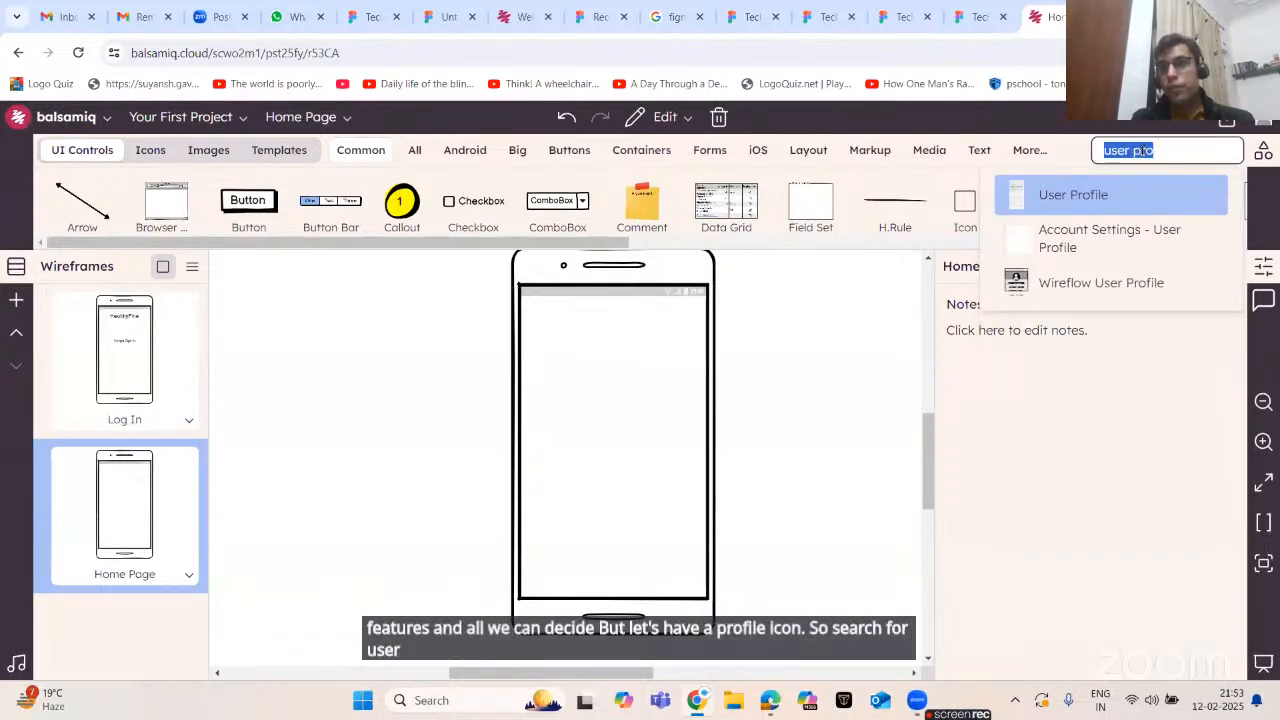
text(profile)
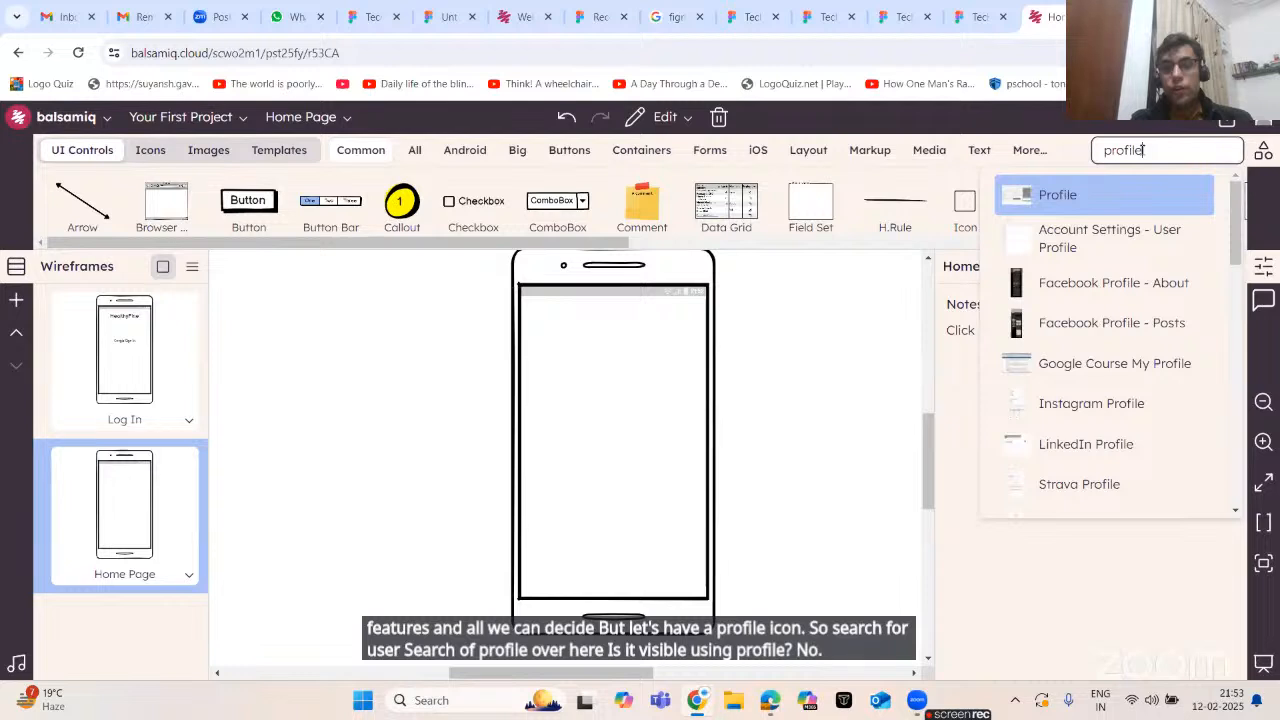
key(ctrl+a)
text(user ob)
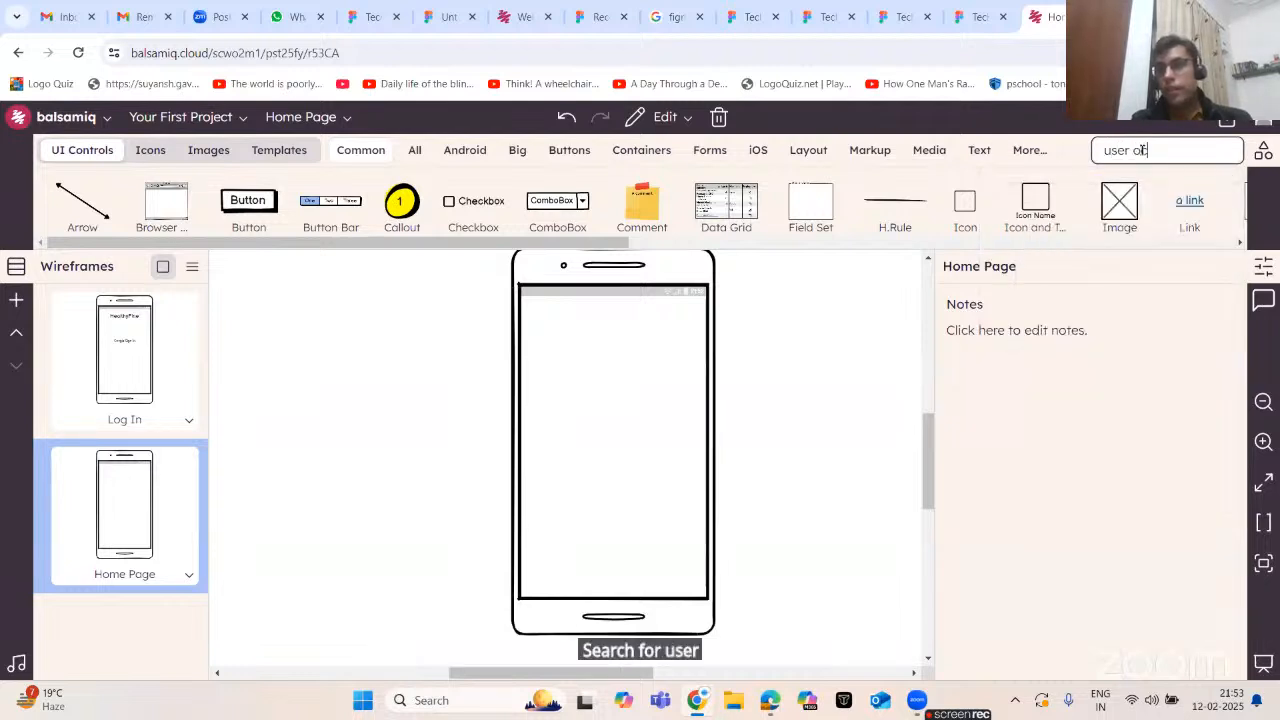
key(BackSpace)
key(BackSpace)
text(i)
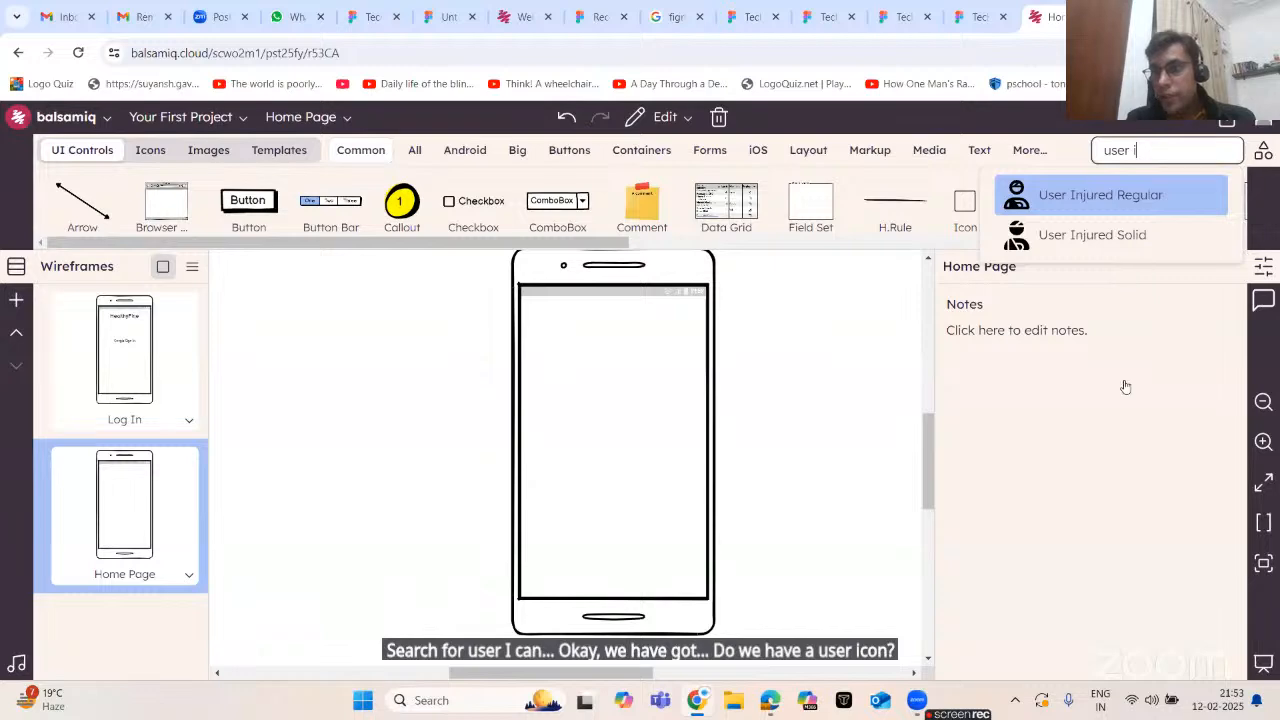
- Search the UI controls for "user" and place the User Regular icon in the upper-left corner of the phone screen
key(BackSpace)
key(BackSpace)
scroll(1125, 387, down, 5)
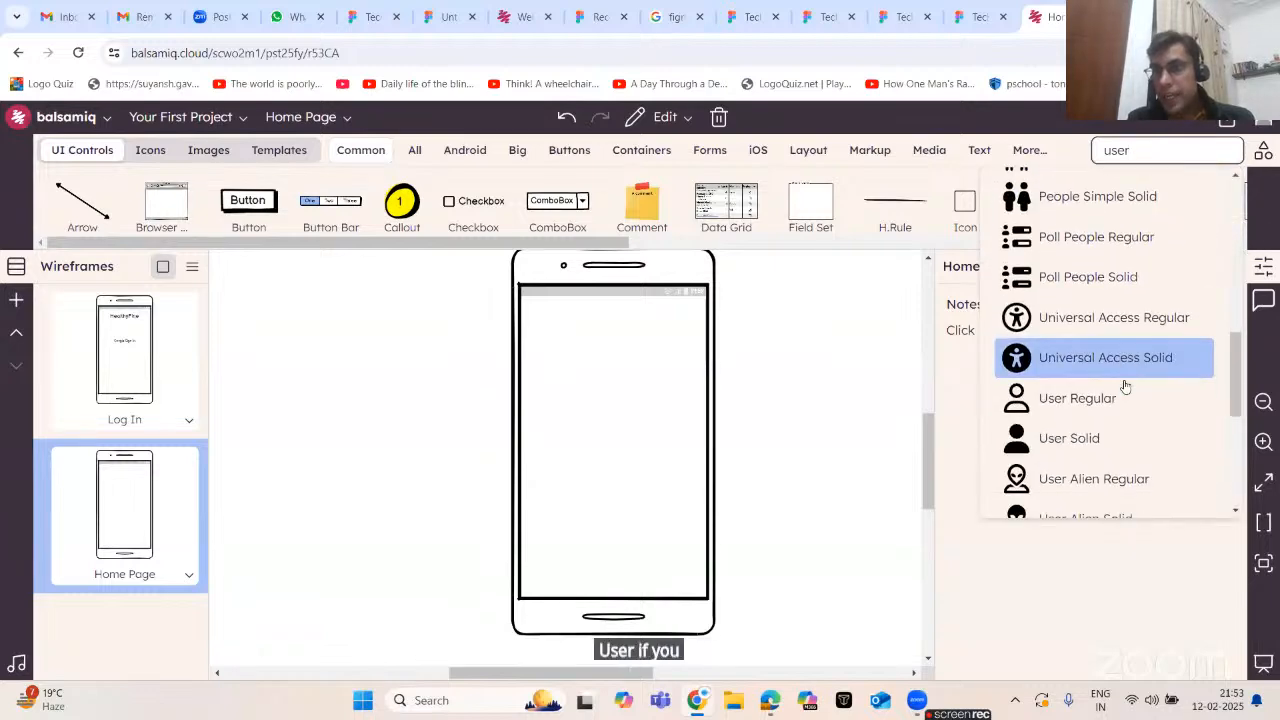
scroll(1125, 387, down, 5)
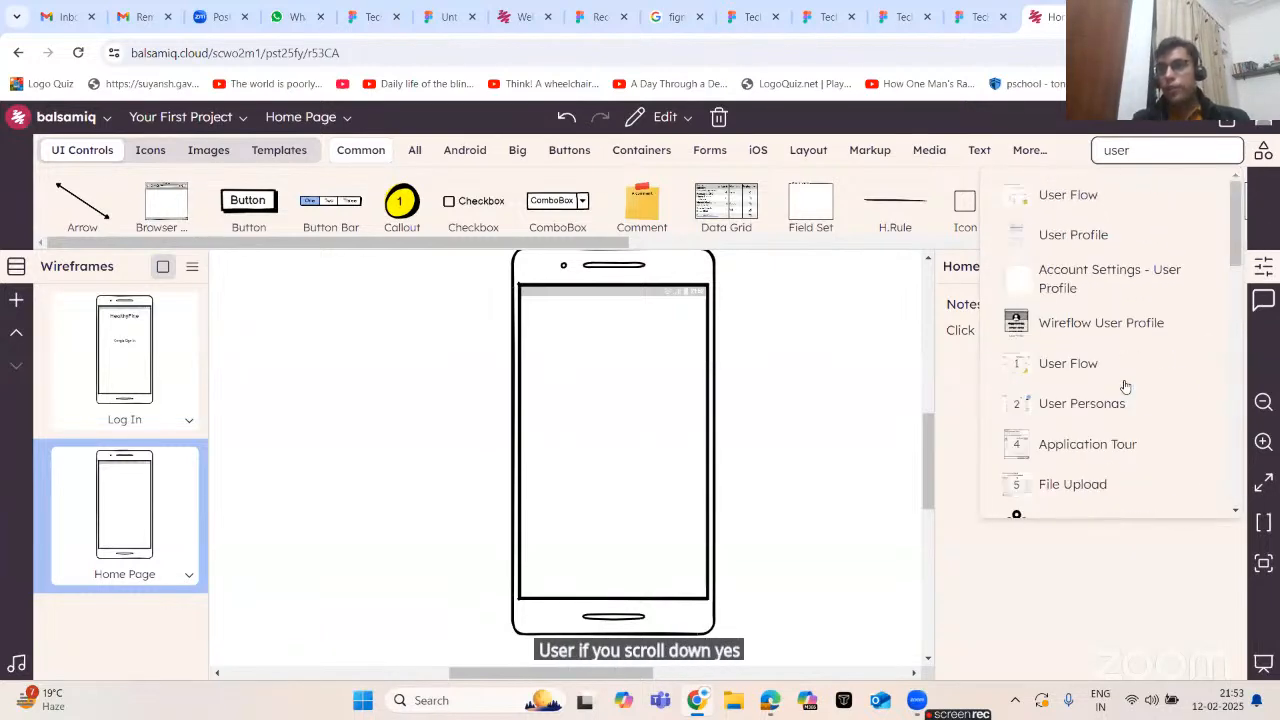
scroll(1110, 367, down, 3)
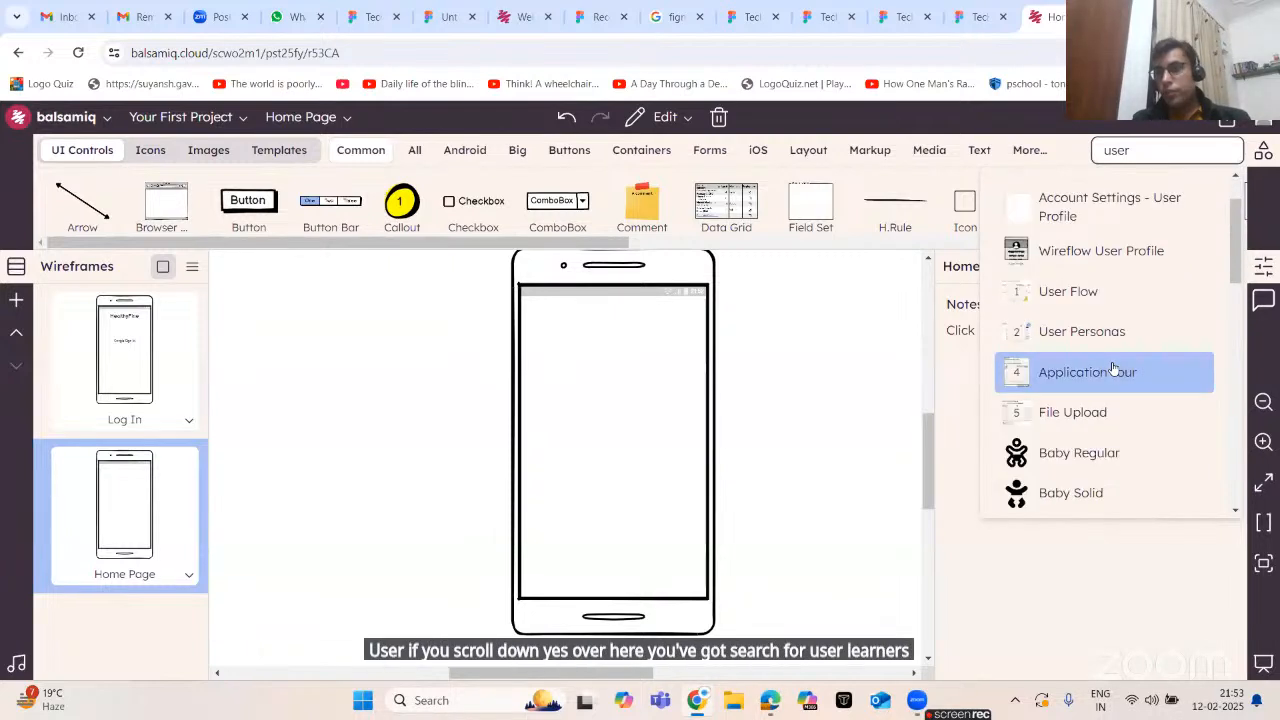
scroll(1113, 368, down, 6)
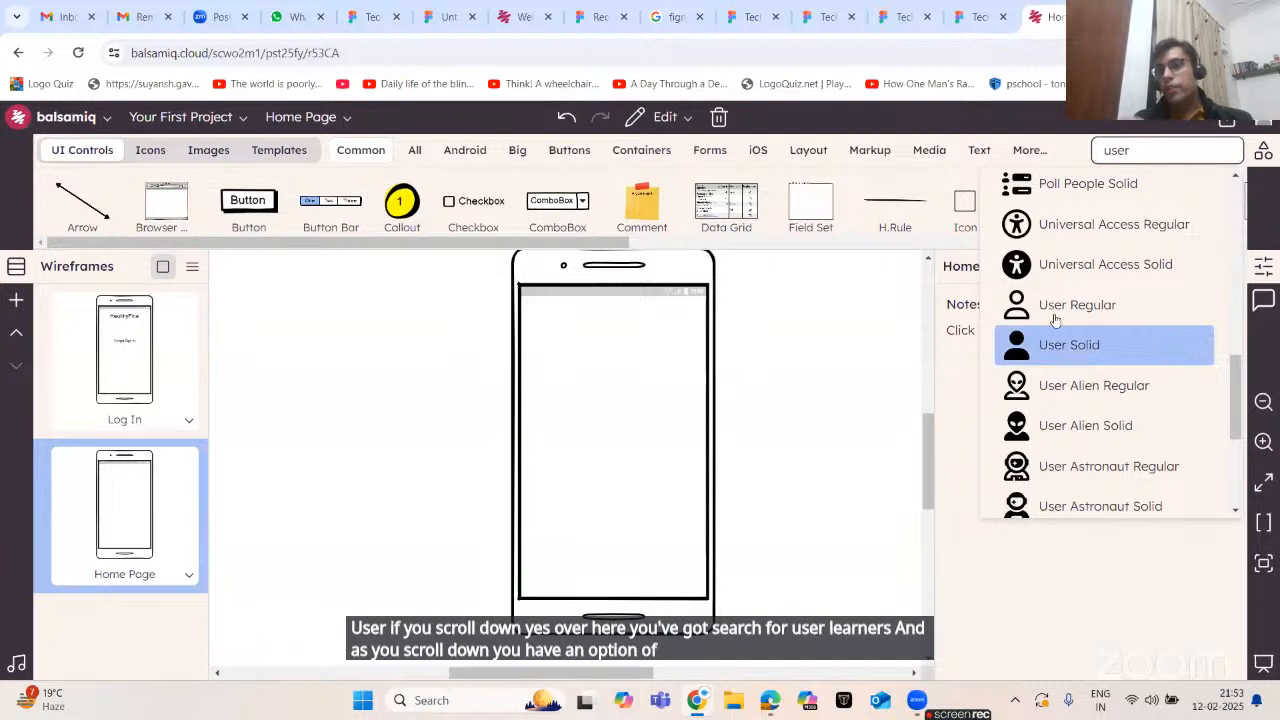
click(1056, 318)
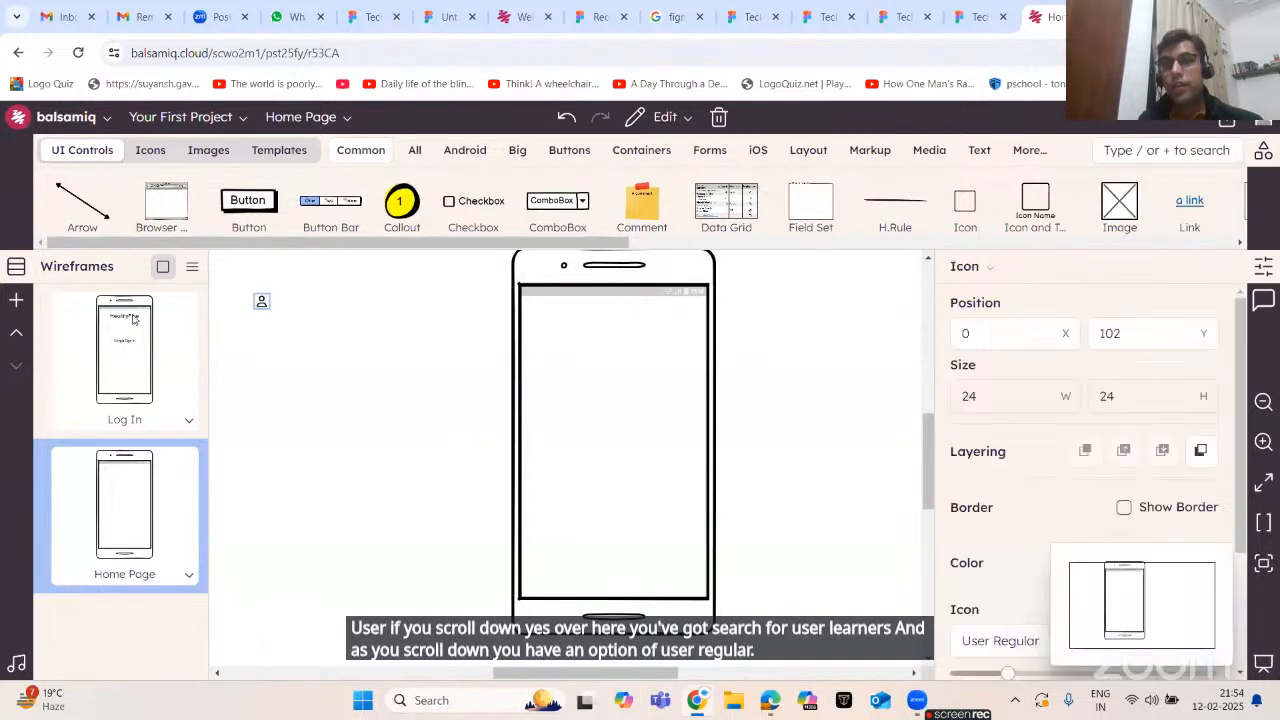
drag(270, 306, 540, 317)
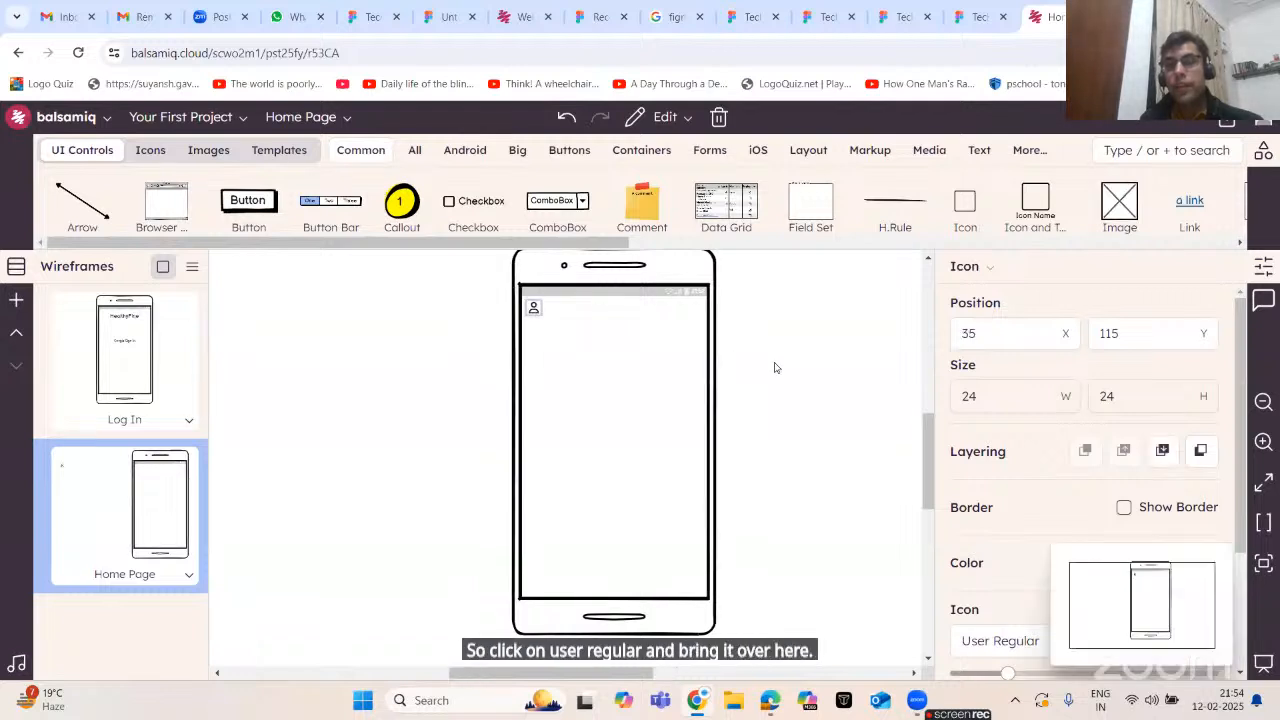
click(781, 367)
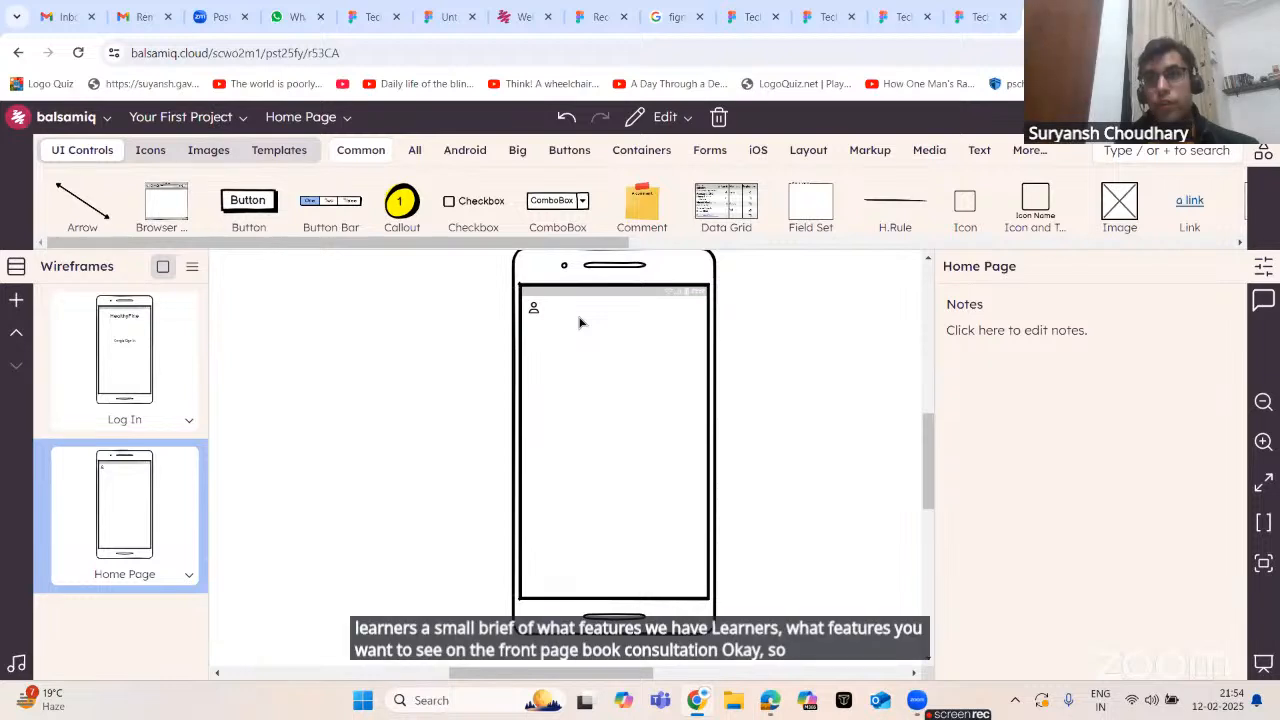
- Search the UI controls for "cir", add a circle Shape and place it enlarged below the user icon on the phone screen
click(1152, 147)
text(cir)
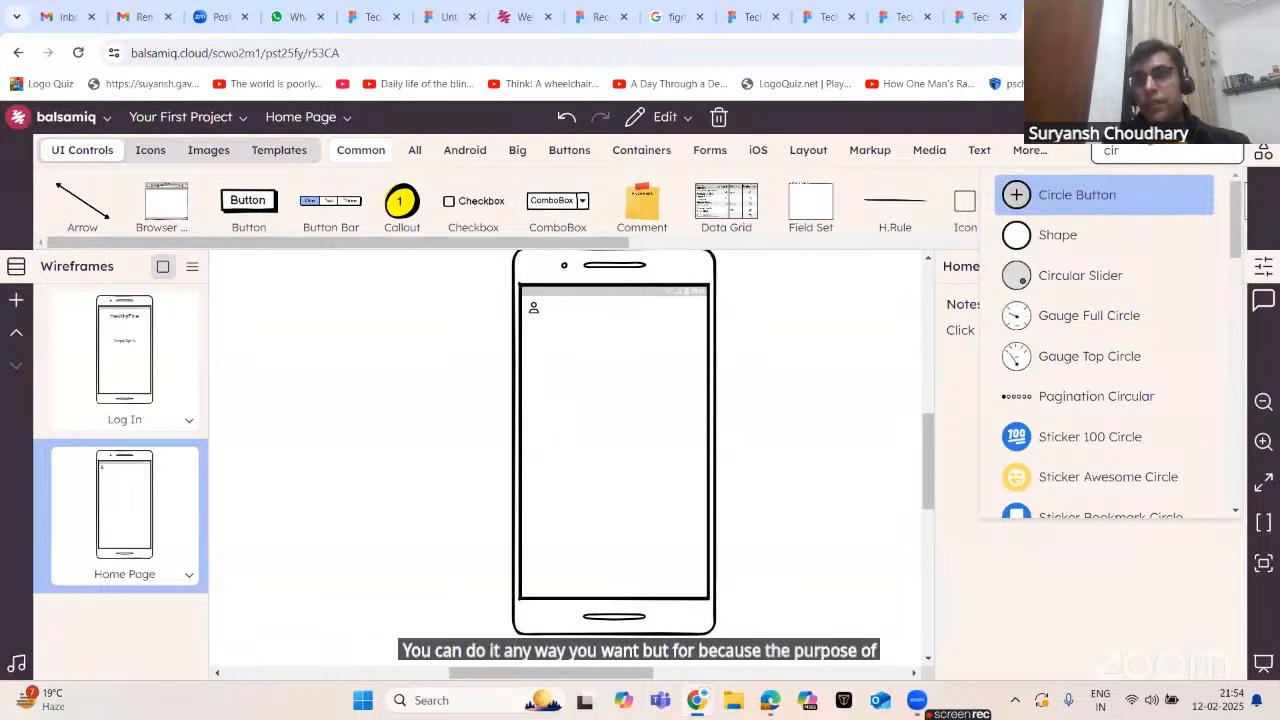
key(Down)
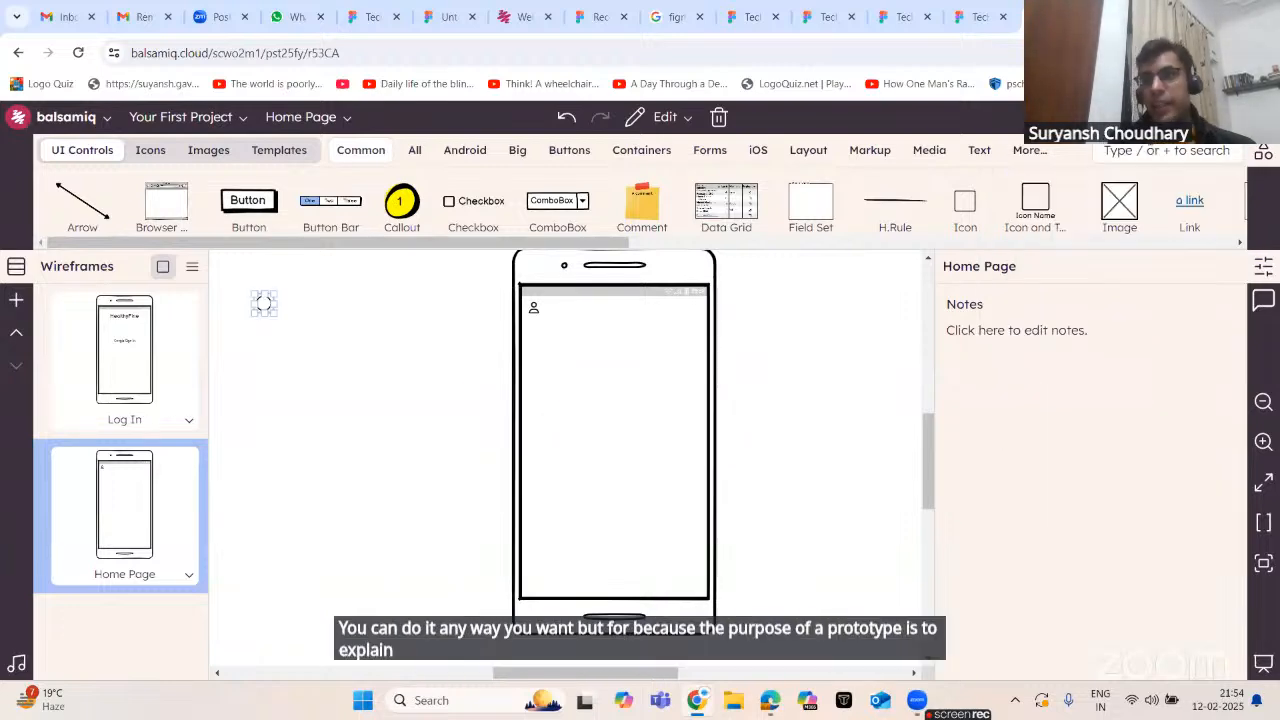
key(Return)
click(180, 117)
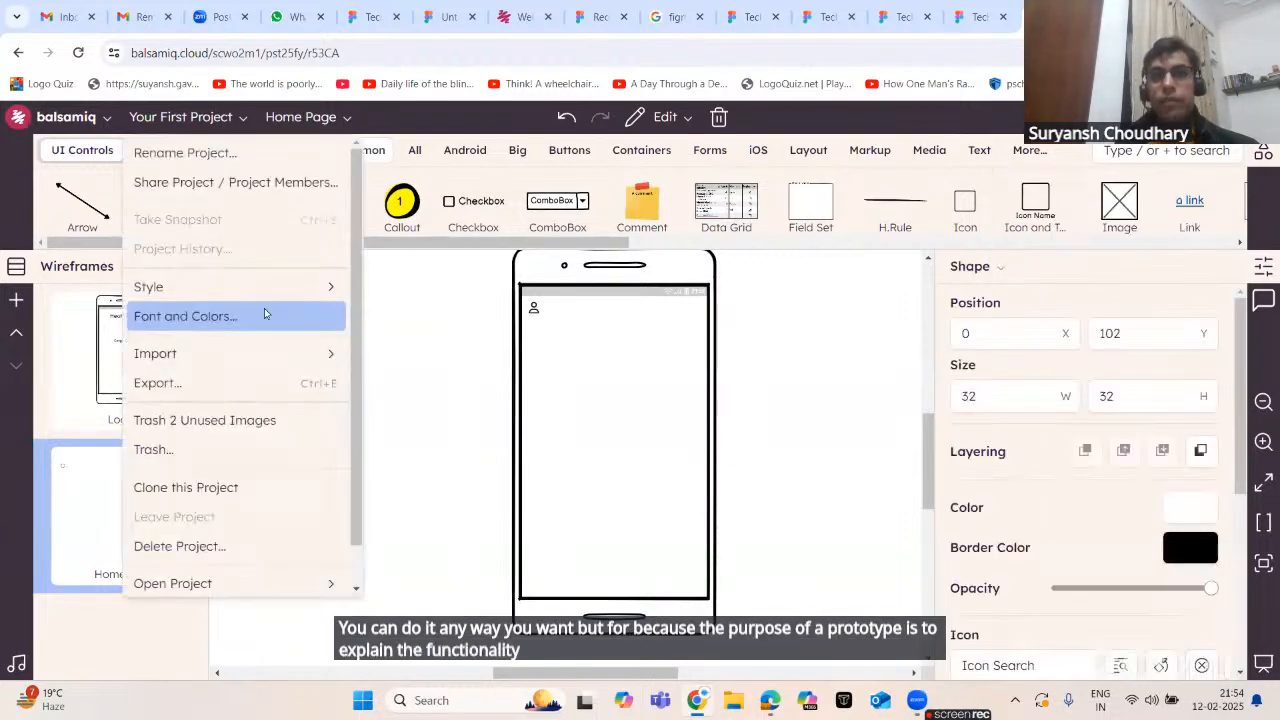
click(385, 342)
drag(265, 305, 600, 393)
- Try a Text Title inside the circle, enlarging the circle to fit it, and delete the title again
click(1140, 152)
text(tit)
key(Return)
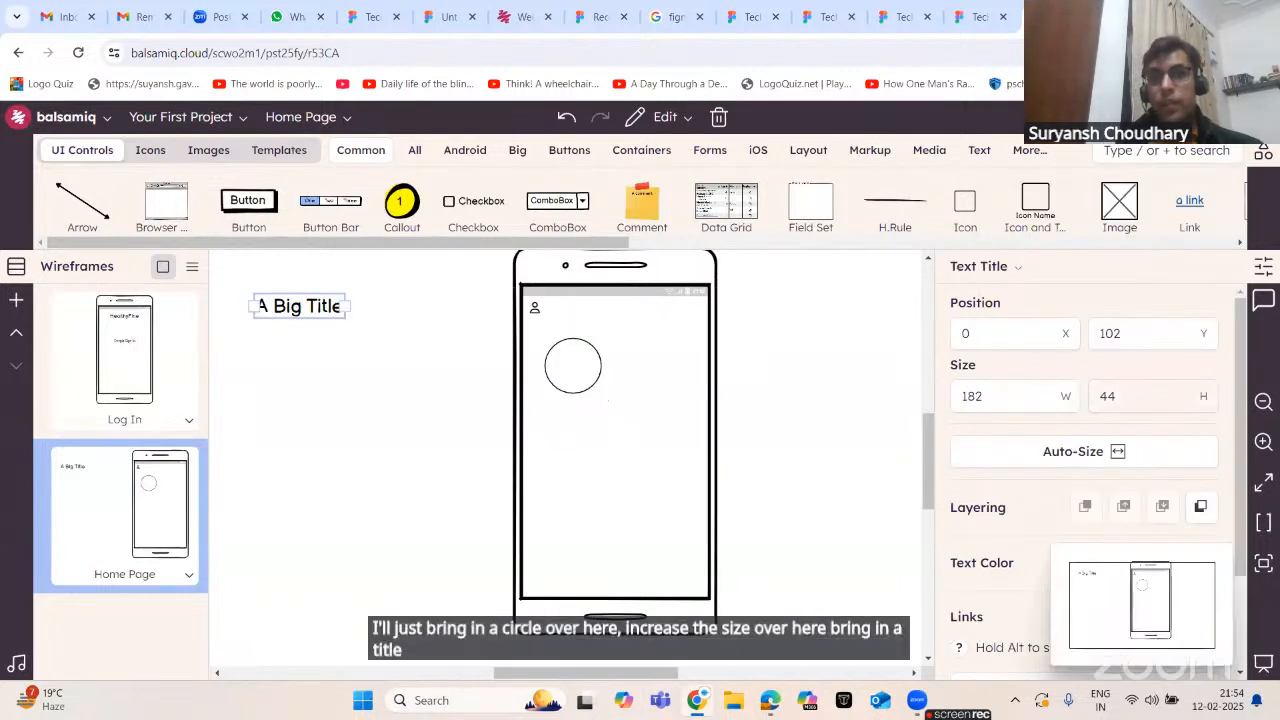
click(530, 367)
drag(569, 379, 600, 380)
click(590, 347)
double_click(605, 385)
key(Escape)
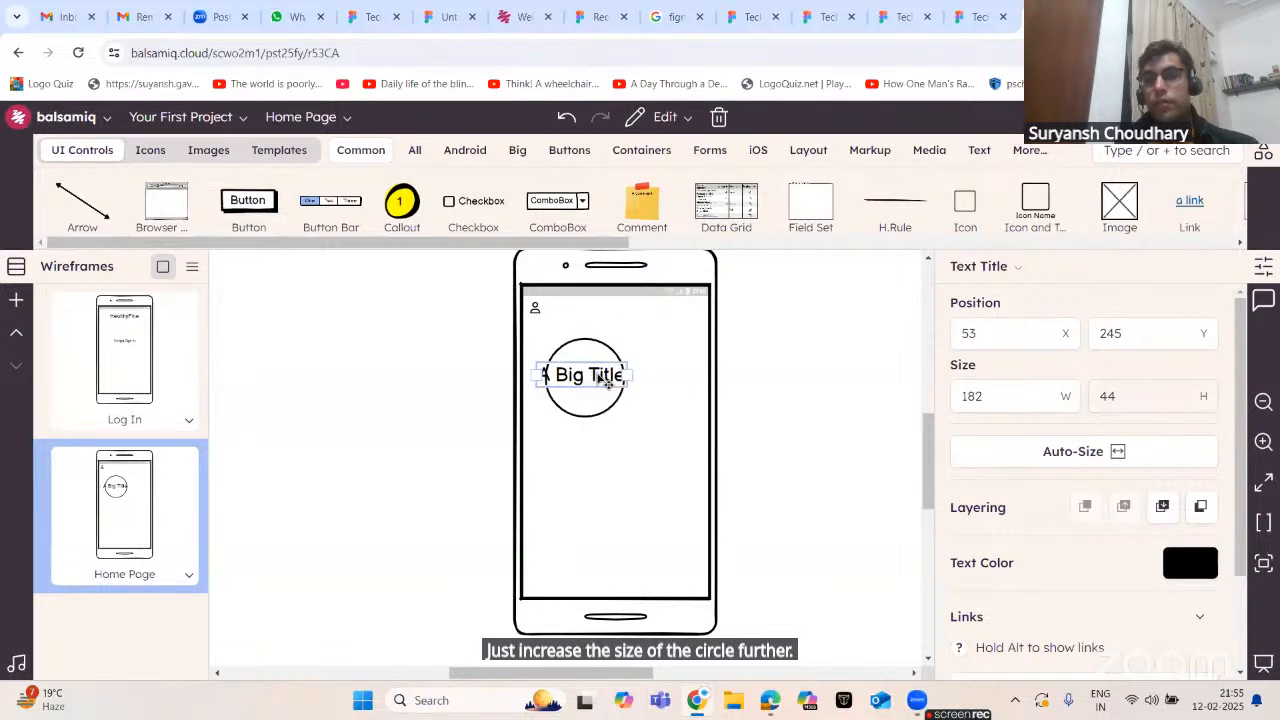
key(Delete)
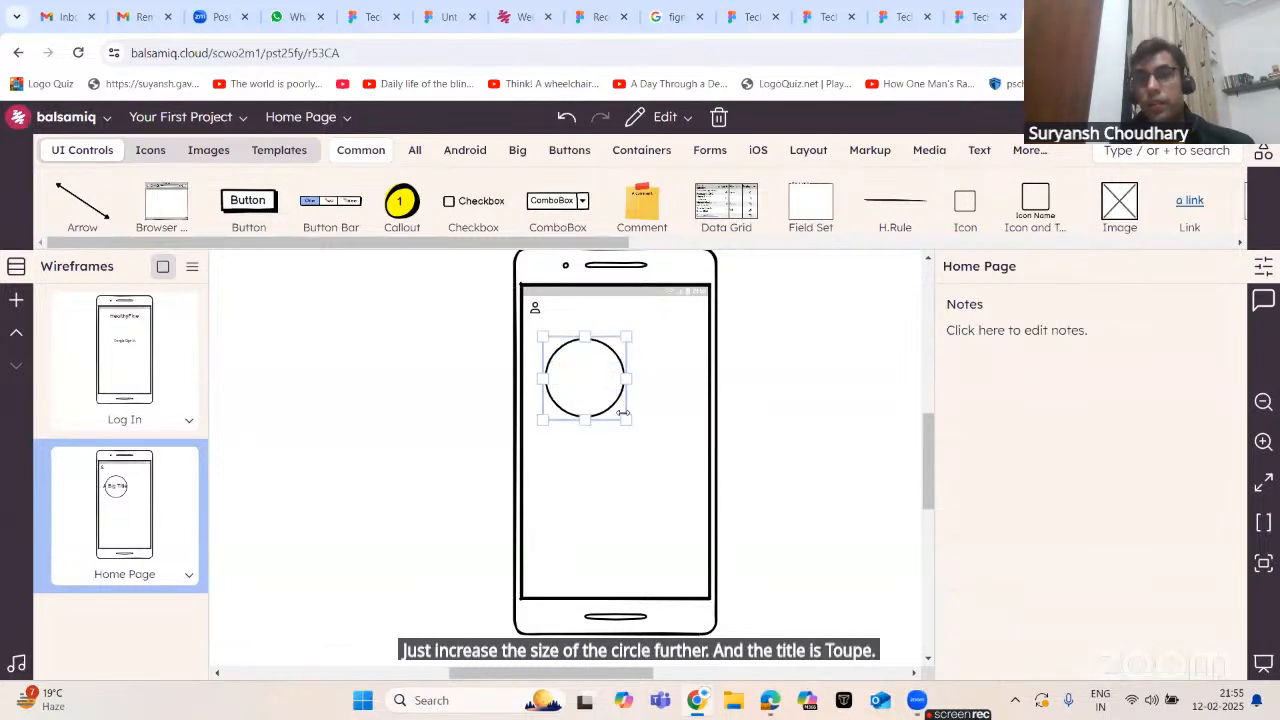
- Shrink the circle to about 133 by 130 and place a Text Subtitle at its centre
click(603, 390)
key(ctrl+z)
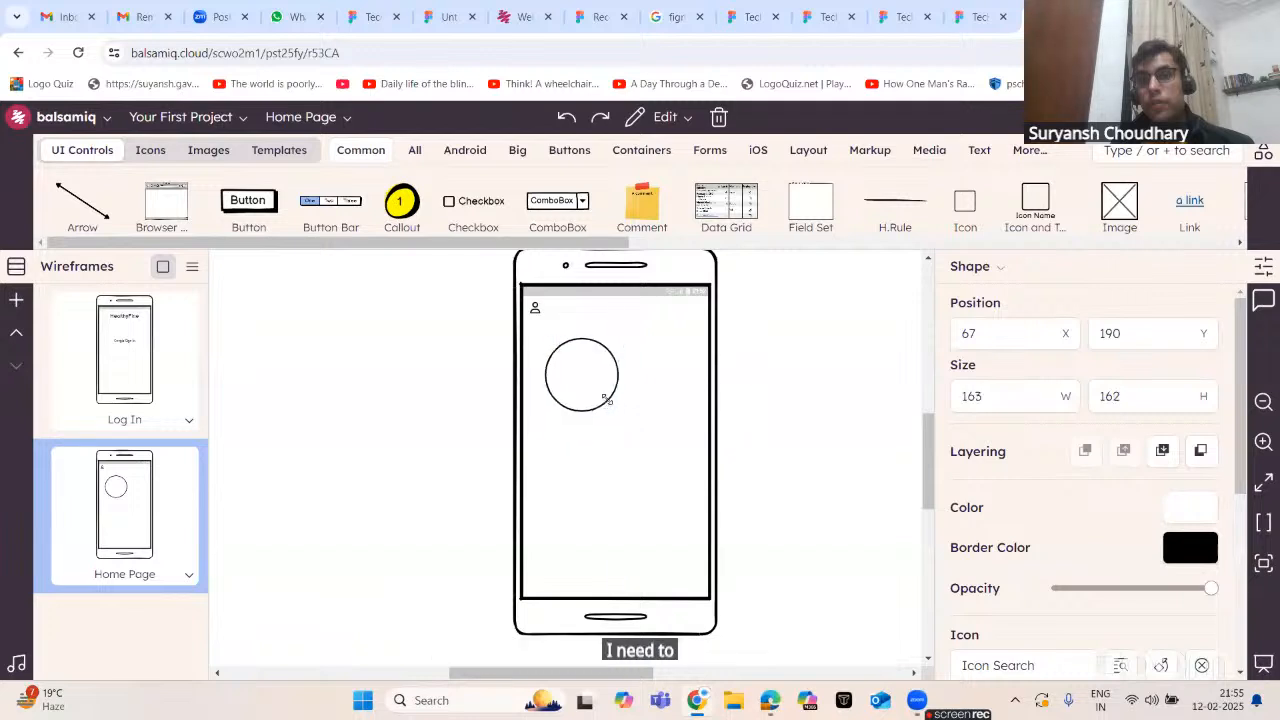
click(1198, 148)
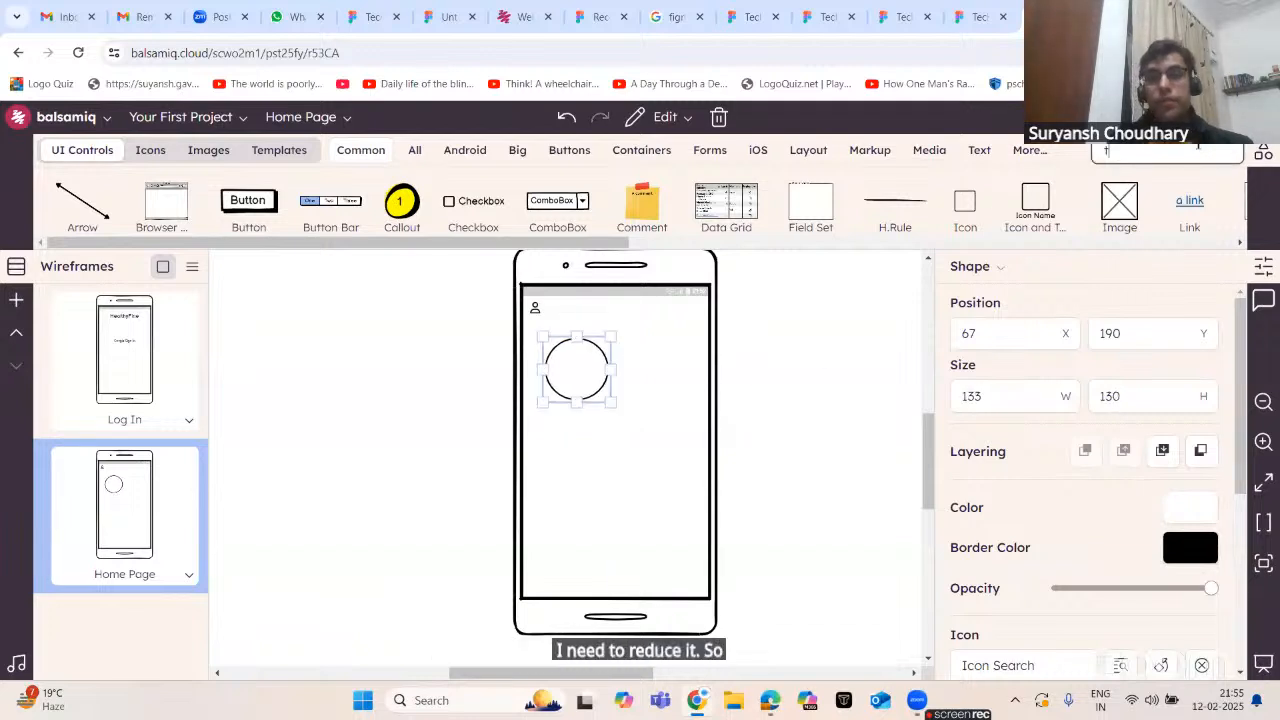
text(tit)
click(1130, 236)
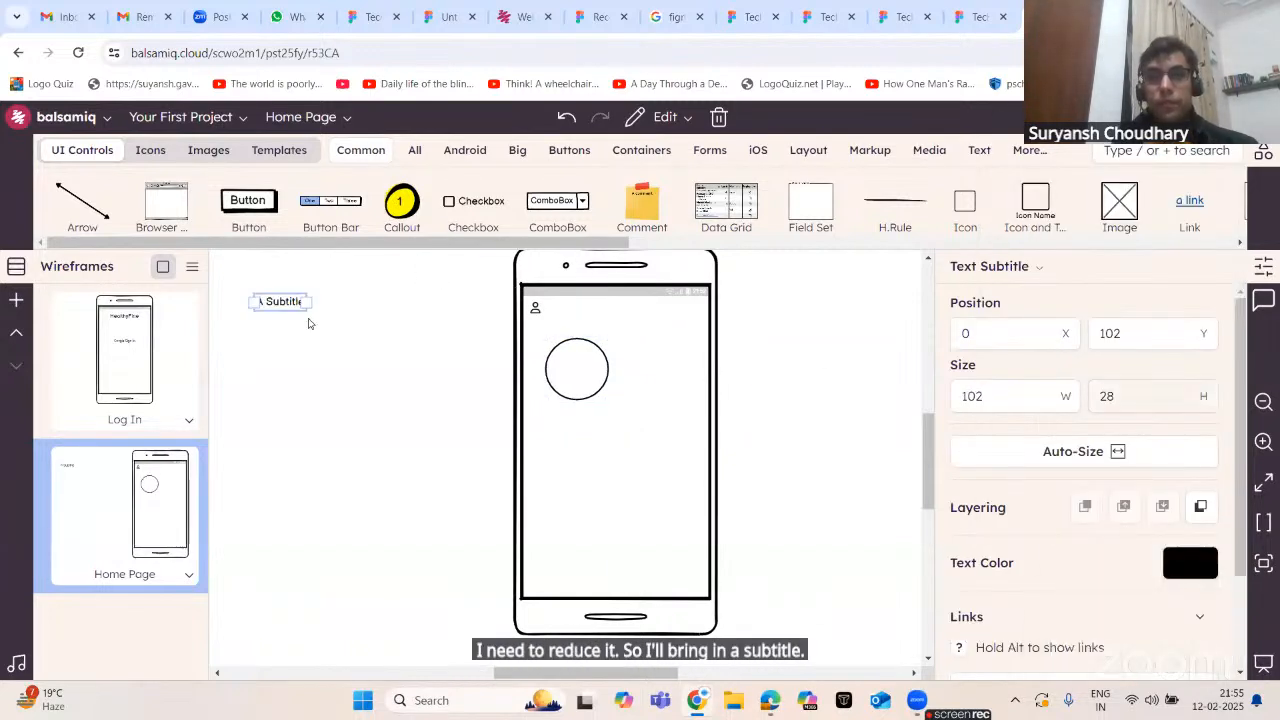
drag(296, 308, 580, 370)
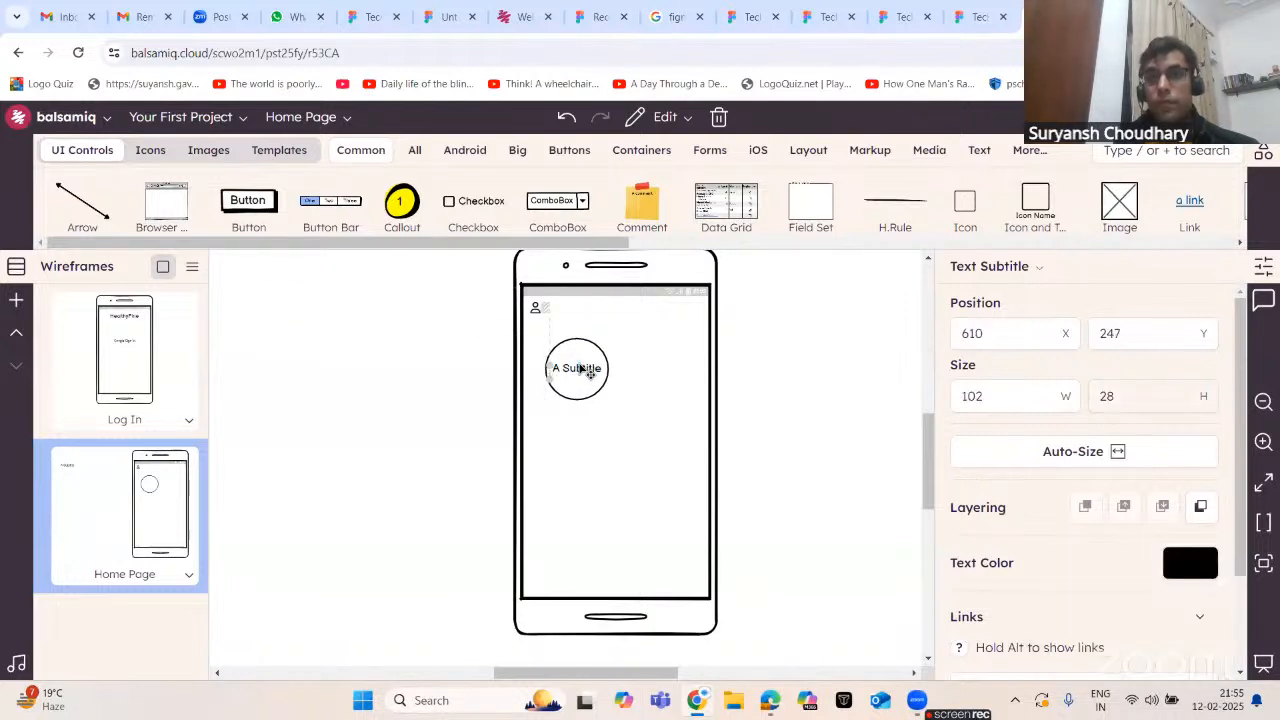
- Try to enter "Book Consultation" as the circle shape's own text and undo it
double_click(580, 368)
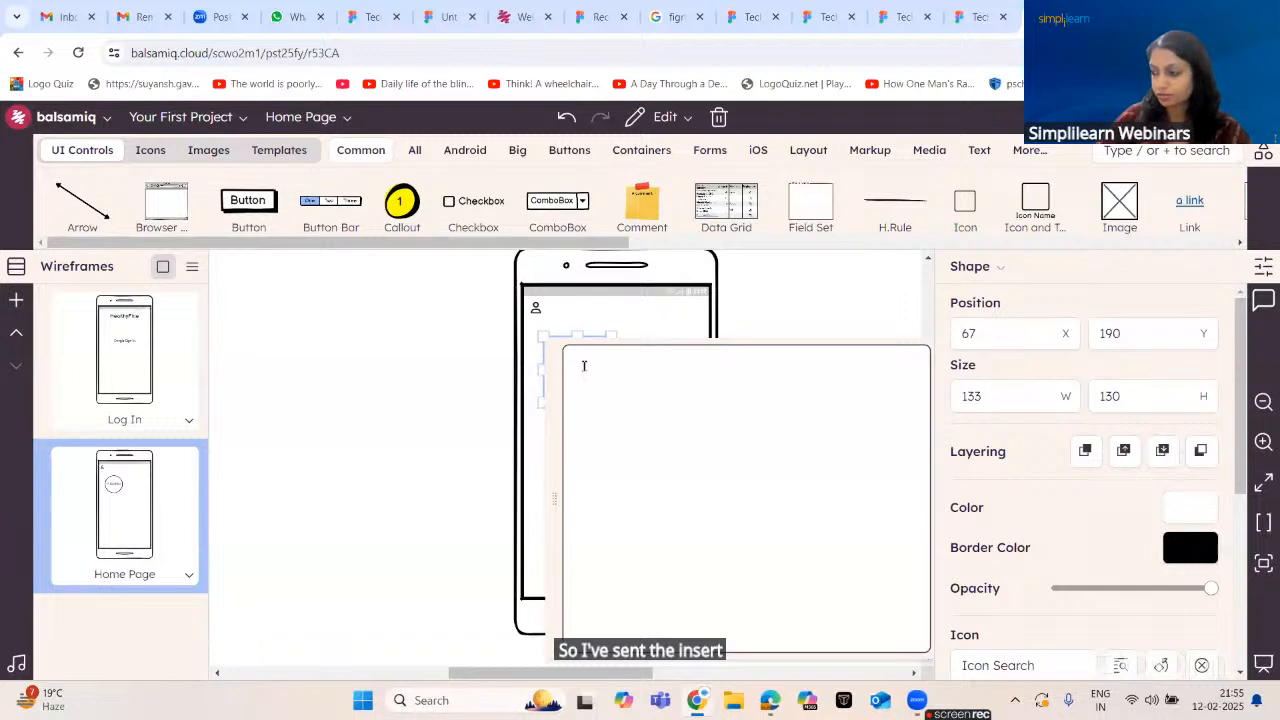
text(Book Consul)
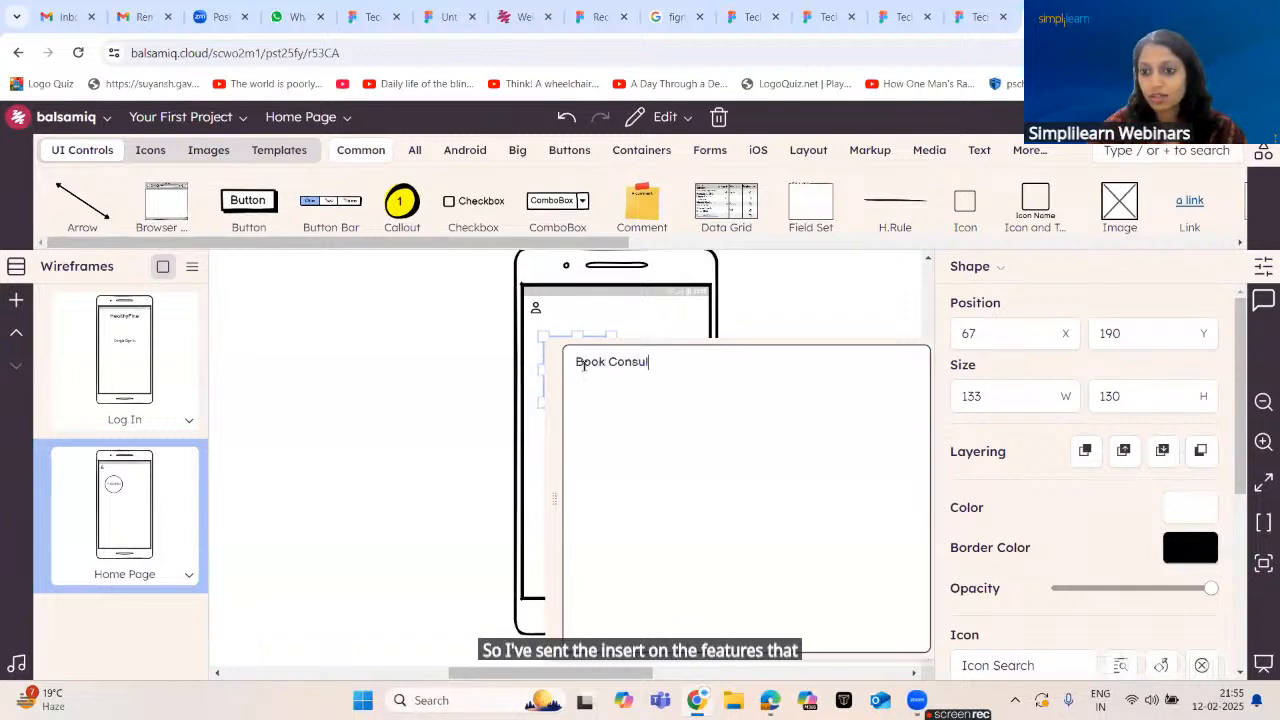
text(tation)
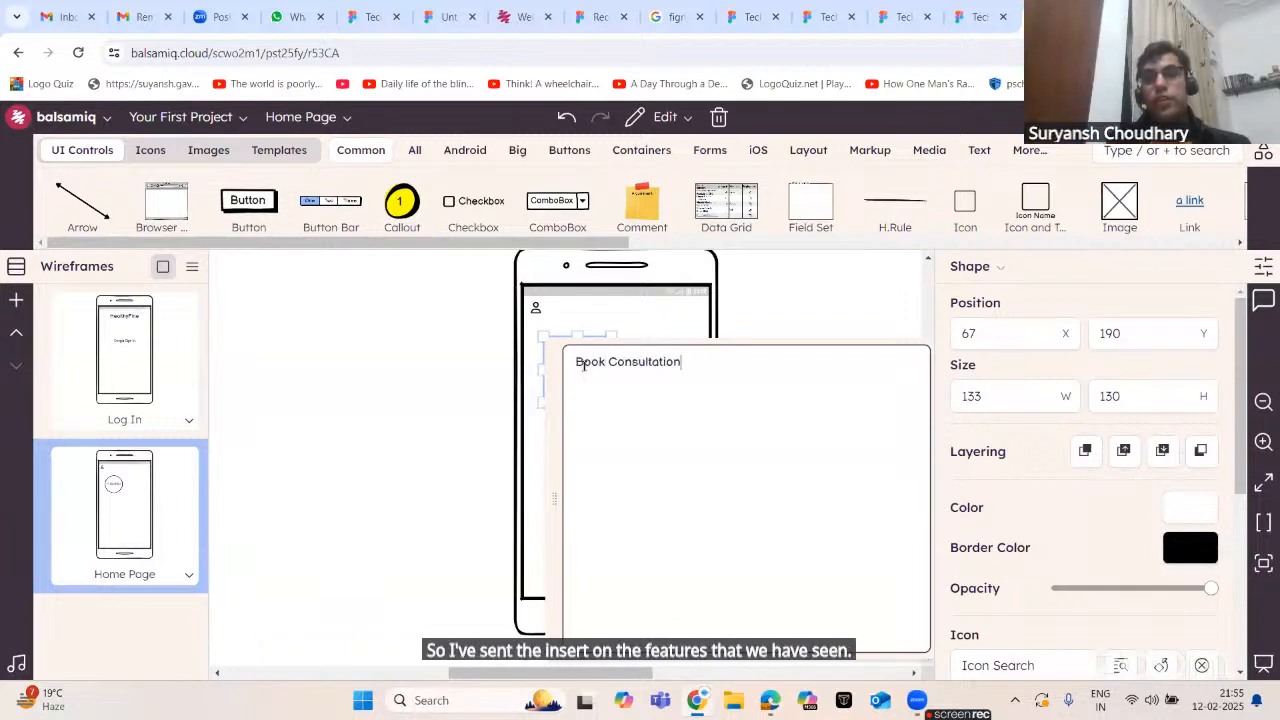
key(Escape)
key(ctrl+z)
- Replace the subtitle text inside the circle with "Book Consultation"
double_click(585, 372)
double_click(585, 372)
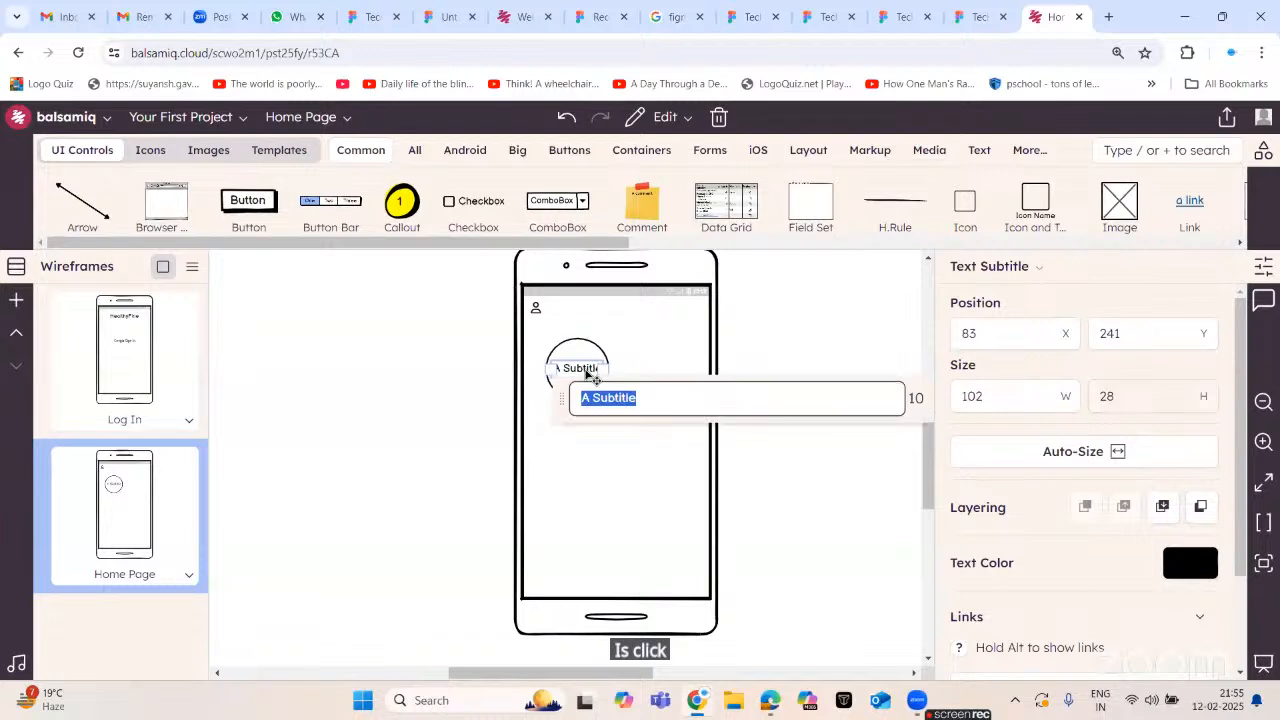
text(Book Con)
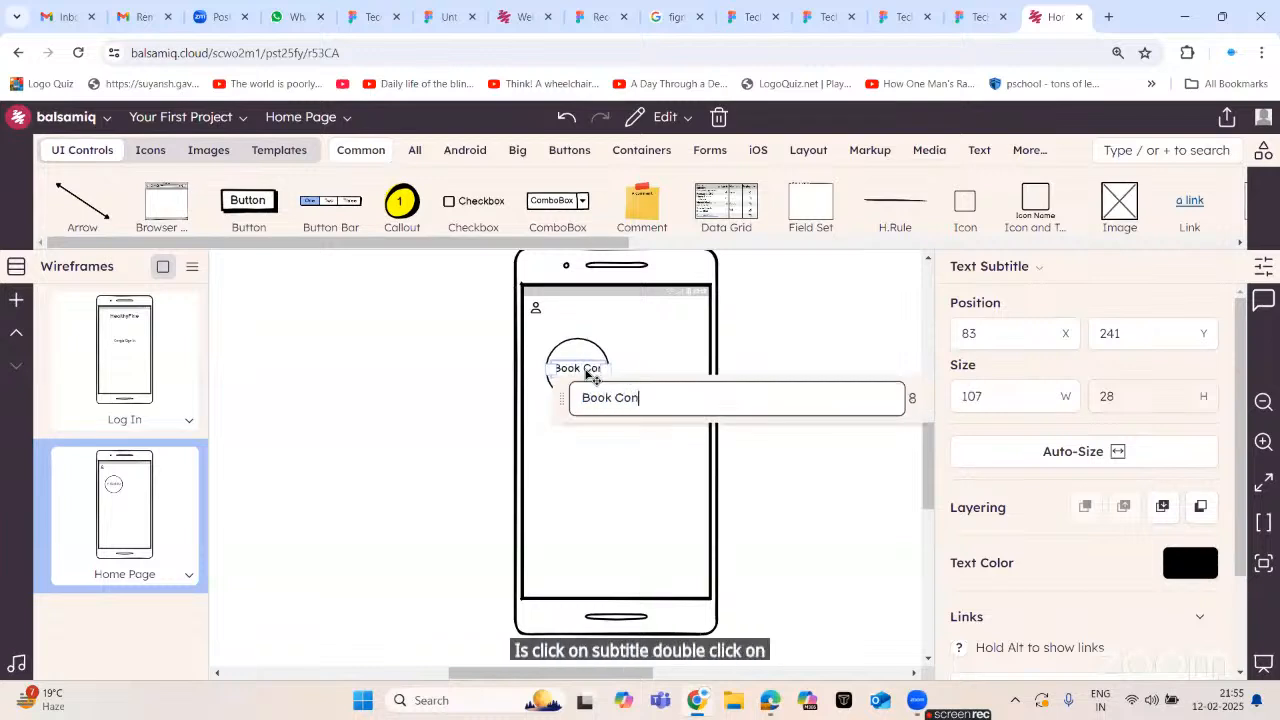
text(sultation)
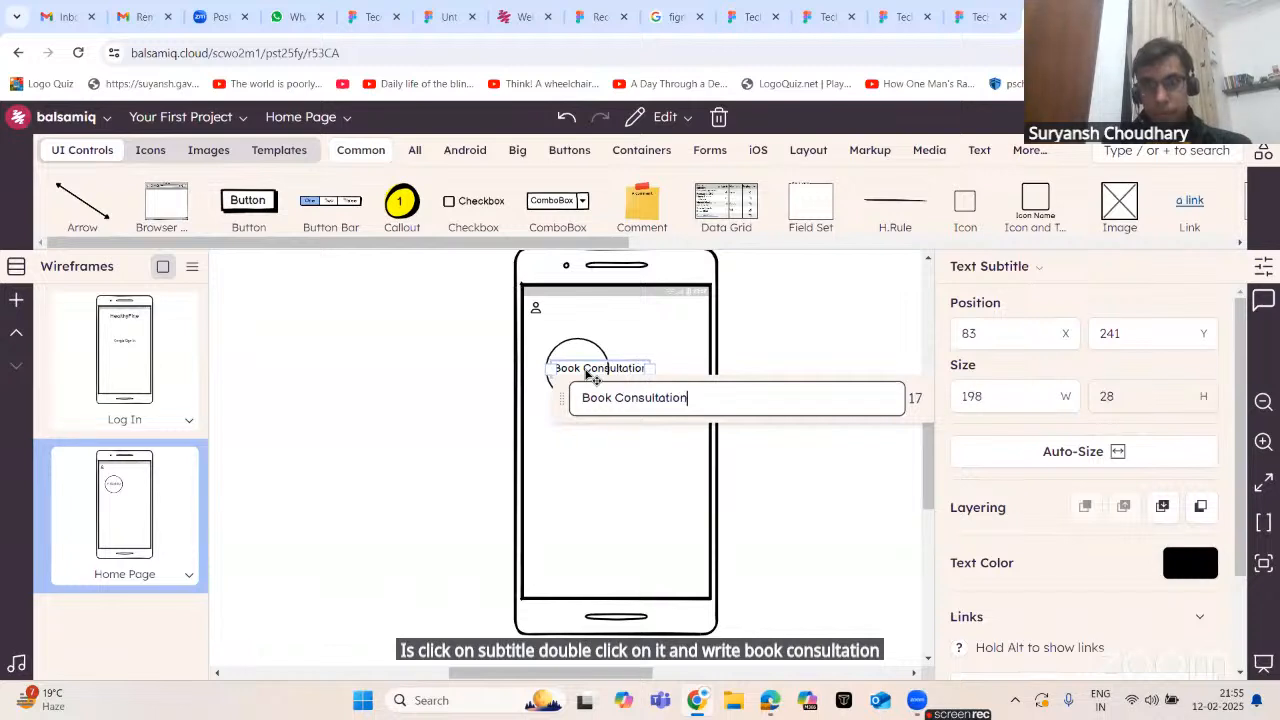
key(Return)
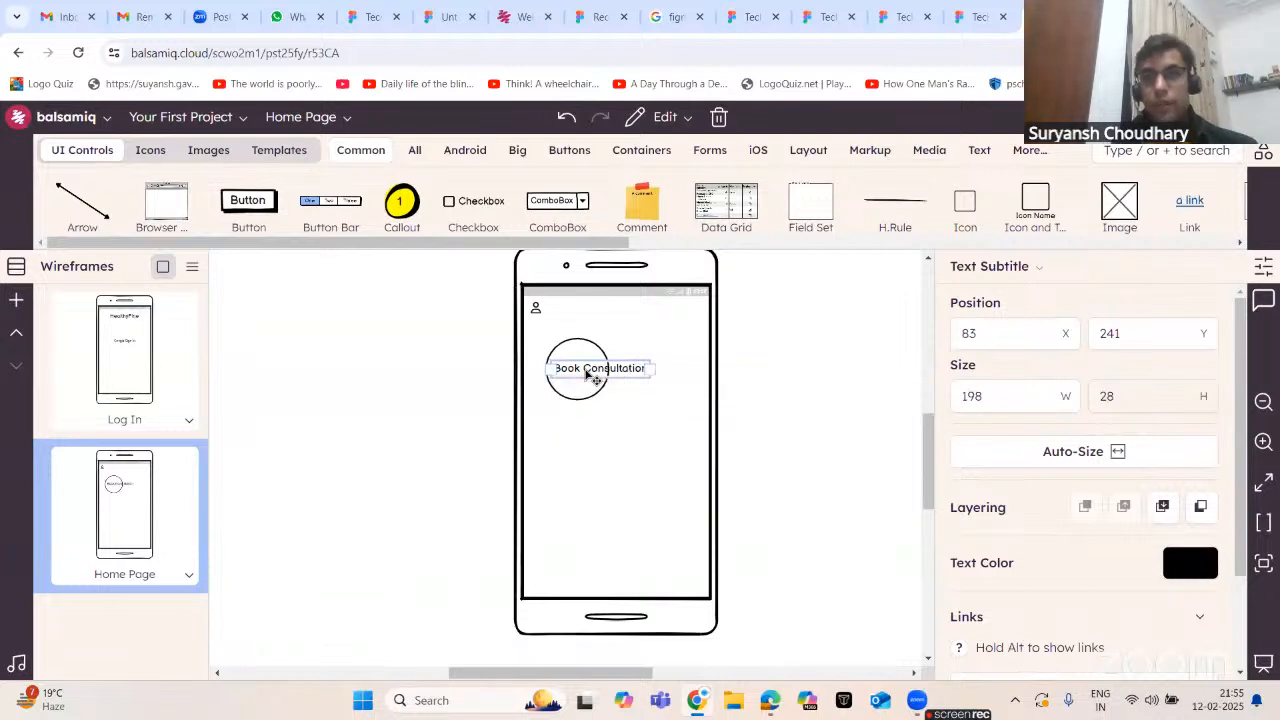
- Enlarge the circle into an oval of about 238 by 165 around the "Book Consultation" subtitle and centre the text in it
mouse_move(572, 355)
mouse_down()
mouse_move(604, 346)
mouse_move(577, 362)
mouse_move(581, 352)
mouse_up()
drag(617, 400, 665, 414)
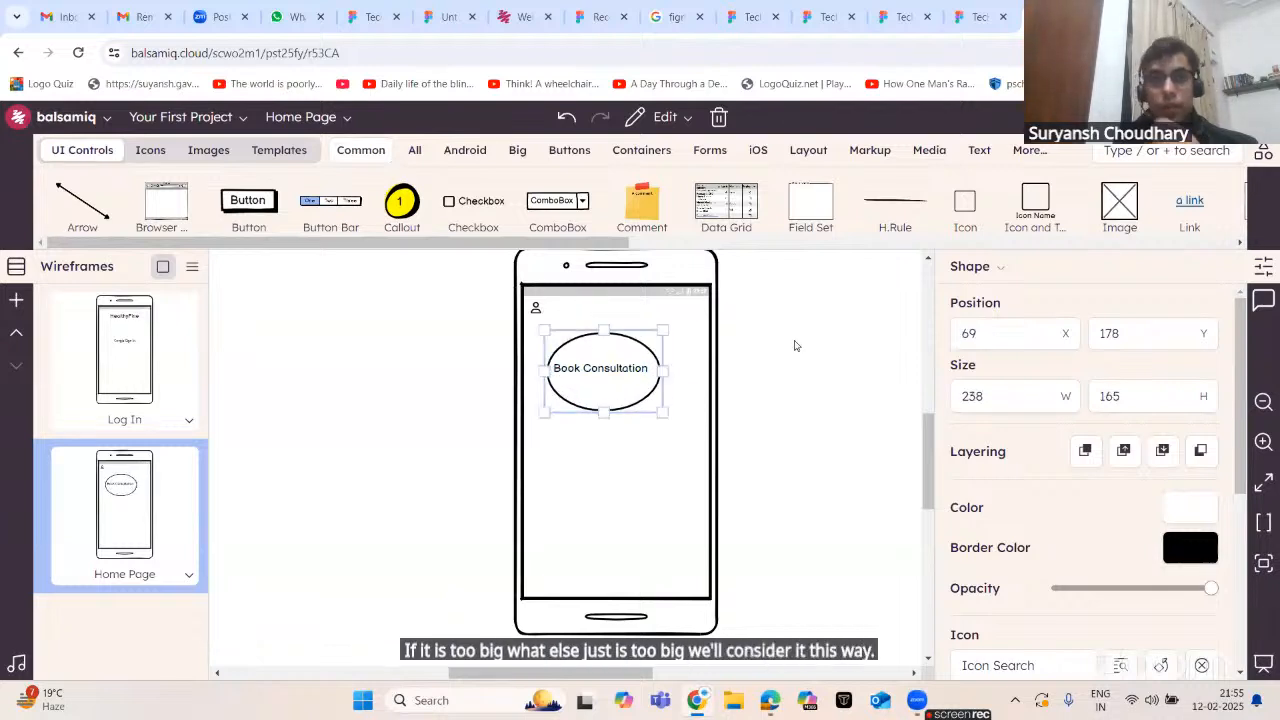
click(787, 347)
click(642, 369)
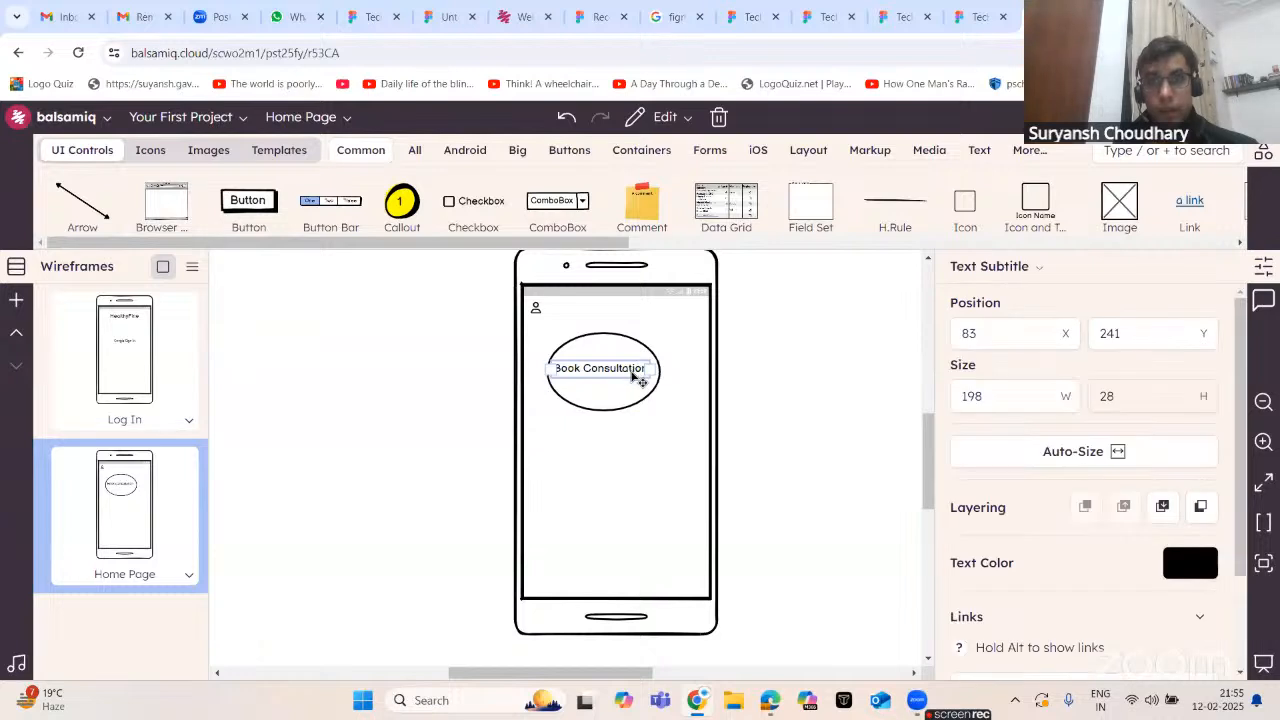
drag(638, 369, 642, 374)
click(781, 331)
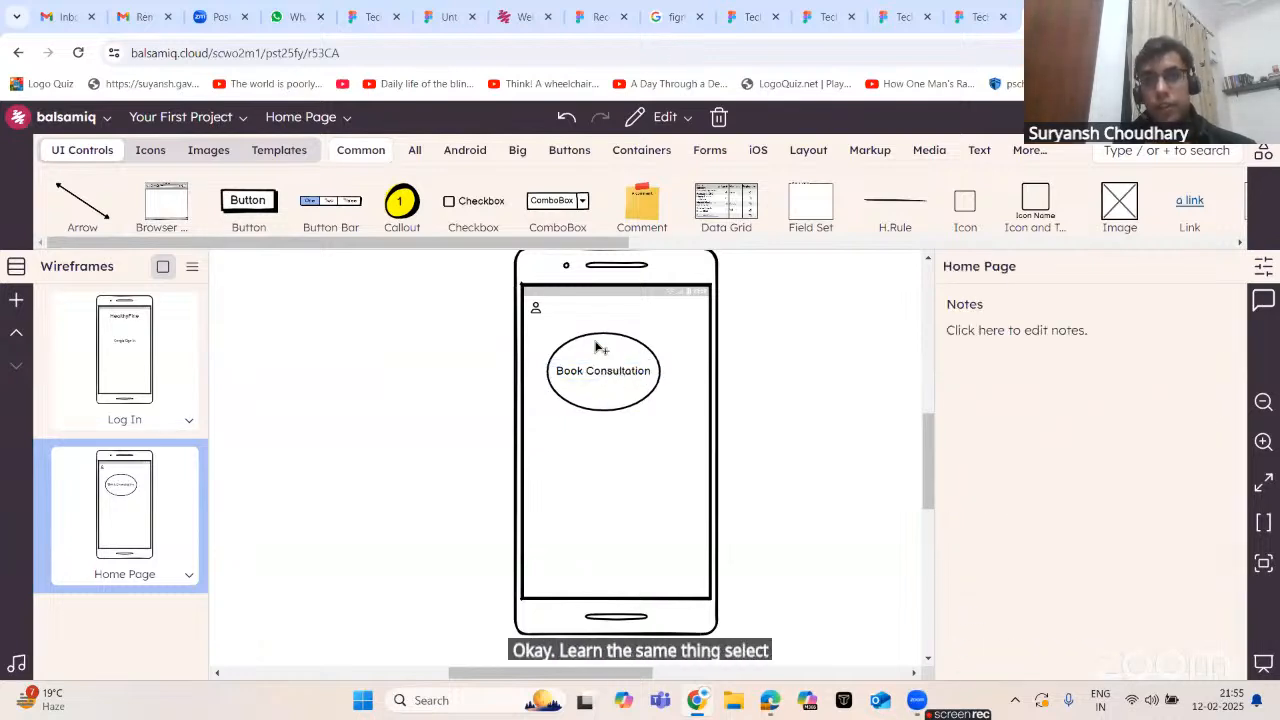
- Group the "Book Consultation" text with its oval and move the group to about X 27, Y 163, below the user icon
click(598, 345)
shift+click(595, 340)
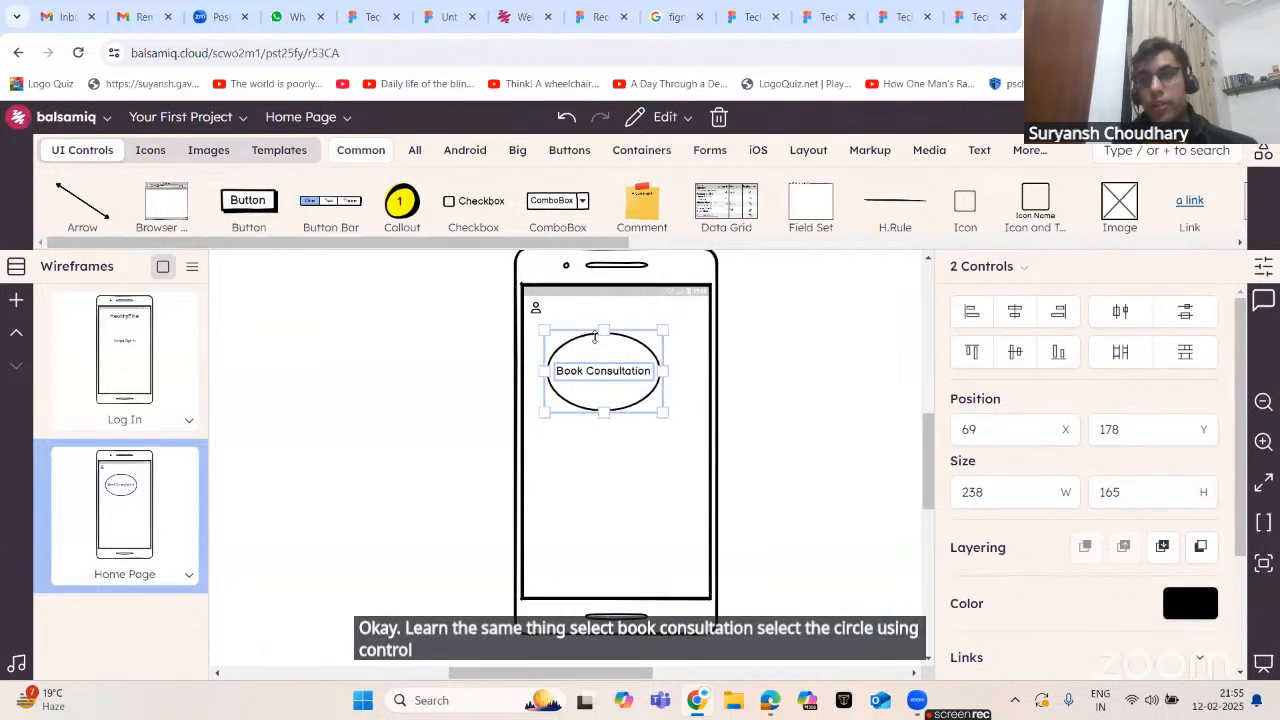
mouse_move(622, 359)
mouse_down()
mouse_move(625, 396)
mouse_move(602, 351)
mouse_up()
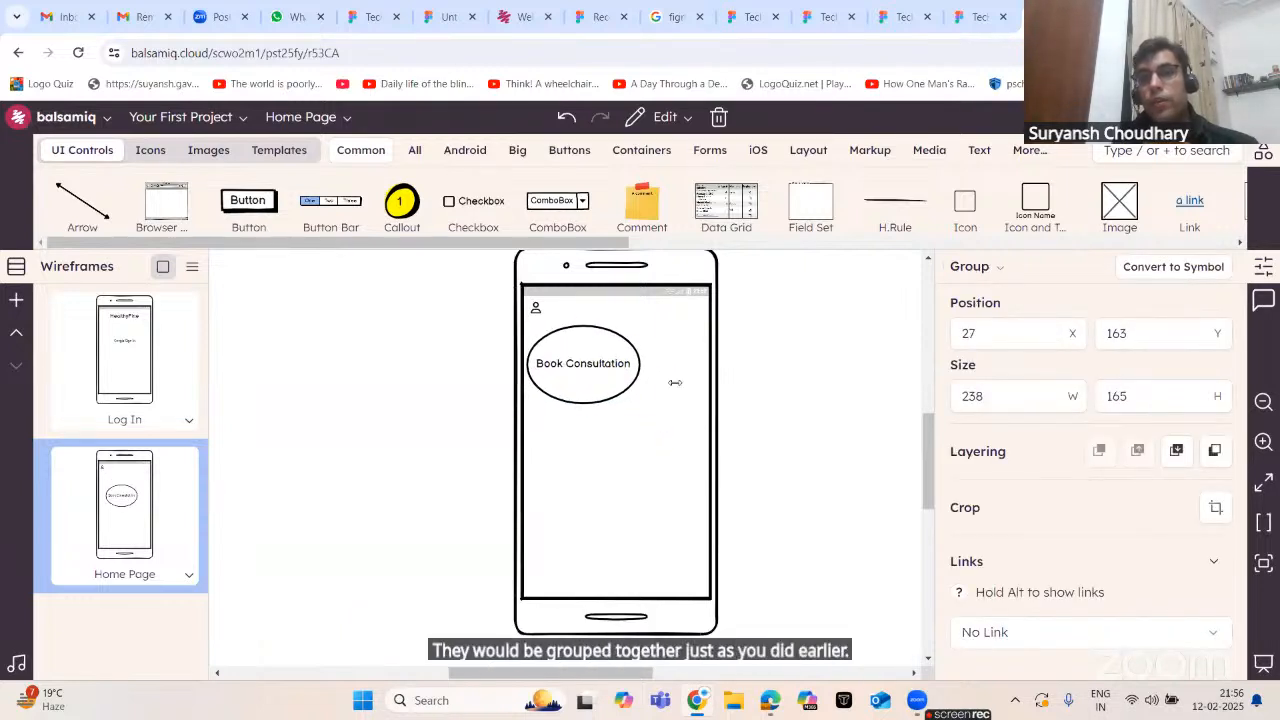
click(802, 366)
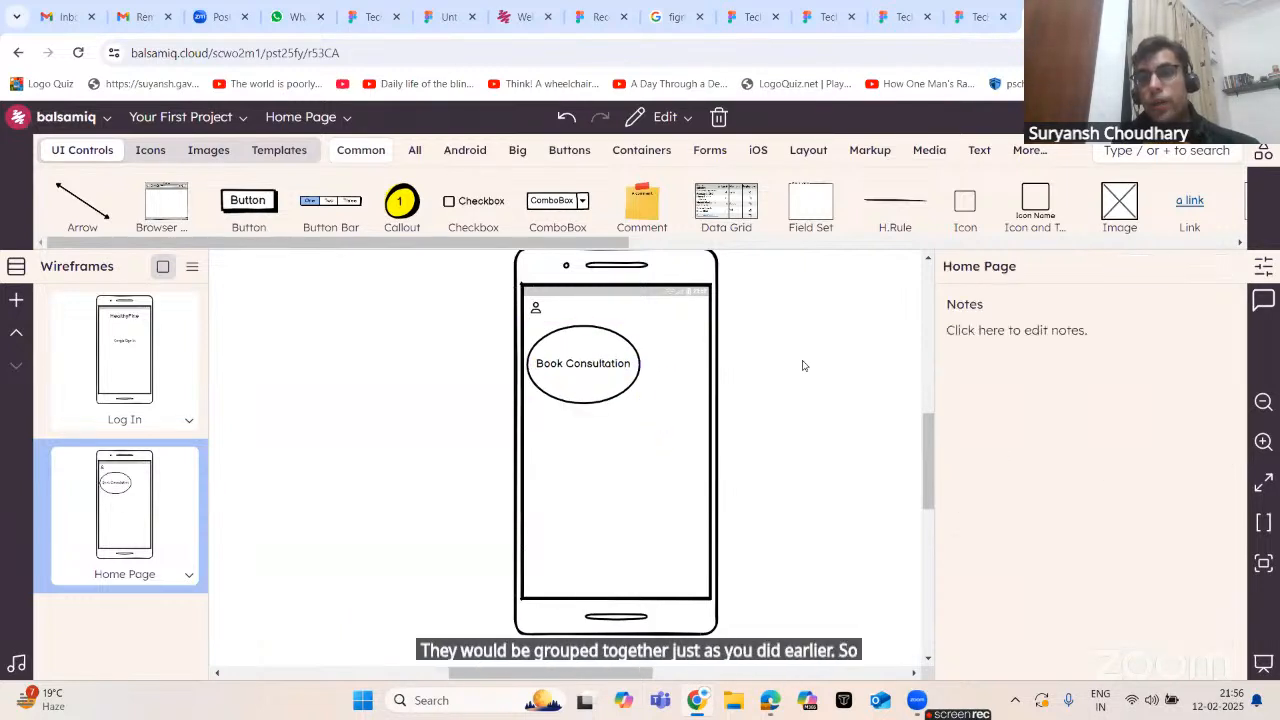
- Search the controls for "cir", add another circle Shape of about 183 by 165 and place it diagonally below the Book Consultation oval
click(1133, 148)
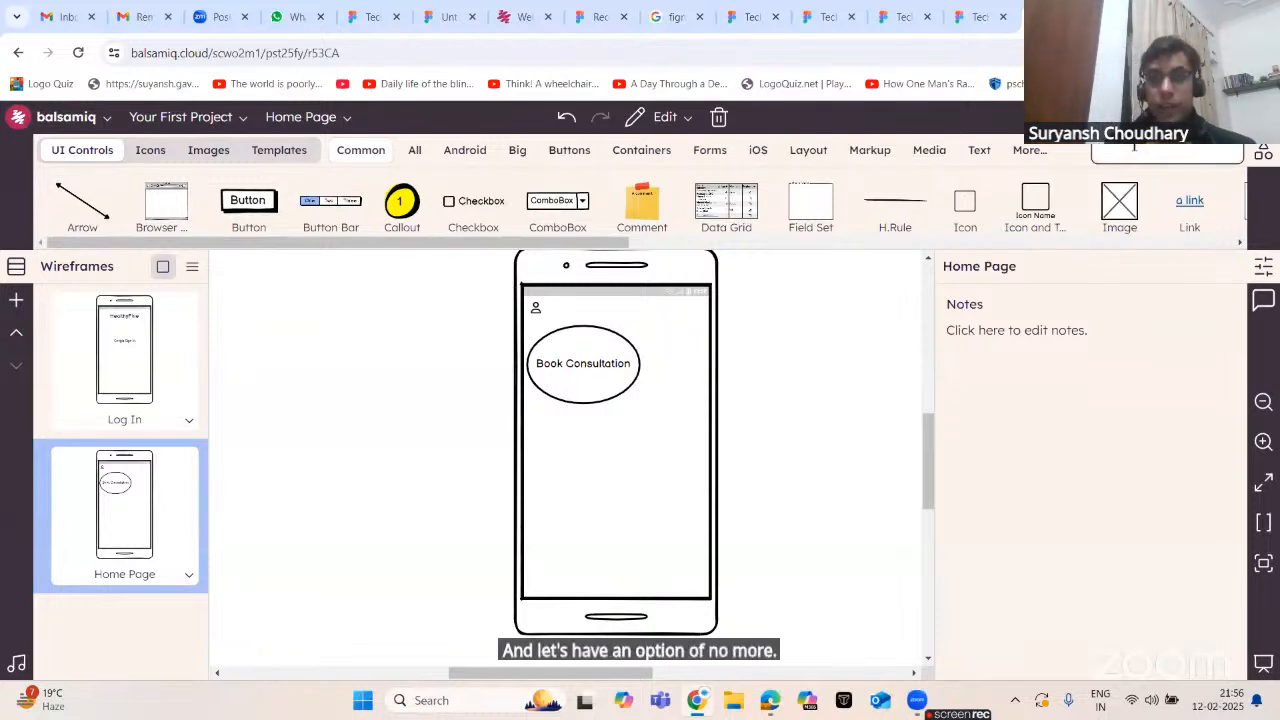
text(cir)
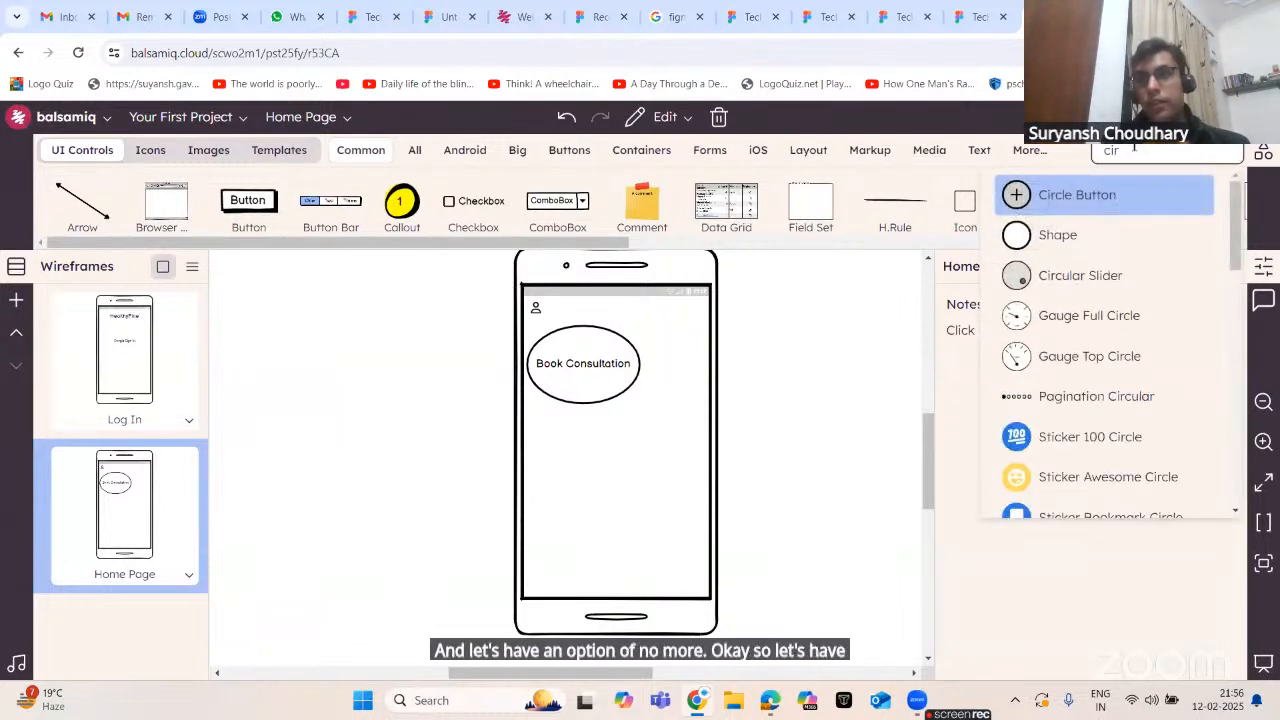
key(Down)
key(Return)
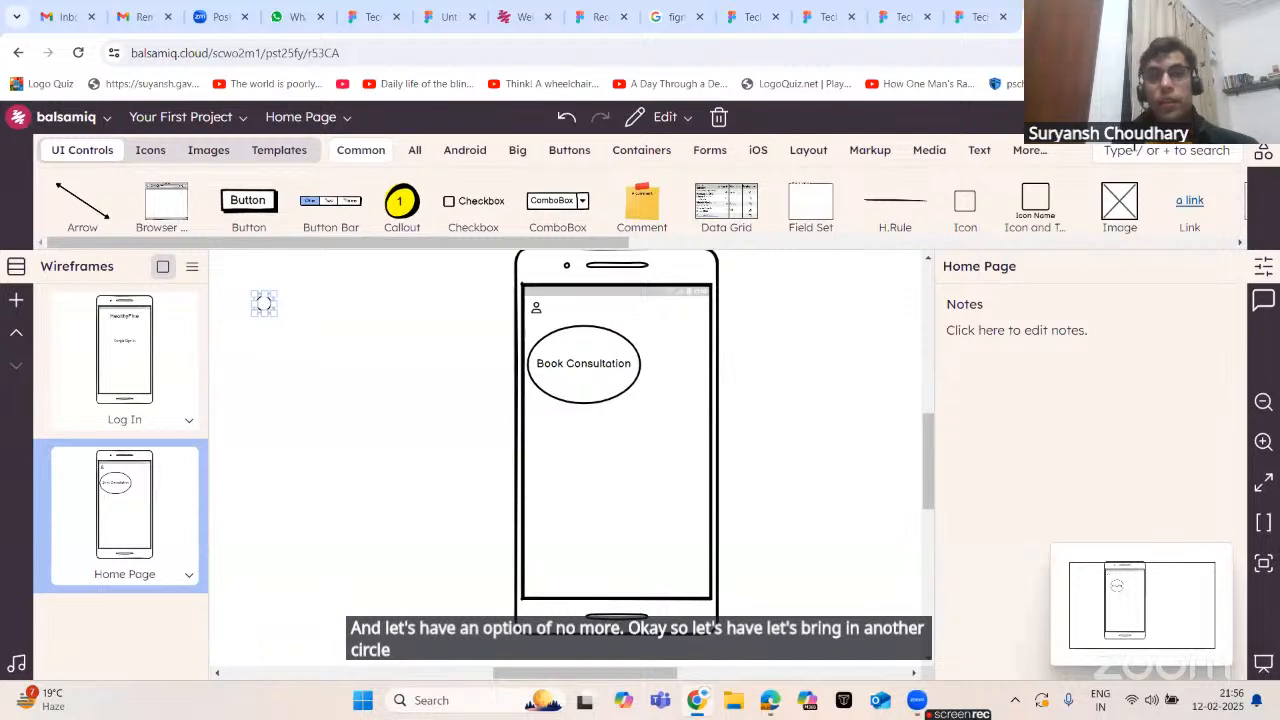
drag(266, 305, 698, 488)
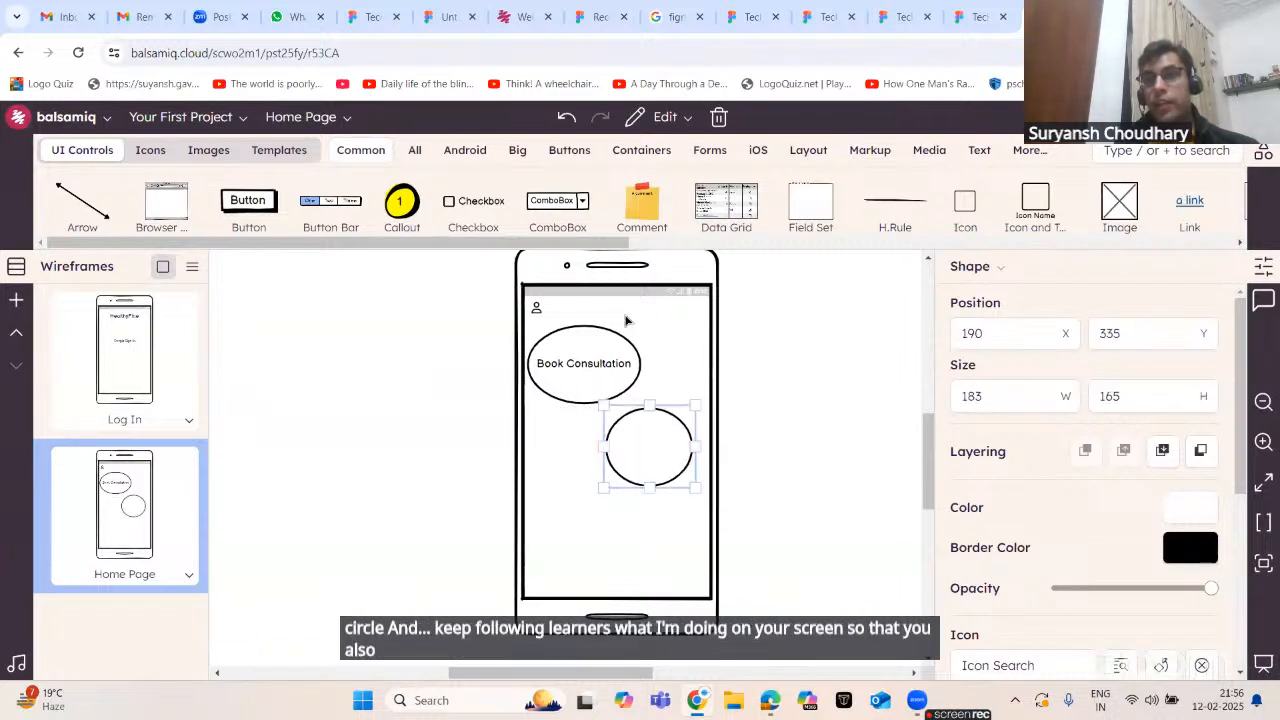
click(1121, 149)
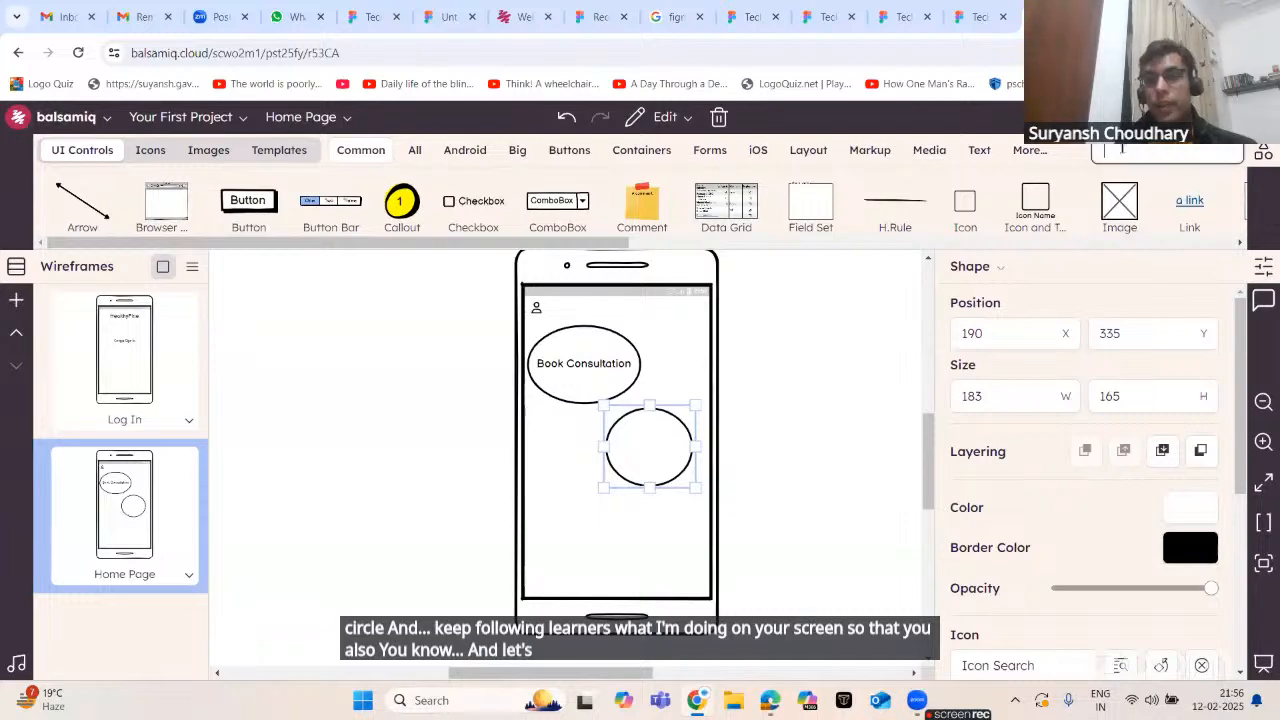
text(tit)
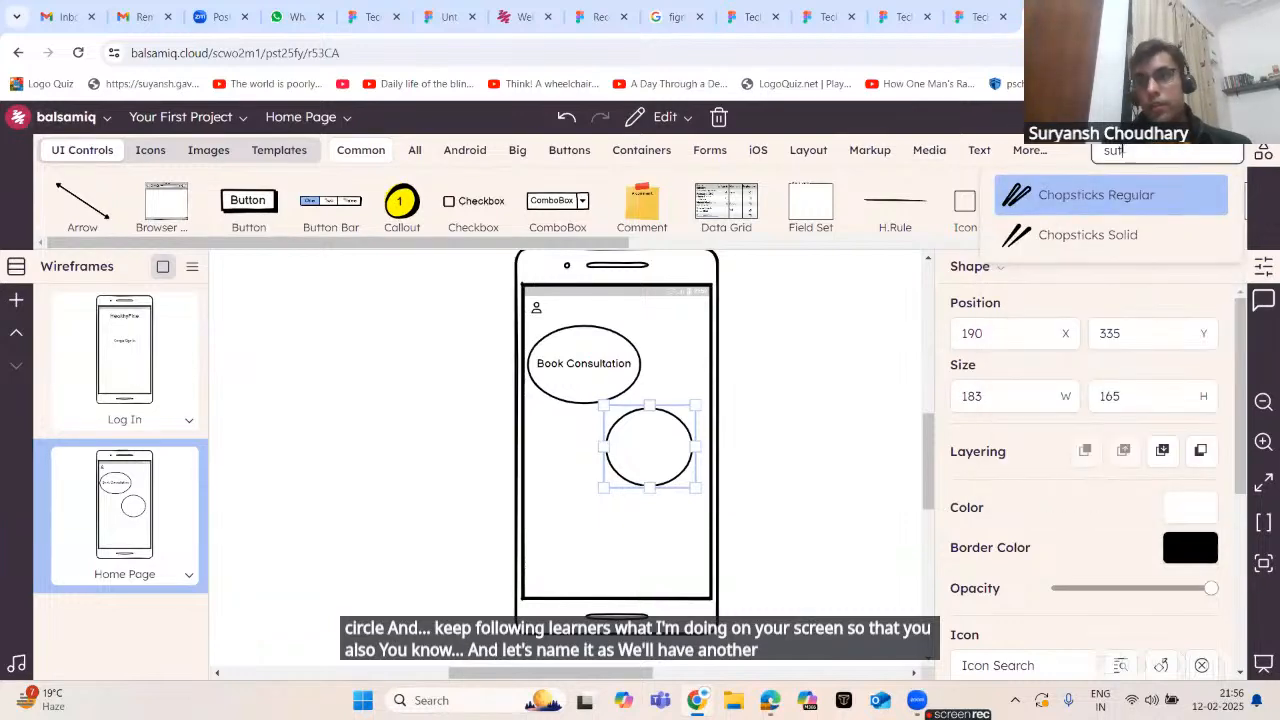
key(Return)
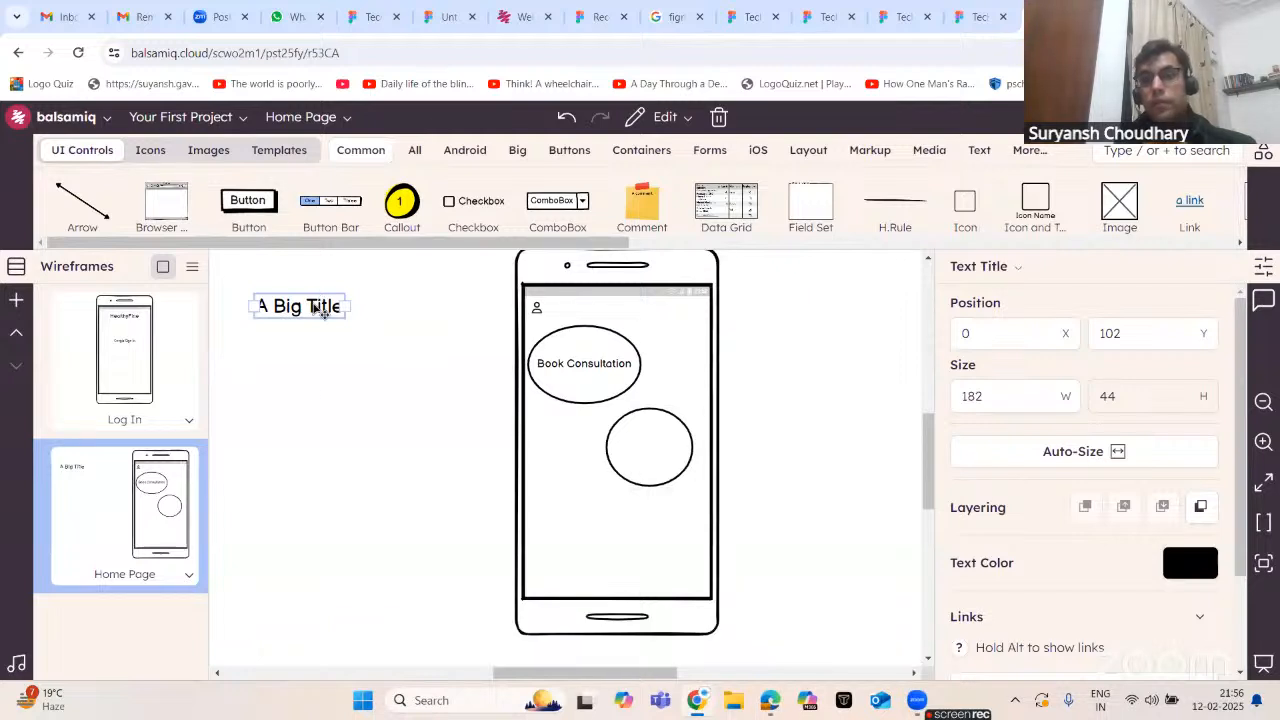
key(Delete)
- Search the controls for "tit", add a Text Subtitle and place it inside the empty second circle
click(1123, 147)
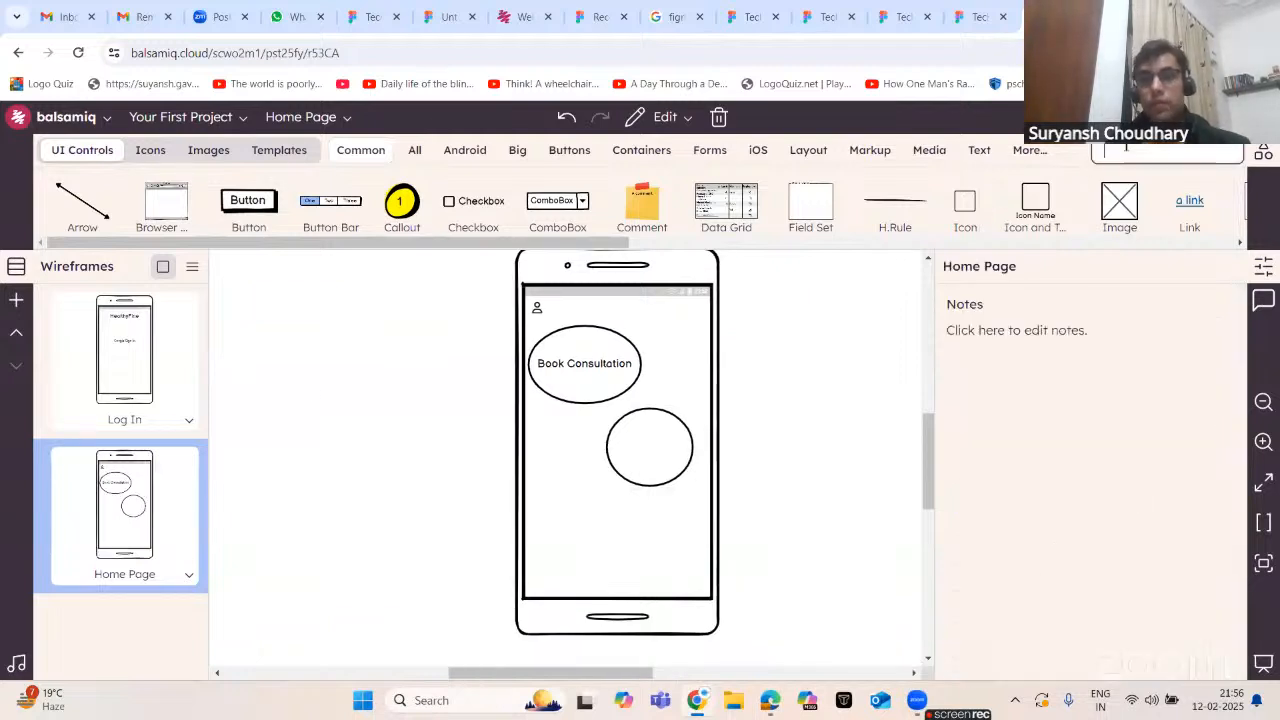
text(tit)
key(Down)
key(Return)
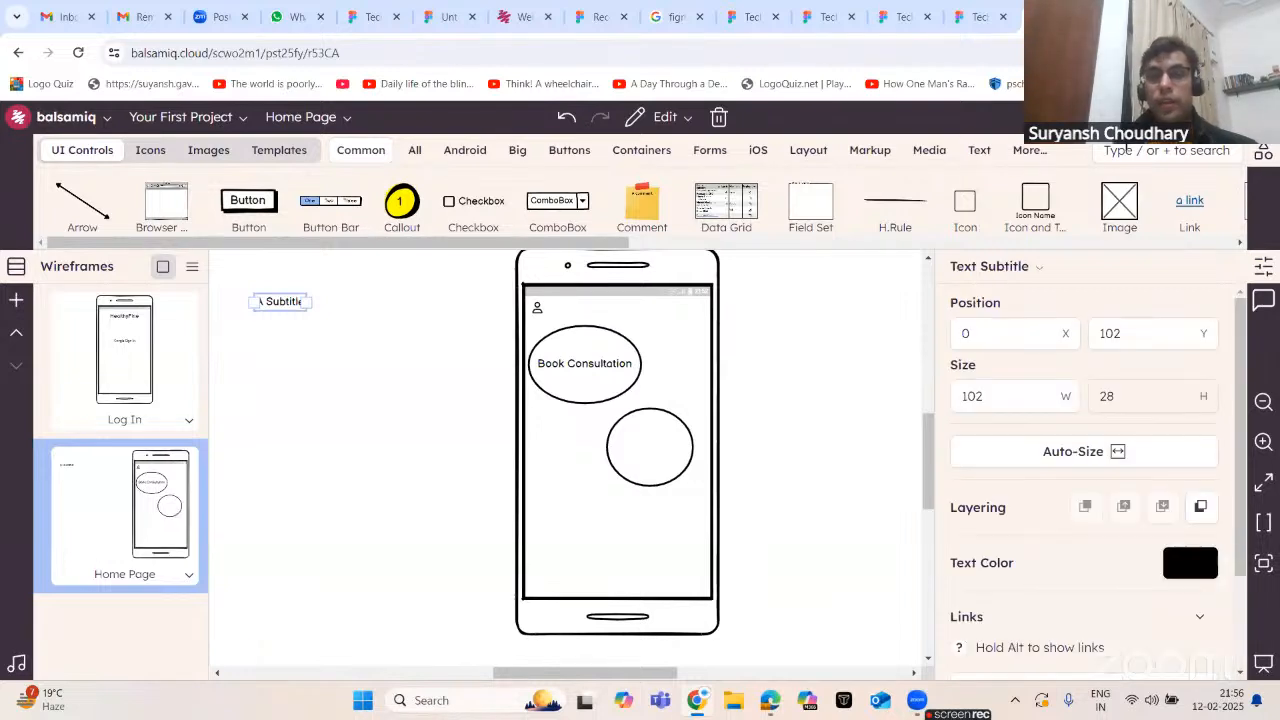
drag(290, 305, 655, 451)
- Try to change the second circle's subtitle text to "Fitness Tracker"
double_click(657, 451)
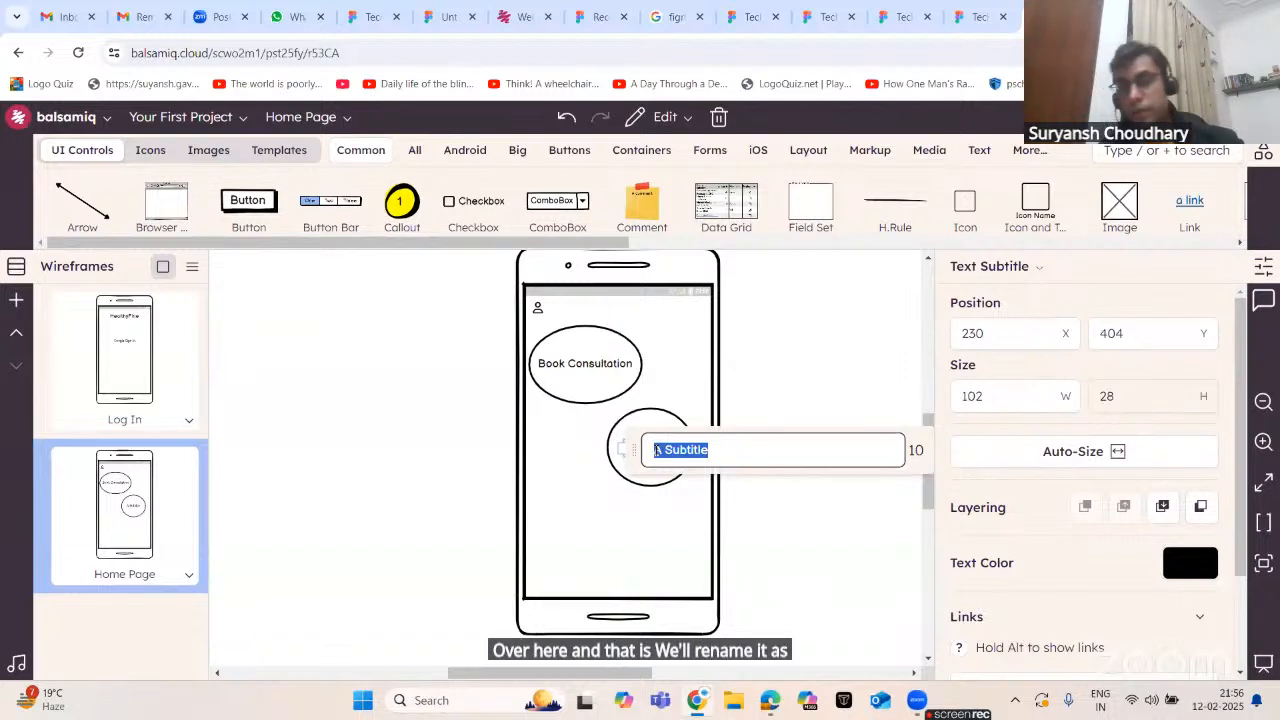
text(Fitness Tracker)
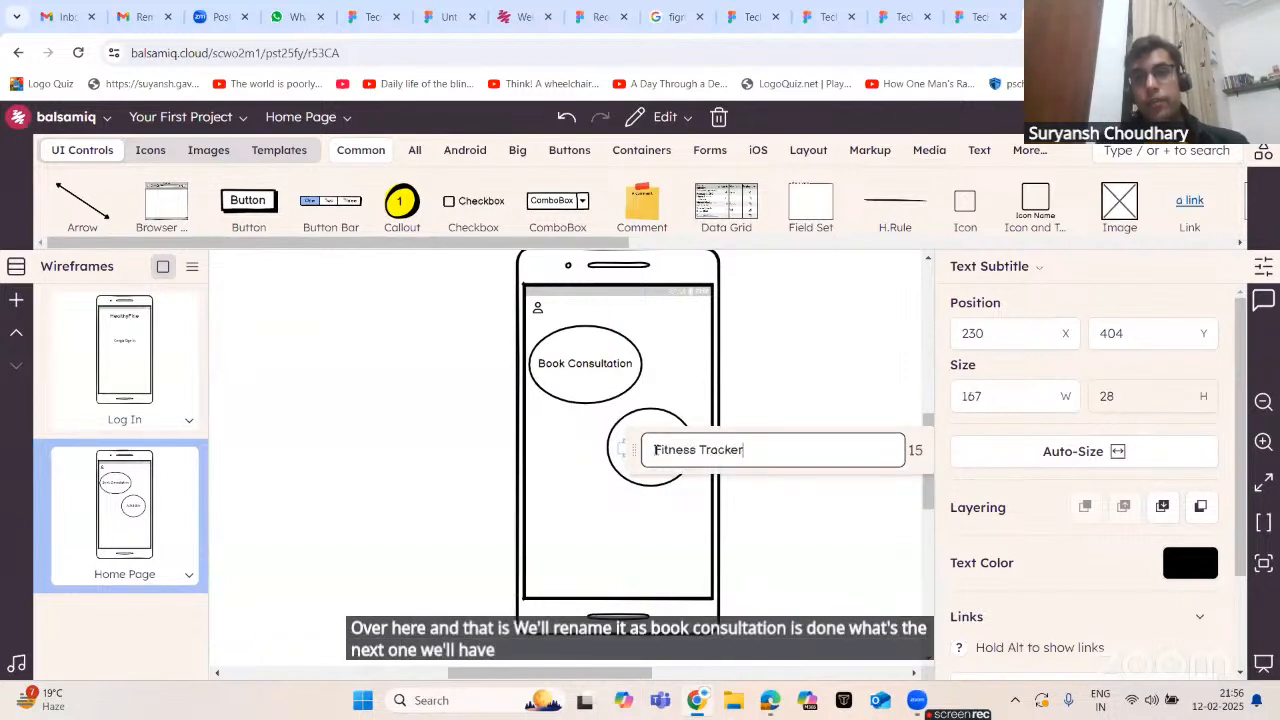
key(Return)
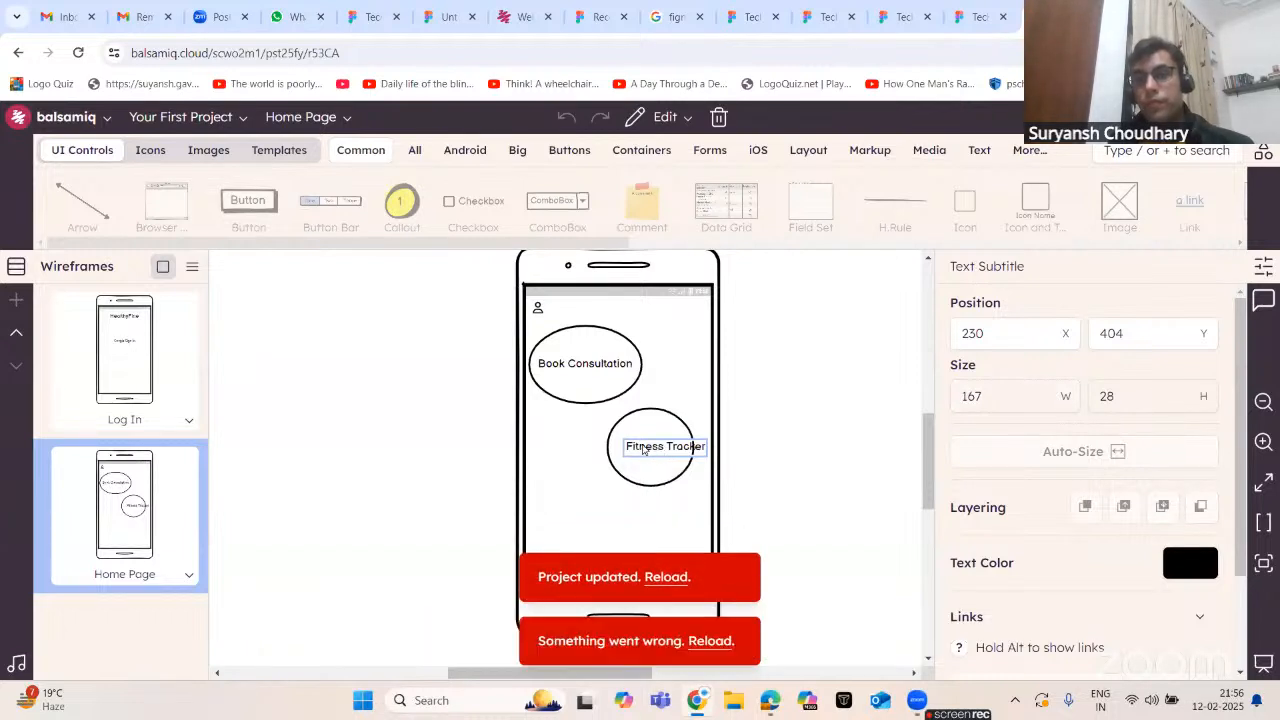
- Check whether the controls on the phone screen still respond, and reload the project from the error notice
click(740, 422)
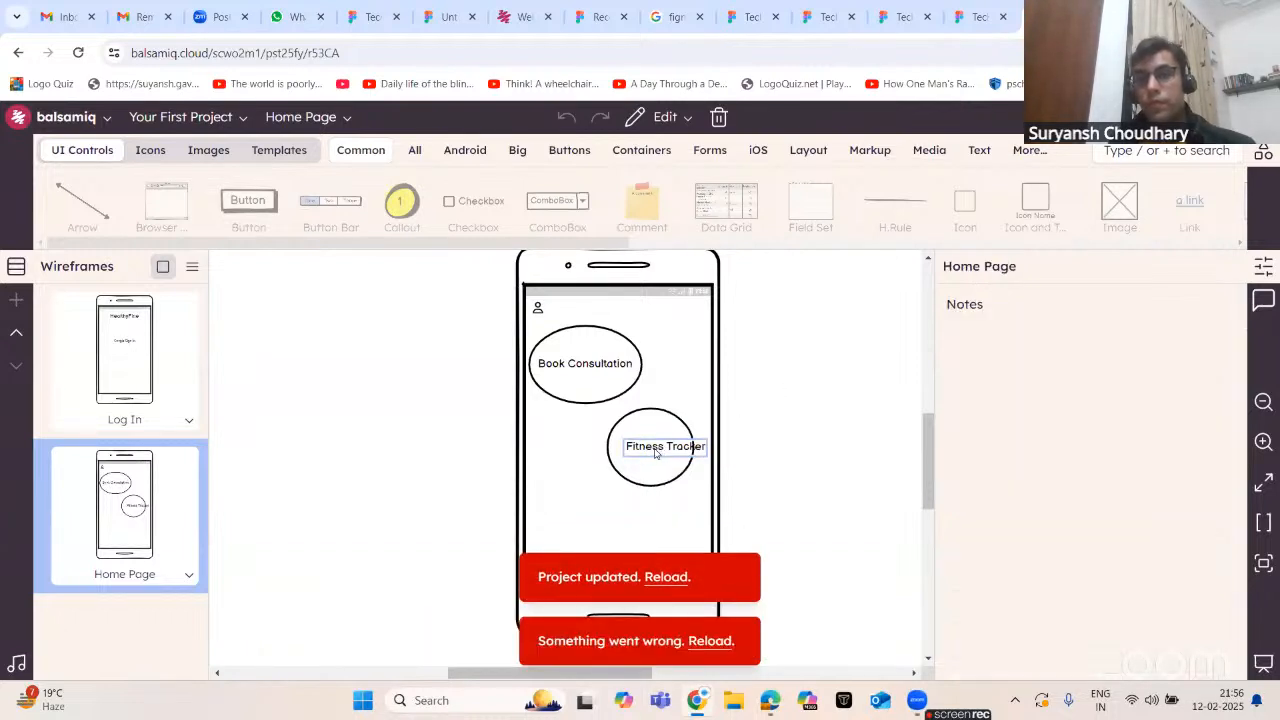
click(651, 453)
click(767, 405)
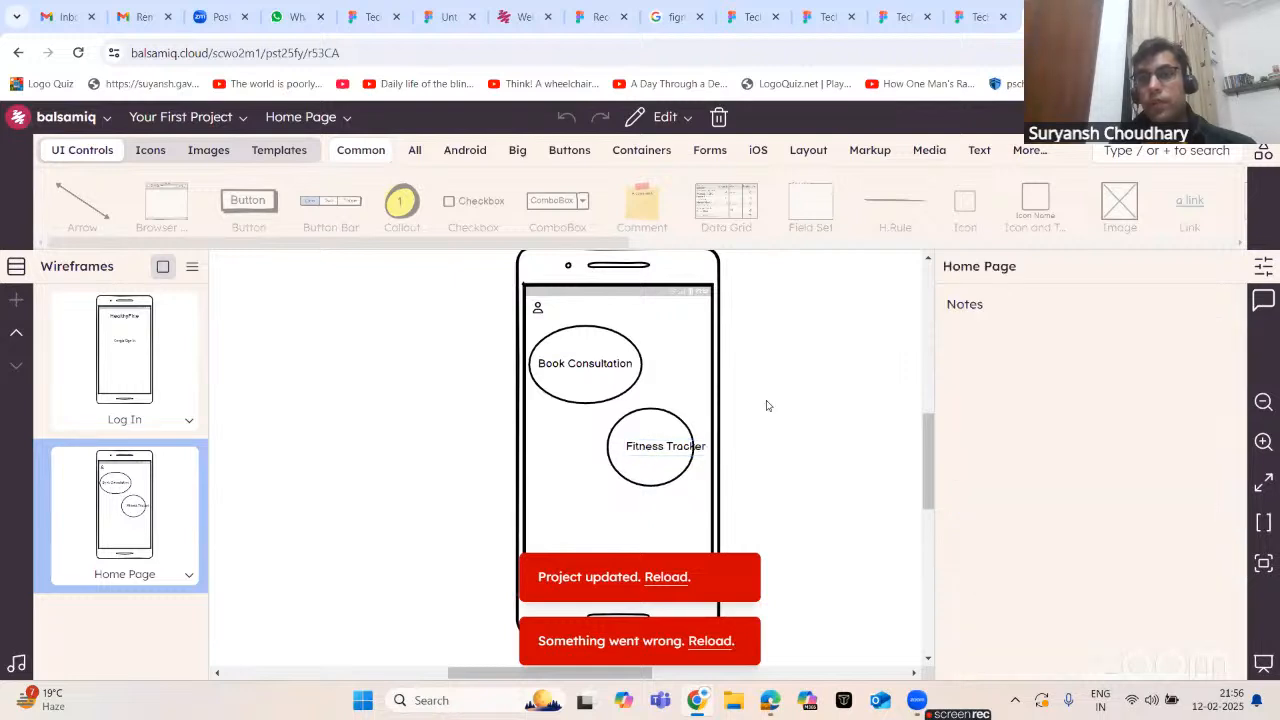
click(693, 442)
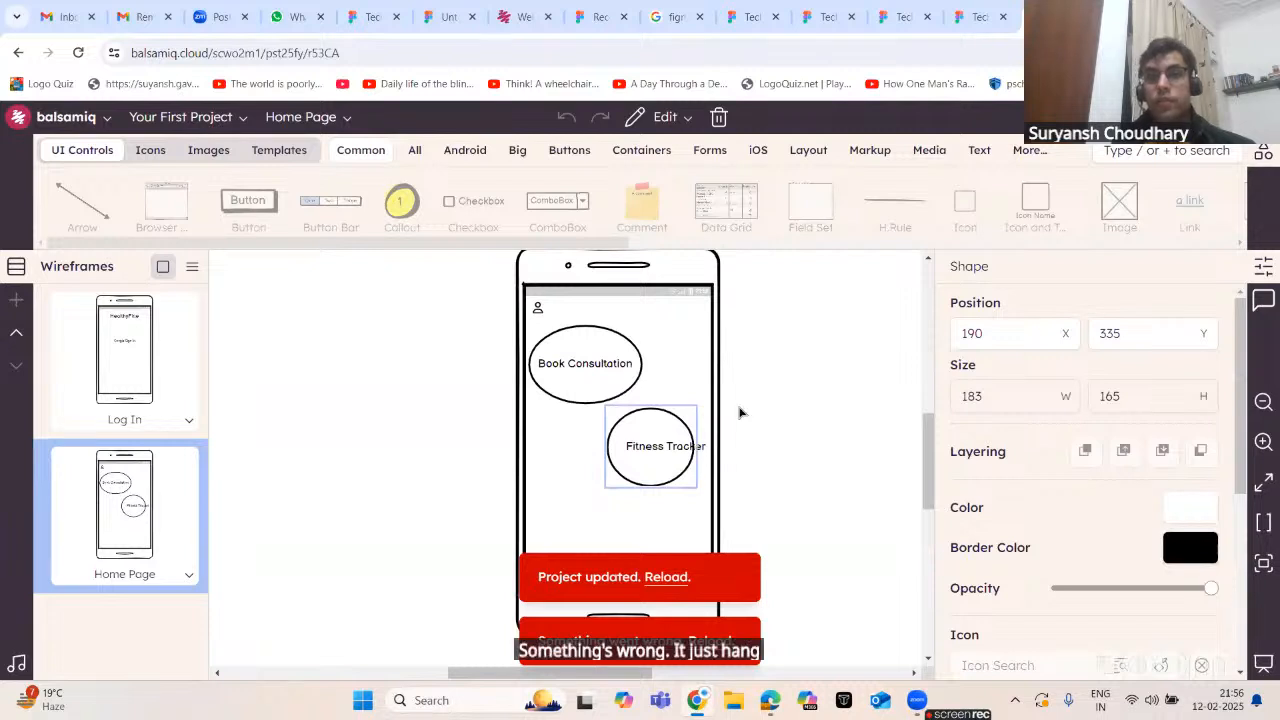
click(810, 409)
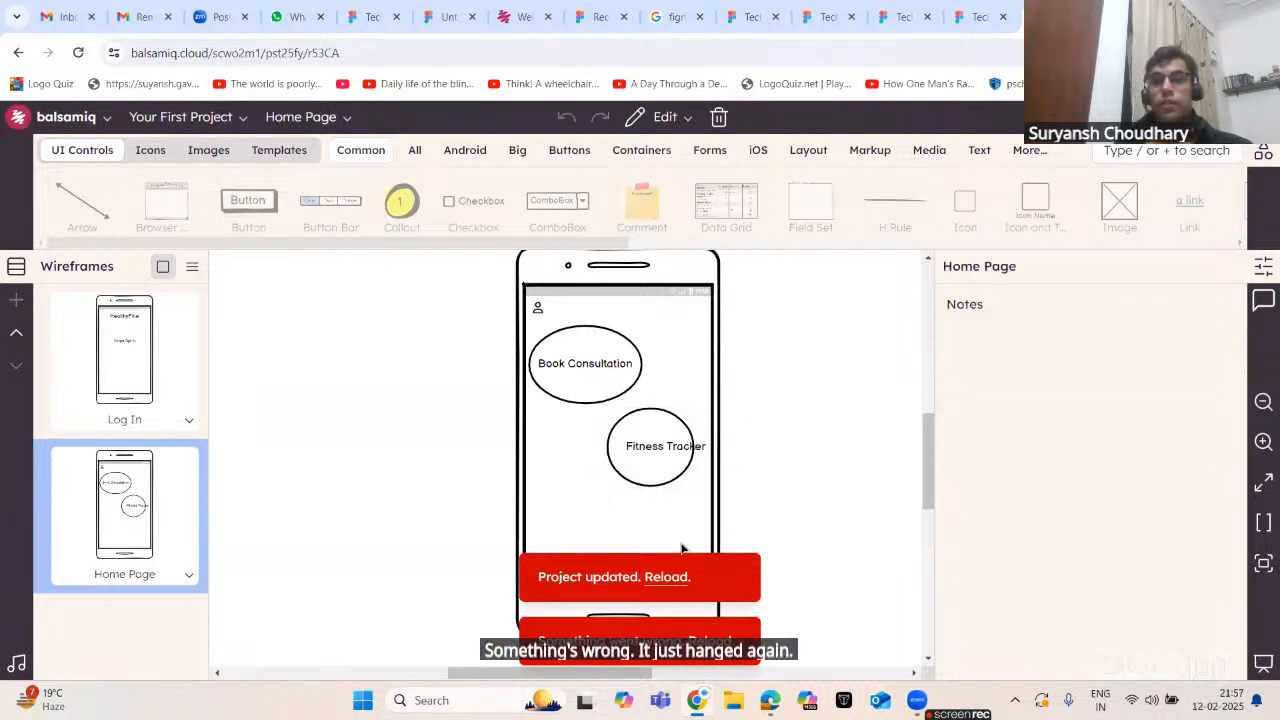
click(656, 585)
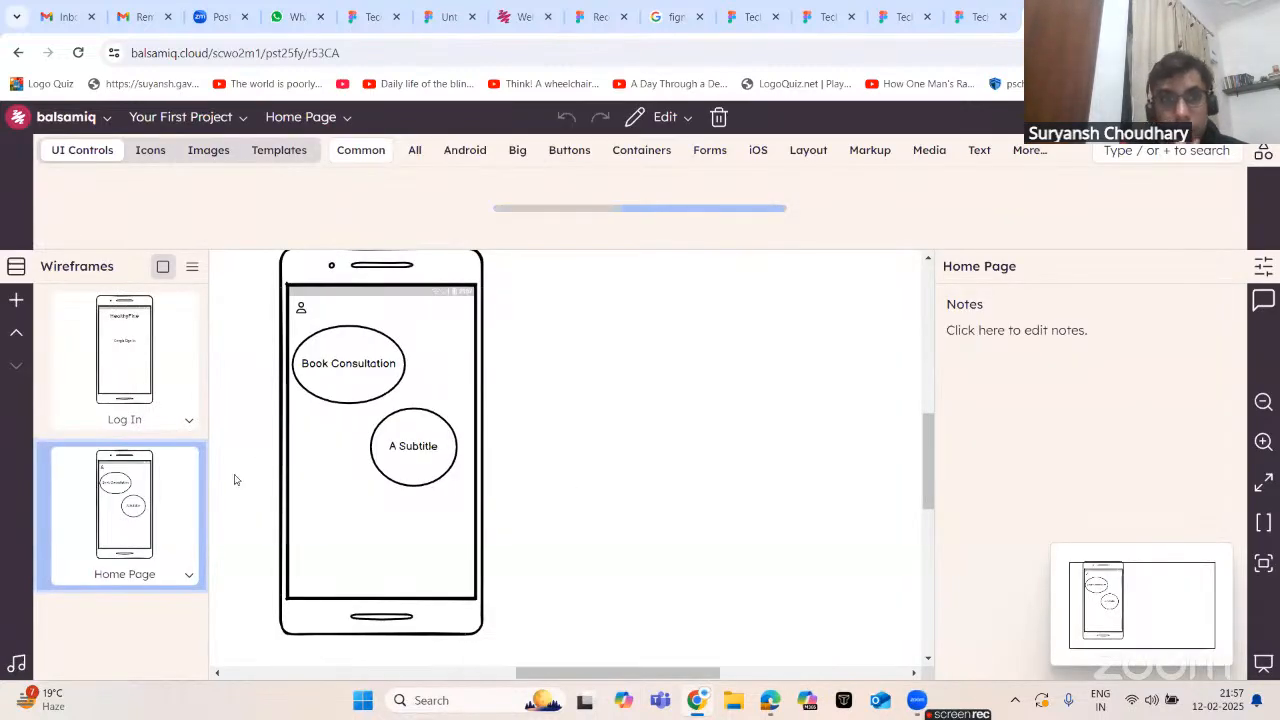
- Set the second circle's subtitle text to "Fitness Tracker" and shift it horizontally to centre it in the circle
double_click(408, 445)
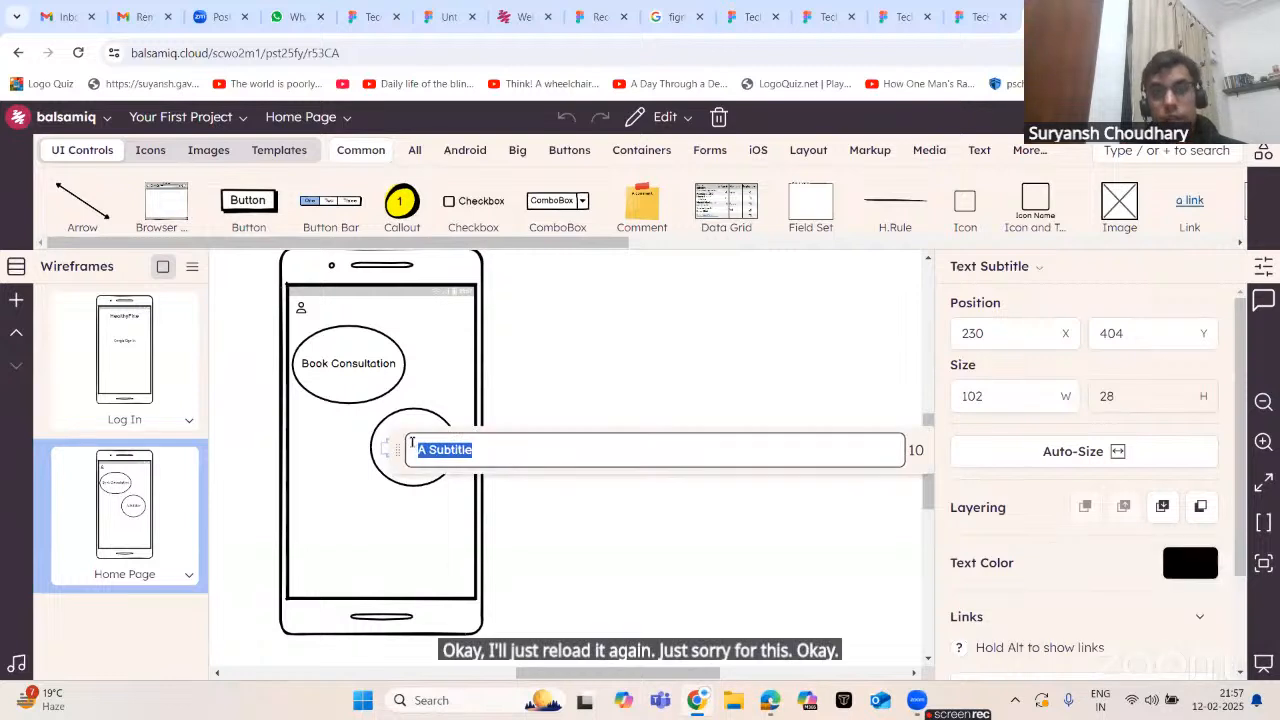
text(Firtn)
key(BackSpace)
key(BackSpace)
text(t)
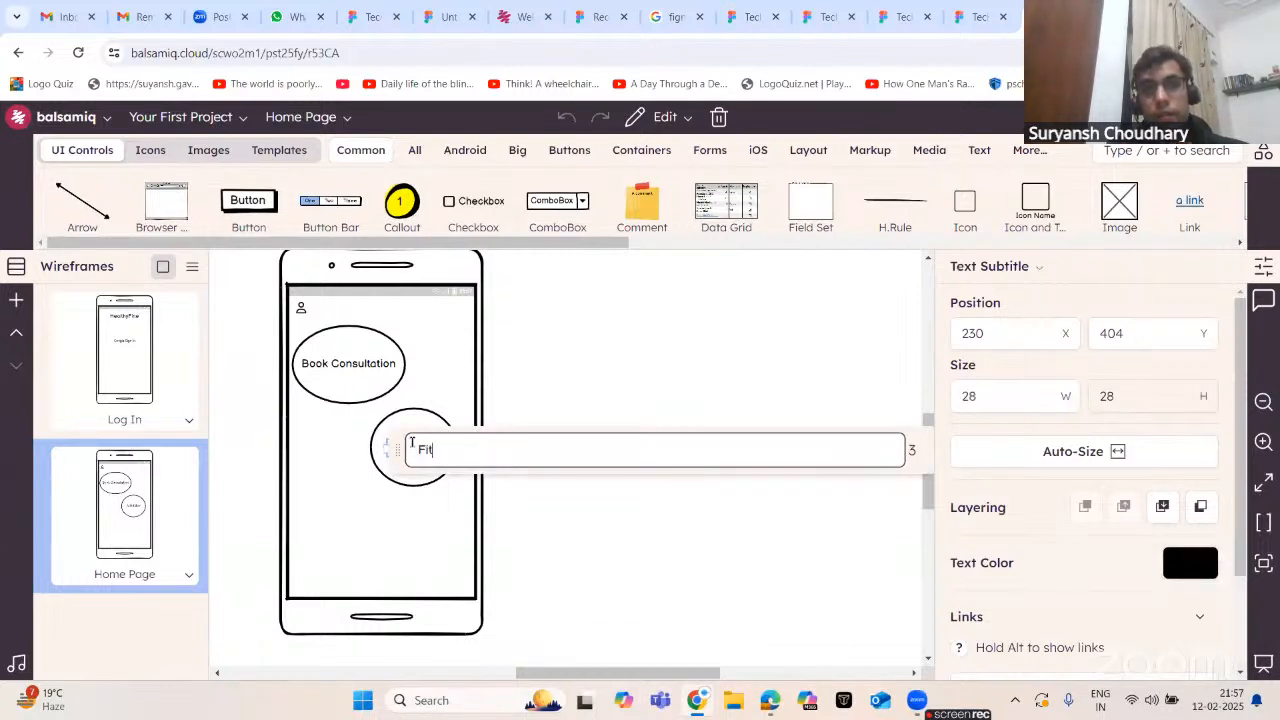
text(ness Tracker)
key(Return)
drag(420, 450, 403, 450)
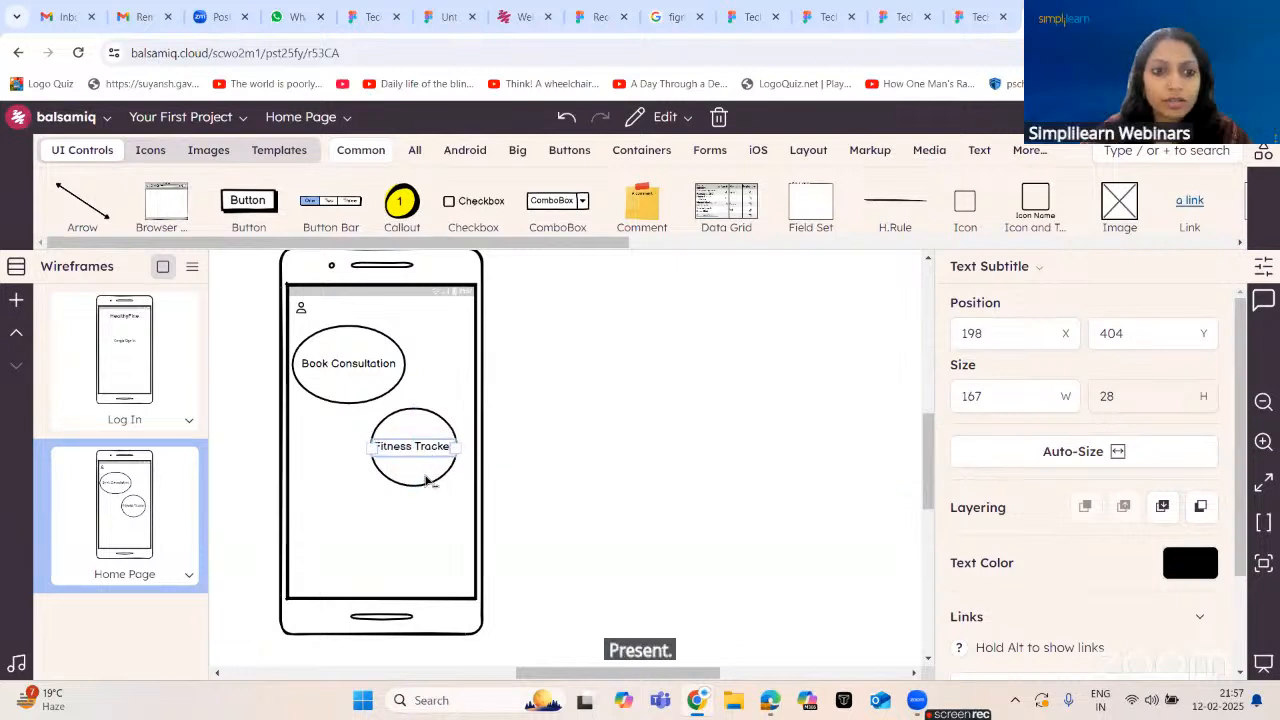
- Group the "Fitness Tracker" text with its circle
shift+click(425, 478)
key(ctrl+g)
click(630, 413)
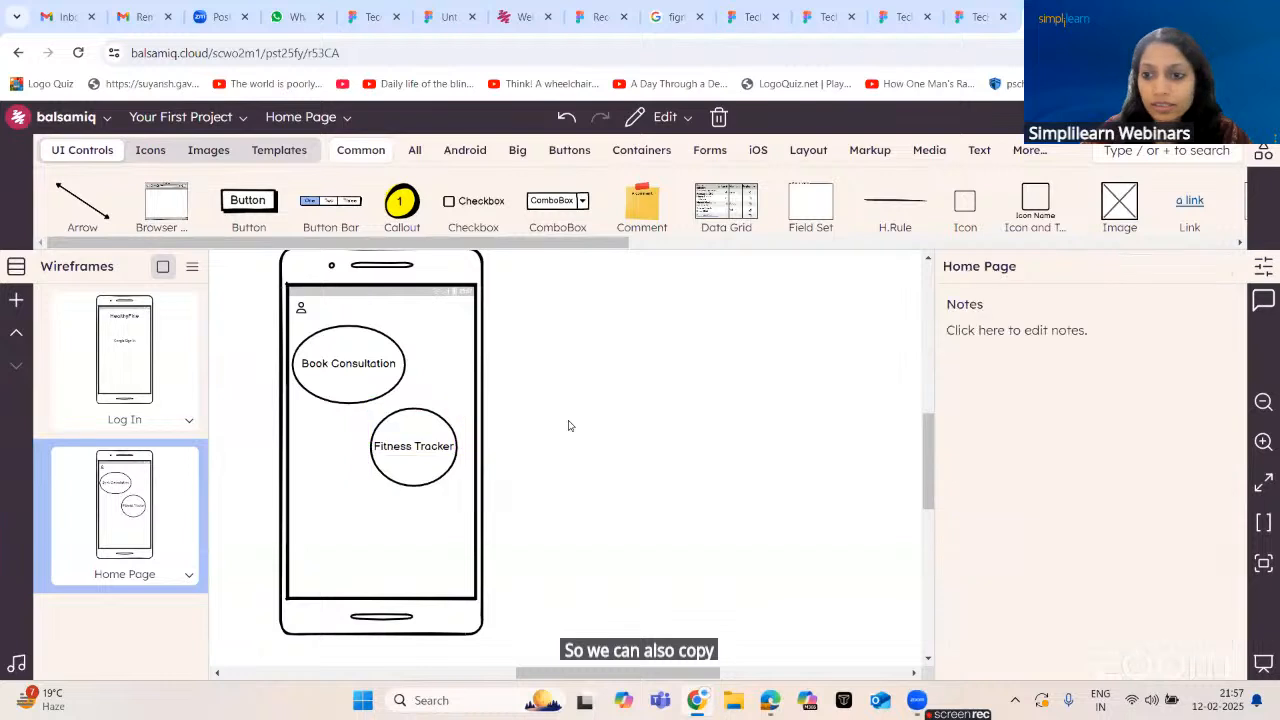
- Duplicate the Fitness Tracker group and place the copy diagonally below the original at about X 54, Y 500
scroll(657, 480, up, 1)
scroll(658, 480, down, 1)
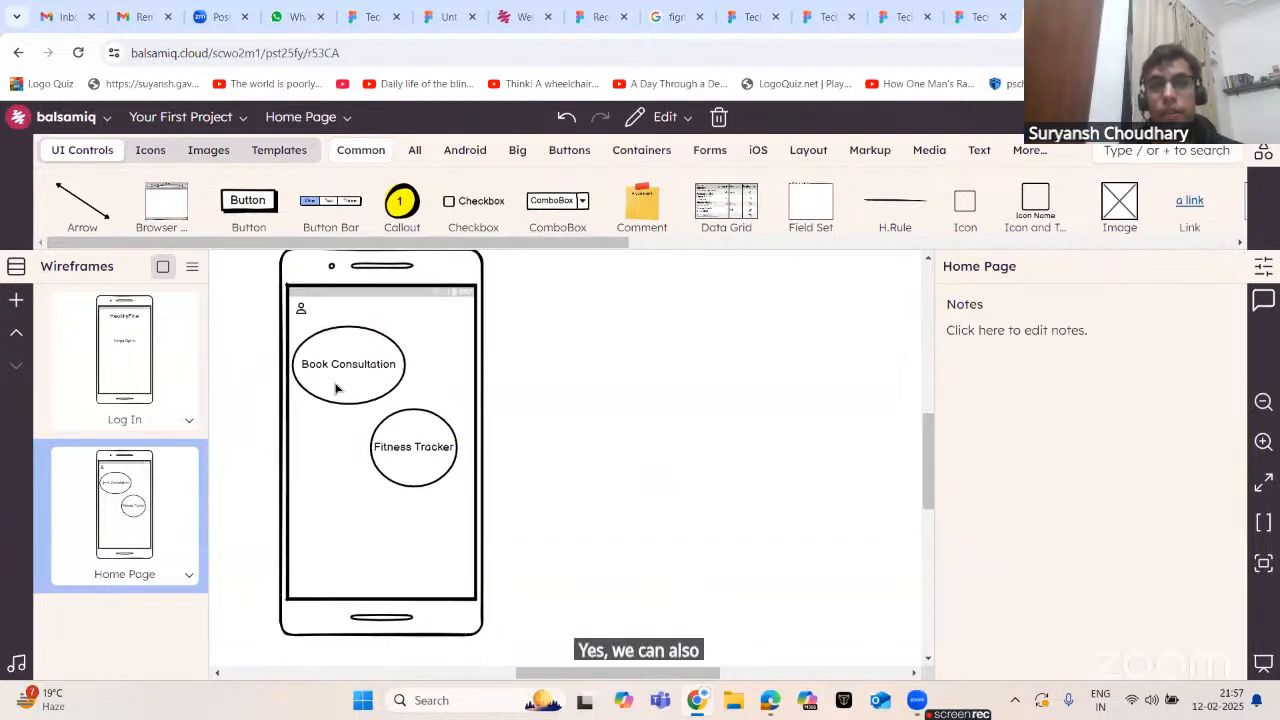
click(433, 457)
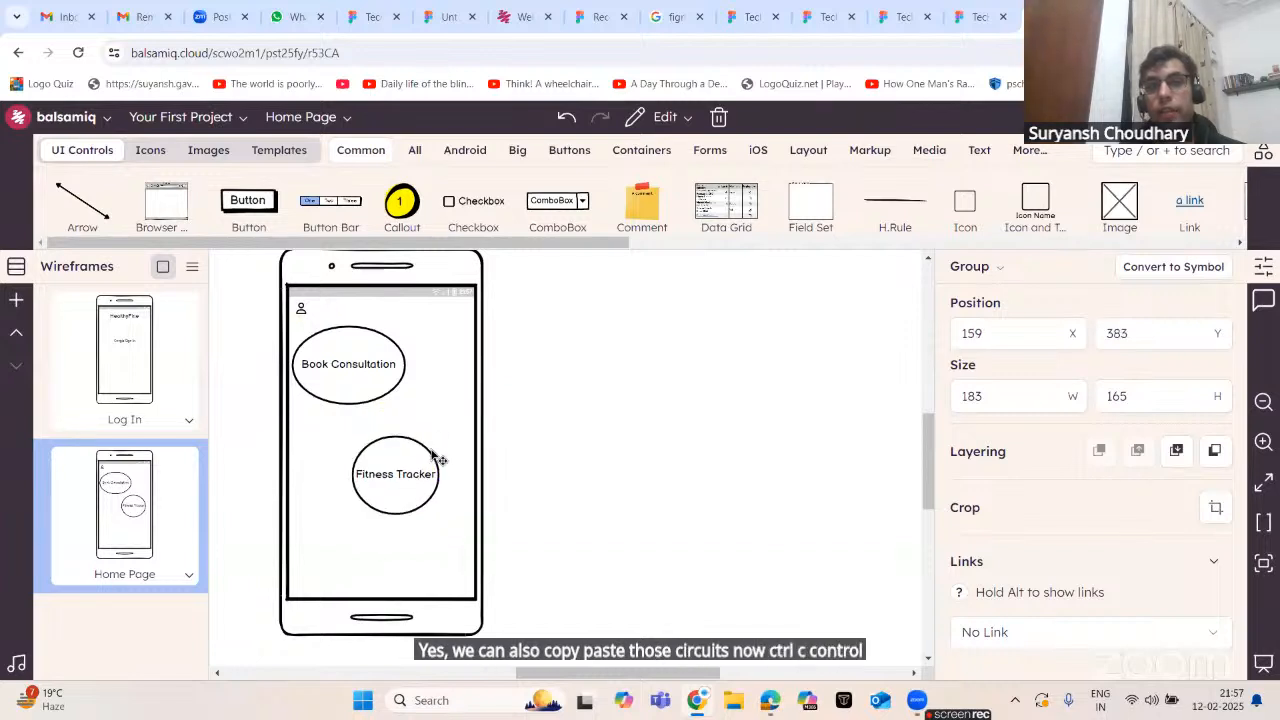
drag(433, 458, 368, 541)
key(ctrl+v)
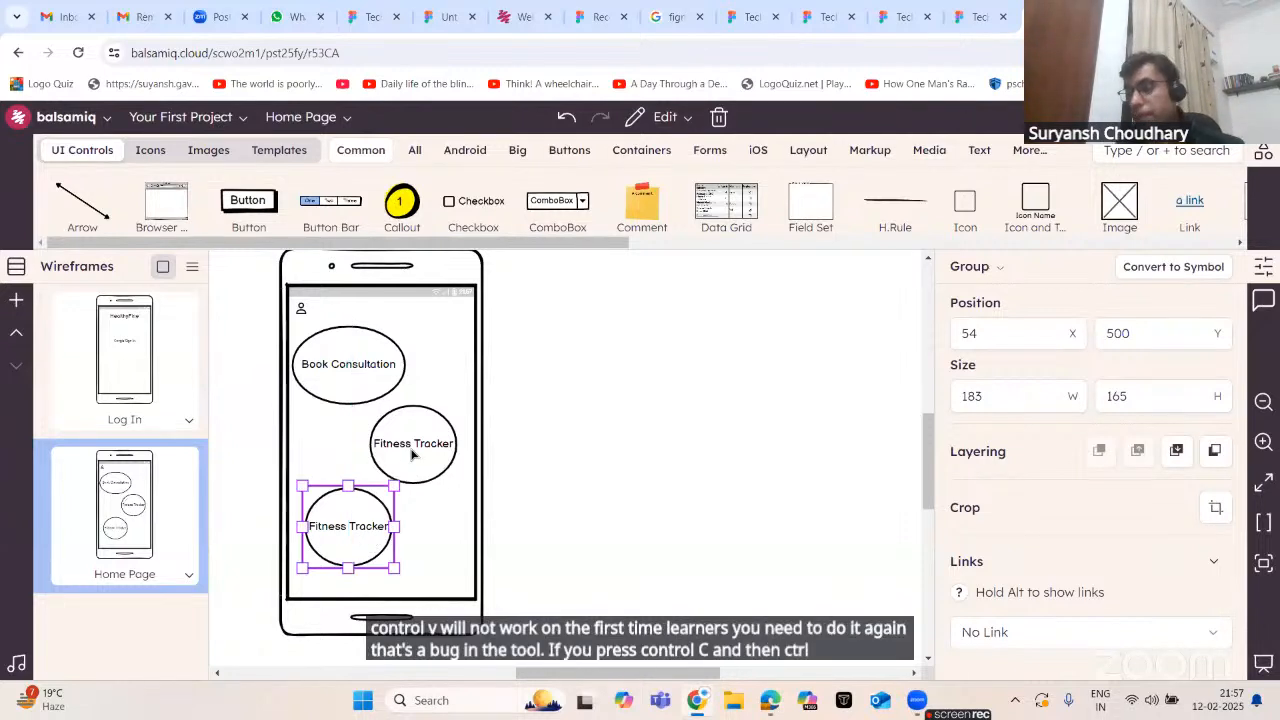
click(622, 465)
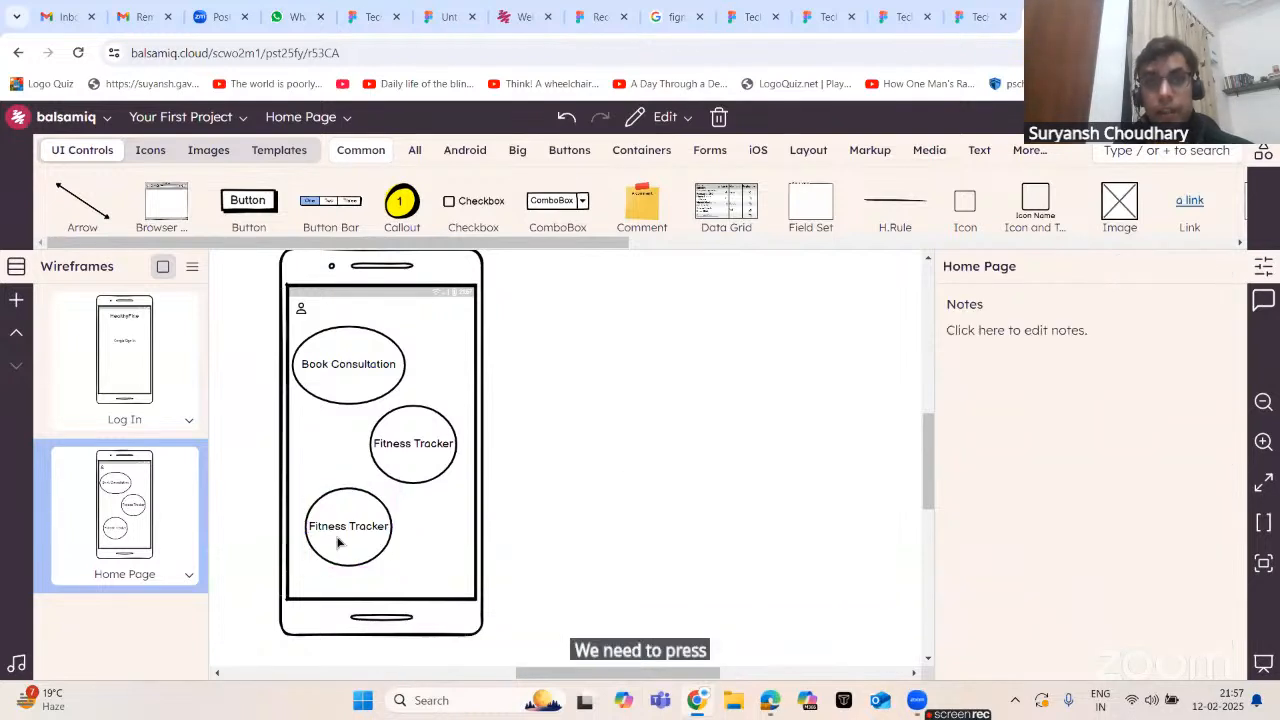
- Ungroup the third circle from its "Fitness Tracker" text in the lower part of the phone screen
click(340, 528)
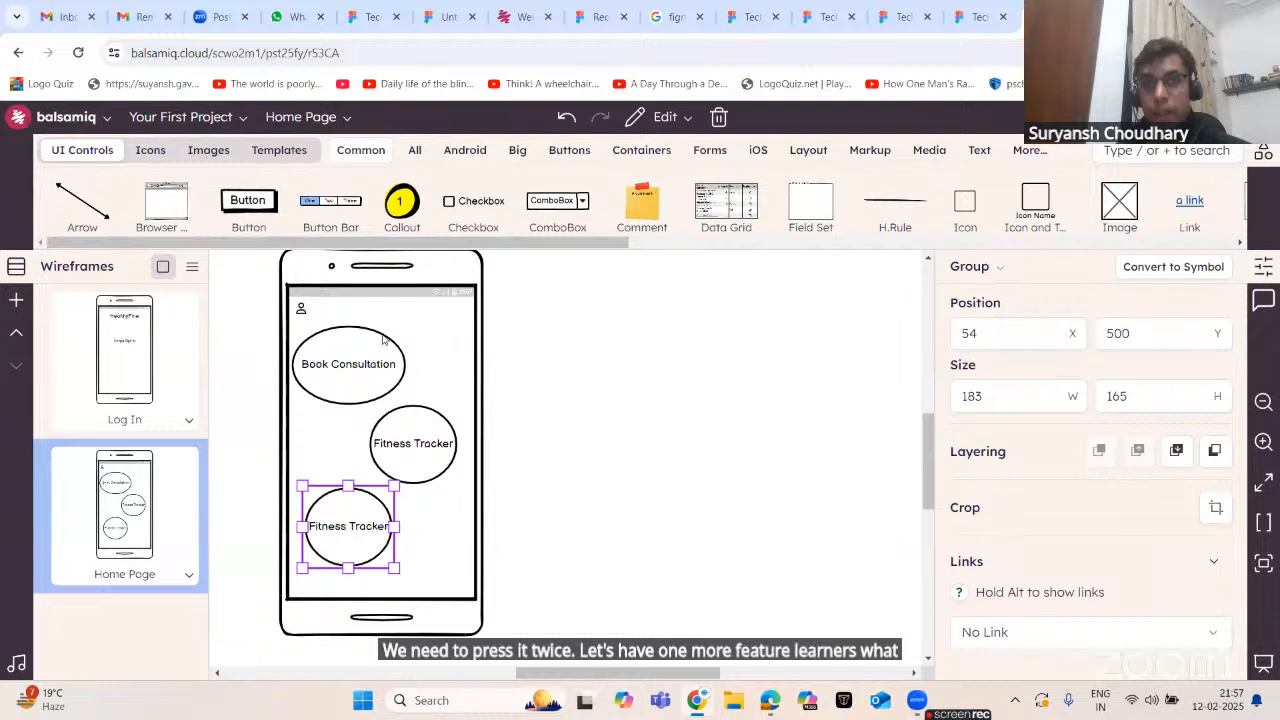
right_click(446, 364)
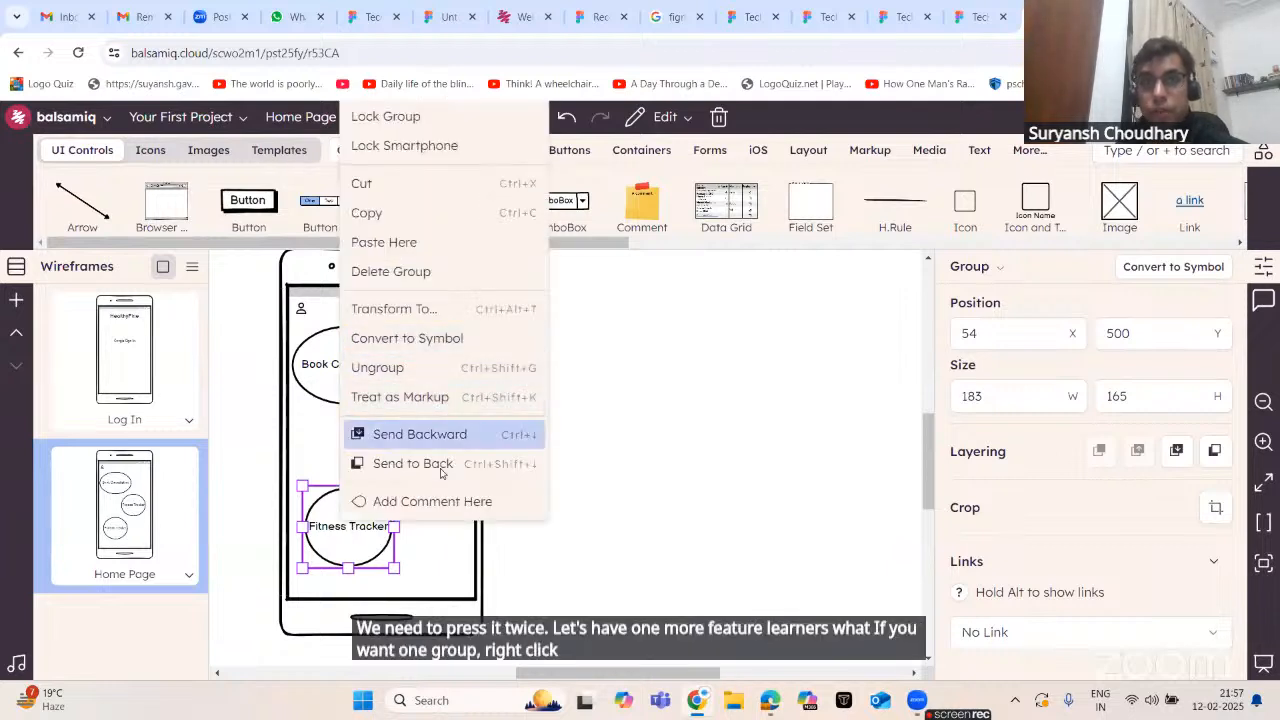
click(662, 540)
right_click(350, 542)
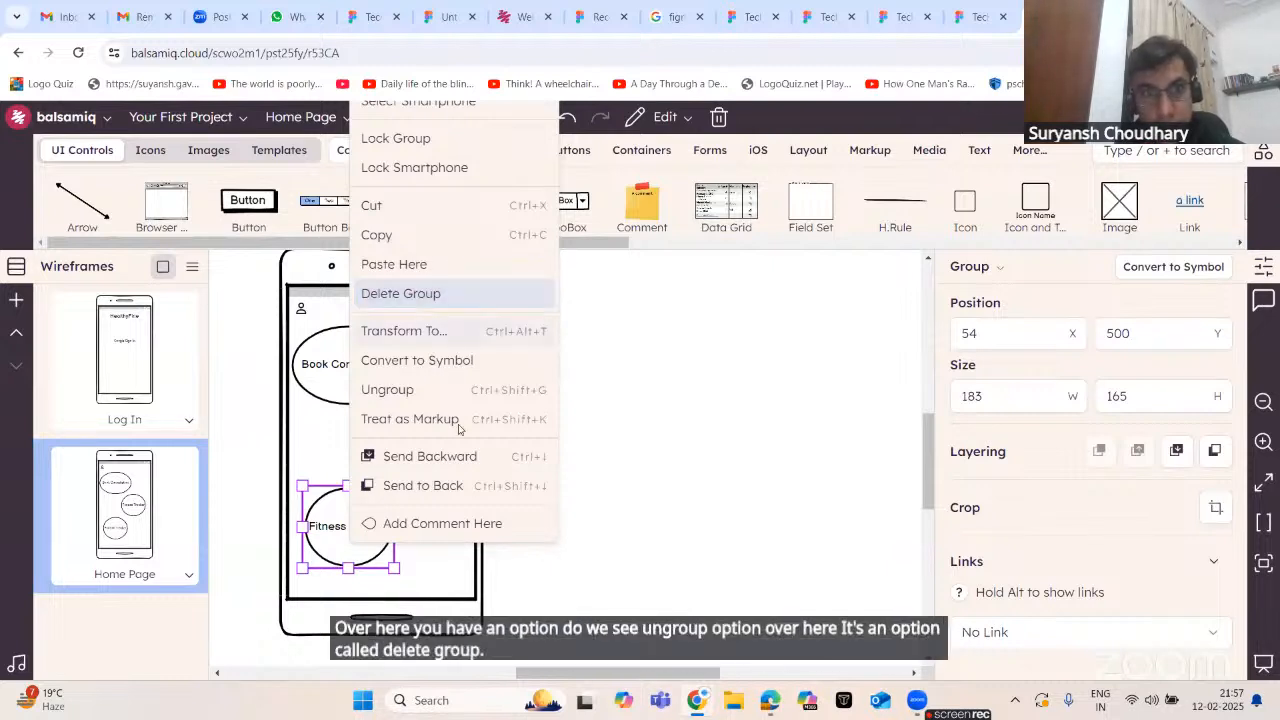
click(520, 391)
click(603, 477)
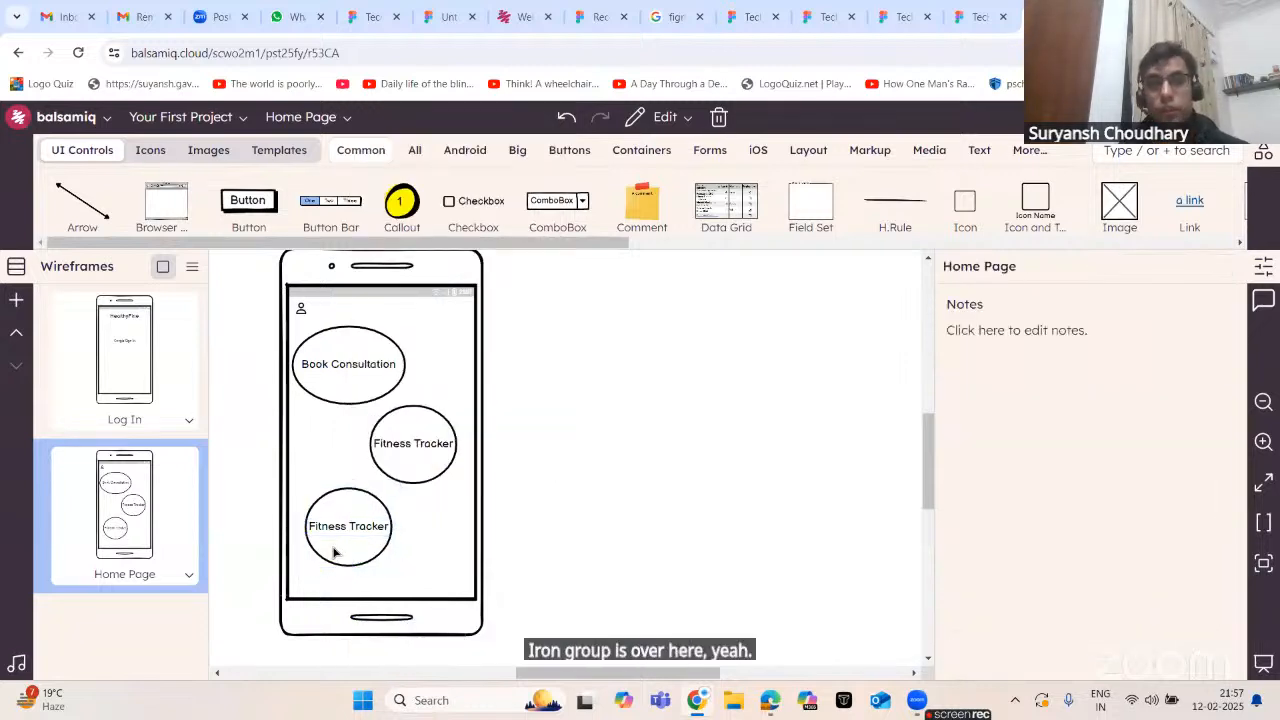
- Change the third circle's subtitle text to "Water Tracker"
double_click(337, 531)
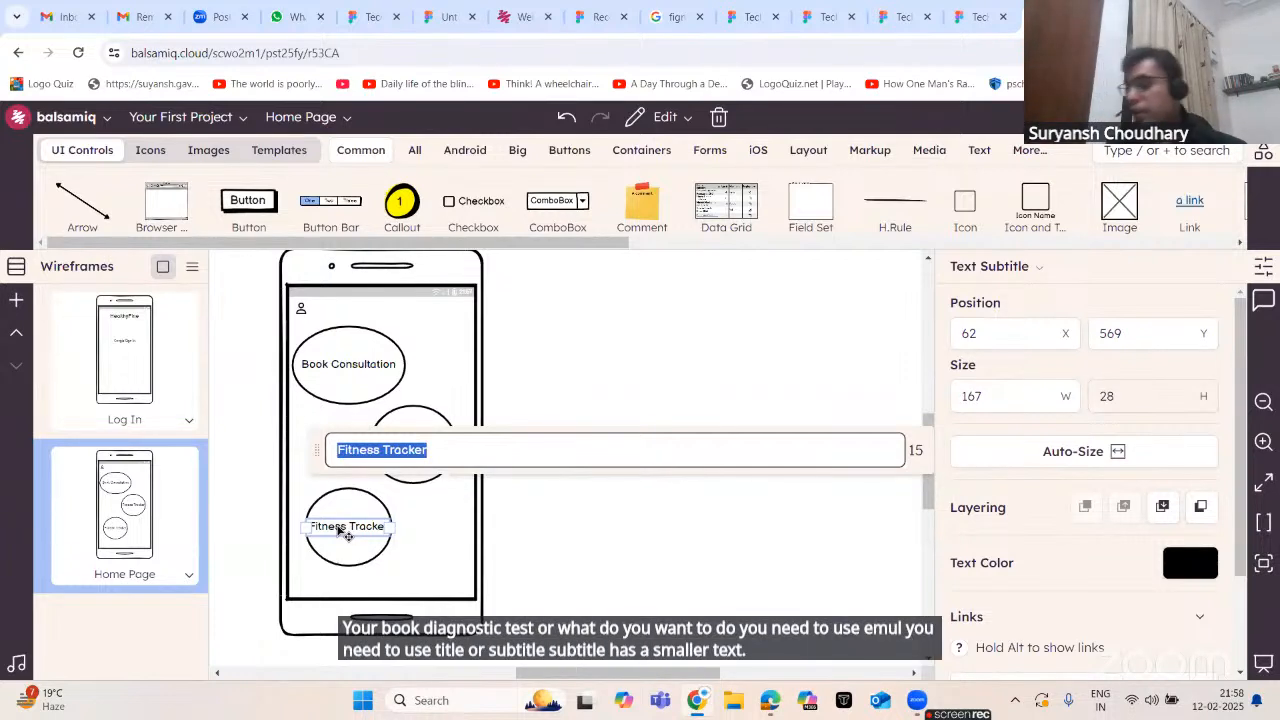
text(W)
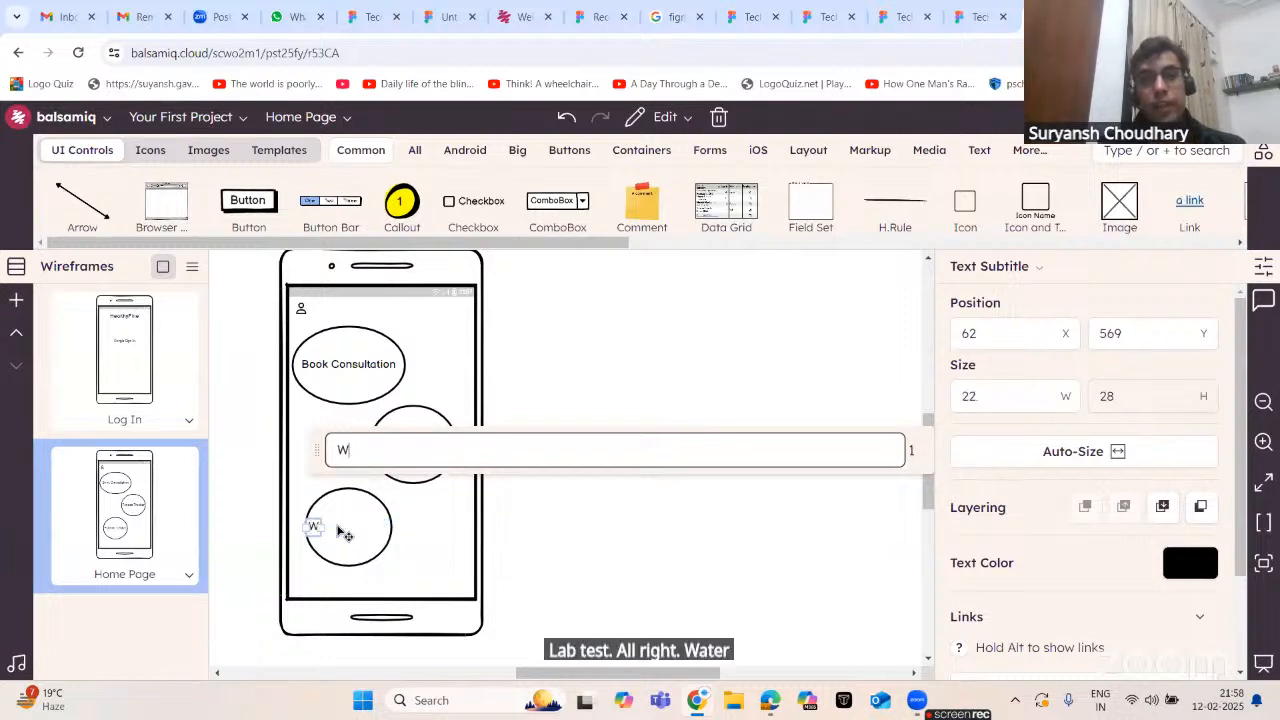
text(ater Tracker)
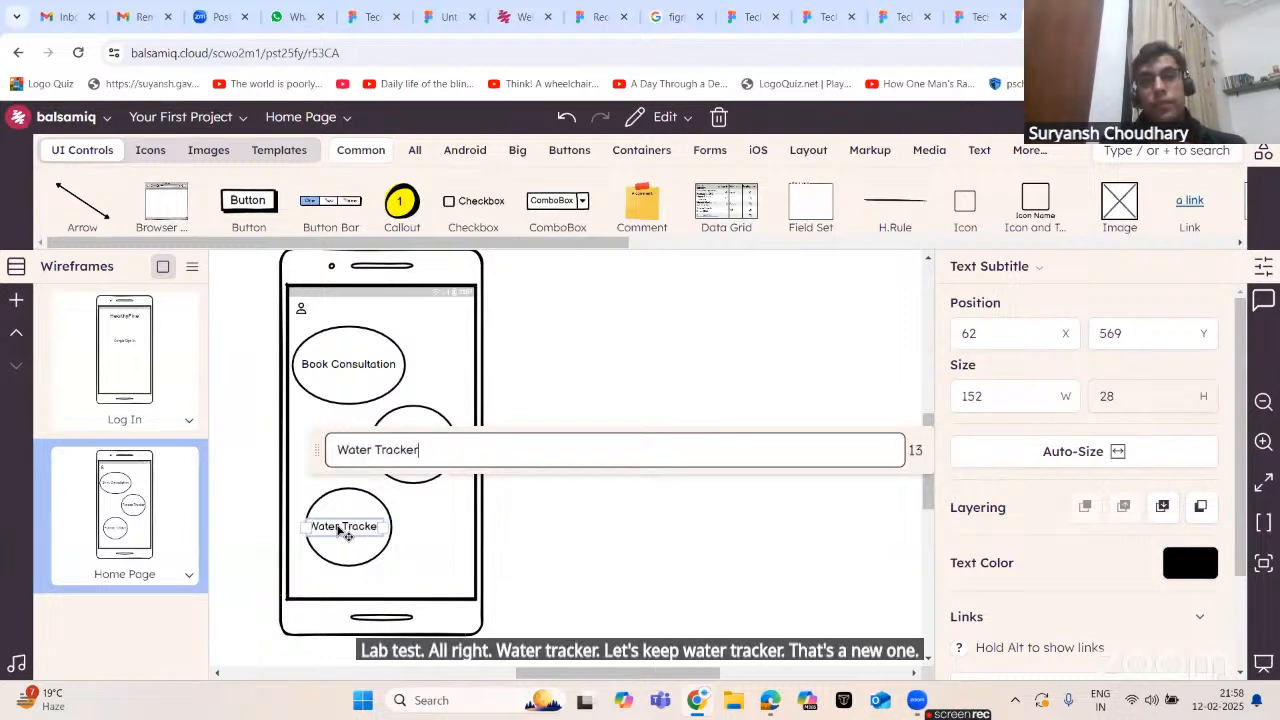
key(Return)
click(495, 475)
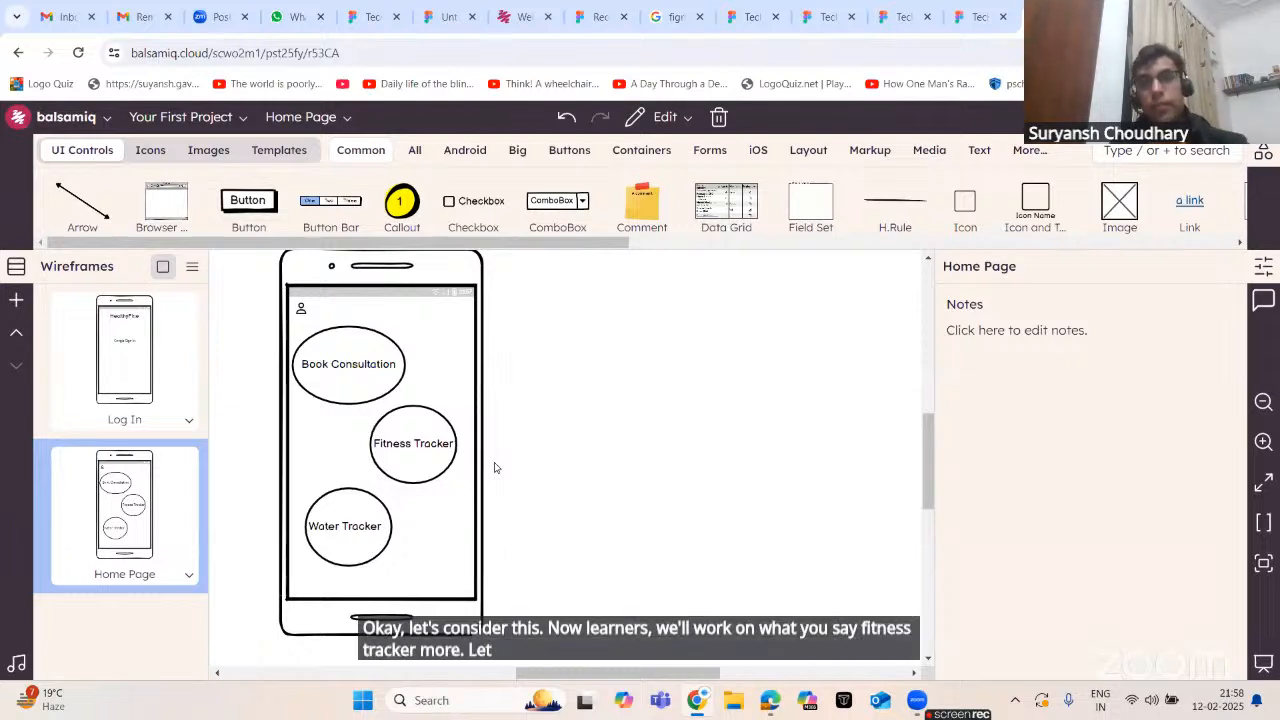
- Duplicate the Log In wireframe and move the copy below Home Page as the third wireframe
click(189, 574)
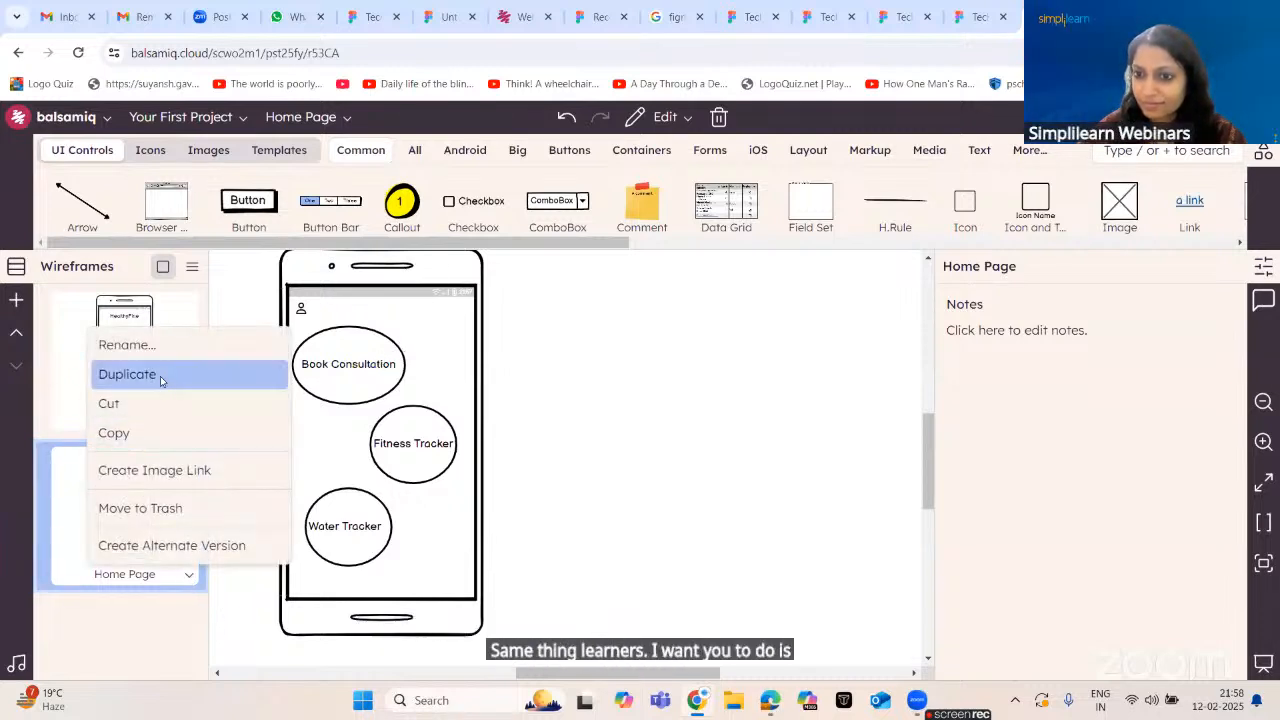
click(508, 371)
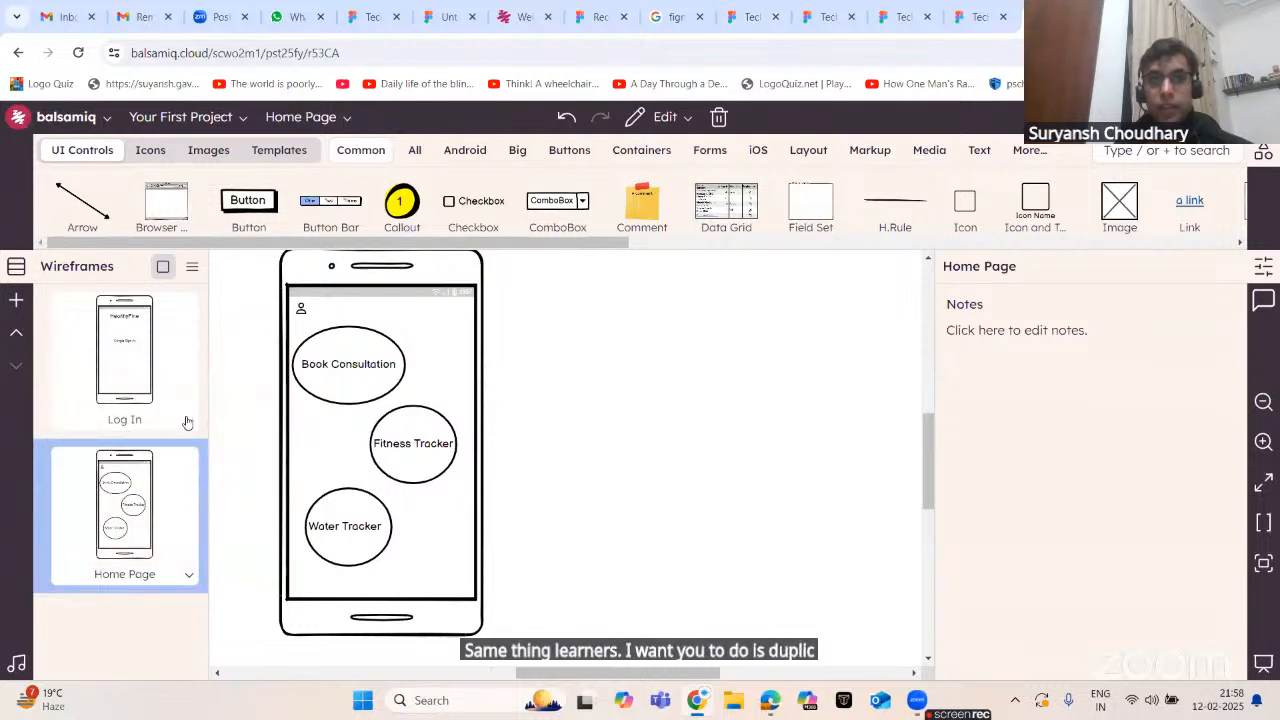
click(187, 421)
click(152, 479)
scroll(154, 488, down, 1)
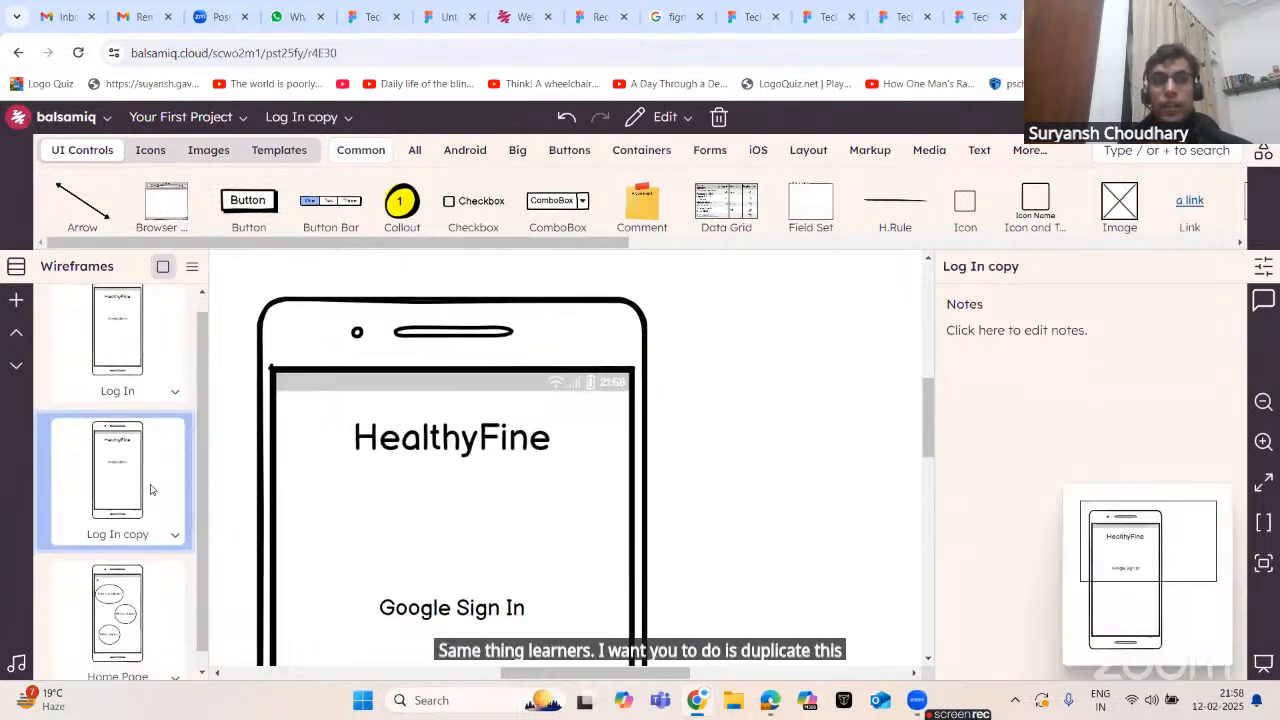
drag(123, 526, 124, 605)
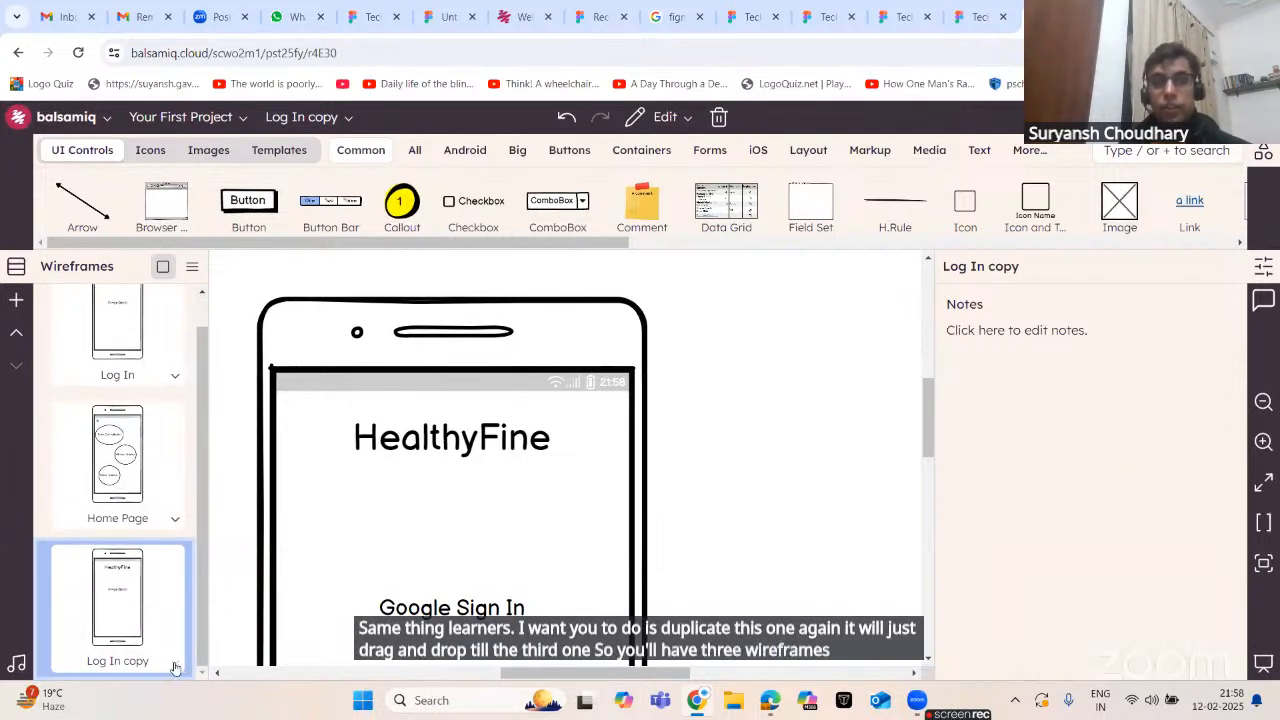
drag(165, 445, 168, 447)
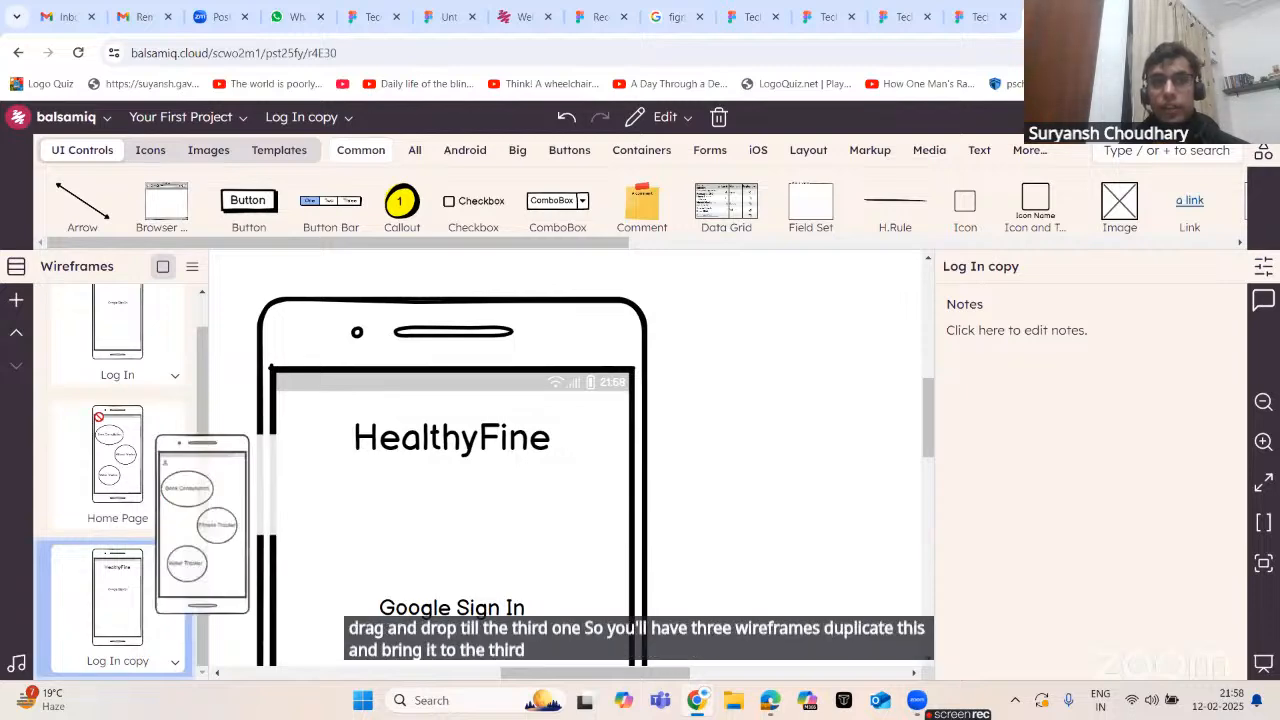
drag(98, 416, 98, 416)
- Rename the copied Log In wireframe as "Fitness Tracker"
click(176, 664)
click(169, 440)
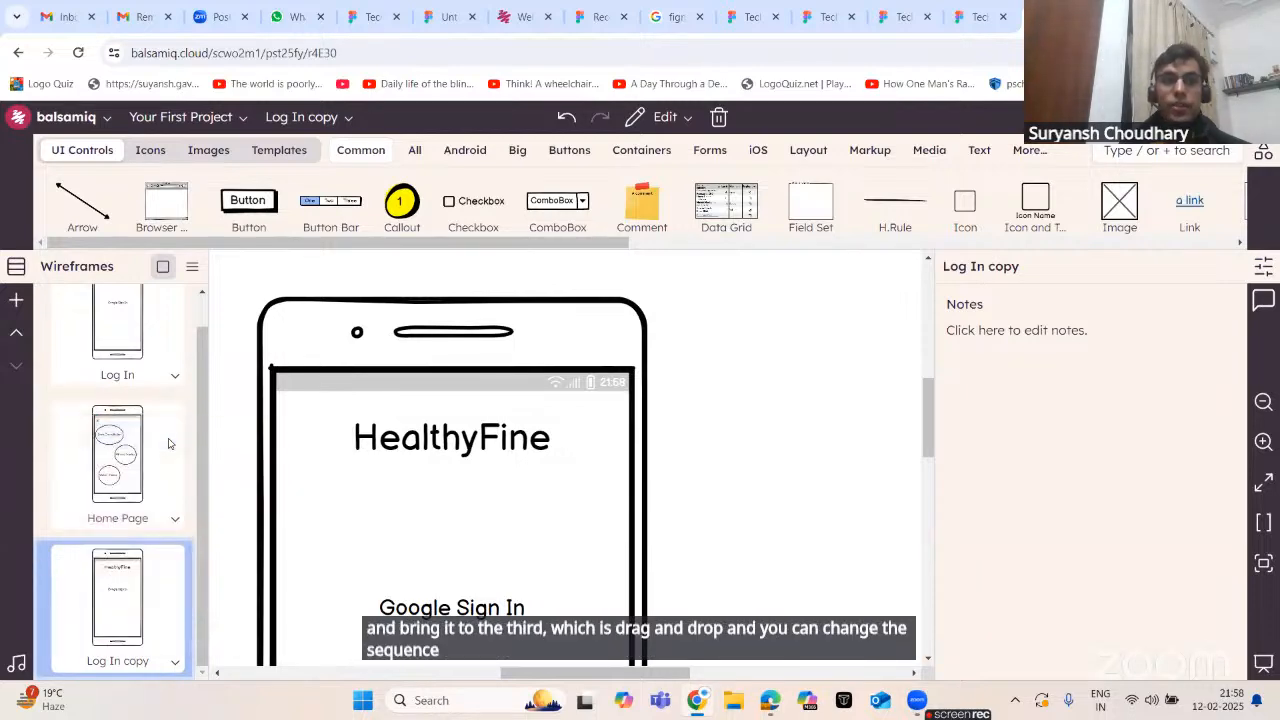
click(622, 381)
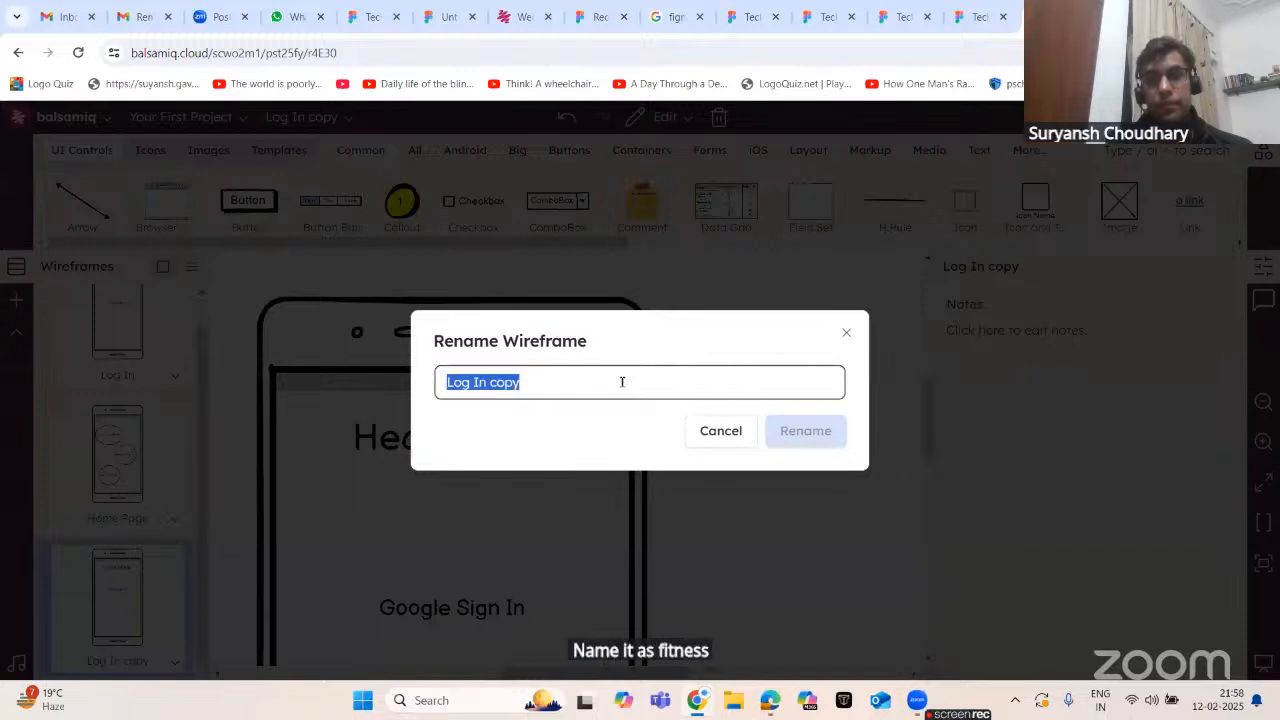
text(F)
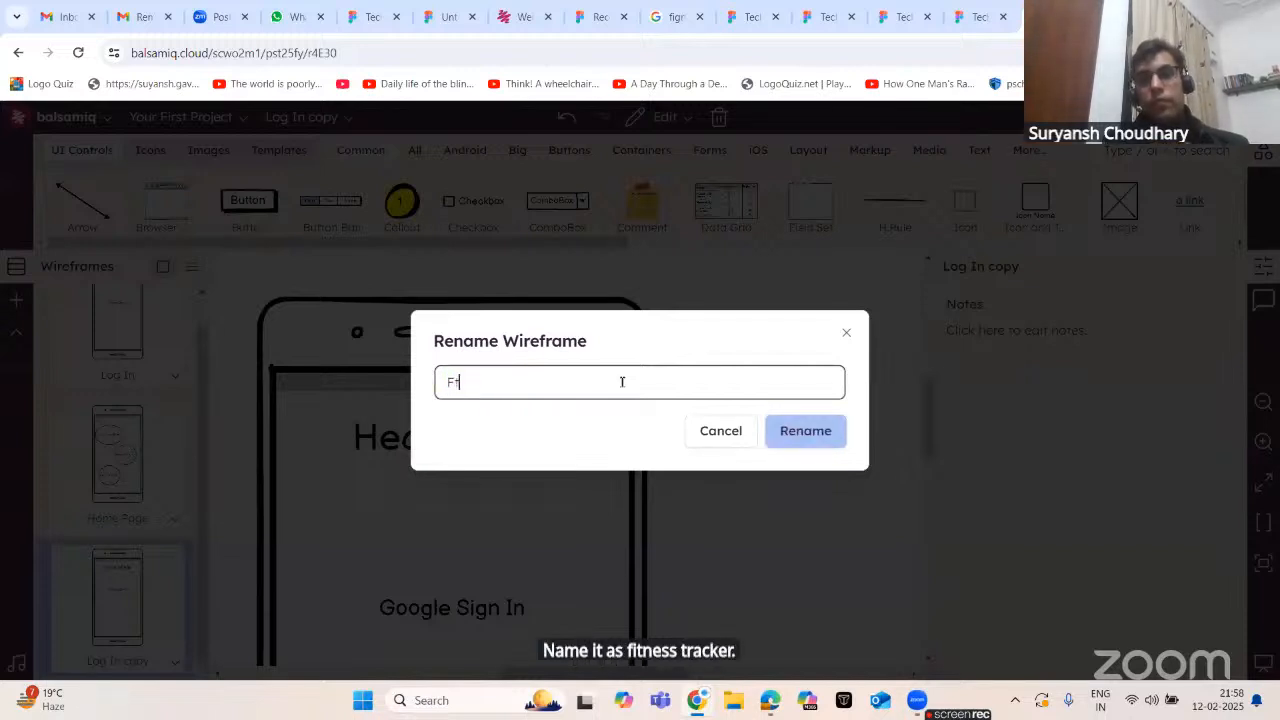
text(itness Tracker)
key(Return)
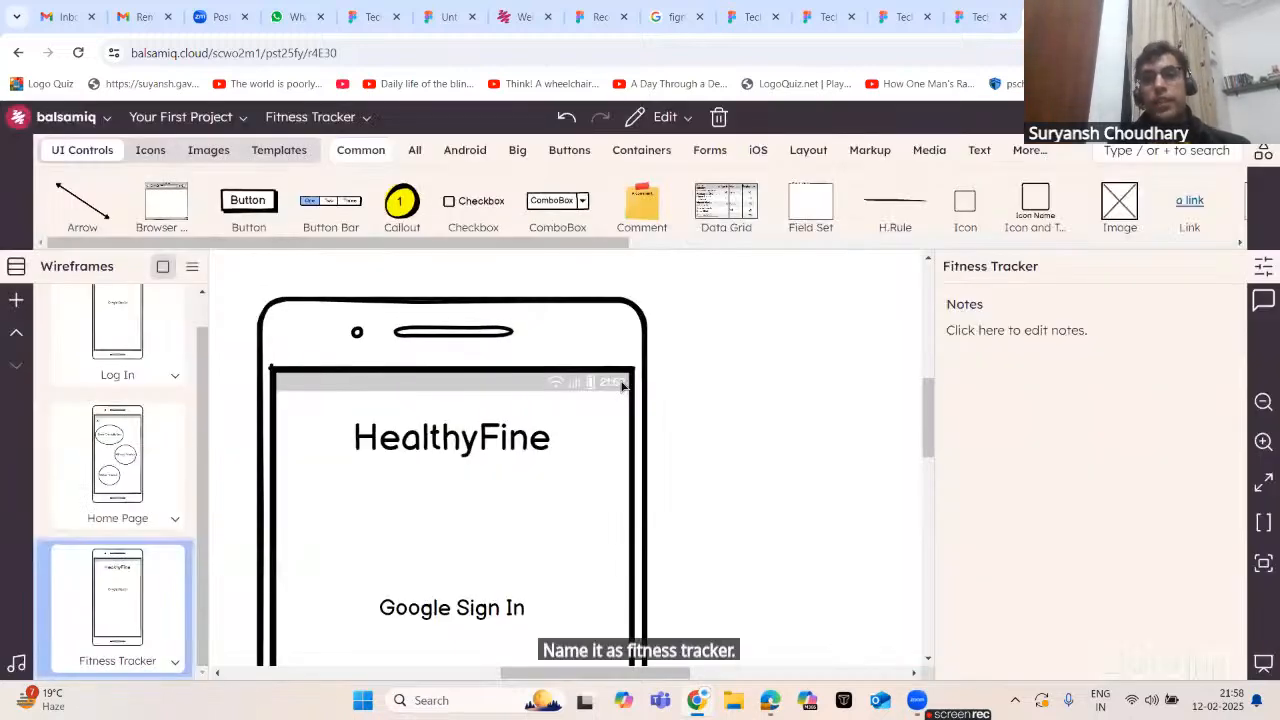
- Delete the Google Sign In and HealthyFine texts and move the emptied phone mockup towards the middle of the canvas
click(448, 608)
key(Delete)
click(470, 448)
key(Delete)
drag(508, 500, 640, 411)
scroll(604, 415, down, 5)
scroll(637, 491, down, 2)
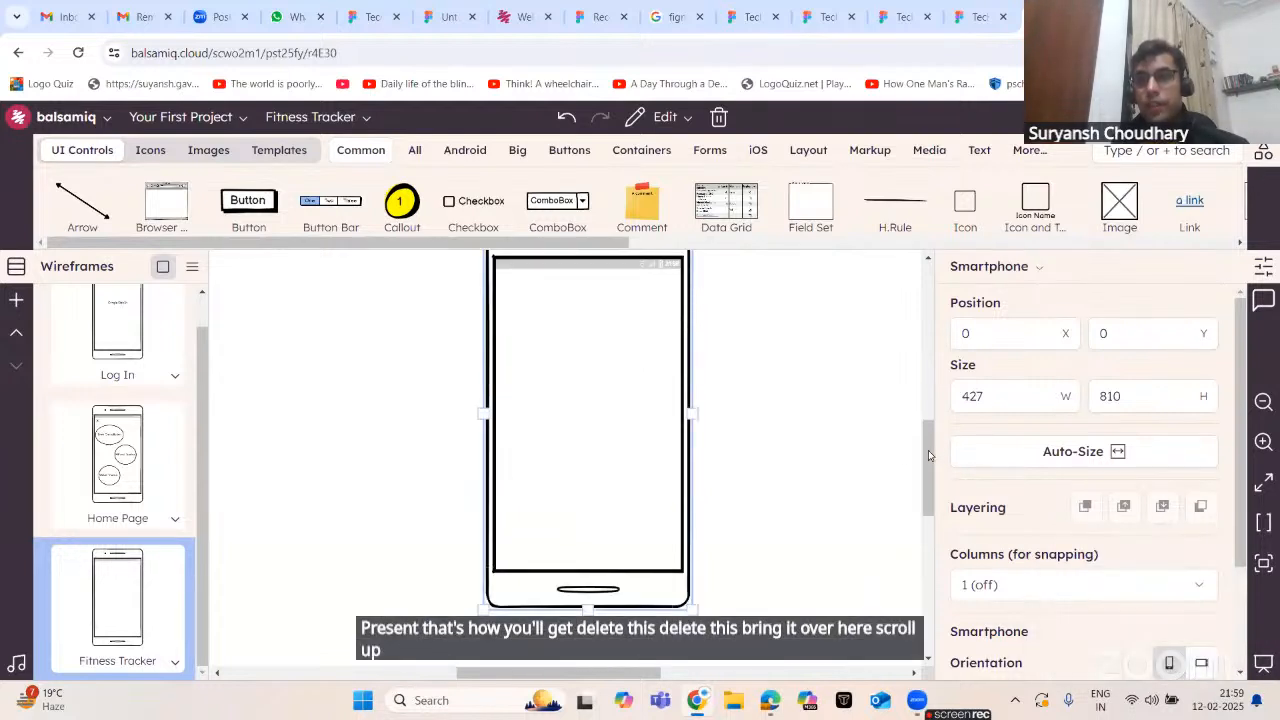
scroll(922, 440, up, 2)
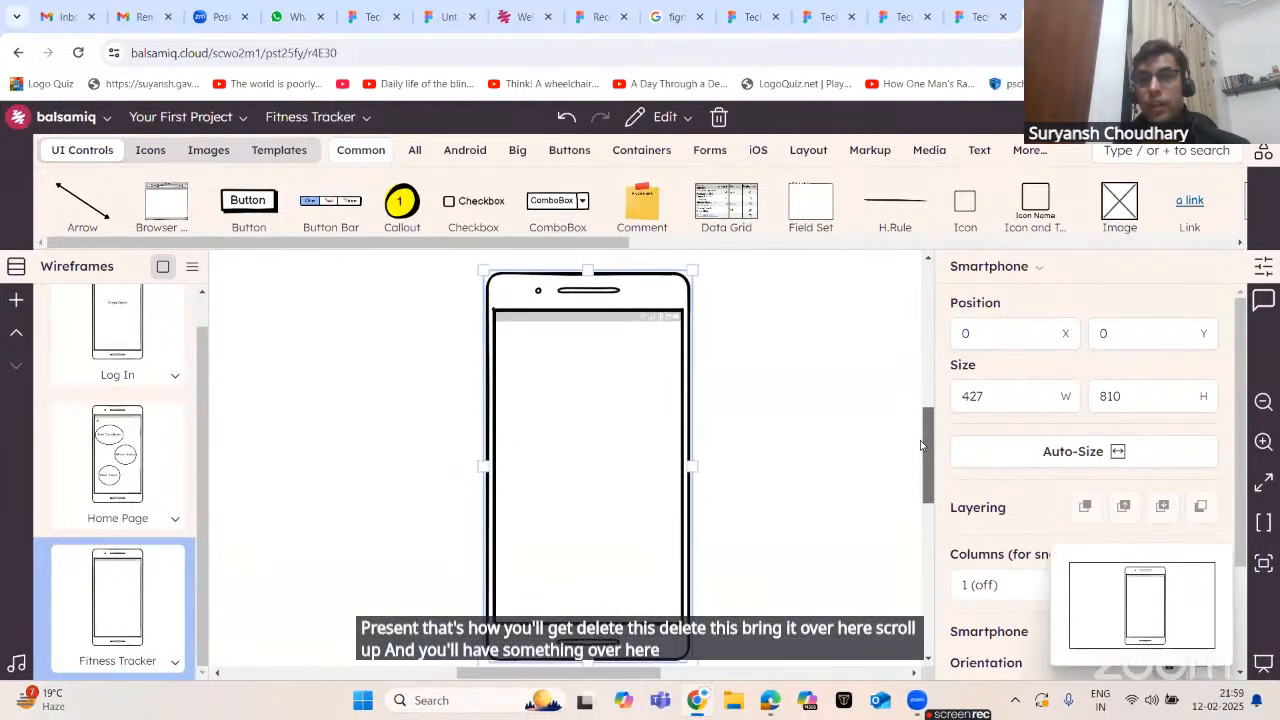
click(844, 458)
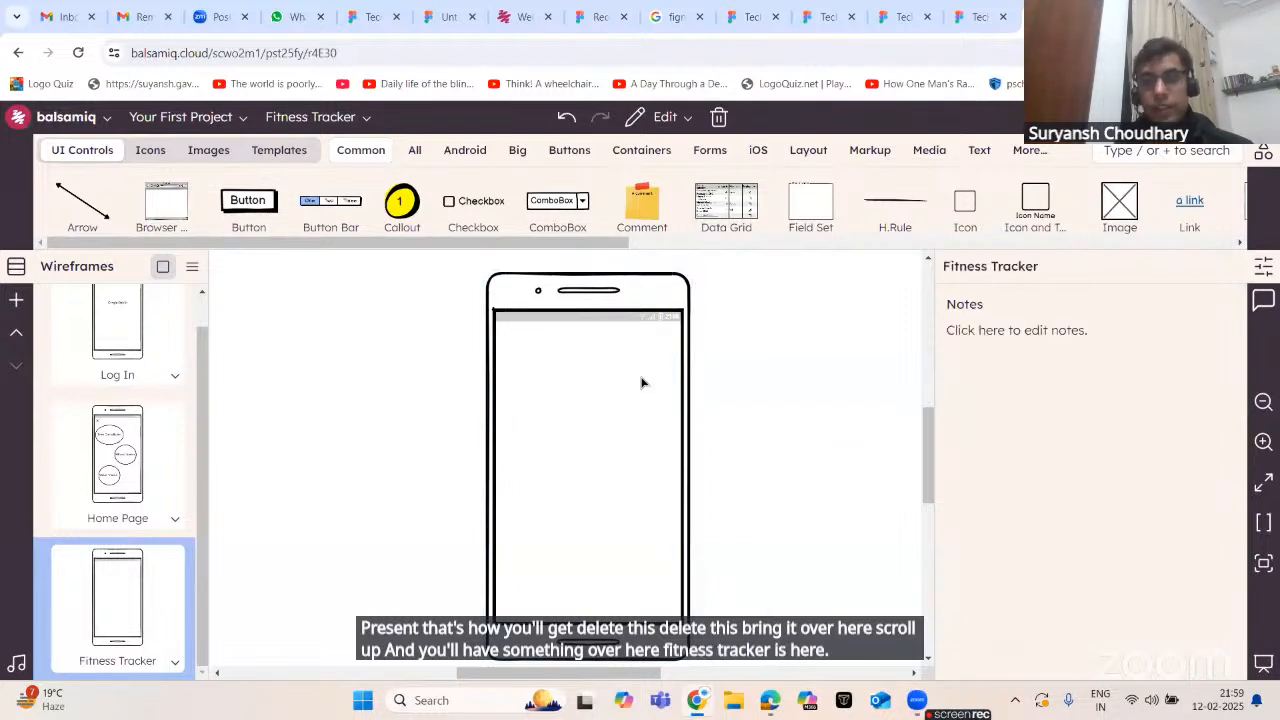
- Add a Text Title reading "2058 Steps" near the top of the phone screen at about X 47, Y 165
click(1138, 152)
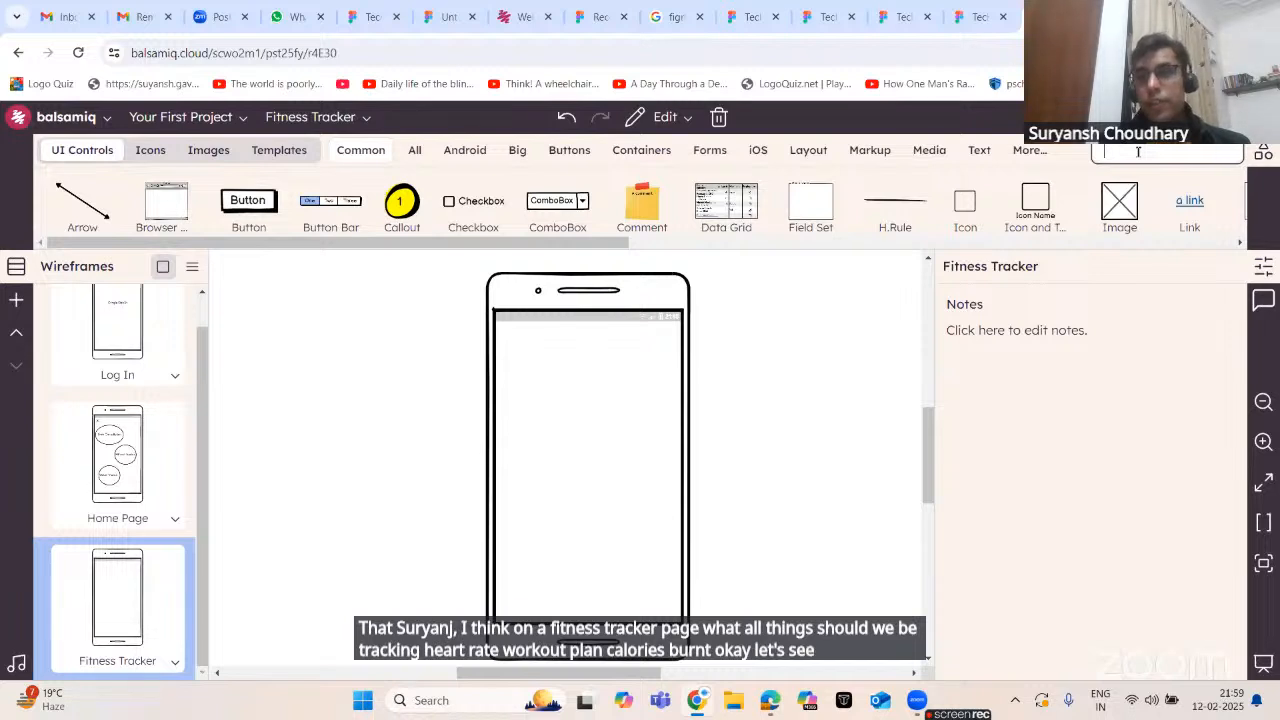
text(tit)
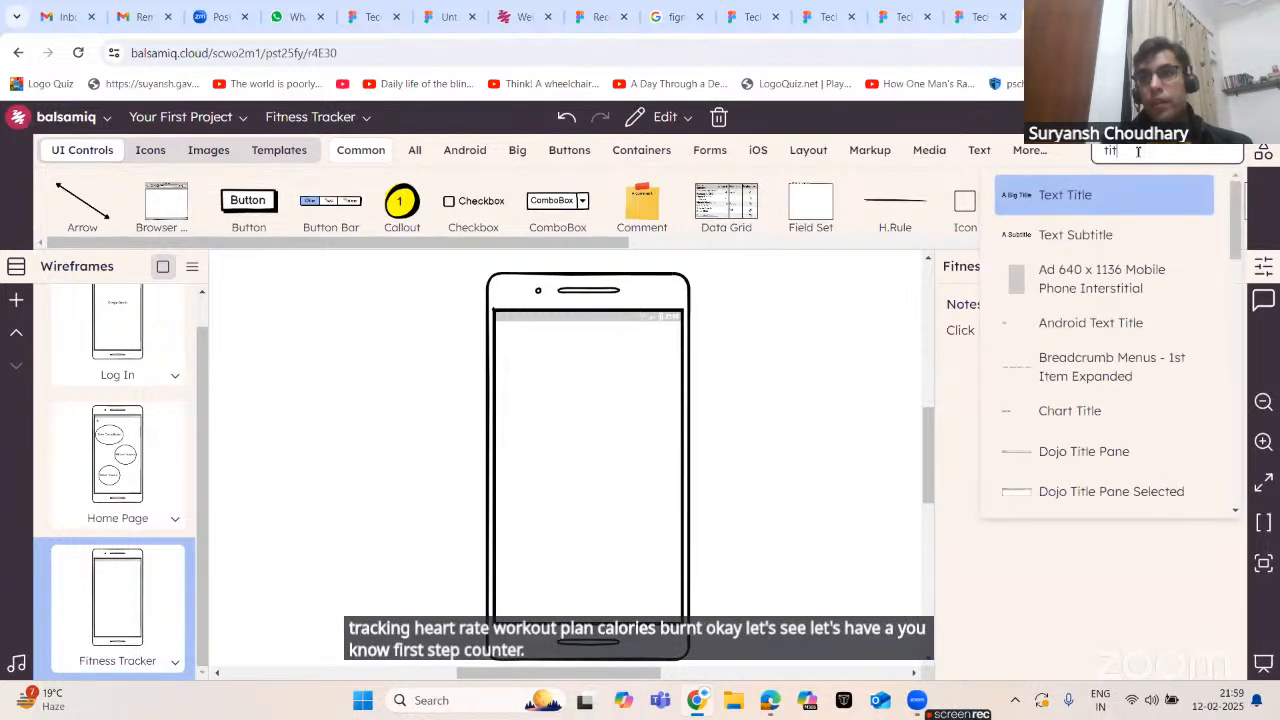
key(Return)
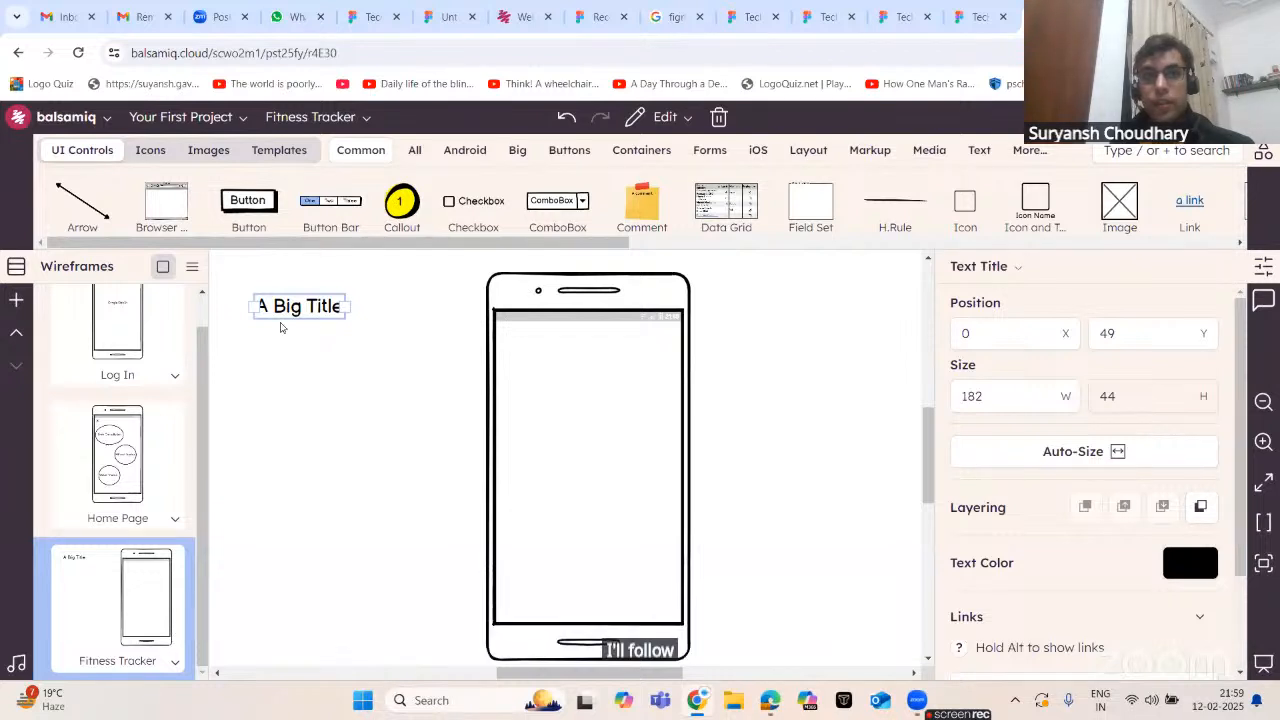
drag(340, 330, 585, 381)
double_click(585, 380)
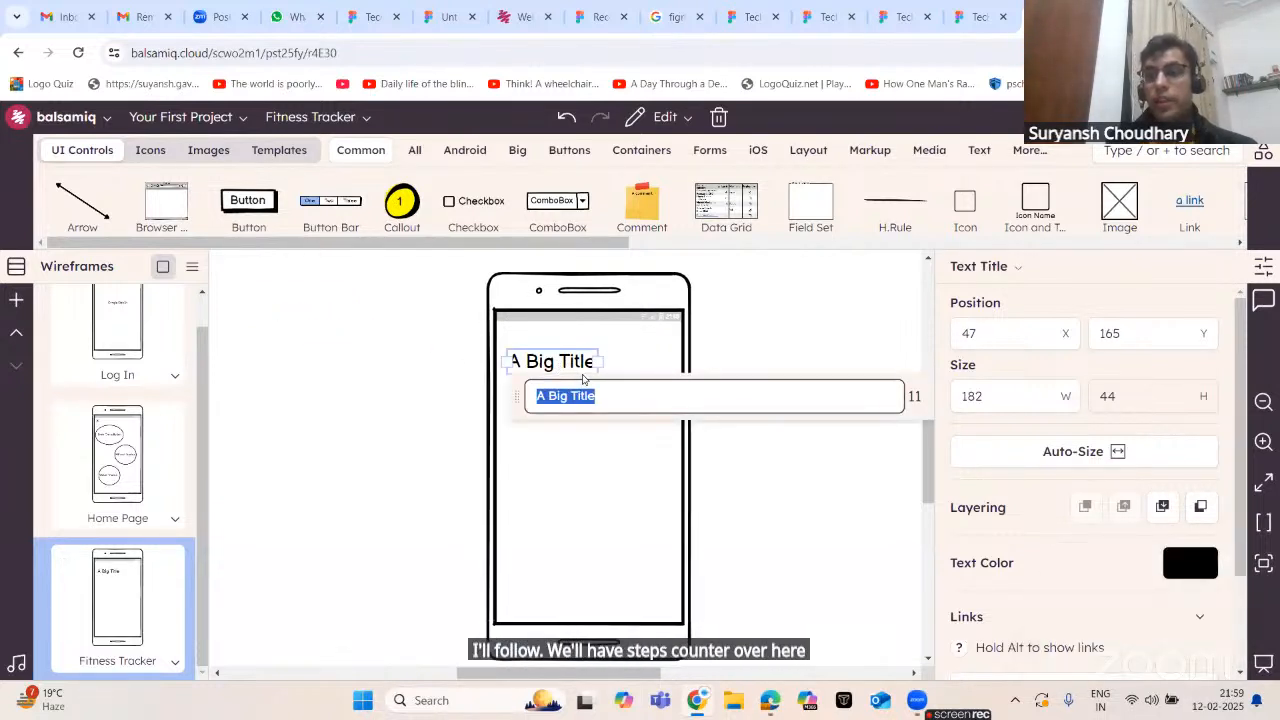
text(2058)
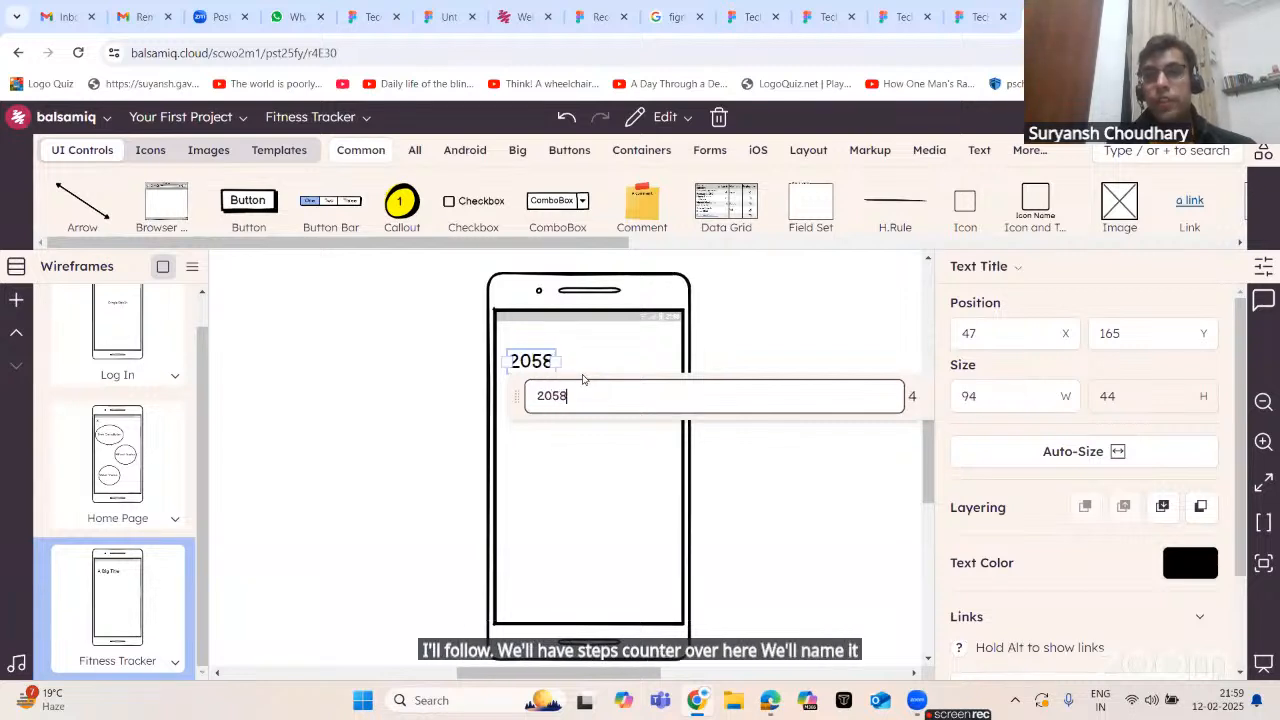
text( Steps)
key(Return)
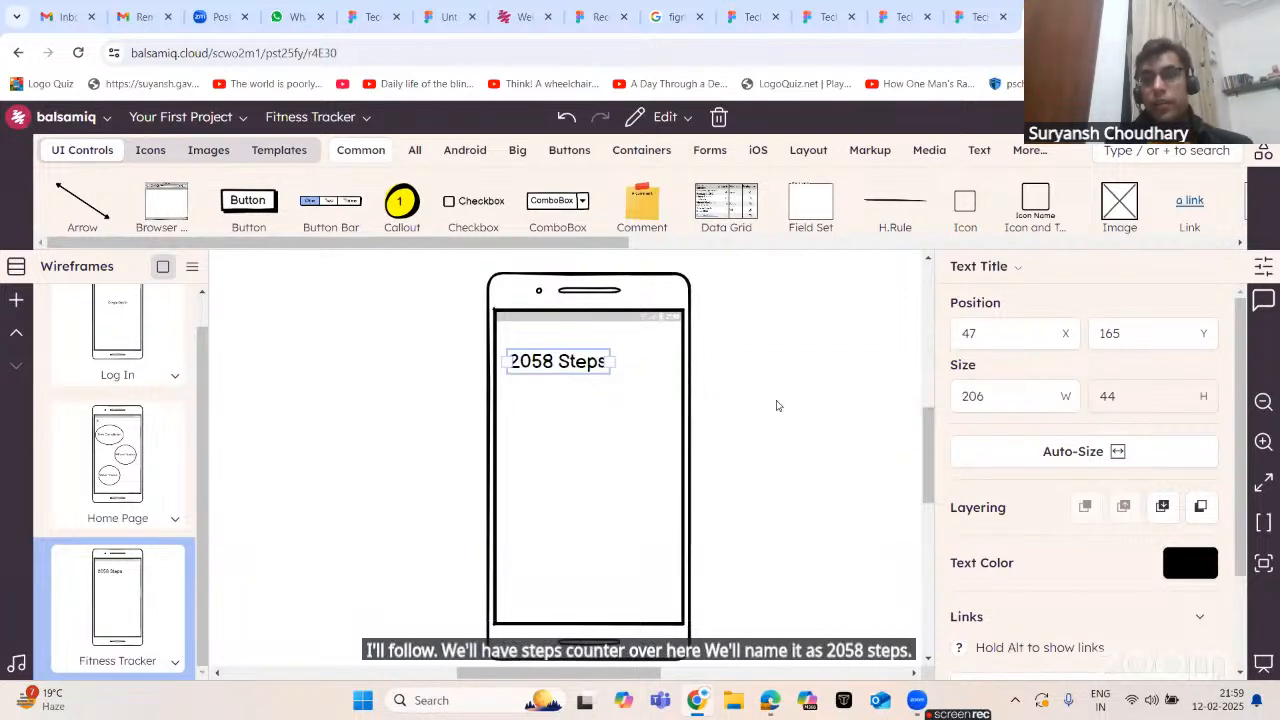
click(781, 407)
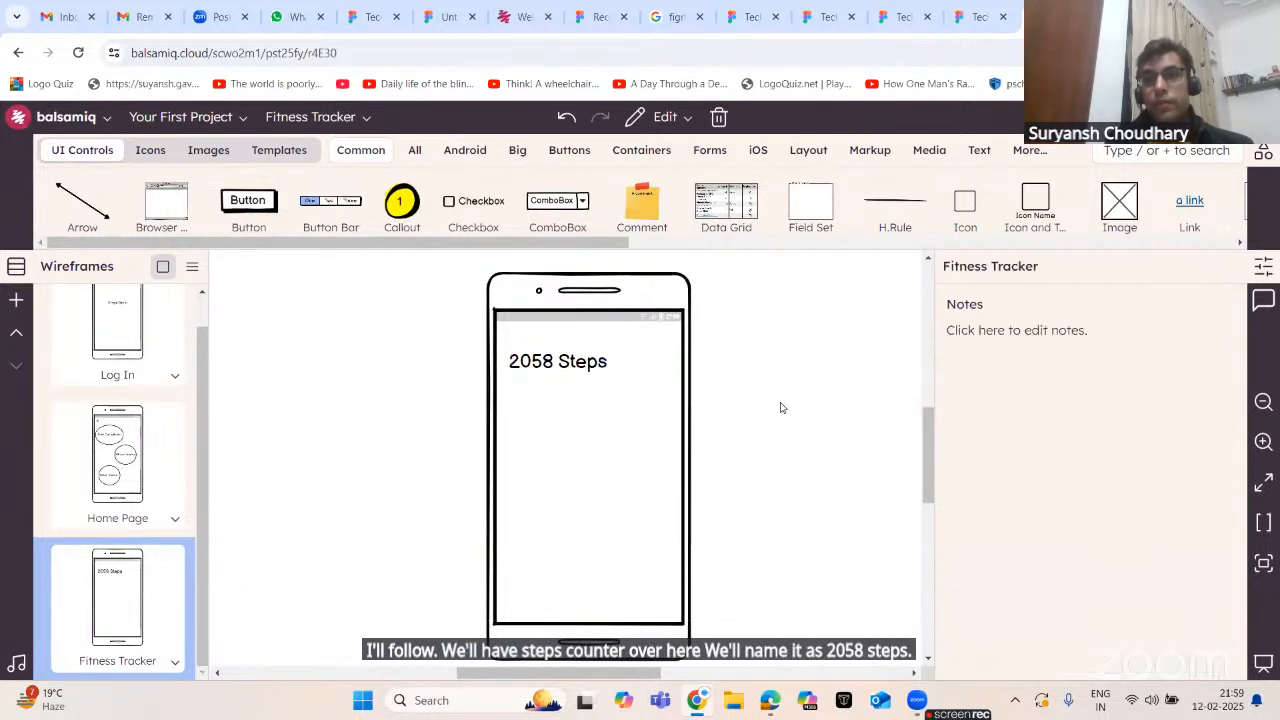
- Insert a Heart Circle Check Regular icon and place it below the "2058 Steps" title at about X 257, Y 274
click(1142, 157)
text(heart)
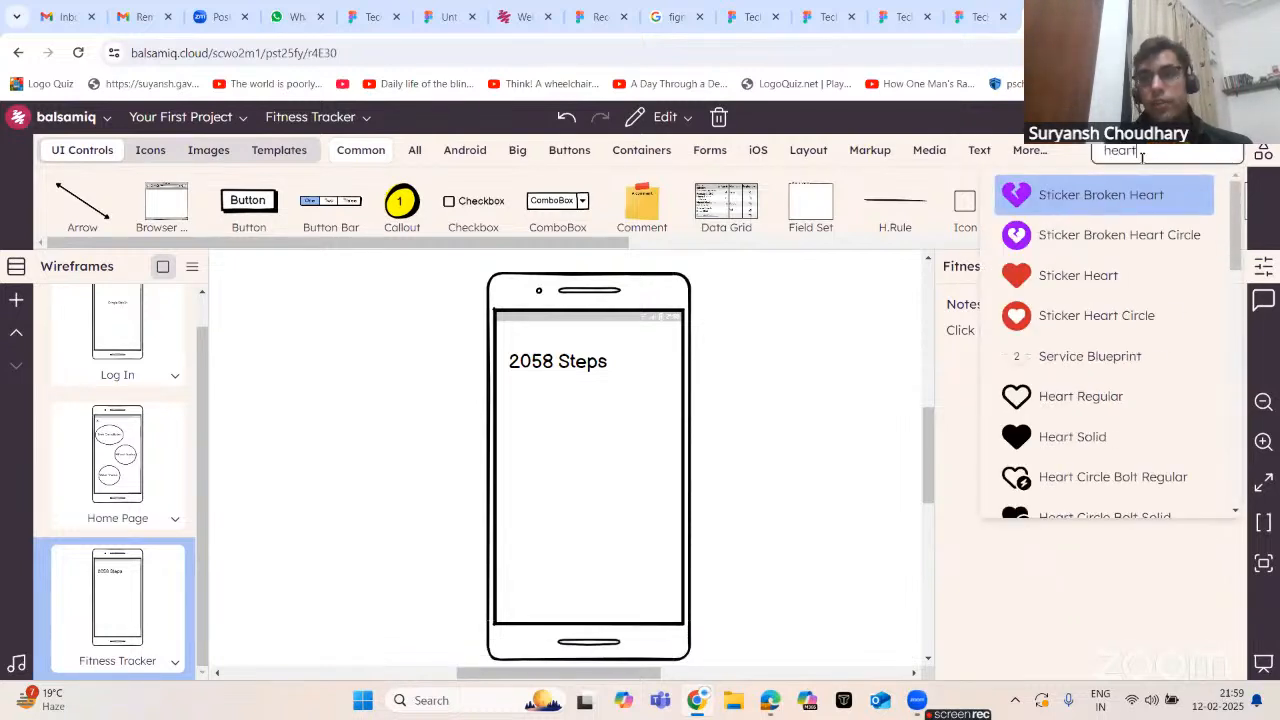
key(Down)
key(Down)
key(Down)
key(Down)
key(Down)
key(Down)
key(Down)
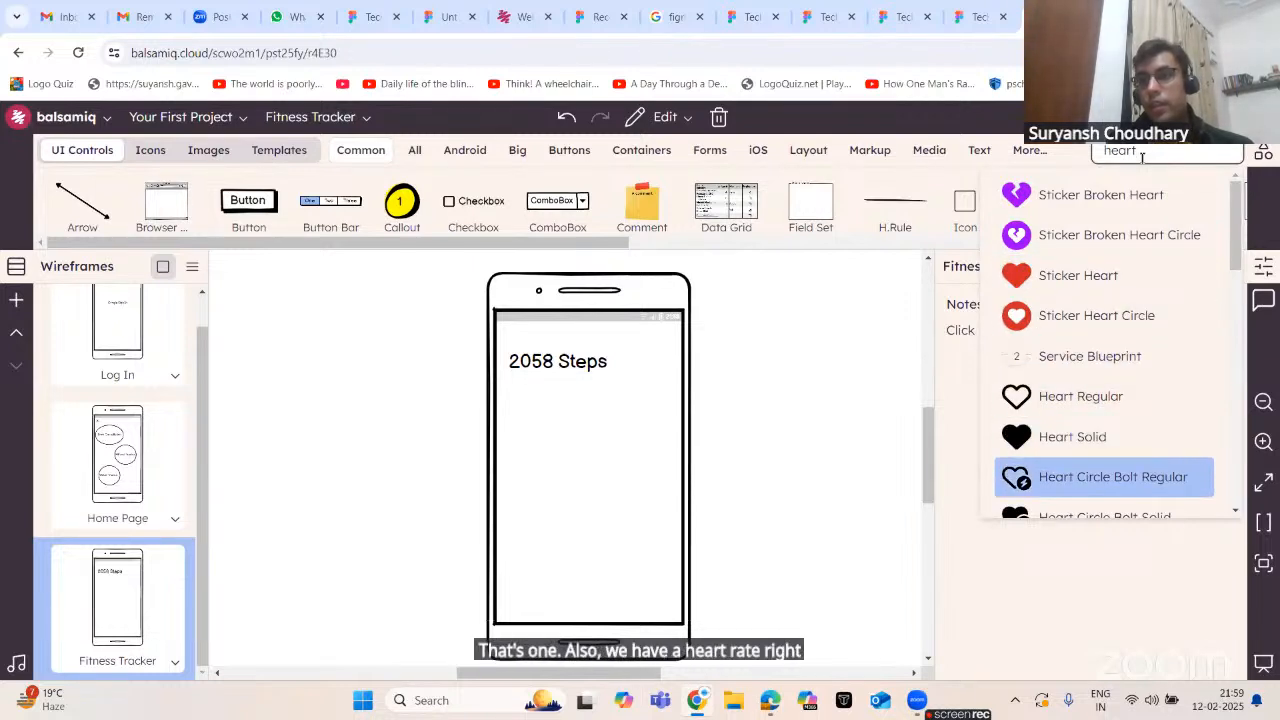
key(Down)
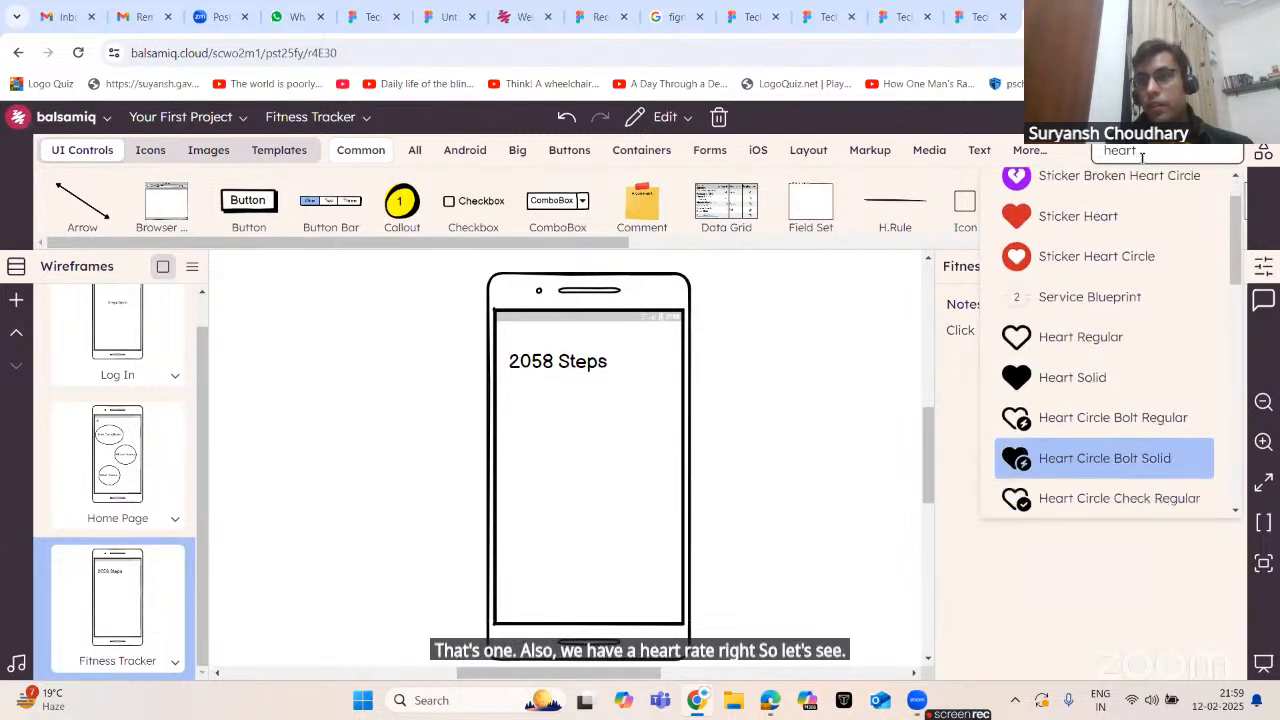
key(Down)
key(Up)
key(Down)
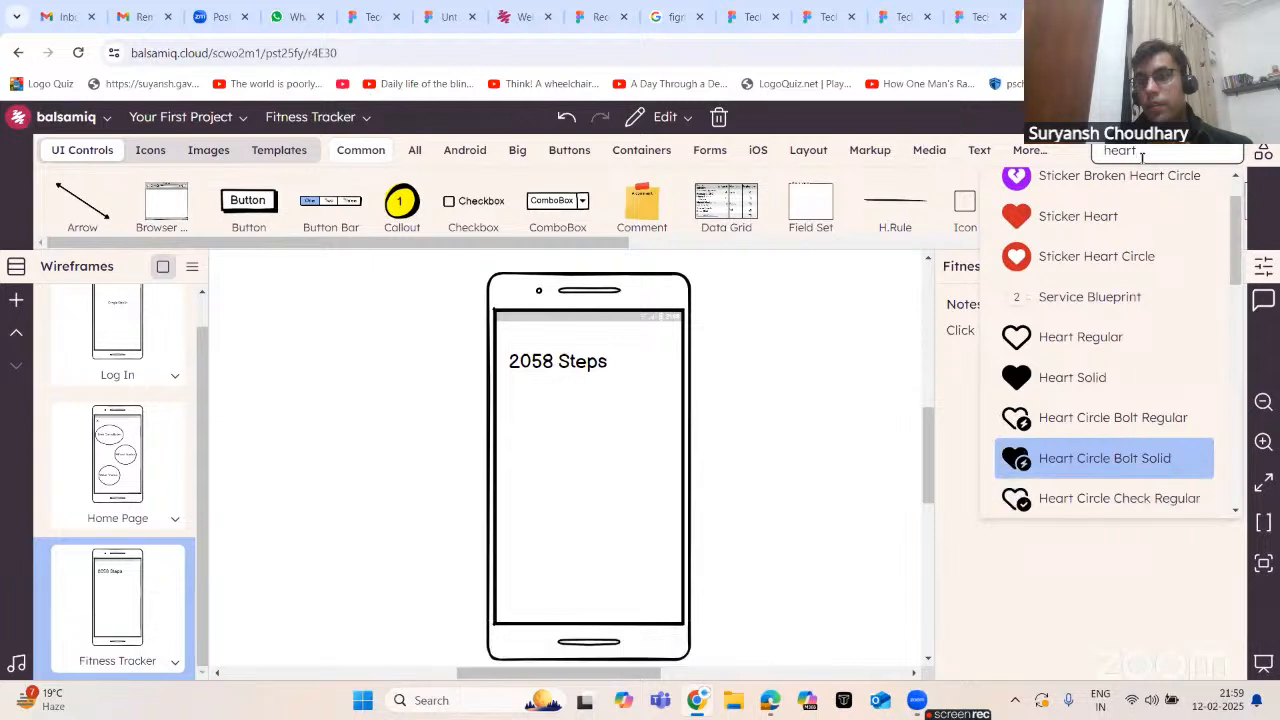
key(Return)
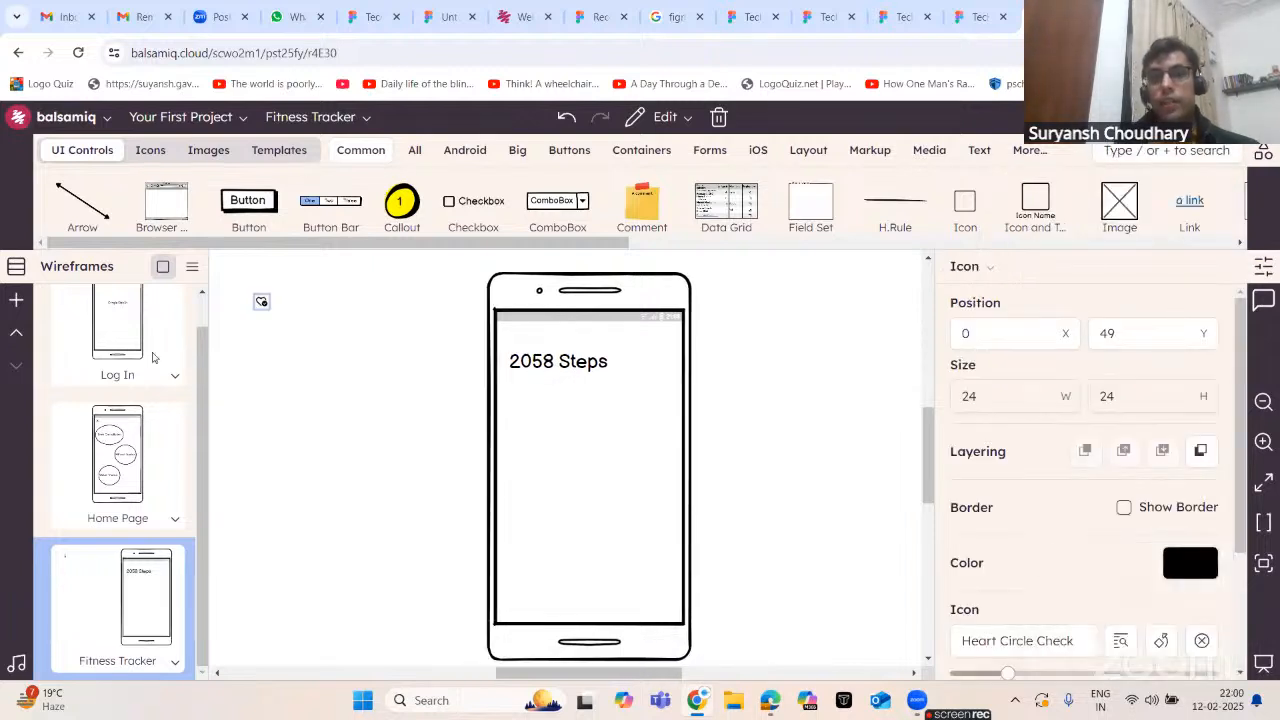
drag(260, 301, 614, 409)
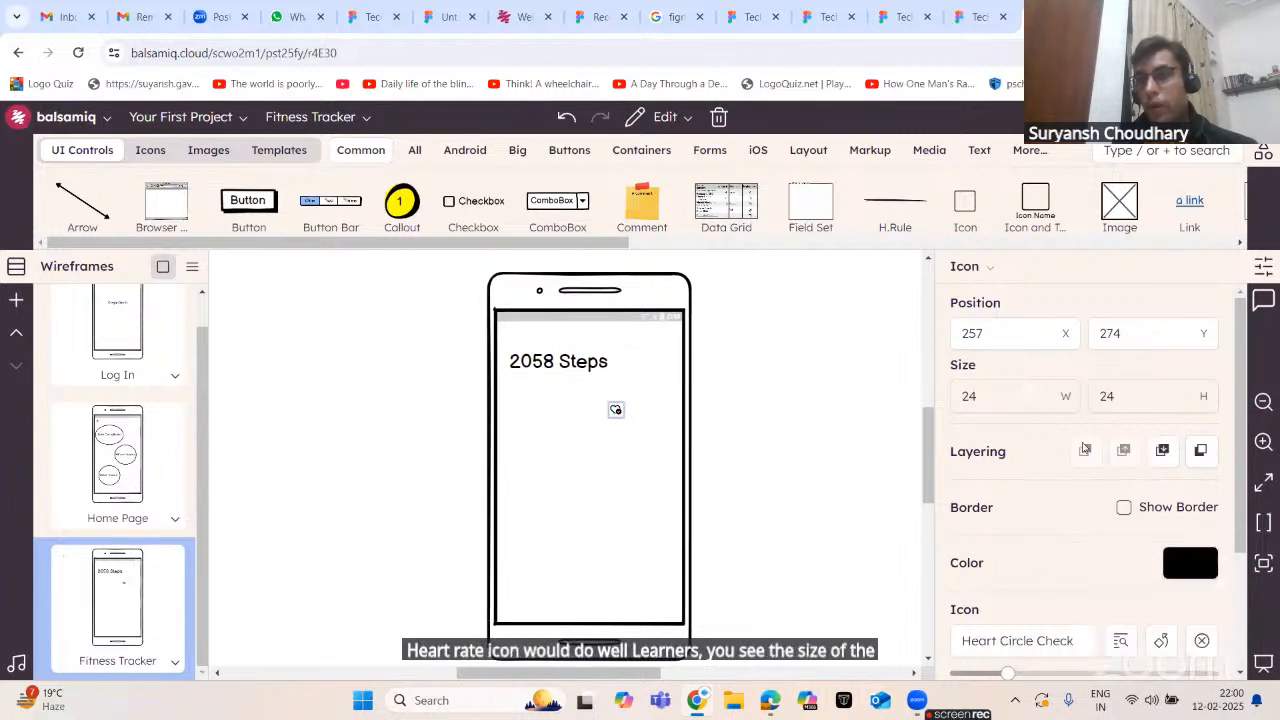
- Enlarge the heart icon on the Fitness Tracker screen to size XL and move it to about X 305, Y 274
scroll(1063, 495, down, 2)
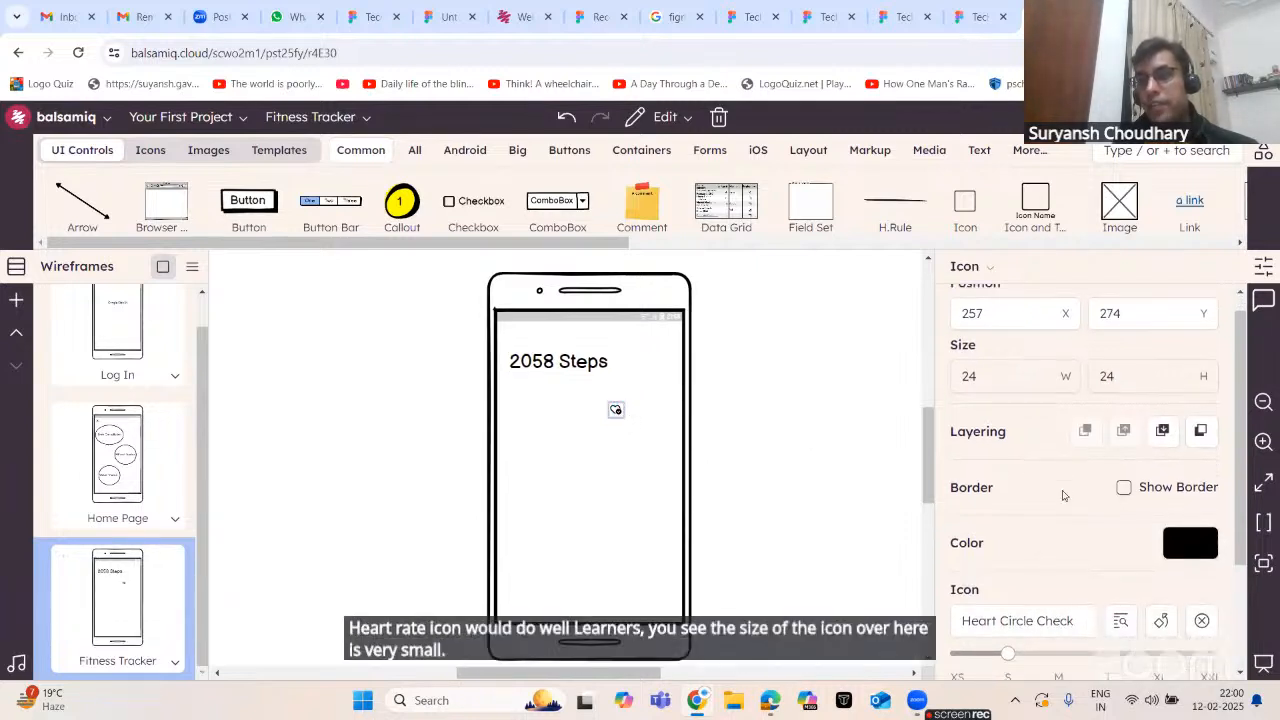
scroll(1063, 495, up, 2)
click(716, 443)
click(617, 411)
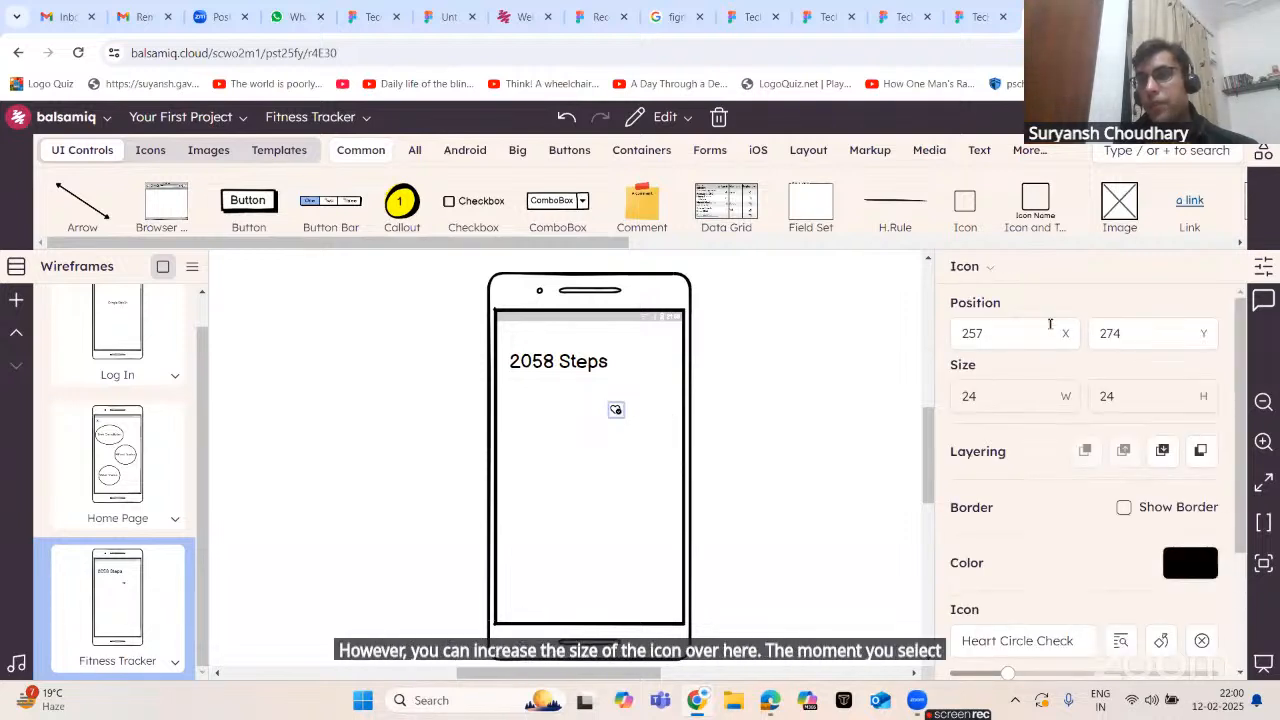
click(1264, 268)
click(1264, 268)
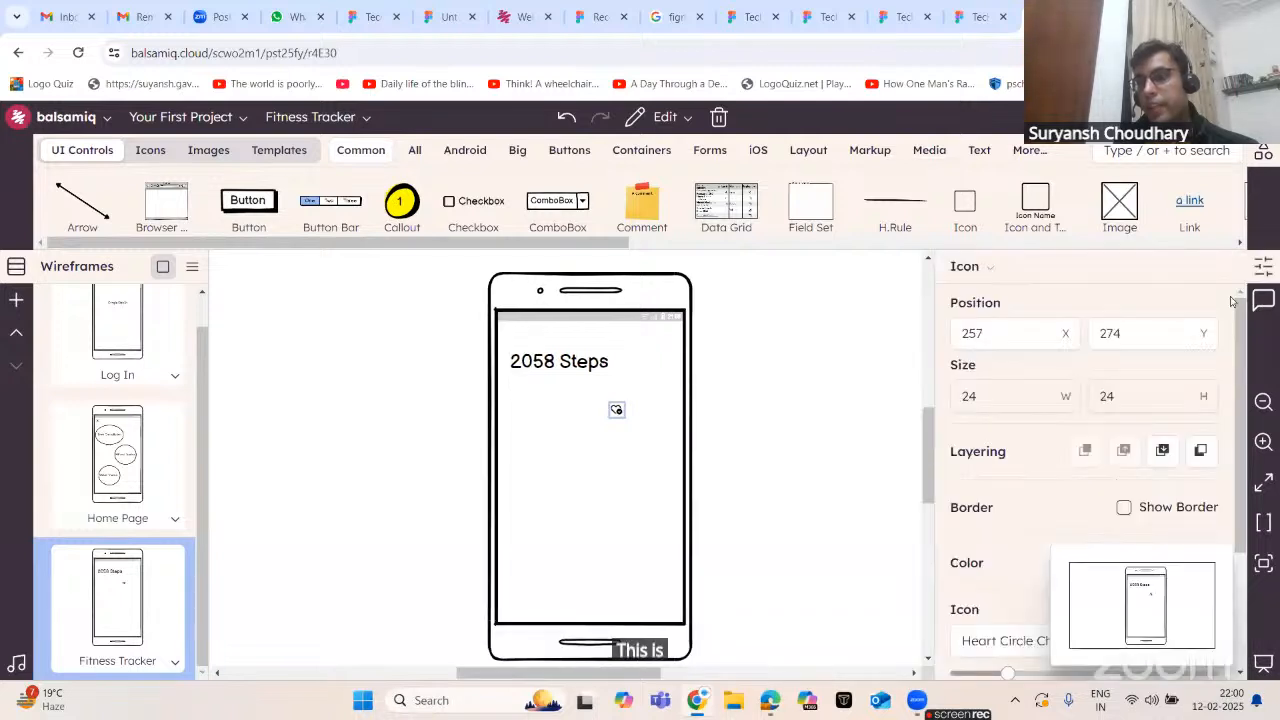
scroll(1105, 520, down, 2)
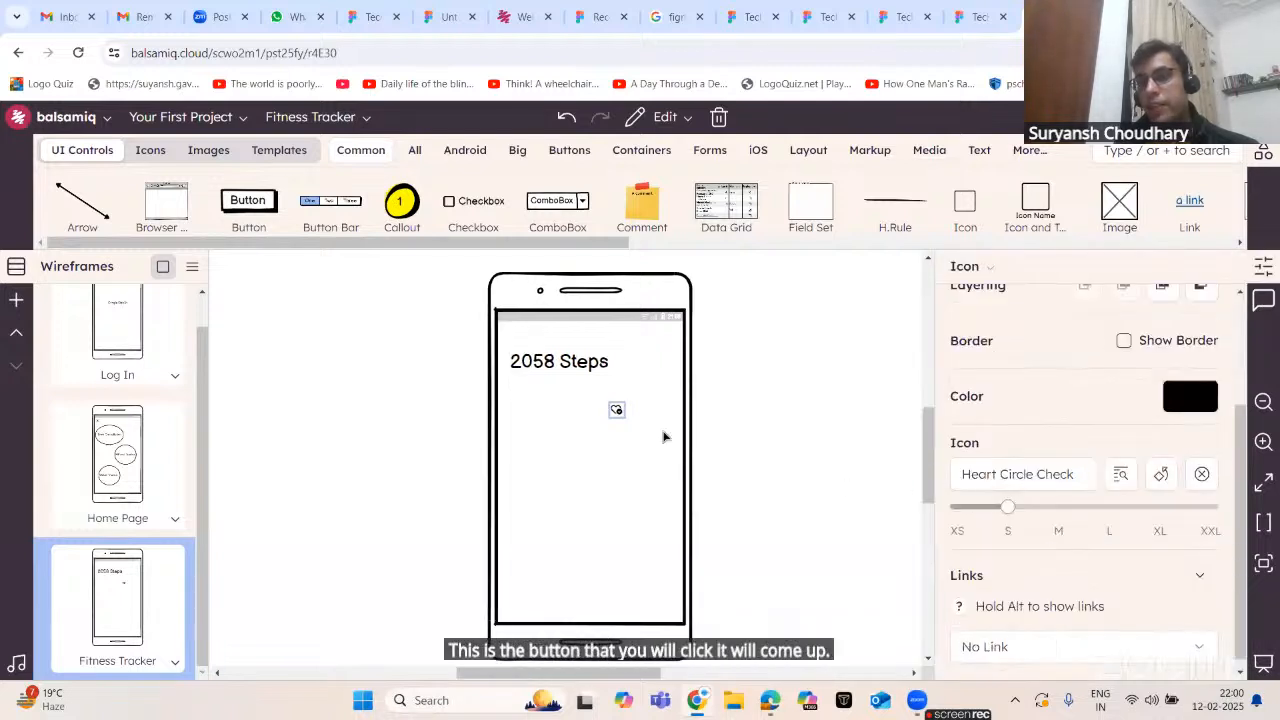
drag(1007, 507, 1160, 510)
click(740, 443)
click(652, 428)
drag(641, 424, 655, 426)
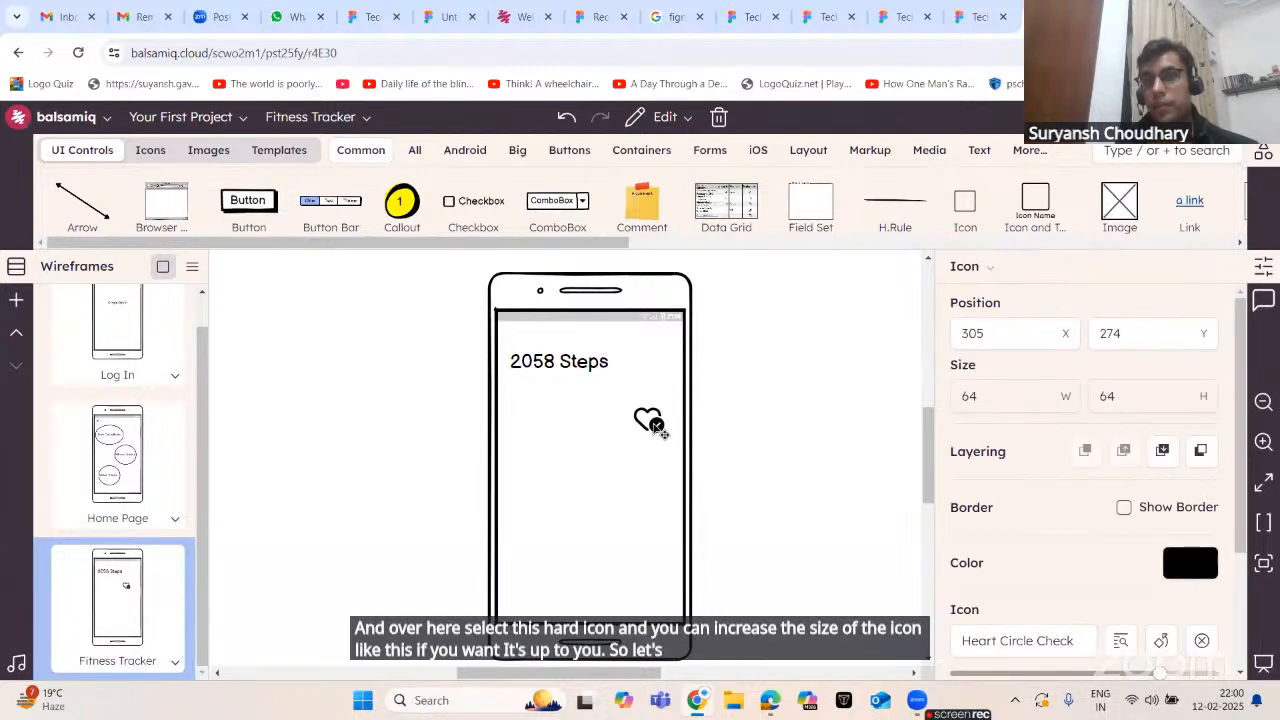
click(758, 418)
- Add a Text Title reading "72" and place it directly beside the heart icon at about X 245, Y 284
click(1188, 150)
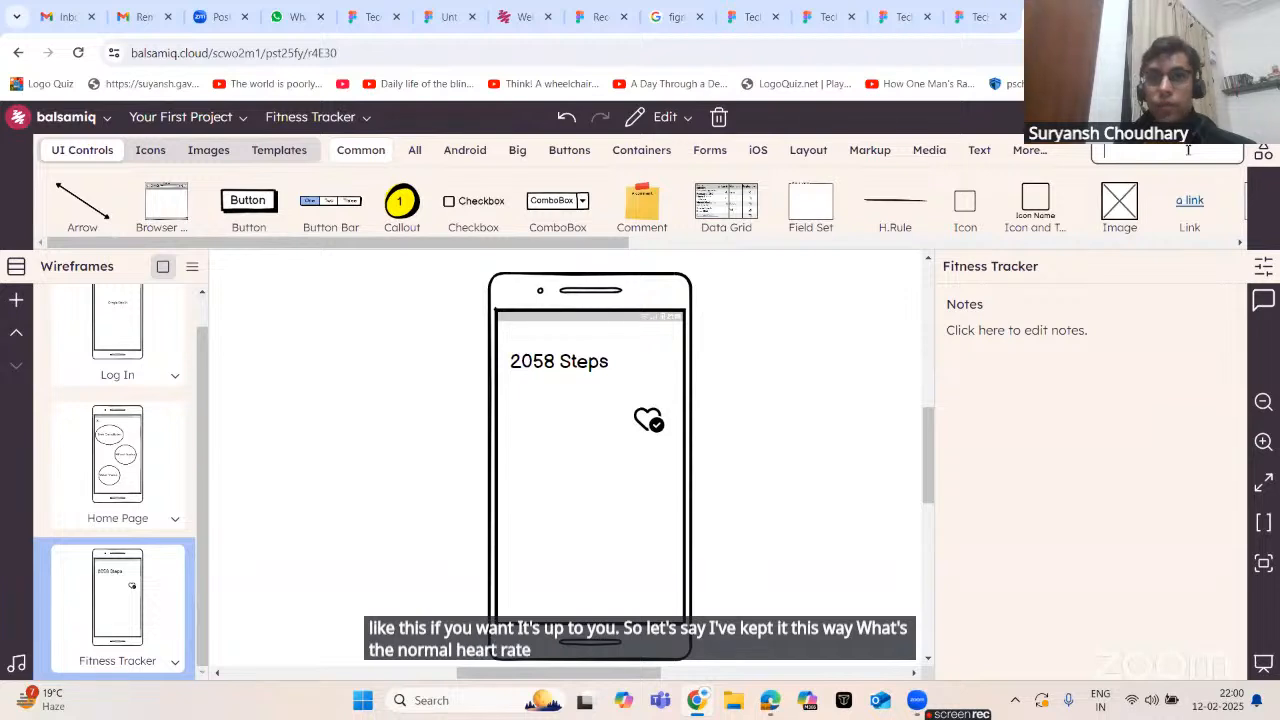
text(tit)
key(Return)
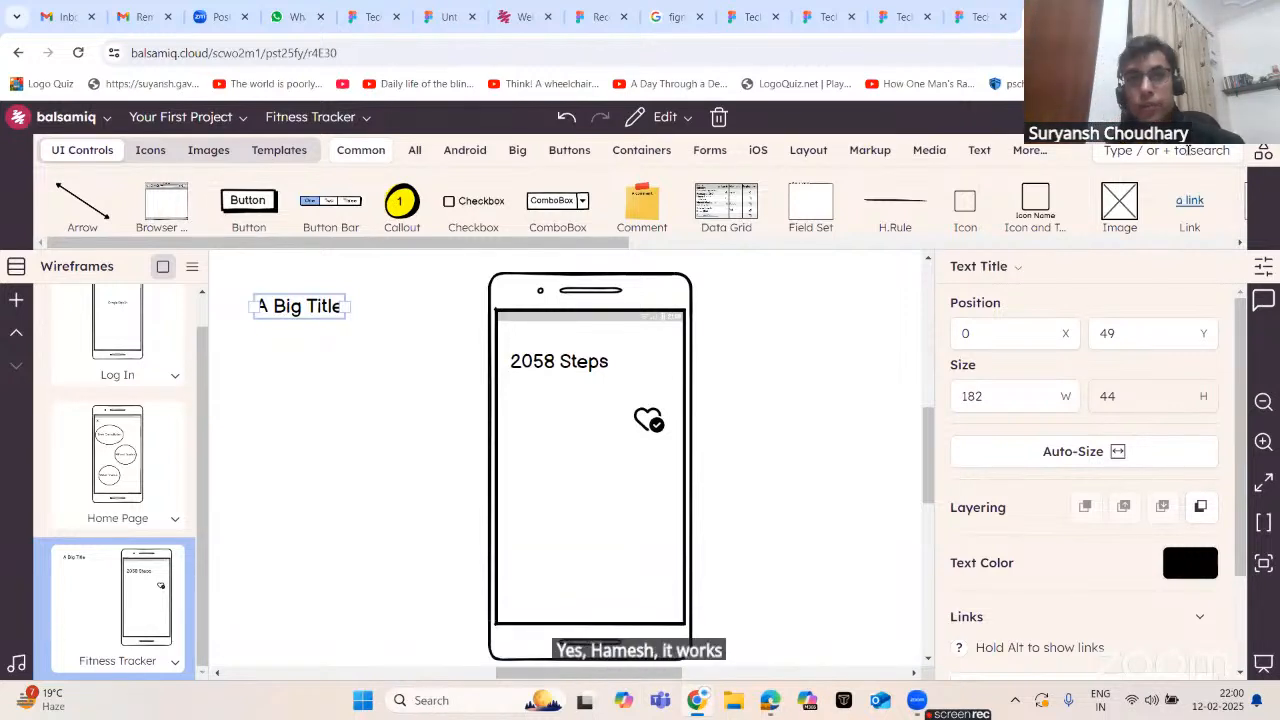
drag(300, 306, 600, 428)
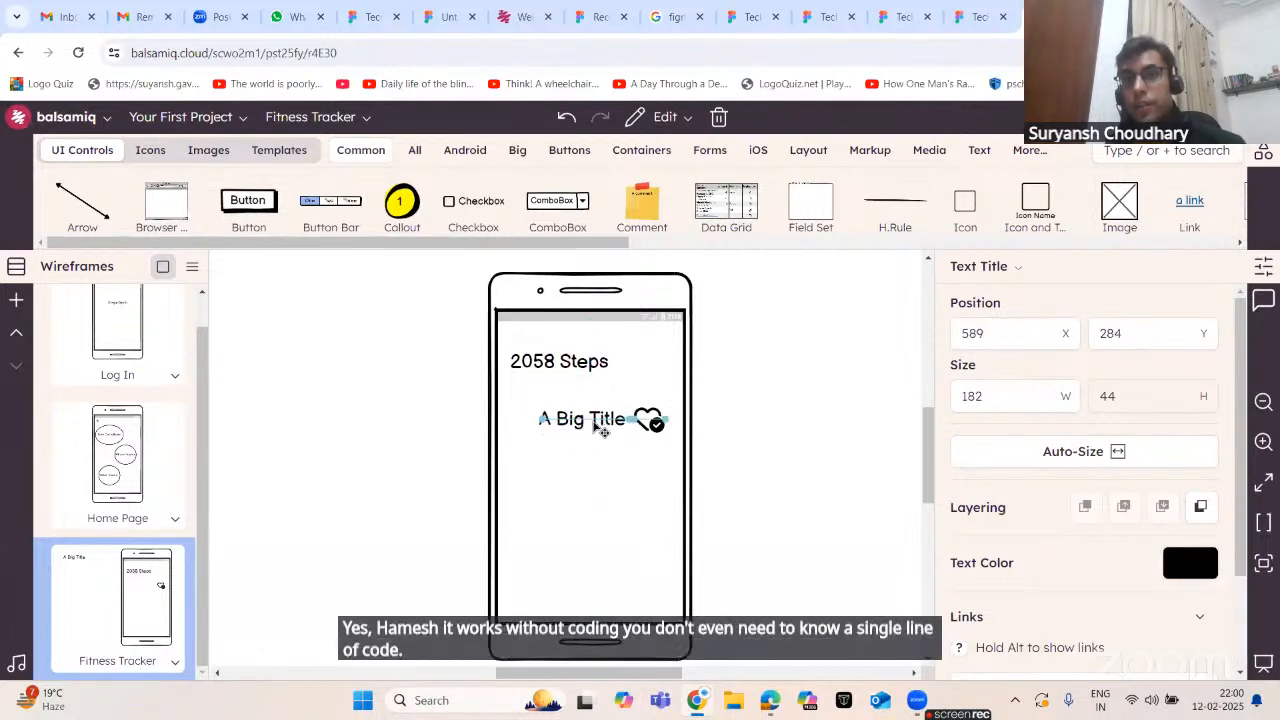
double_click(597, 427)
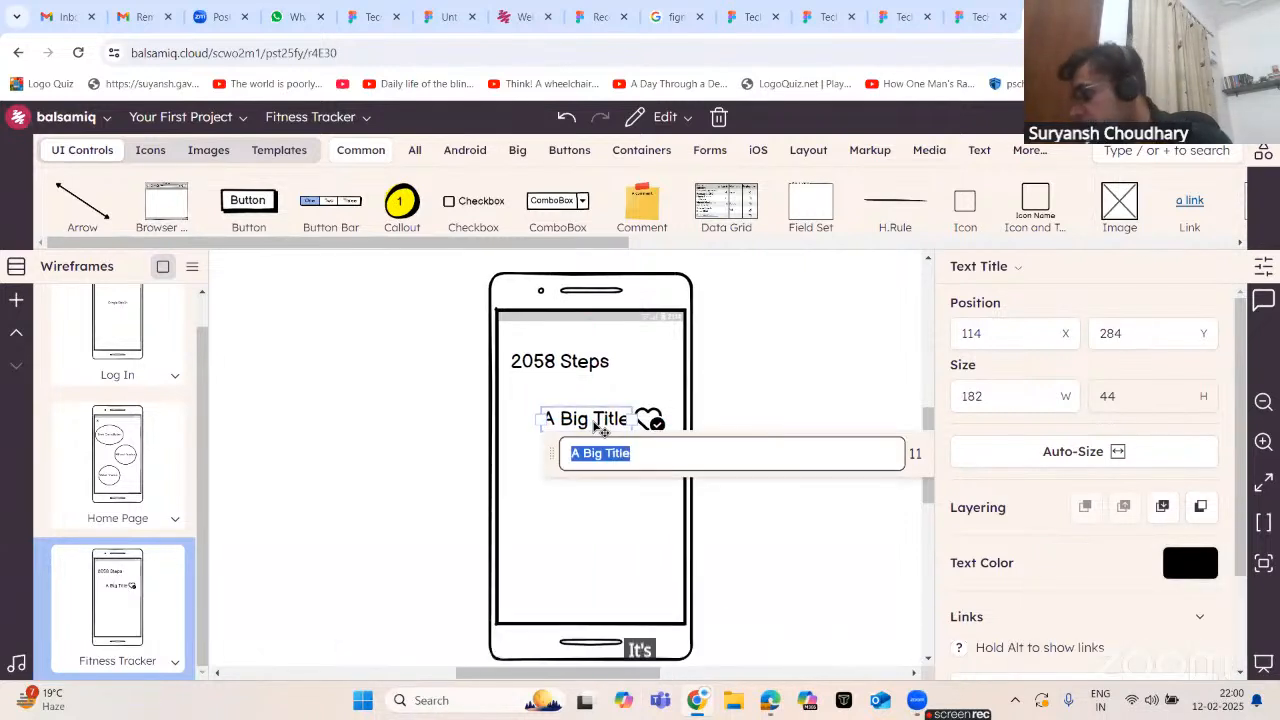
text(72)
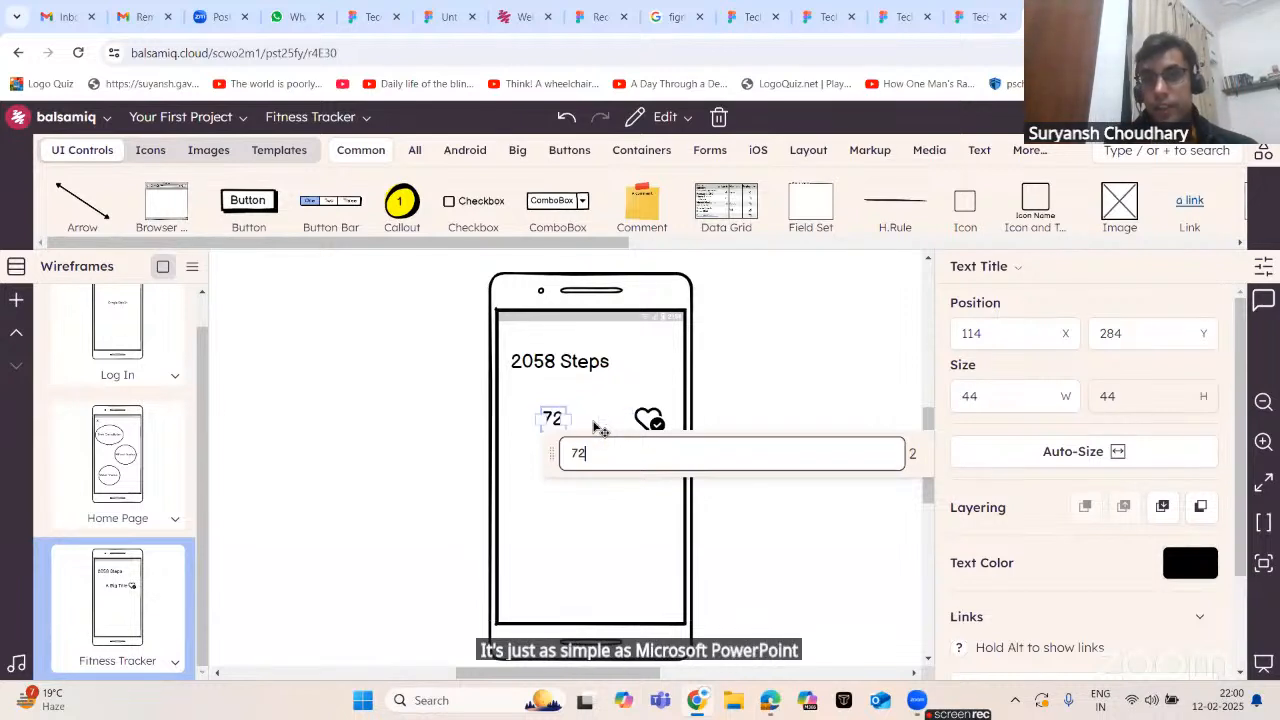
key(Return)
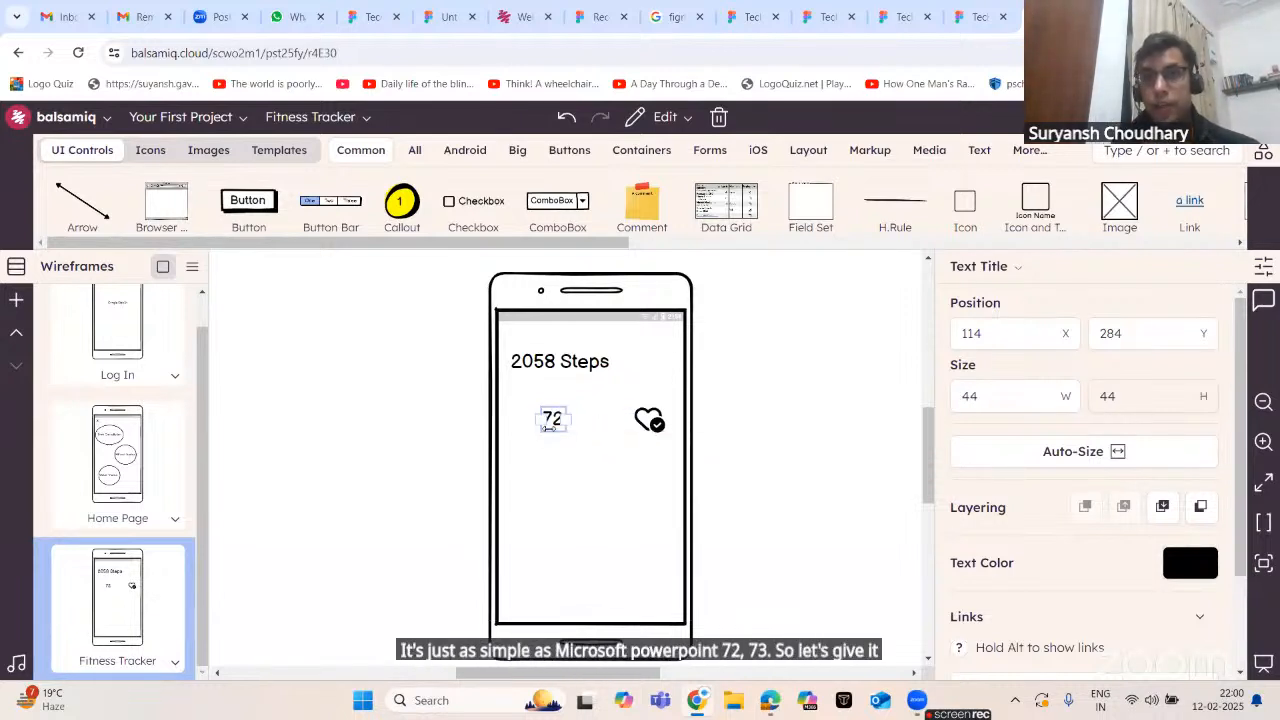
drag(580, 437, 620, 435)
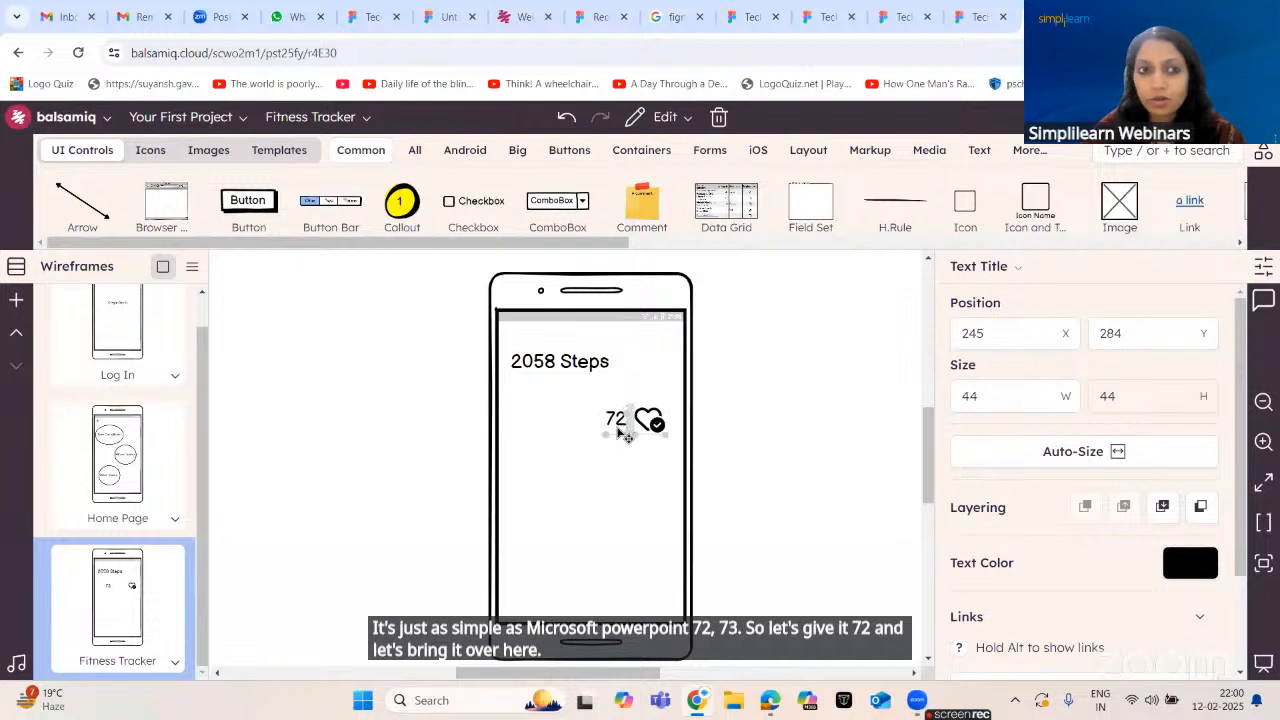
click(788, 401)
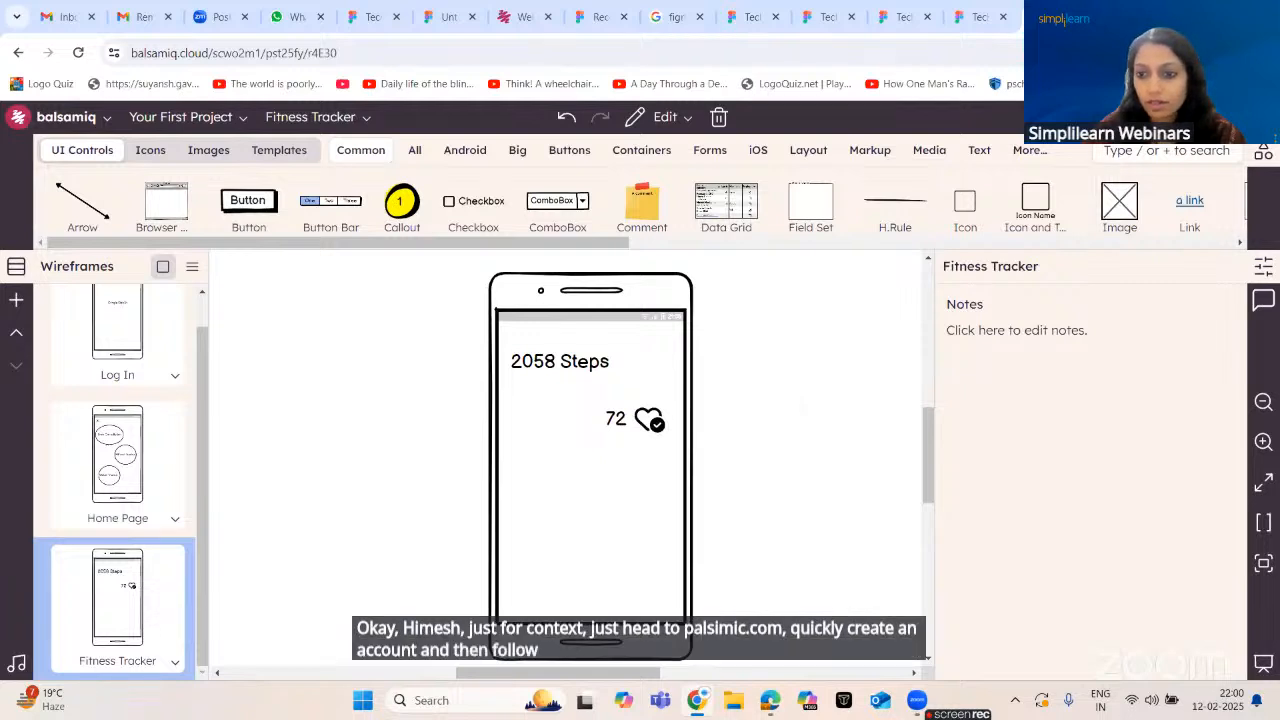
click(1170, 152)
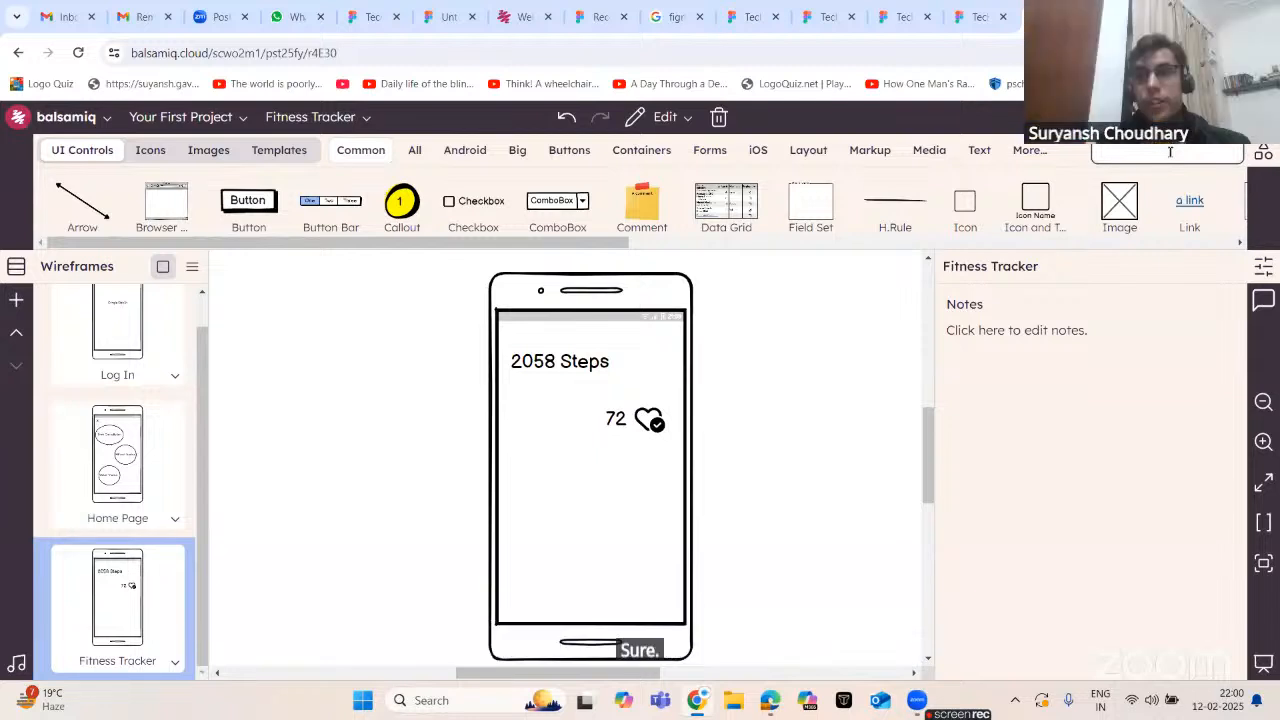
text(calo)
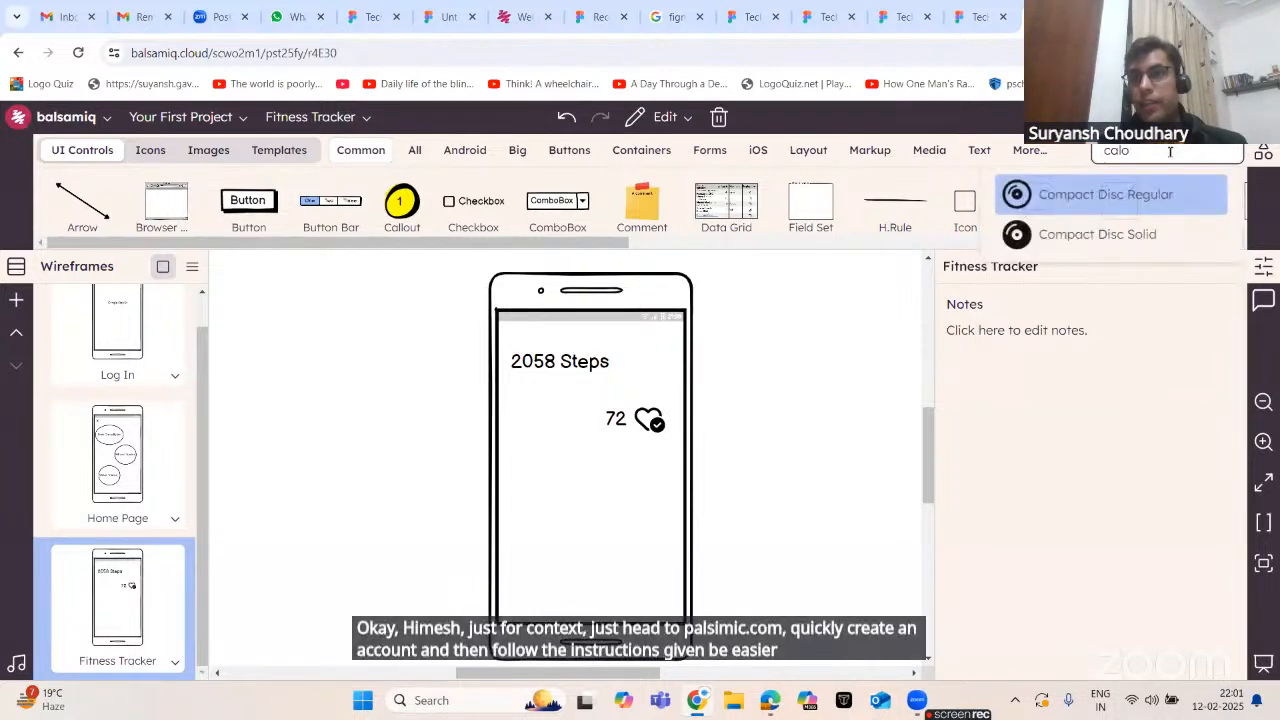
key(BackSpace)
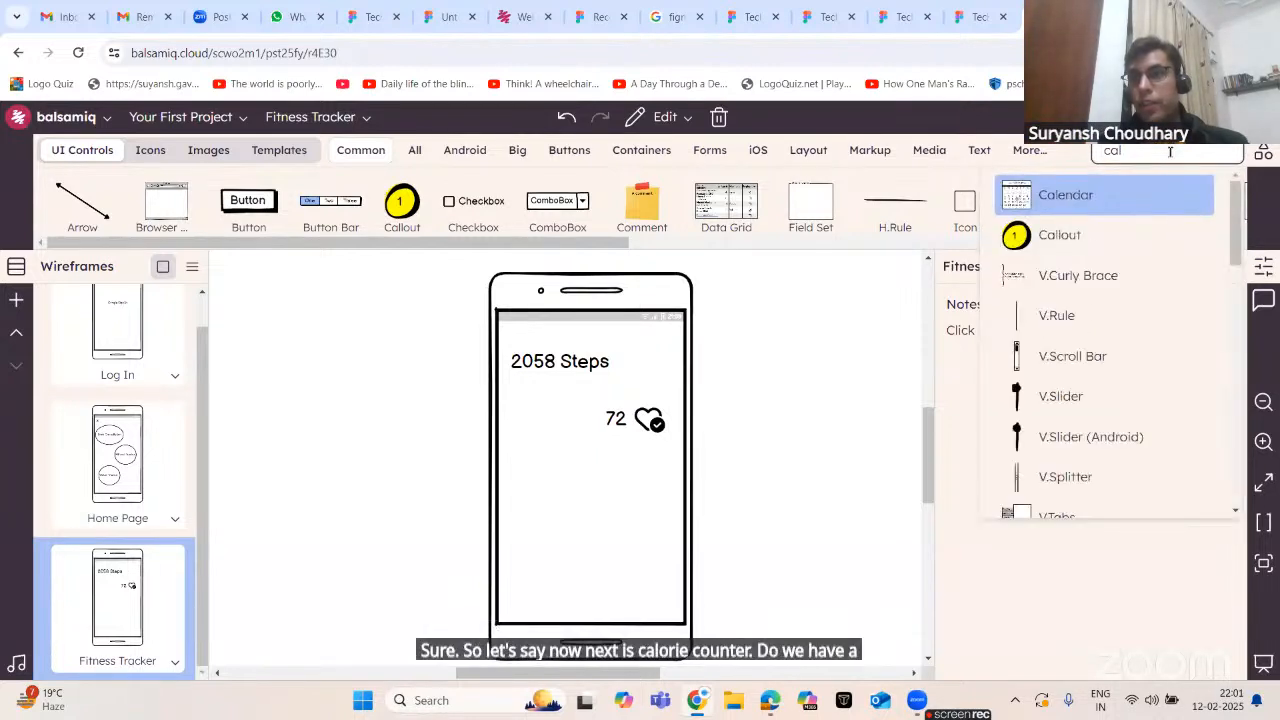
key(BackSpace)
key(BackSpace)
key(BackSpace)
- Insert a Person Running Regular icon, place it in the lower left part of the phone screen and enlarge it to size XL
text(runn)
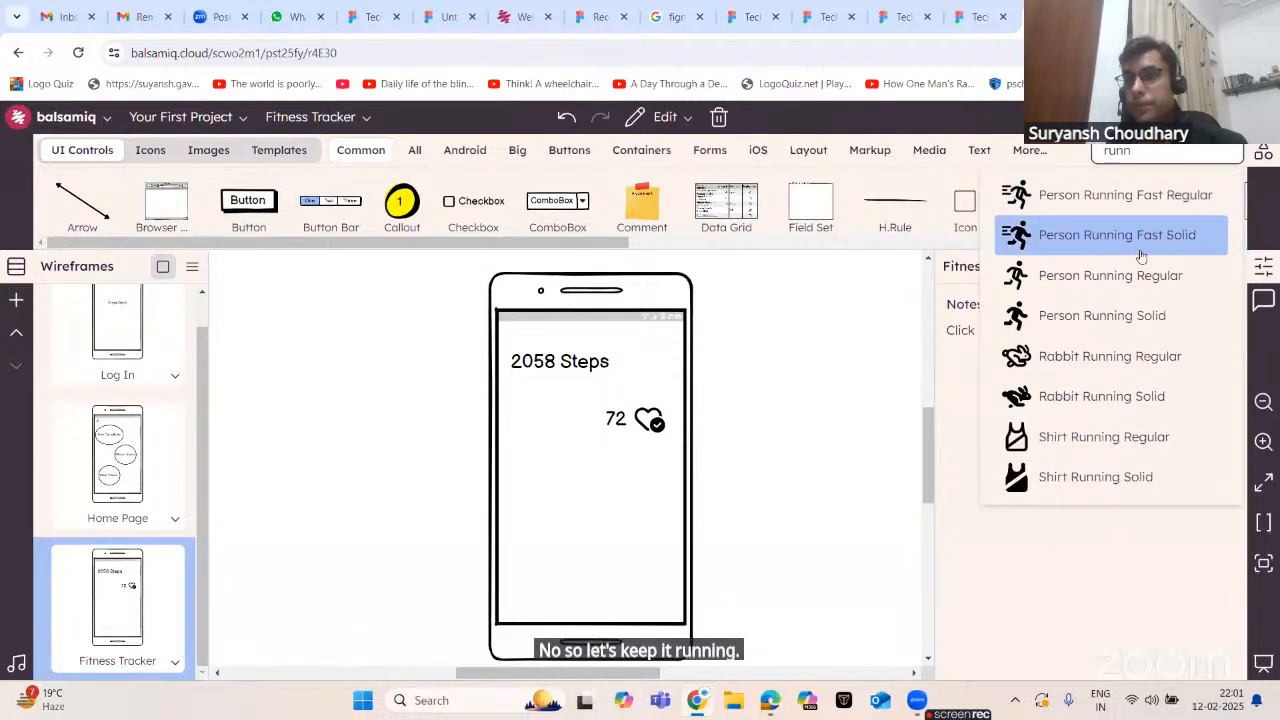
drag(1105, 298, 261, 301)
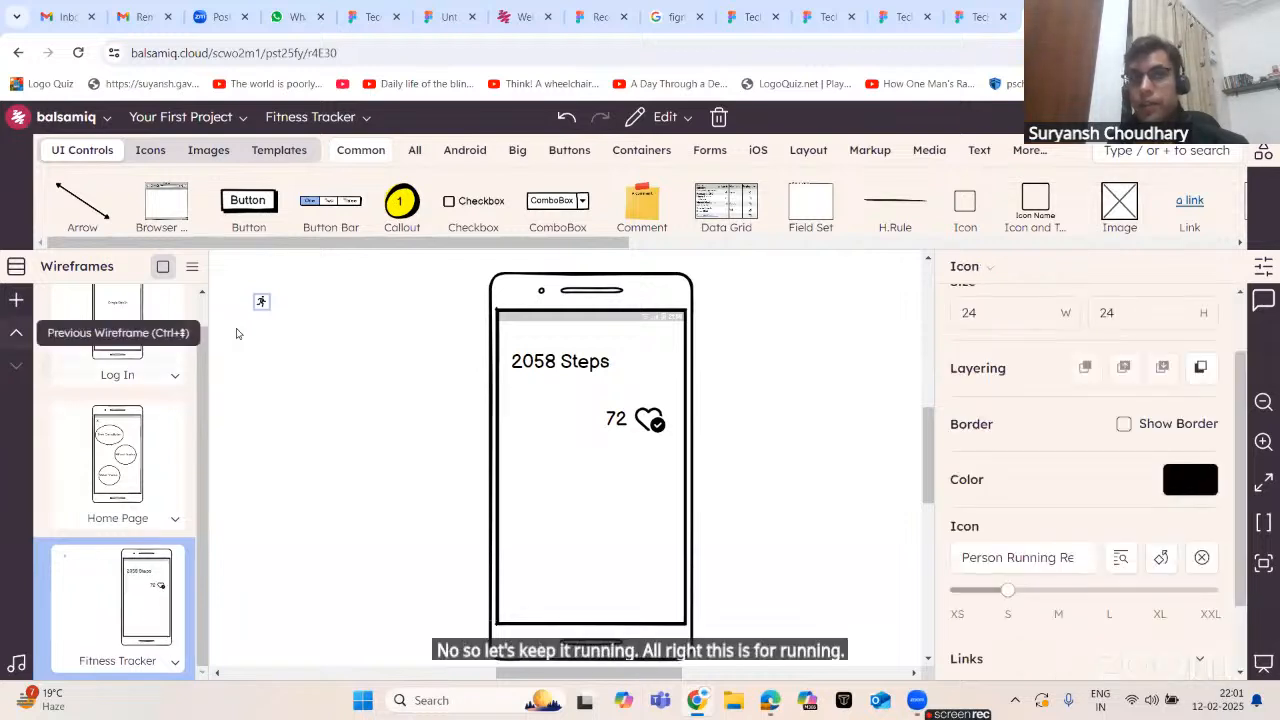
drag(262, 303, 535, 493)
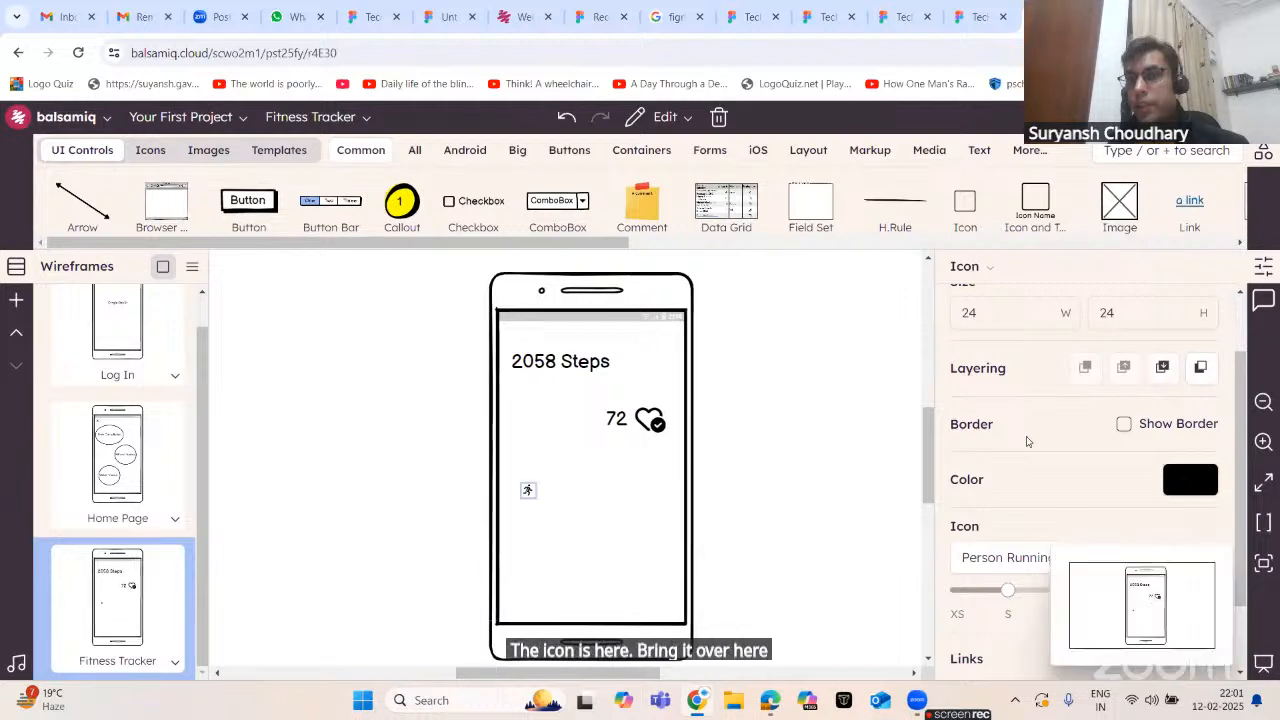
click(1150, 587)
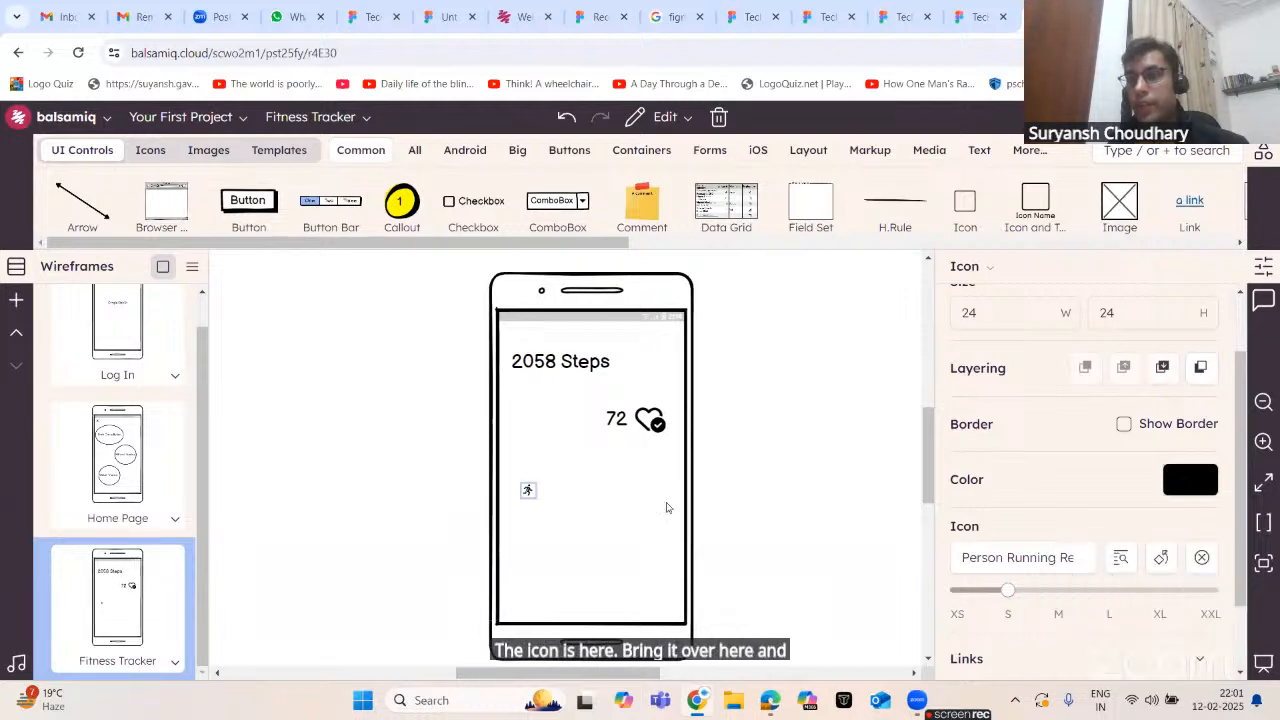
click(762, 476)
- Copy the "72" title to beside the running icon at about X 134, Y 452 and change its text to "500 cal"
drag(633, 430, 582, 514)
double_click(586, 512)
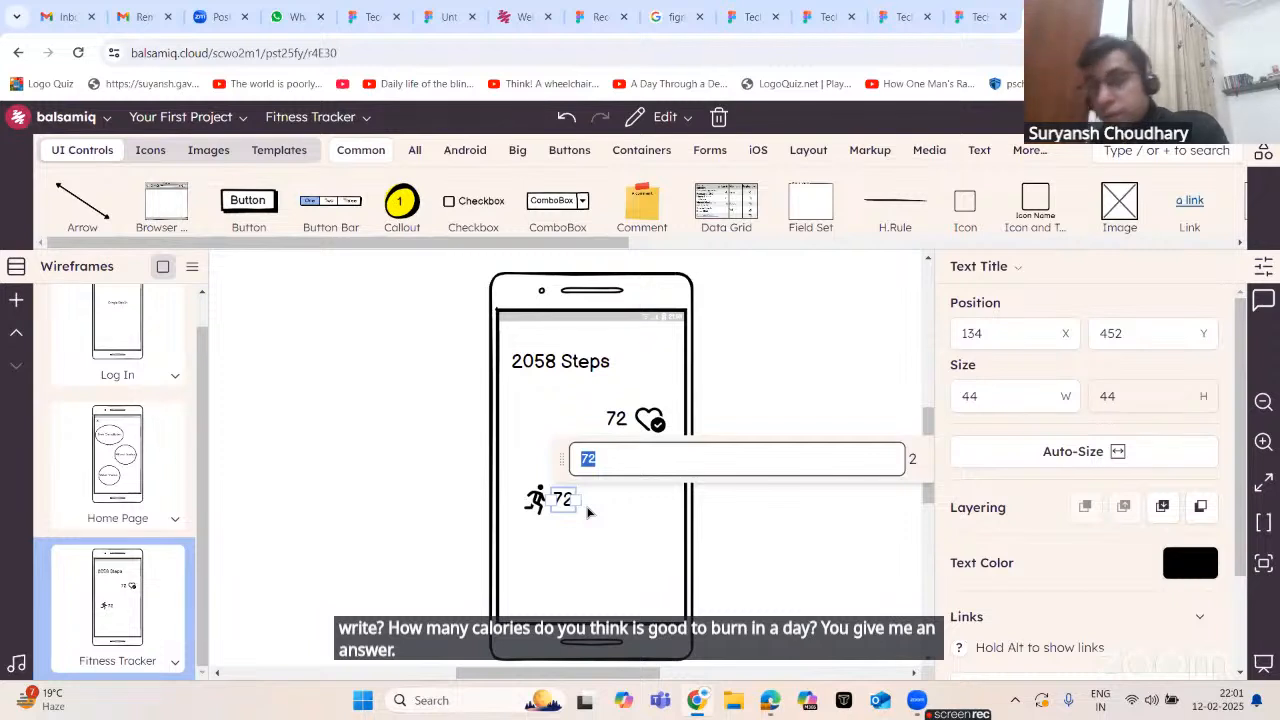
text(500)
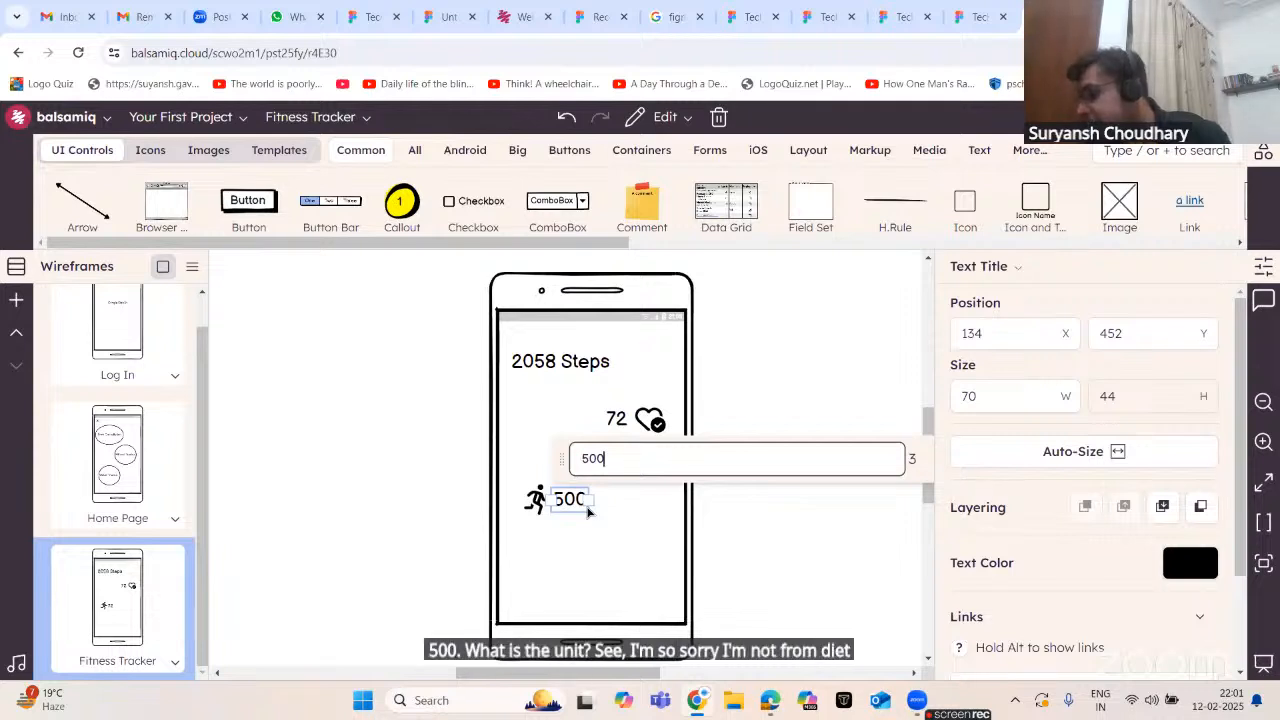
text( cal)
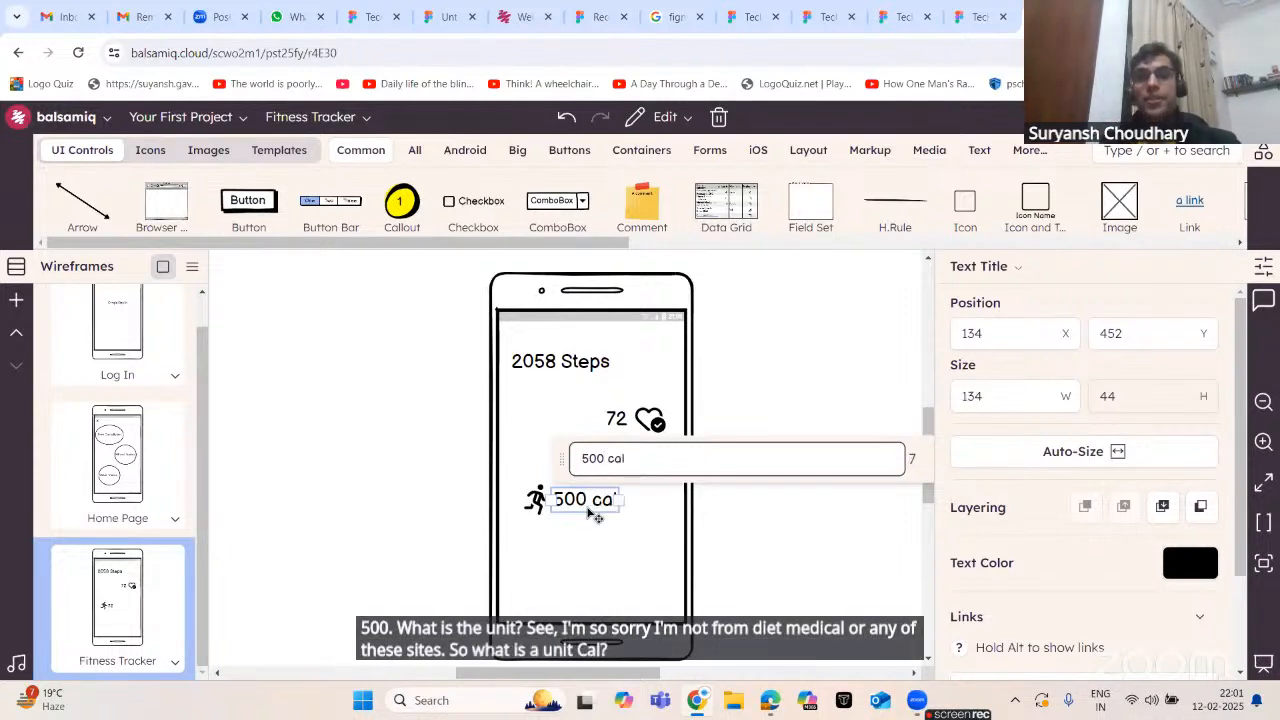
key(Return)
click(755, 437)
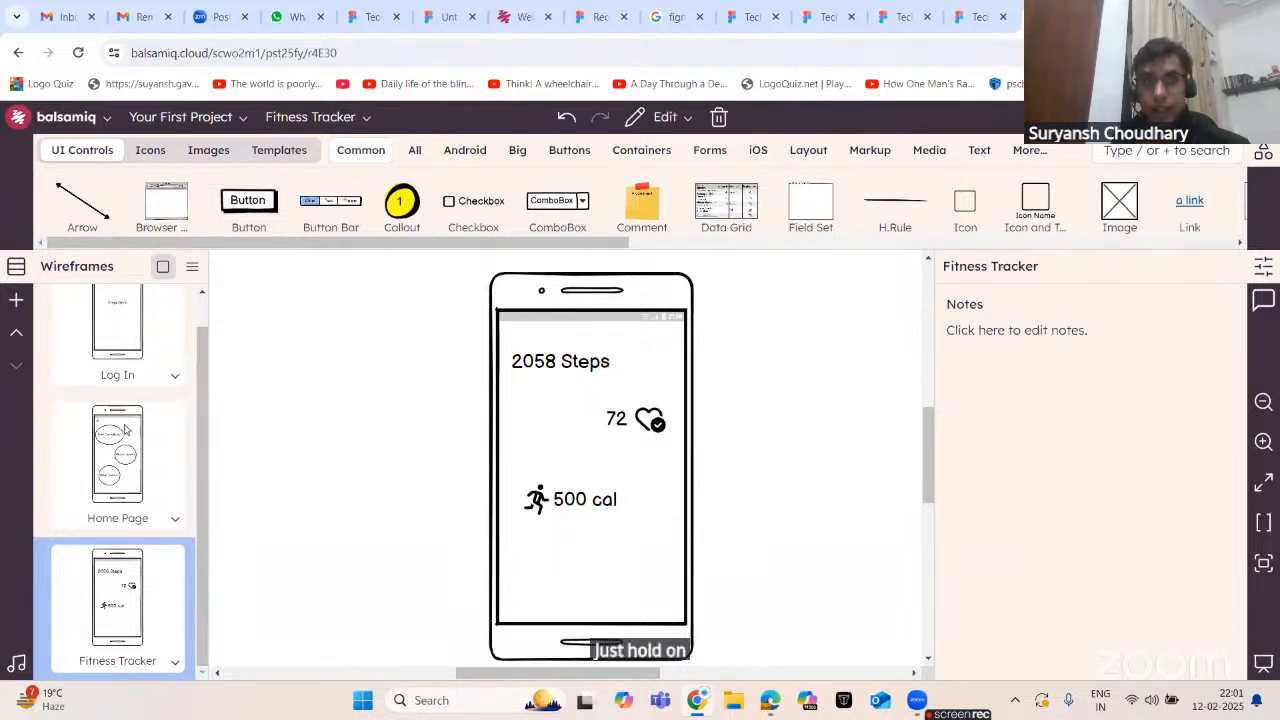
- Open the Log In wireframe and link its Google Sign In text to the Home Page wireframe
scroll(125, 430, up, 1)
click(125, 375)
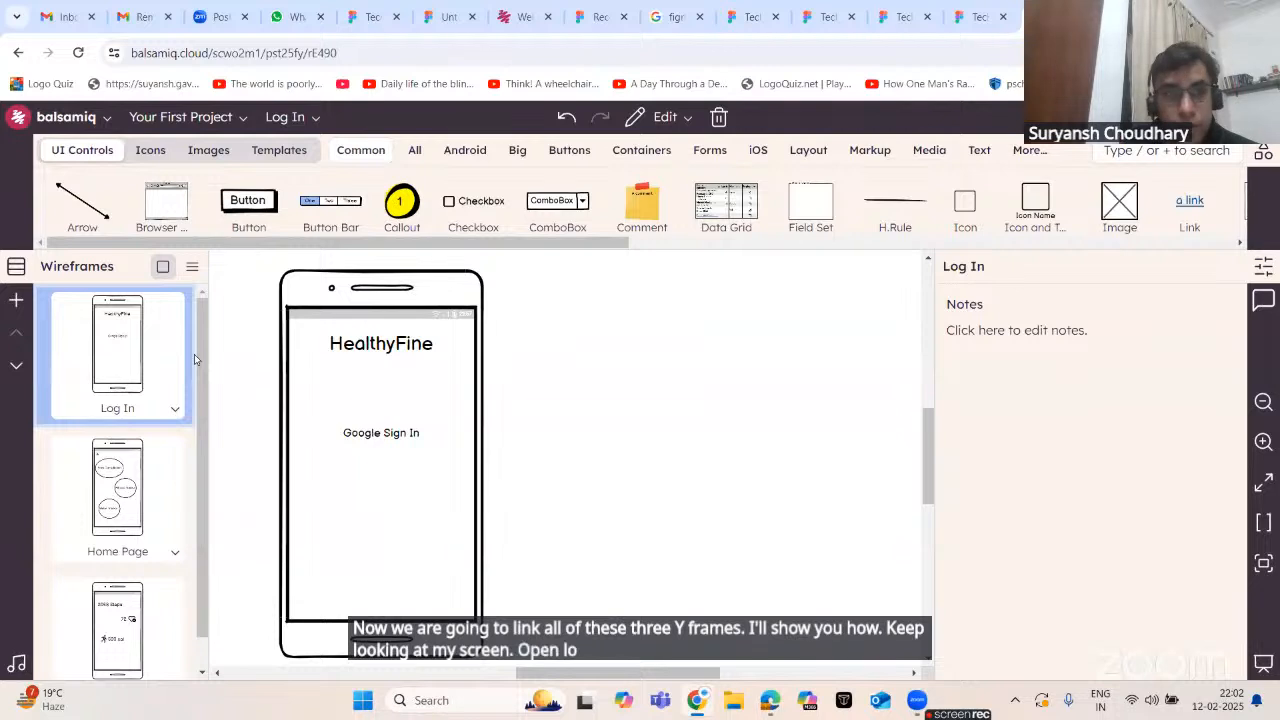
click(398, 434)
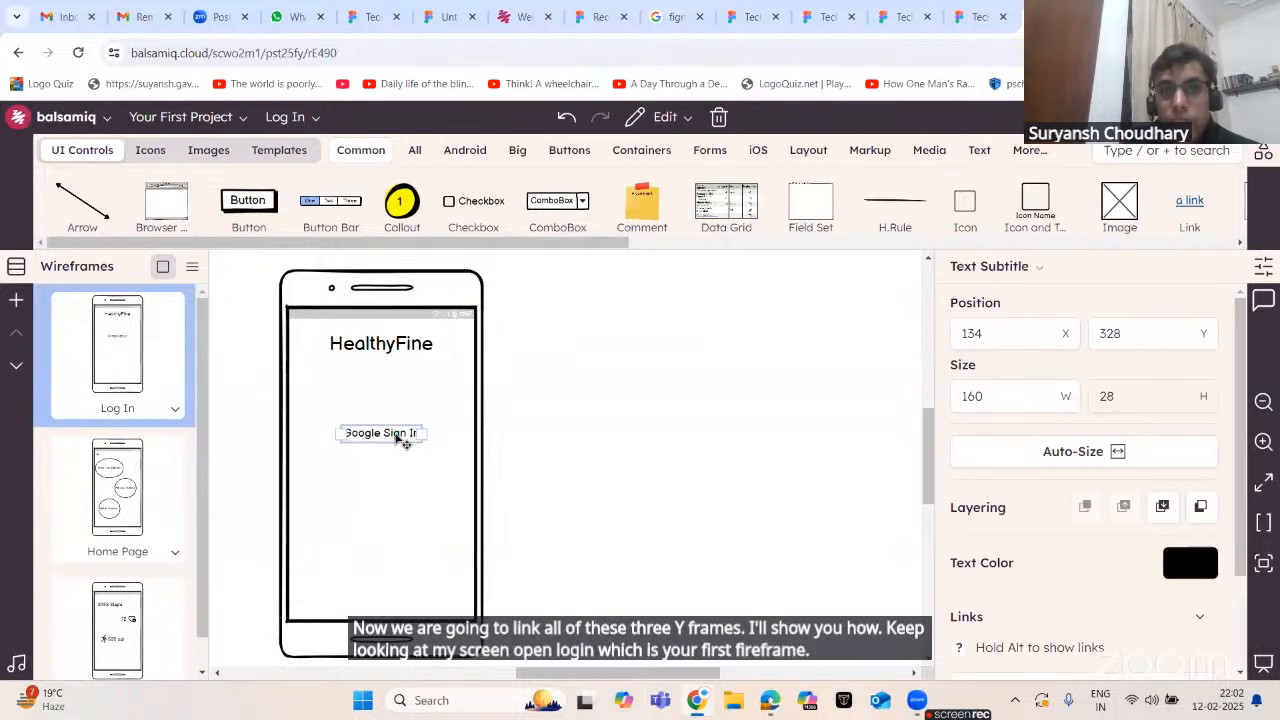
scroll(1031, 430, down, 3)
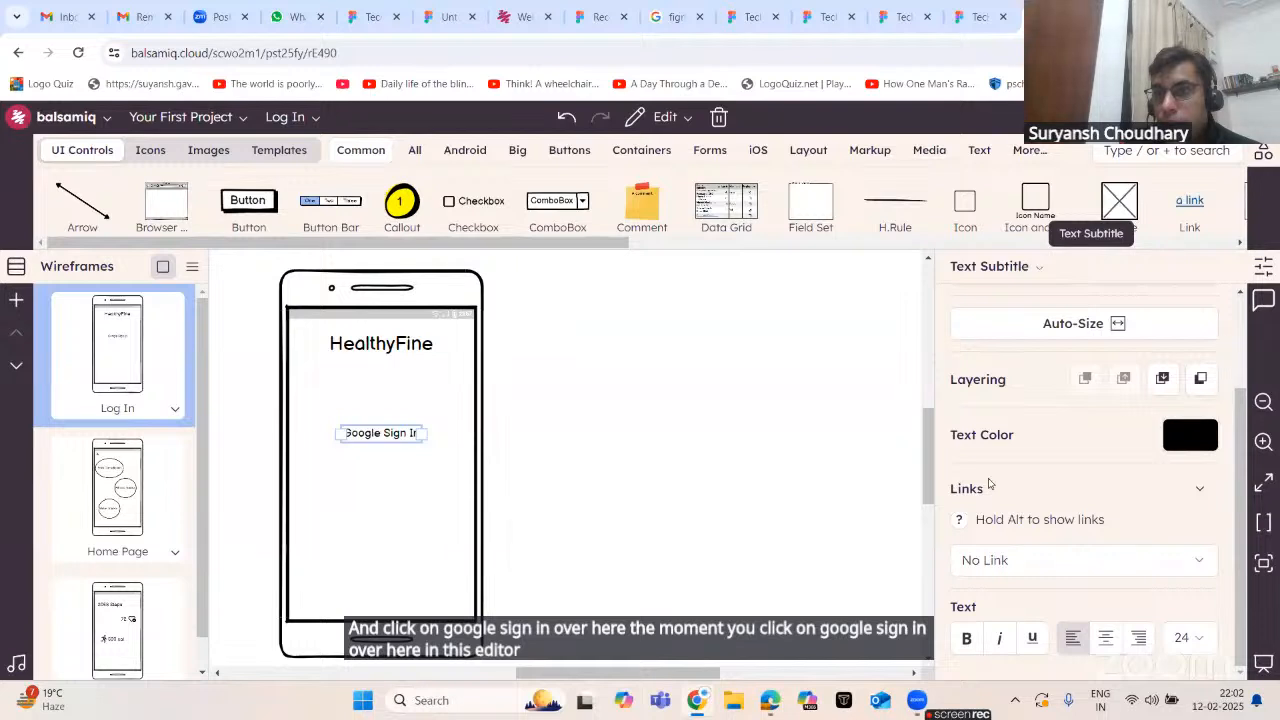
scroll(995, 485, up, 1)
scroll(1010, 486, down, 1)
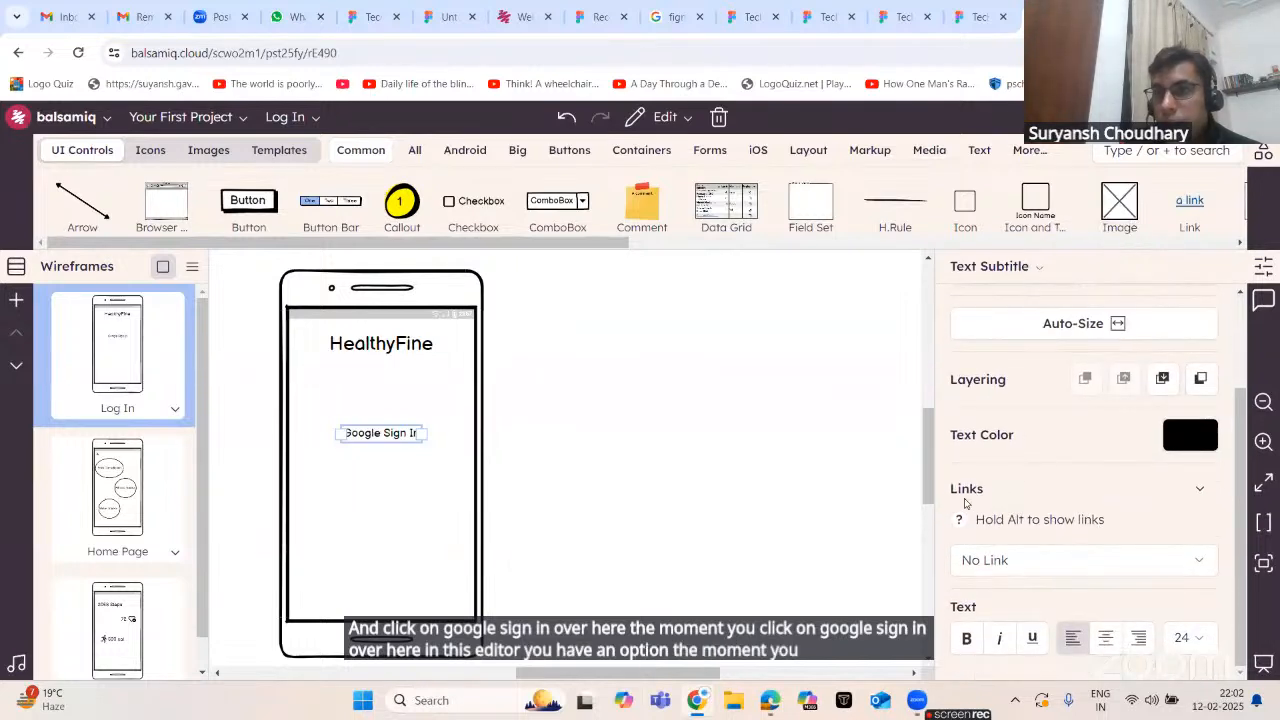
click(1200, 562)
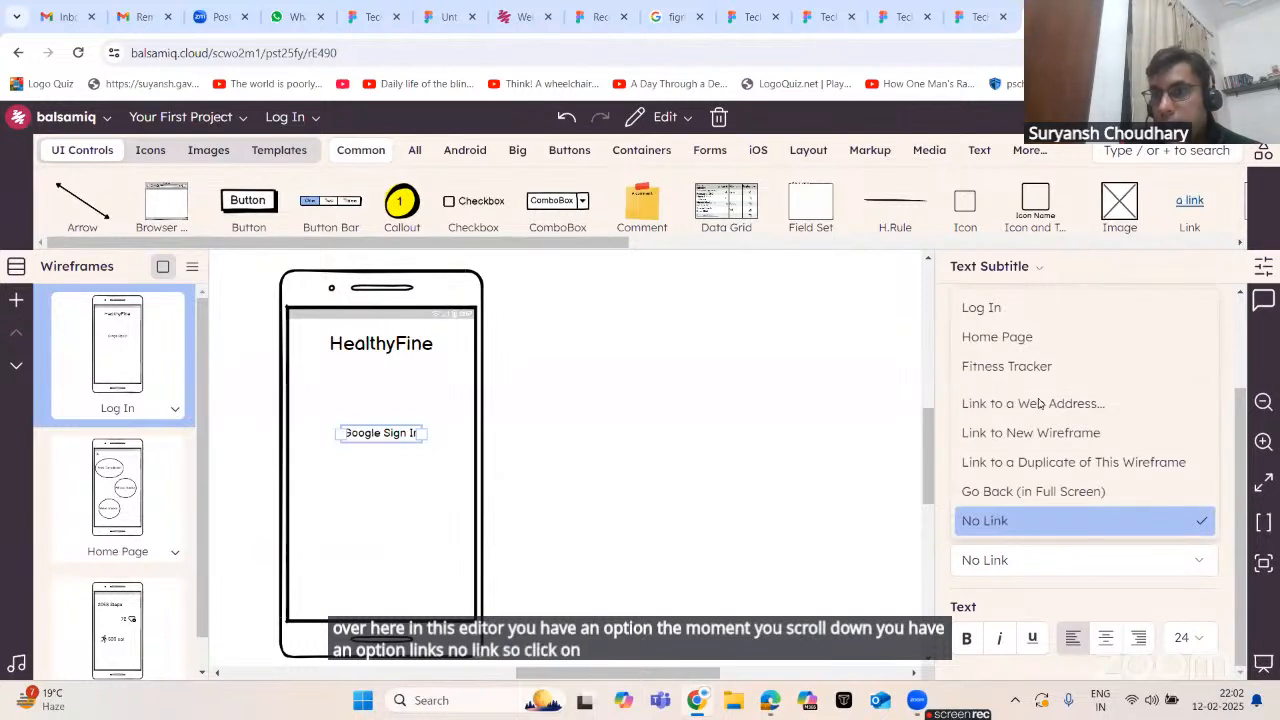
click(997, 337)
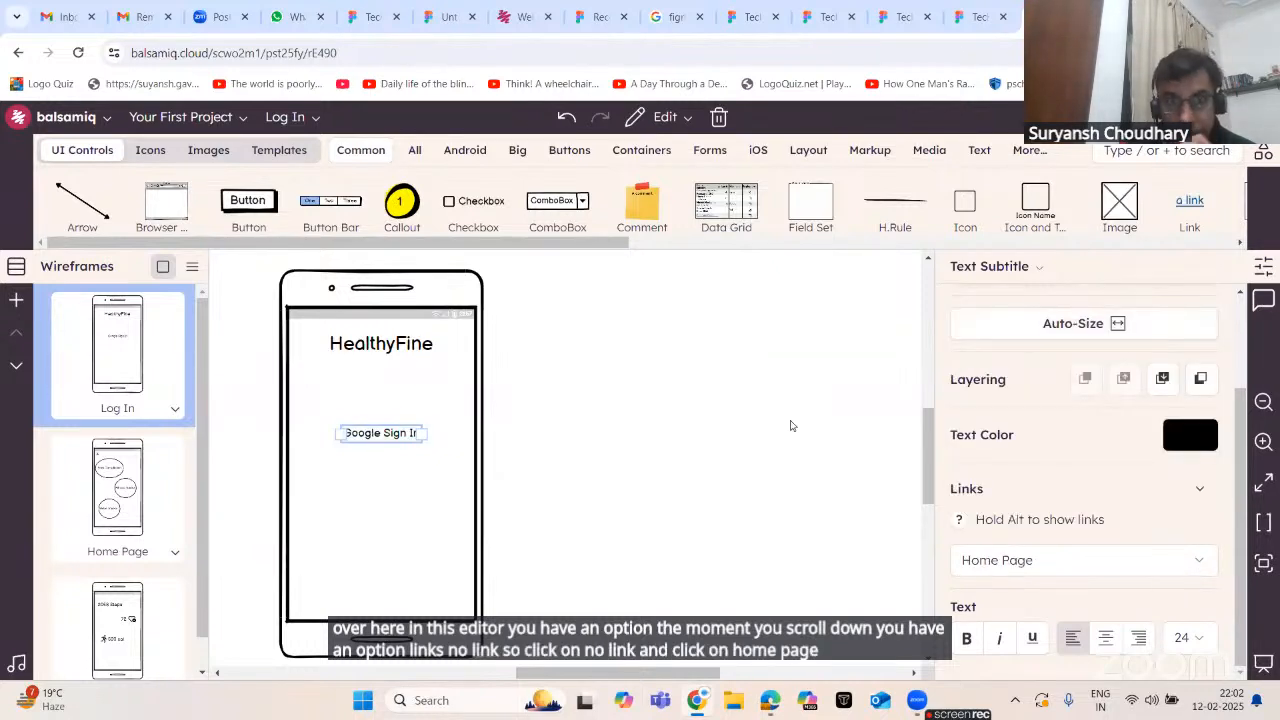
click(720, 402)
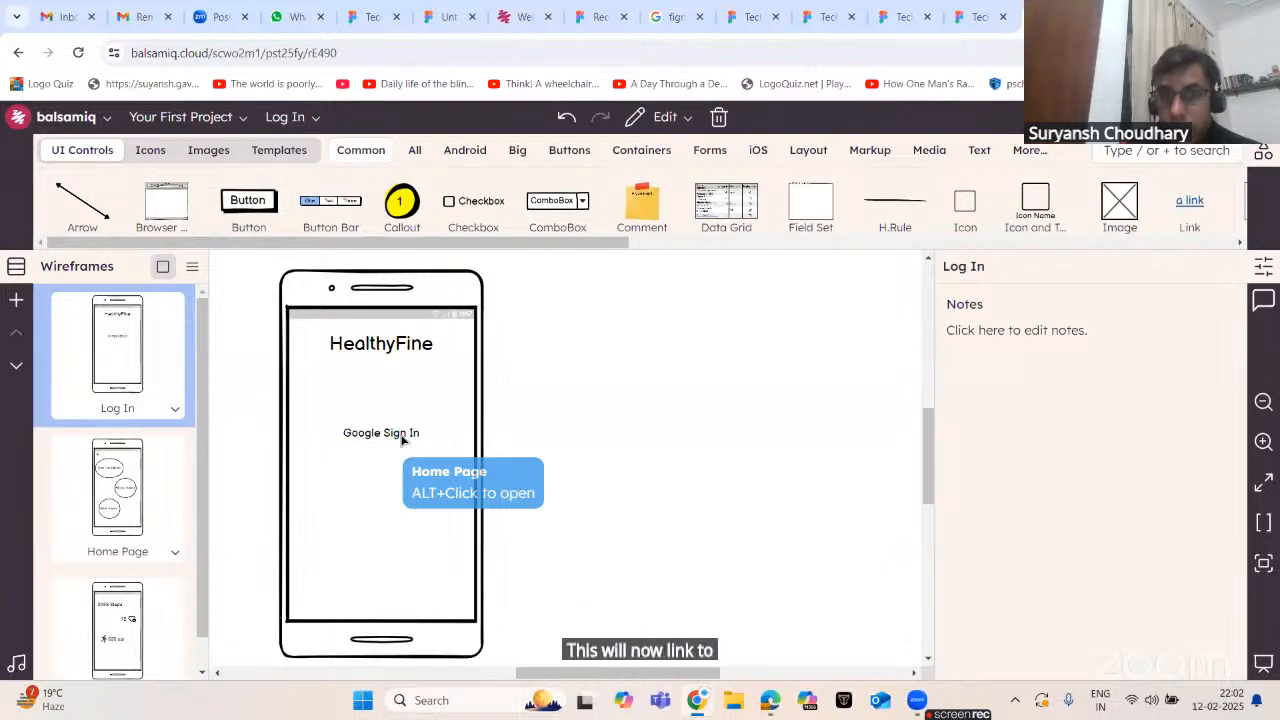
- Clear the link of the Google Sign In text on the Log In wireframe and link it to Home Page again
click(410, 444)
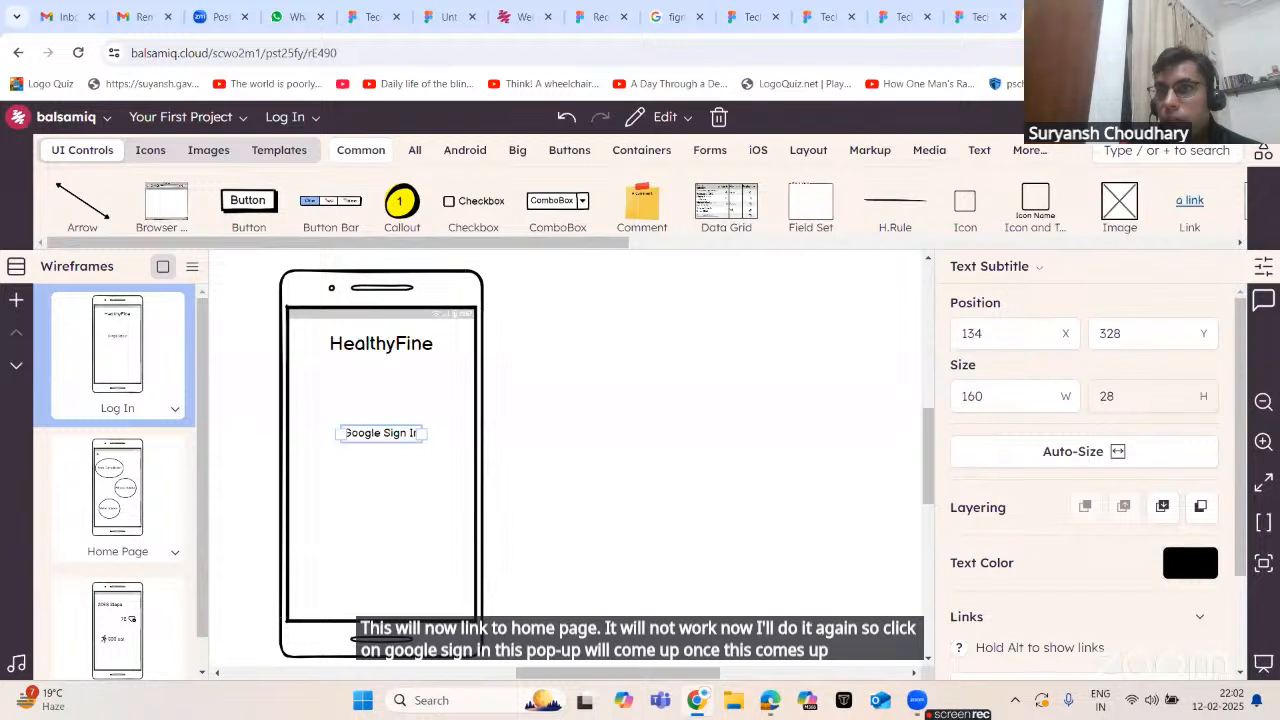
scroll(1046, 397, down, 2)
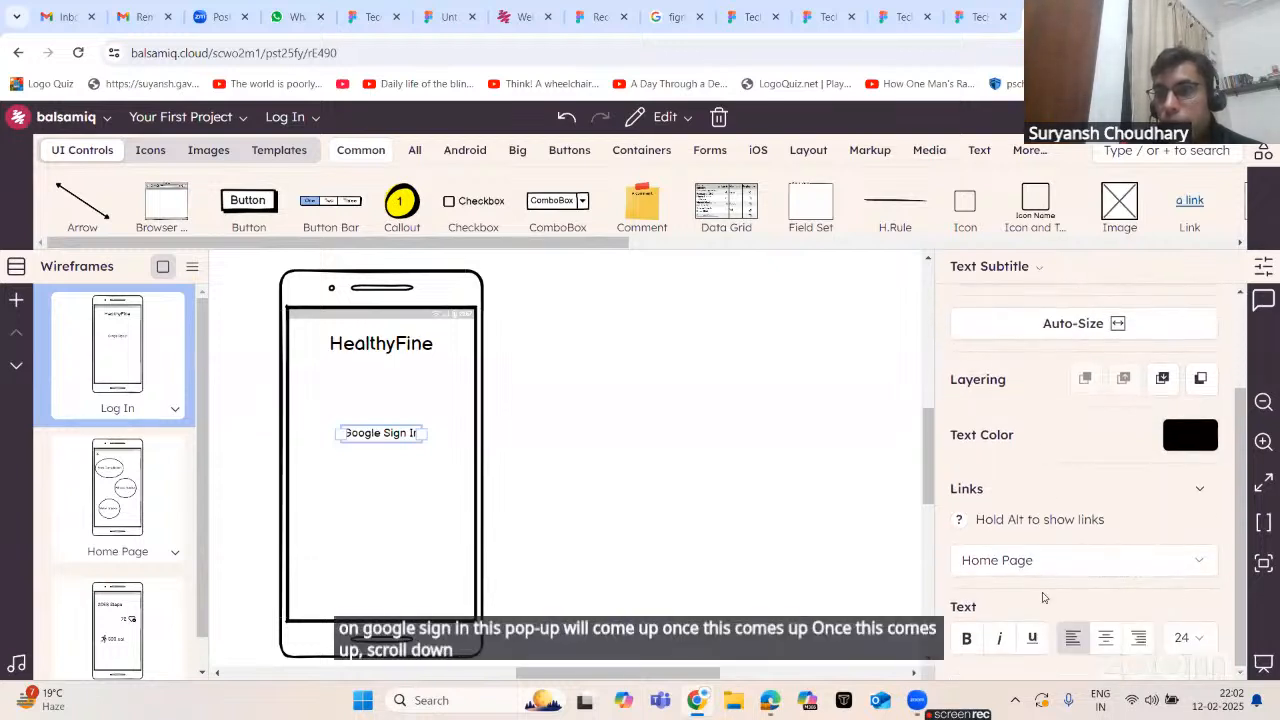
double_click(966, 488)
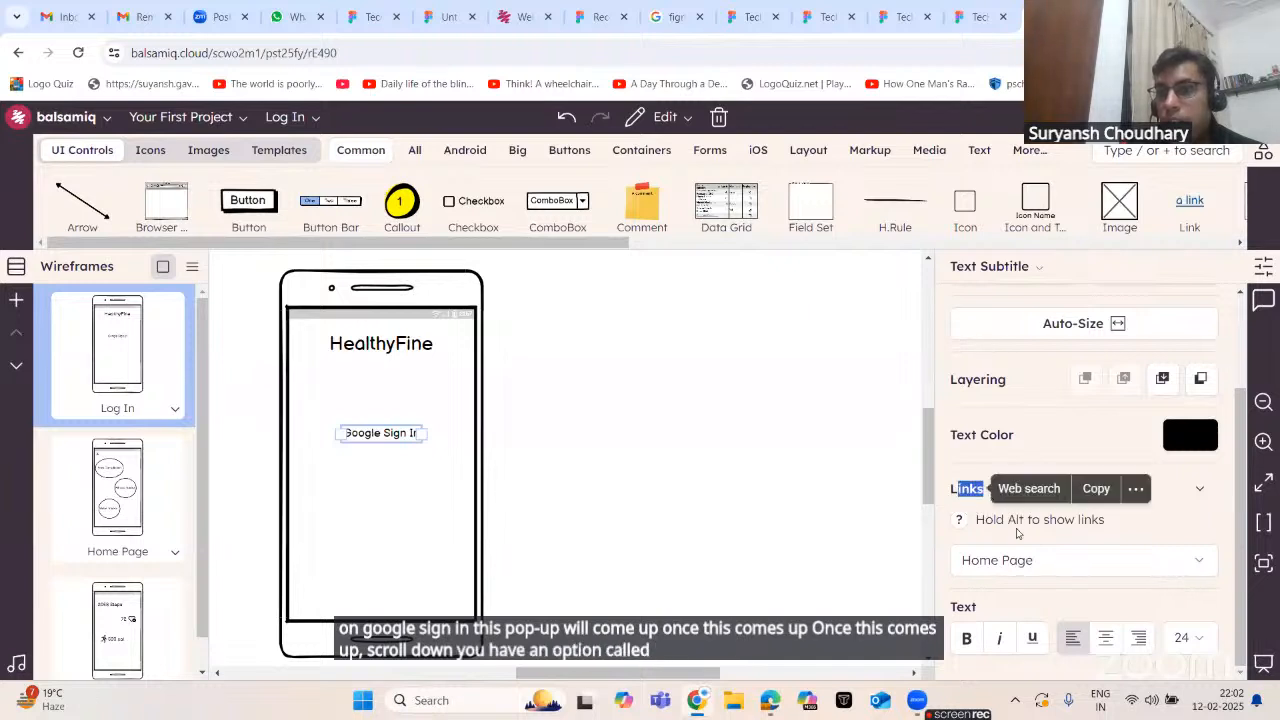
click(1087, 559)
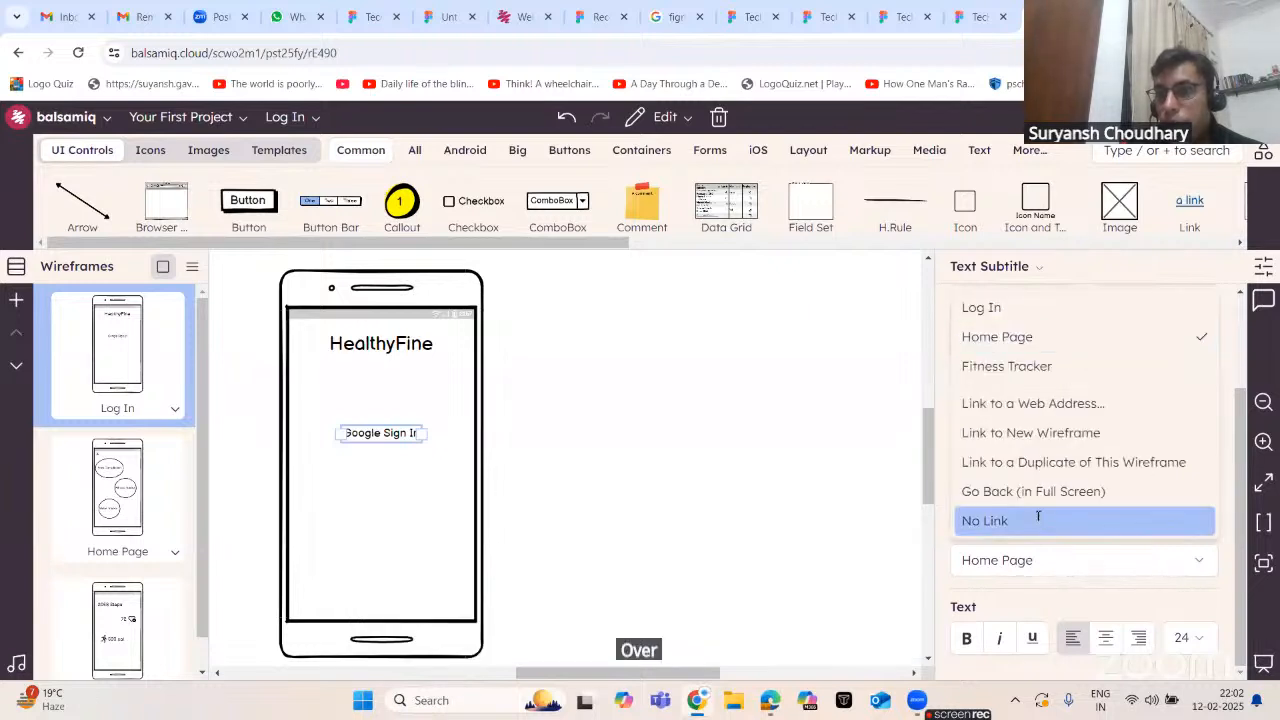
click(1036, 521)
click(1036, 564)
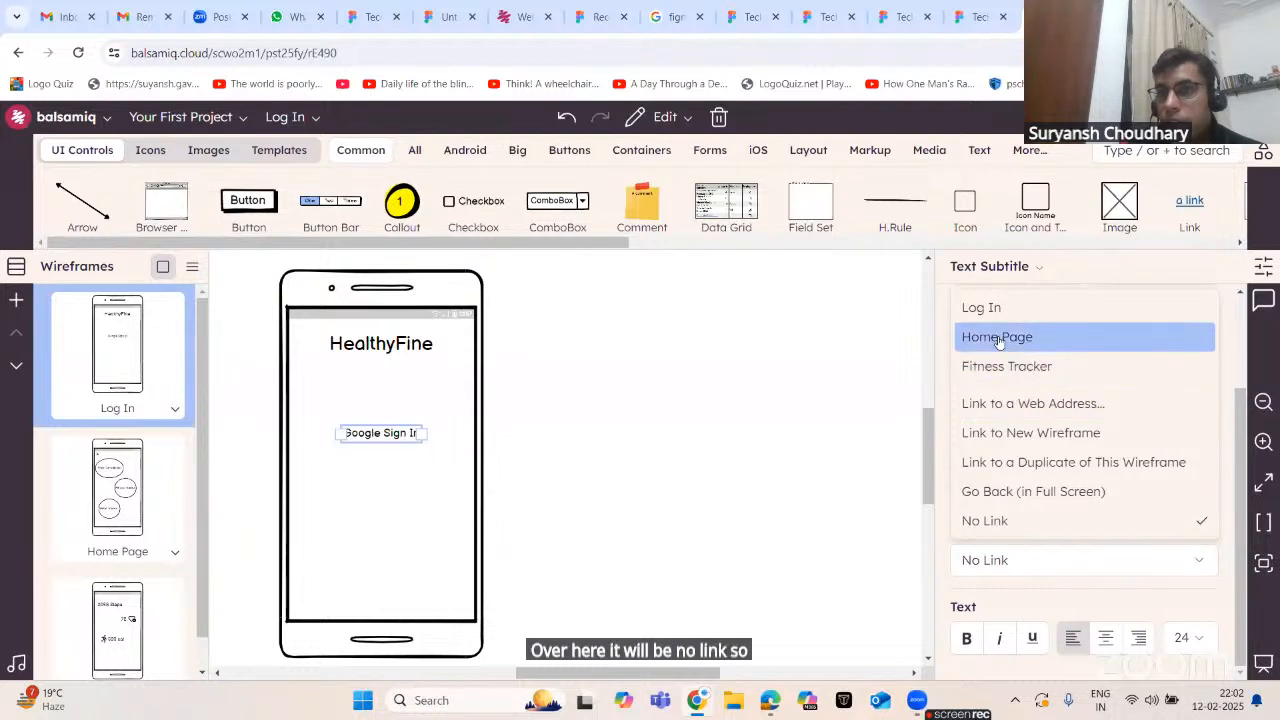
click(998, 340)
click(680, 418)
mouse_move(364, 436)
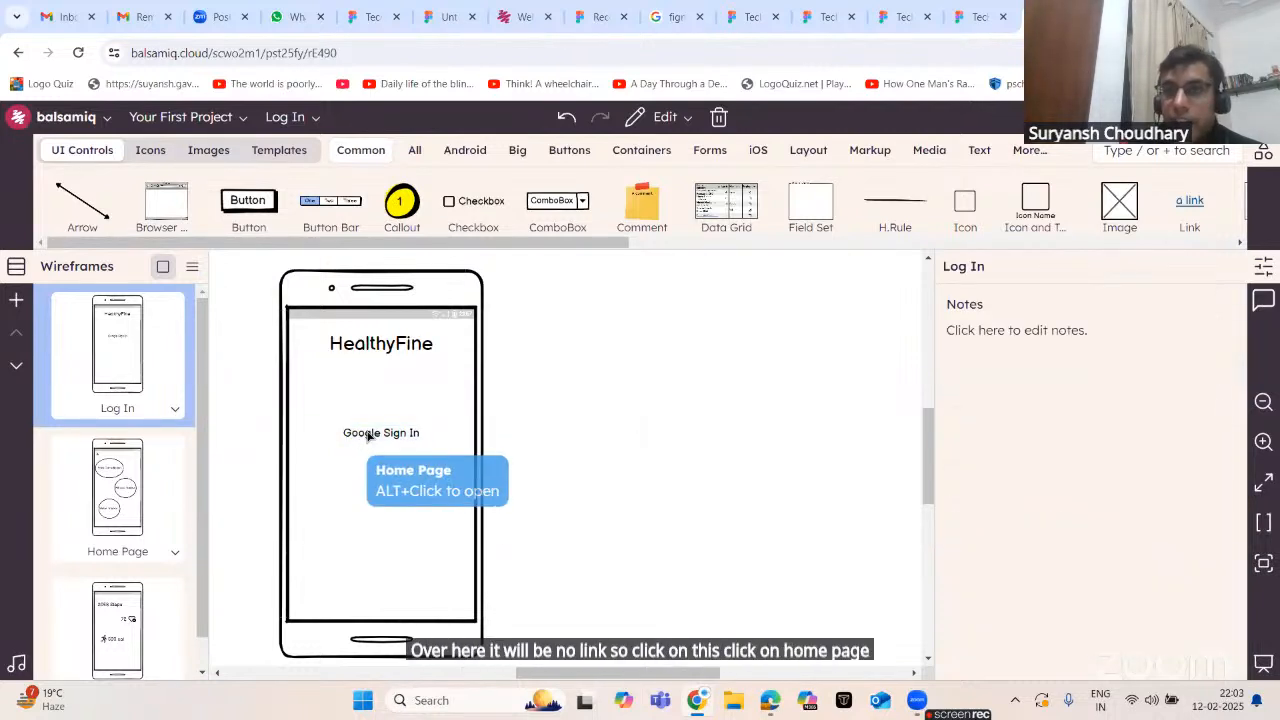
click(370, 434)
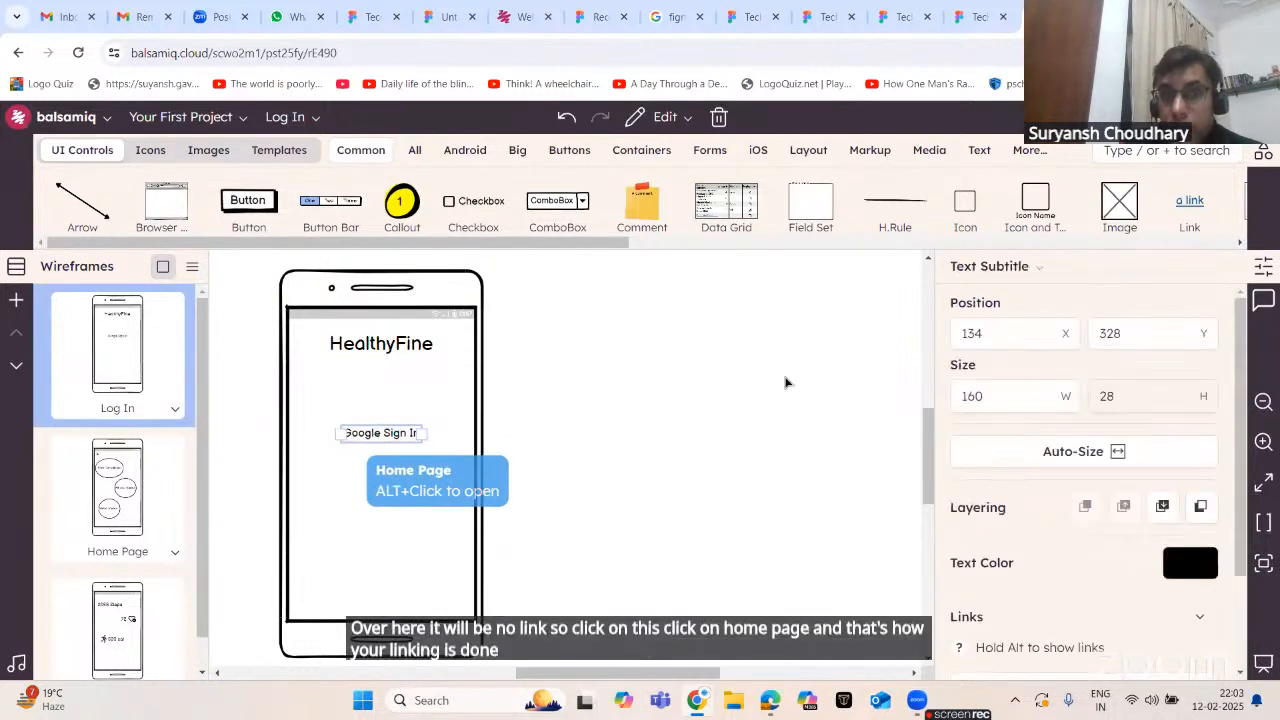
click(685, 416)
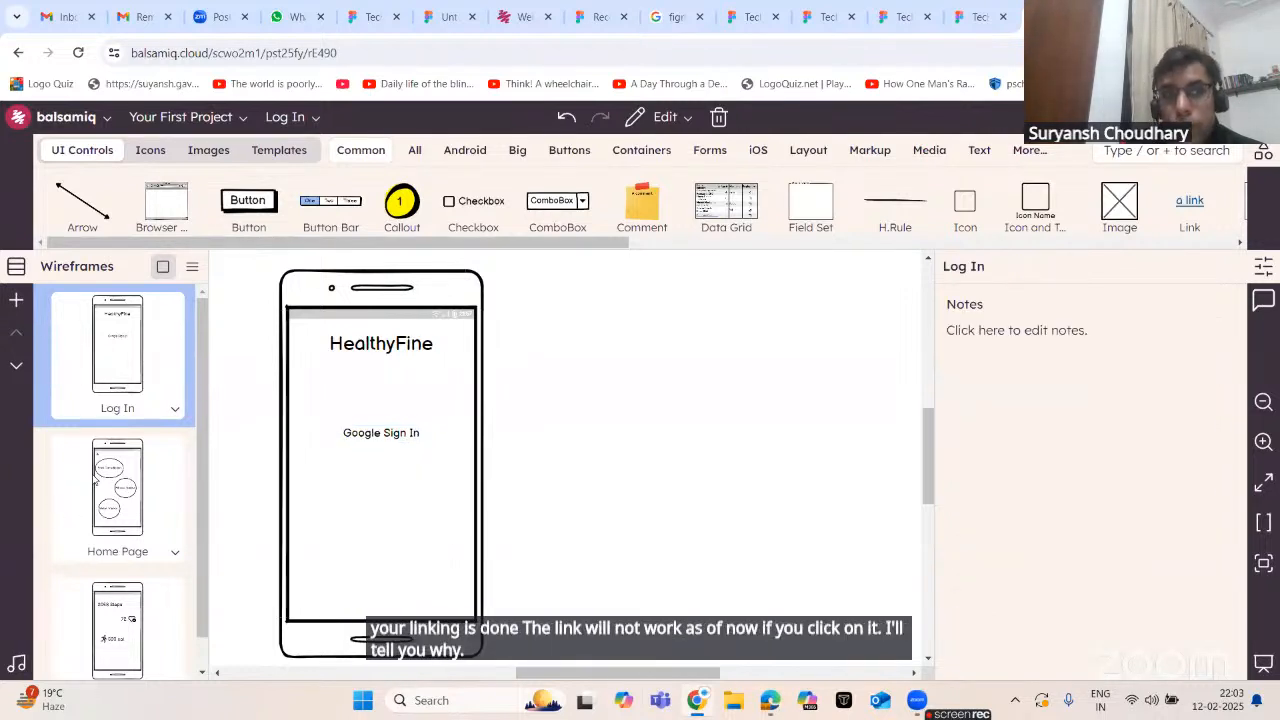
- Follow the Google Sign In link to the Home Page wireframe and ungroup the Fitness Tracker circle and its text
alt+click(391, 436)
click(401, 448)
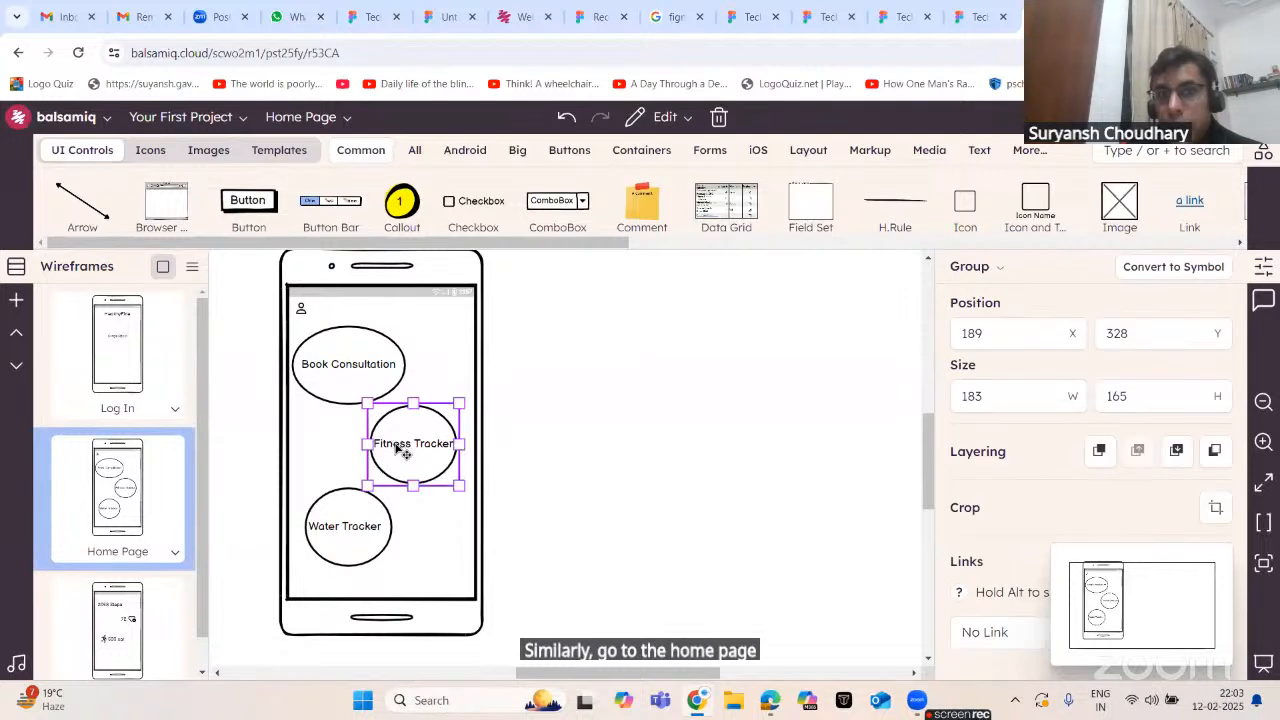
double_click(406, 450)
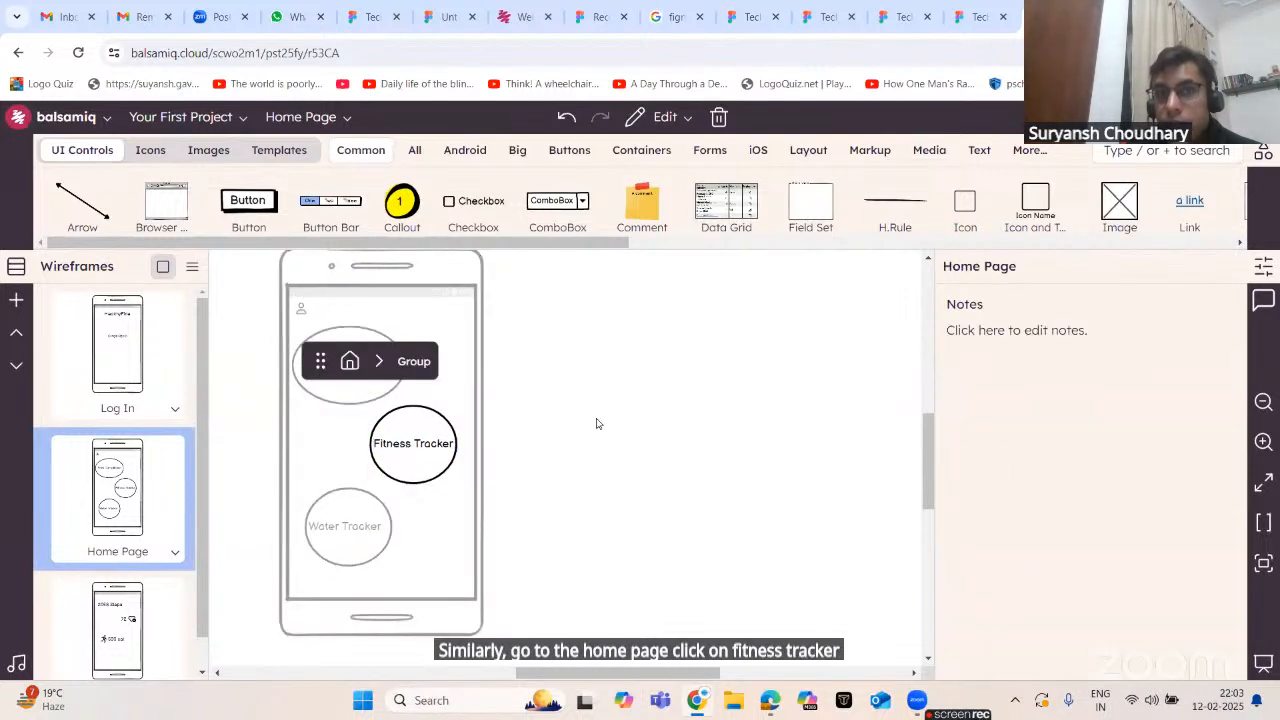
double_click(438, 399)
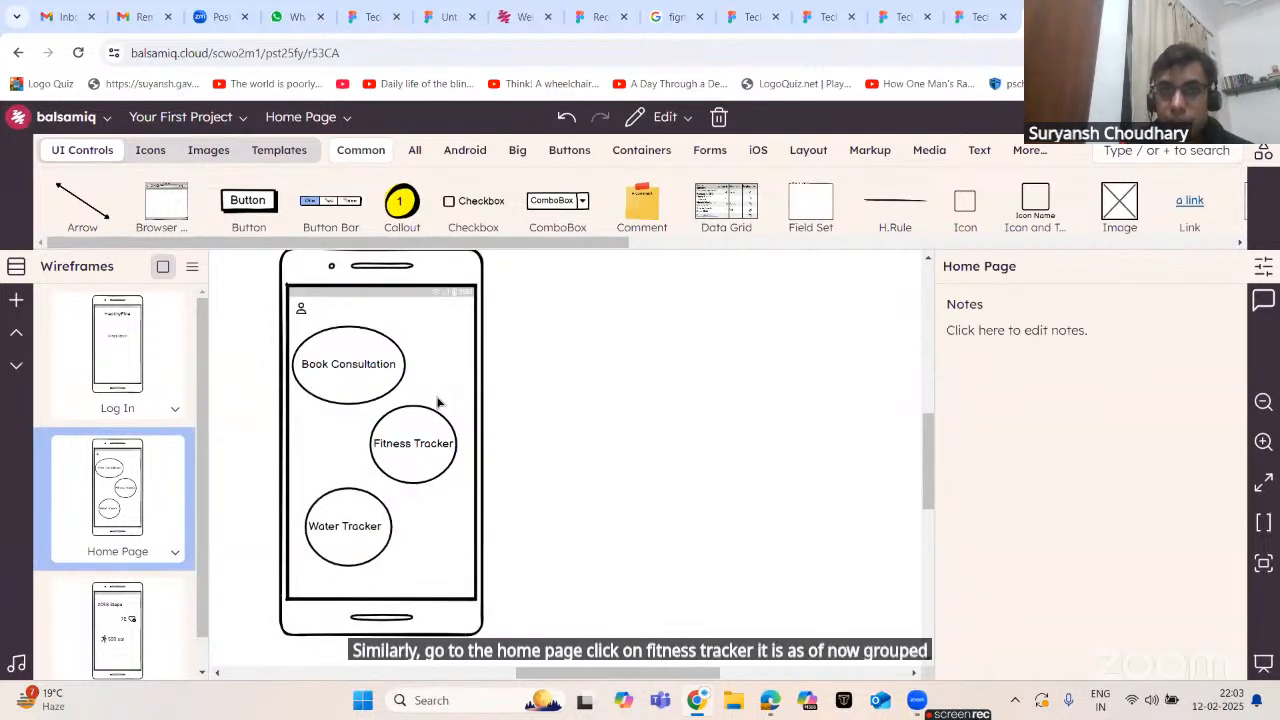
right_click(428, 432)
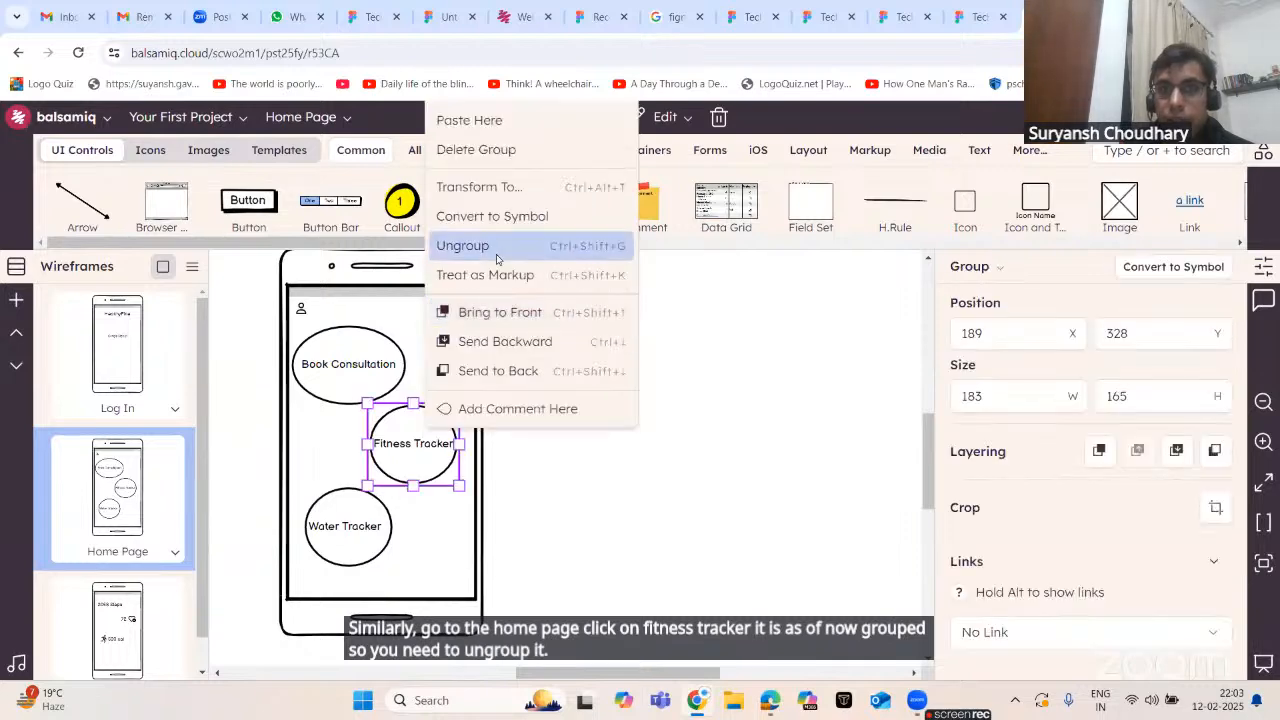
click(500, 248)
click(660, 459)
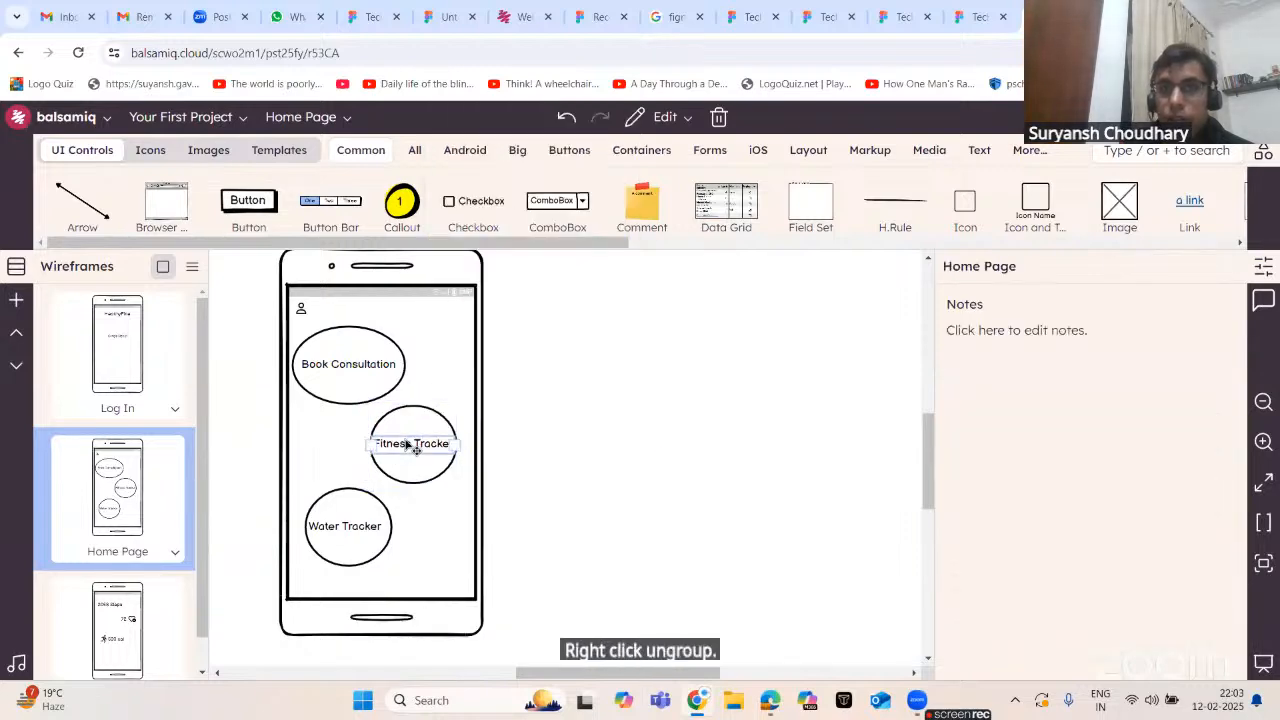
- Link the Fitness Tracker text on the Home Page to the Fitness Tracker wireframe
click(410, 445)
scroll(1060, 540, down, 1)
click(1008, 617)
click(997, 410)
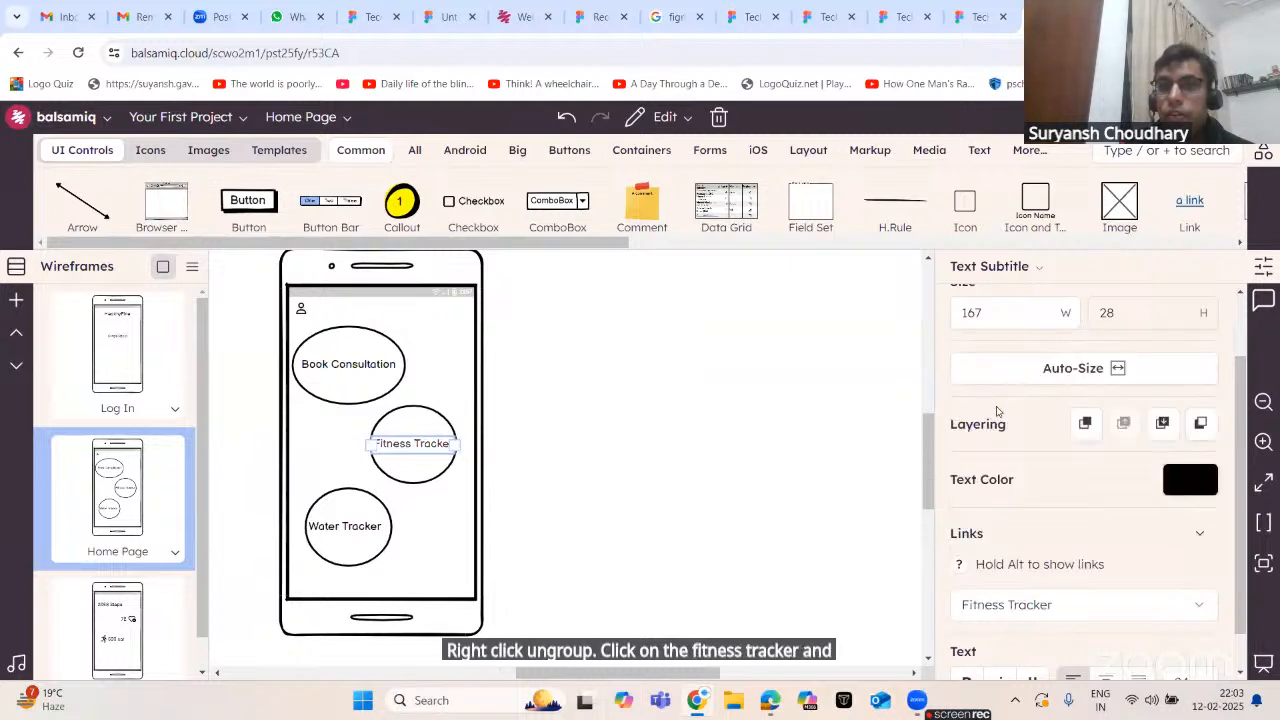
click(680, 483)
- Test the Google Sign In and Fitness Tracker links in the editor, starting from and returning to the Log In wireframe
click(172, 355)
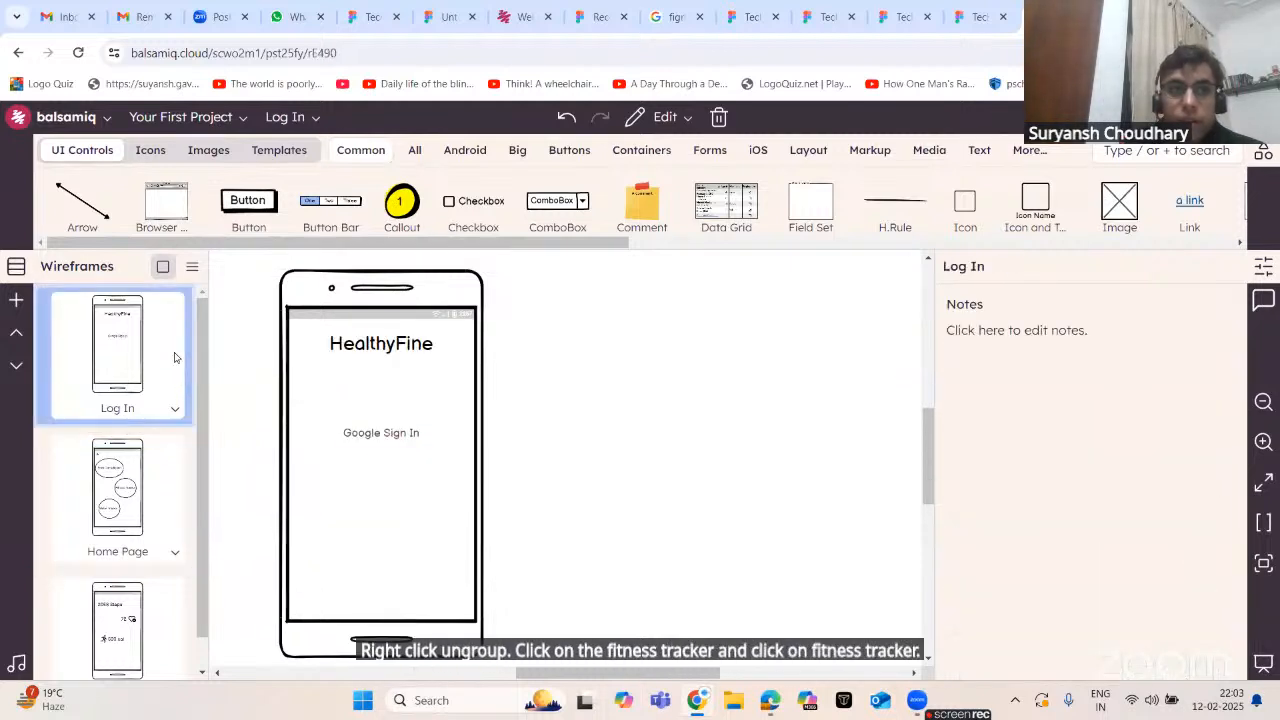
alt+click(390, 434)
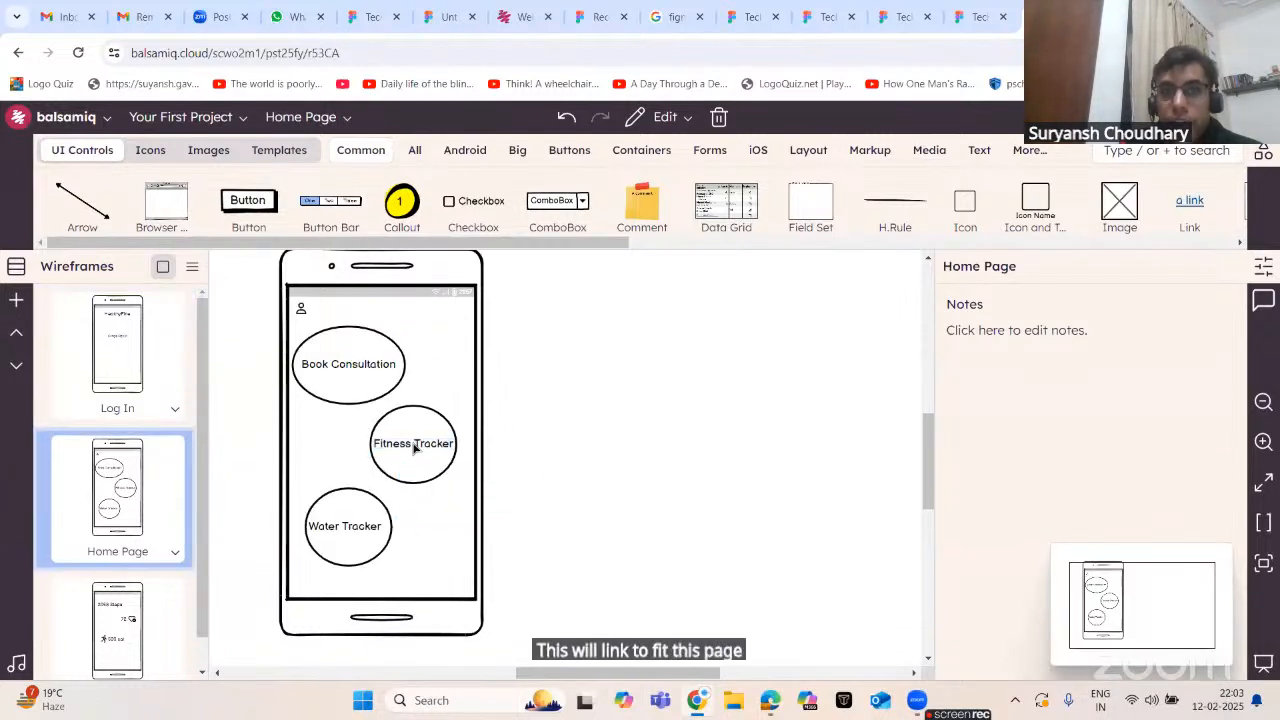
alt+click(415, 447)
click(145, 341)
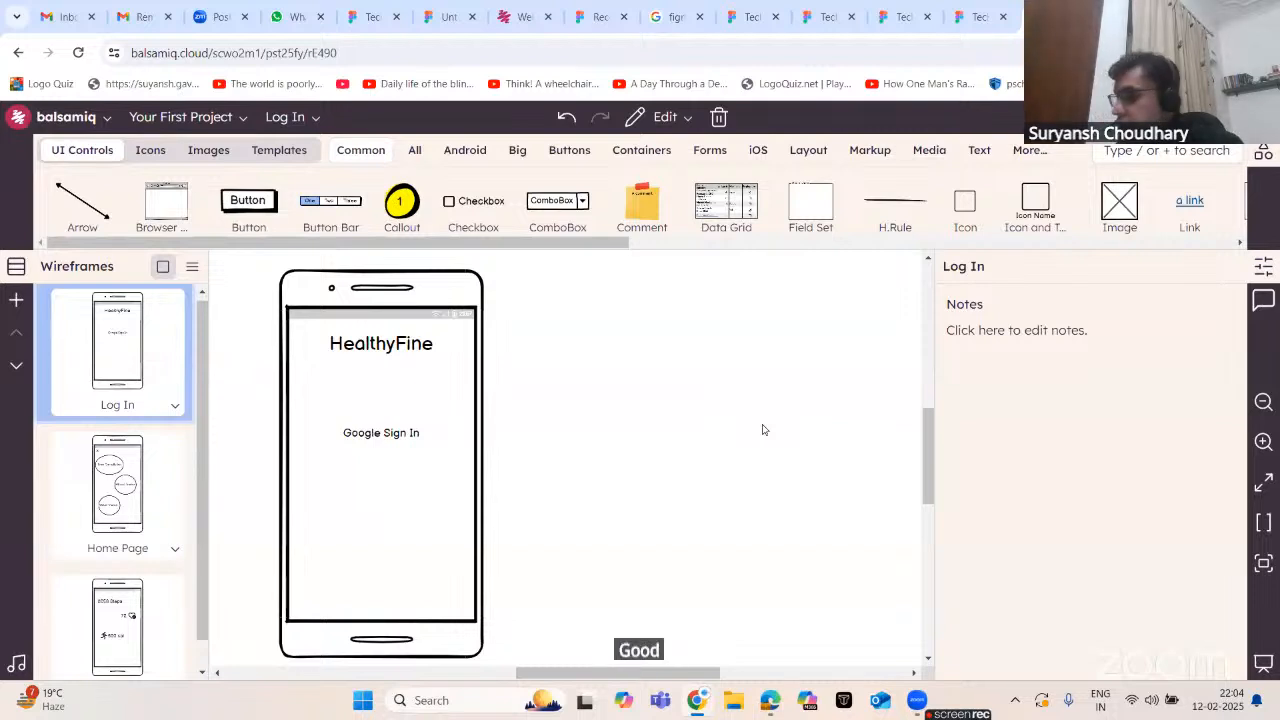
- Reselect Home Page as the link target of the Google Sign In text on the Log In wireframe
click(393, 433)
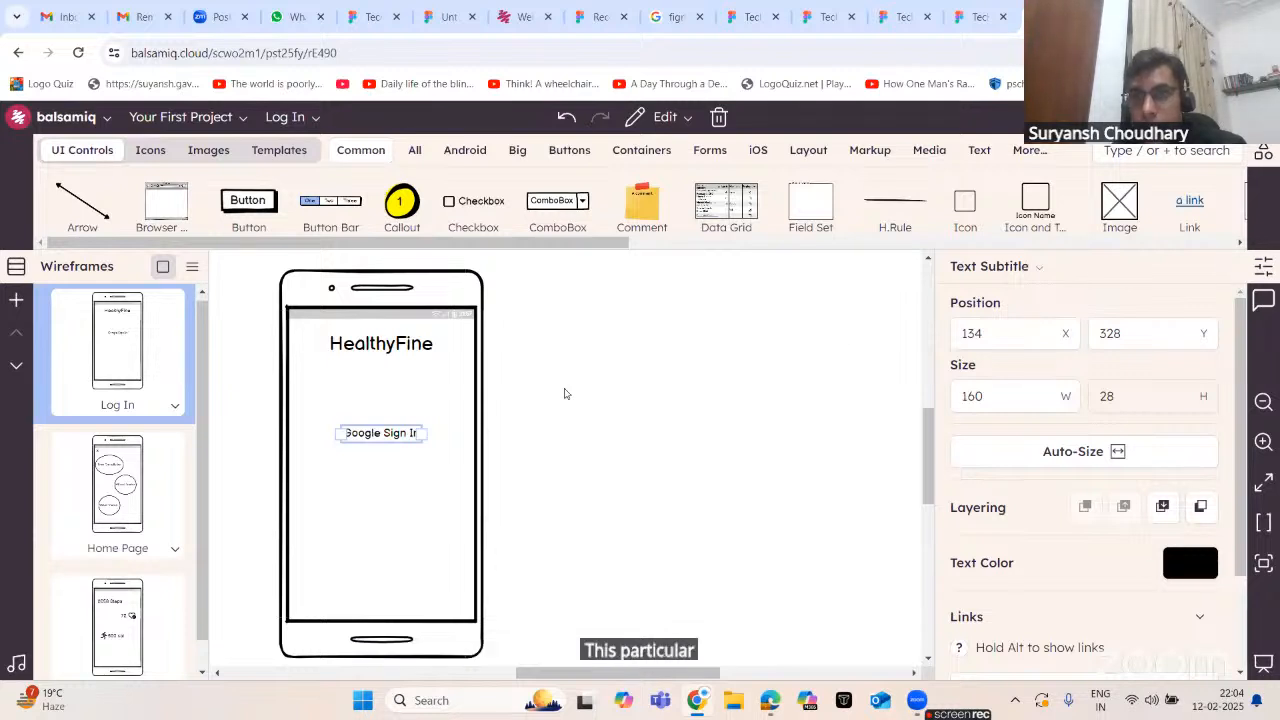
click(1264, 268)
click(1265, 270)
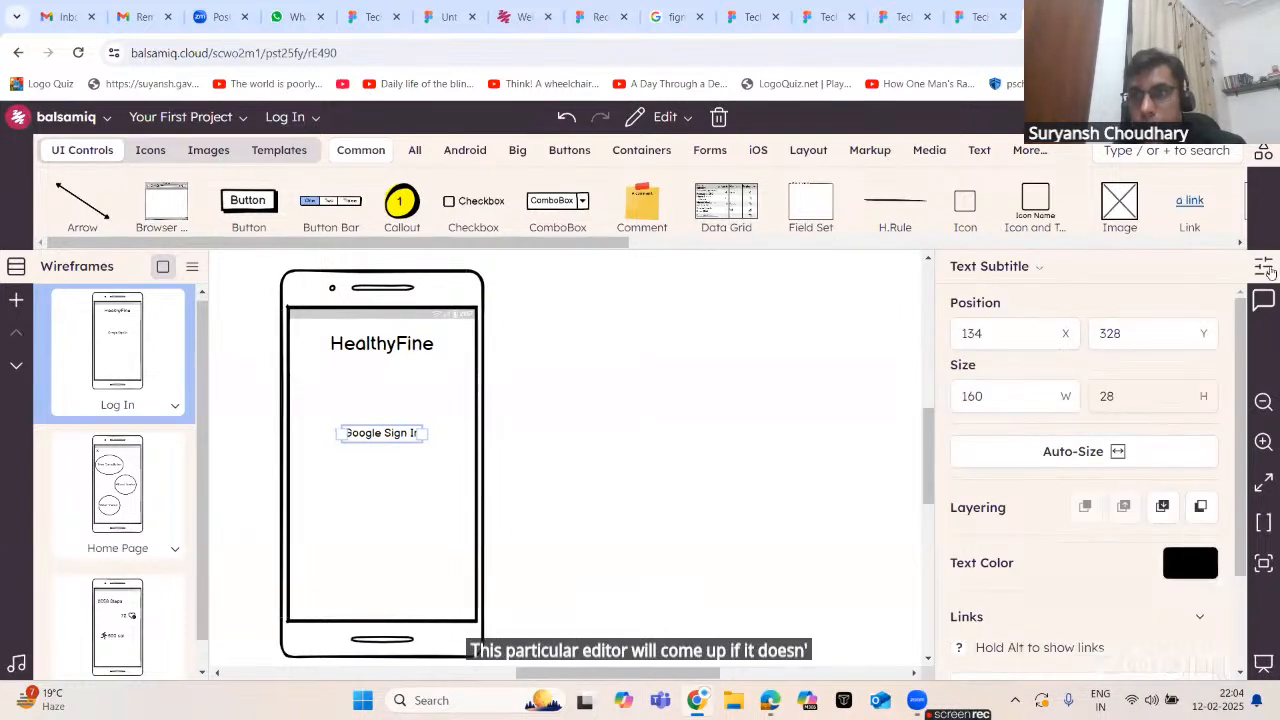
scroll(1043, 414, down, 2)
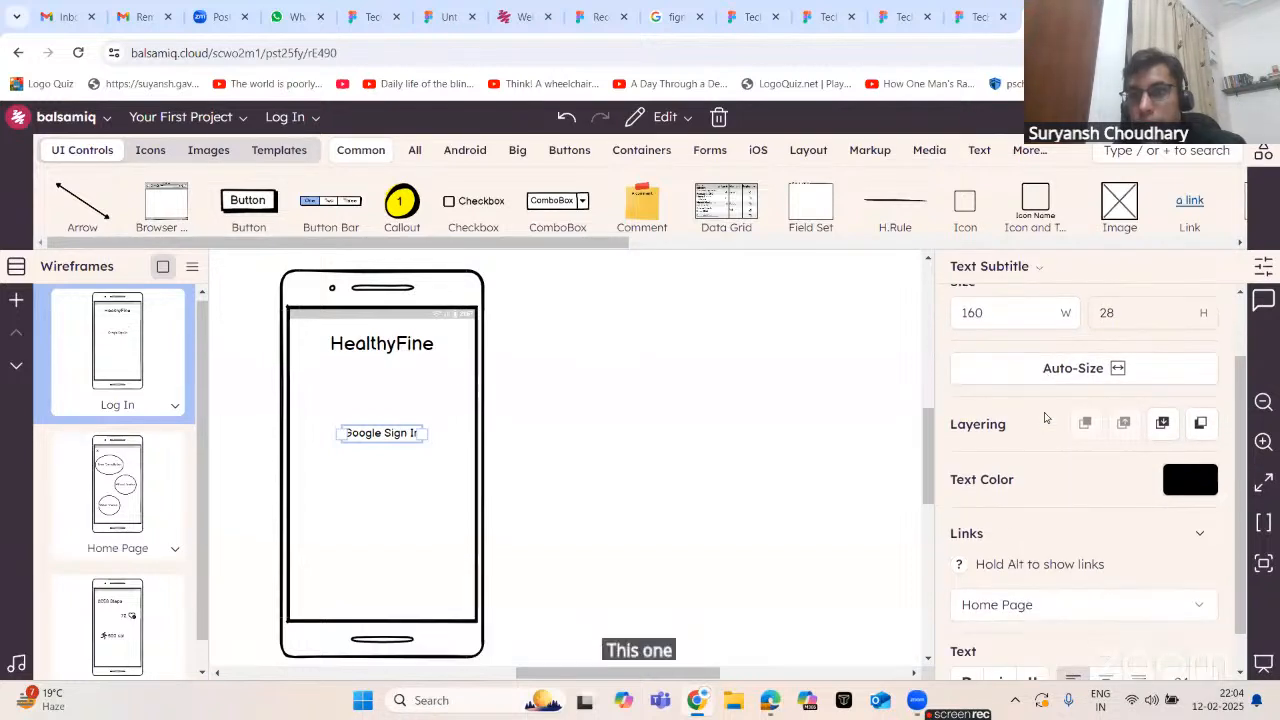
scroll(985, 495, down, 1)
click(1017, 560)
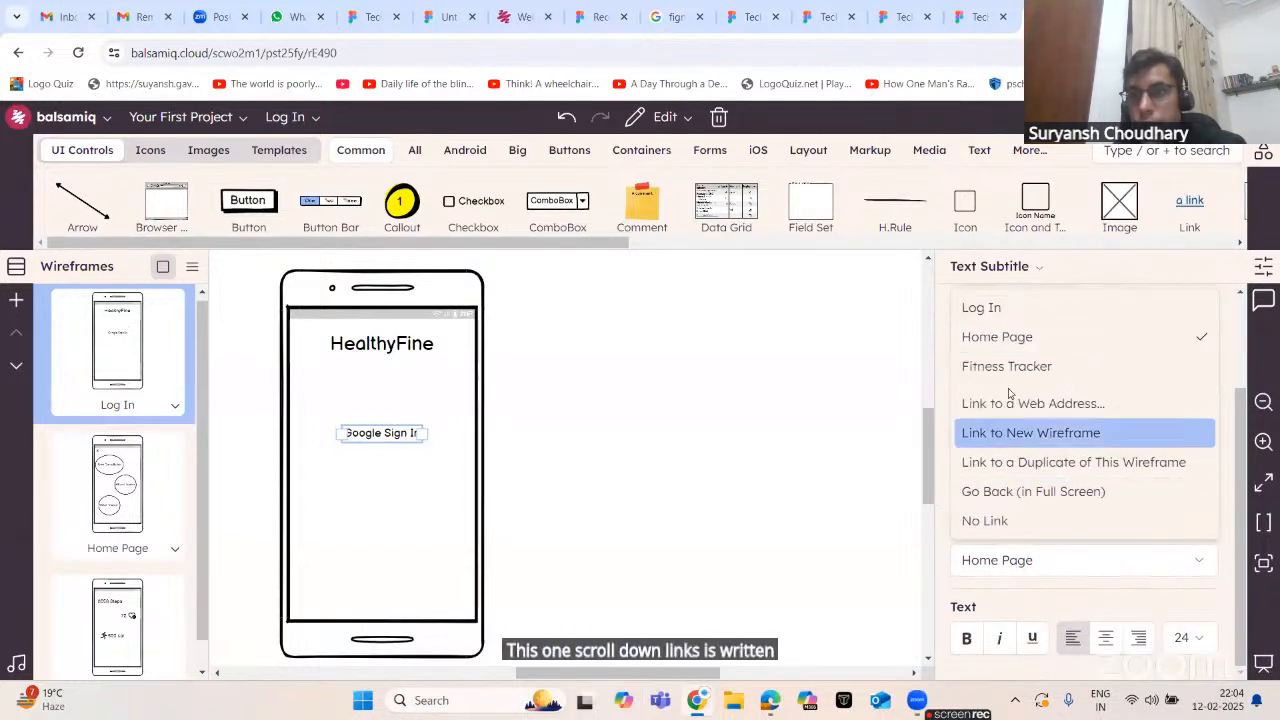
click(1010, 348)
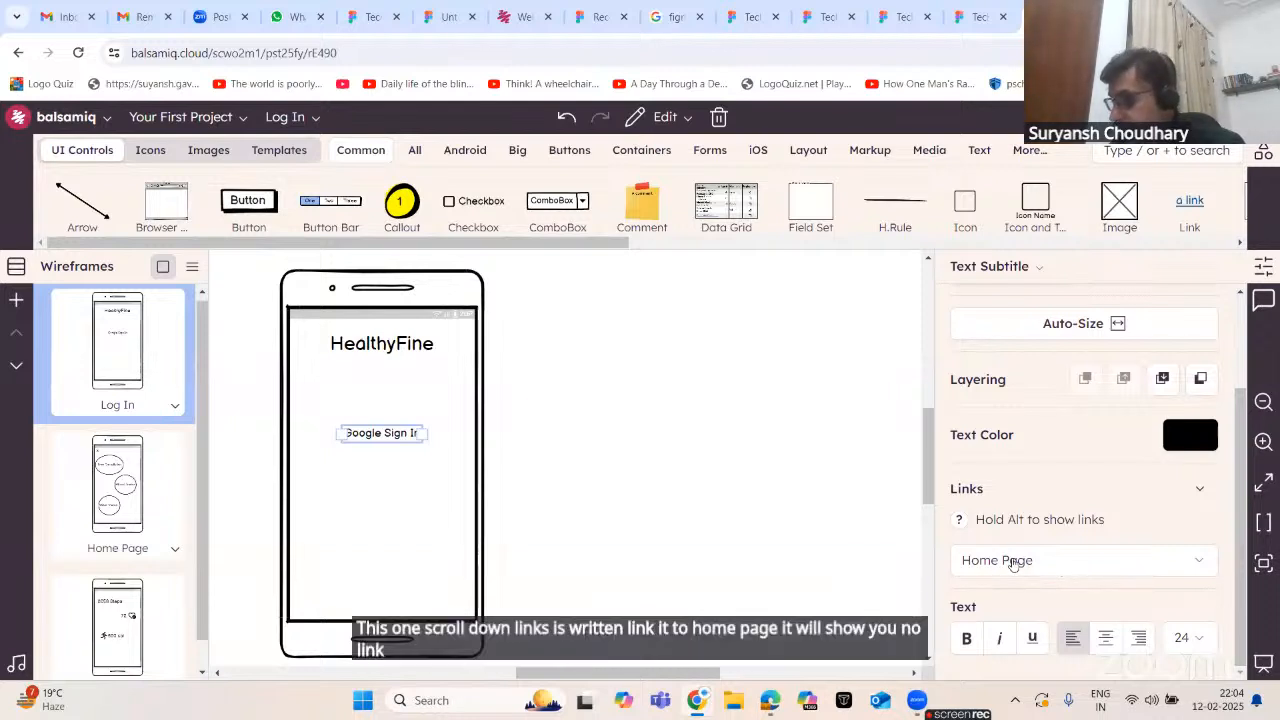
click(770, 475)
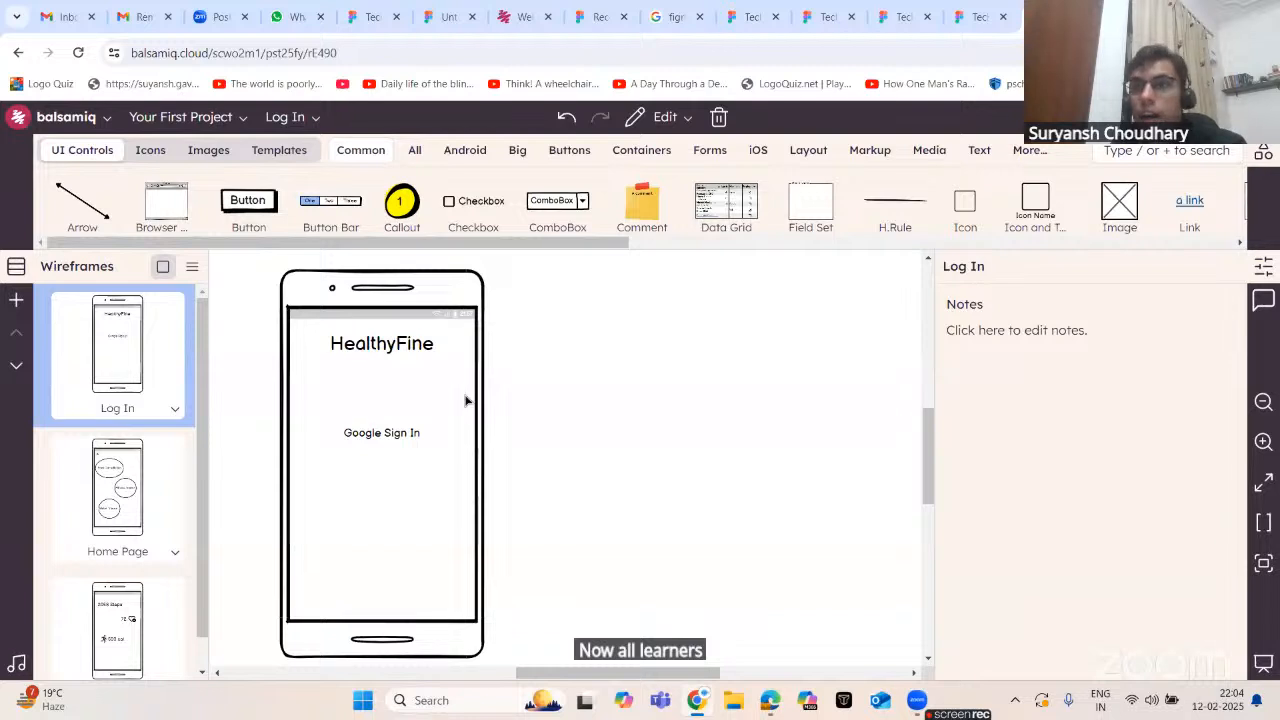
- Start the full screen presentation from Log In, dismiss its settings, and follow the Google Sign In and Fitness Tracker links
click(1265, 673)
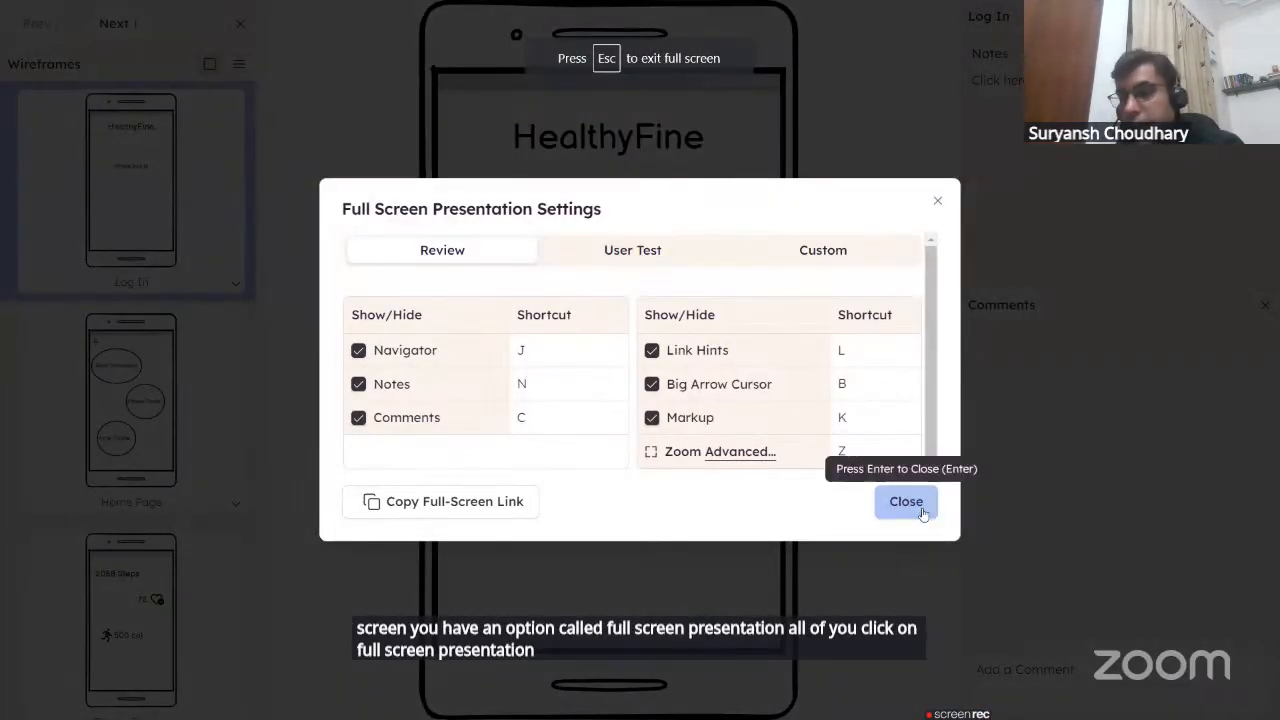
click(920, 510)
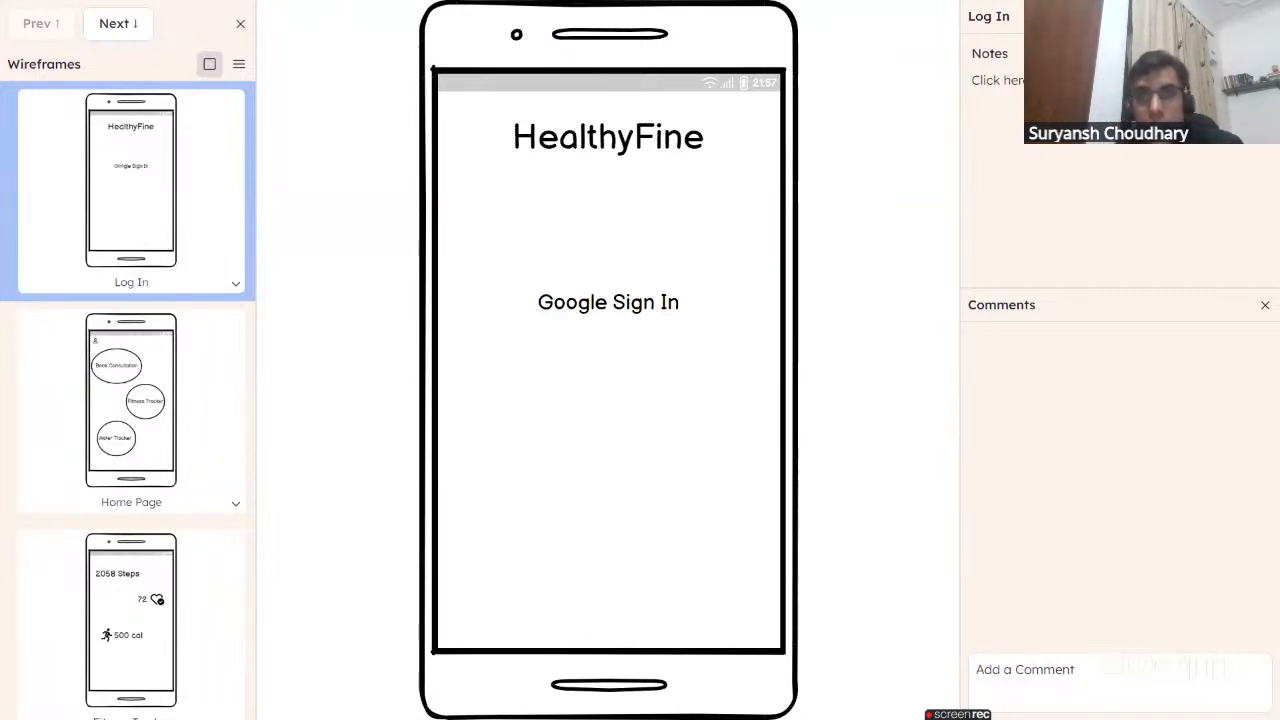
click(552, 300)
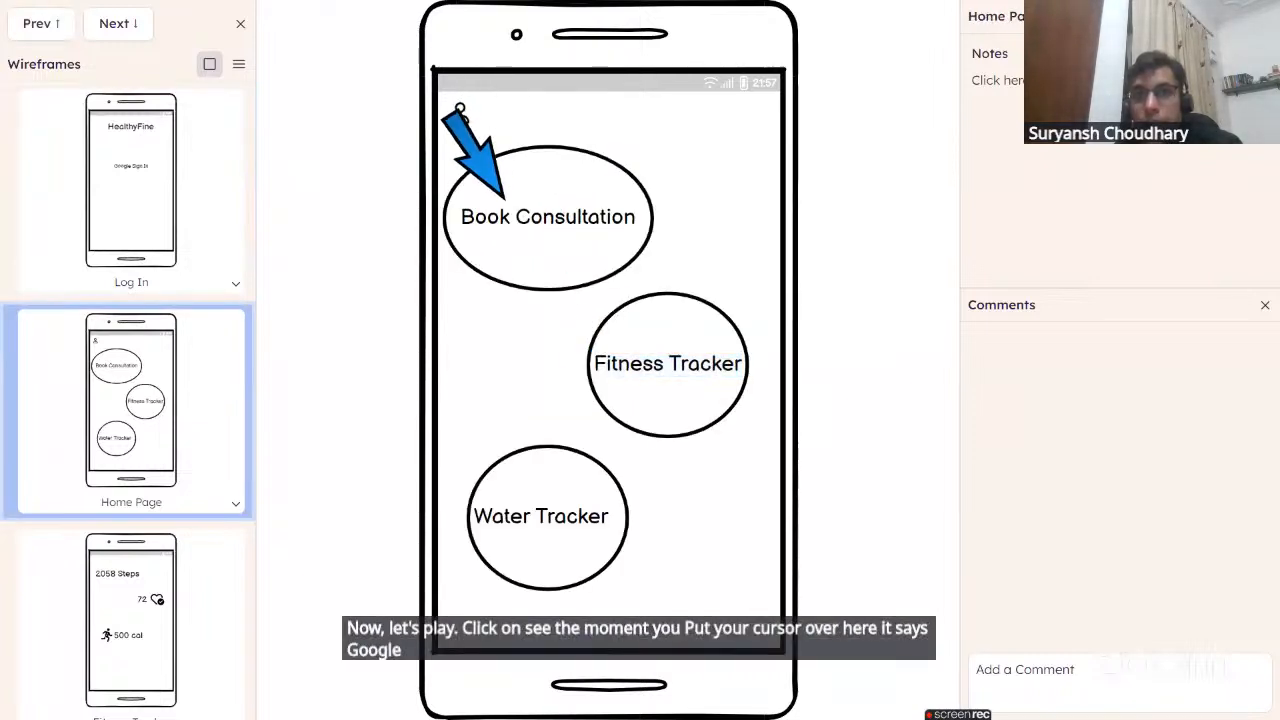
click(648, 392)
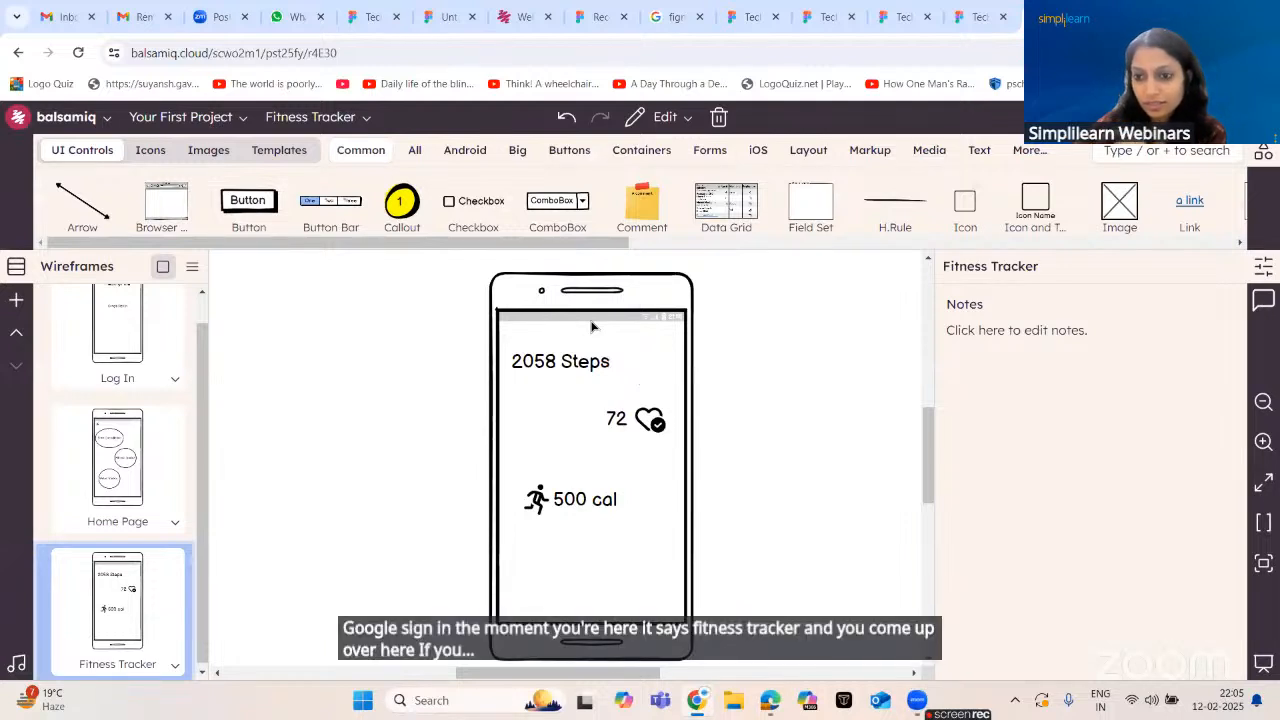
- Present the wireframes in full screen again, replay both links from the Log In screen, and exit the presentation
click(1265, 667)
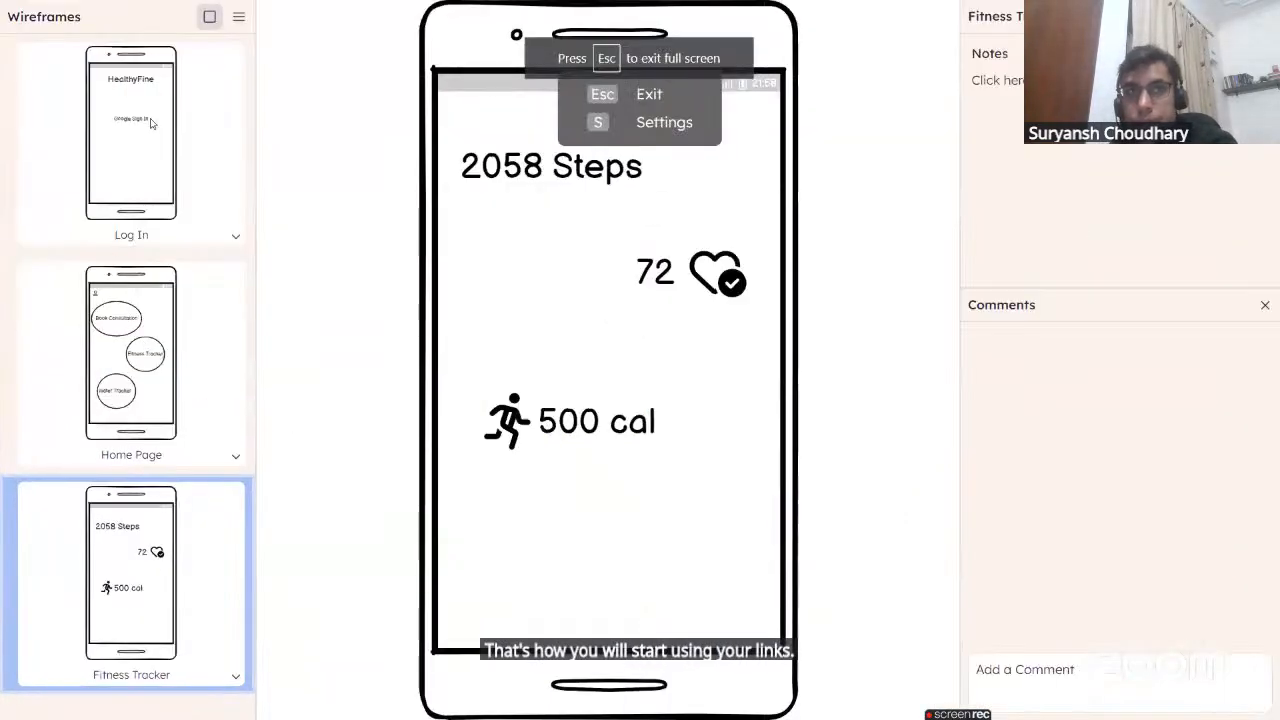
click(130, 140)
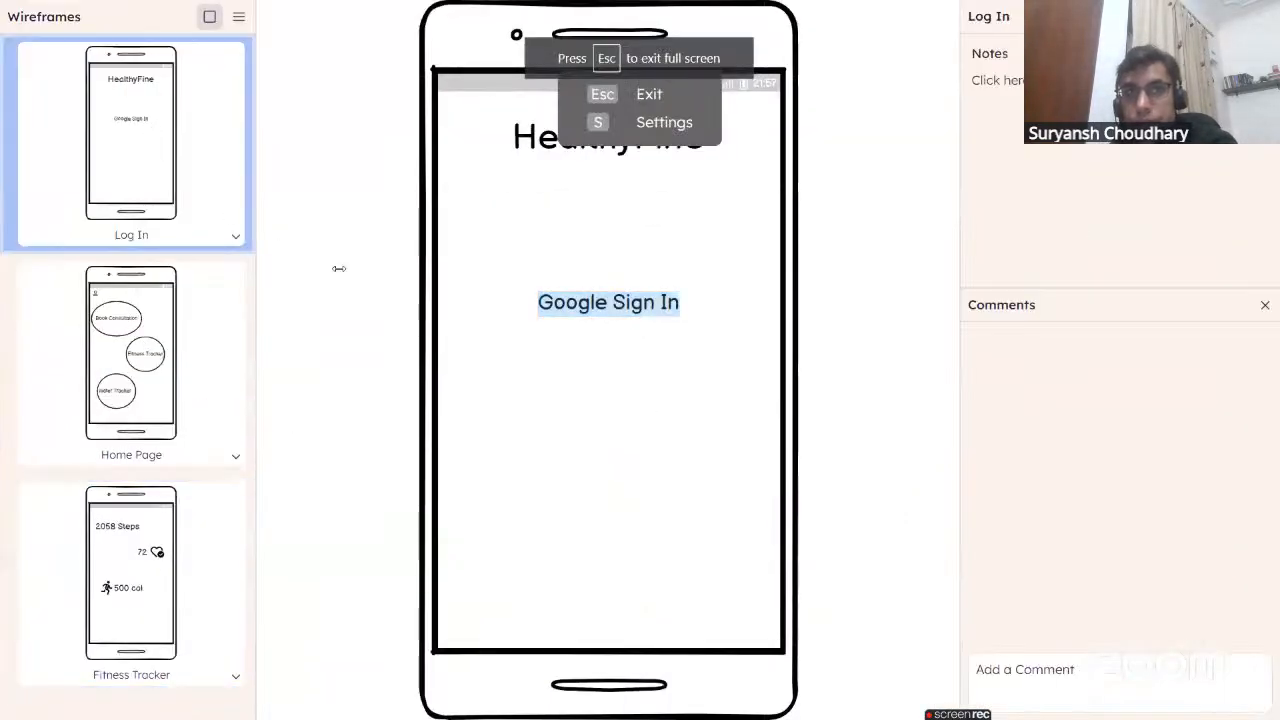
click(652, 305)
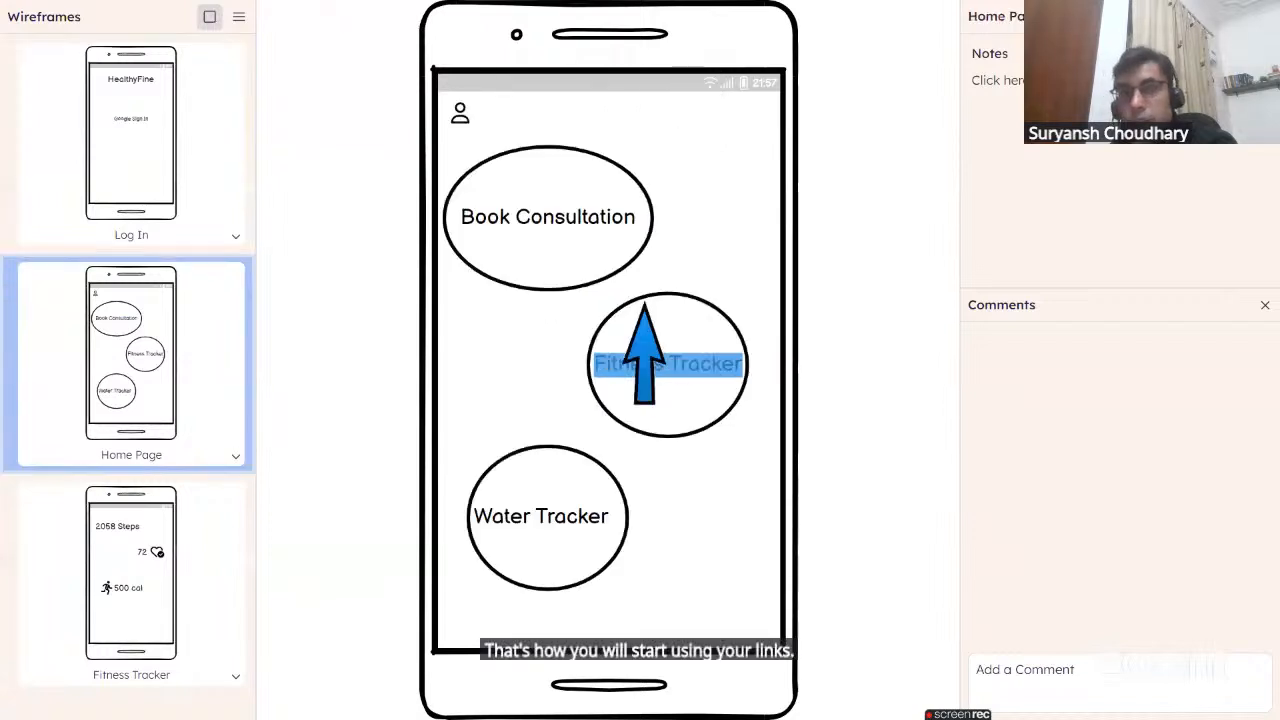
click(657, 368)
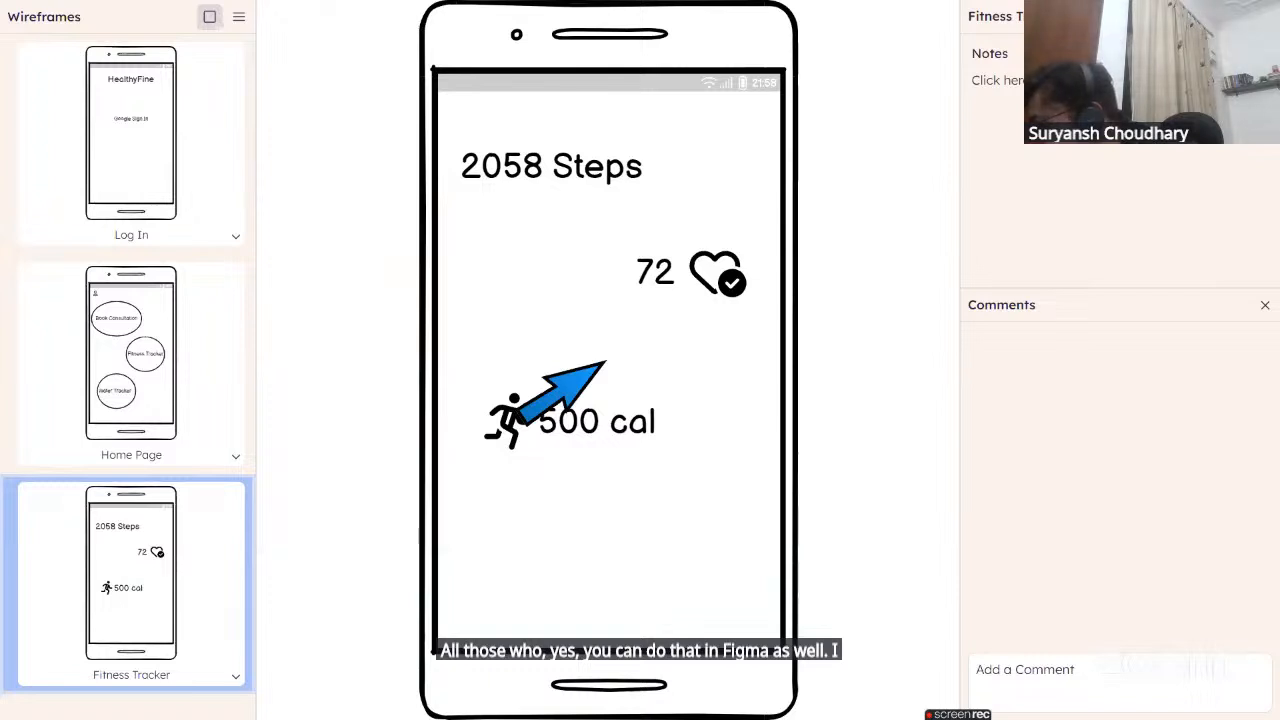
key(Escape)
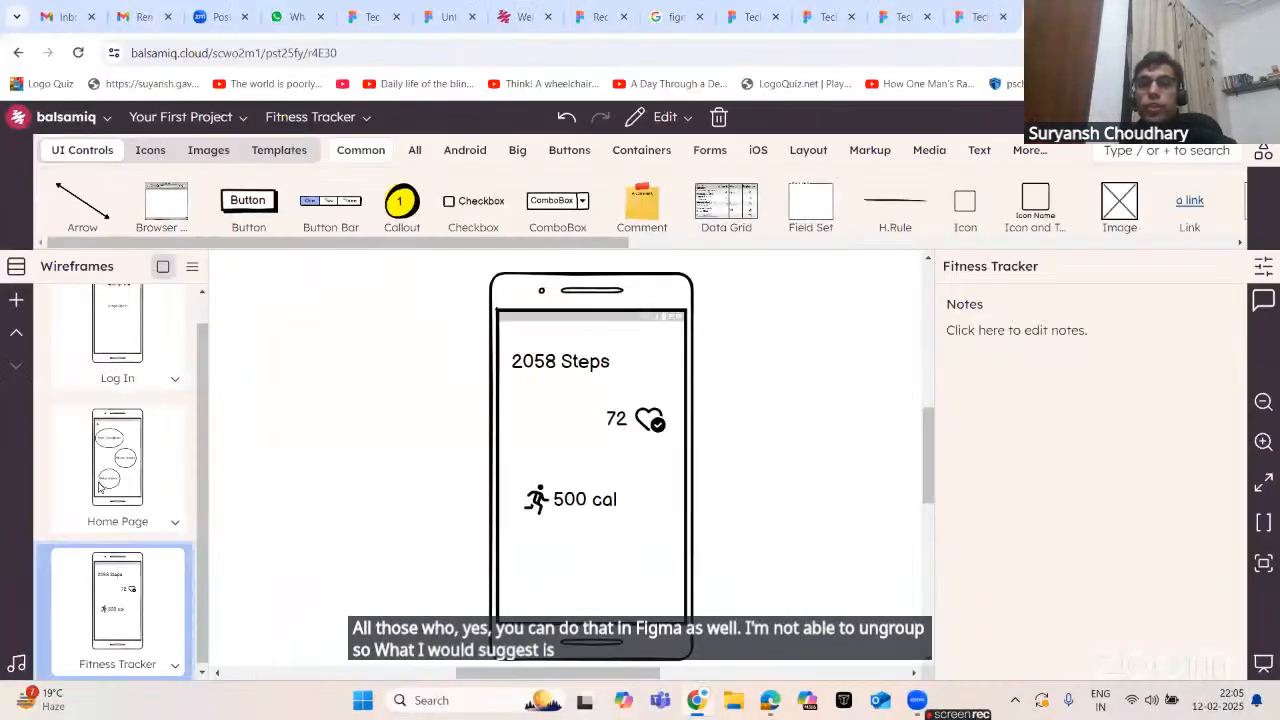
- Open the Home Page wireframe and ungroup the Book Consultation circle and its text
click(98, 487)
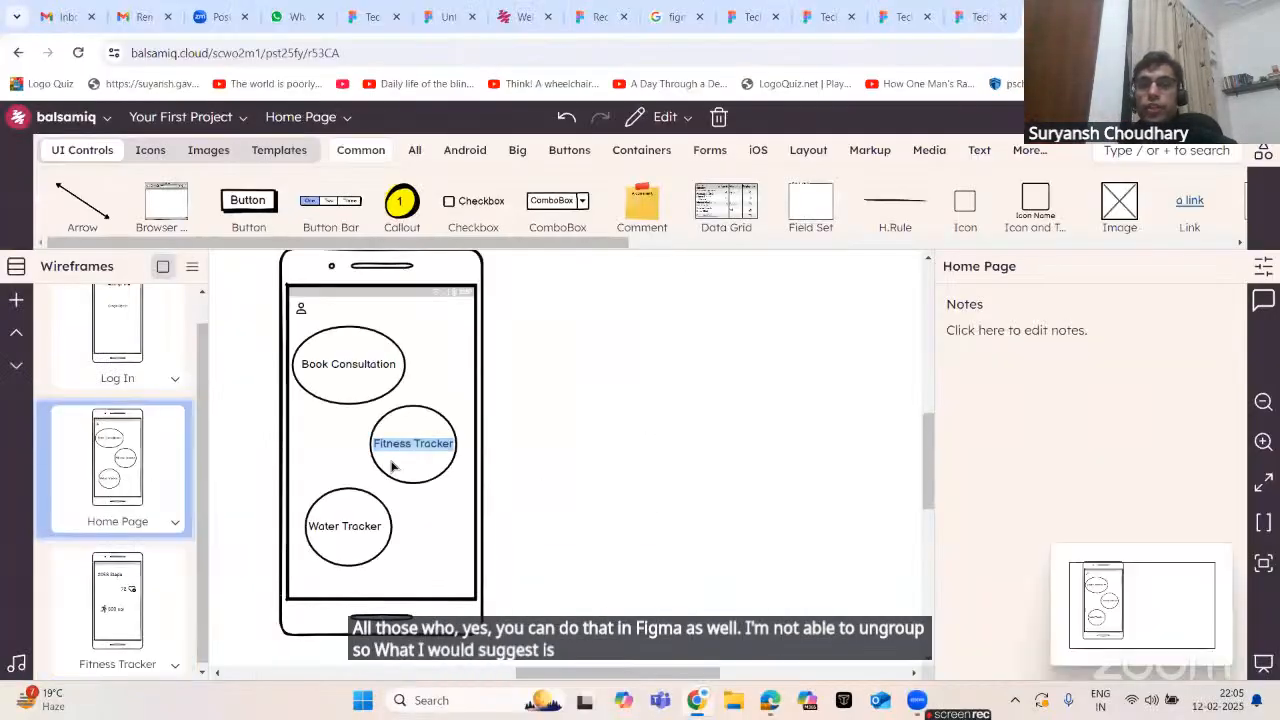
click(337, 364)
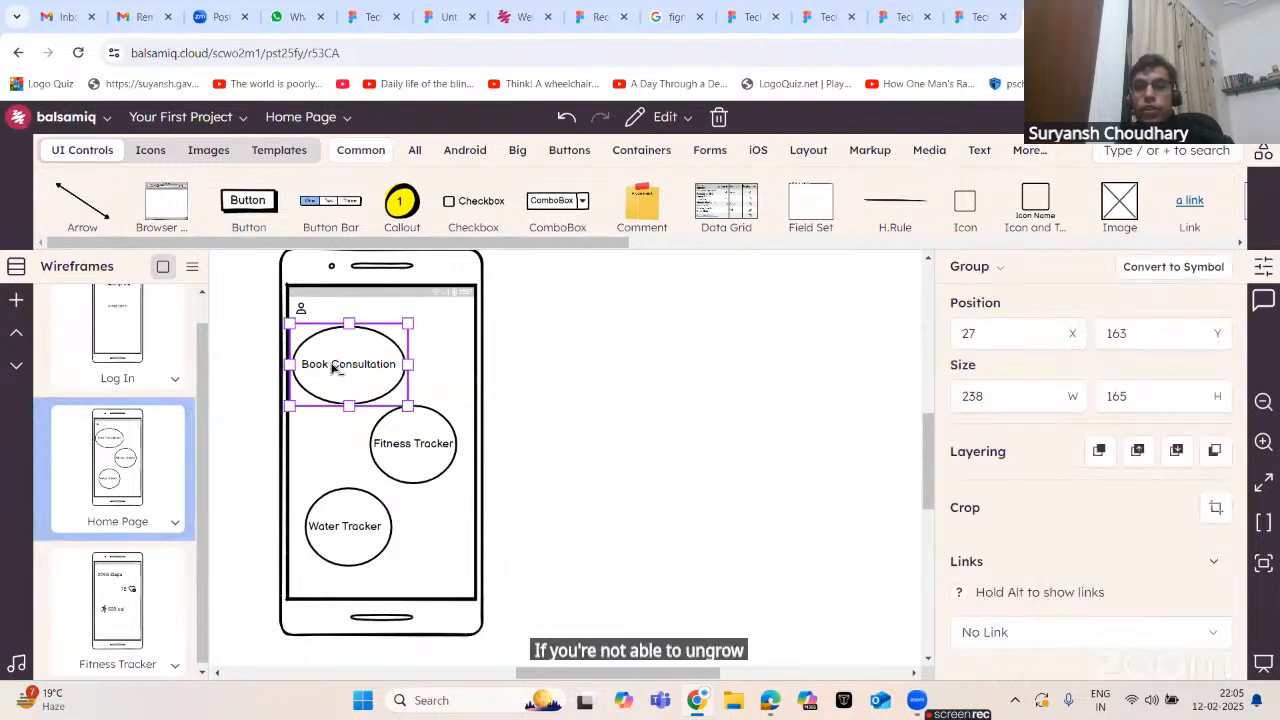
key(ctrl+shift+g)
click(678, 376)
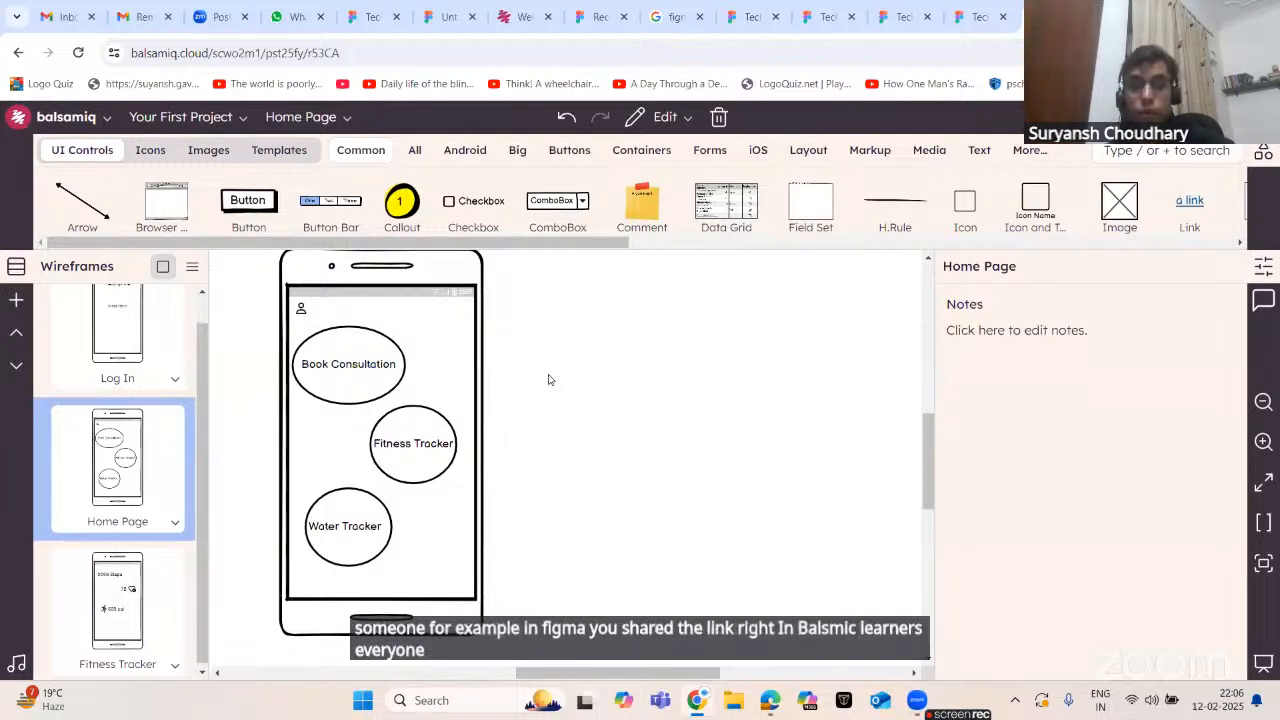
- Export all wireframes as a PDF shrunk to fit A4 pages, with best-fit orientation and linking hints shown
key(ctrl+e)
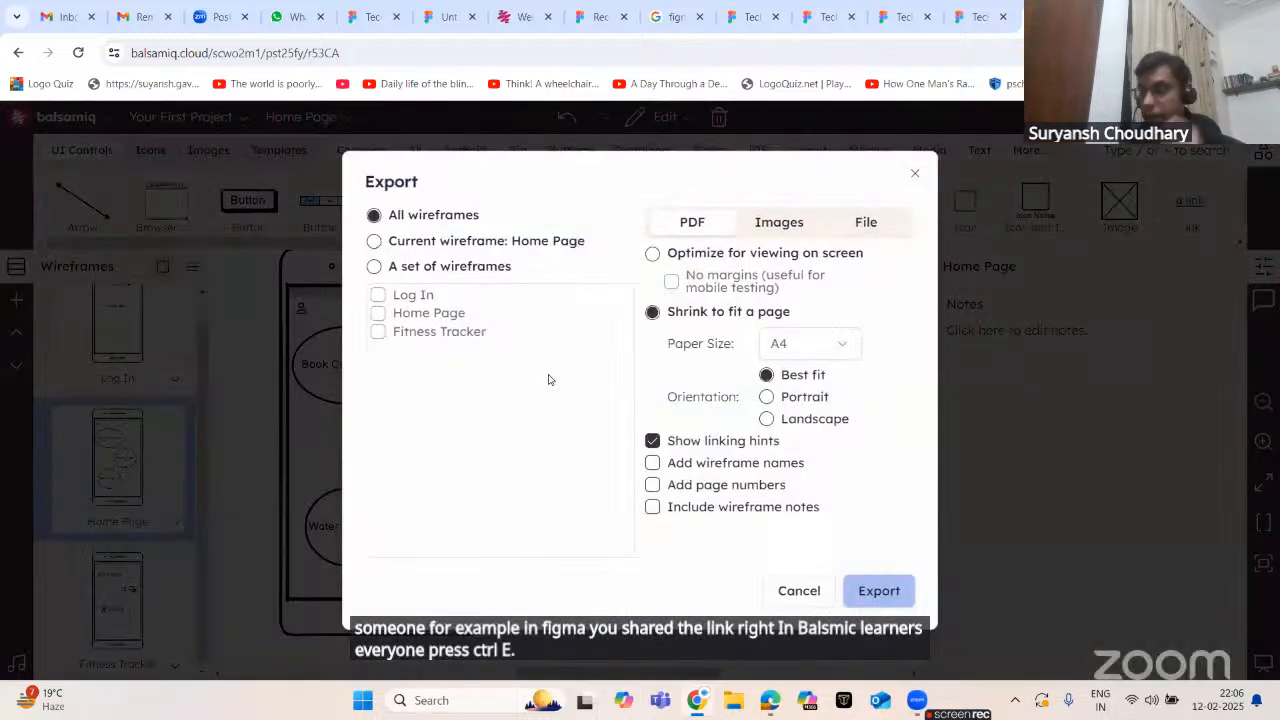
key(ctrl)
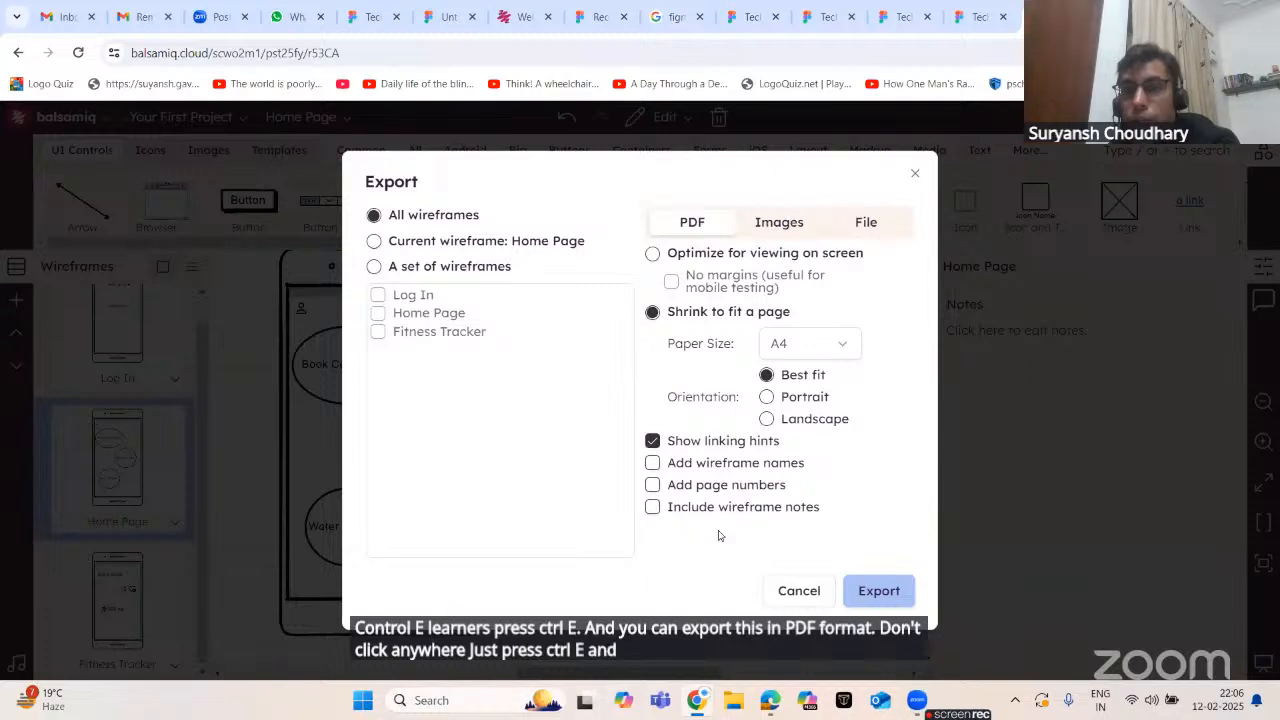
click(905, 595)
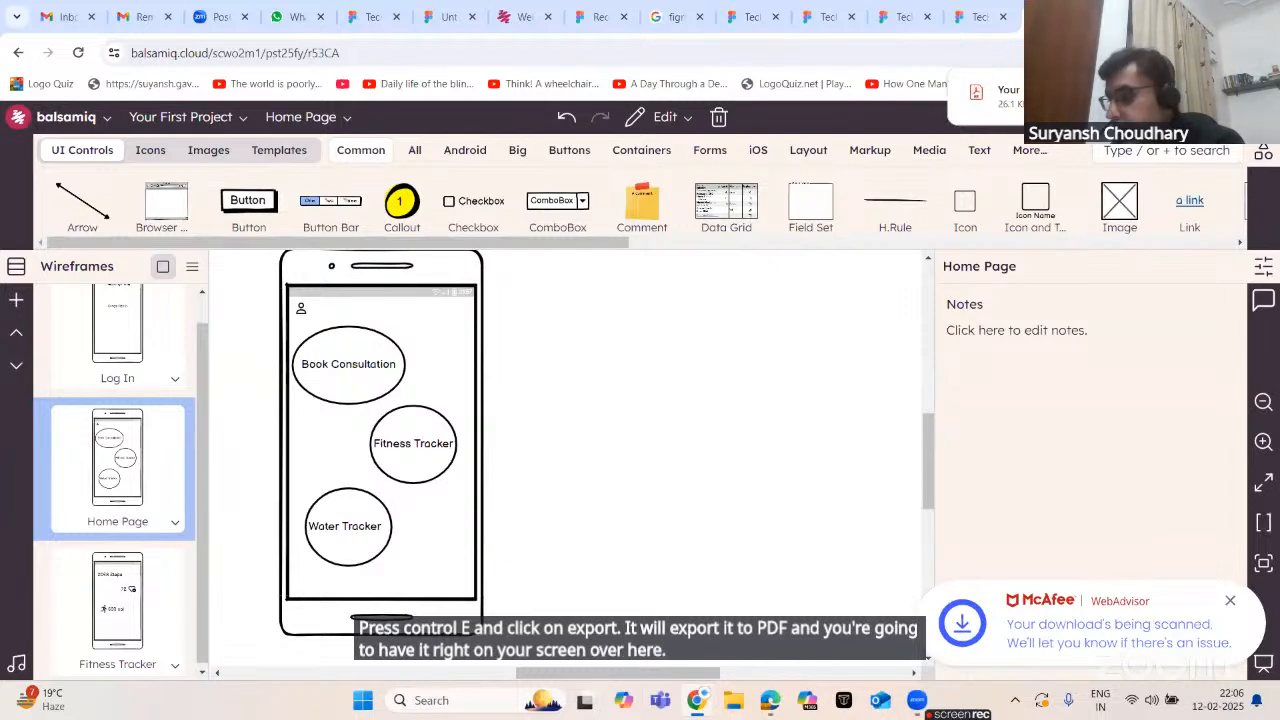
- Open the exported project PDF and go through its pages from the Google Sign In screen to the fitness tracker screen
click(1003, 97)
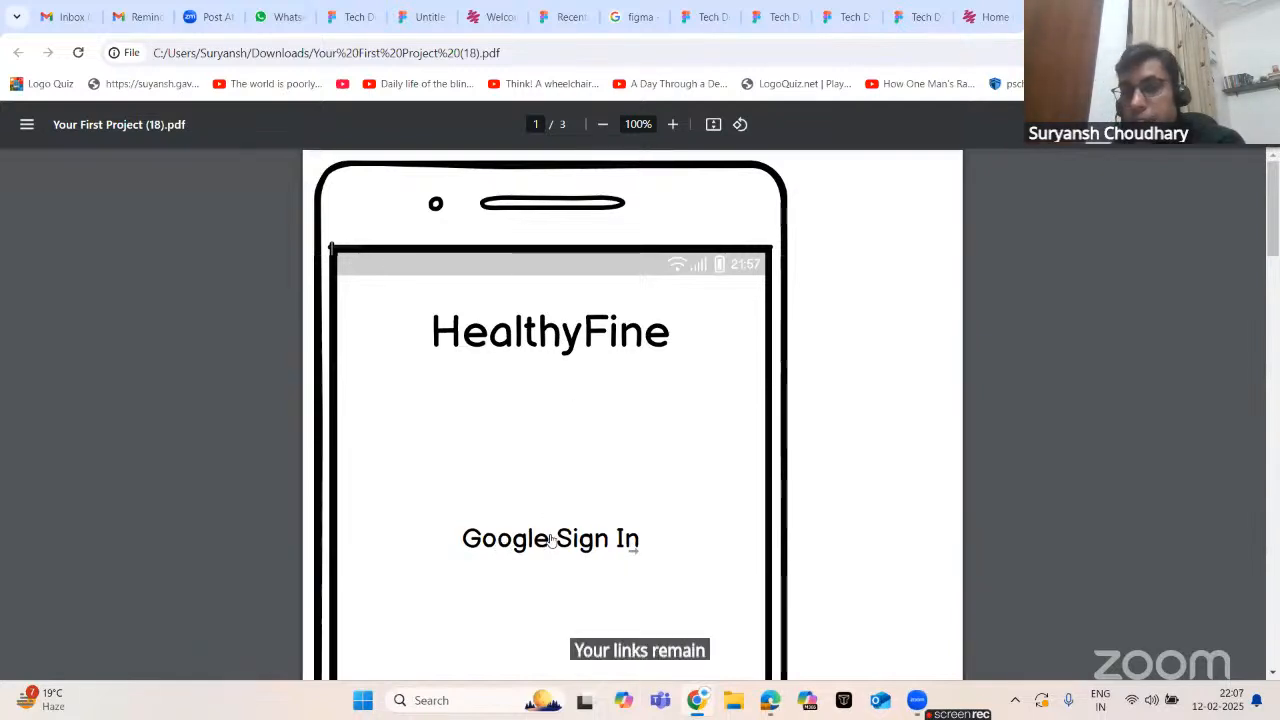
scroll(550, 538, down, 5)
scroll(550, 436, down, 2)
scroll(550, 436, down, 5)
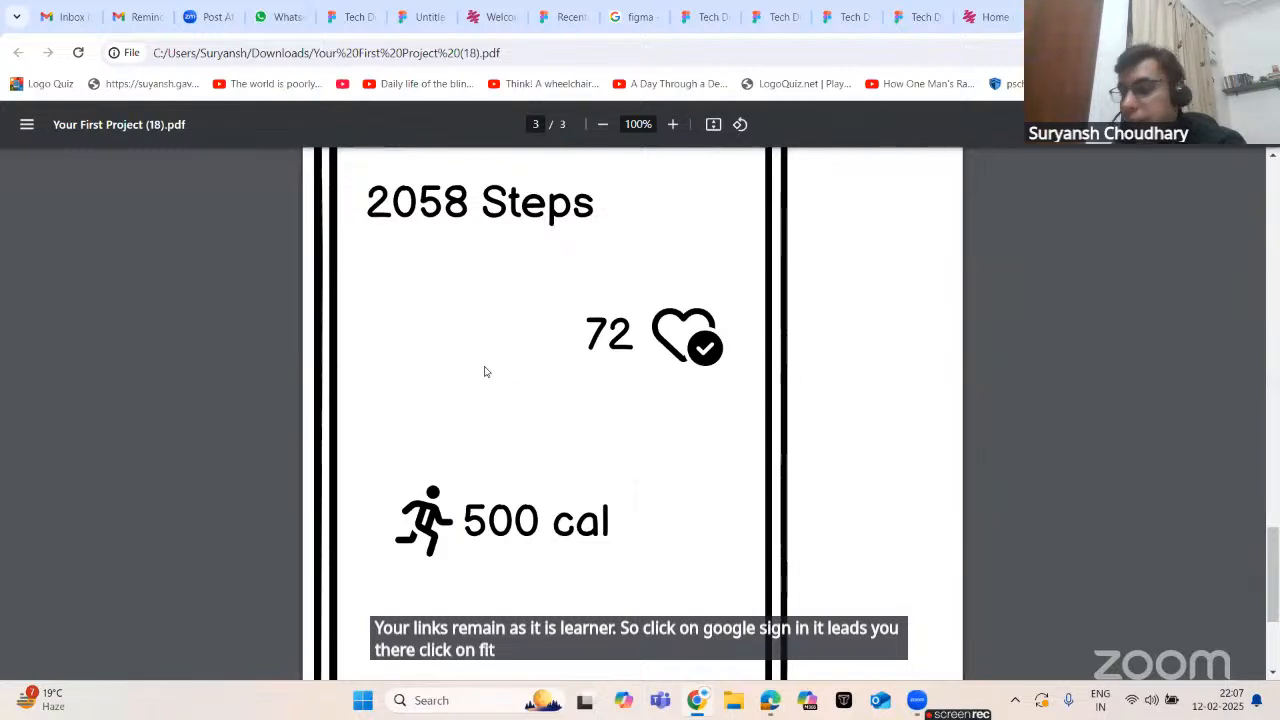
mouse_move(898, 6)
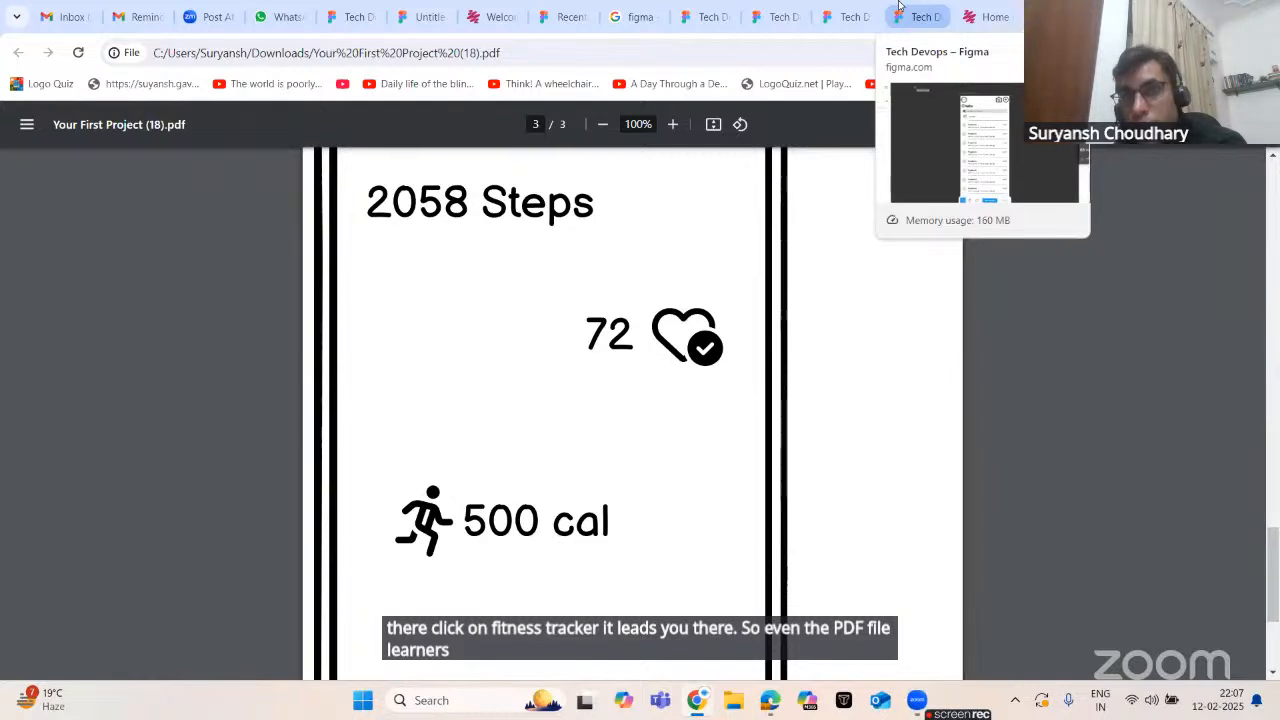